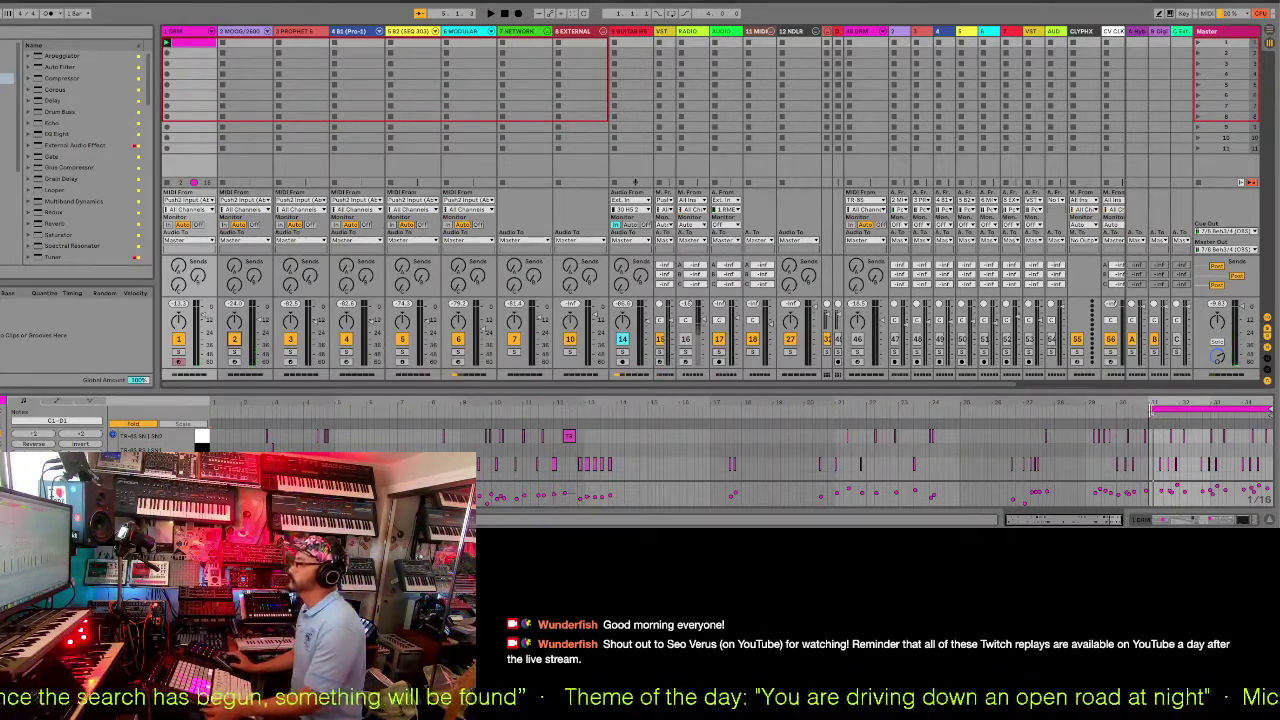
# Extend the first drum clip's loop back to bar 30, make that point the clip's start, and audition it.
pyautogui.moveTo(1150, 408); pyautogui.dragTo(1118, 408)
pyautogui.press('space')
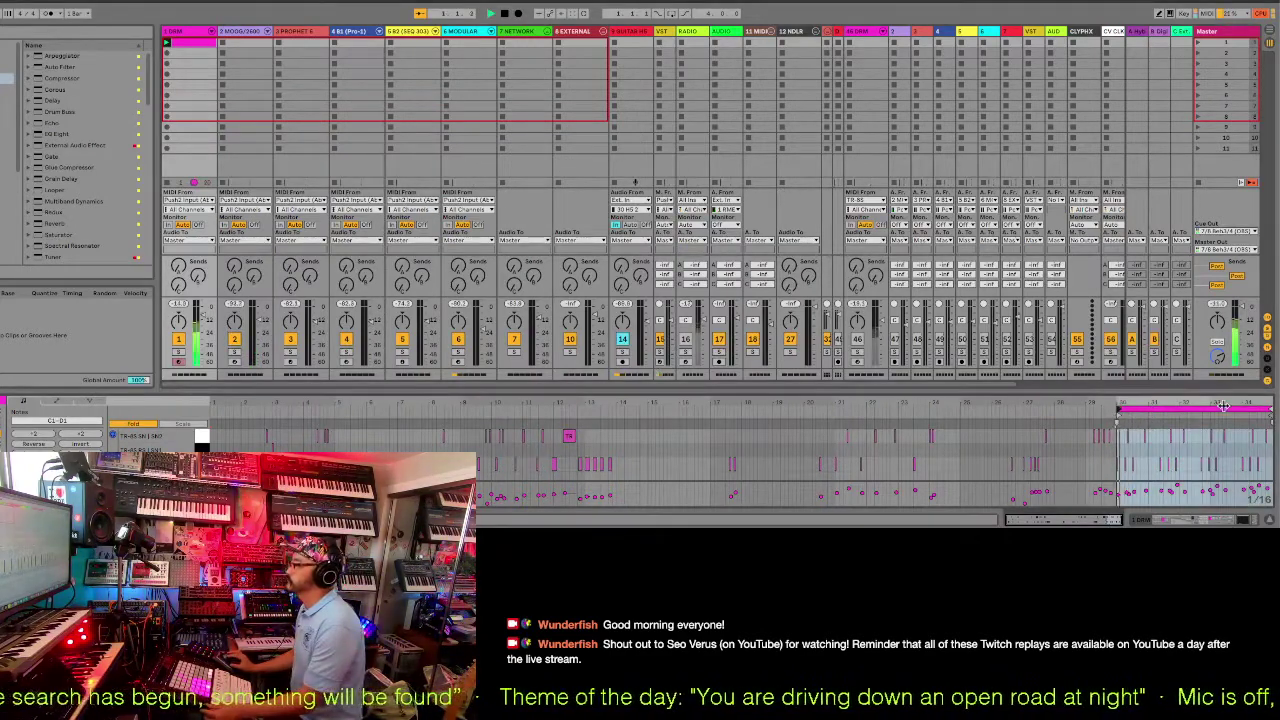
pyautogui.moveTo(1220, 392); pyautogui.dragTo(1203, 308)
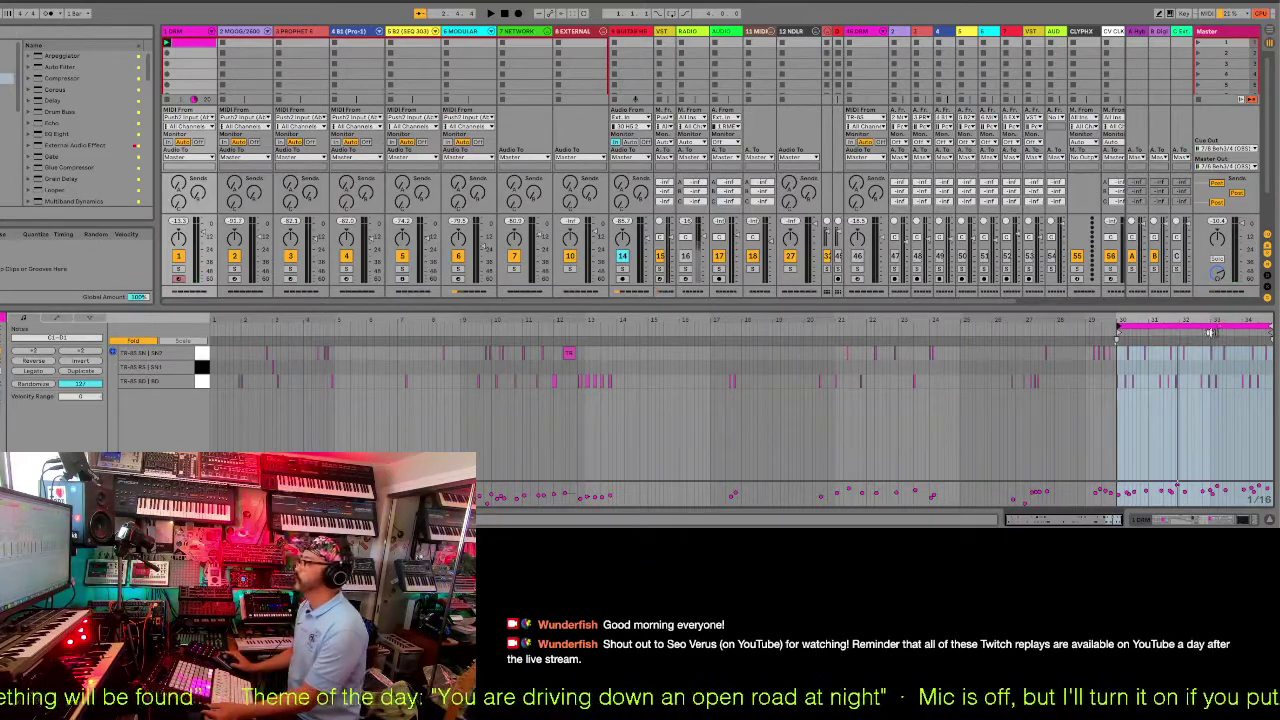
pyautogui.moveTo(1217, 325); pyautogui.dragTo(1117, 330)
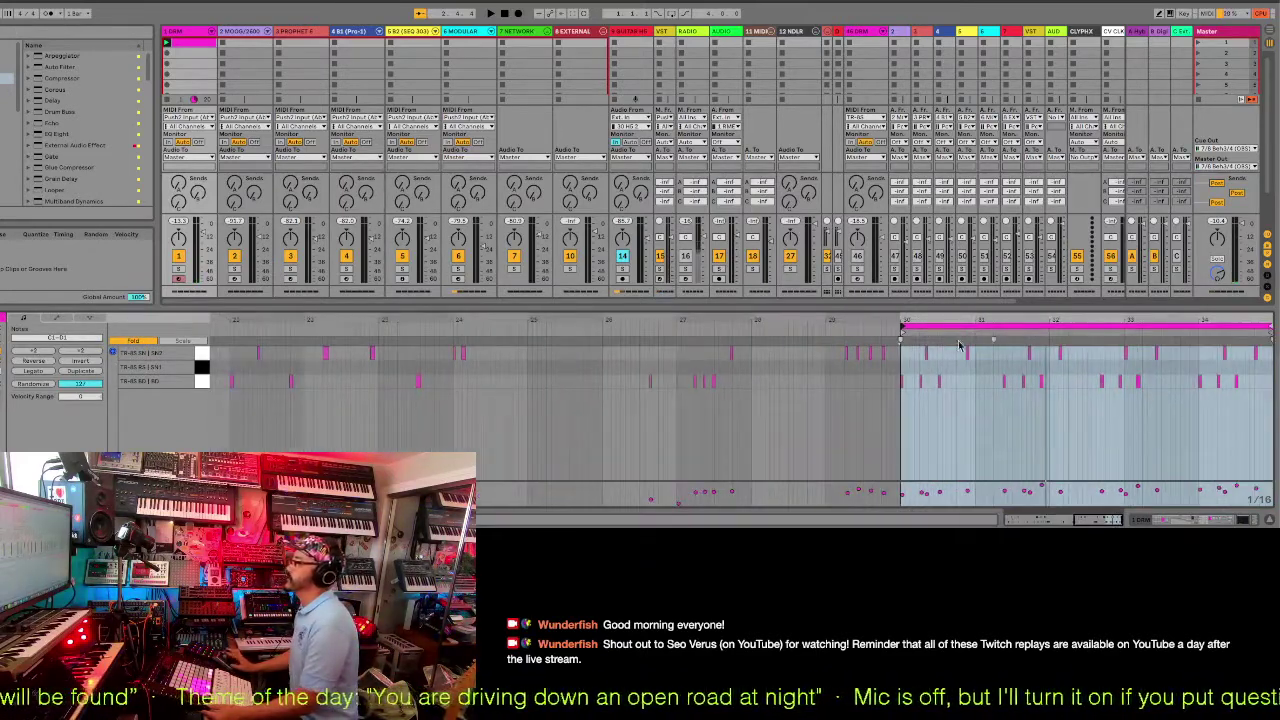
pyautogui.click(908, 341)
pyautogui.press('space')
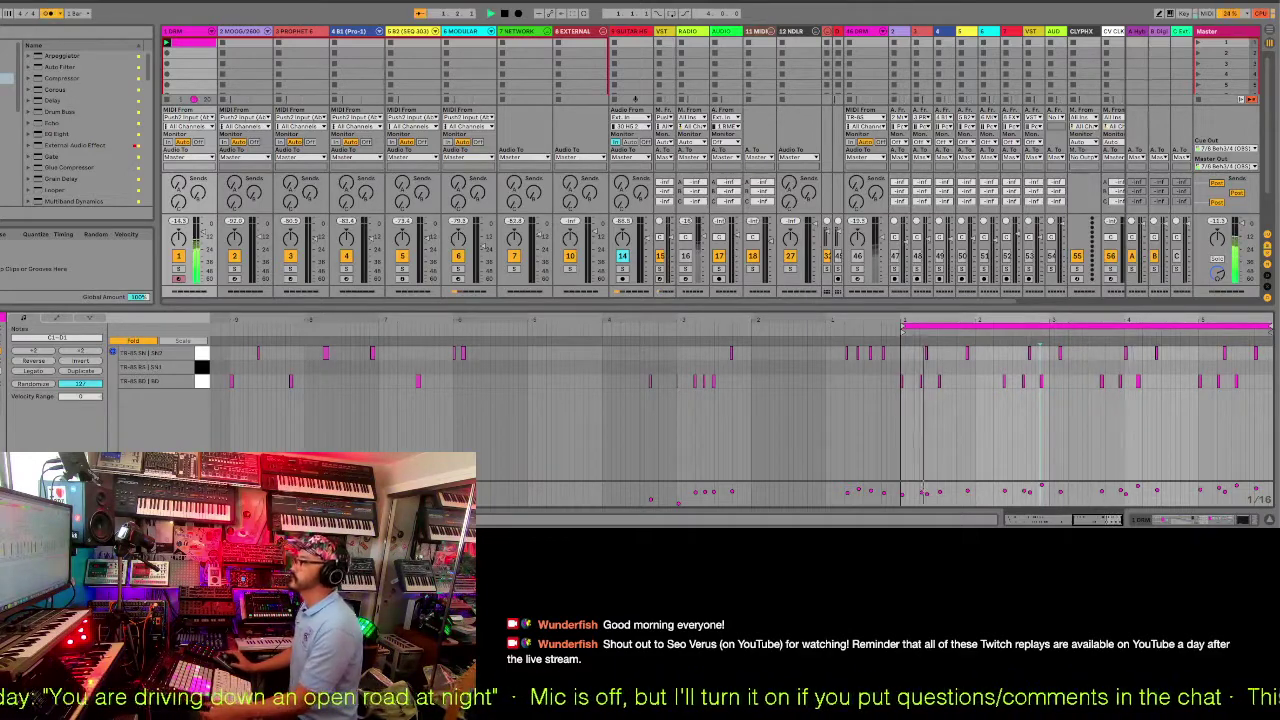
pyautogui.press('space')
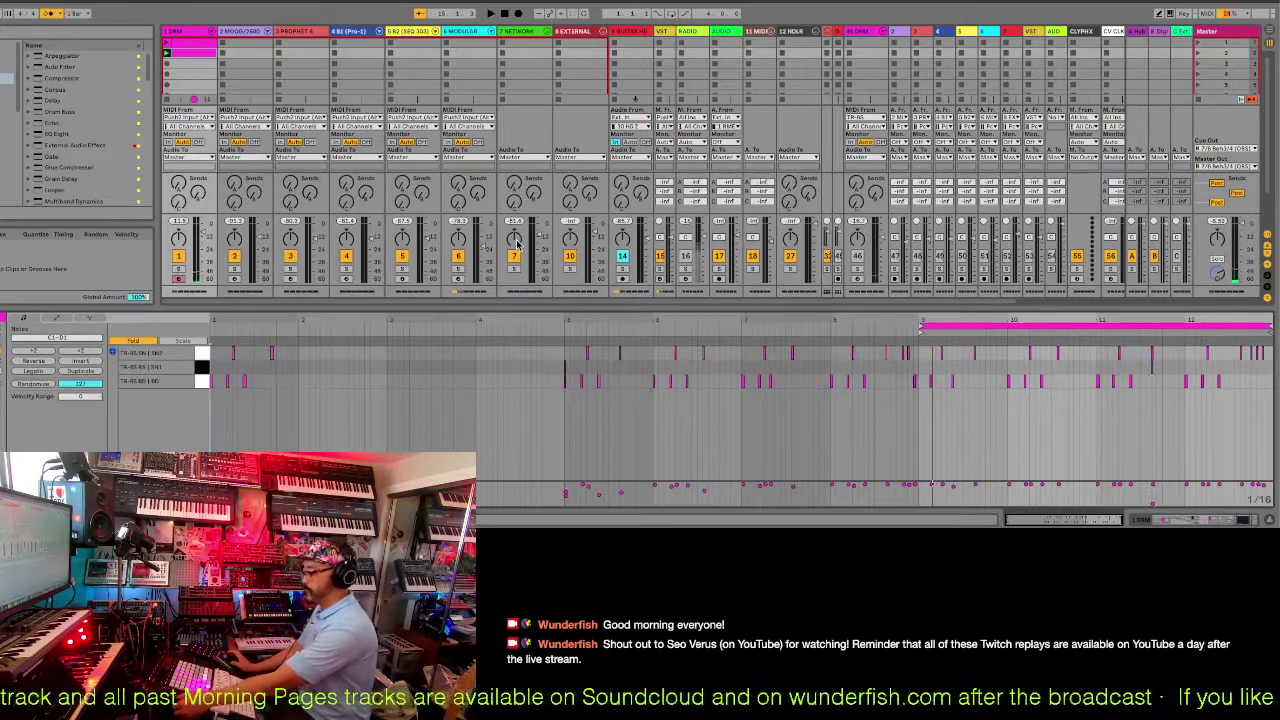
# Move the second drum clip's loop start back to bar 5 and audition the clip.
pyautogui.moveTo(921, 327); pyautogui.dragTo(563, 340)
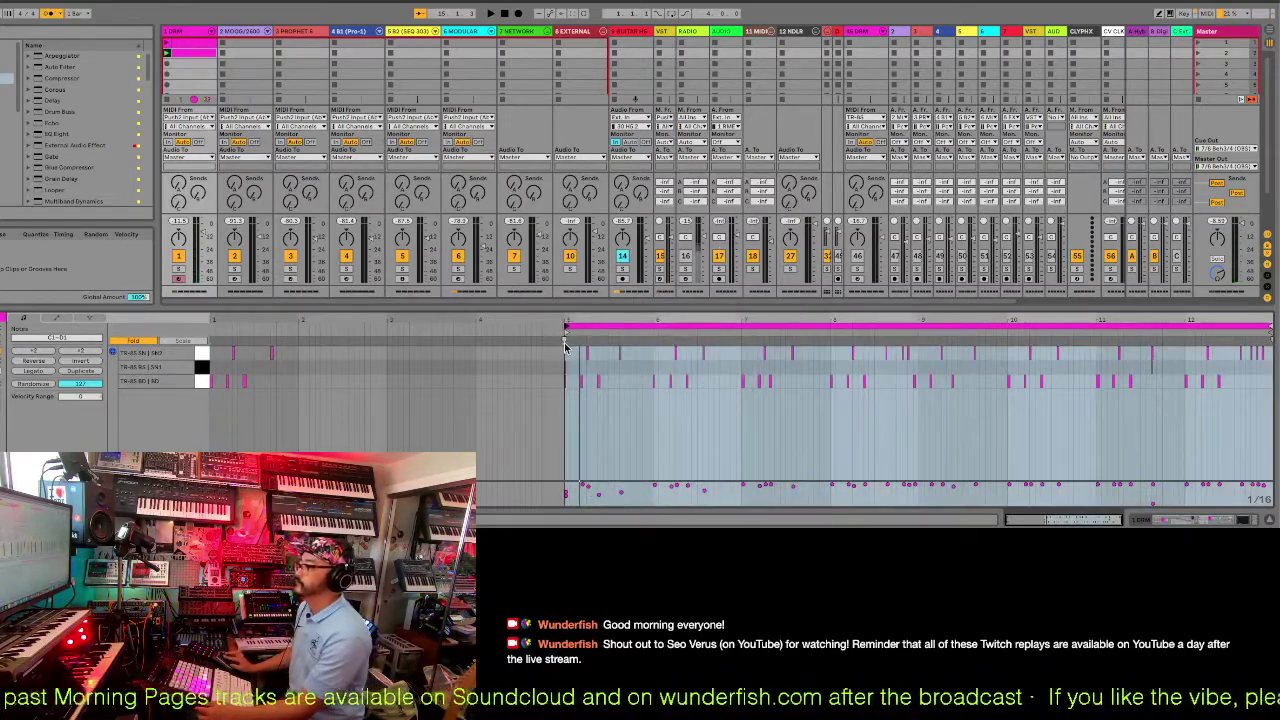
pyautogui.click(202, 376)
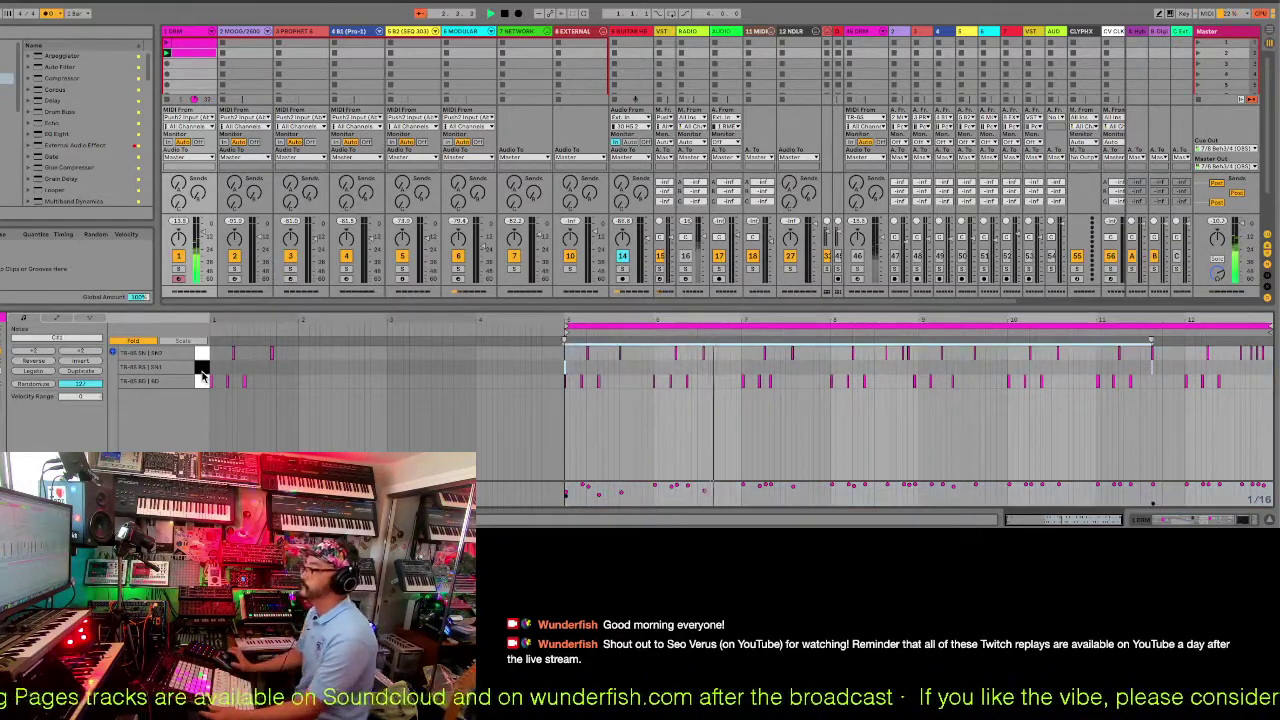
pyautogui.click(835, 424)
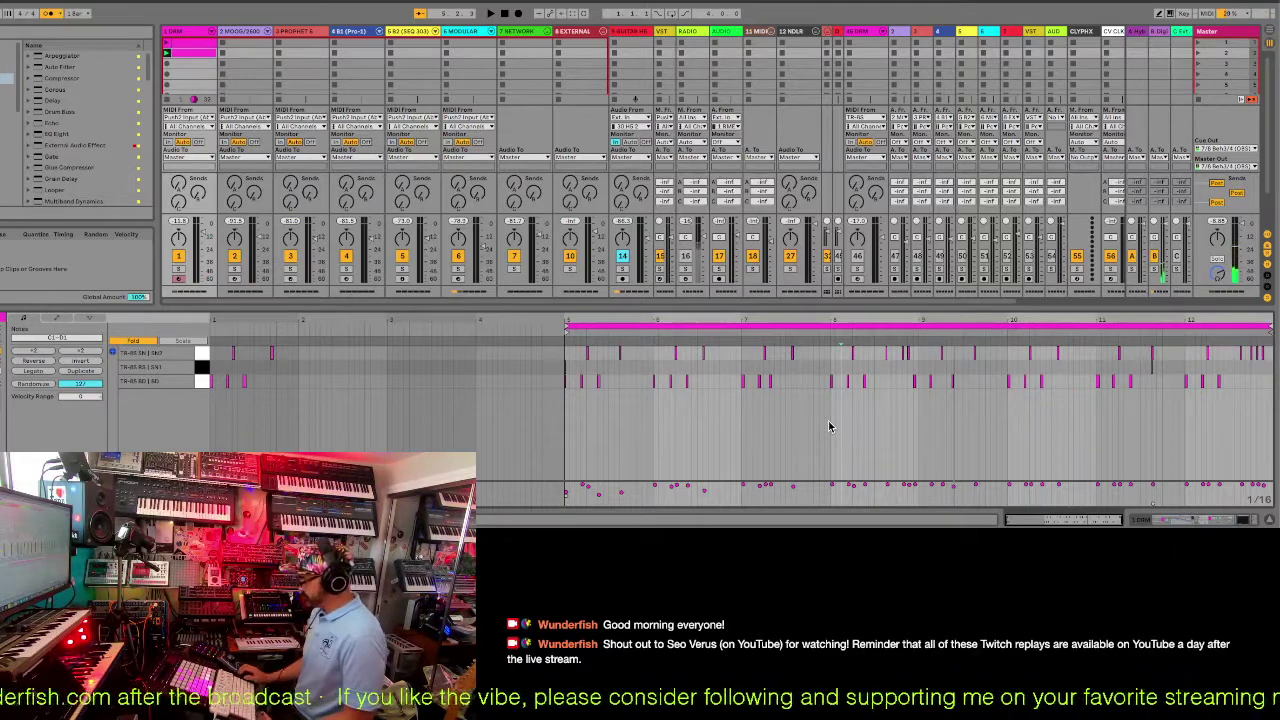
# Arm the guitar track for recording and unfold the Tuner in its device chain.
pyautogui.click(537, 33)
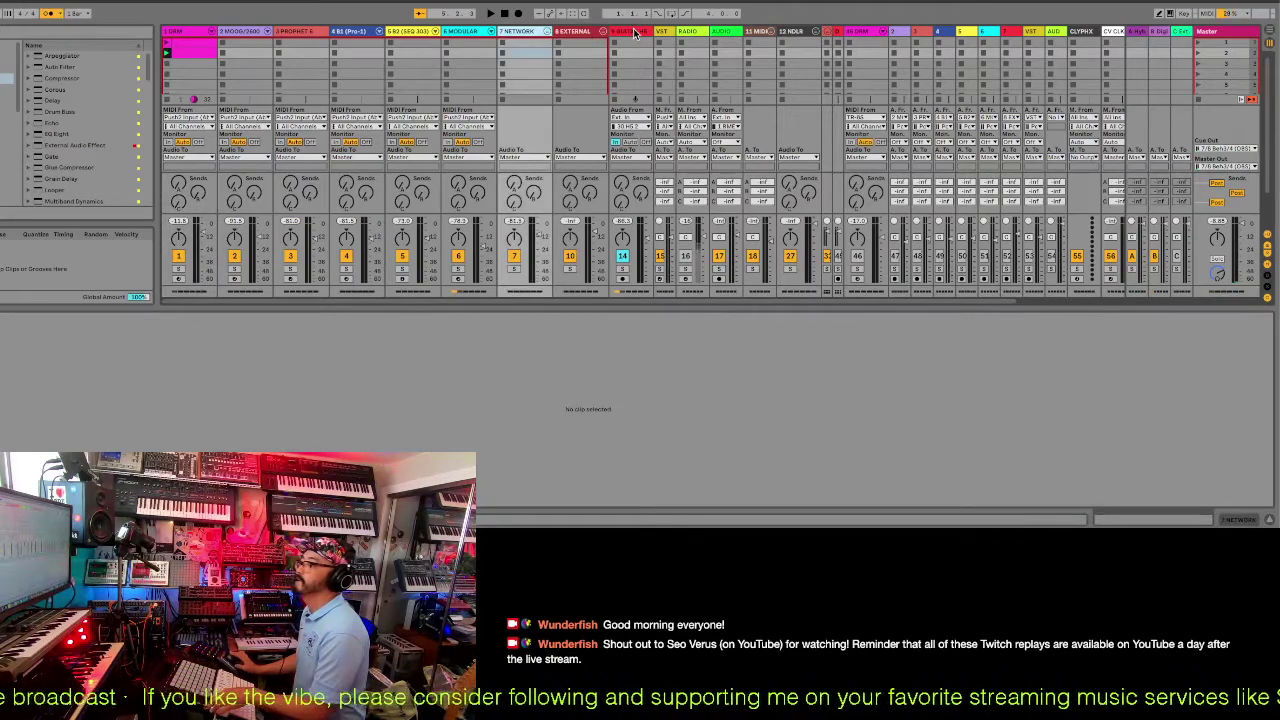
pyautogui.click(633, 33)
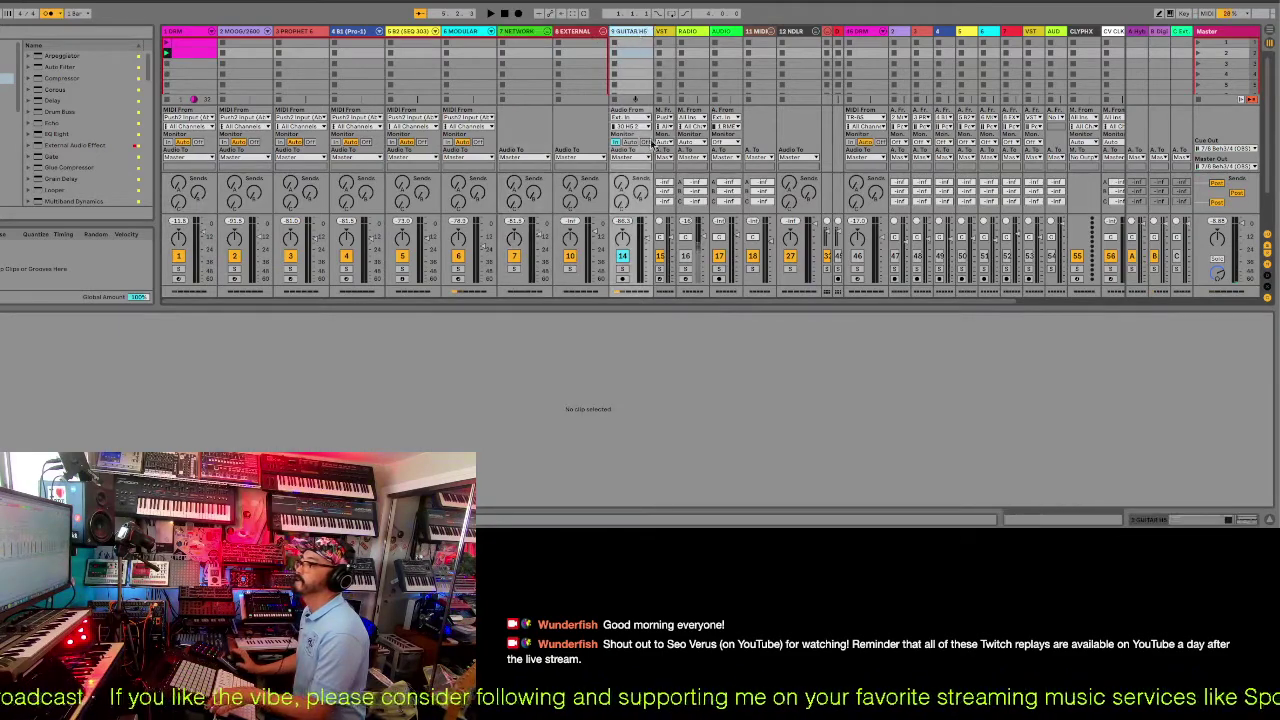
pyautogui.click(622, 280)
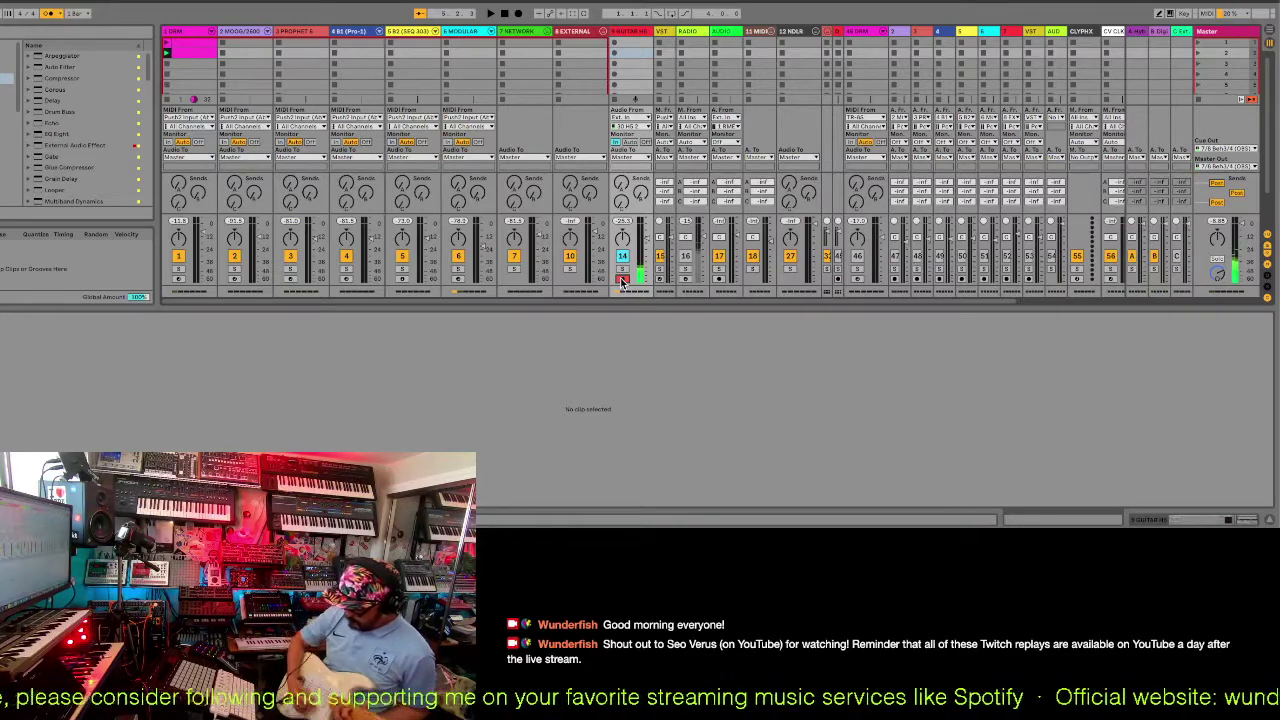
pyautogui.doubleClick(645, 31)
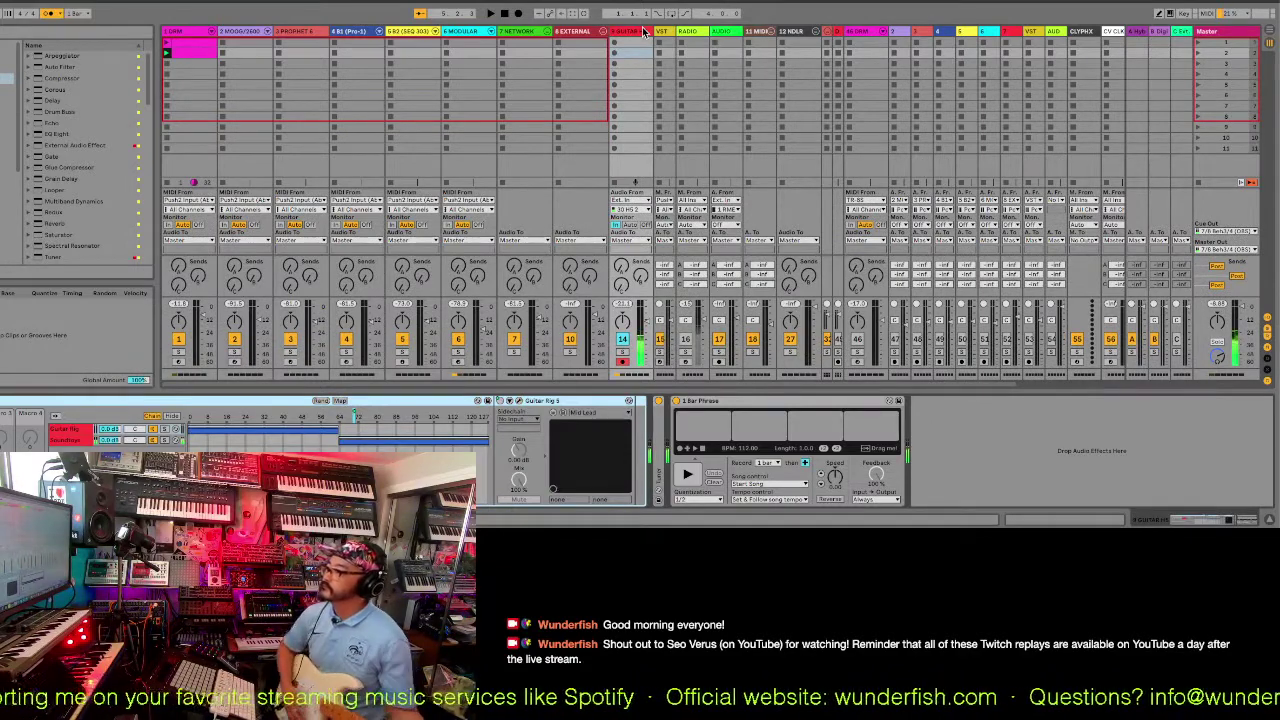
pyautogui.doubleClick(655, 440)
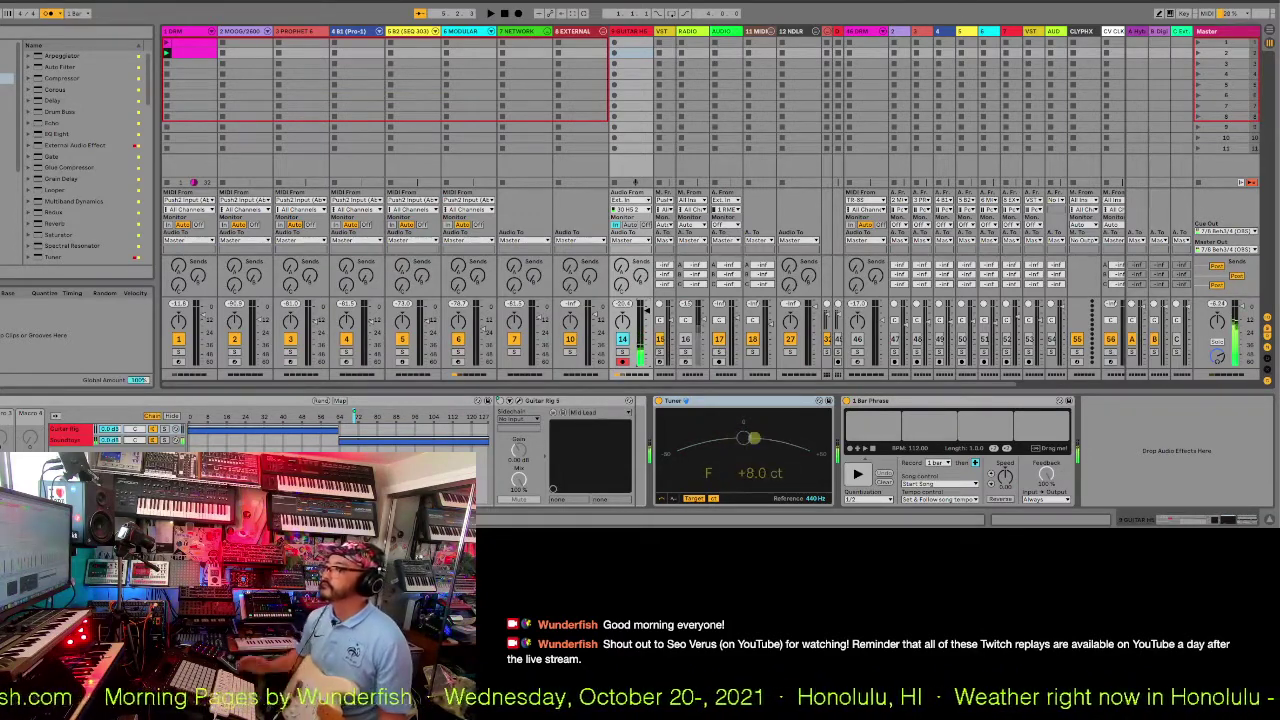
# Record a guitar take into the guitar track's first clip slot and open the recorded clip.
pyautogui.click(613, 48)
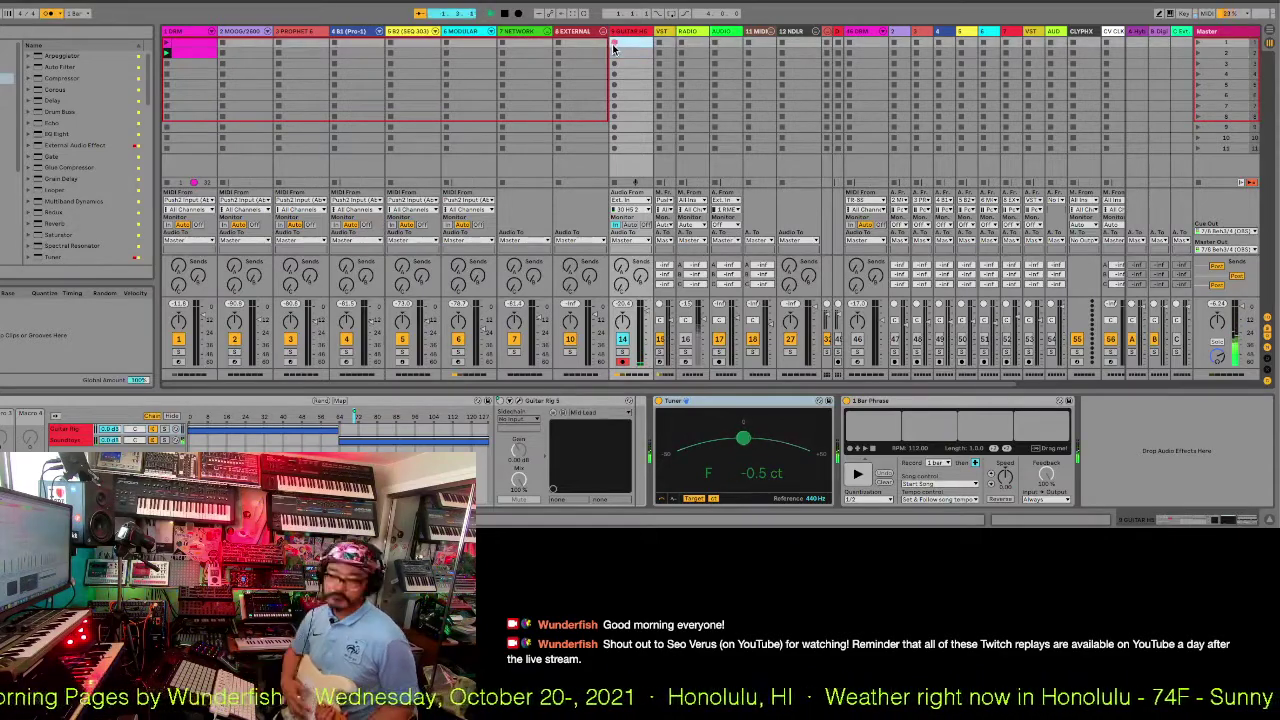
pyautogui.click(613, 48)
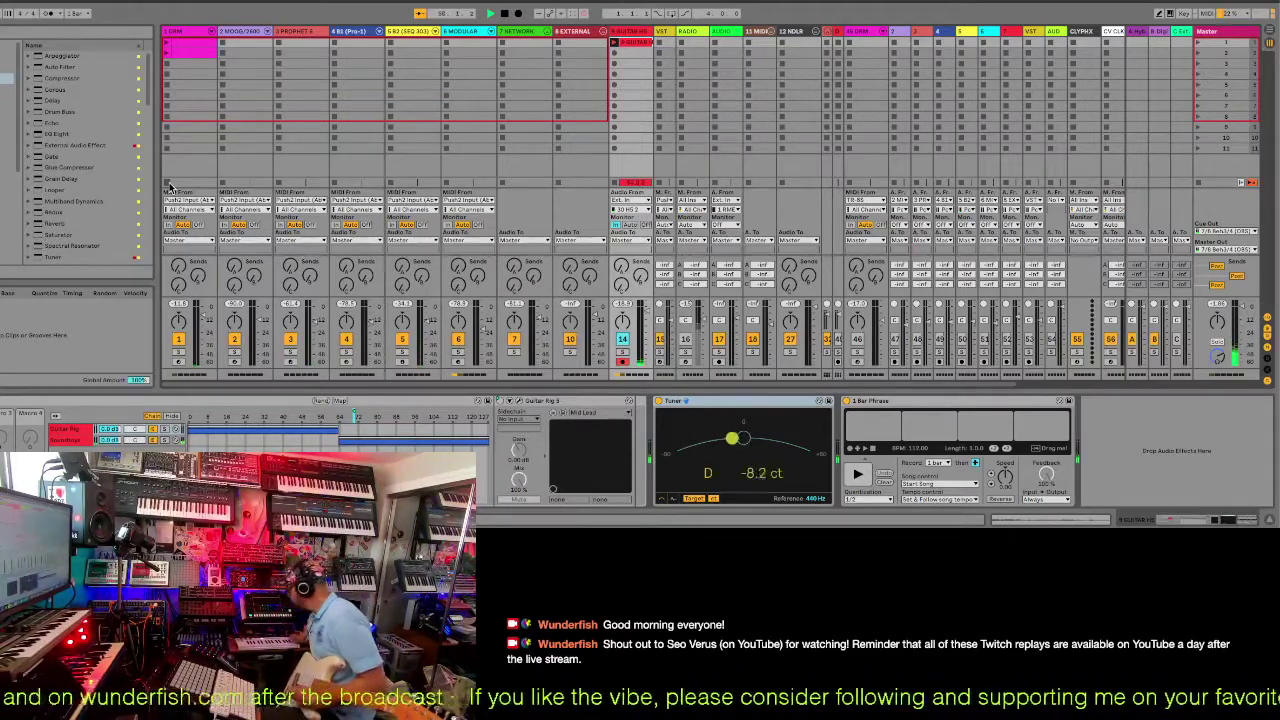
pyautogui.click(643, 45)
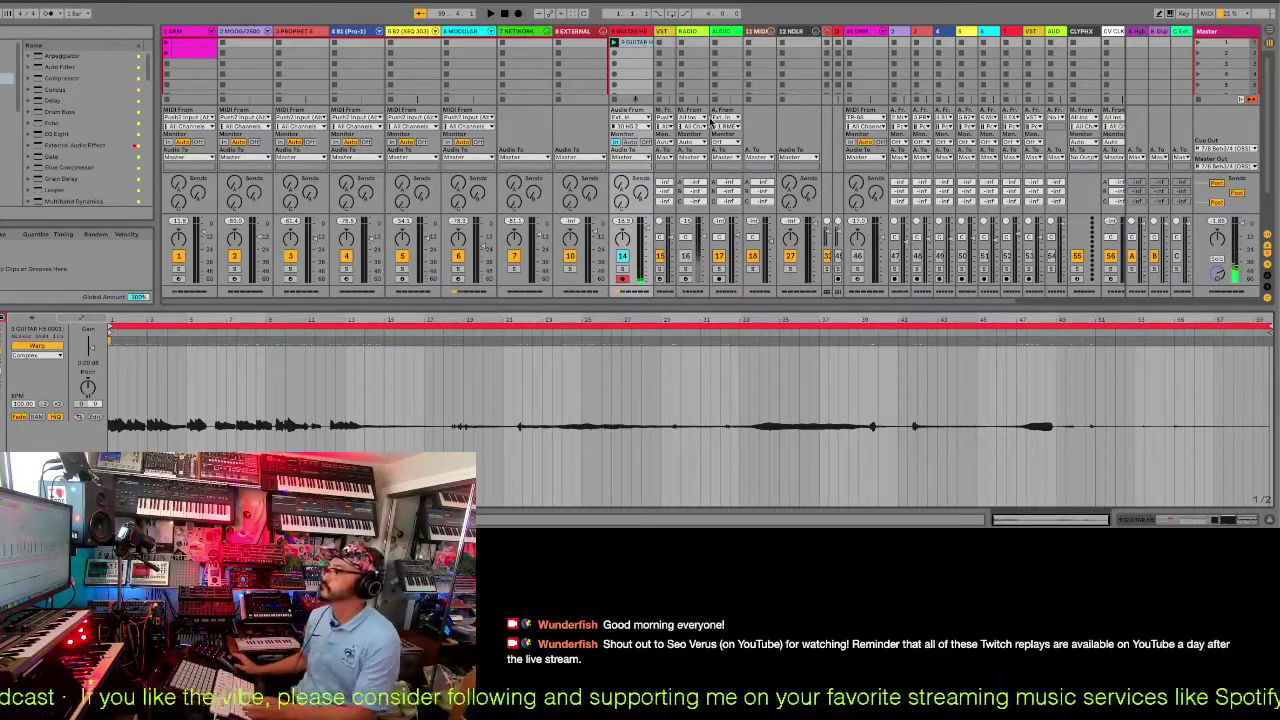
# Play back the guitar take while toggling the guitar track's solo, and set the track's monitoring to Auto.
pyautogui.click(614, 44)
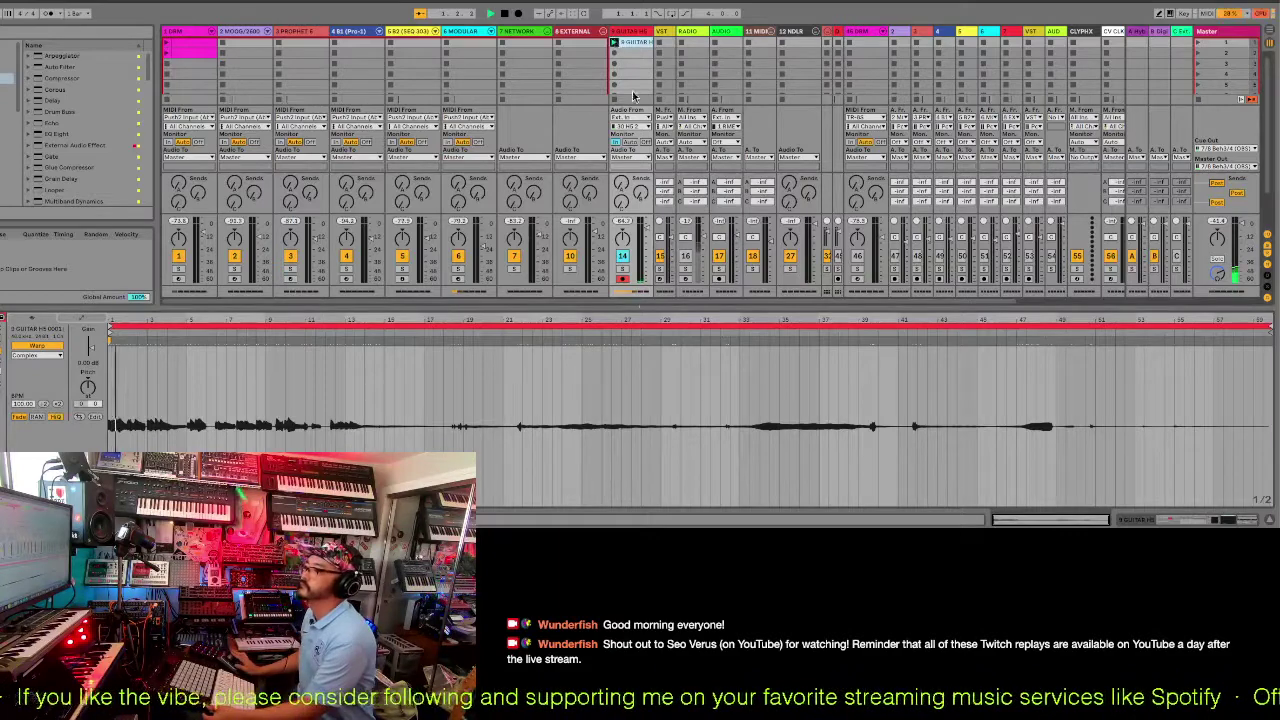
pyautogui.click(624, 268)
pyautogui.click(623, 268)
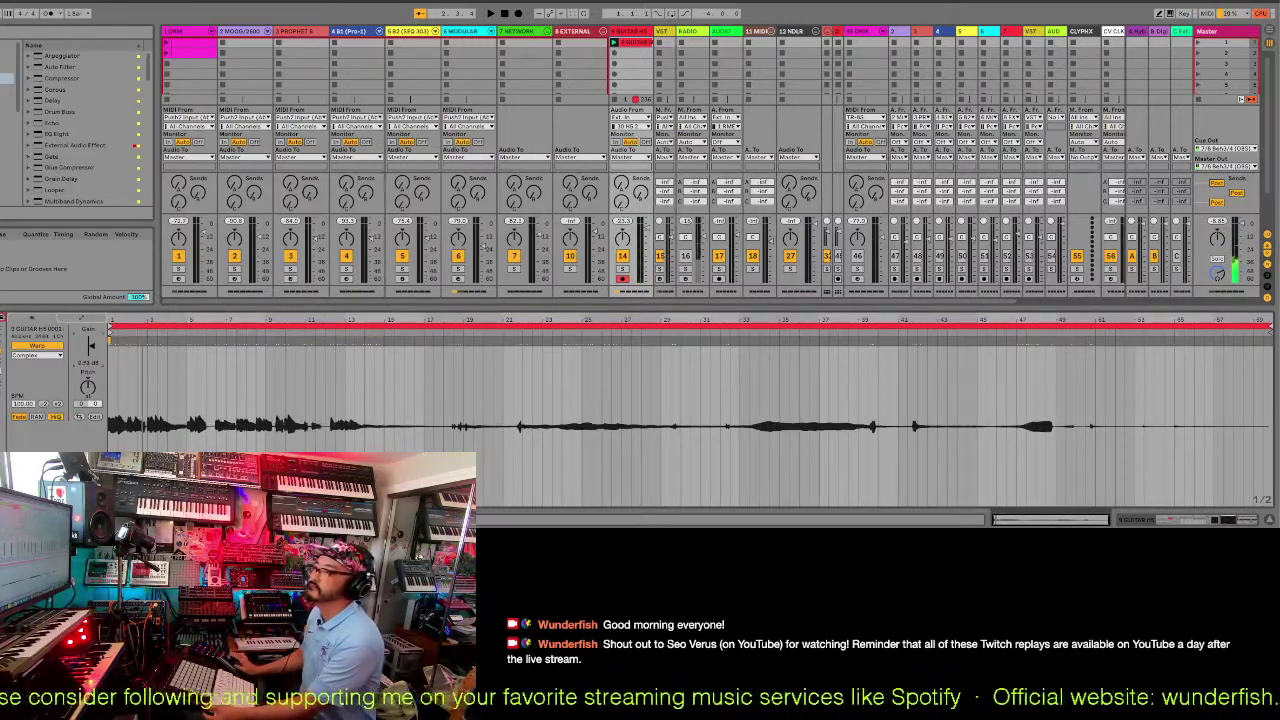
# Set the AUD track's audio input to the guitar track.
pyautogui.click(1056, 33)
pyautogui.click(1060, 118)
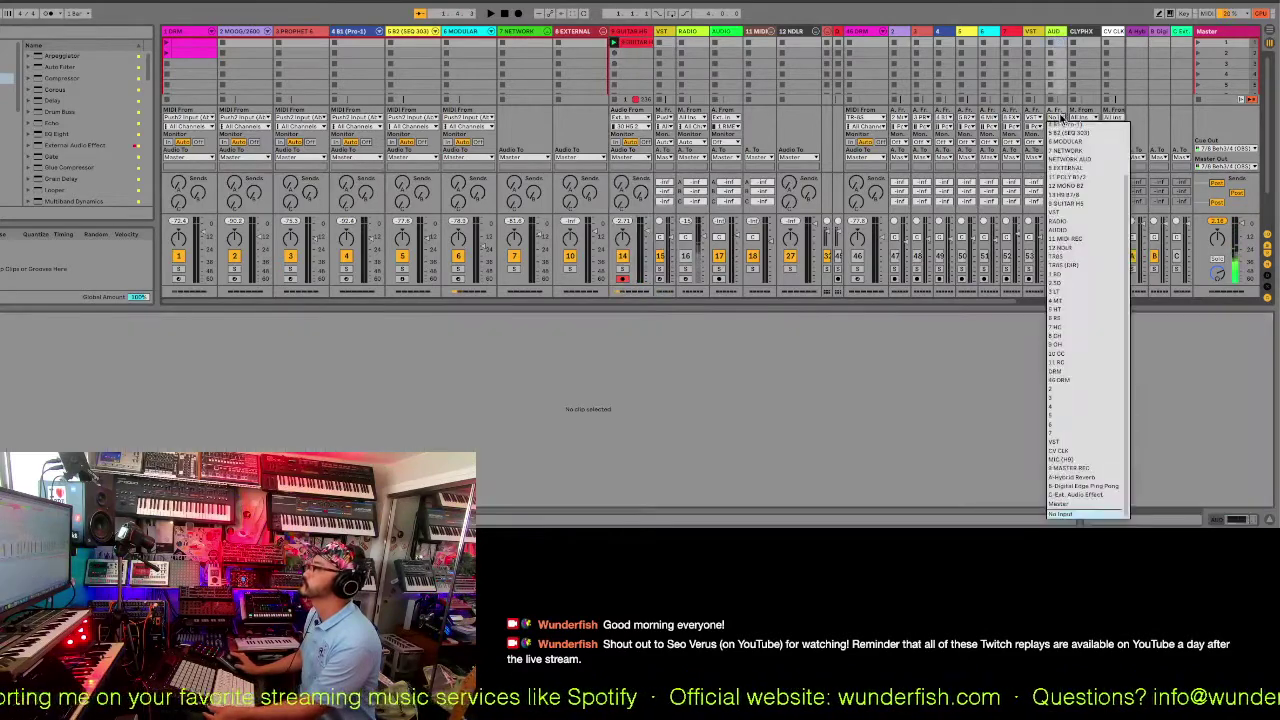
pyautogui.click(1087, 207)
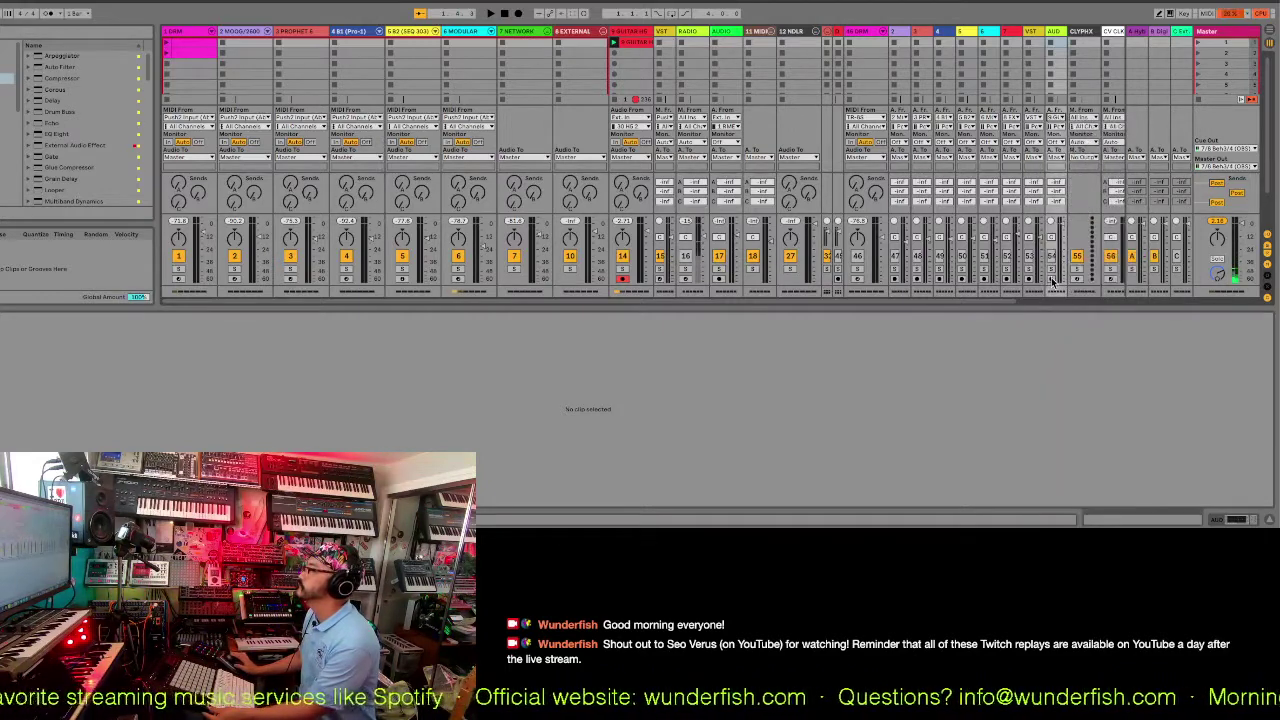
# Record the guitar track's playback into the AUD track's first slot, raising the guitar clip's gain during the take.
pyautogui.click(1051, 45)
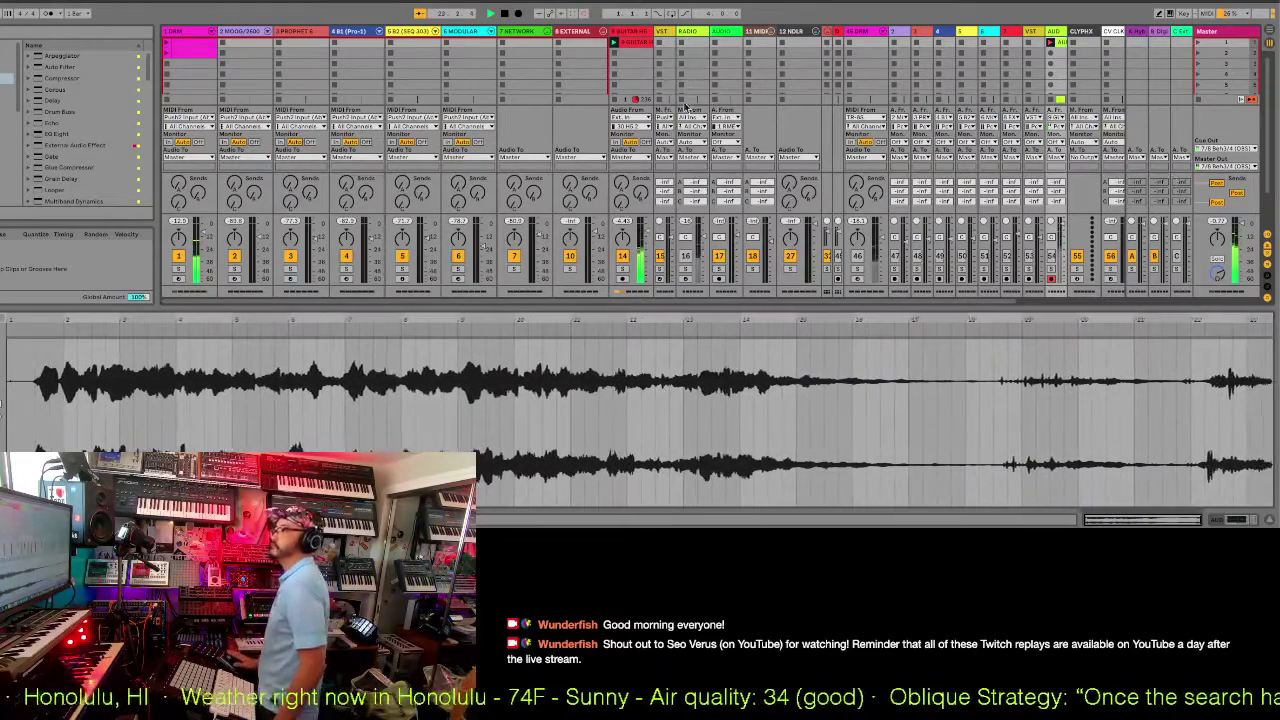
pyautogui.click(645, 47)
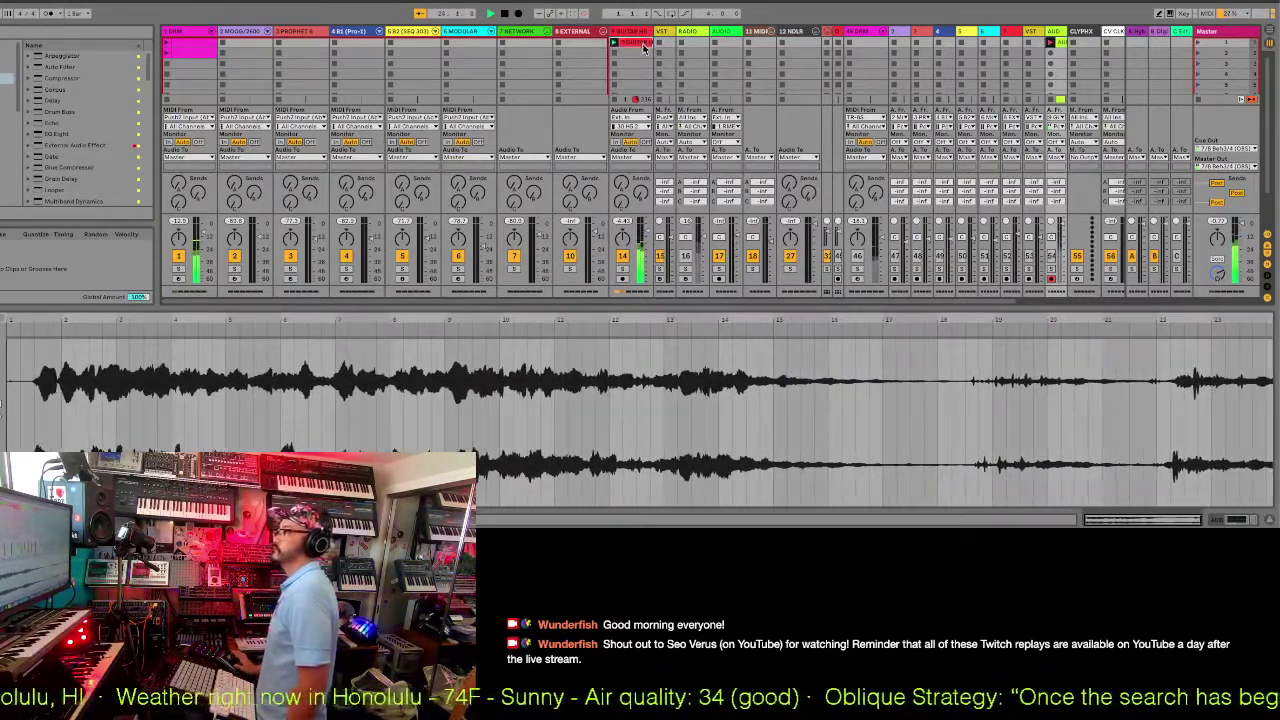
pyautogui.click(645, 47)
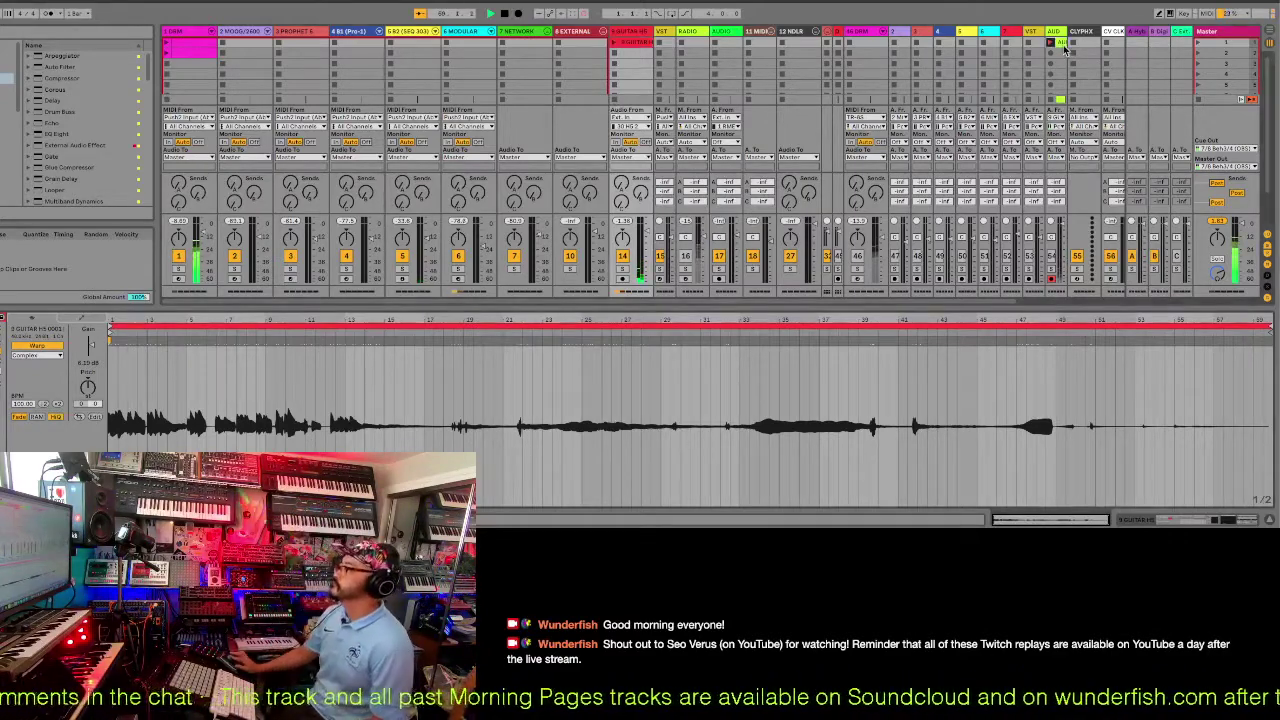
# End the recording on the AUD track, keep its new clip playing, and activate the track.
pyautogui.click(1054, 46)
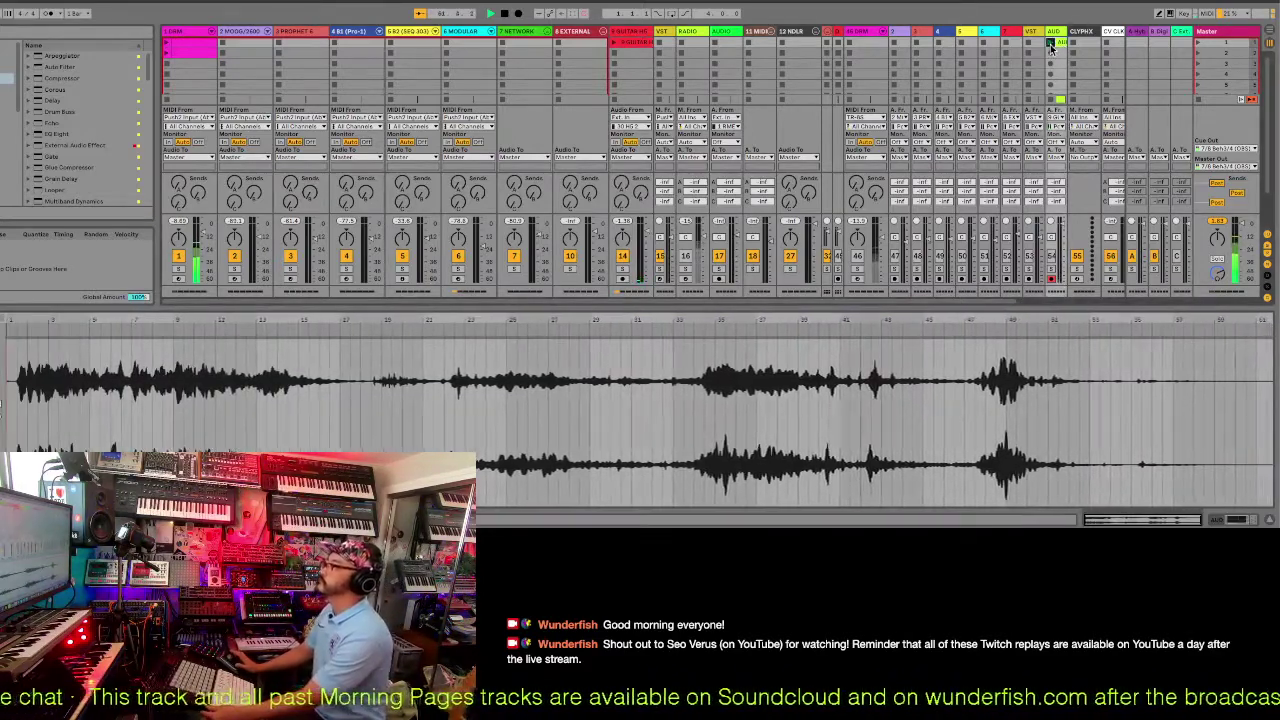
pyautogui.click(1050, 44)
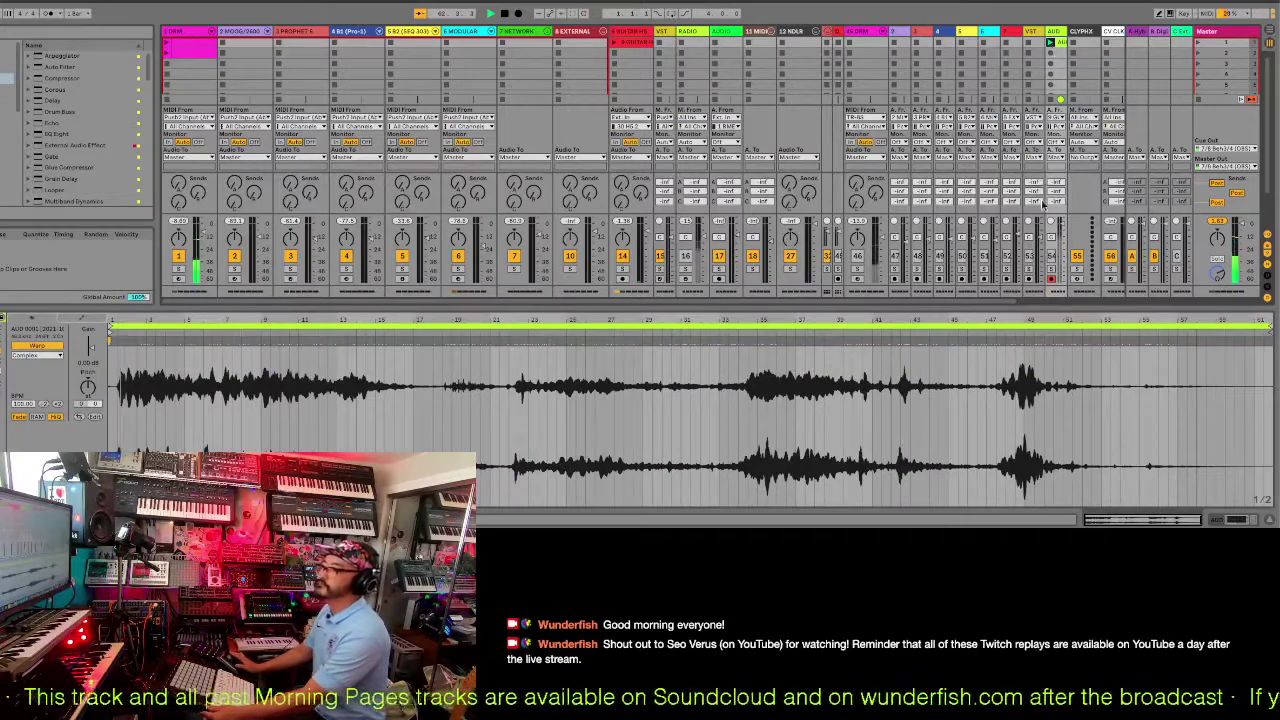
pyautogui.click(1051, 256)
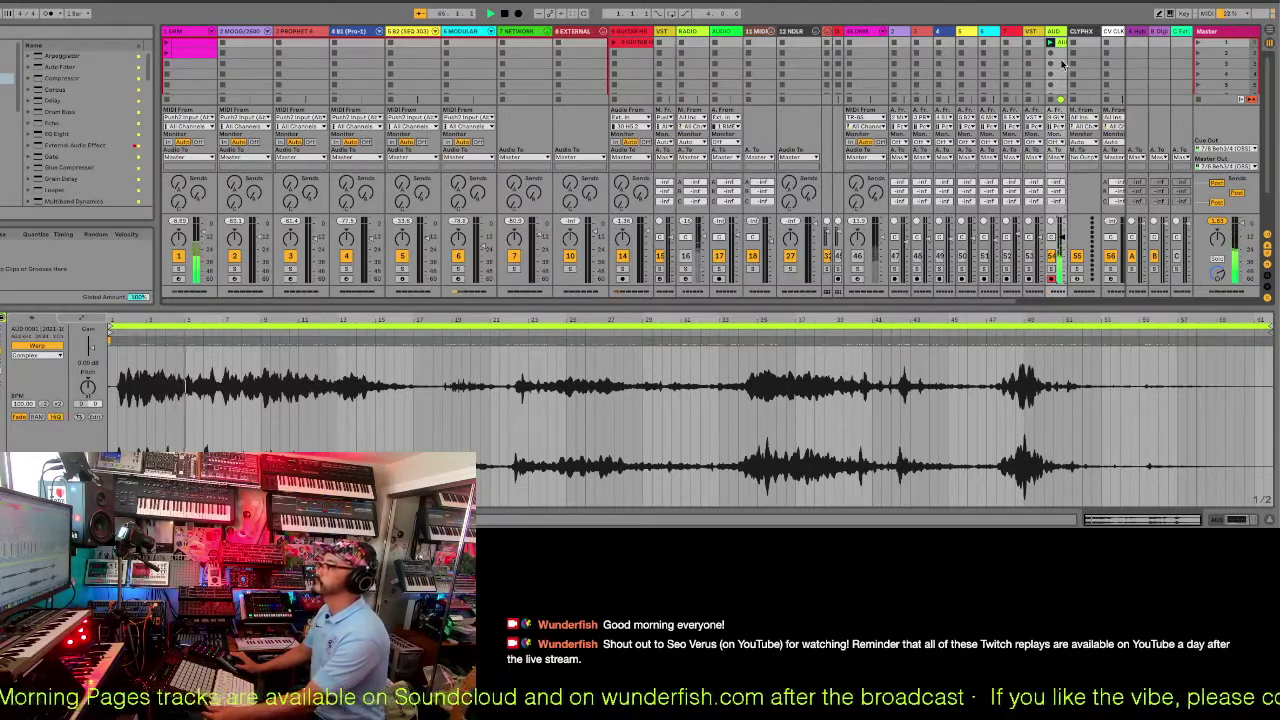
# Copy the Guitar Rig chain from the guitar track's effect rack to the end of the AUD track's device chain.
pyautogui.click(1025, 45)
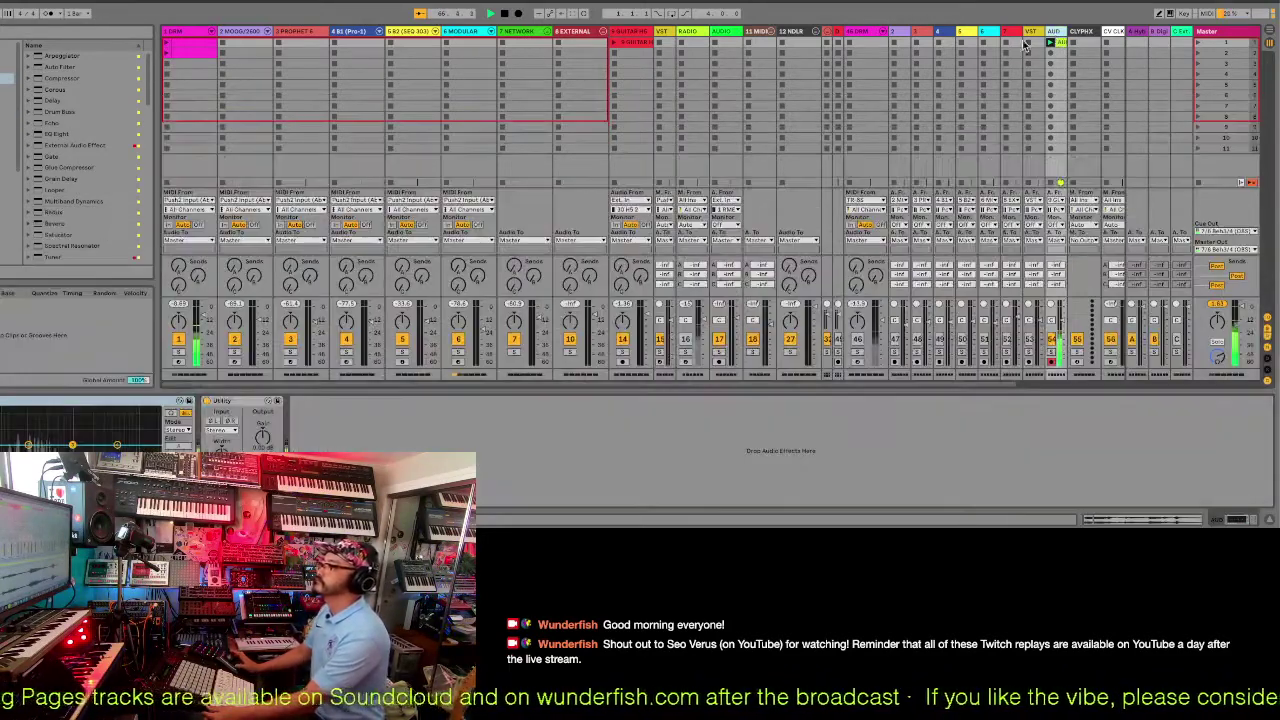
pyautogui.click(646, 37)
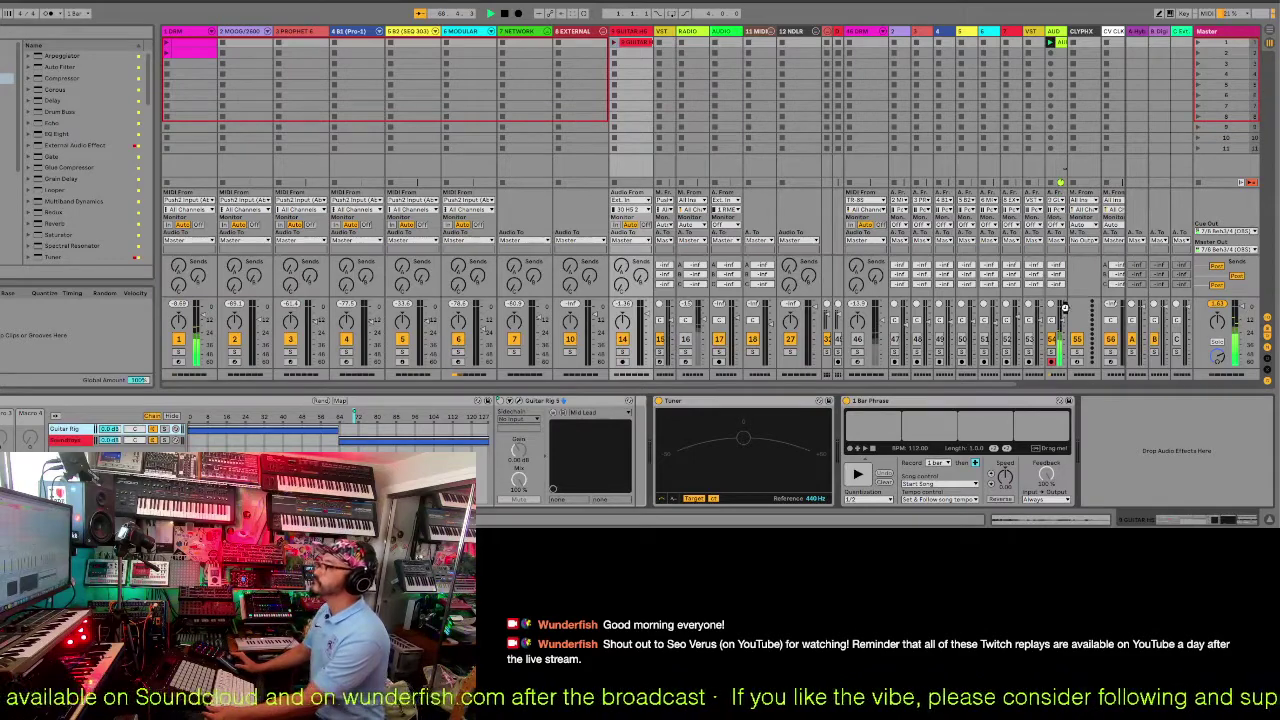
pyautogui.click(1063, 320)
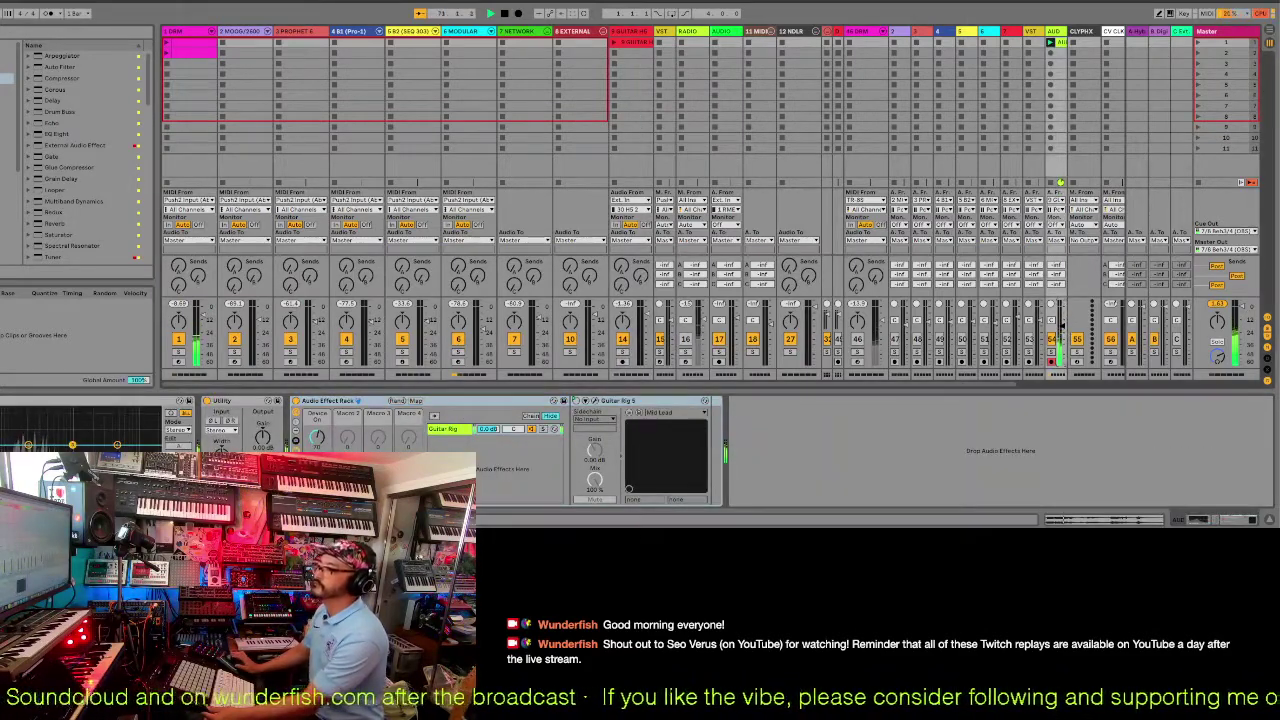
pyautogui.click(603, 400)
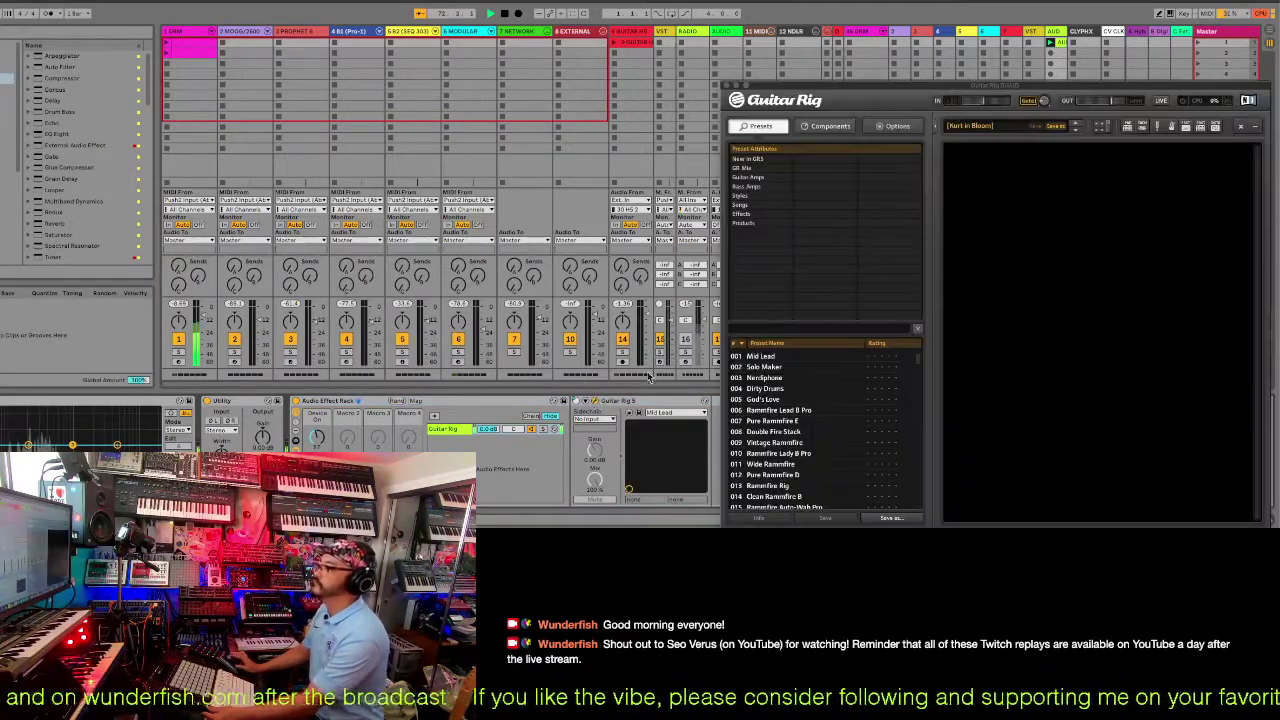
pyautogui.moveTo(1020, 80); pyautogui.dragTo(684, 78)
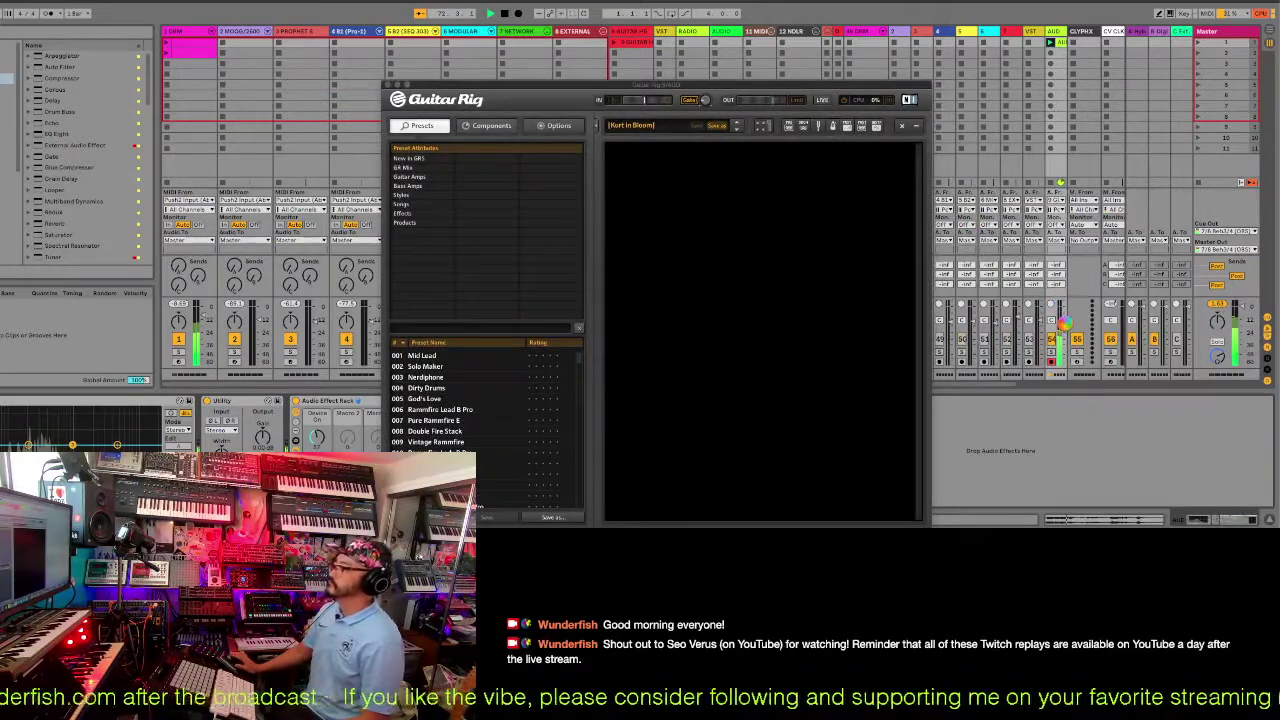
pyautogui.hotkey('ctrl', 'alt', 'p')
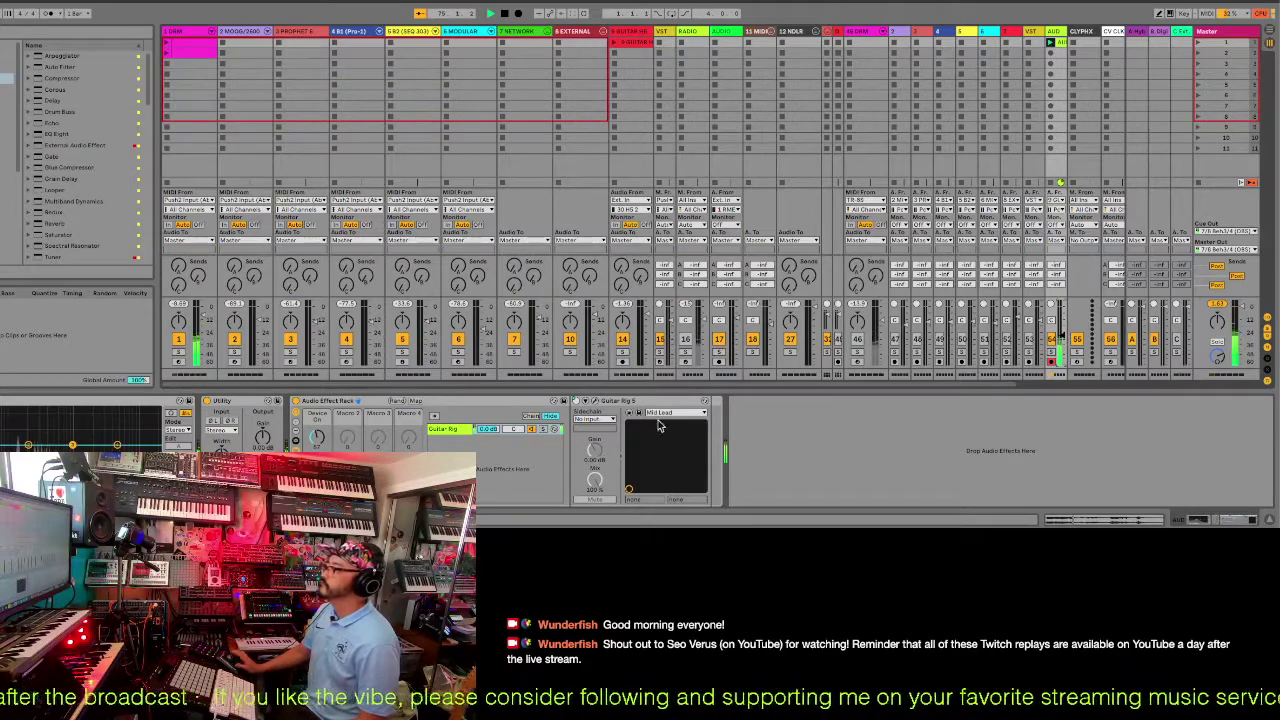
# Open Guitar Rig on the AUD track, load the Nerdiphone preset, and move the plug-in window clear of the AUD mixer strip.
pyautogui.click(588, 401)
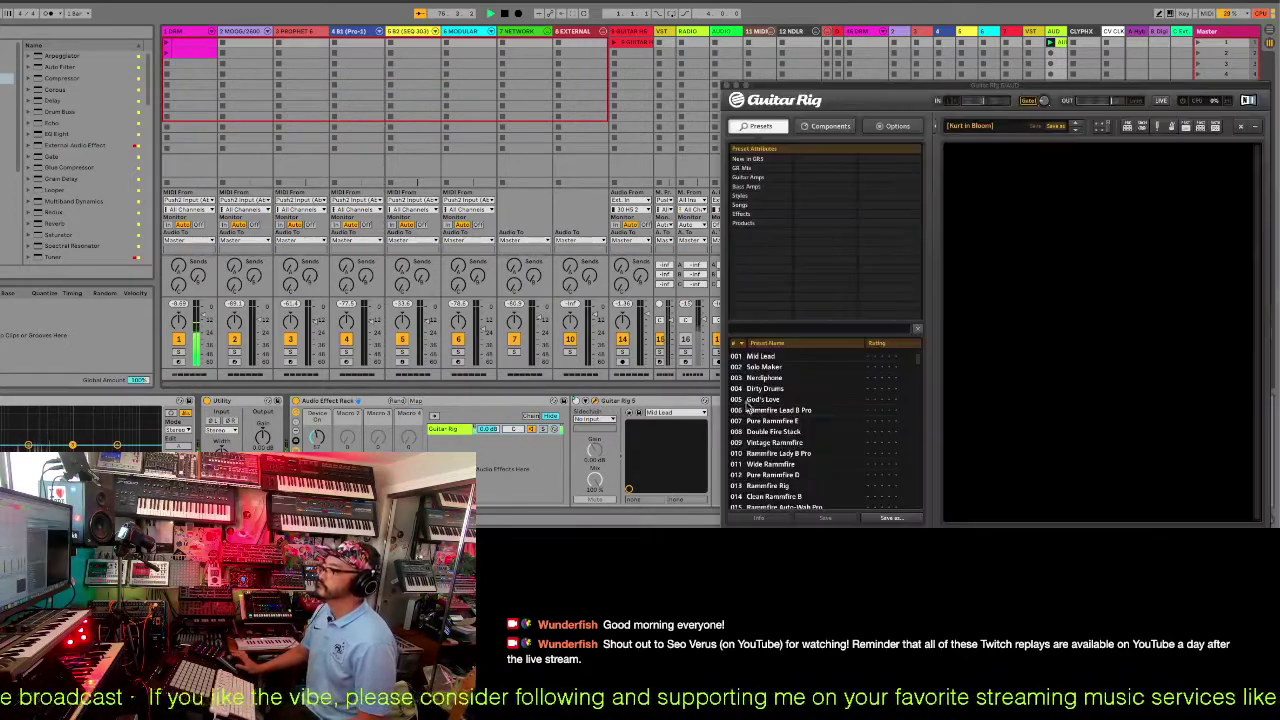
pyautogui.click(773, 378)
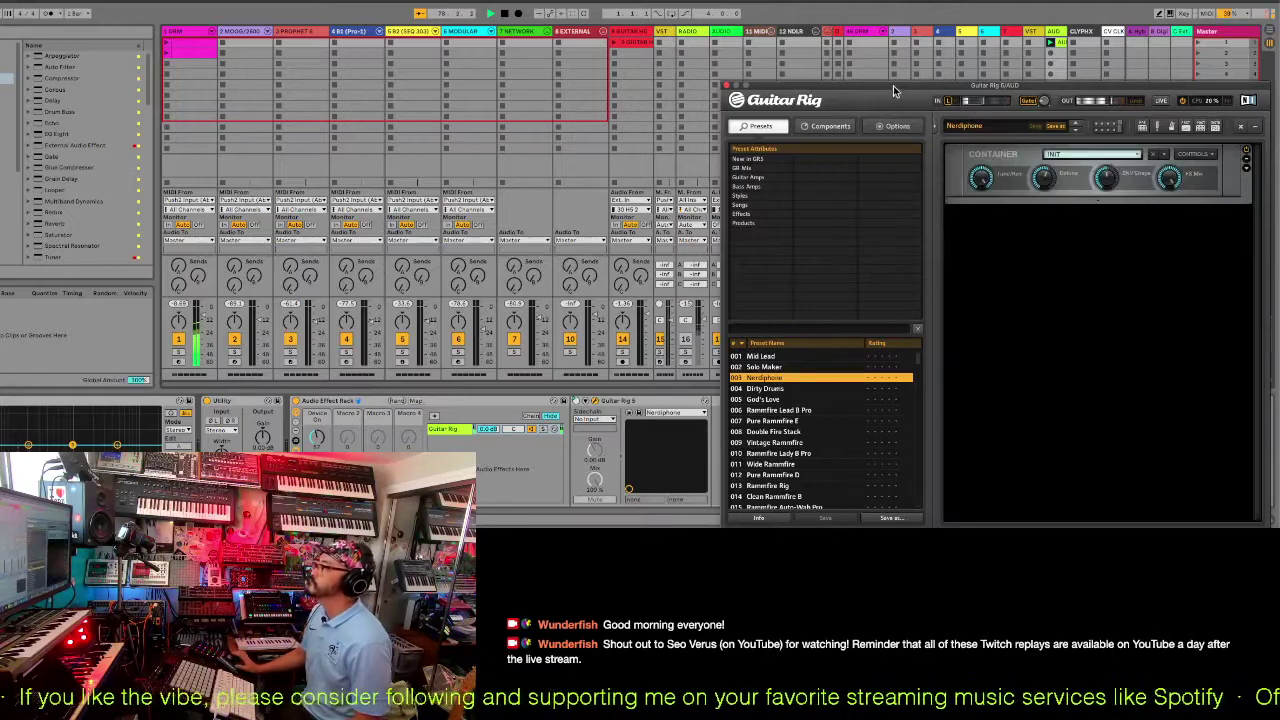
pyautogui.moveTo(985, 85); pyautogui.dragTo(602, 37)
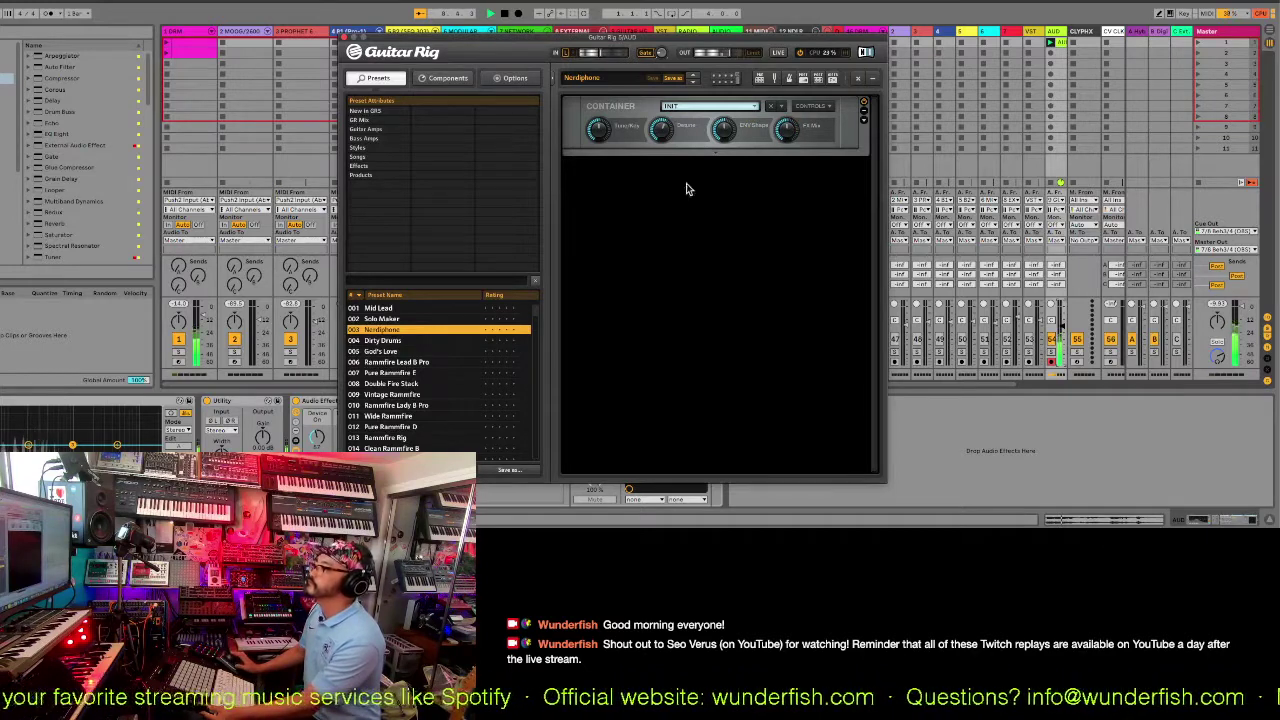
# Try the Pure Rammfire E, God's Love and Pure Rammfire B presets in Guitar Rig on the AUD track.
pyautogui.click(686, 112)
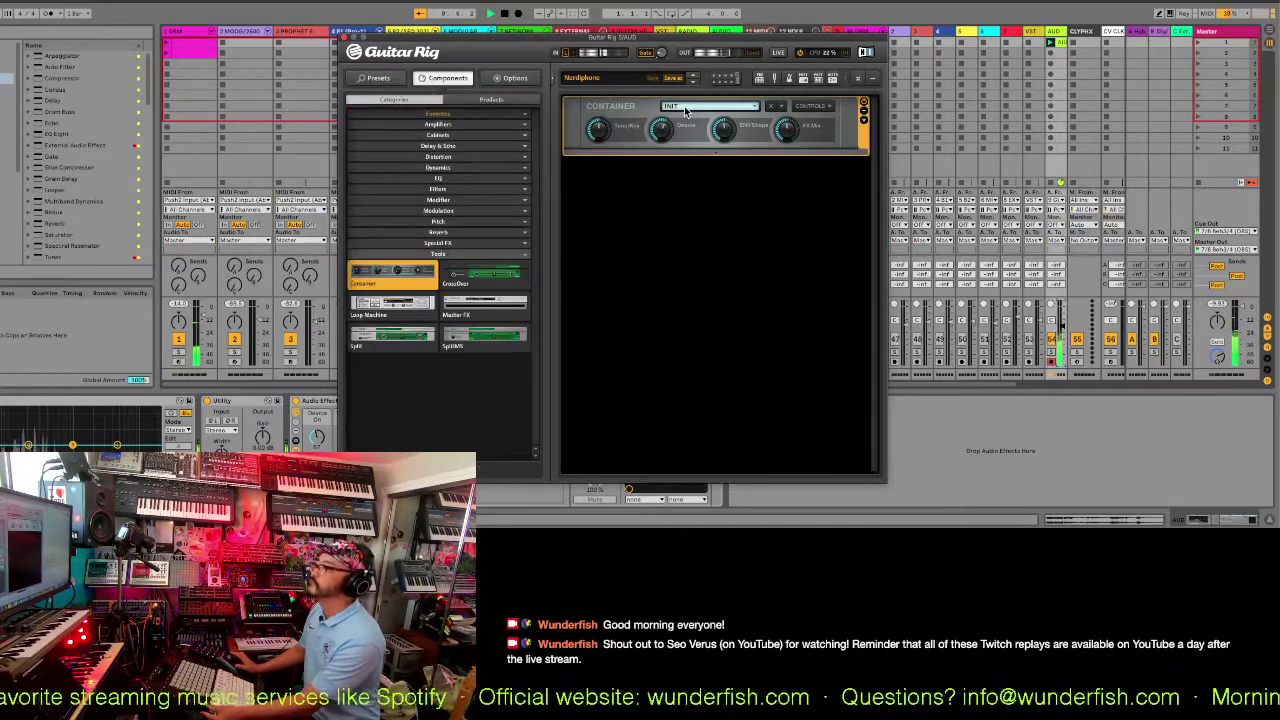
pyautogui.click(375, 78)
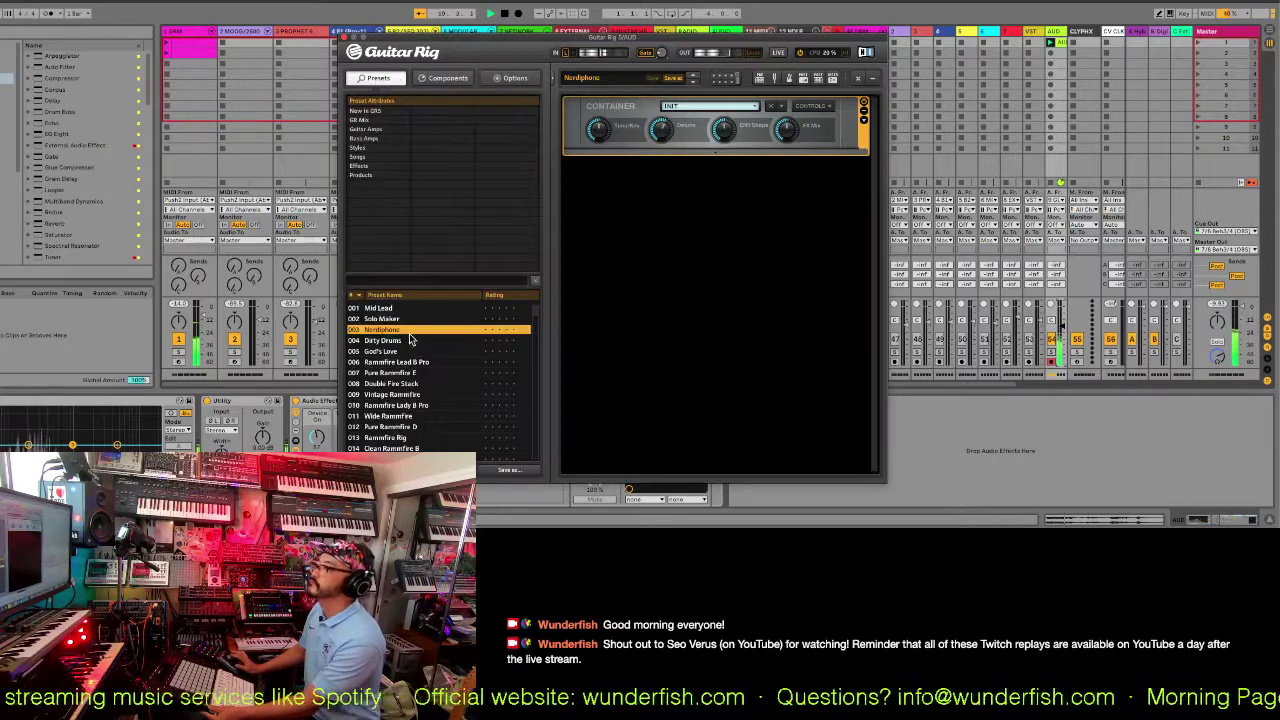
pyautogui.click(407, 373)
pyautogui.click(401, 352)
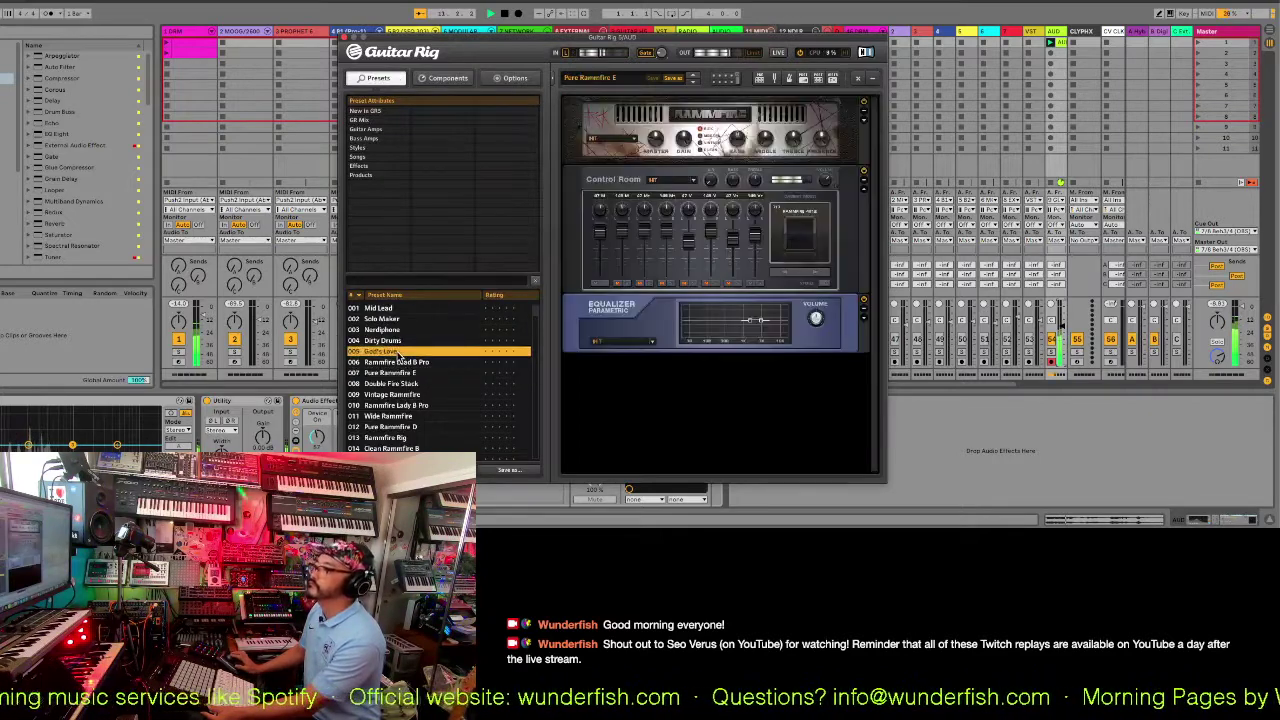
pyautogui.scroll(-2, 457, 410)
pyautogui.click(452, 416)
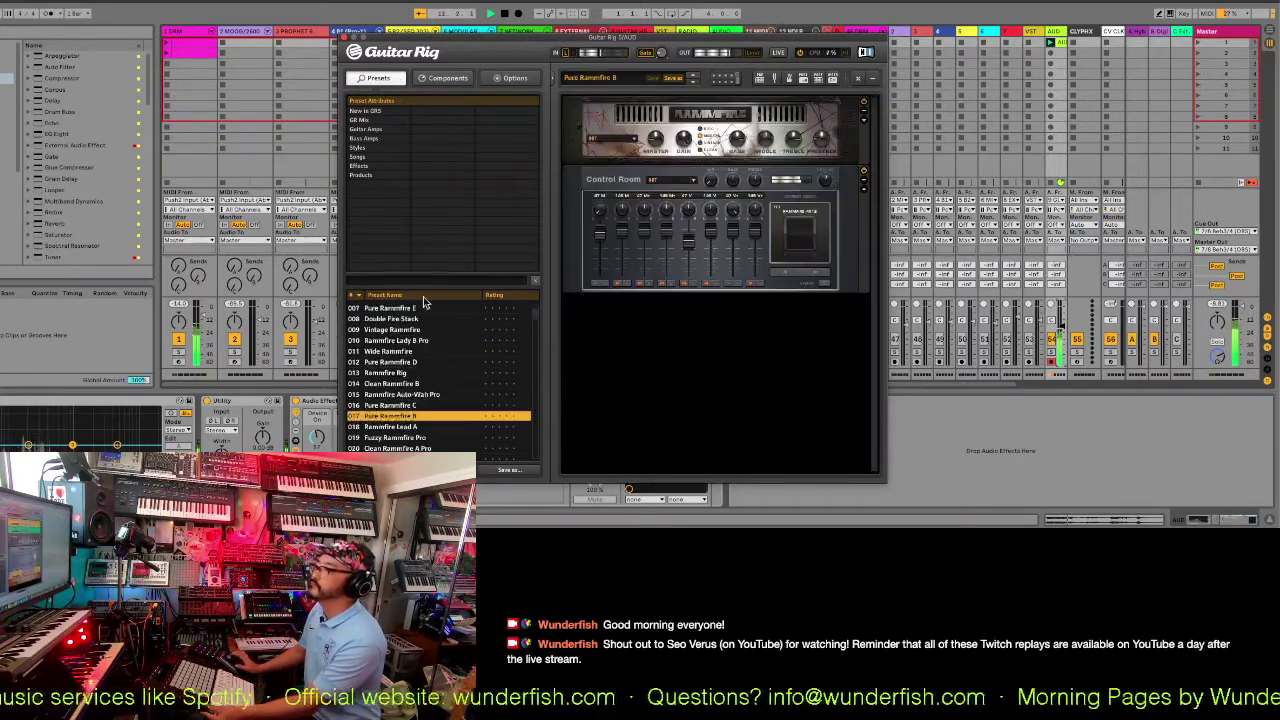
# Browse the Guitar Rig presets by Guitar Amps, GR Mix, New in GR5, Styles and Songs, and clear the attribute filter.
pyautogui.click(379, 130)
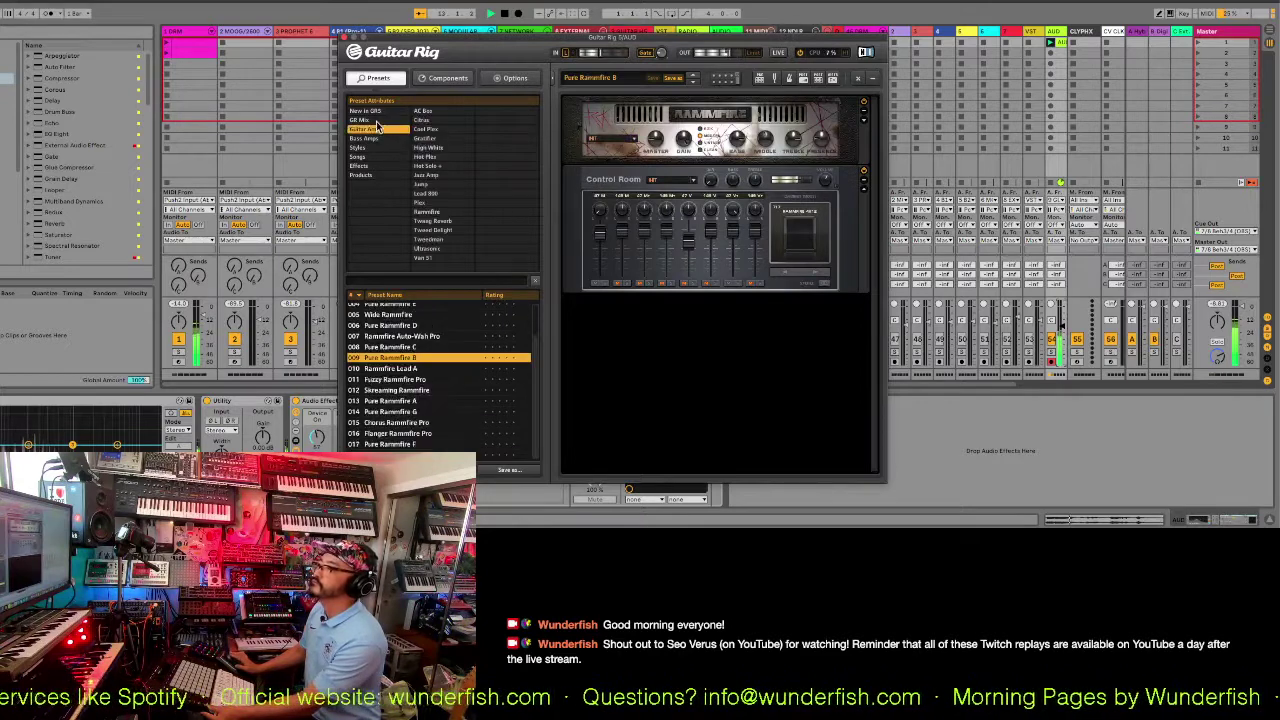
pyautogui.click(377, 120)
pyautogui.click(385, 110)
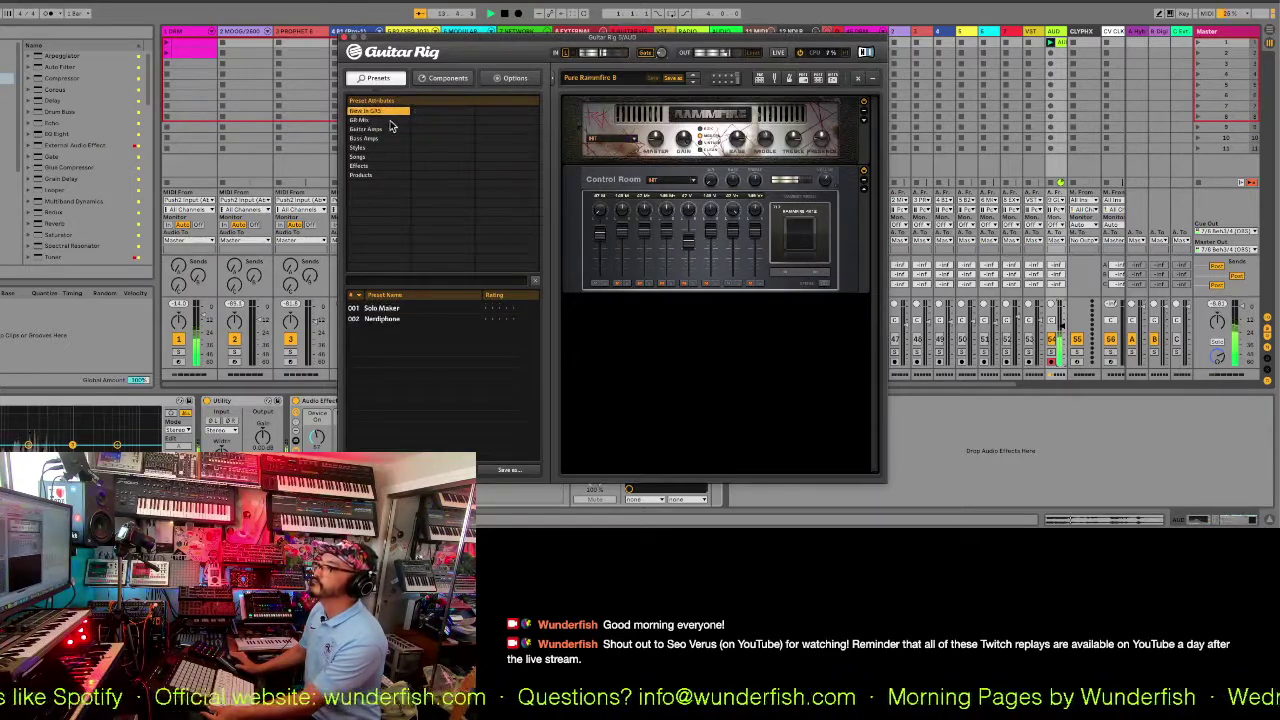
pyautogui.click(390, 120)
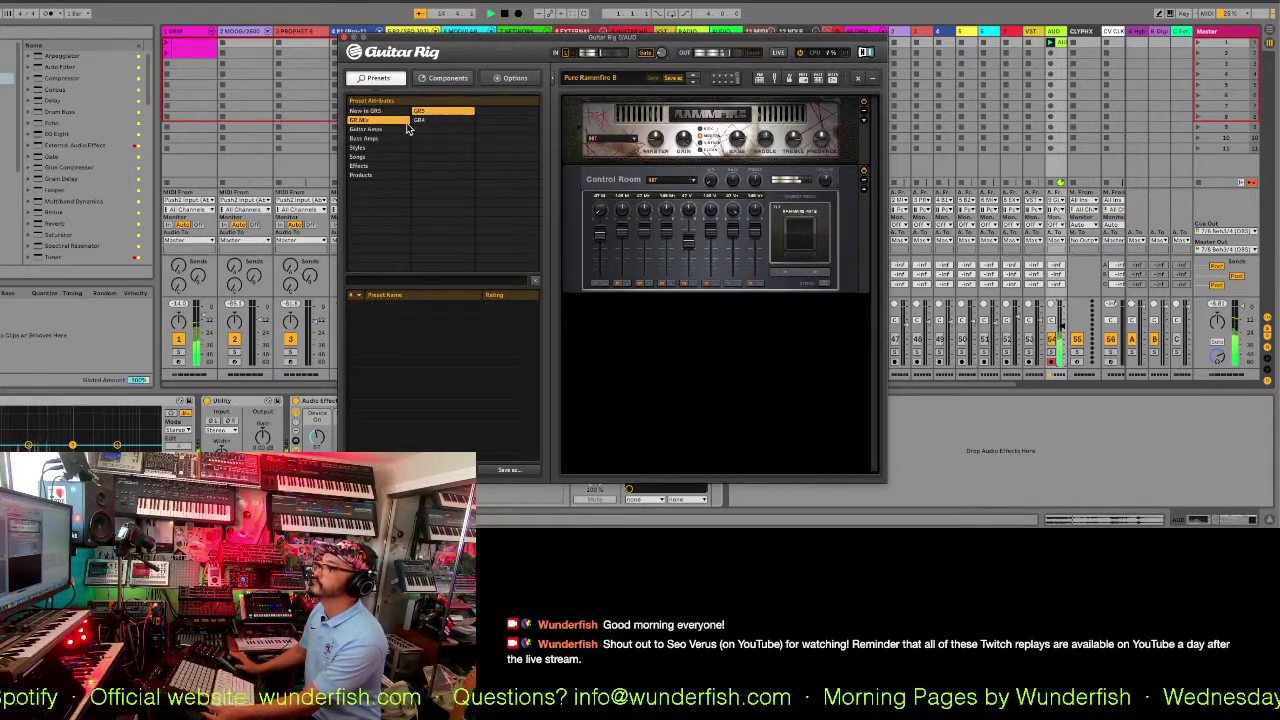
pyautogui.click(381, 149)
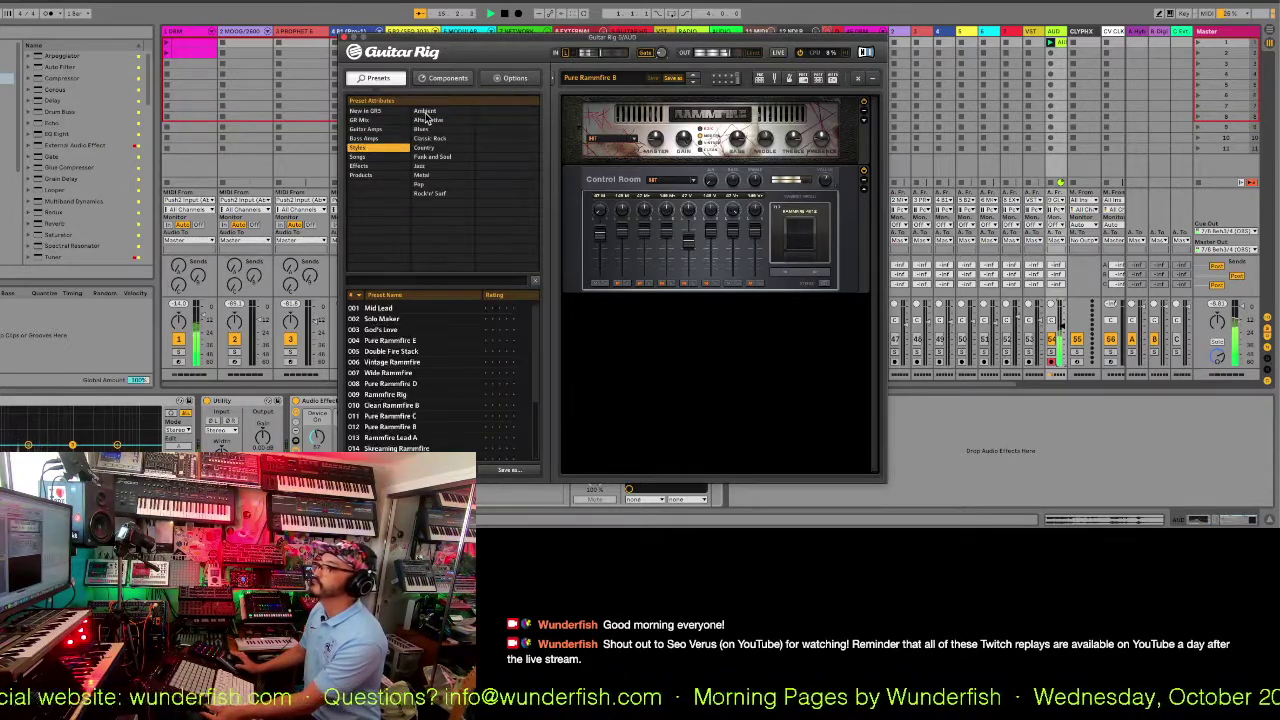
pyautogui.click(425, 114)
pyautogui.click(382, 158)
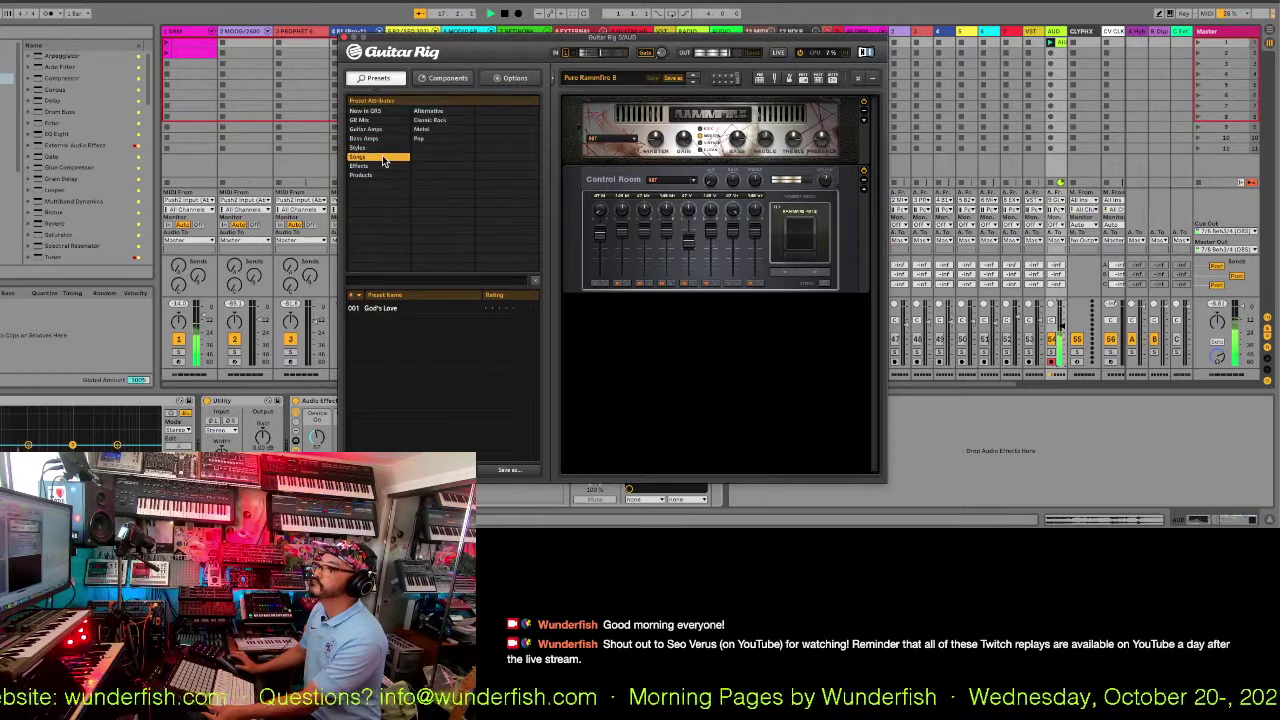
pyautogui.click(418, 139)
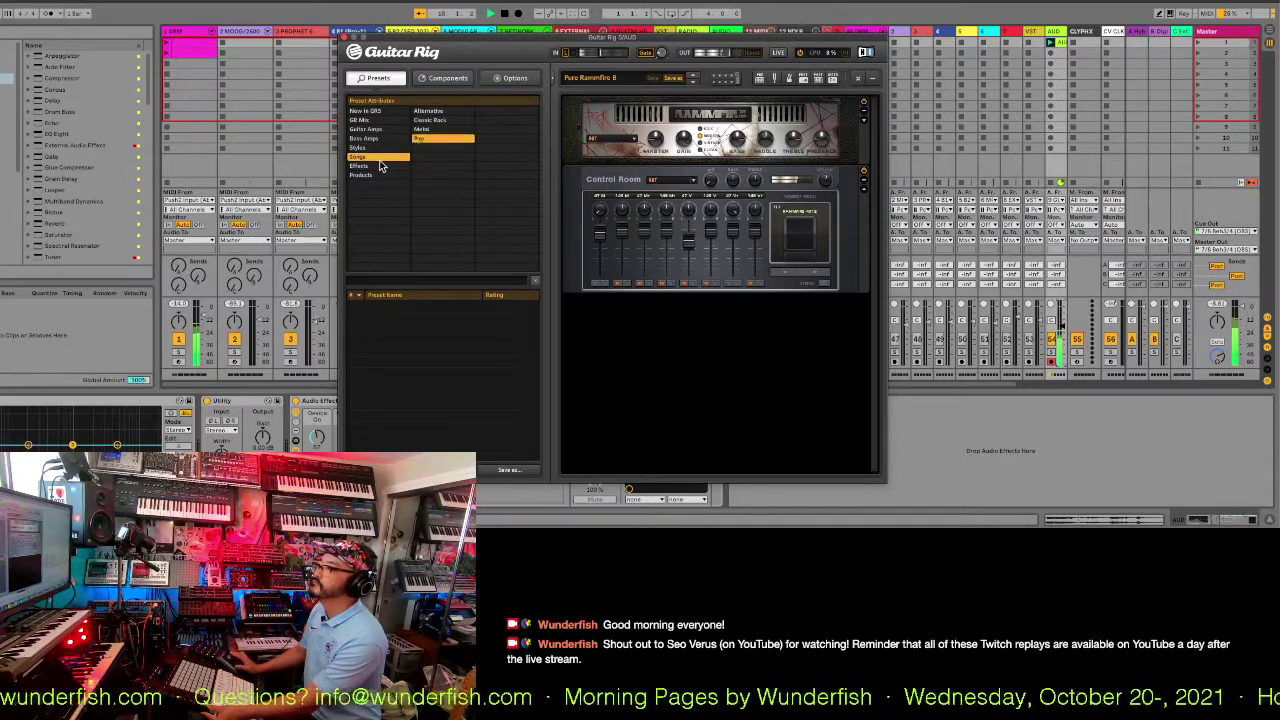
pyautogui.click(377, 160)
# Audition the Guitar Rig presets Wintry, Perry's Acid, Spring-Break Dub and Voice Polish on the playing AUD clip.
pyautogui.scroll(-14, 400, 400)
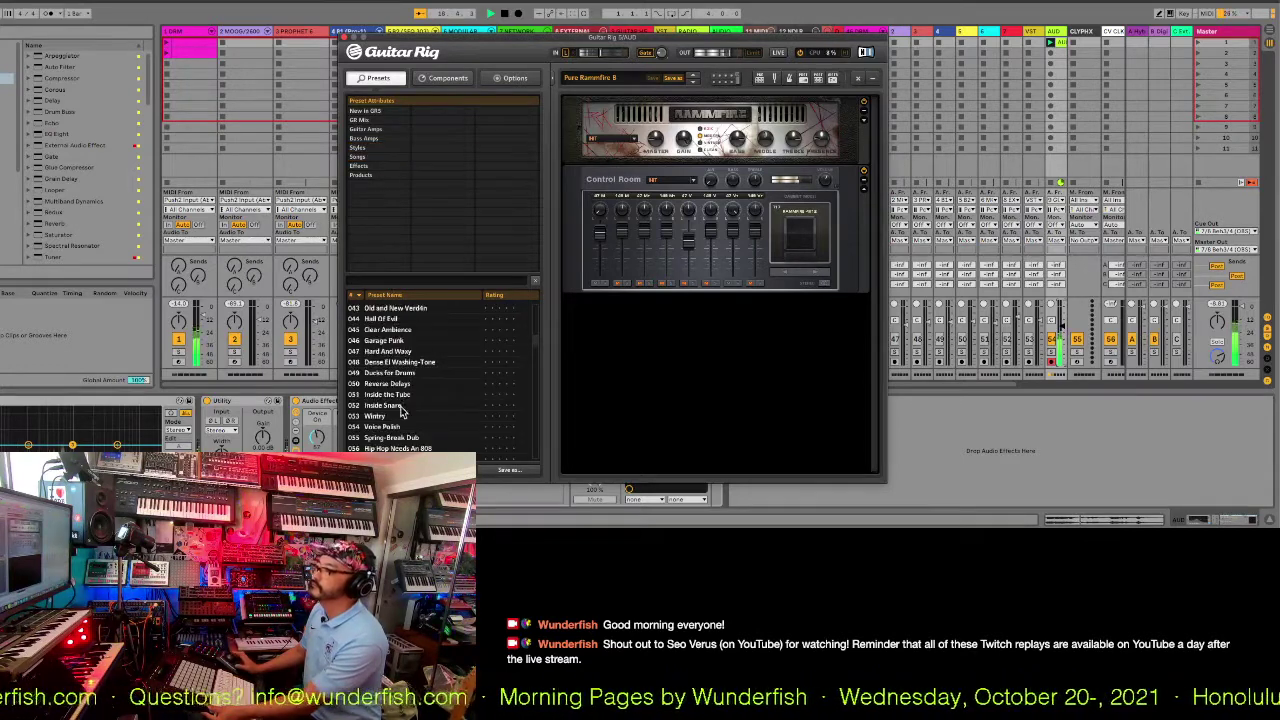
pyautogui.click(393, 418)
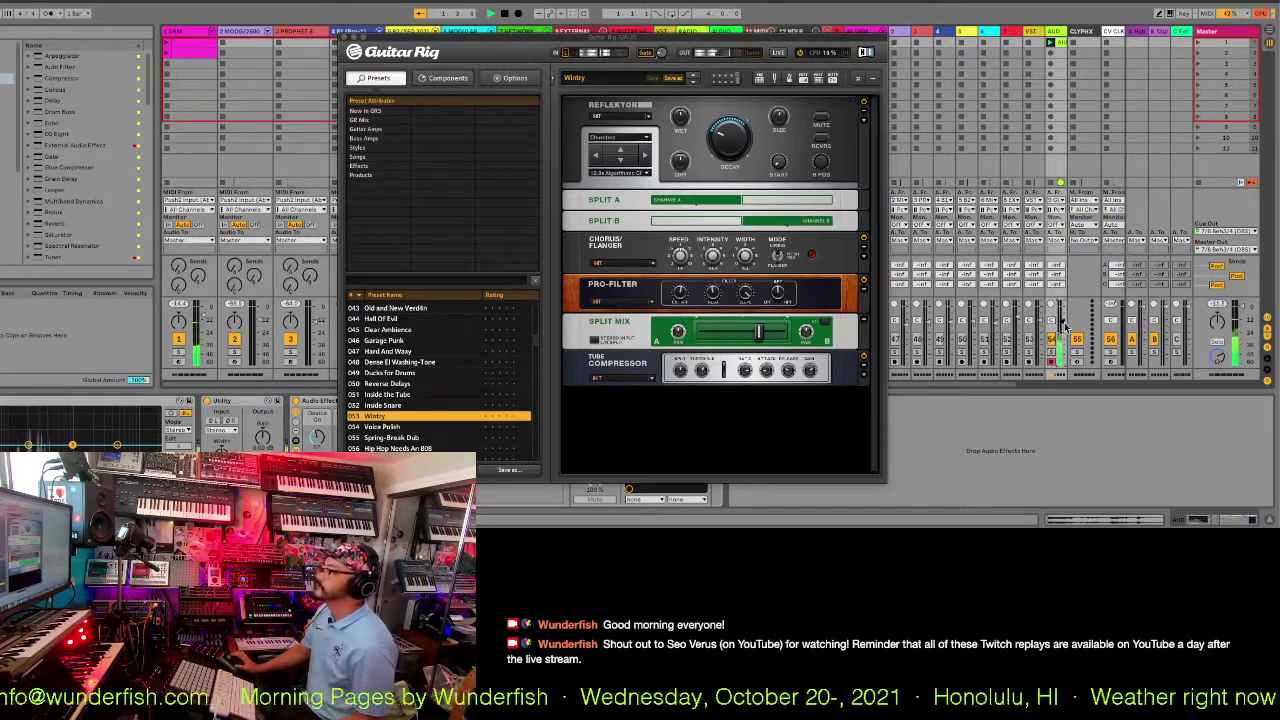
pyautogui.scroll(-2, 480, 428)
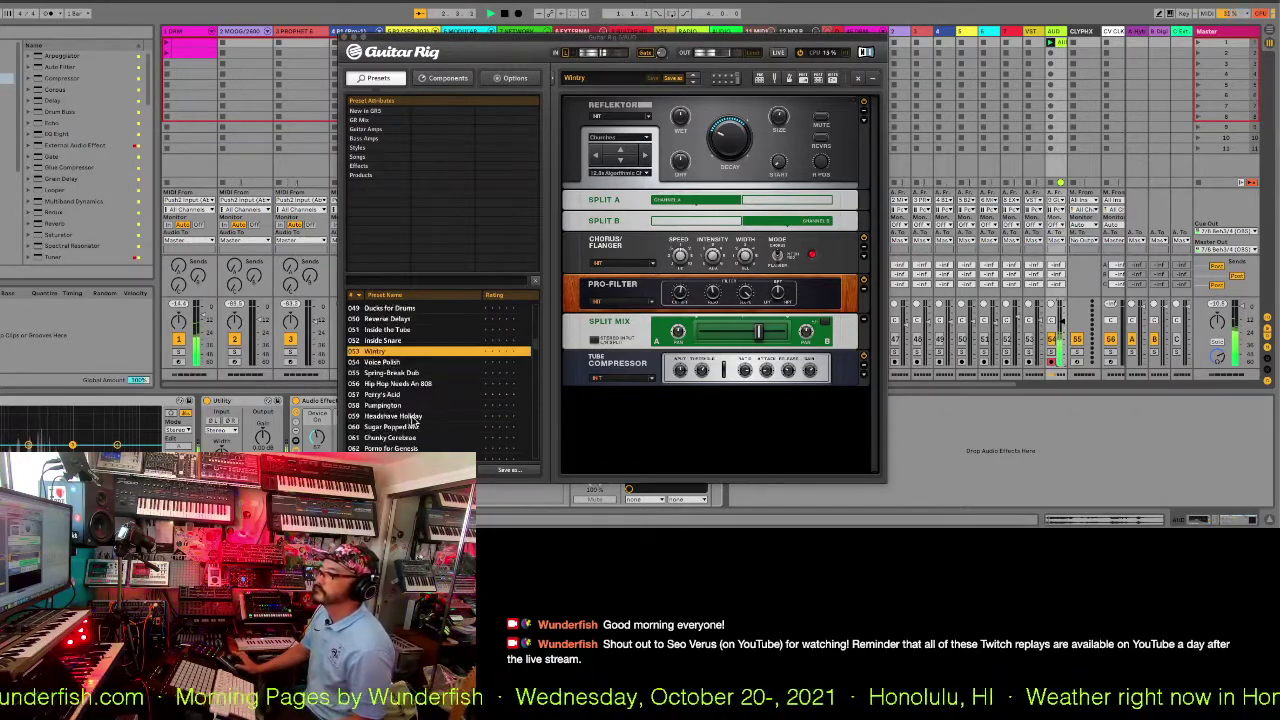
pyautogui.click(398, 397)
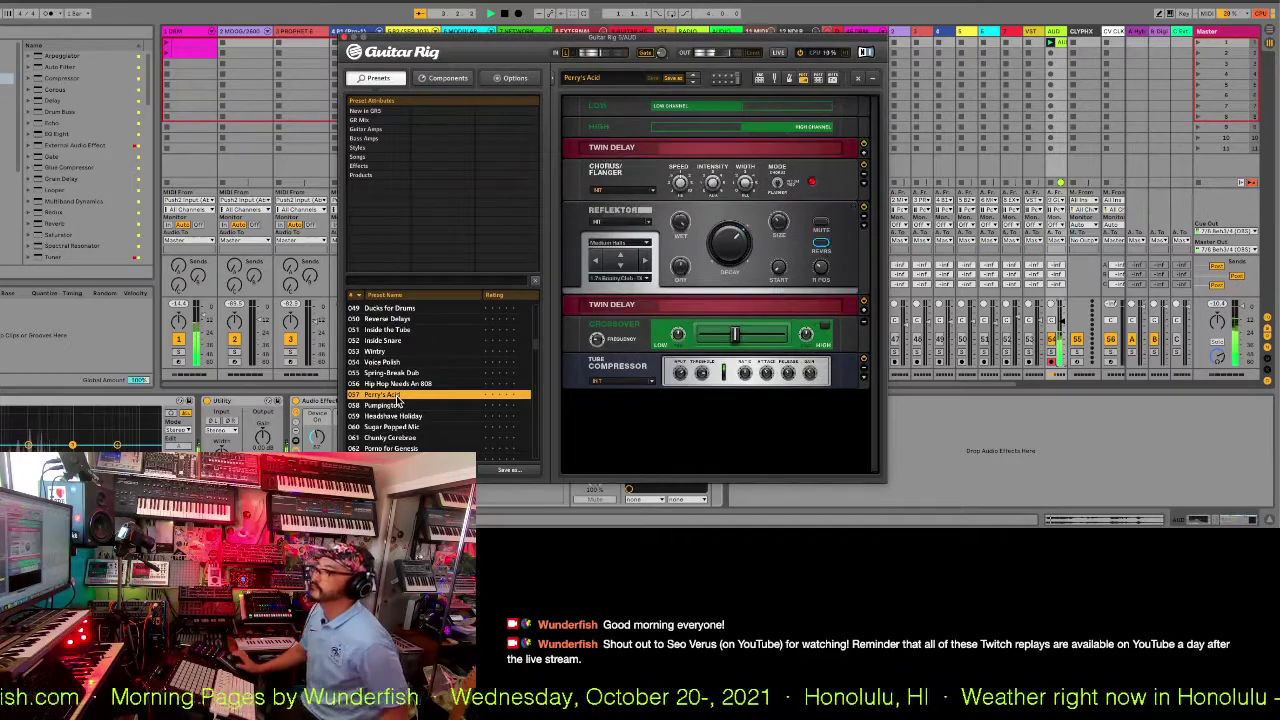
pyautogui.click(410, 376)
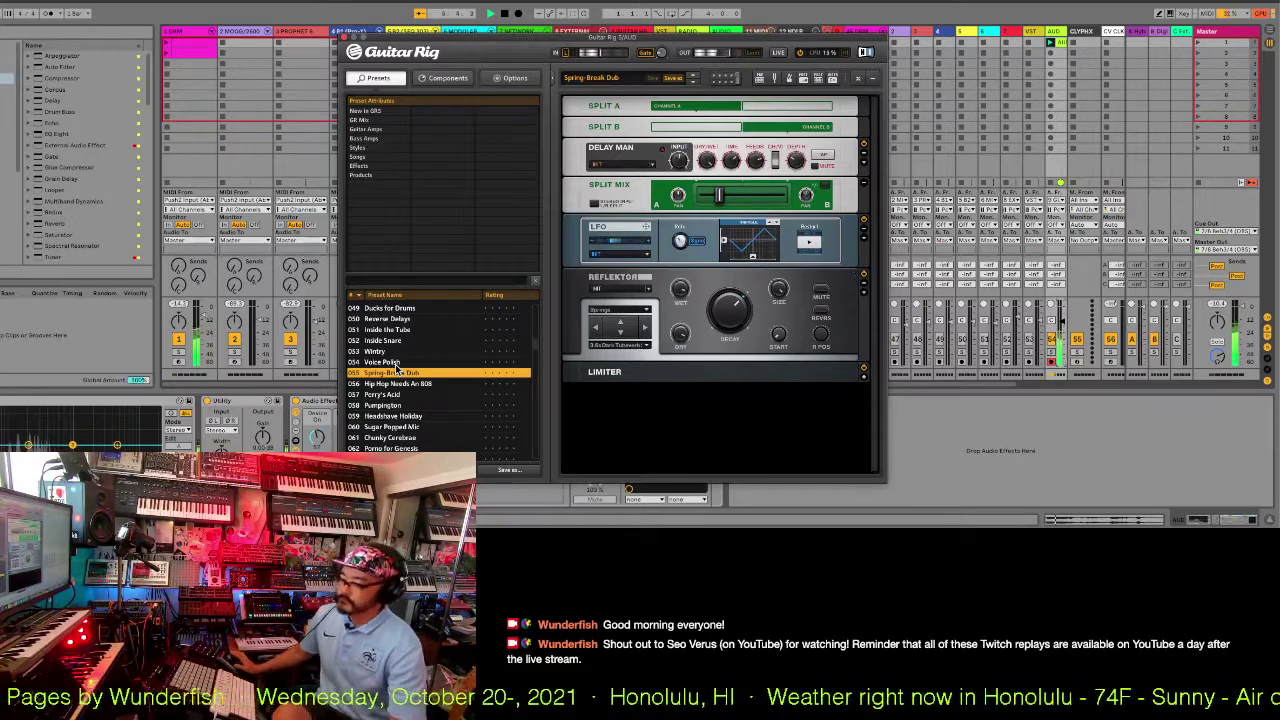
pyautogui.click(396, 363)
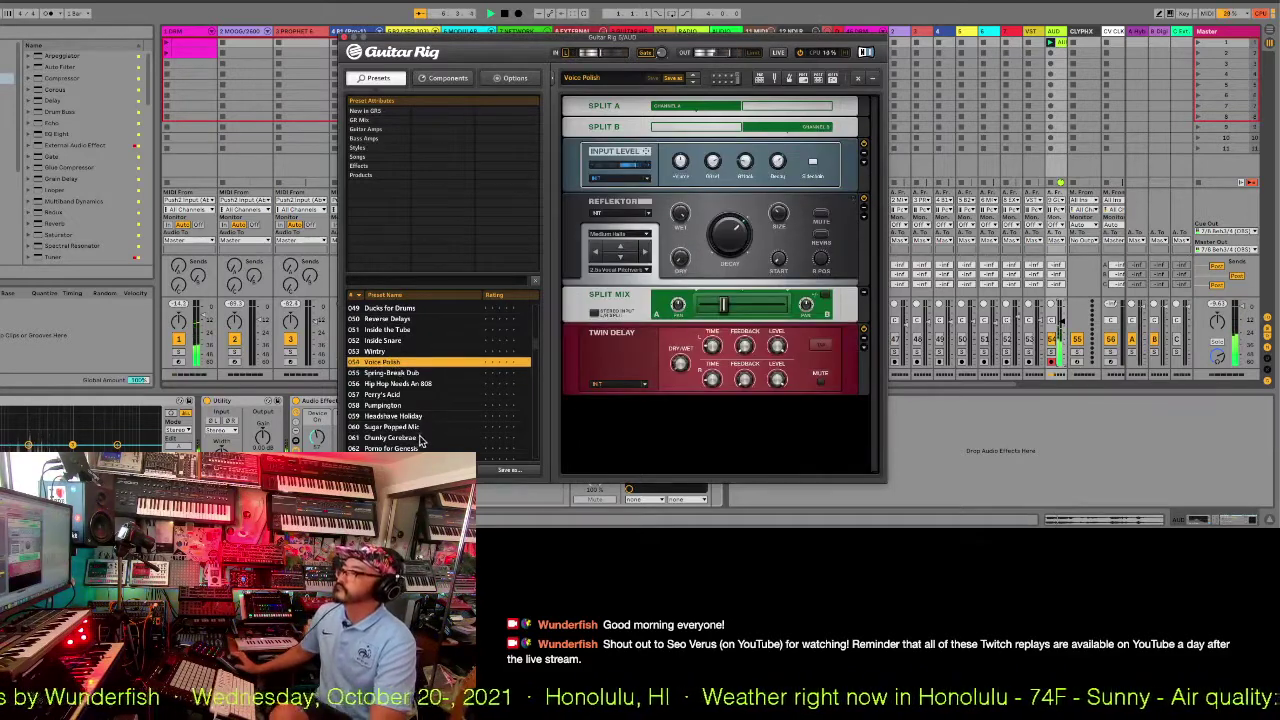
# Audition Porno for Genesis and The Ambience Room, load the Sundowner preset, and close the Guitar Rig window.
pyautogui.click(445, 448)
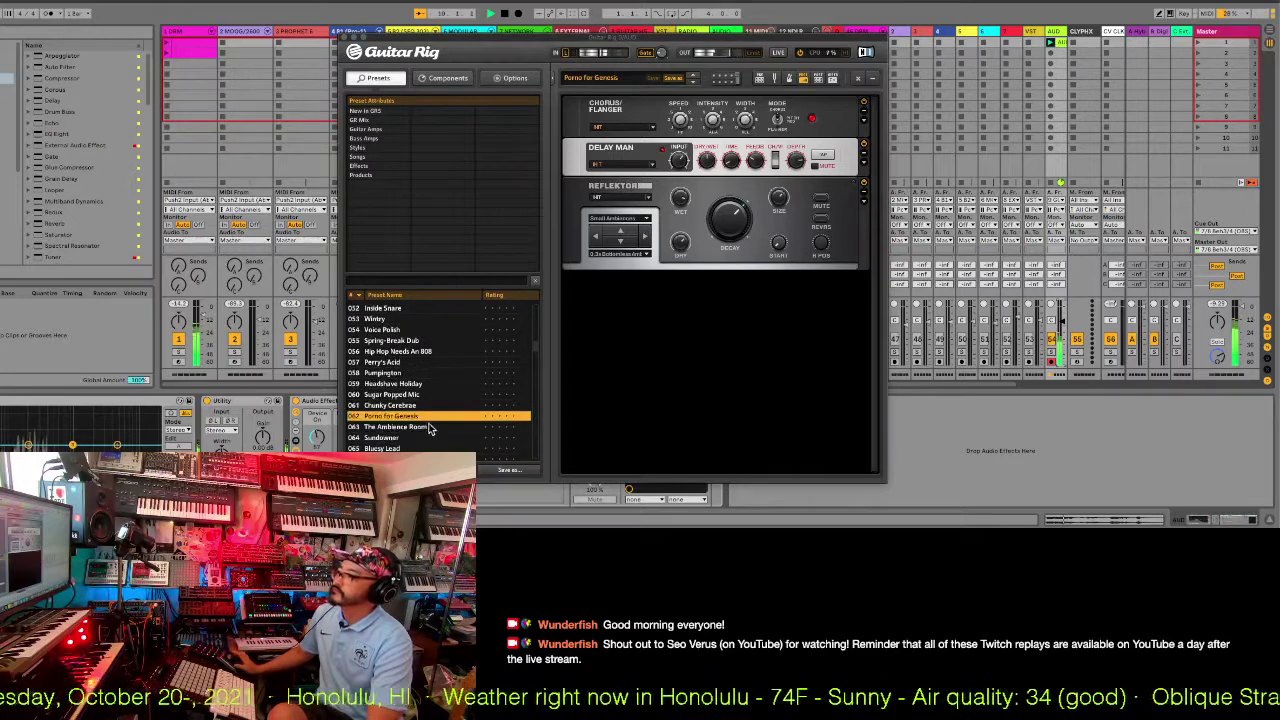
pyautogui.scroll(-1, 446, 428)
pyautogui.click(446, 428)
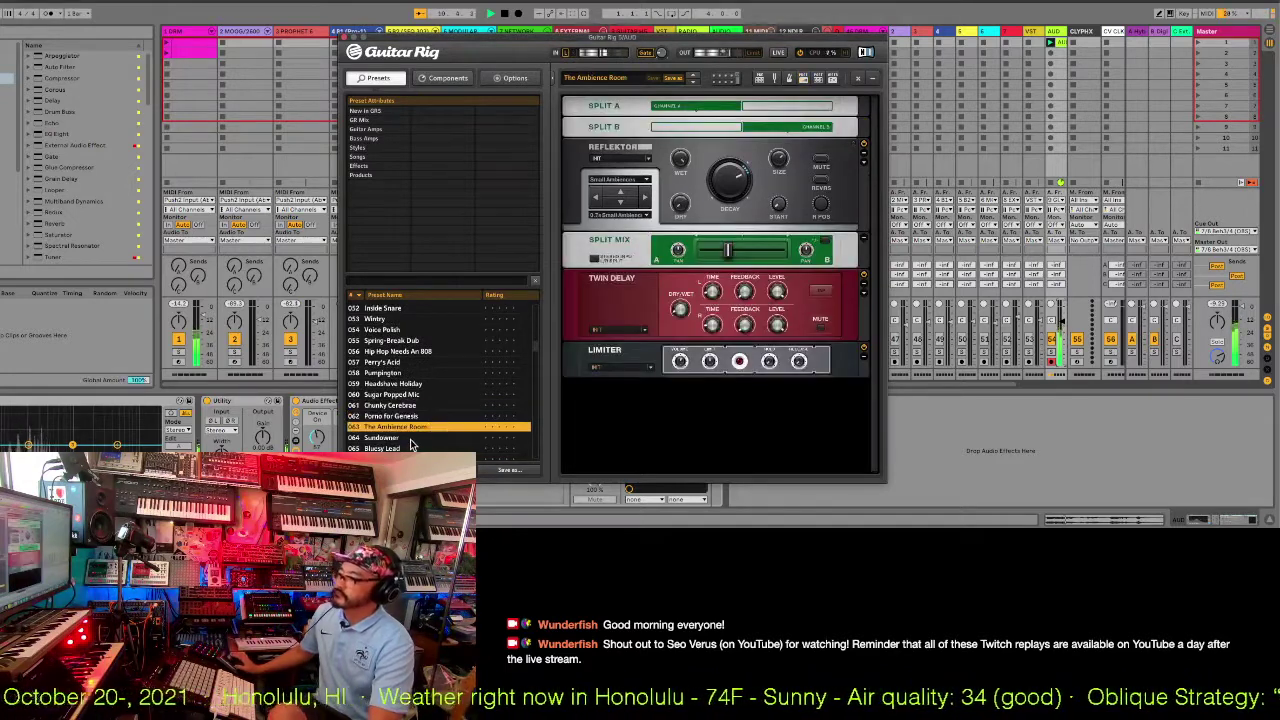
pyautogui.click(409, 440)
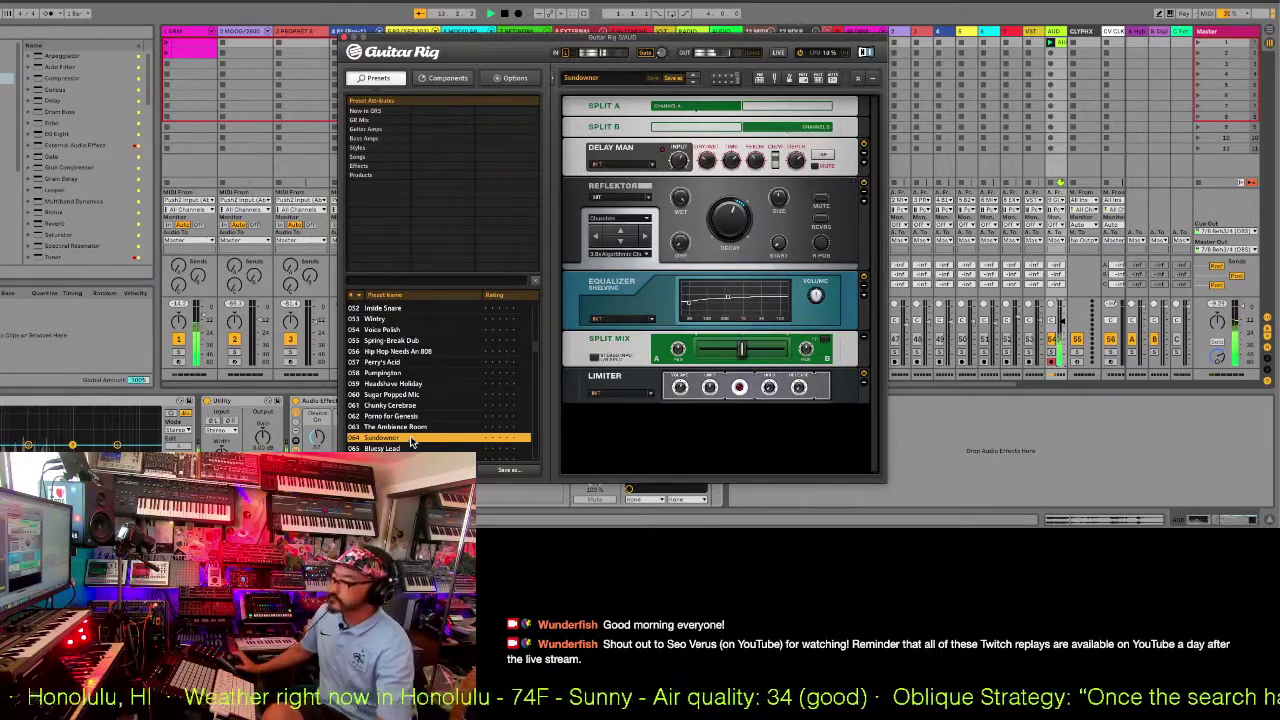
pyautogui.click(345, 40)
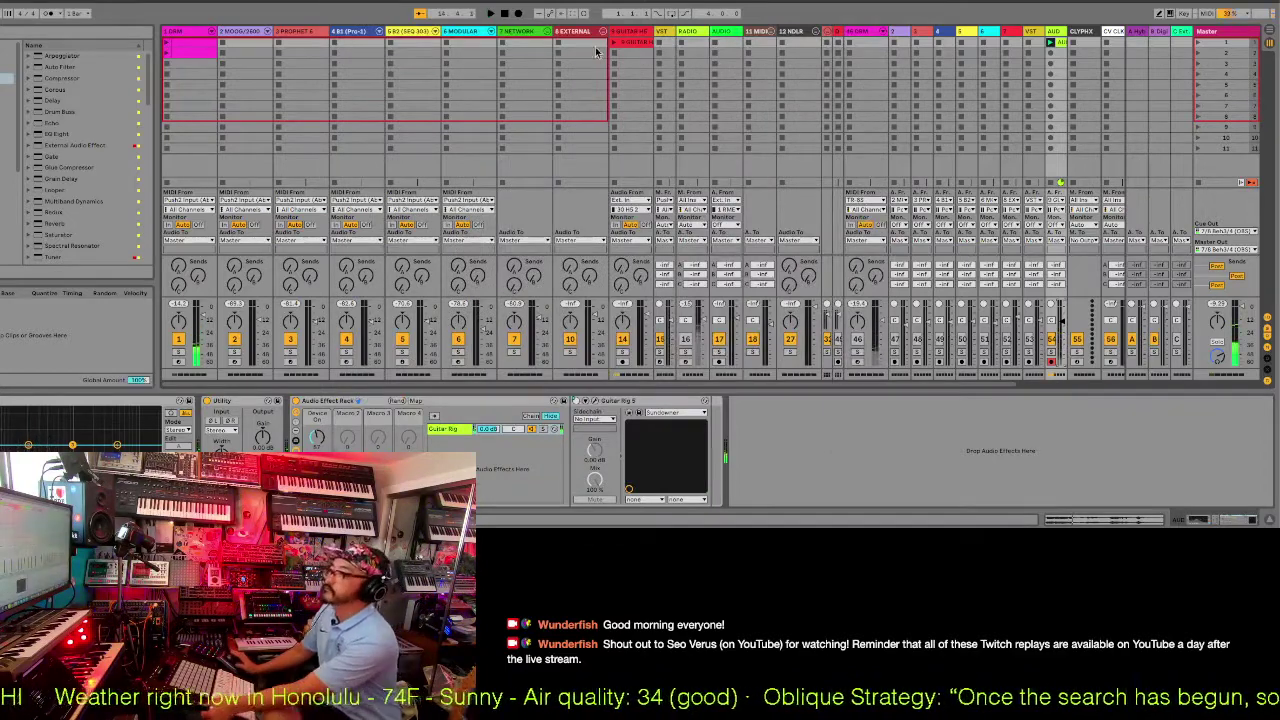
# Open the first clip of track 1 DRM in the note editor and enlarge the editor to show all drum rows.
pyautogui.click(862, 162)
pyautogui.click(850, 47)
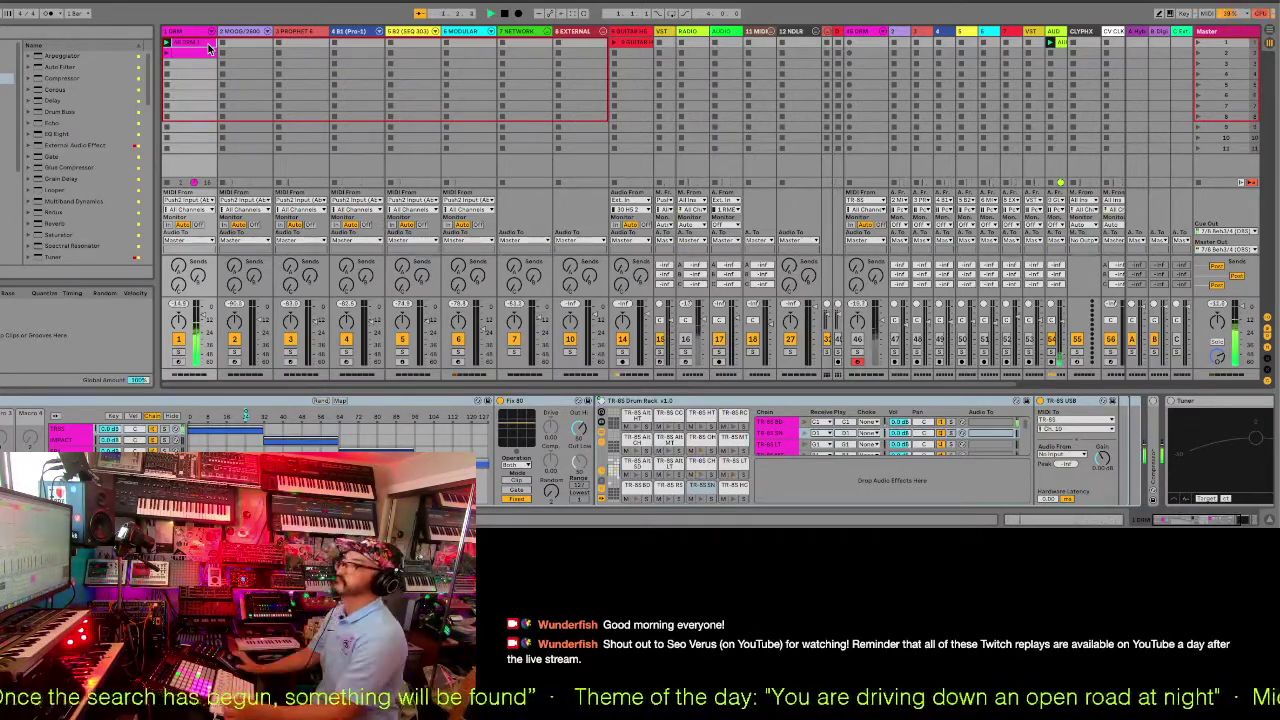
pyautogui.doubleClick(208, 47)
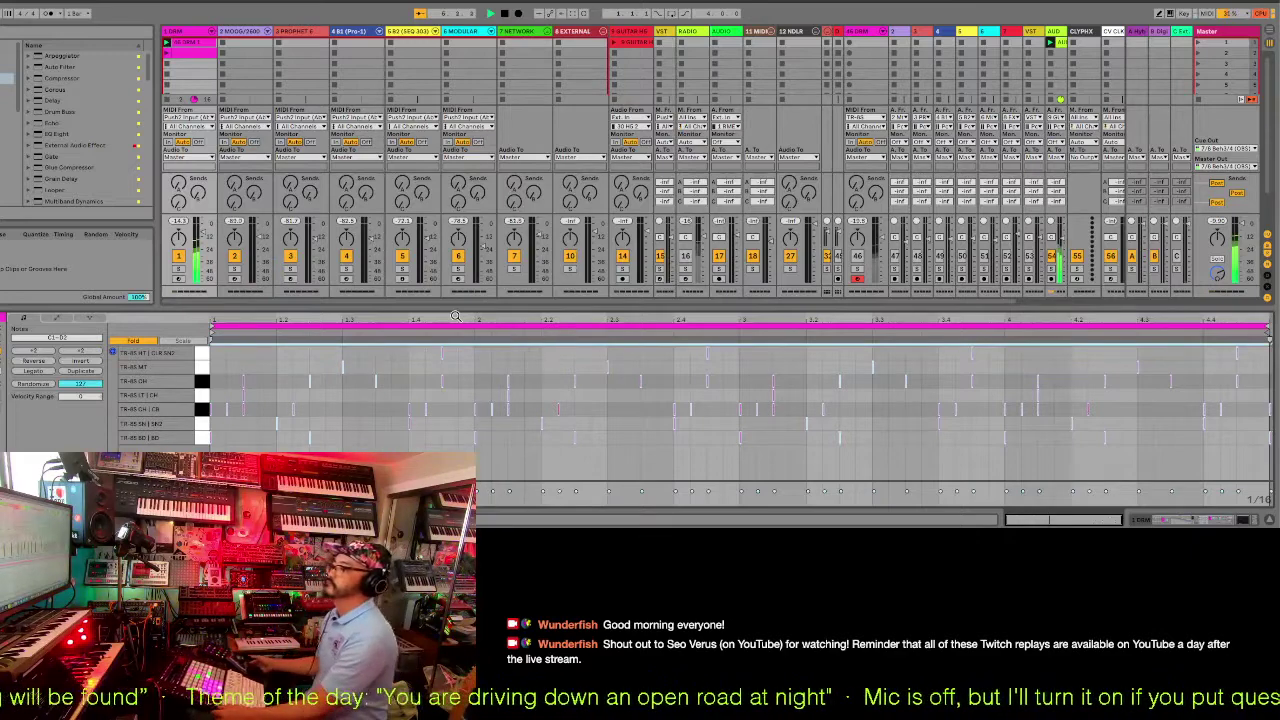
pyautogui.moveTo(501, 303); pyautogui.dragTo(505, 245)
pyautogui.click(805, 405)
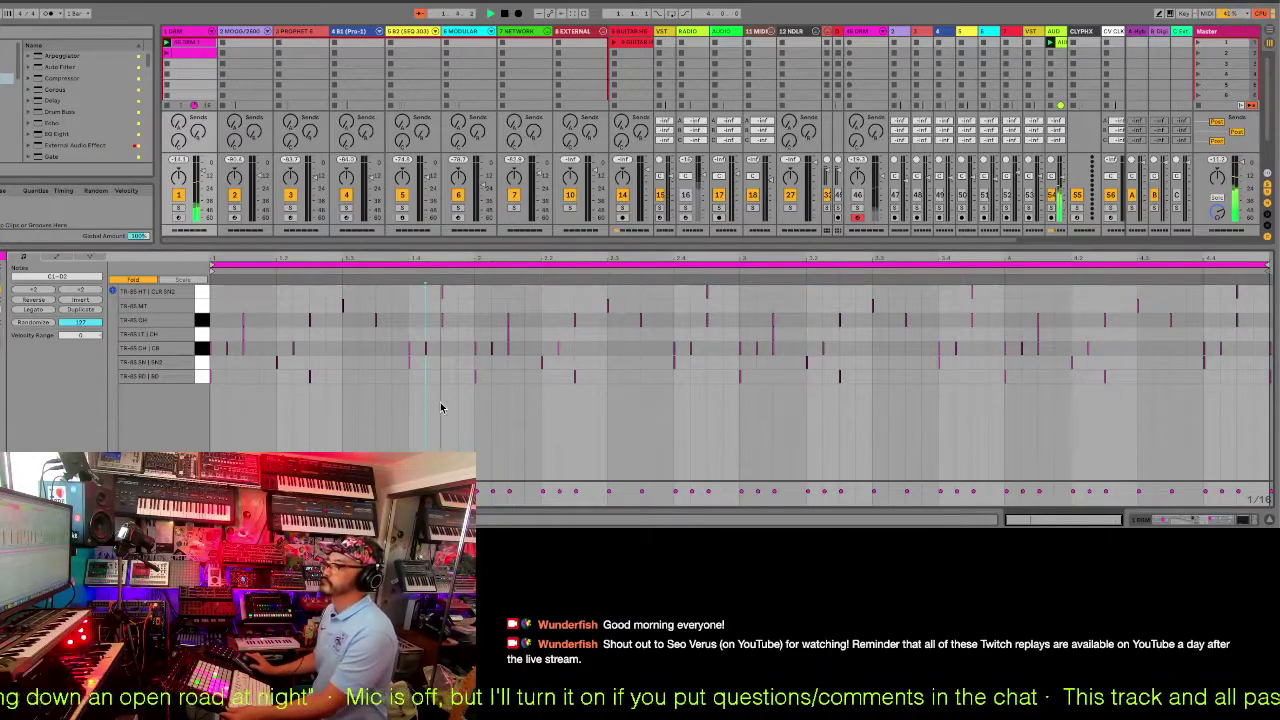
# Add a bass drum note in the second half of bar 1's fourth beat, shorten it to match the other kicks, and restart playback.
pyautogui.doubleClick(466, 377)
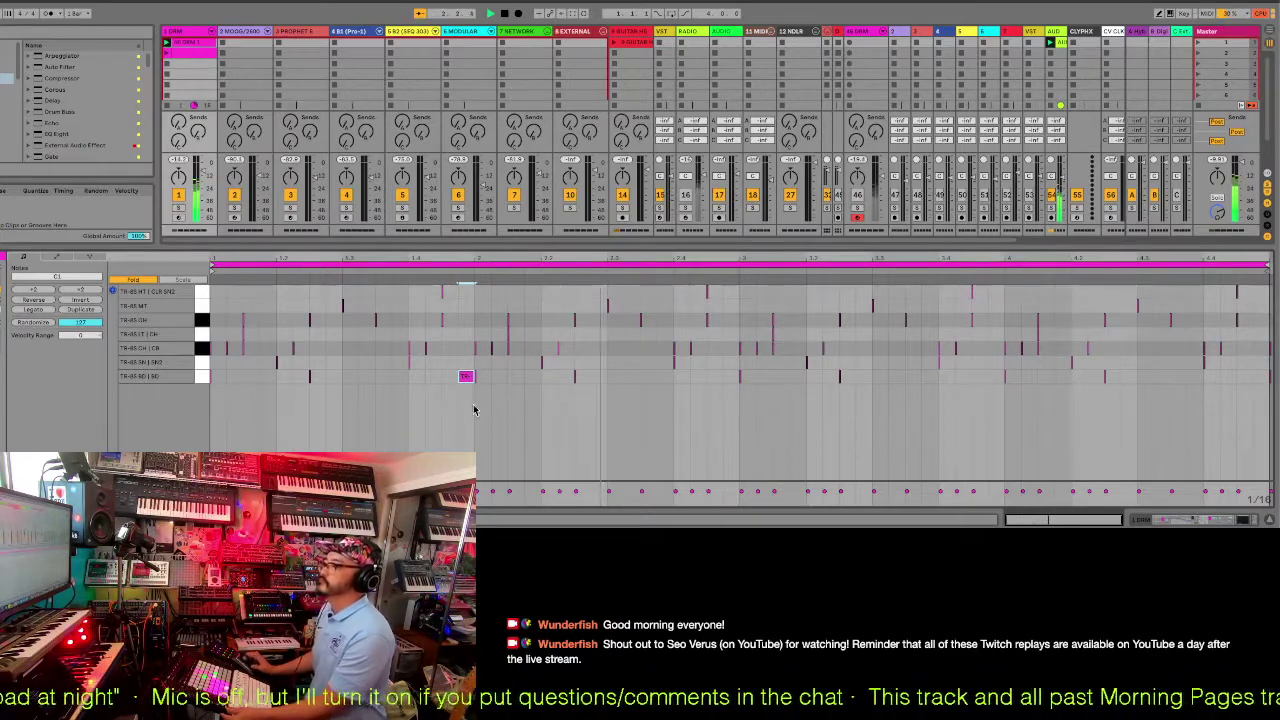
pyautogui.doubleClick(449, 377)
pyautogui.doubleClick(466, 377)
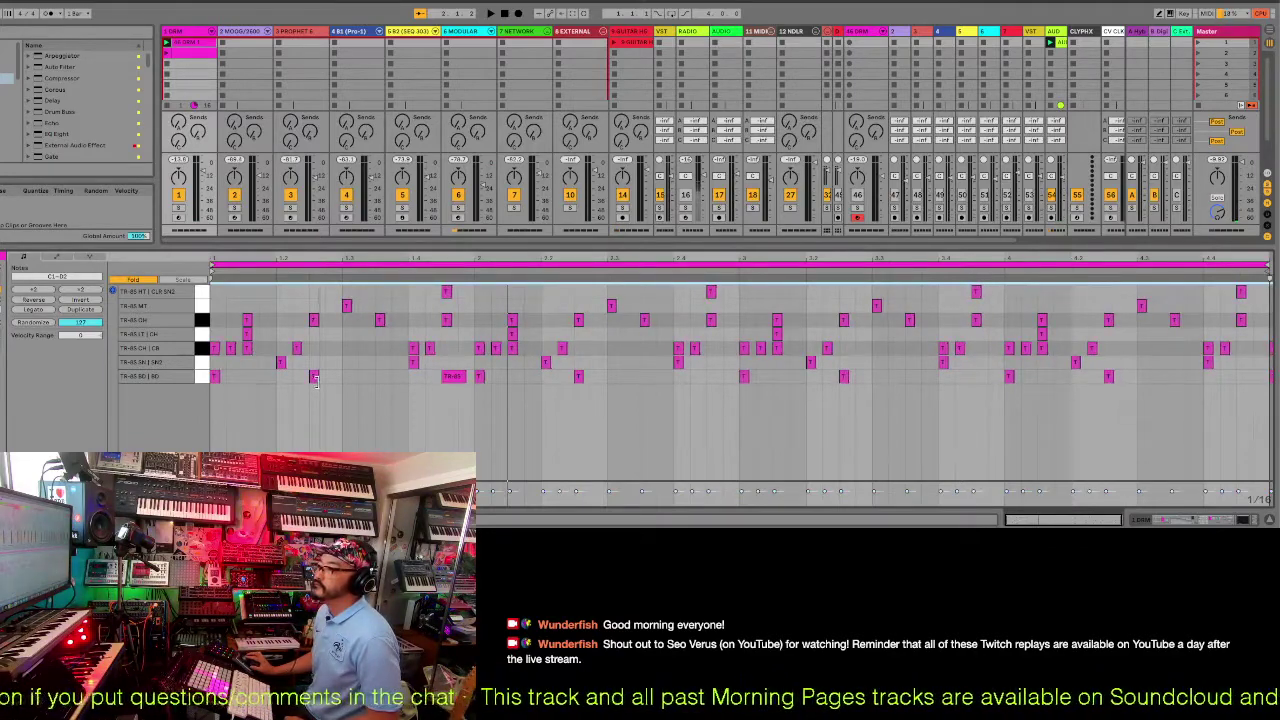
pyautogui.click(453, 377)
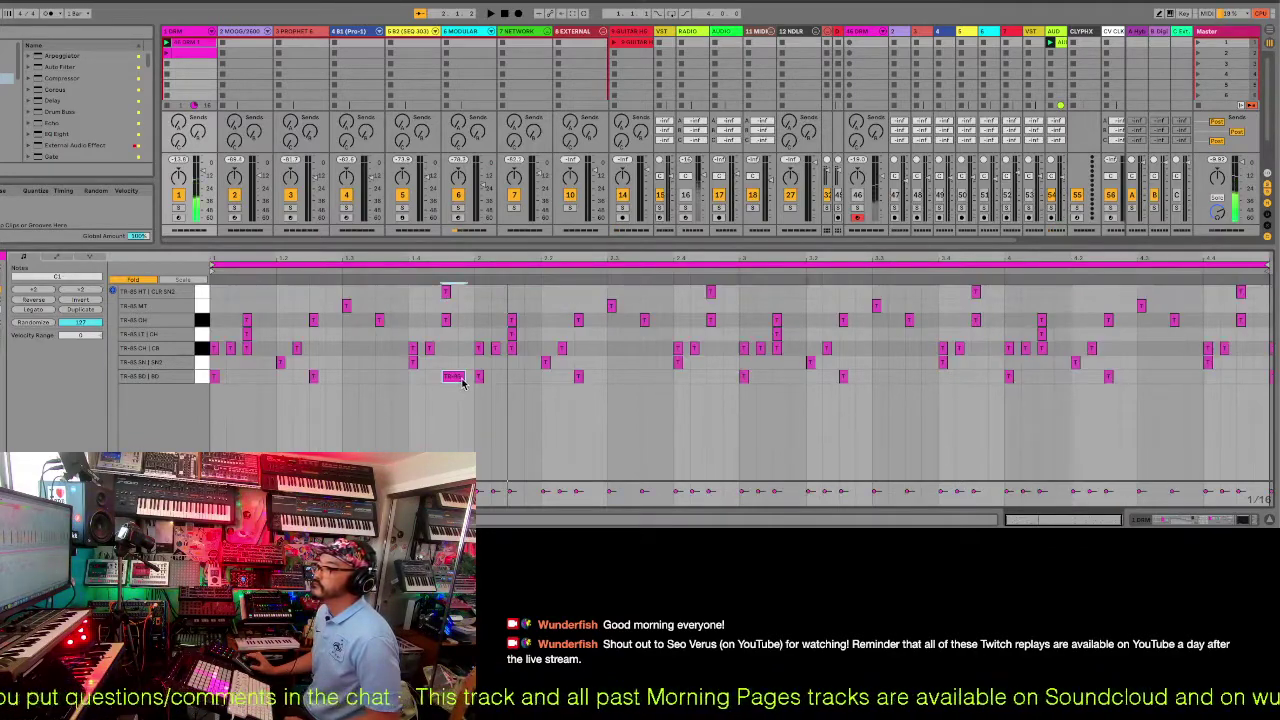
pyautogui.moveTo(461, 378); pyautogui.dragTo(449, 382)
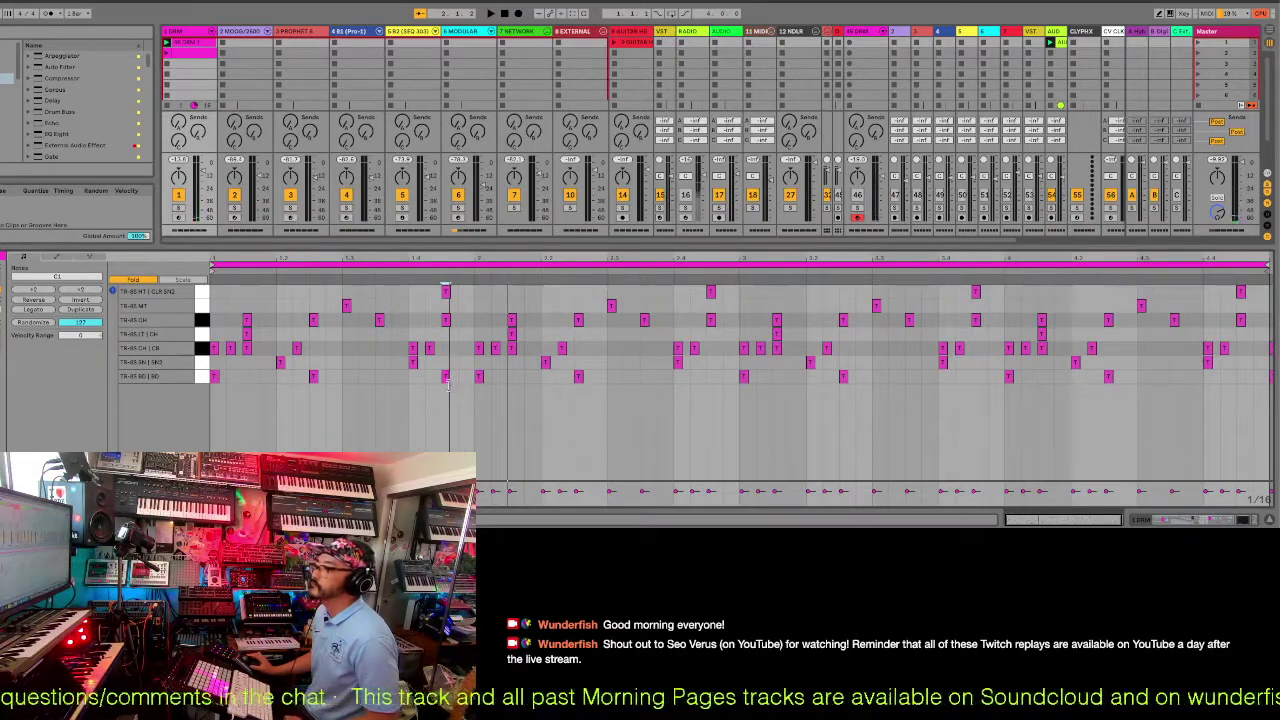
pyautogui.press('space')
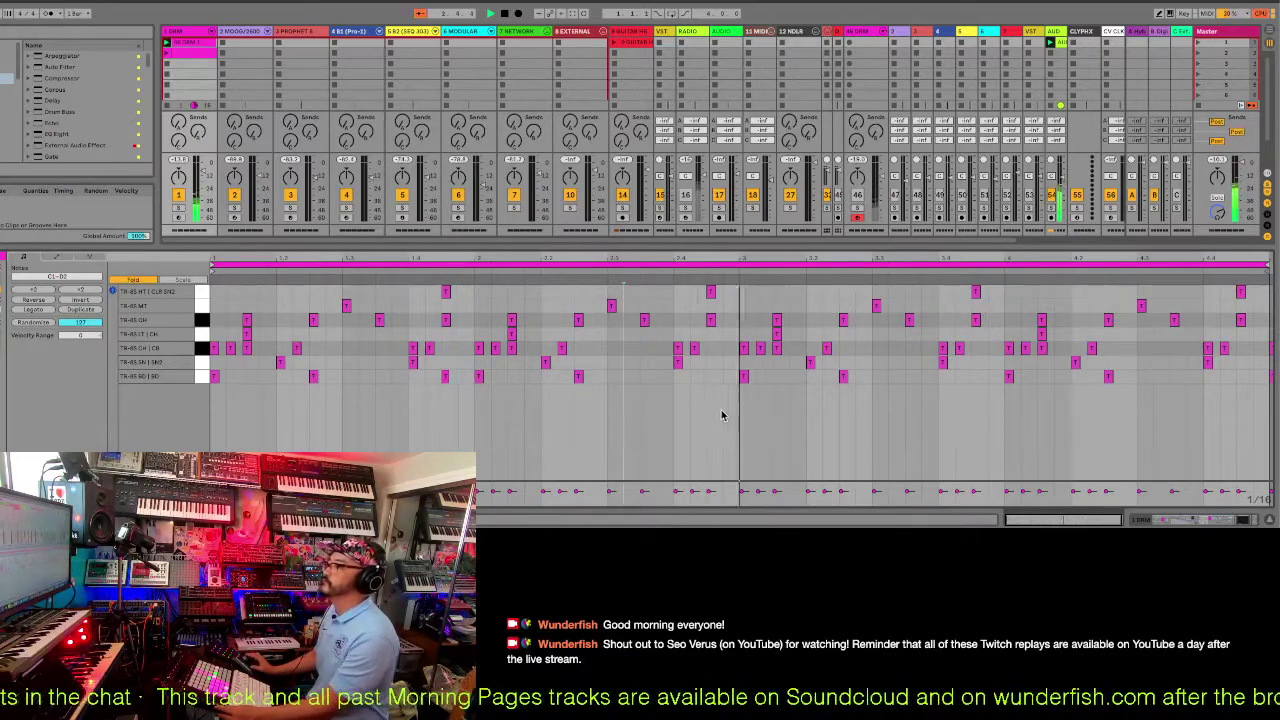
# Add a bass drum note on the last sixteenth of bar 3 and duplicate the drum clip's loop to eight bars.
pyautogui.doubleClick(995, 376)
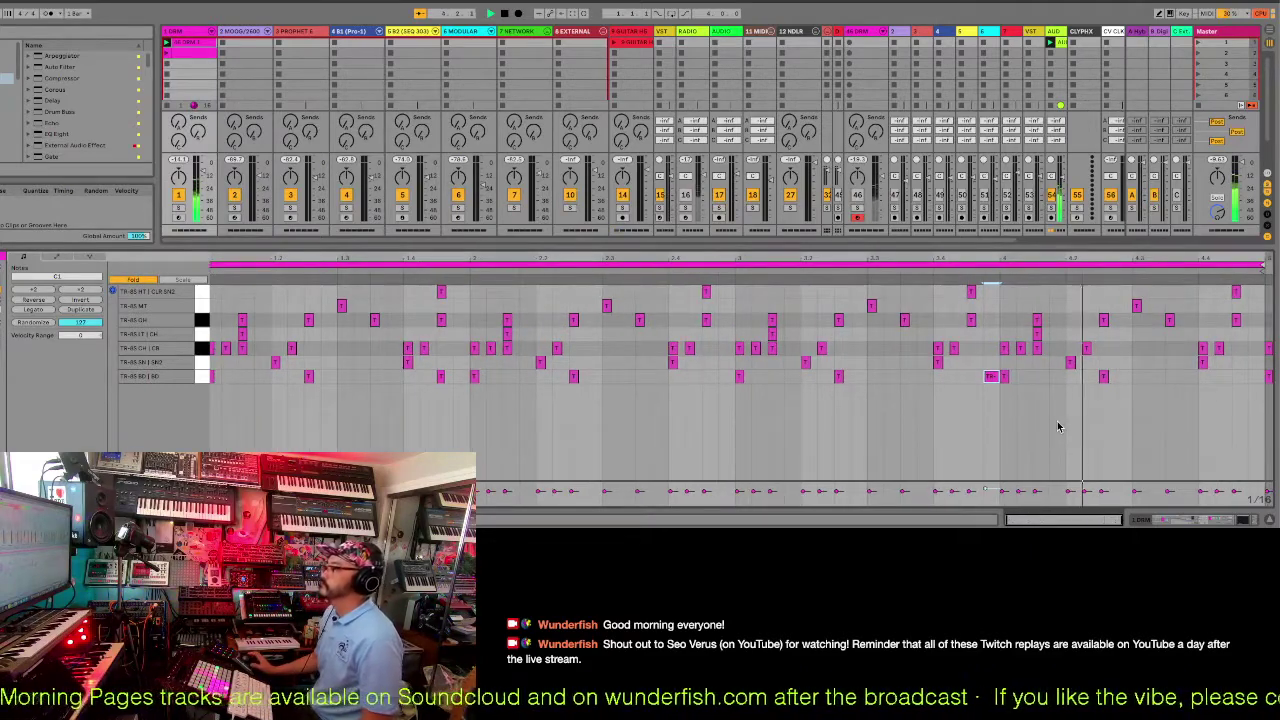
pyautogui.scroll(-3, 343, 362)
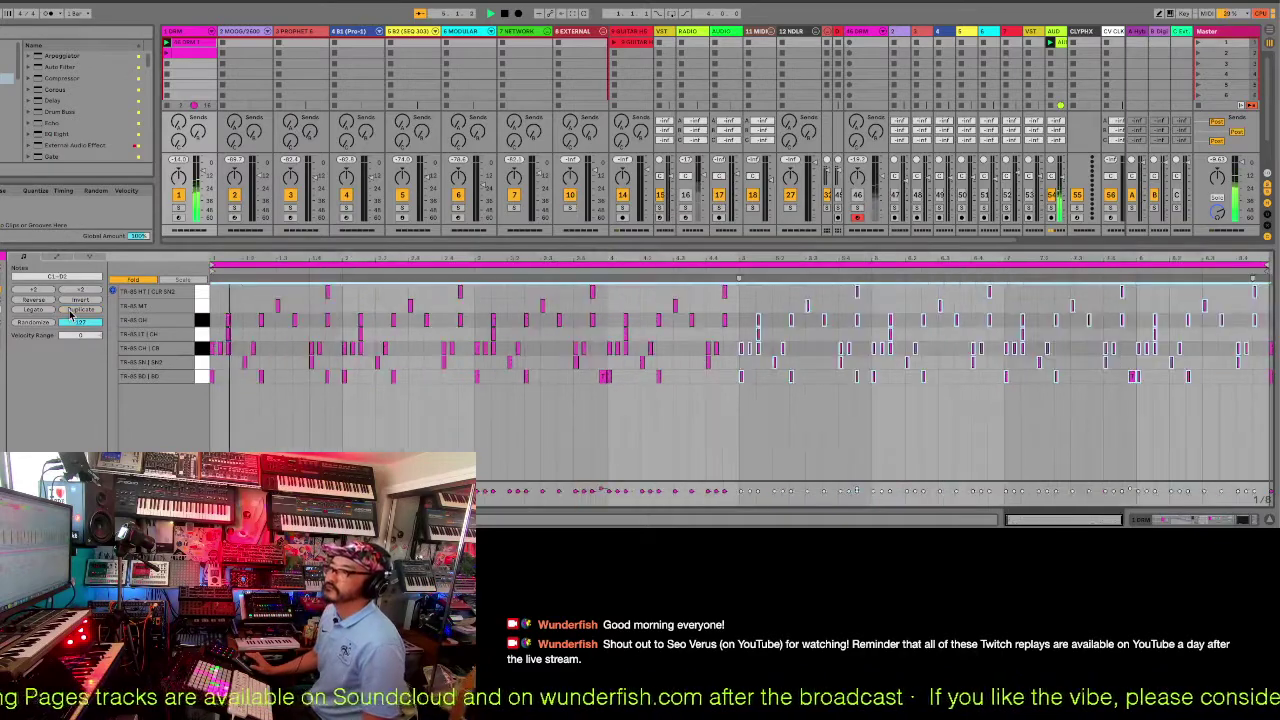
pyautogui.click(803, 445)
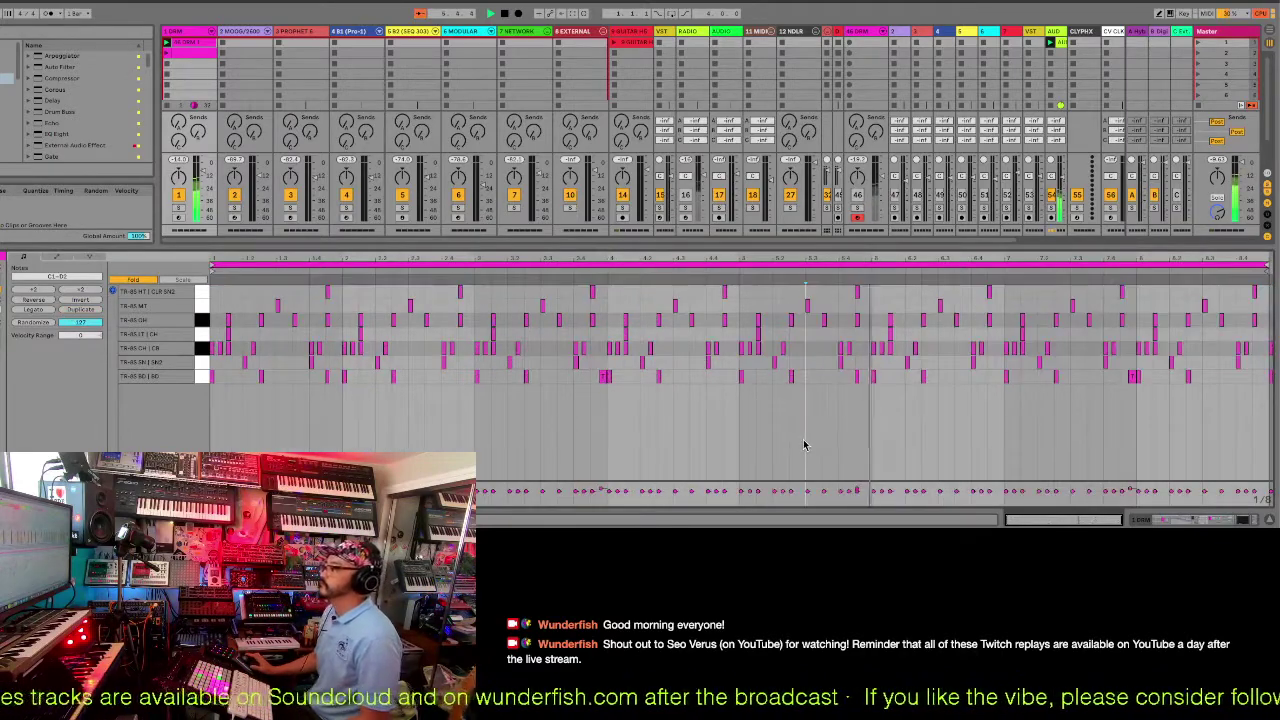
# Add three consecutive bass drum notes at the end of bar 6, leading into bar 7, and set the fixed grid to 1/16.
pyautogui.doubleClick(962, 377)
pyautogui.doubleClick(982, 379)
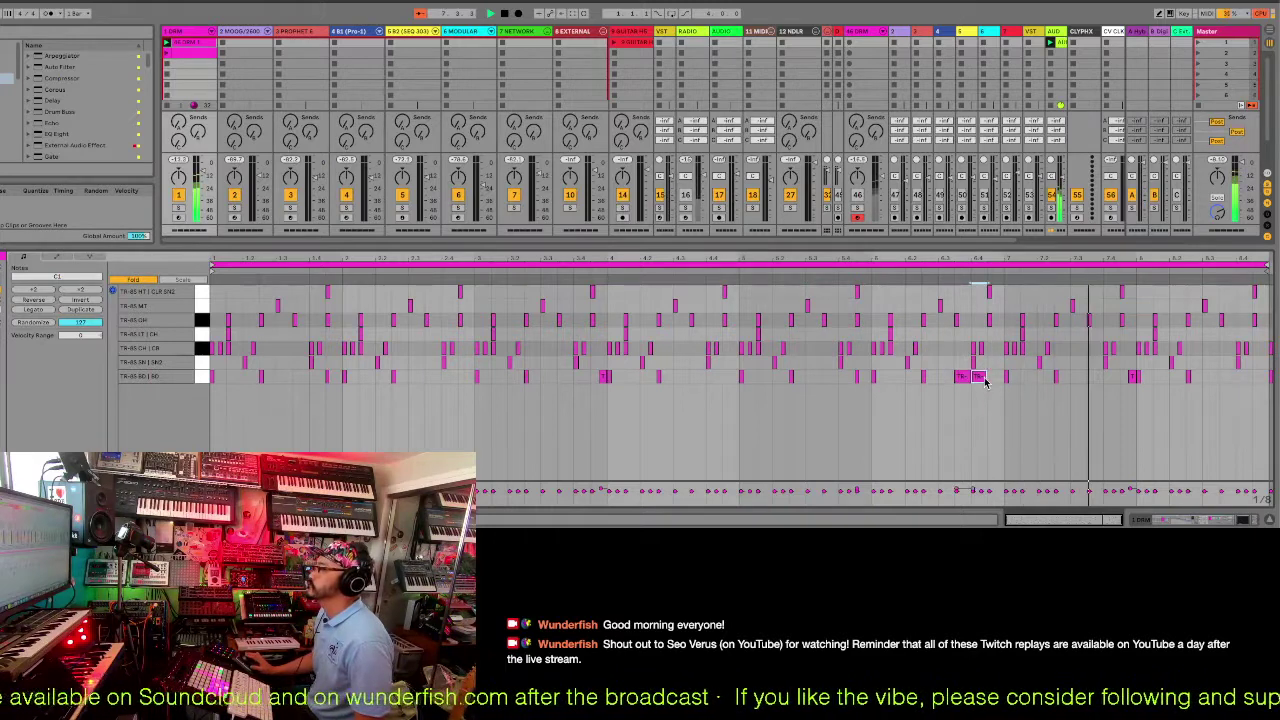
pyautogui.doubleClick(995, 377)
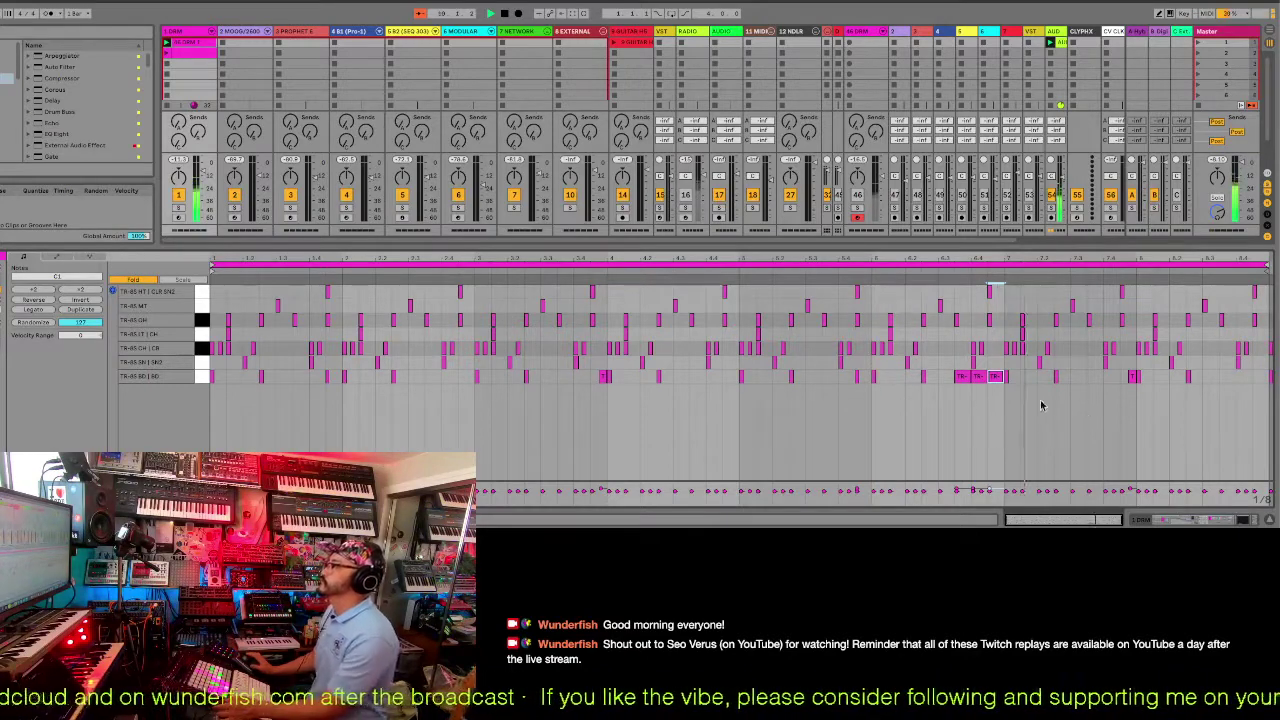
pyautogui.rightClick(992, 401)
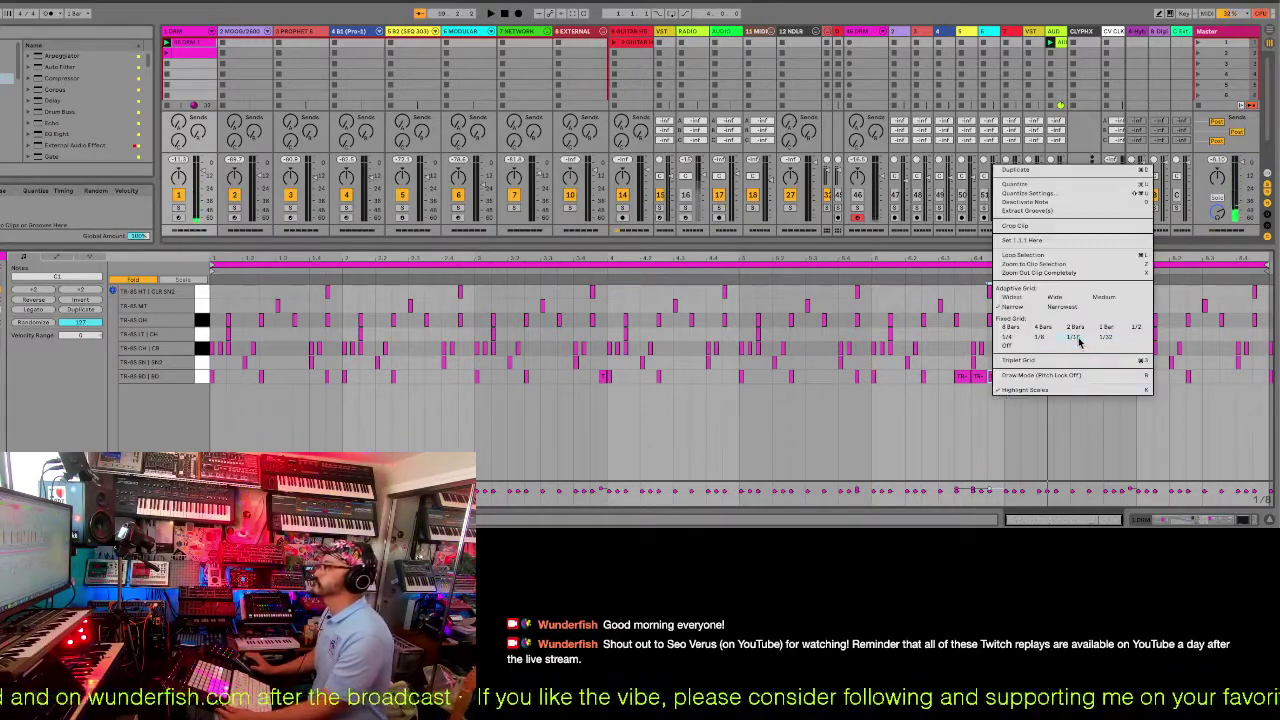
pyautogui.click(1078, 342)
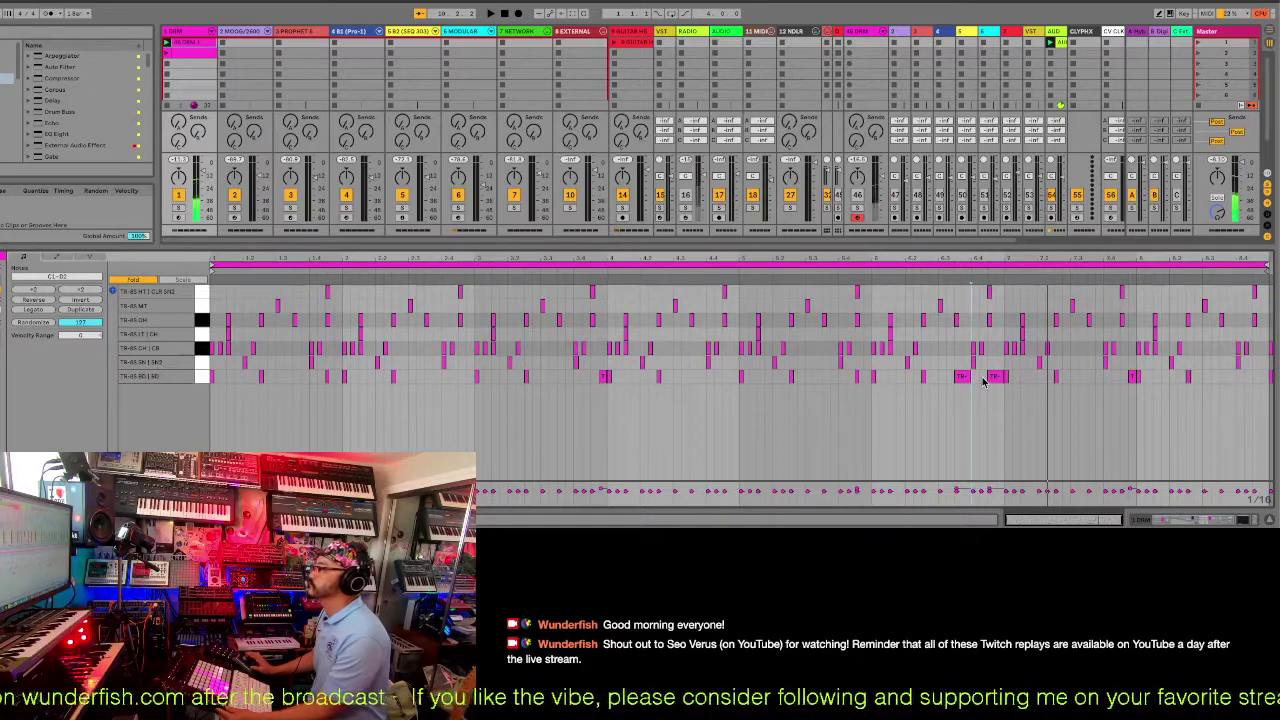
# Rework the bass drum notes at the end of bar 6 so that consecutive sixteenths lead into bar 7.
pyautogui.doubleClick(978, 377)
pyautogui.doubleClick(995, 377)
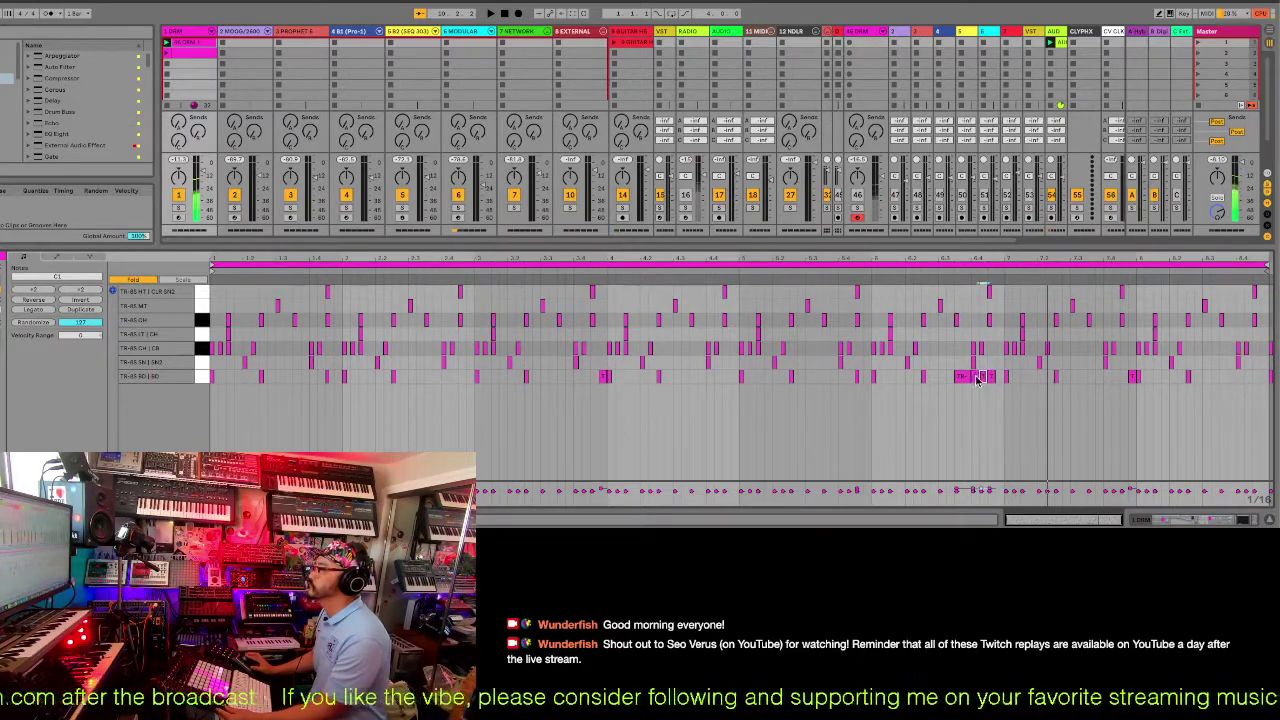
pyautogui.doubleClick(976, 377)
pyautogui.doubleClick(966, 378)
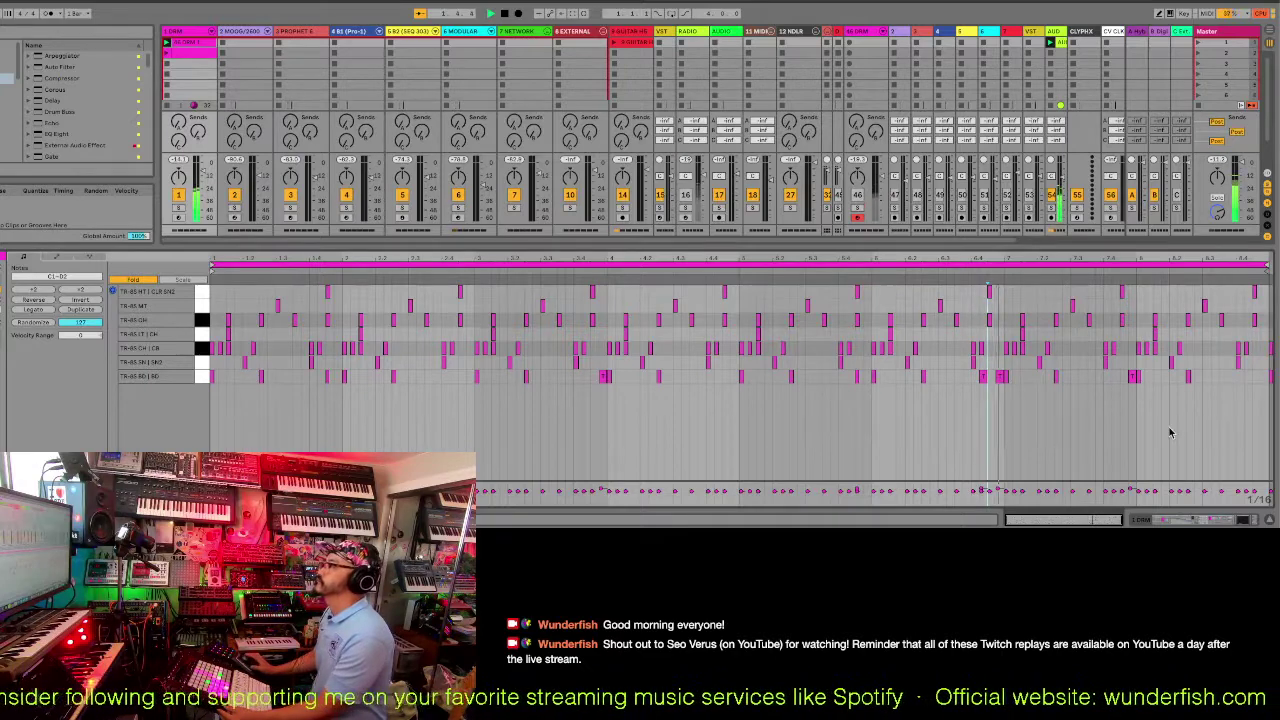
pyautogui.click(986, 379)
pyautogui.click(986, 384)
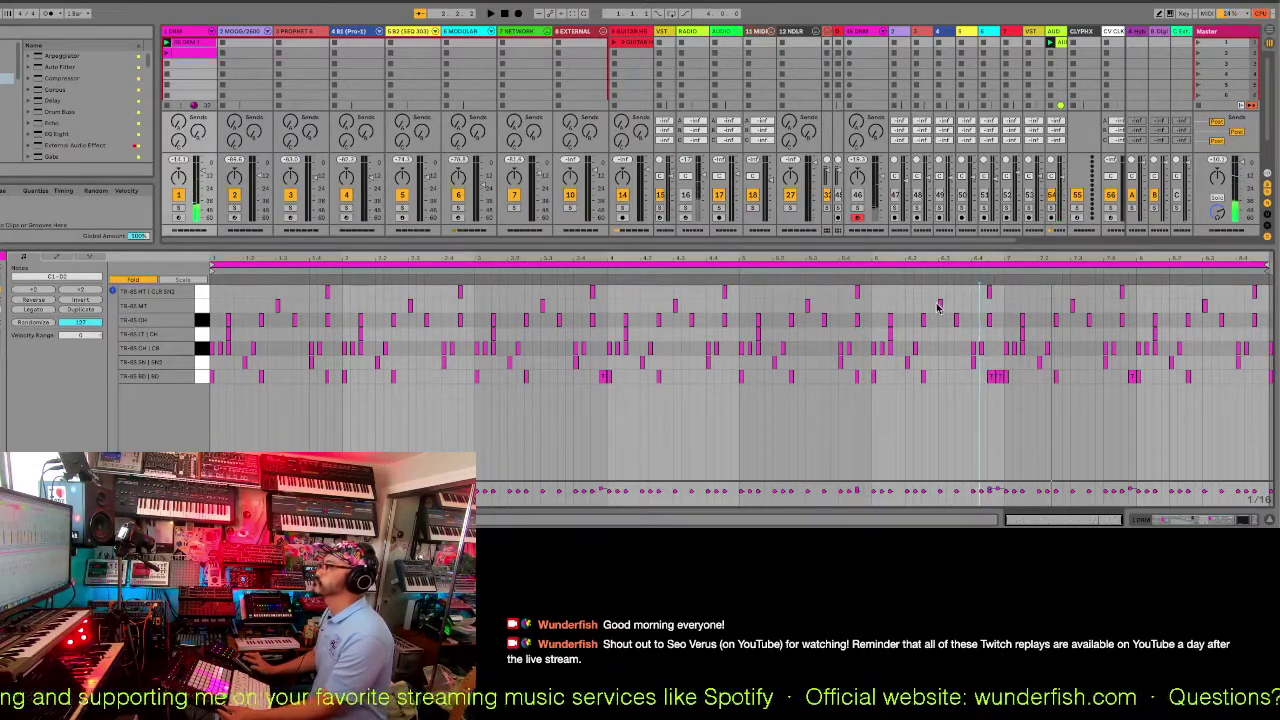
pyautogui.click(740, 271)
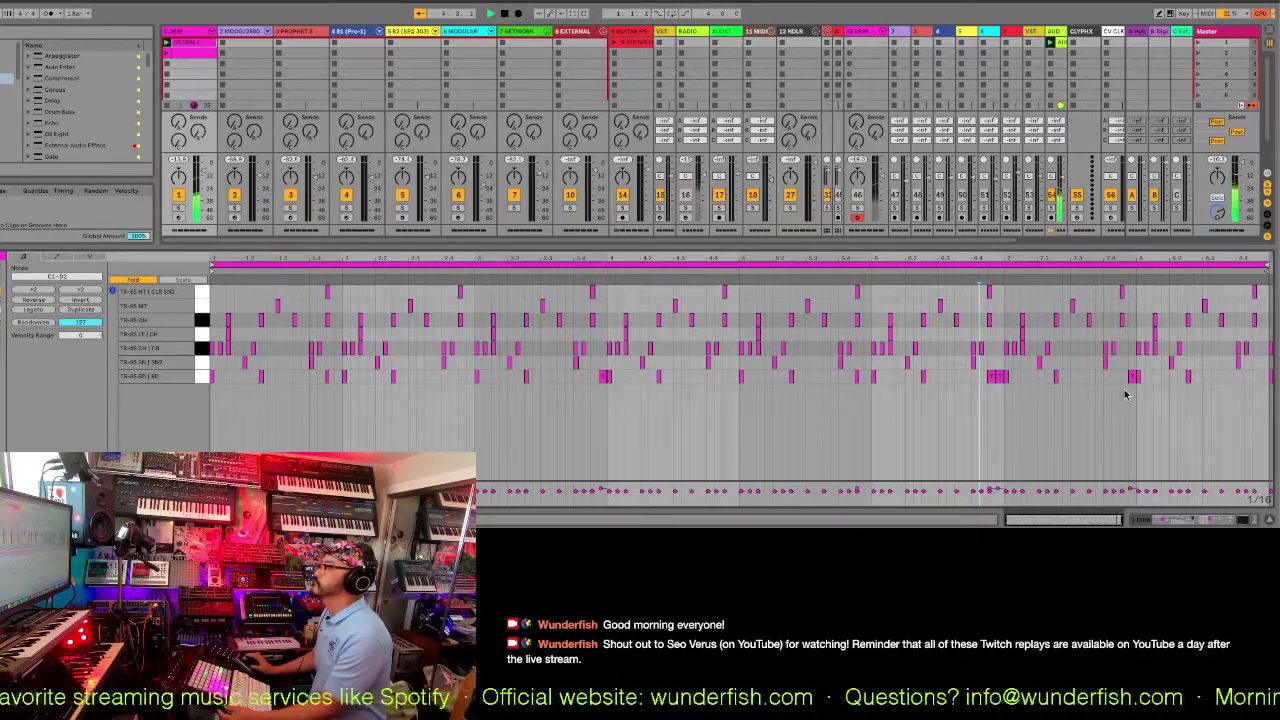
# Add bass drum notes just after bar 8's third beat and on its fourth beat, and delete the extra kick just before bar 8.
pyautogui.doubleClick(1215, 377)
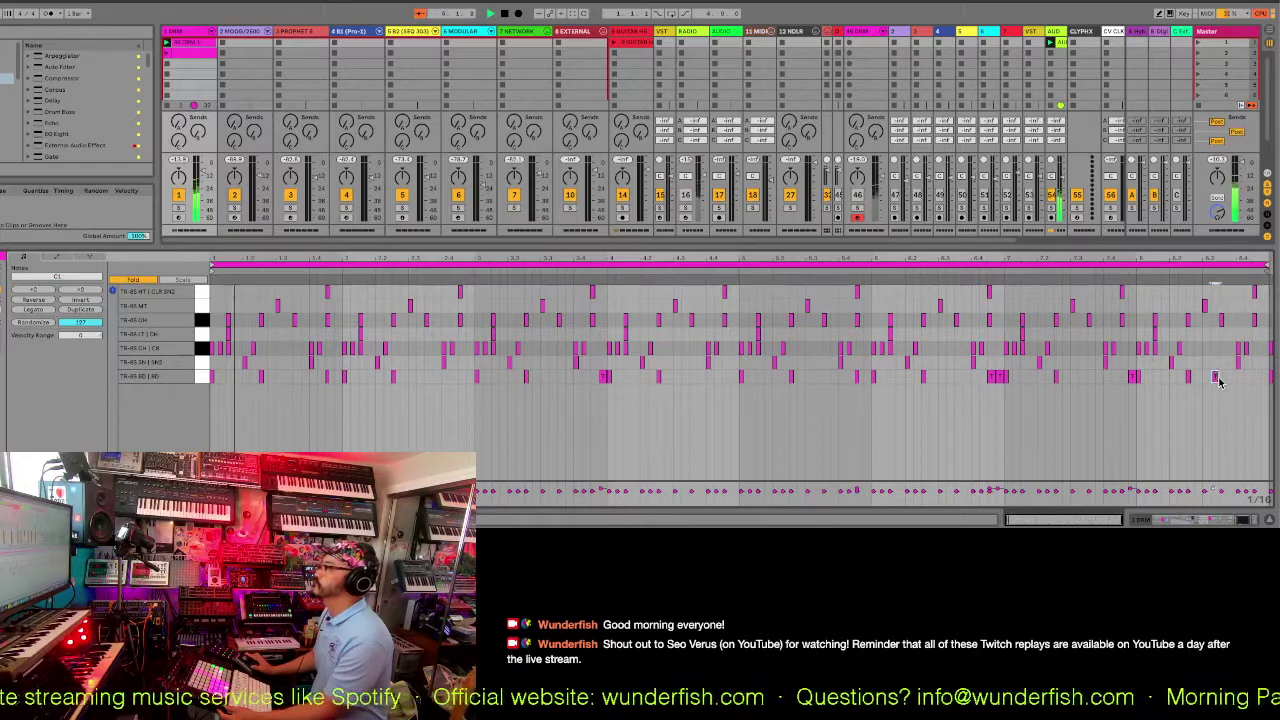
pyautogui.click(1133, 381)
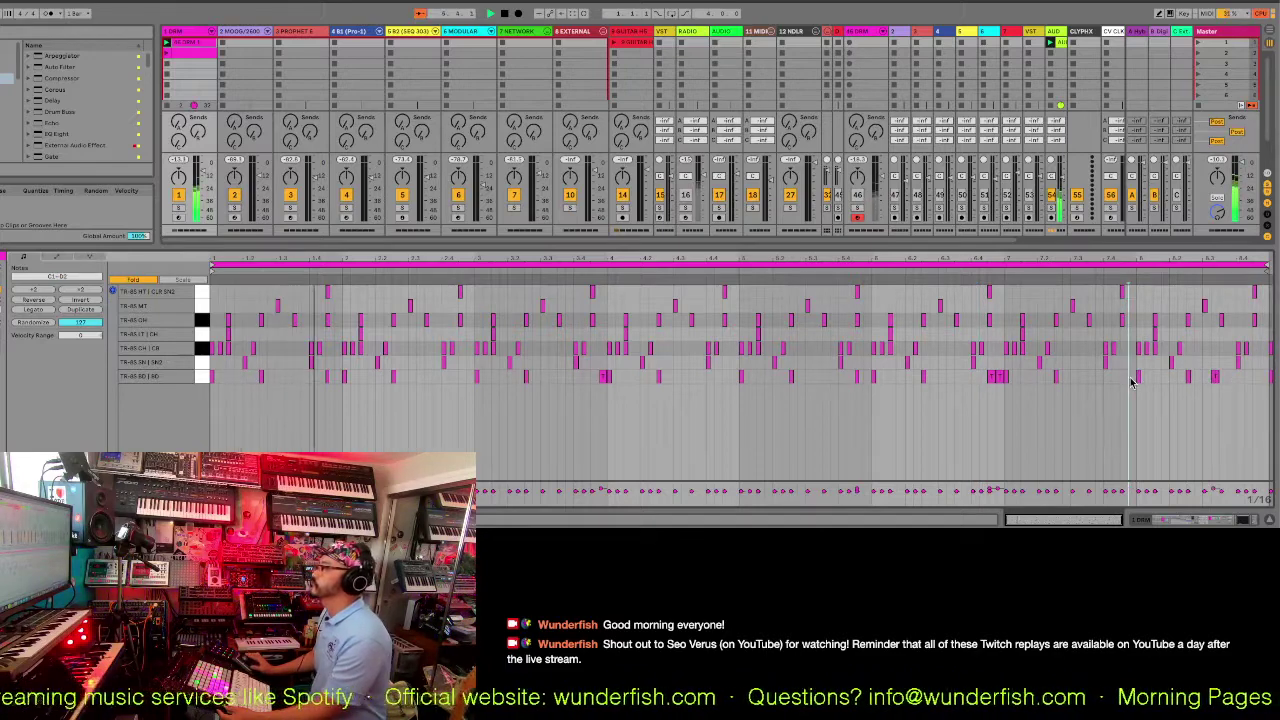
pyautogui.doubleClick(1248, 377)
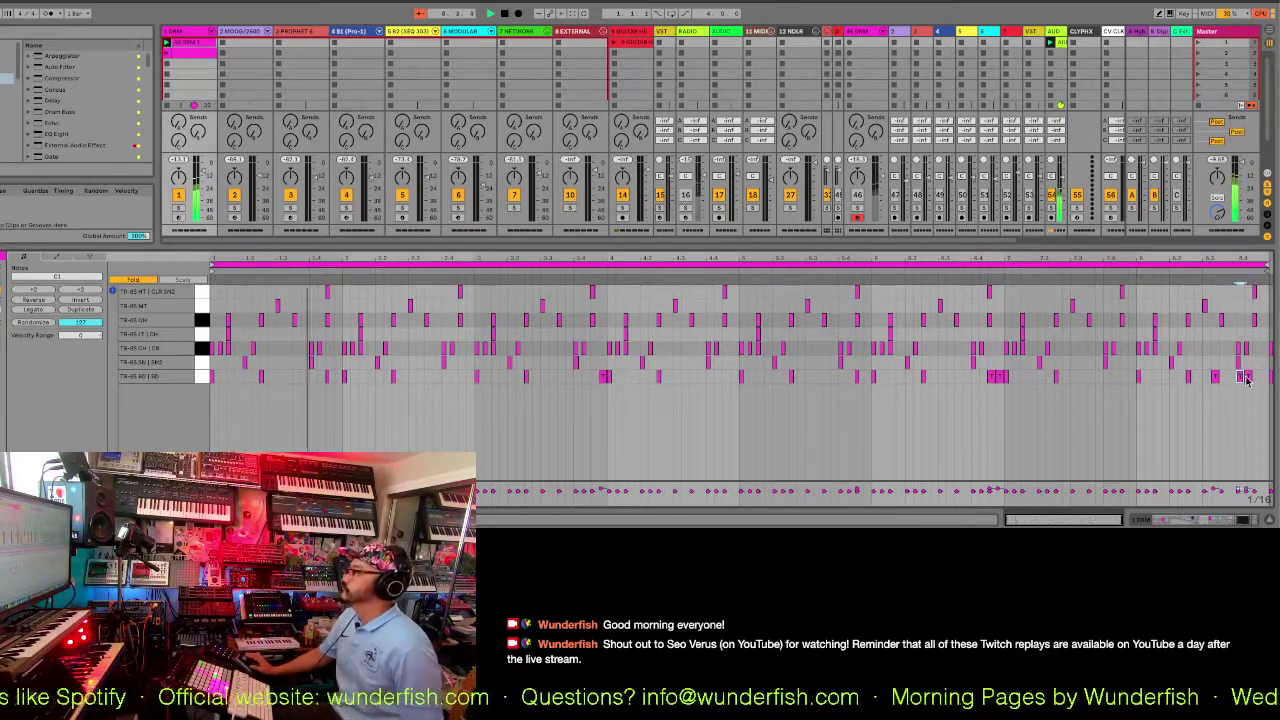
pyautogui.click(1136, 272)
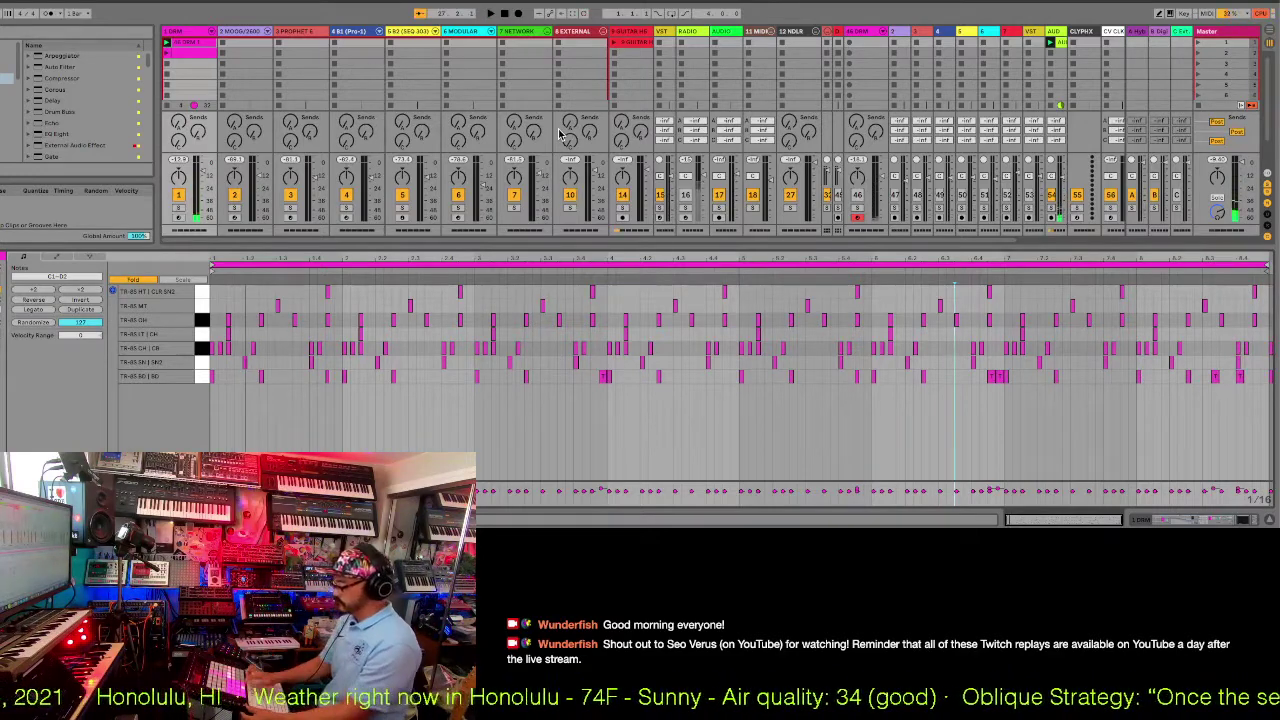
# Arm track 1 DRM and overdub extra snare hits into bars 3 to 8 of the drum clip during playback.
pyautogui.click(178, 216)
pyautogui.press('space')
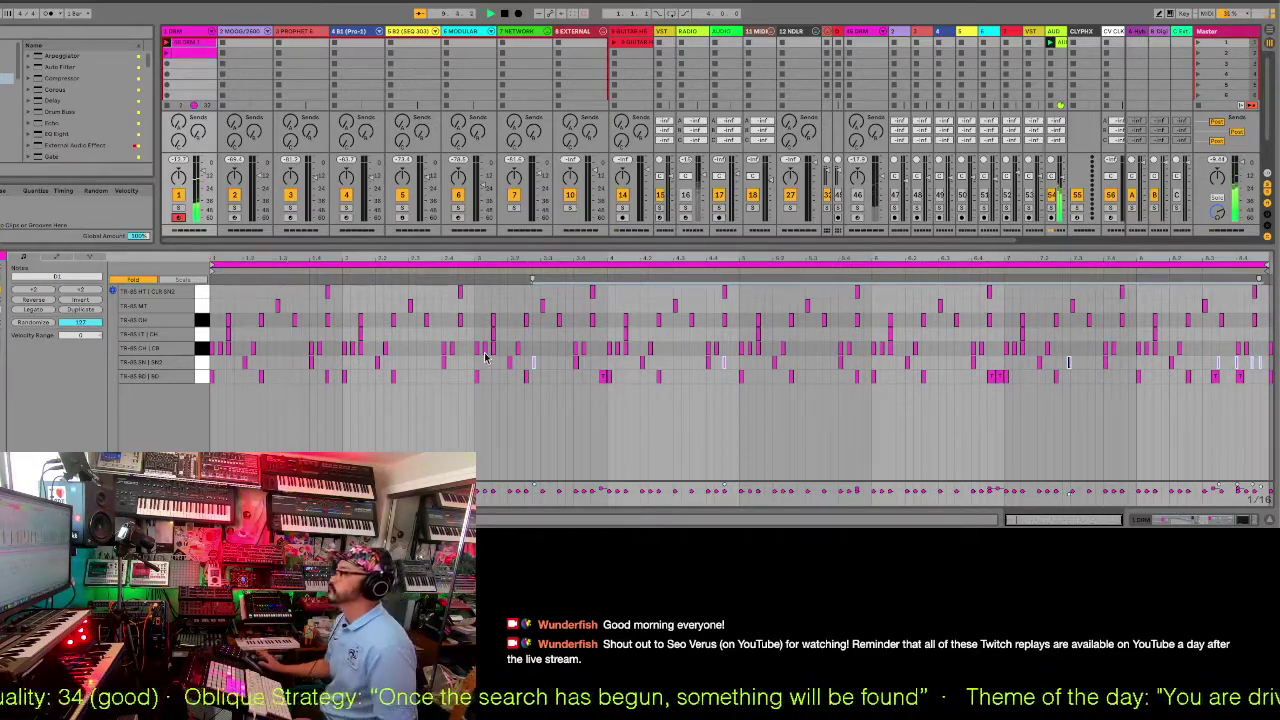
pyautogui.click(968, 448)
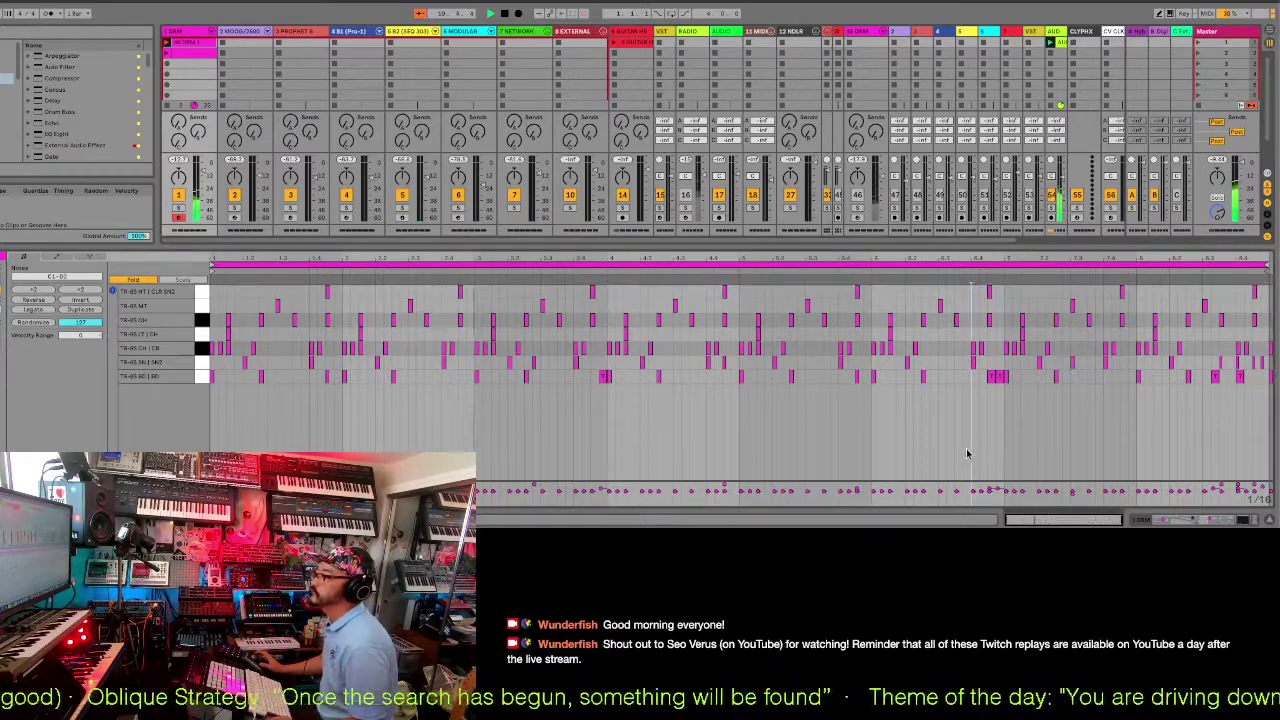
pyautogui.click(1044, 428)
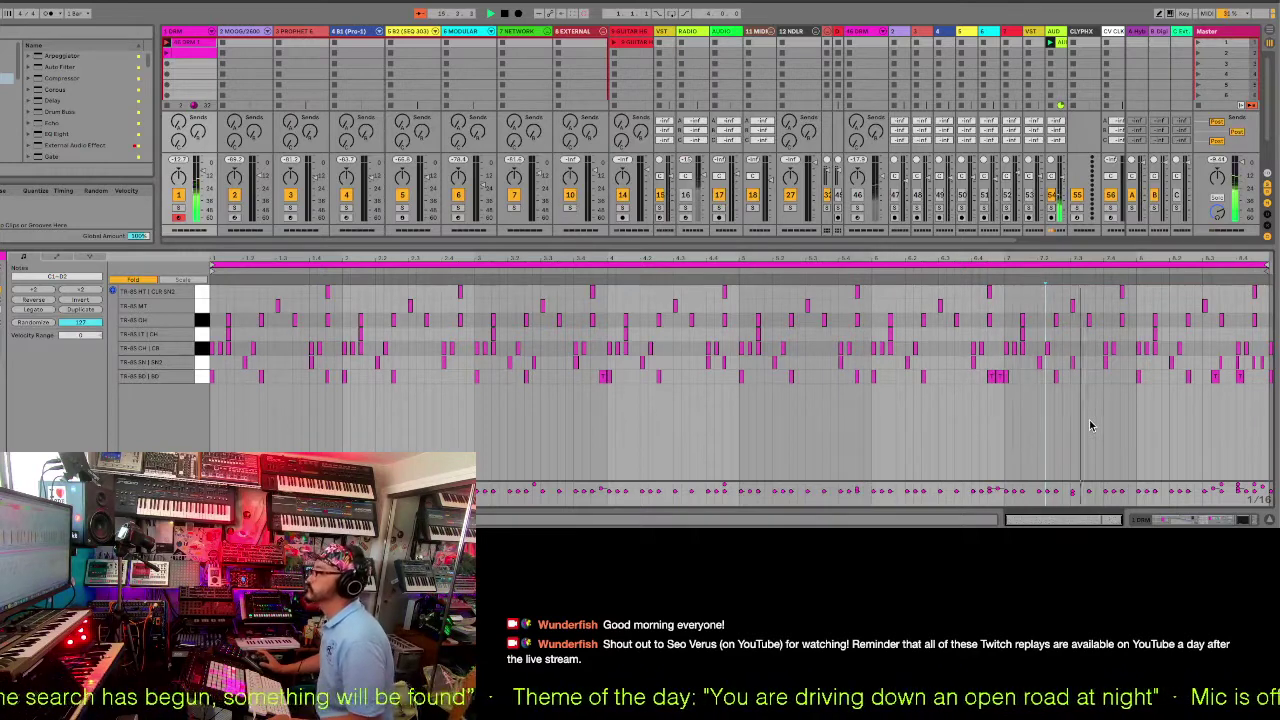
# Delete the snare on bar 7's fourth beat, unfold the note rows and move bar 3's overdubbed snare to the HC row.
pyautogui.click(1078, 363)
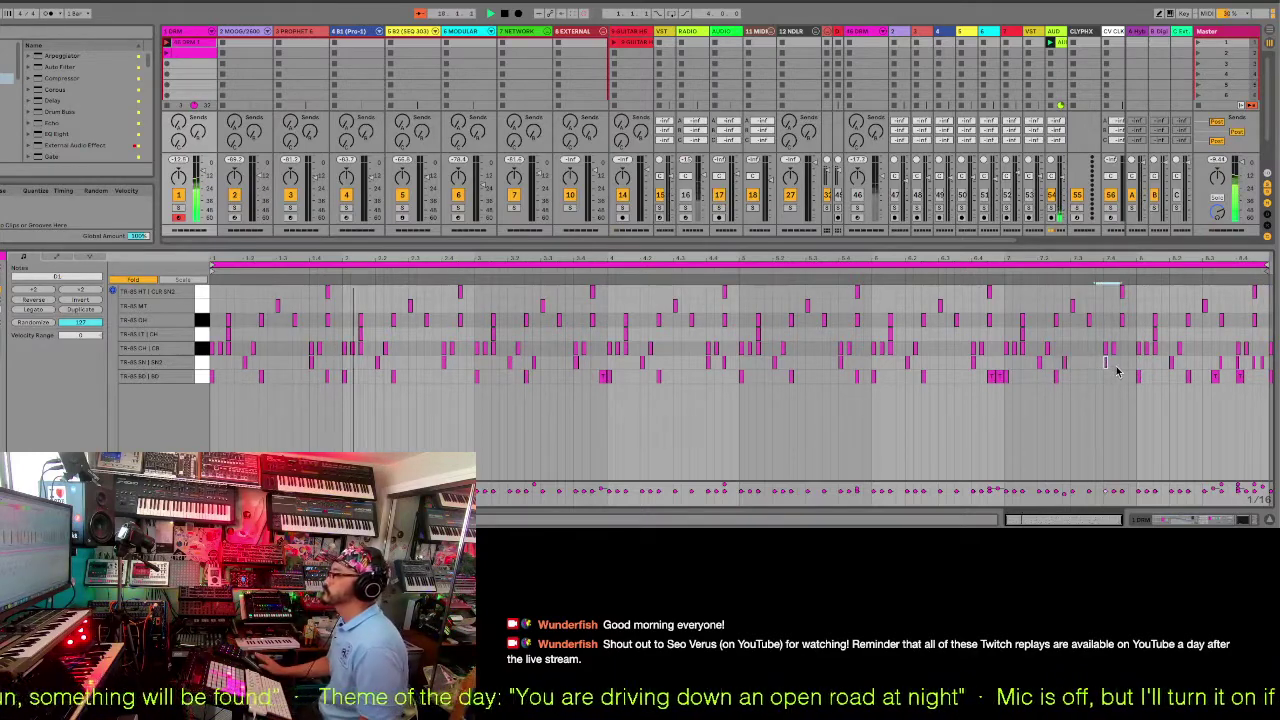
pyautogui.click(1117, 372)
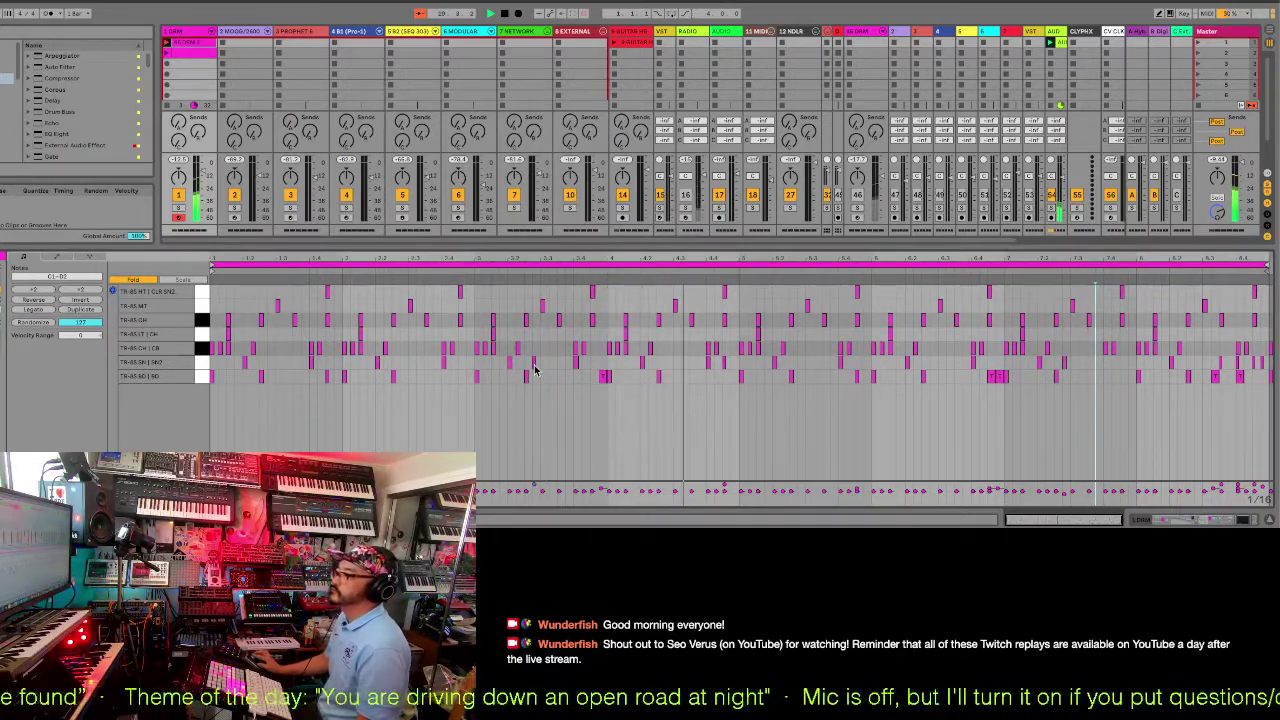
pyautogui.press('f')
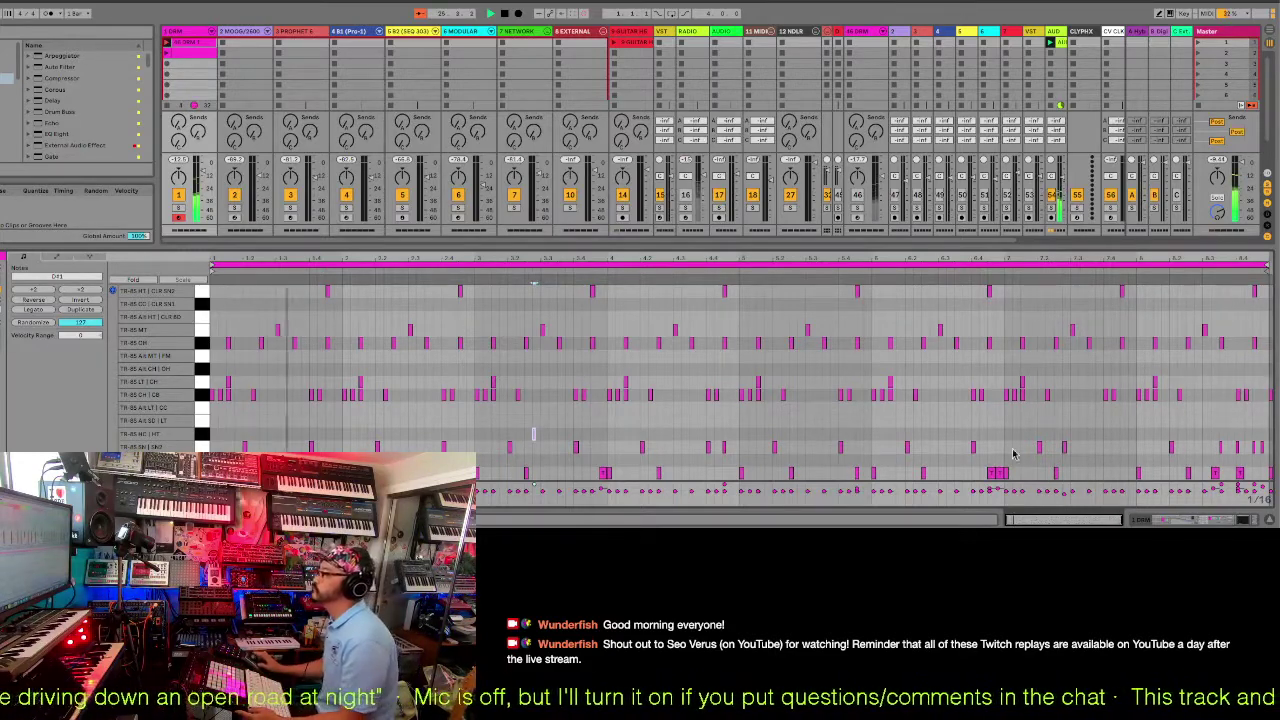
# Put a snare note back on bar 7's fourth beat and repeat bar 3's HC note in the other bars.
pyautogui.click(1115, 449)
pyautogui.doubleClick(1108, 448)
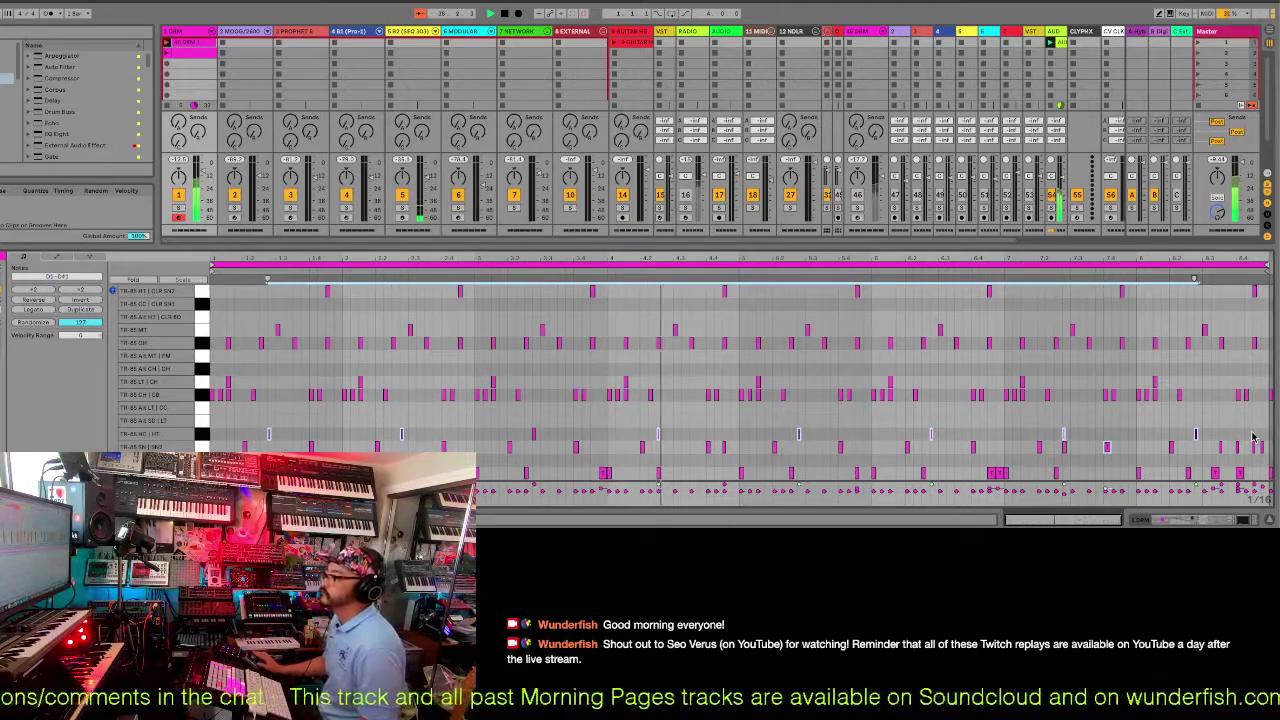
# Add a second HC note in bar 4 and two extra HC notes towards the end of bar 8.
pyautogui.click(672, 434)
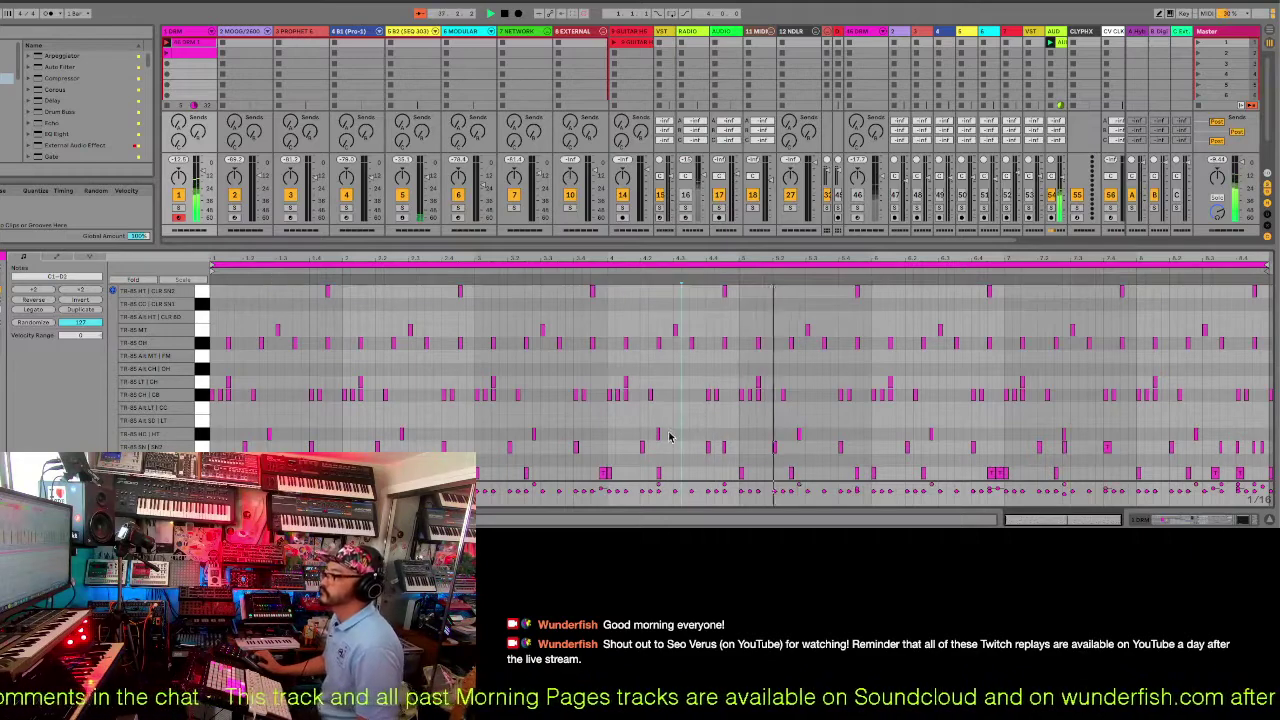
pyautogui.doubleClick(669, 434)
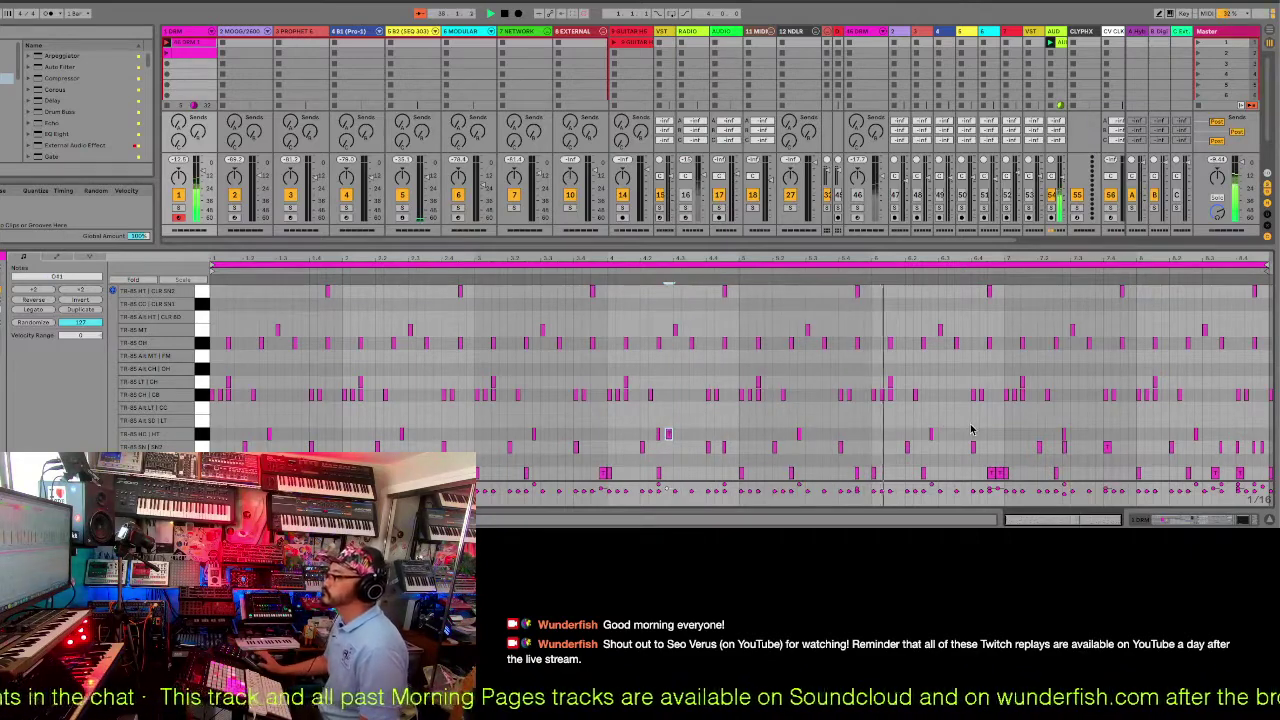
pyautogui.click(1057, 432)
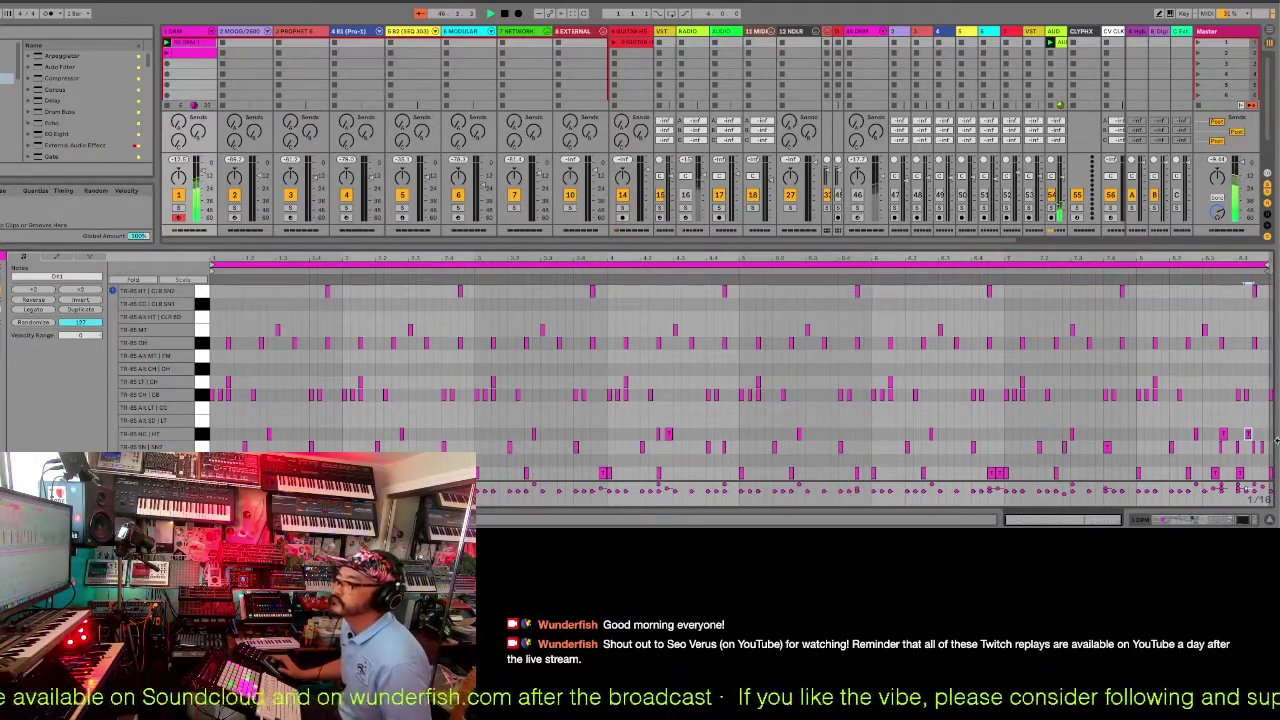
# Fill the CH row with continuous 1/16 notes across all eight bars of the clip using Draw Mode.
pyautogui.rightClick(240, 390)
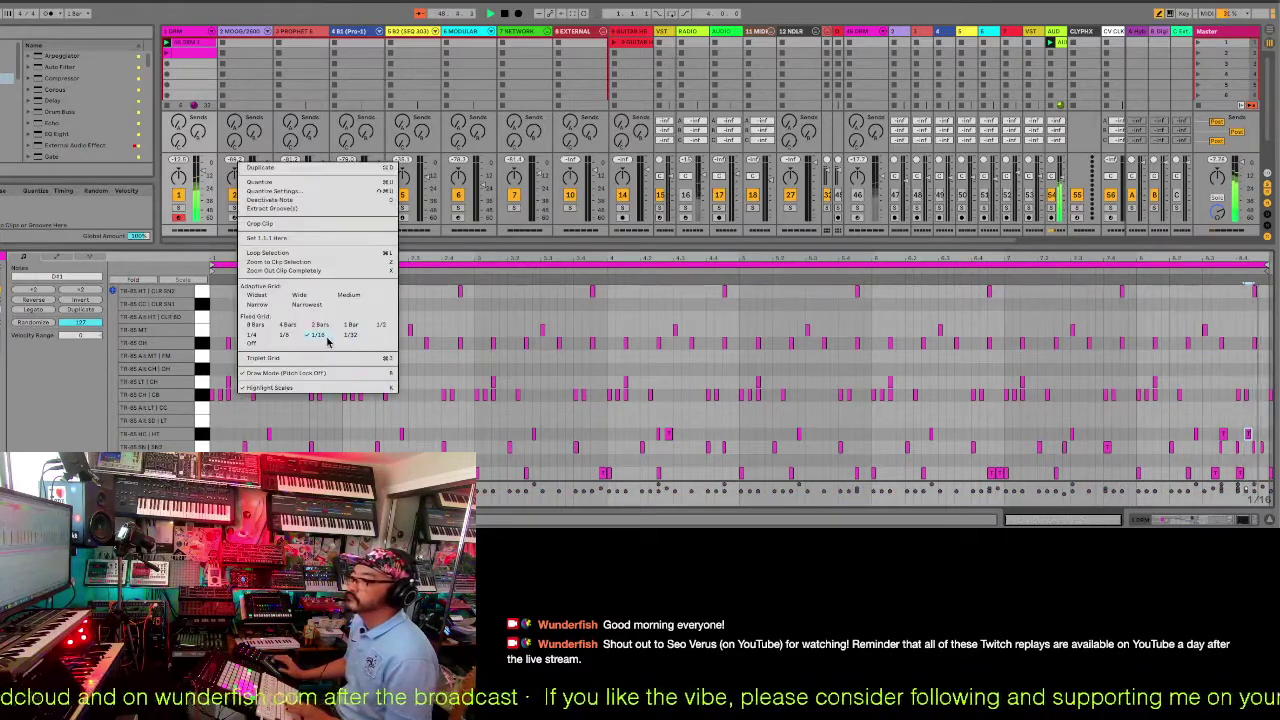
pyautogui.click(265, 424)
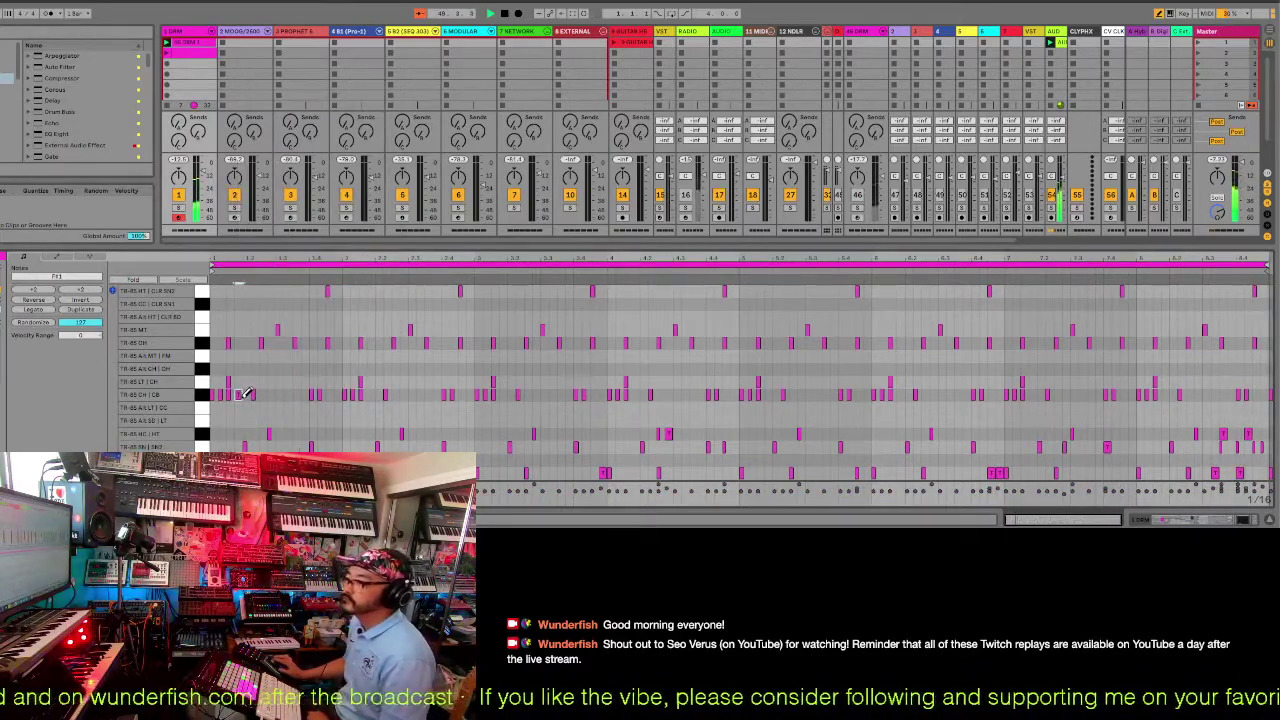
pyautogui.moveTo(340, 397); pyautogui.dragTo(640, 395)
pyautogui.moveTo(737, 376); pyautogui.dragTo(1257, 388)
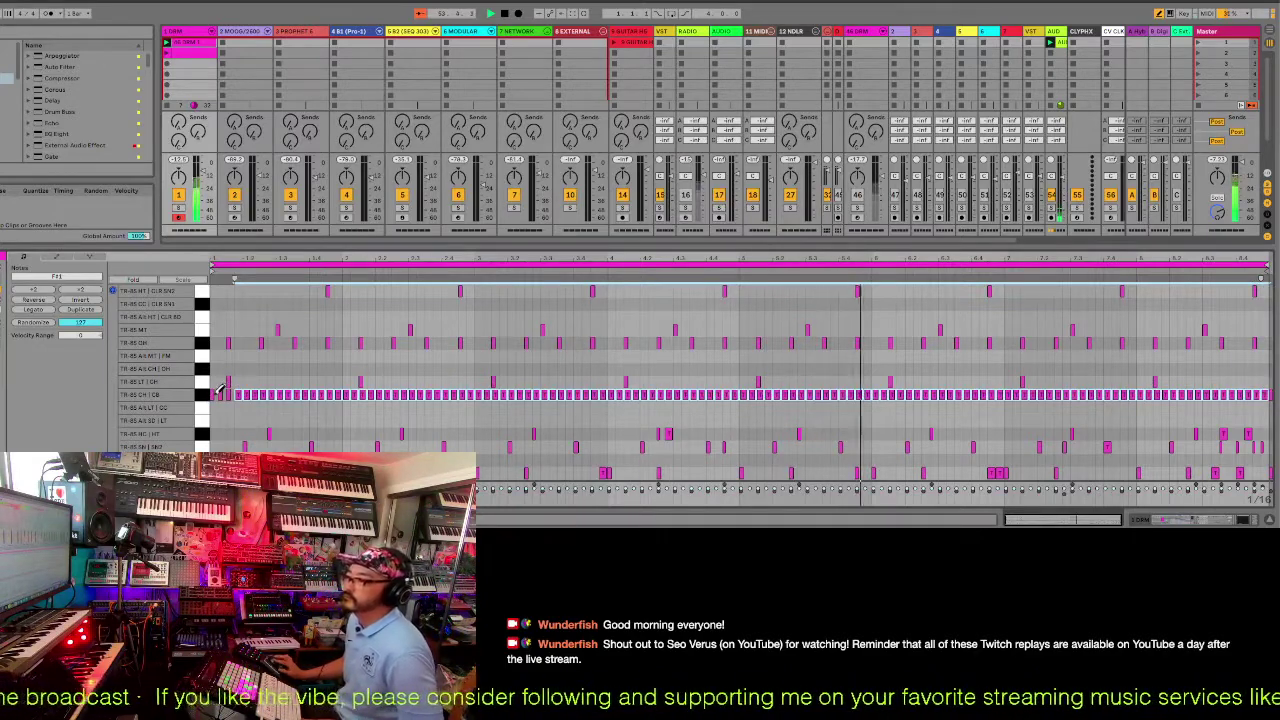
pyautogui.hotkey('ctrl', 'a')
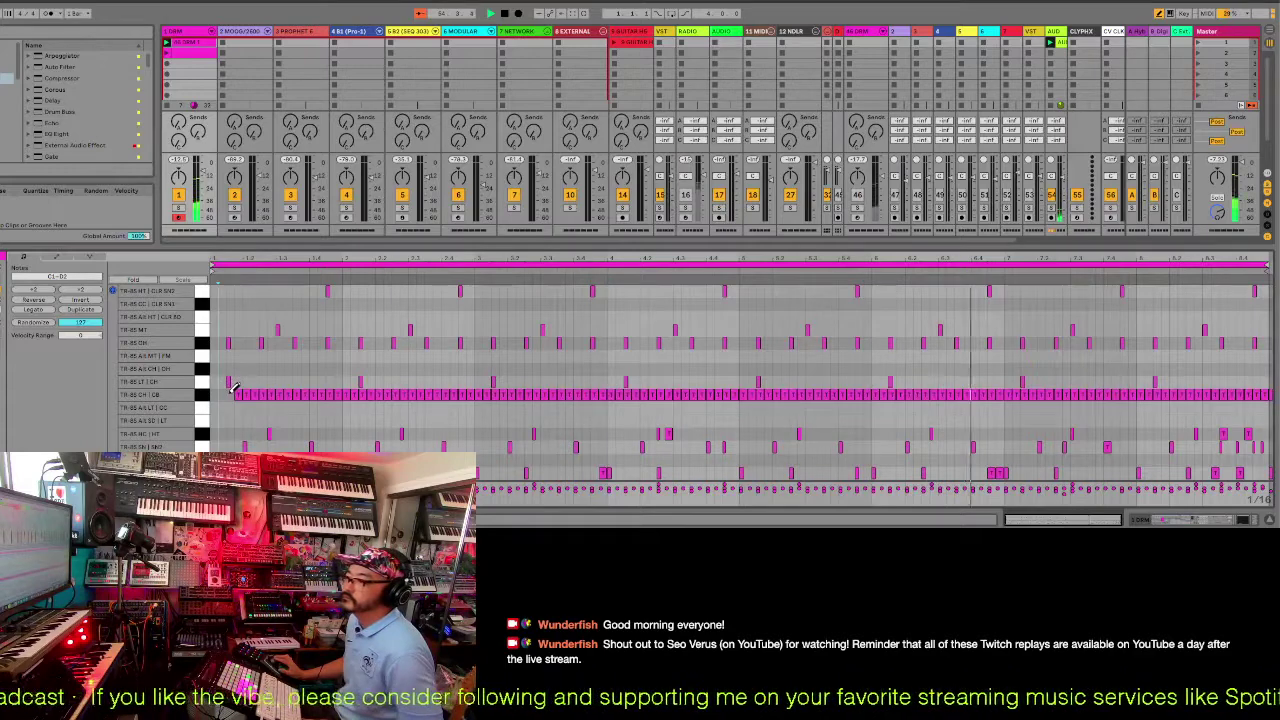
pyautogui.click(229, 392)
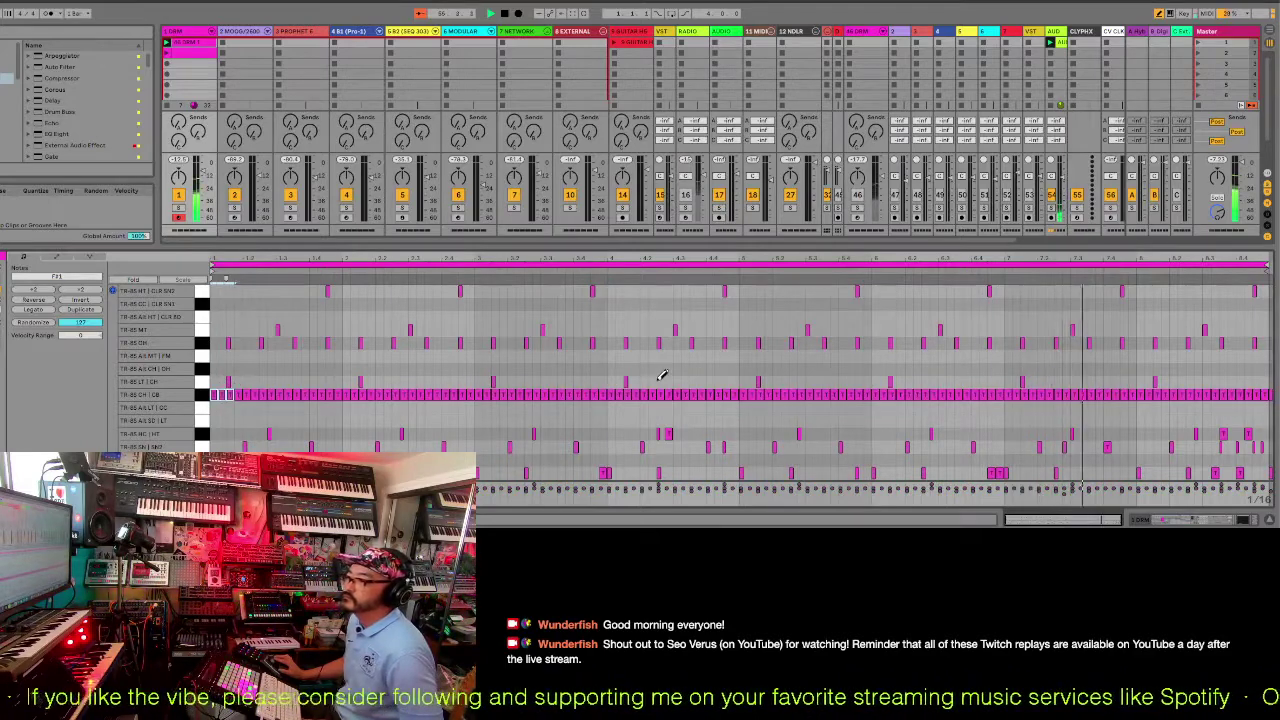
# Turn off Draw Mode, select all notes in the CH row and show the chance lane below the velocities.
pyautogui.rightClick(973, 394)
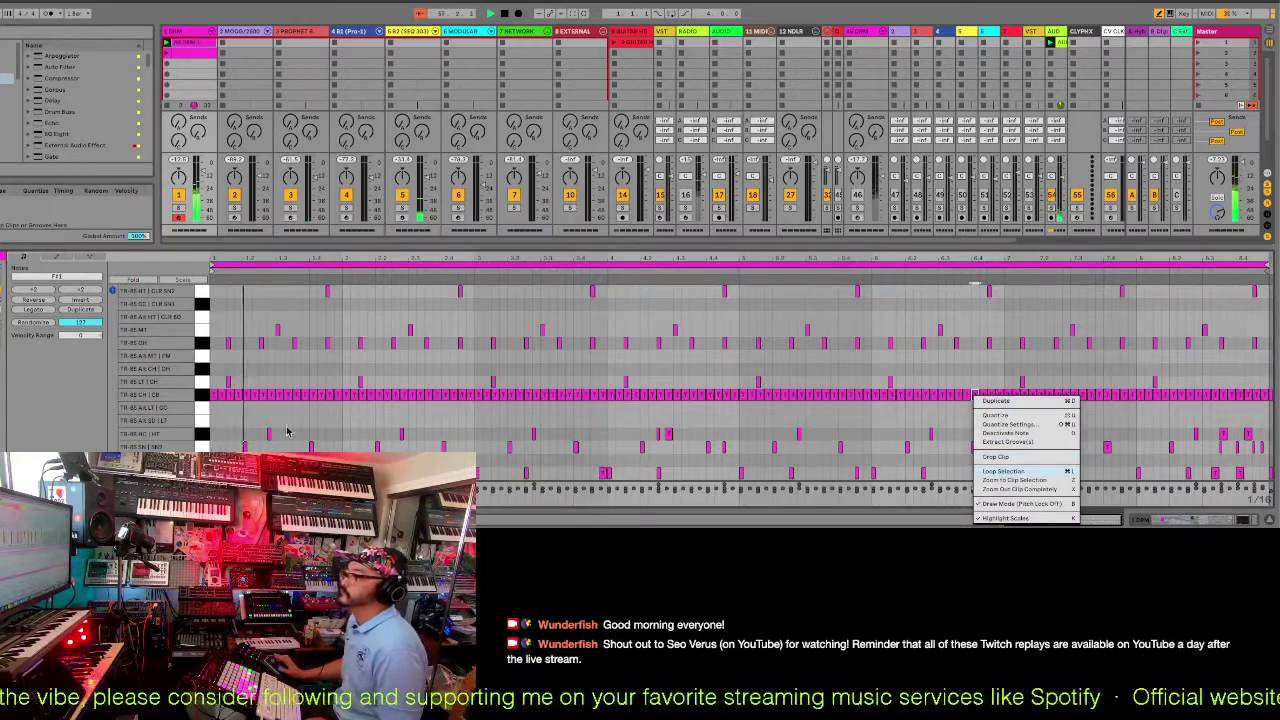
pyautogui.click(207, 397)
pyautogui.click(207, 397)
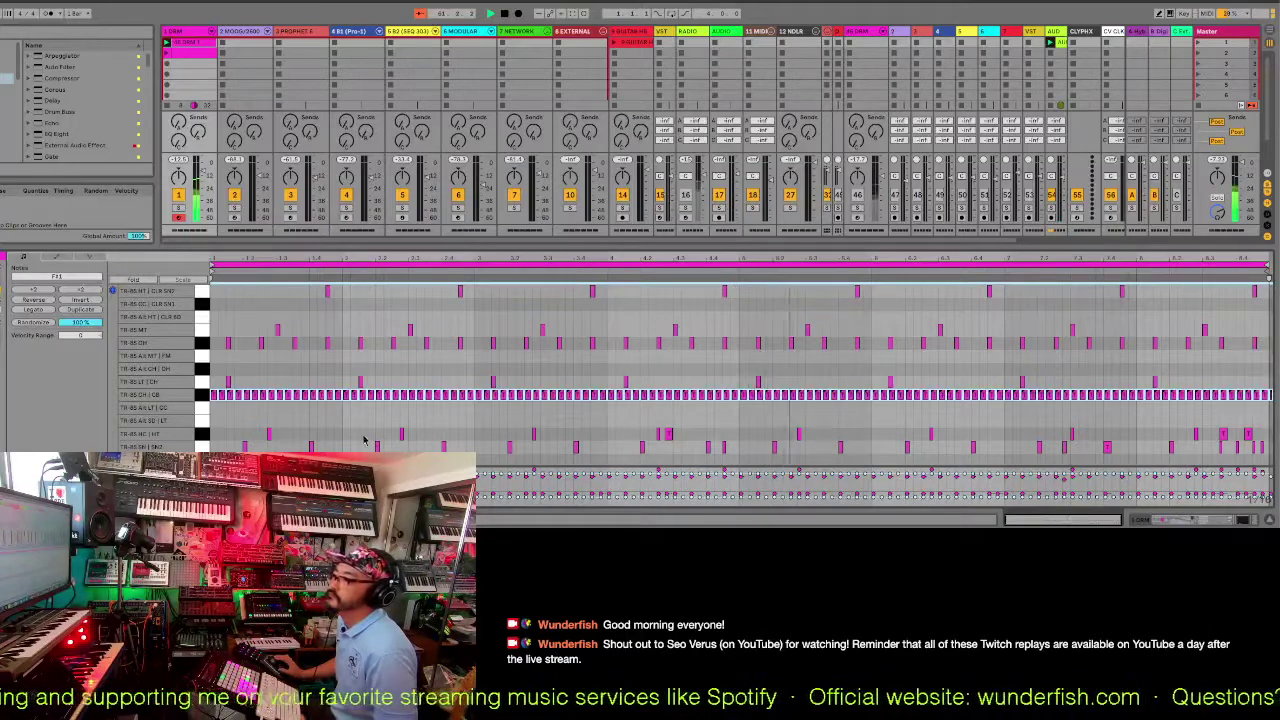
# Set the fixed grid to 1/32 and draw short CH rolls in bar 2 and at the ends of bars 5 and 8.
pyautogui.rightClick(862, 394)
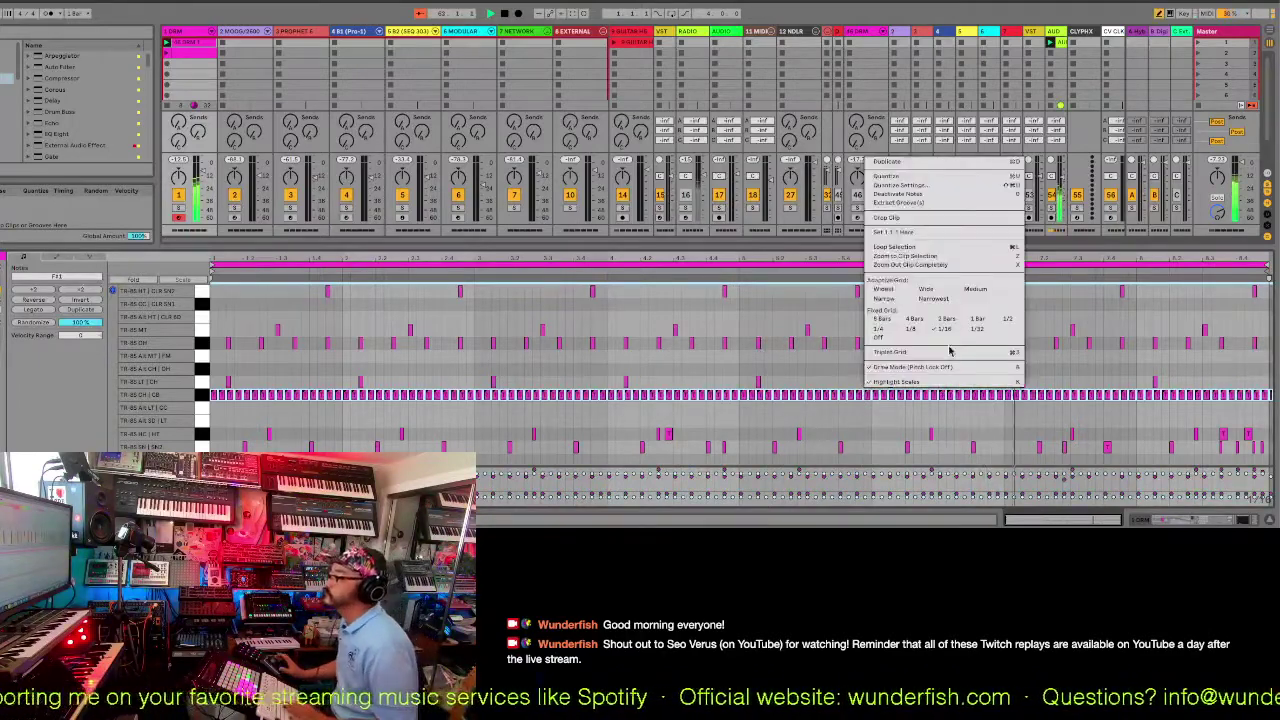
pyautogui.click(975, 328)
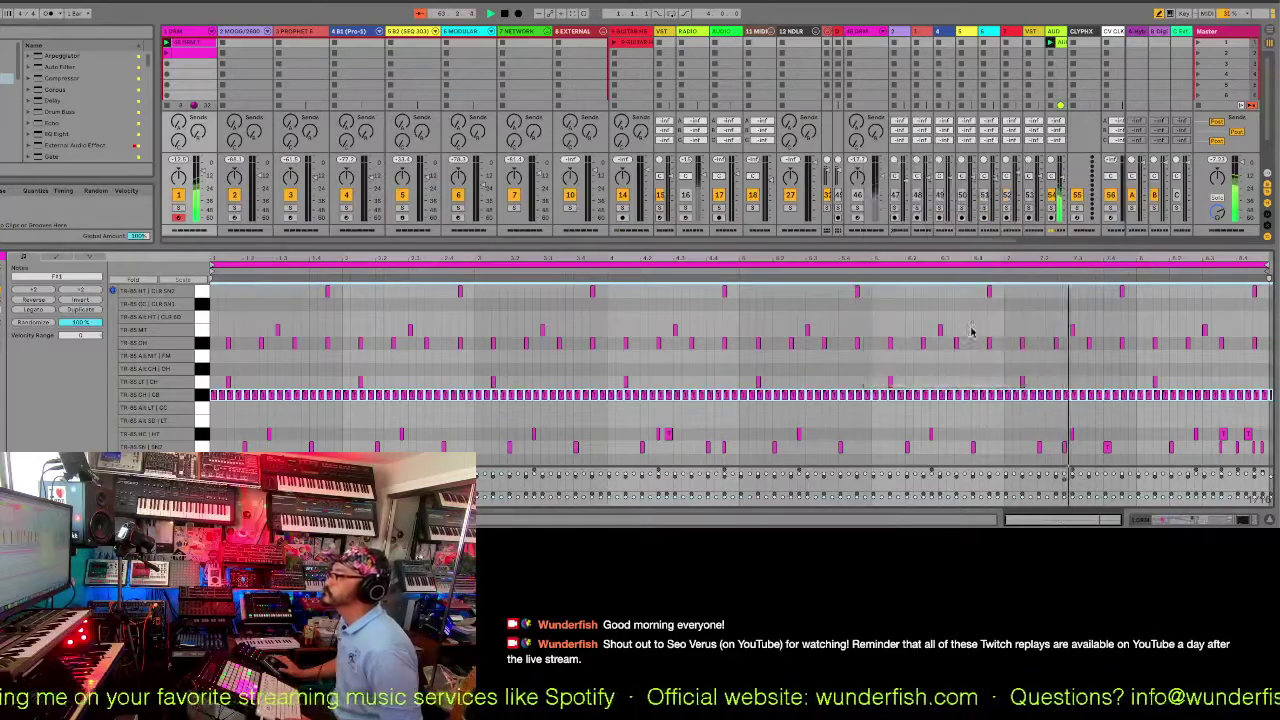
pyautogui.click(868, 391)
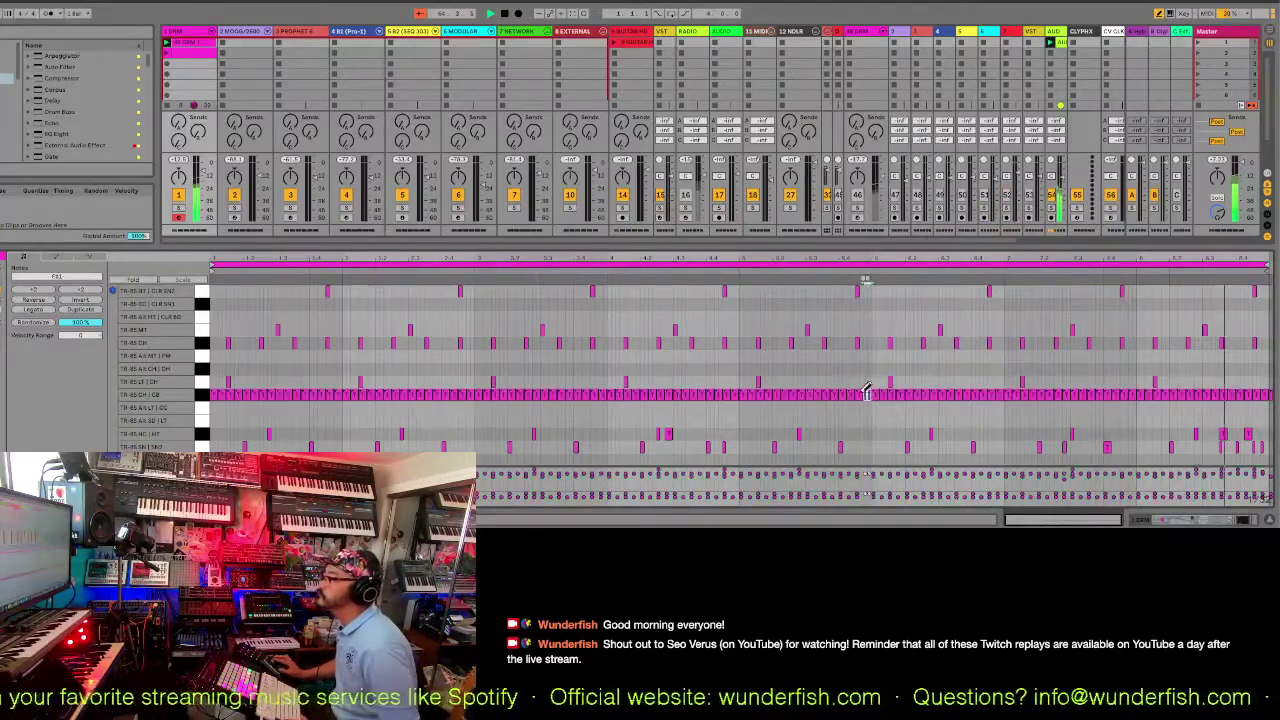
pyautogui.click(864, 393)
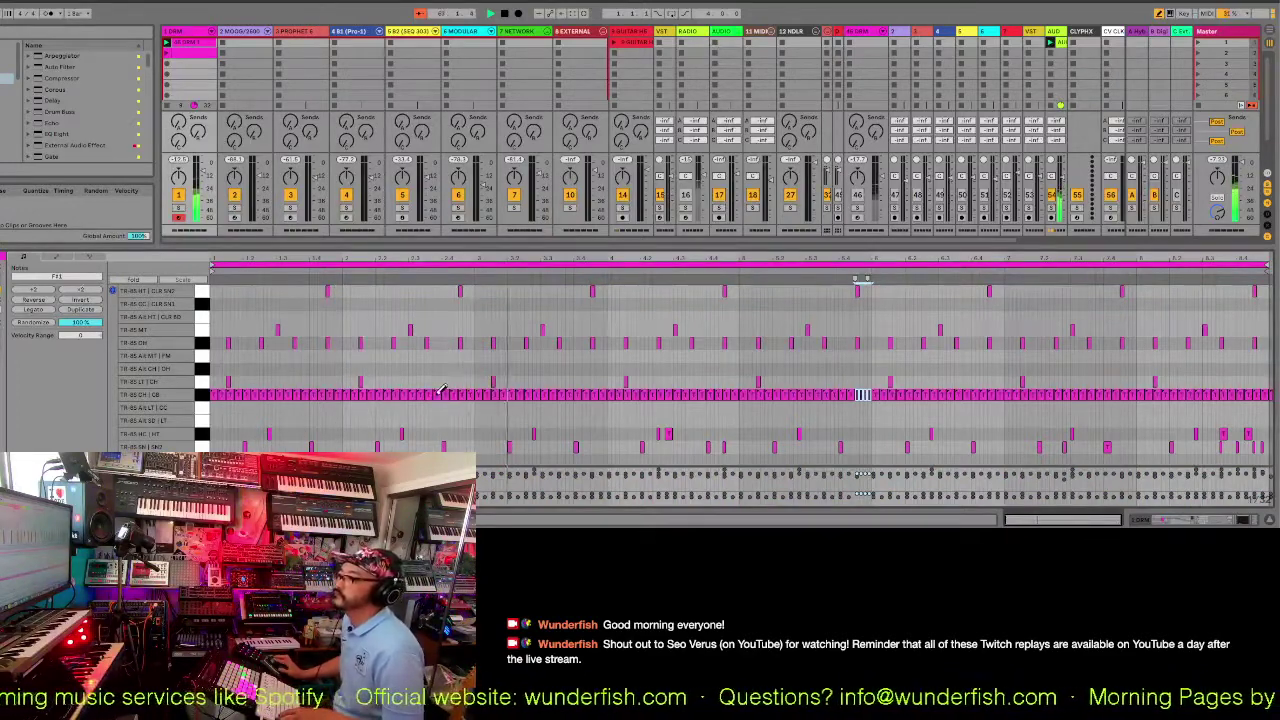
pyautogui.hotkey('ctrl', 'a')
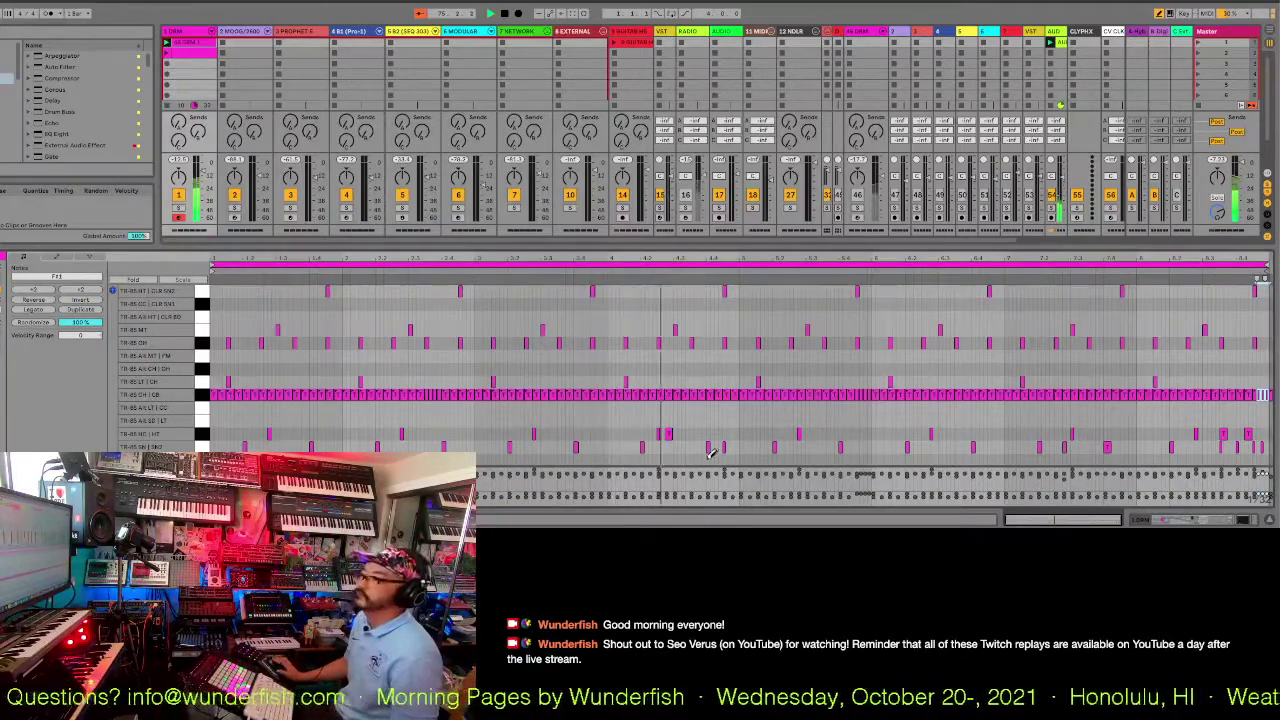
pyautogui.click(197, 396)
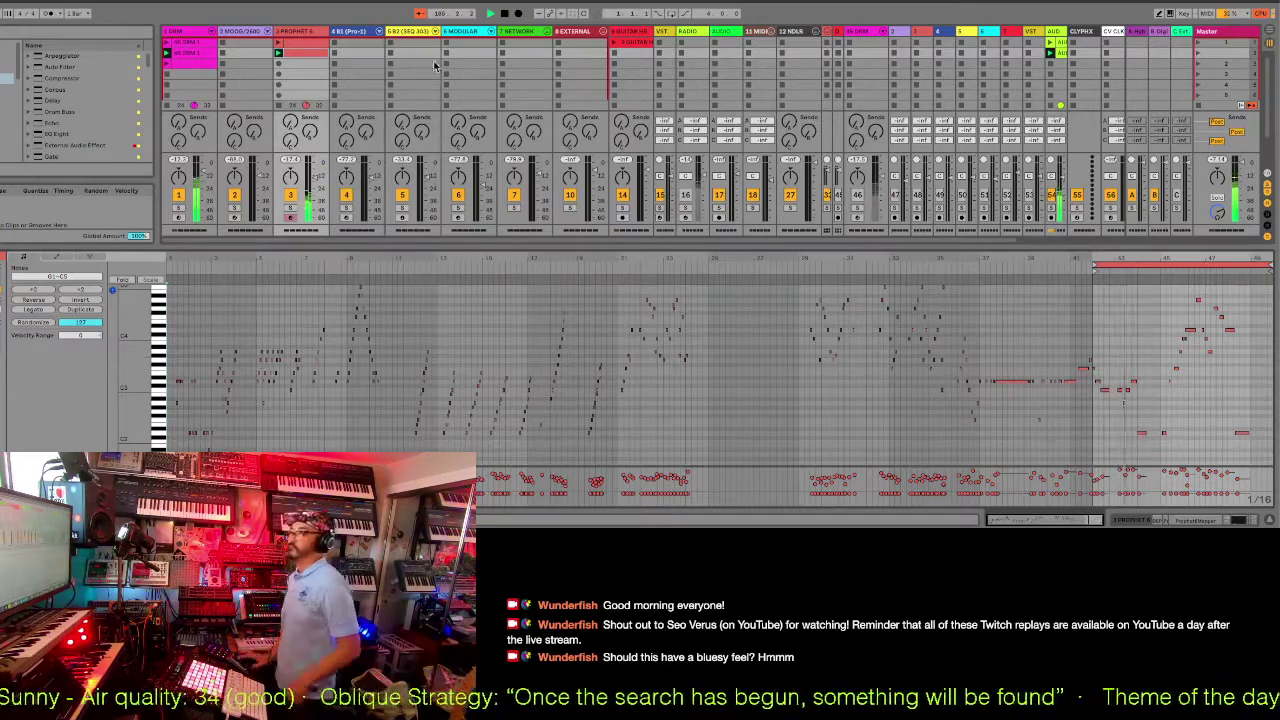
# Open the second clip of the PROPHET 6 track, move its loop start back to bar 41 and restart playback.
pyautogui.hotkey('shift', 'Tab')
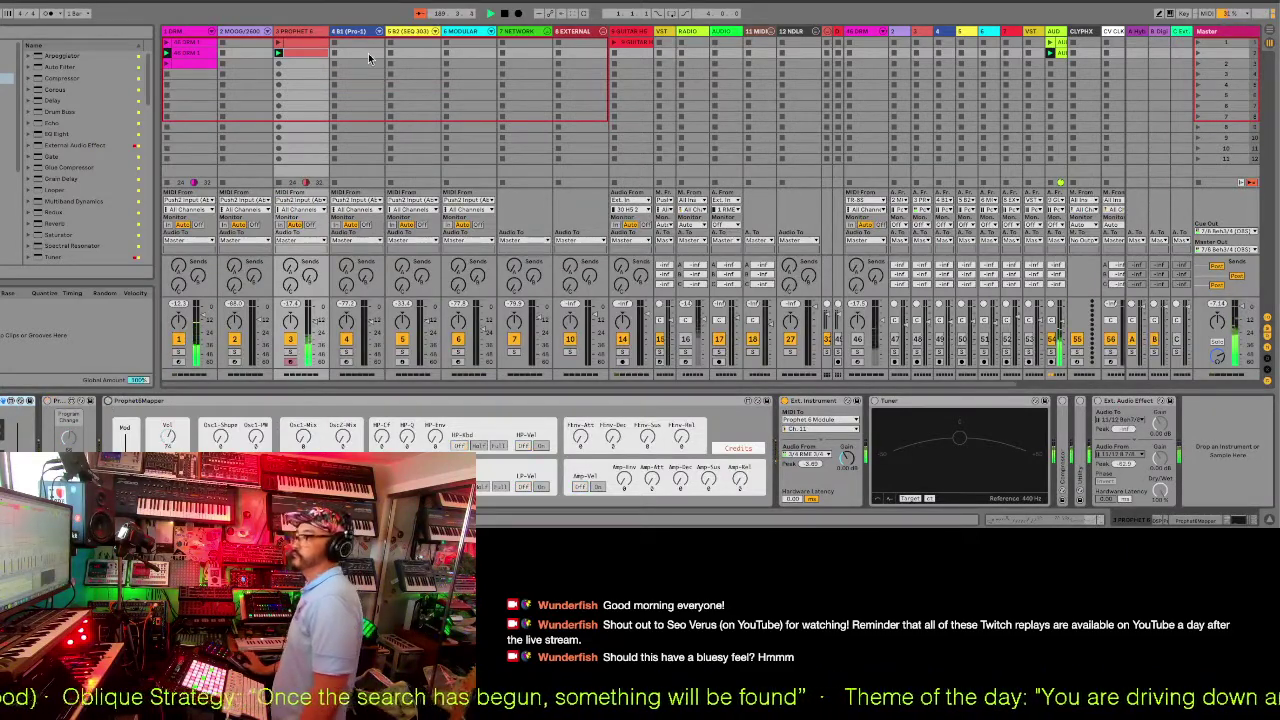
pyautogui.doubleClick(291, 59)
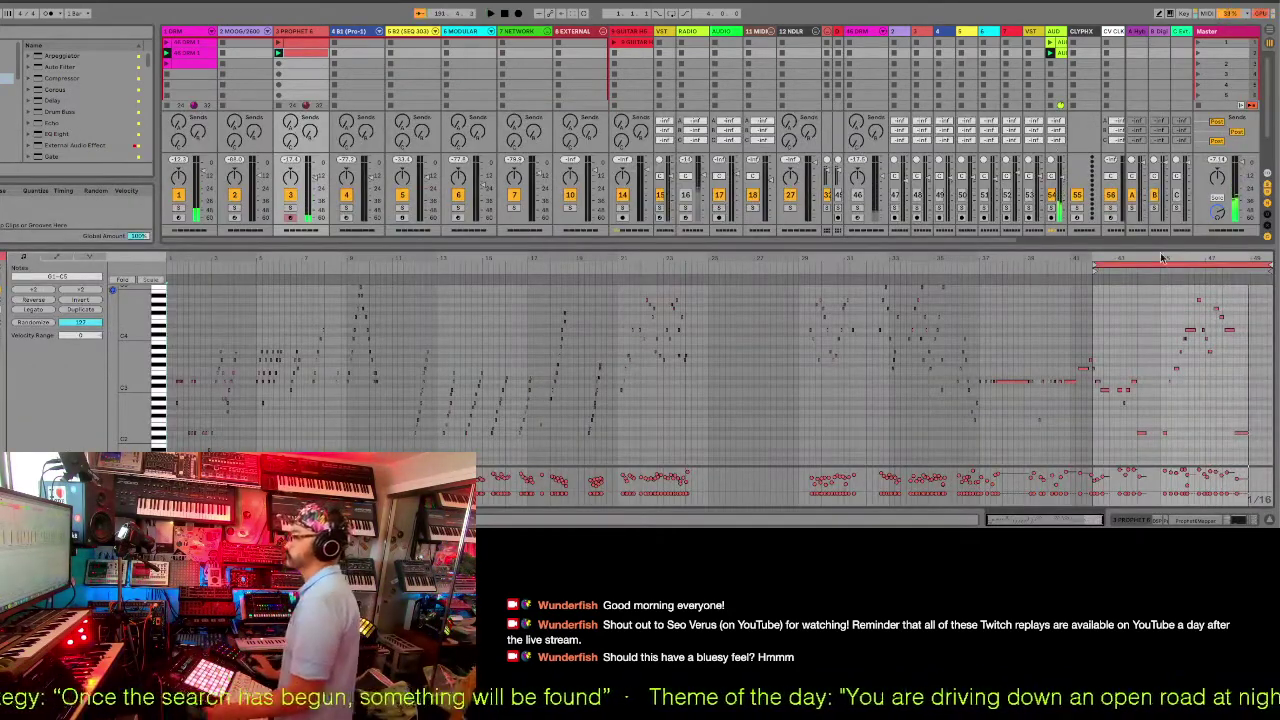
pyautogui.moveTo(1094, 267)
pyautogui.mouseDown()
pyautogui.moveTo(1067, 268)
pyautogui.moveTo(1072, 277)
pyautogui.moveTo(1083, 259)
pyautogui.moveTo(1061, 278)
pyautogui.mouseUp()
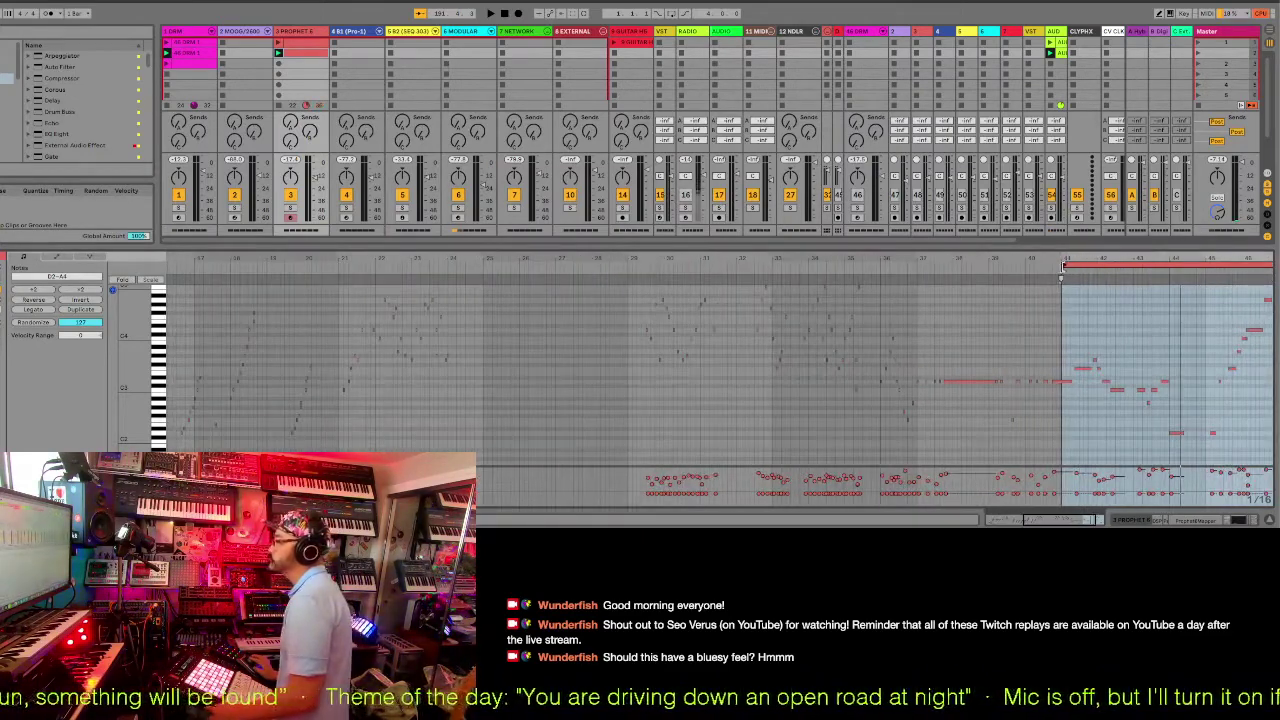
pyautogui.press('space')
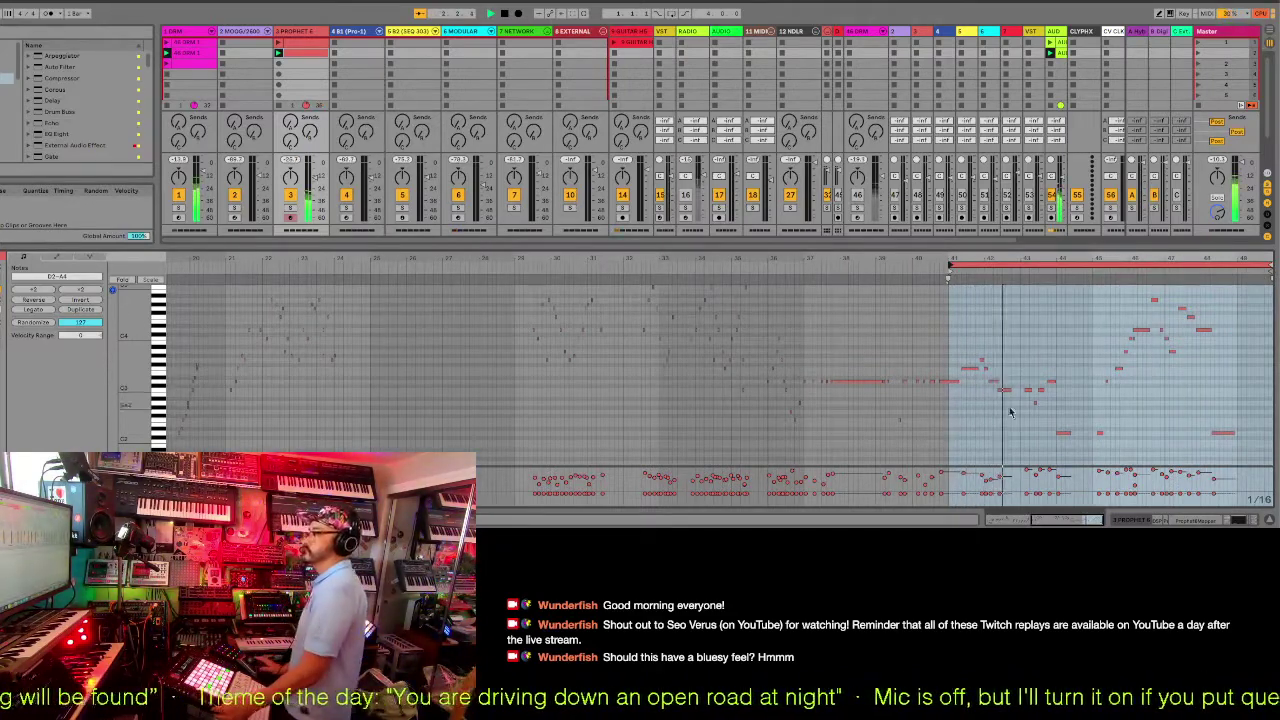
# Transpose the D3 note at bar 41, the phrase following it and the rising phrase in bars 45–48 down one octave.
pyautogui.click(940, 388)
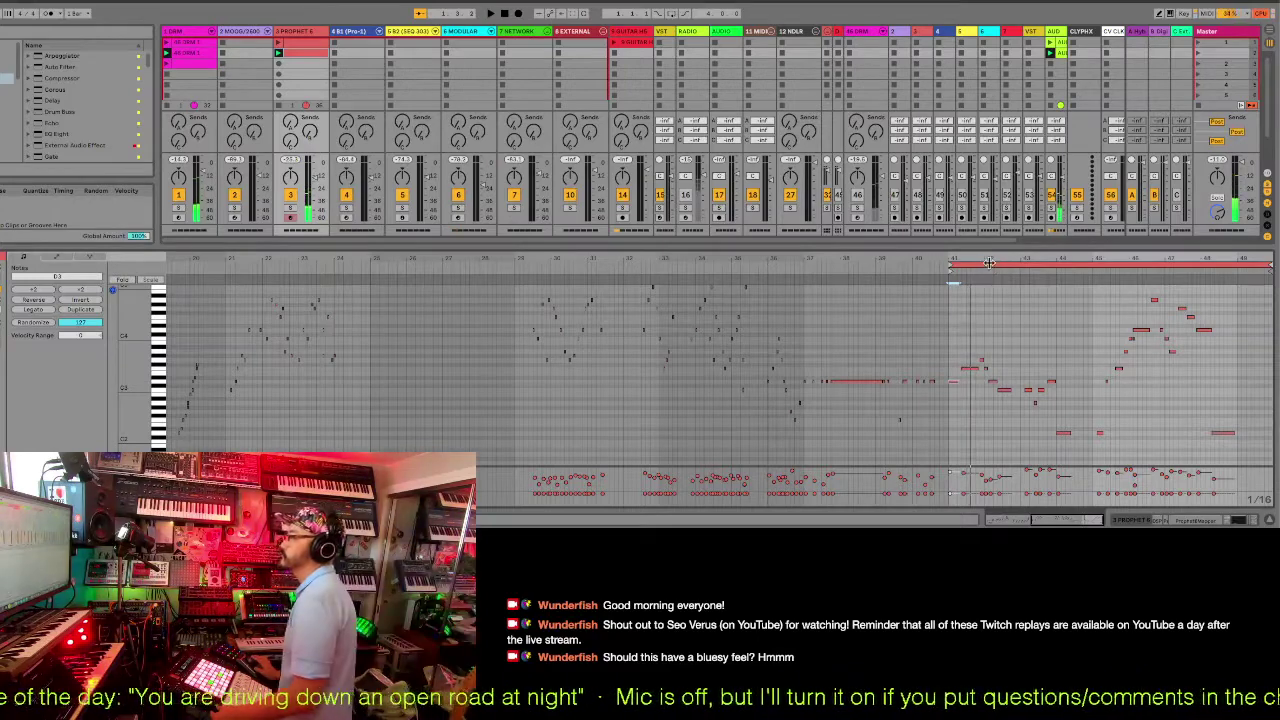
pyautogui.moveTo(990, 265)
pyautogui.mouseDown()
pyautogui.moveTo(990, 280)
pyautogui.moveTo(1012, 257)
pyautogui.mouseUp()
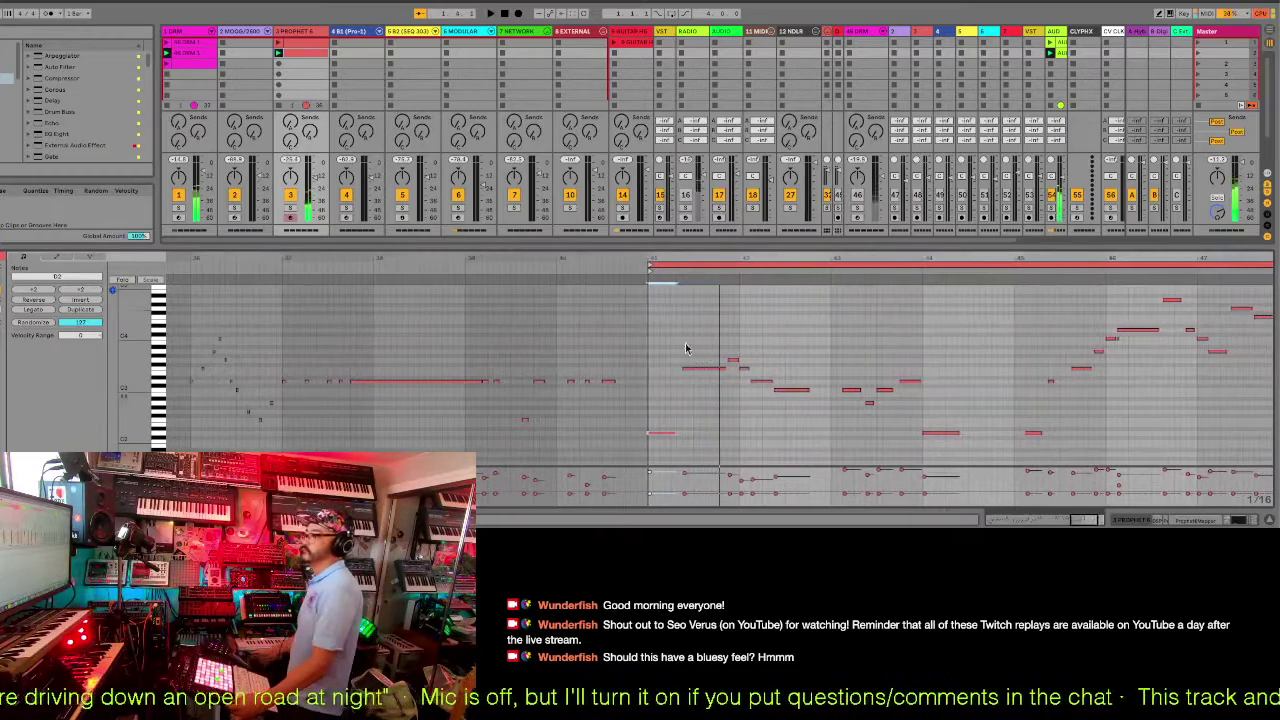
pyautogui.moveTo(698, 332); pyautogui.dragTo(790, 410)
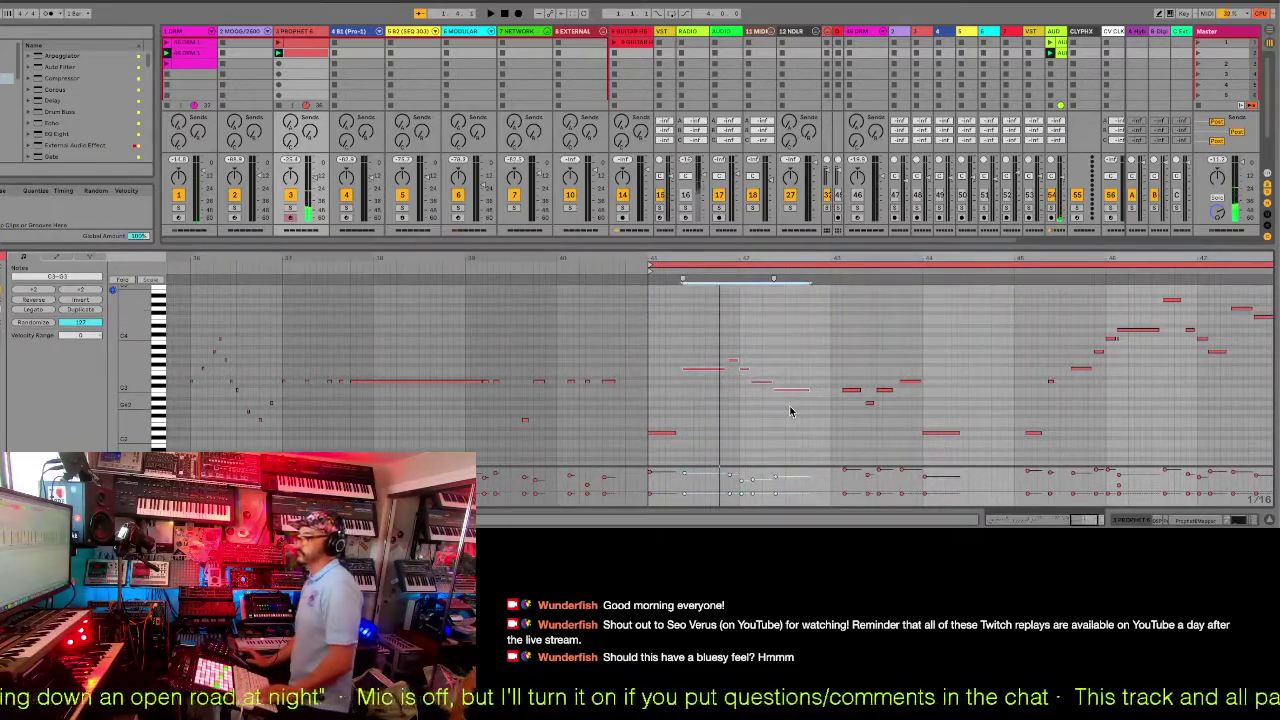
pyautogui.hotkey('shift', 'Down')
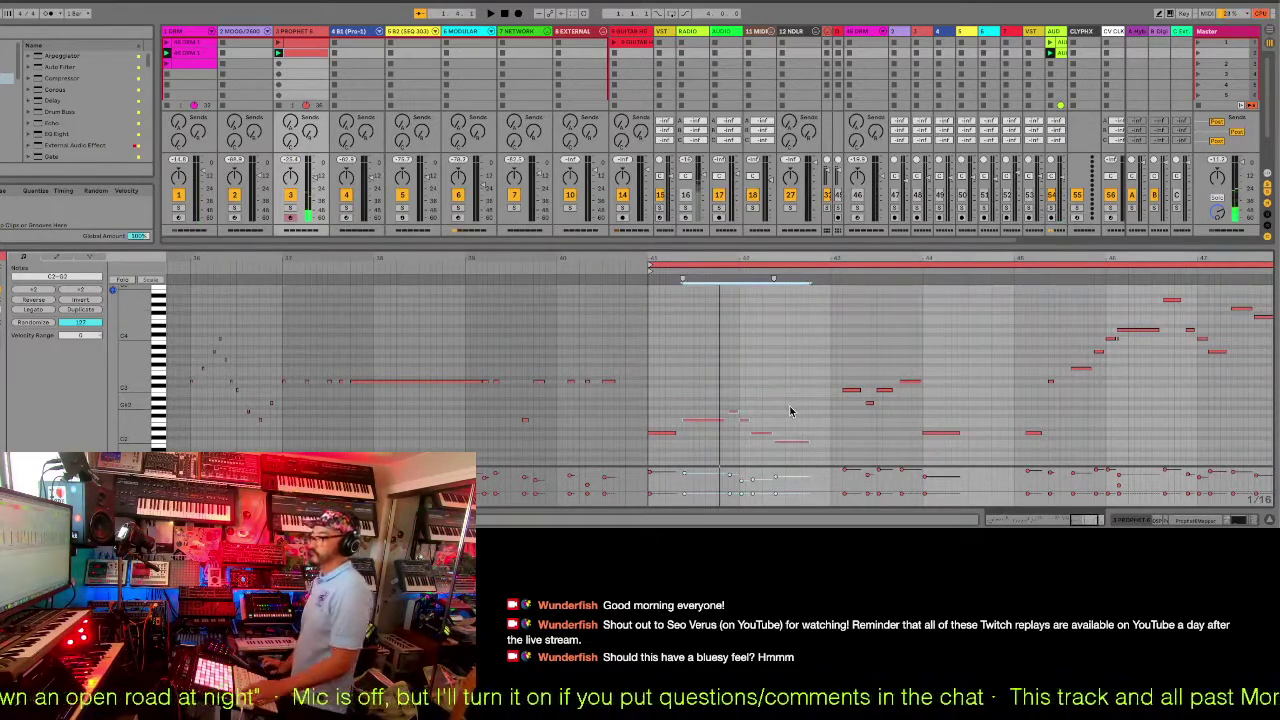
pyautogui.press('space')
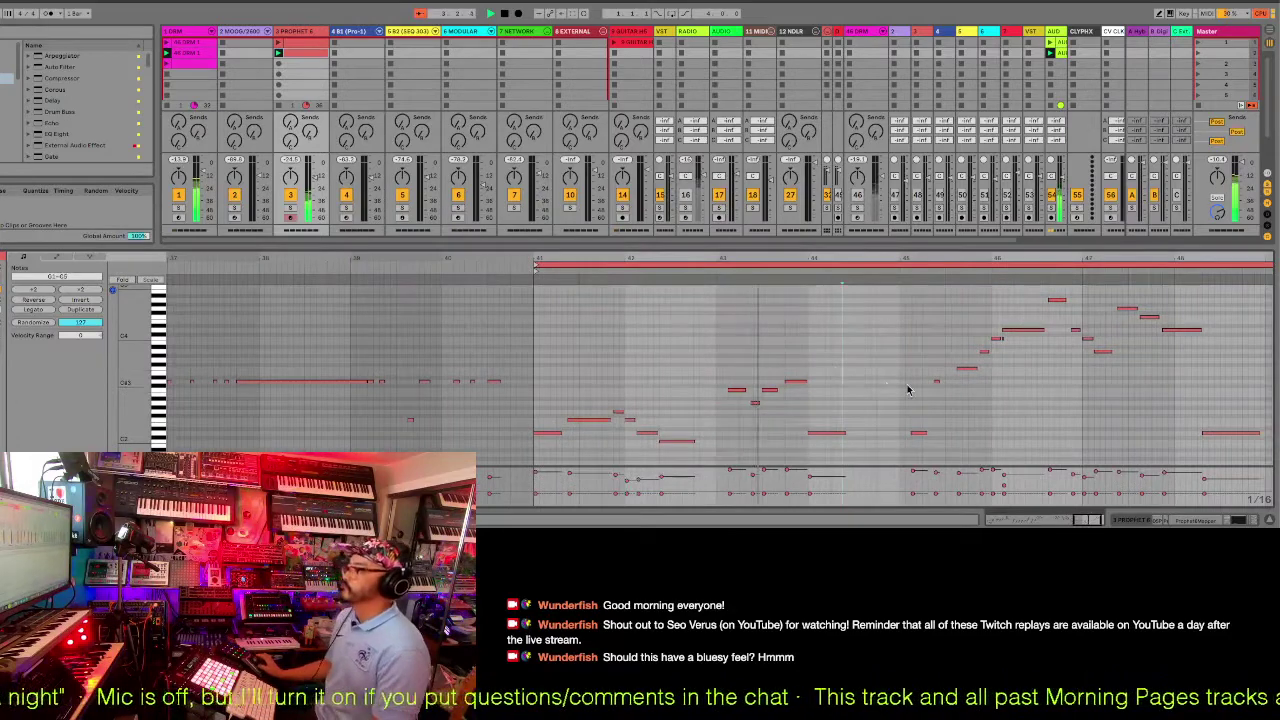
pyautogui.moveTo(914, 297); pyautogui.dragTo(1212, 398)
pyautogui.hotkey('shift', 'Down')
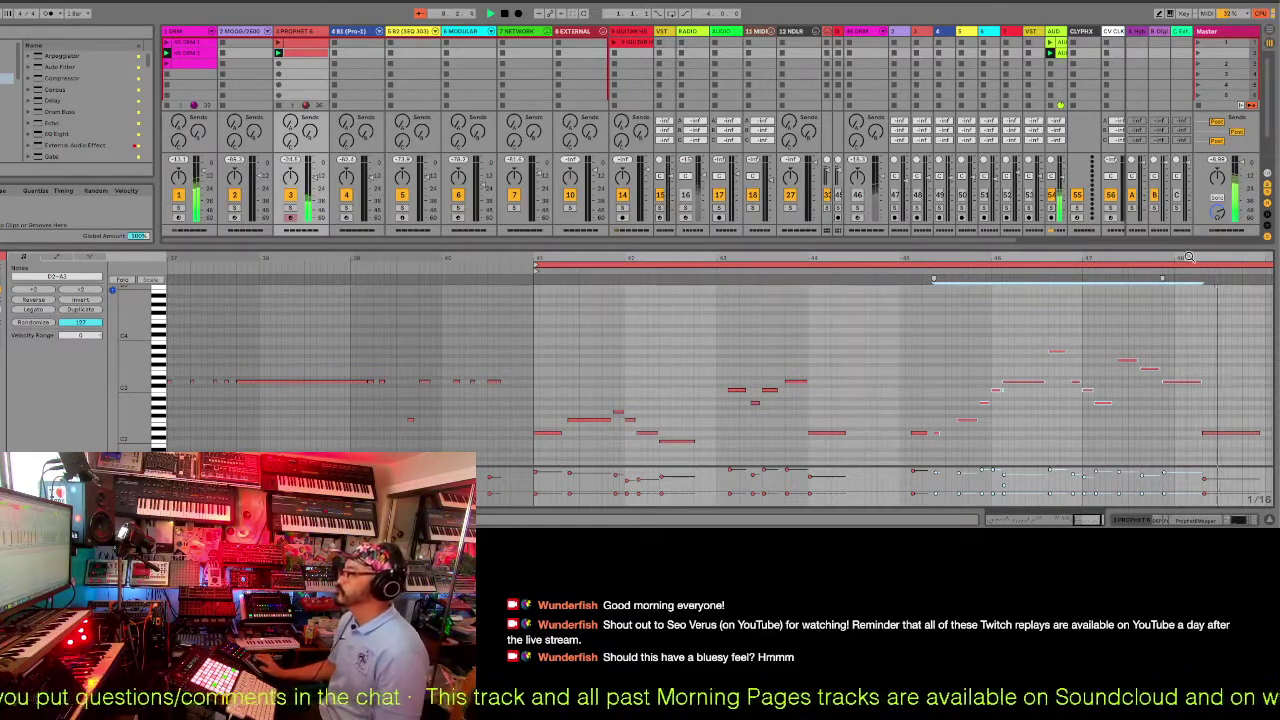
# Nudge the clip's final D2 note slightly later and try it one octave lower.
pyautogui.click(1150, 438)
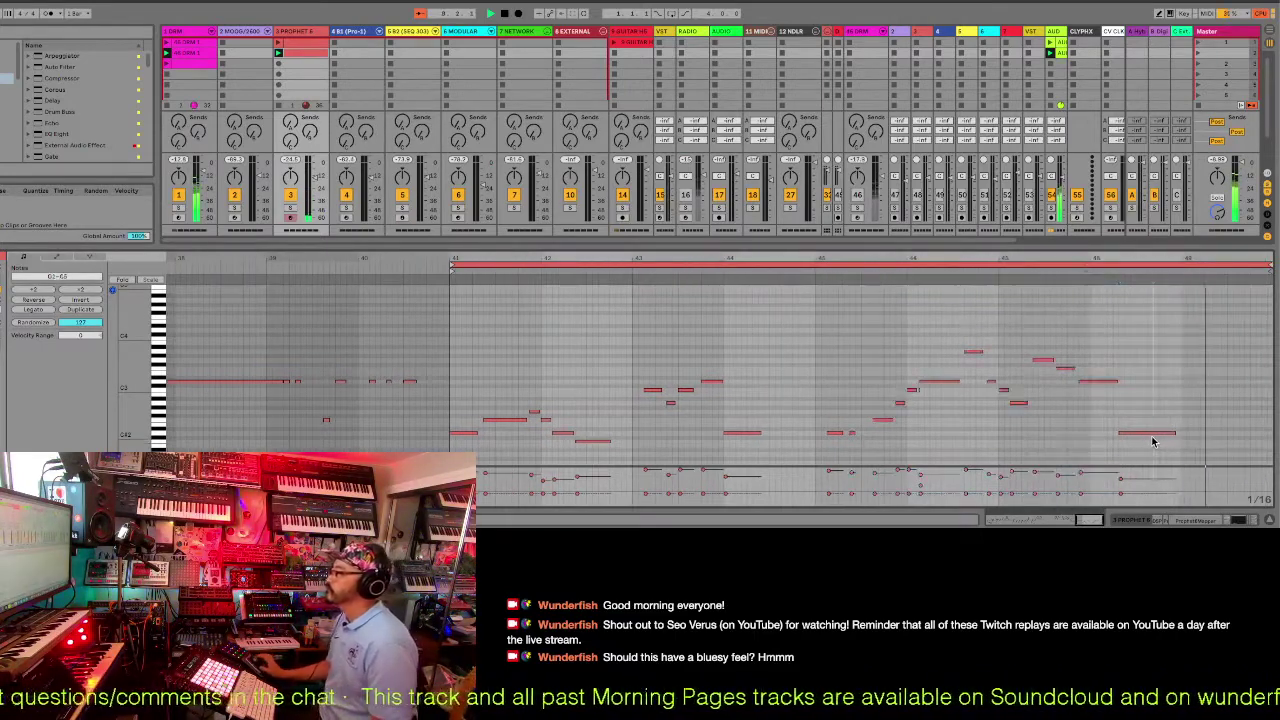
pyautogui.click(1150, 433)
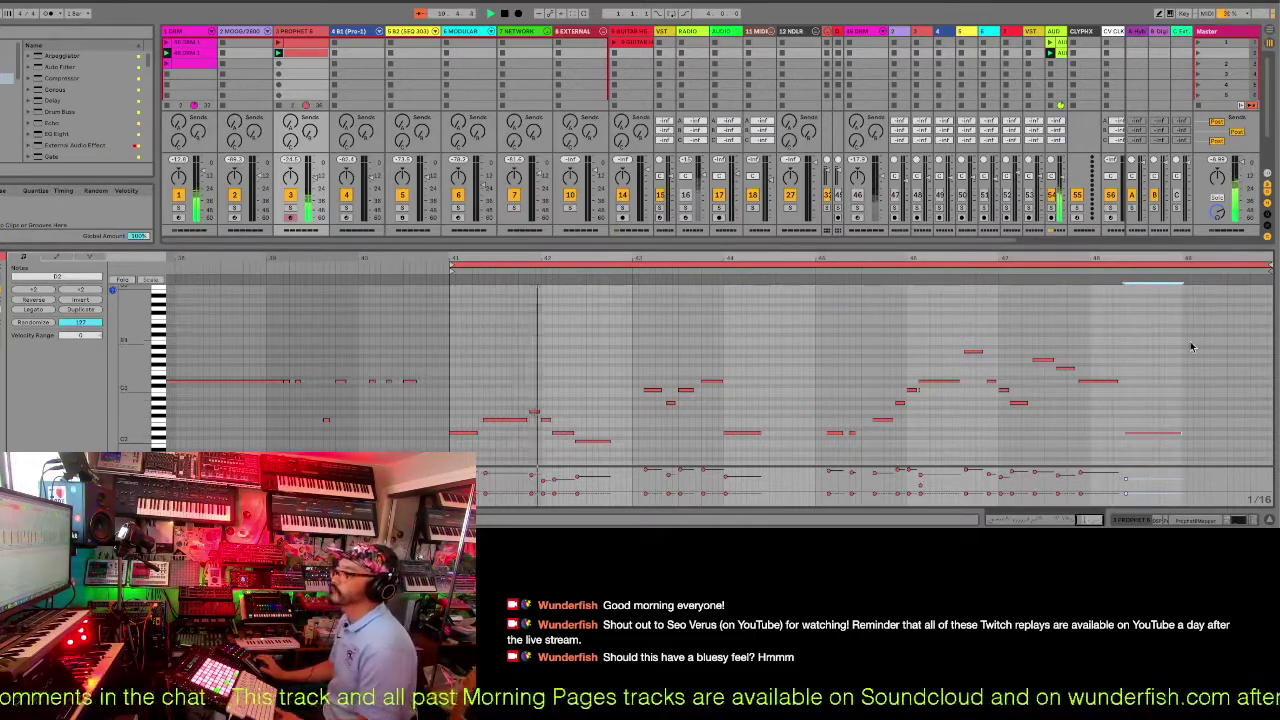
pyautogui.scroll(-1, 1191, 347)
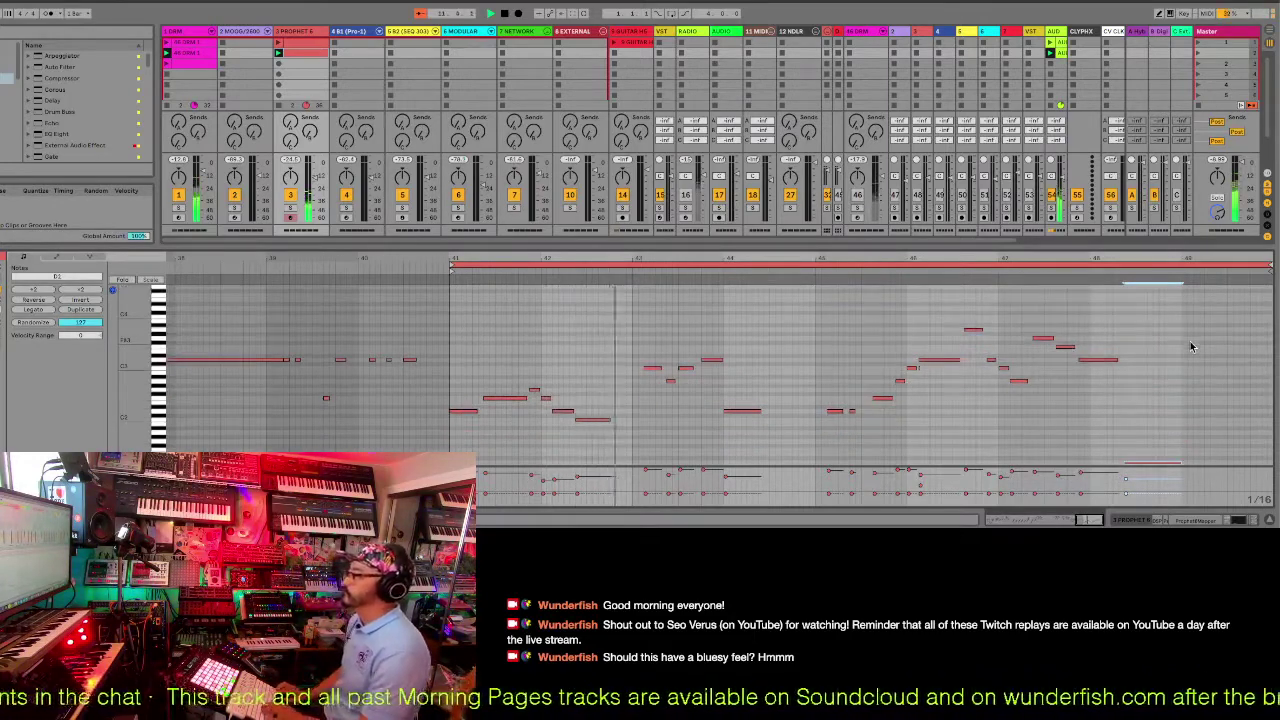
pyautogui.hotkey('shift', 'Up')
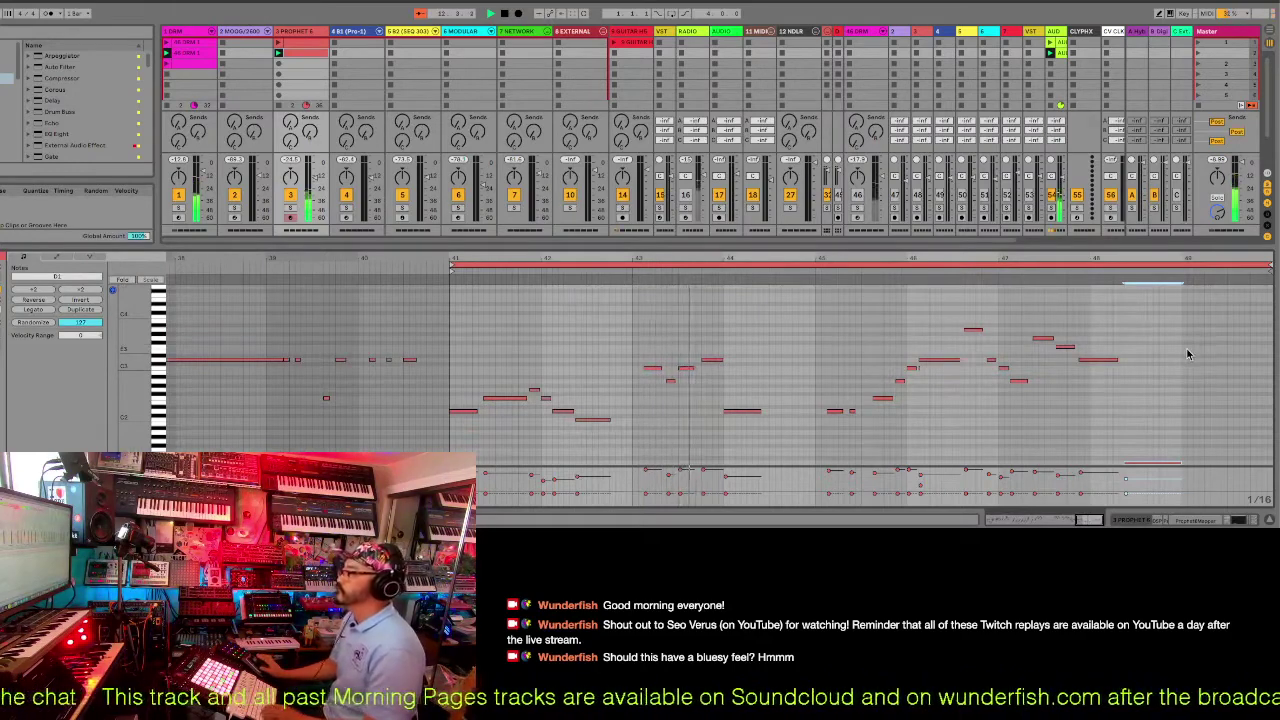
# Add a D1 note below the second half of the final D2 note and lengthen it past the start of bar 49.
pyautogui.click(1162, 426)
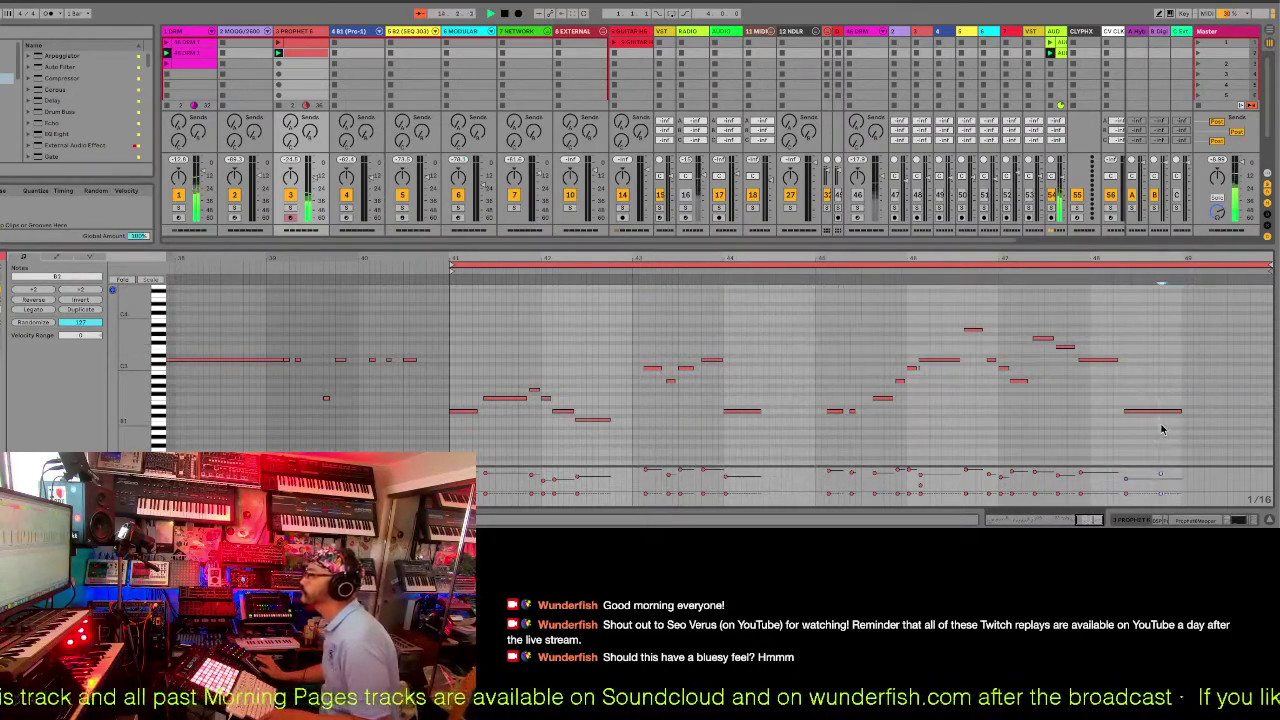
pyautogui.scroll(-1, 1200, 433)
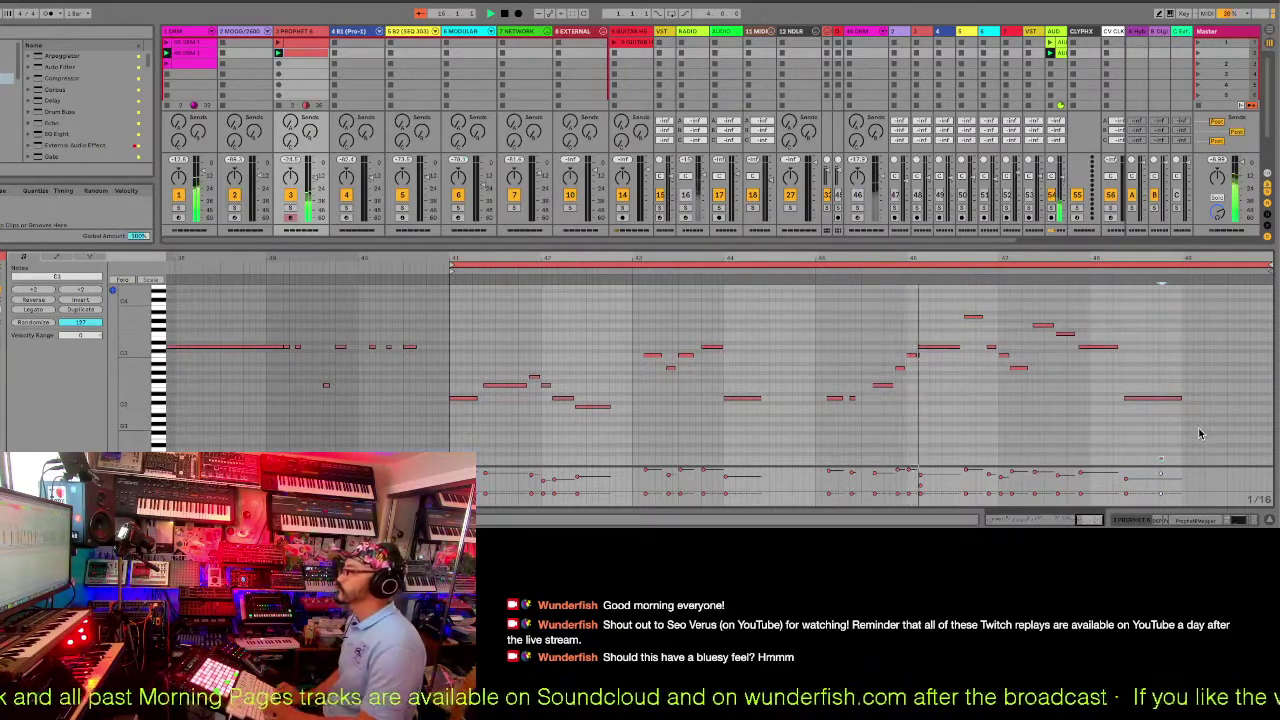
pyautogui.hotkey('shift', 'Right')
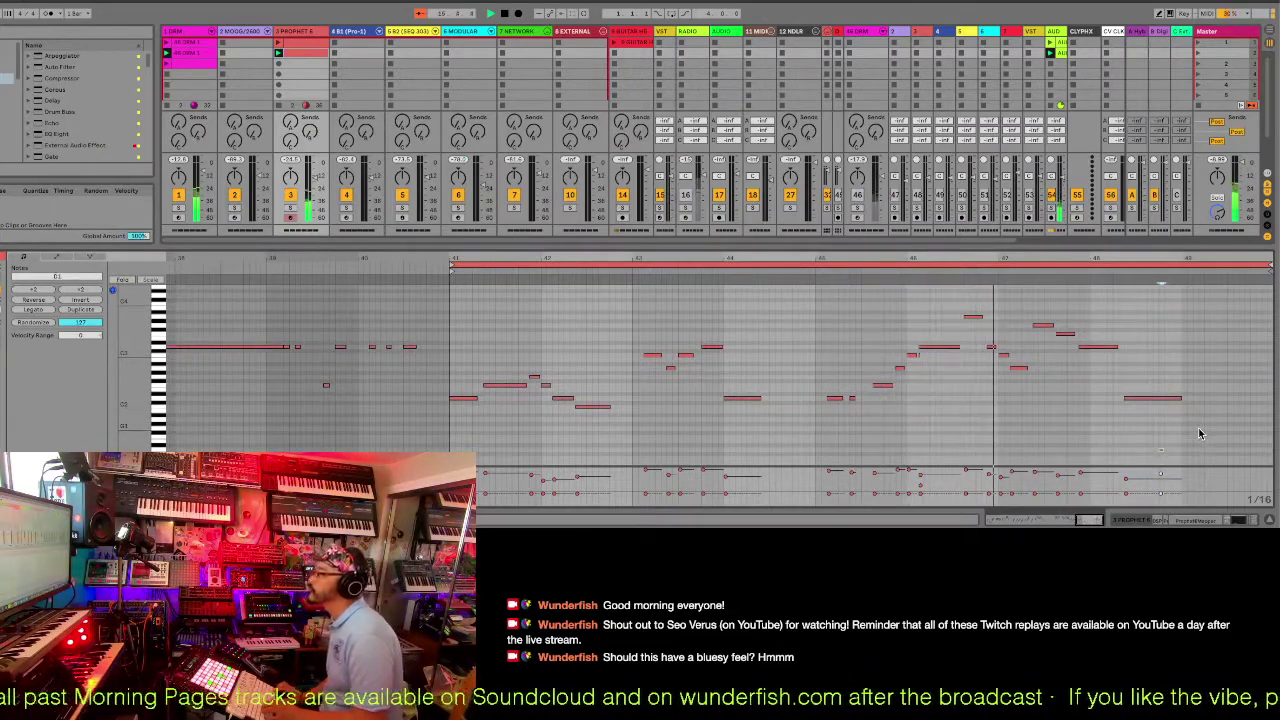
pyautogui.hotkey('shift', 'Right')
pyautogui.hotkey('shift', 'Right')
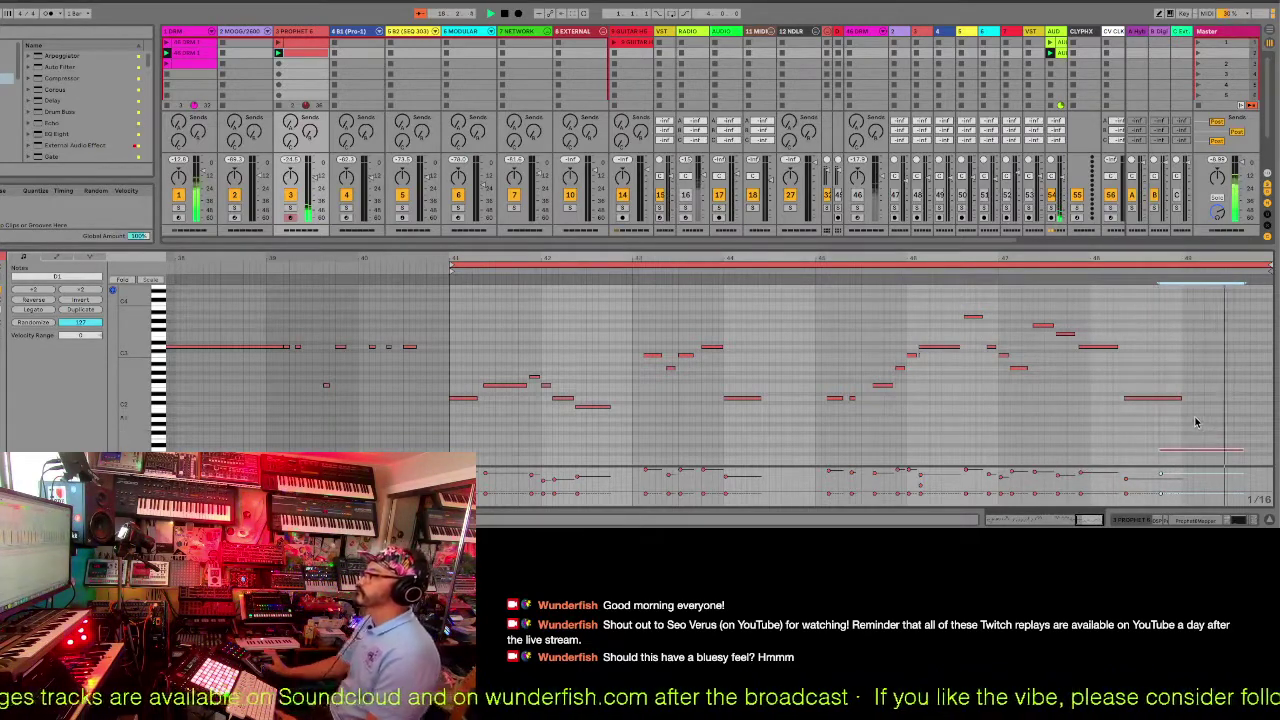
# Shorten the final D2 note so it ends where the new D1 note begins.
pyautogui.click(1178, 399)
pyautogui.hotkey('shift', 'Left')
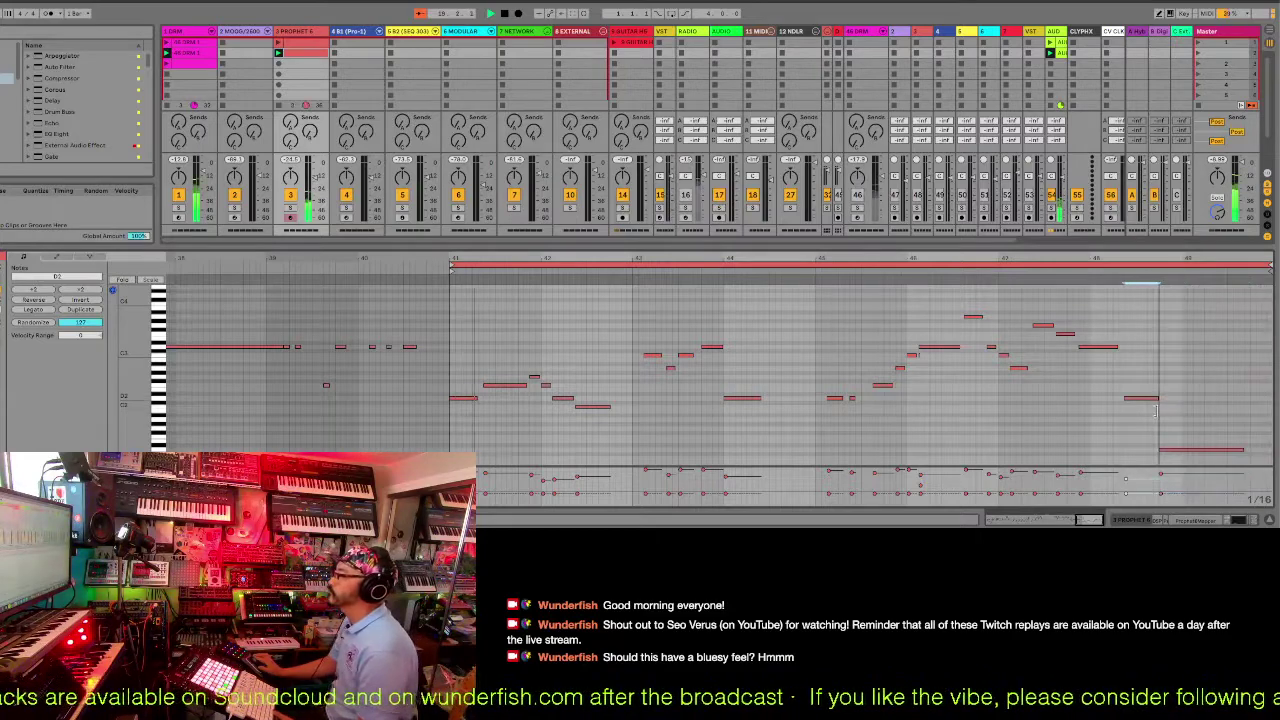
pyautogui.click(1190, 450)
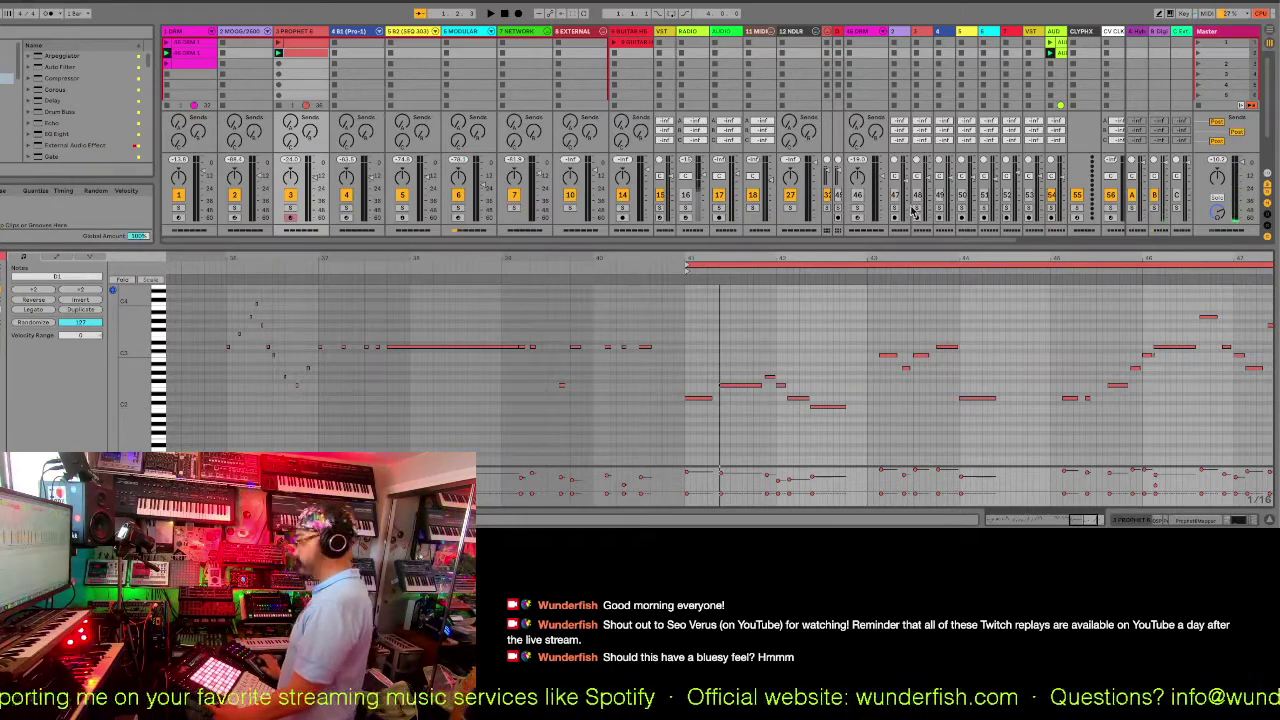
# Record a take into the first slot of audio track 48 and stop the PROPHET 6 clip, with the MIC track's devices shown.
pyautogui.click(915, 47)
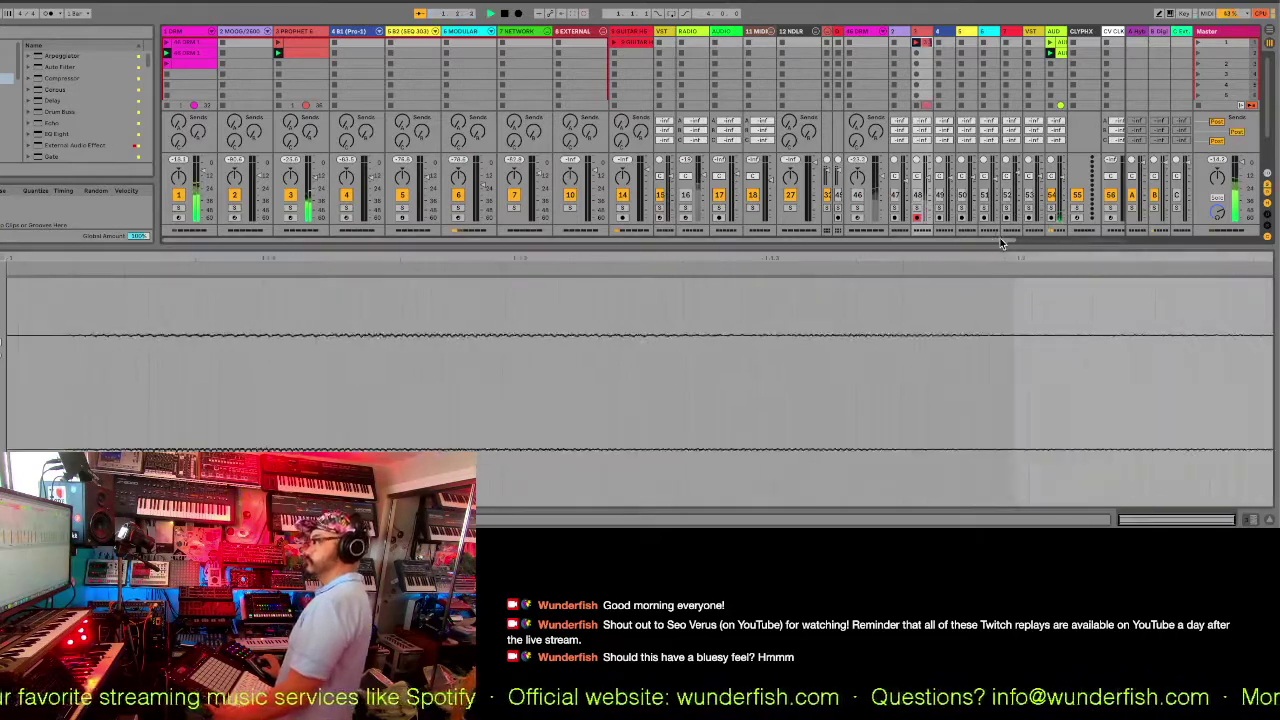
pyautogui.moveTo(1000, 240); pyautogui.dragTo(1140, 241)
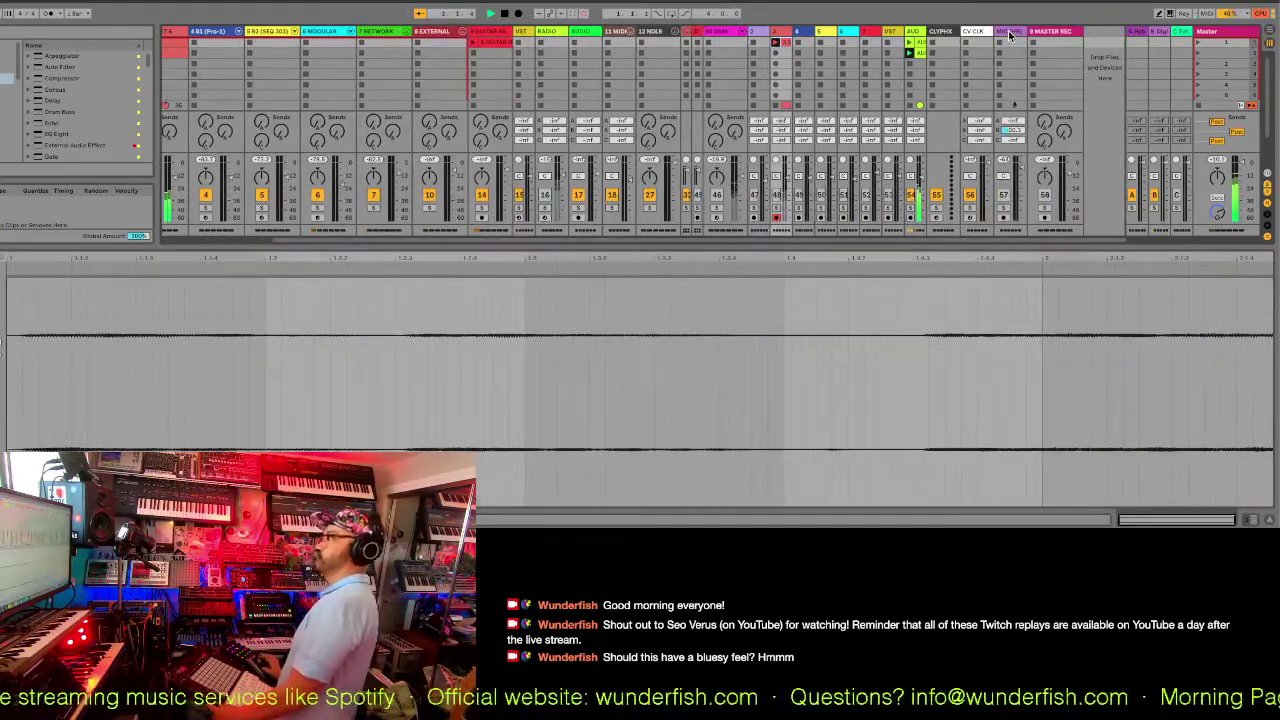
pyautogui.click(1010, 33)
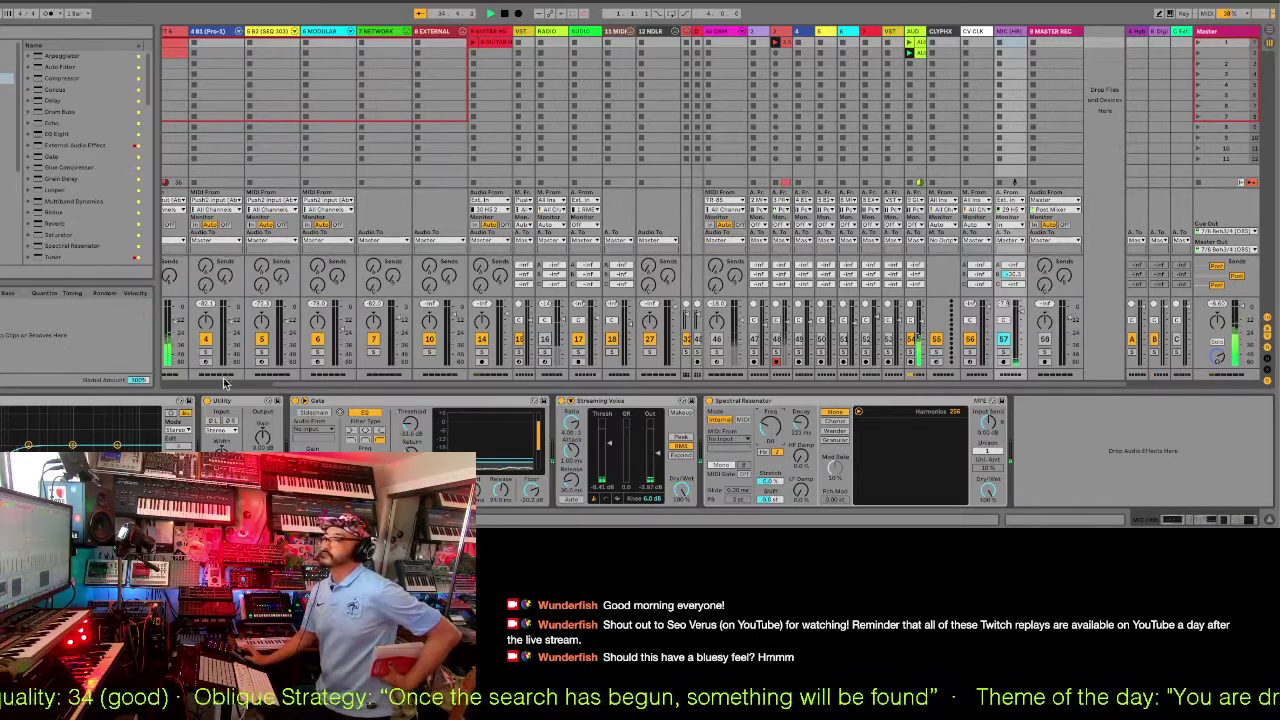
pyautogui.hscroll(-3, 225, 388)
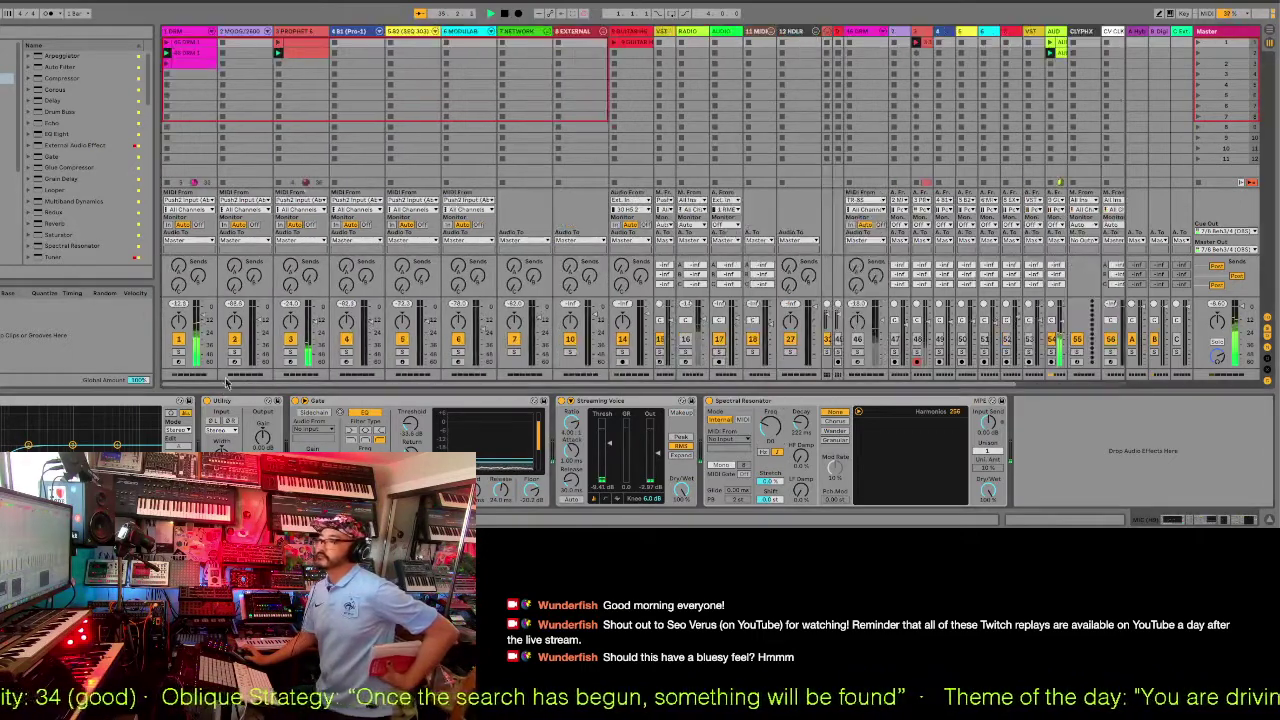
pyautogui.click(281, 183)
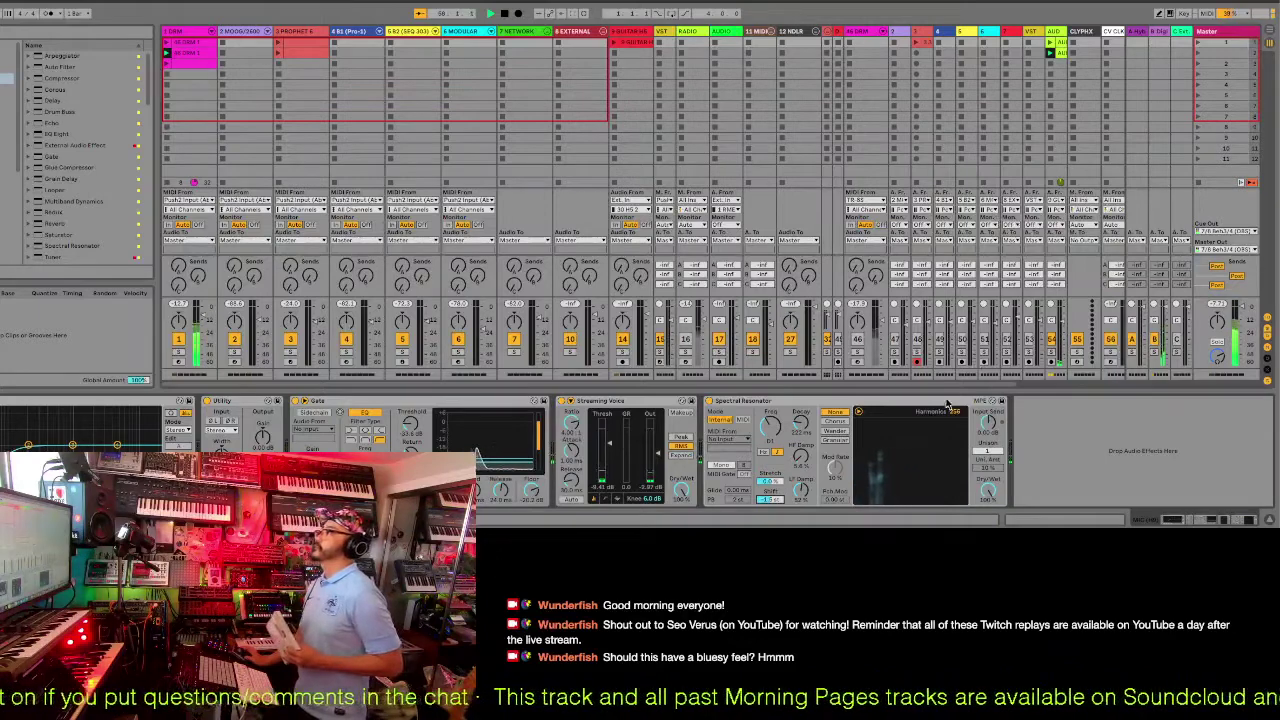
# Arm the MIC track, record a vocal take into its first slot and open the recorded clip.
pyautogui.moveTo(952, 390); pyautogui.dragTo(1072, 391)
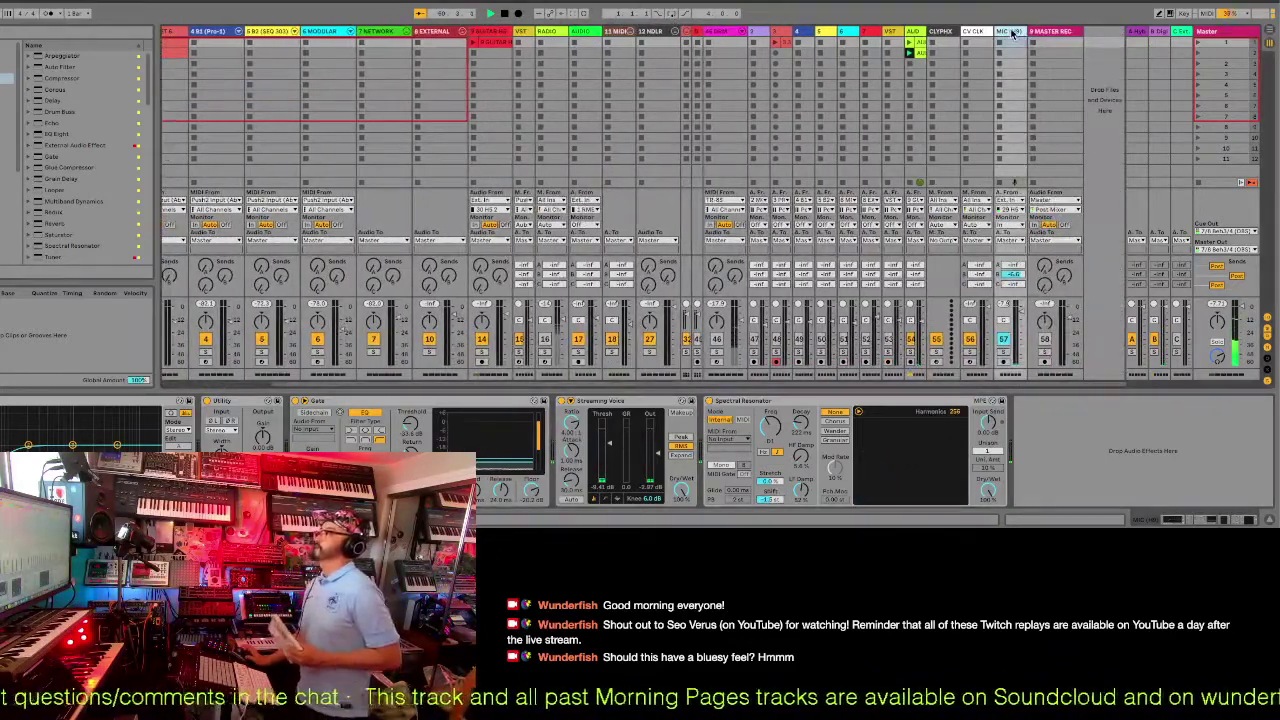
pyautogui.click(1004, 363)
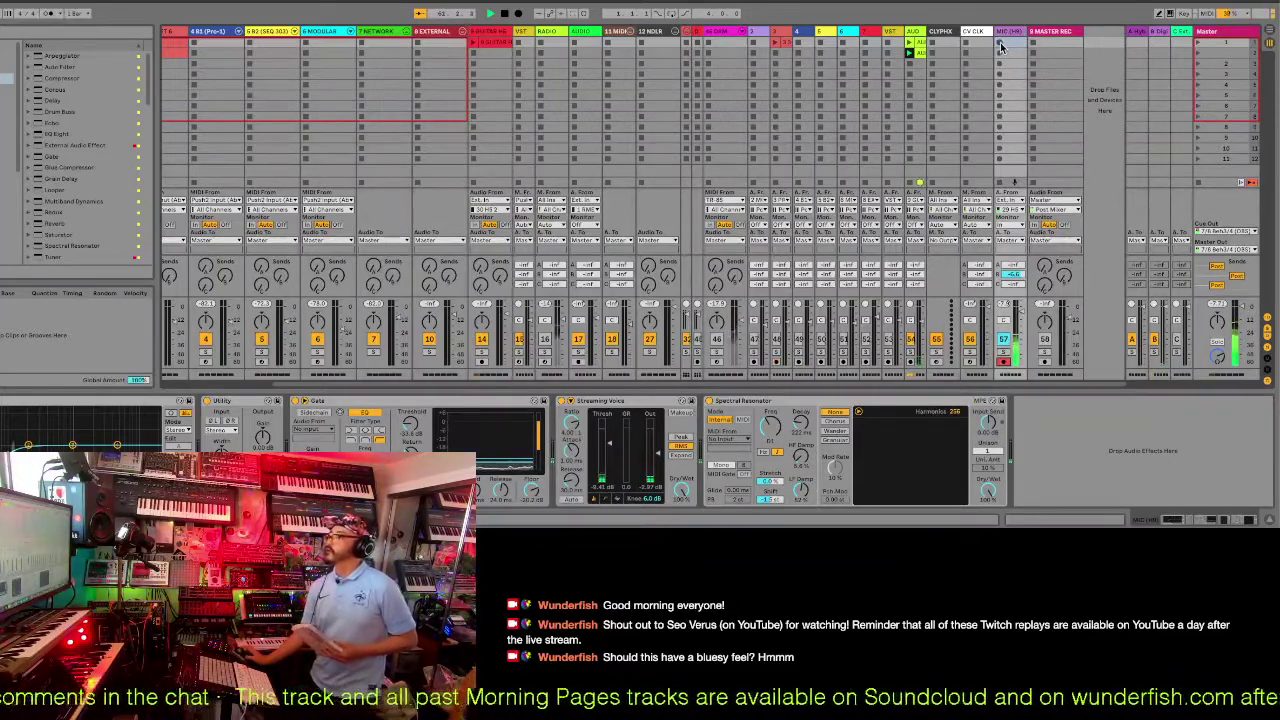
pyautogui.click(1000, 46)
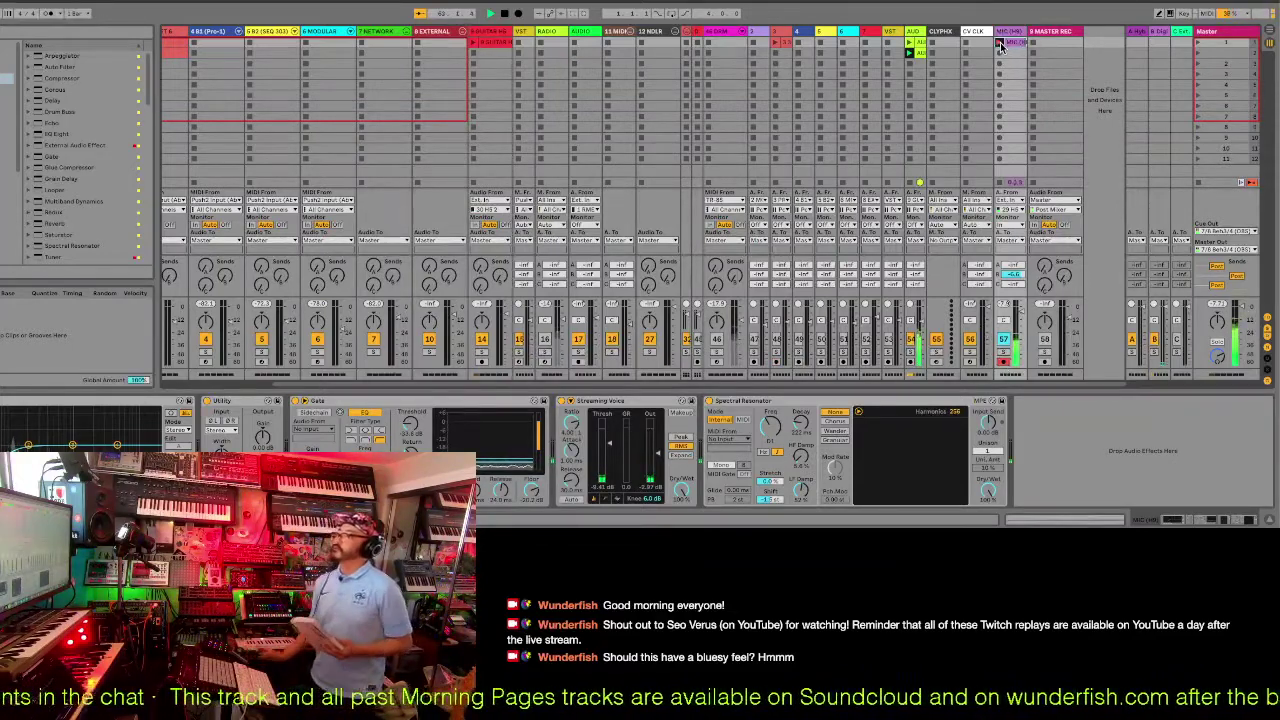
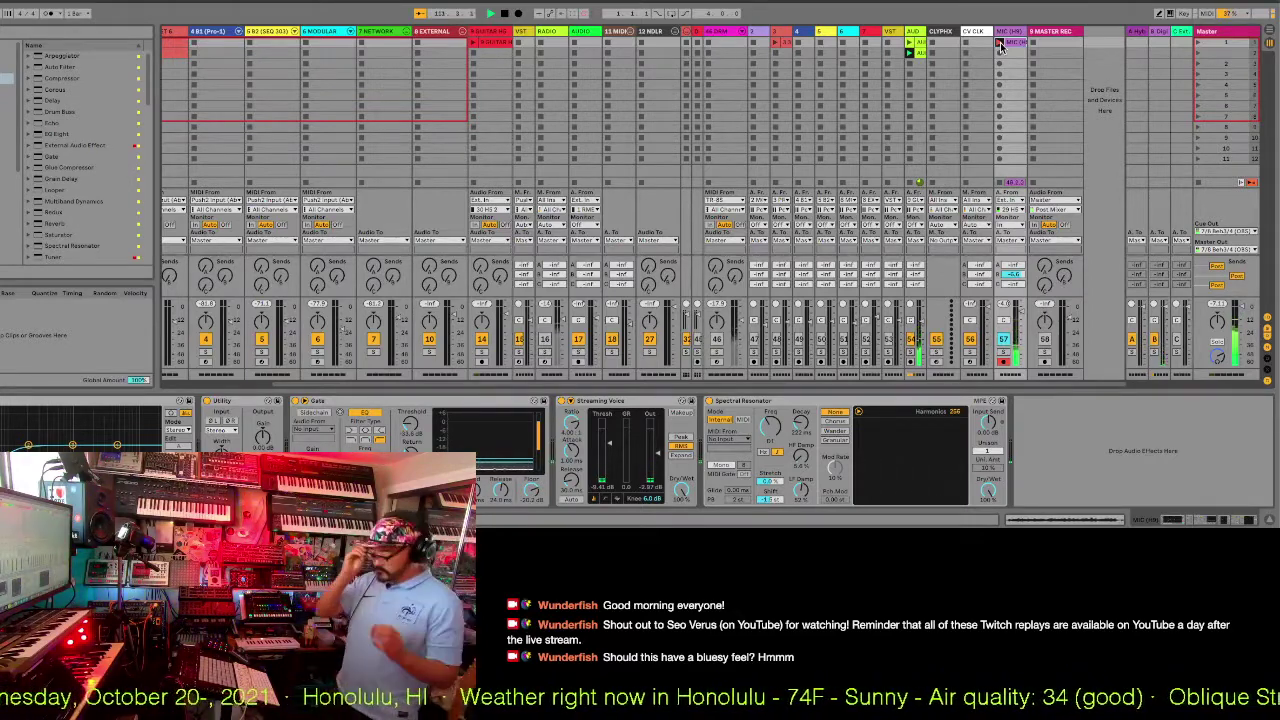
pyautogui.click(999, 43)
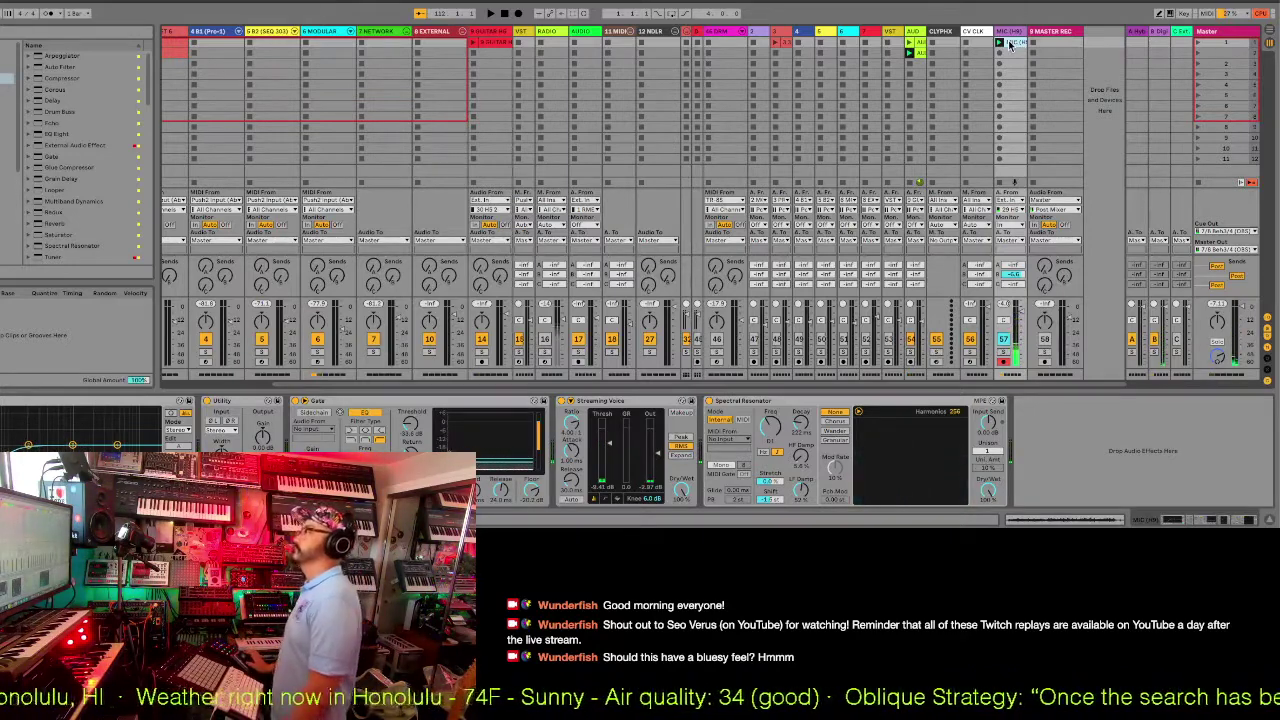
pyautogui.click(1012, 45)
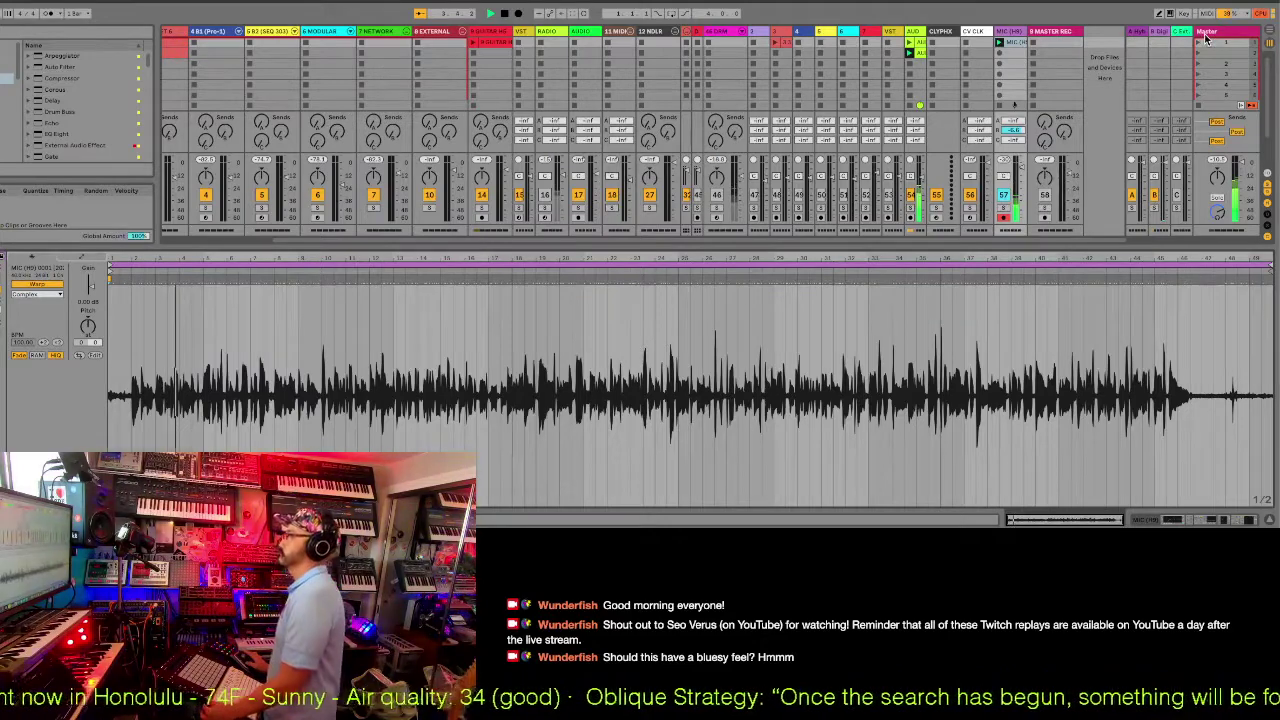
# Show the MIC track's devices and change its monitoring mode to hear the recorded clip.
pyautogui.hotkey('shift', 'Tab')
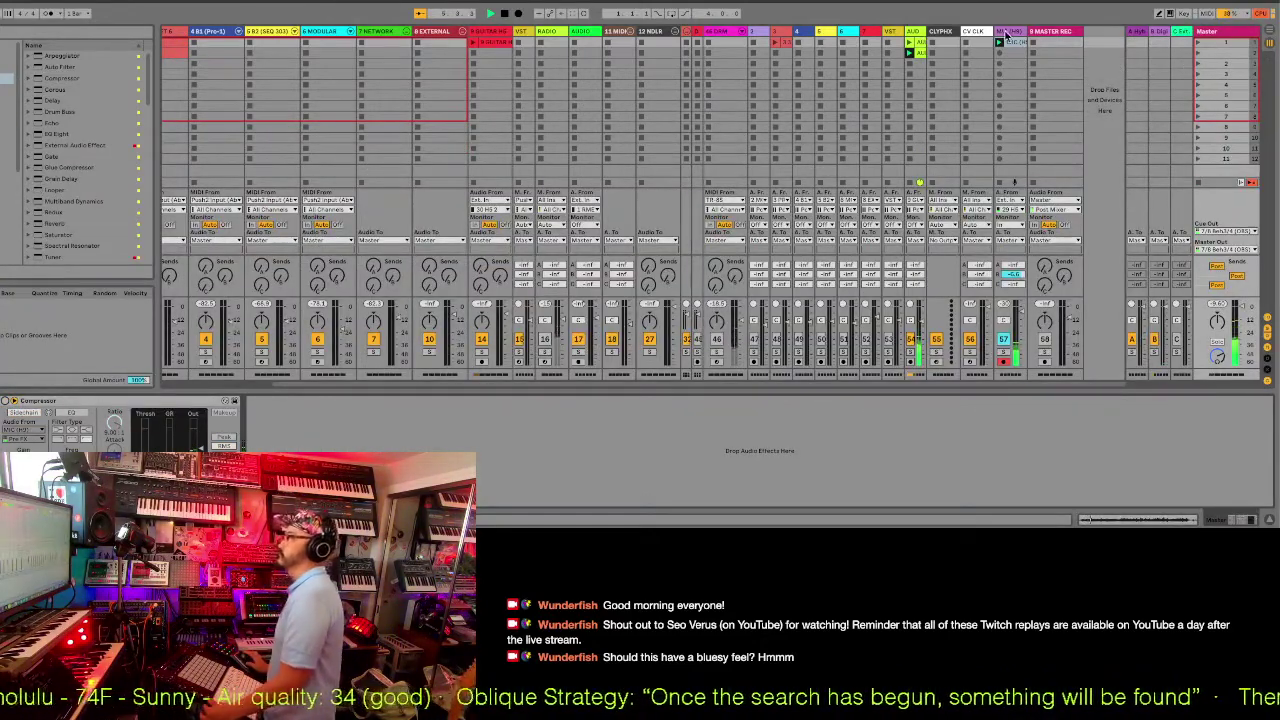
pyautogui.click(1008, 32)
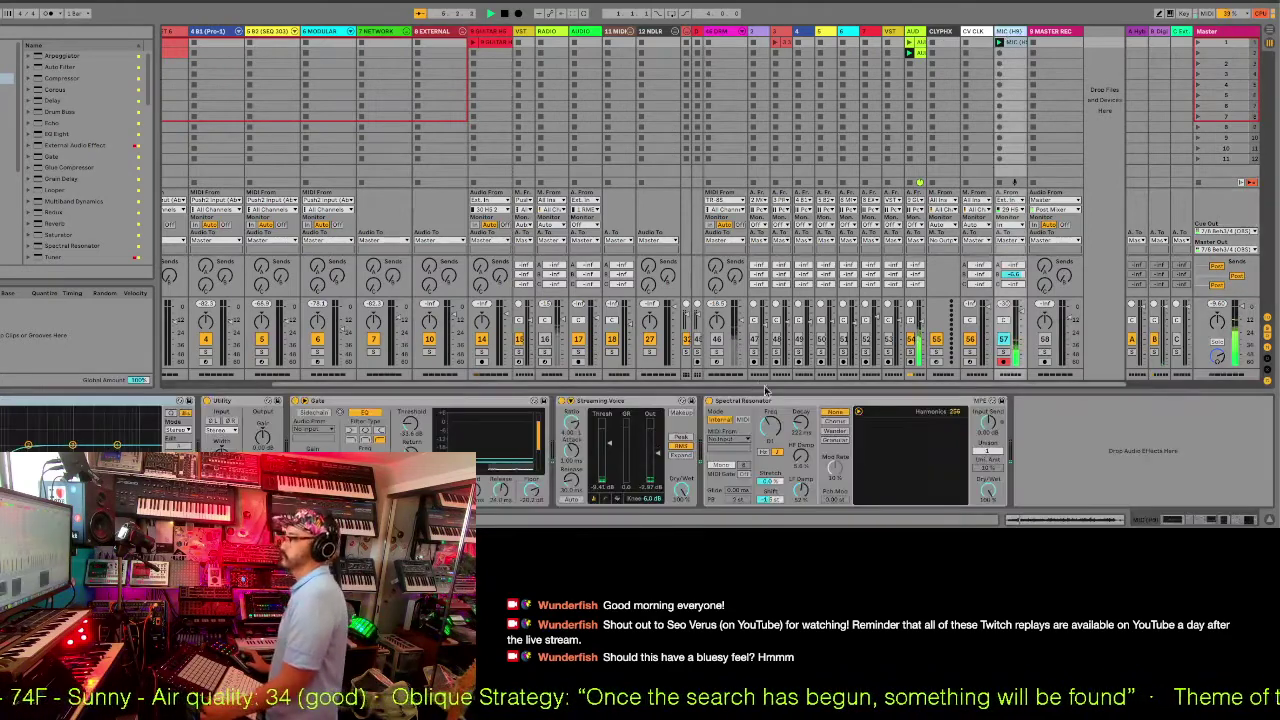
pyautogui.click(1008, 225)
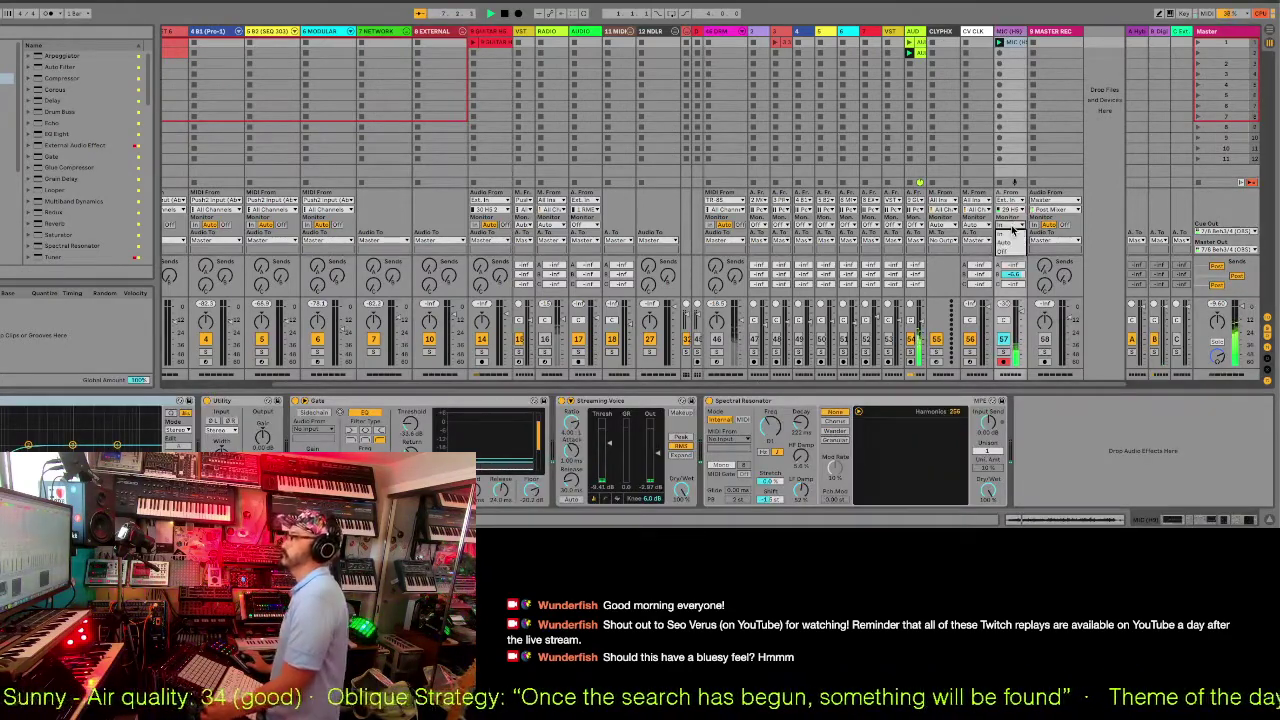
pyautogui.click(1010, 234)
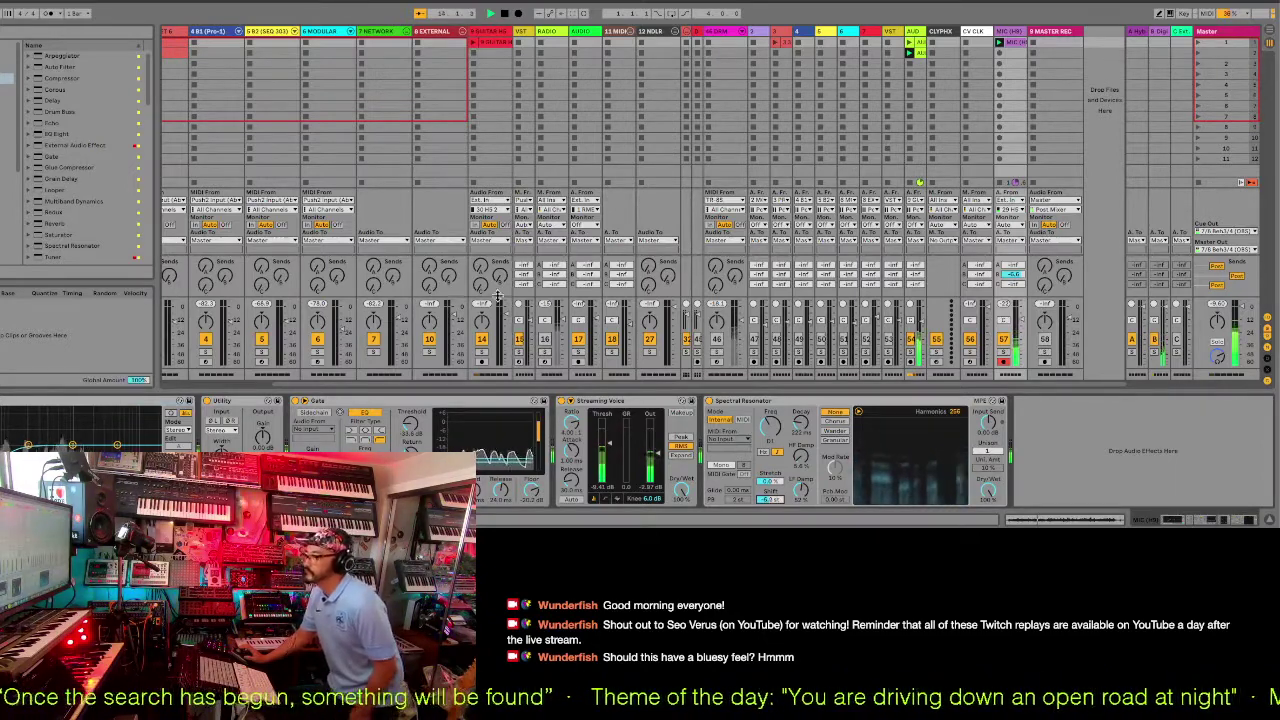
# Raise the MIC clip's gain slightly and place a warp marker where the voice starts near bar 2.
pyautogui.doubleClick(1004, 44)
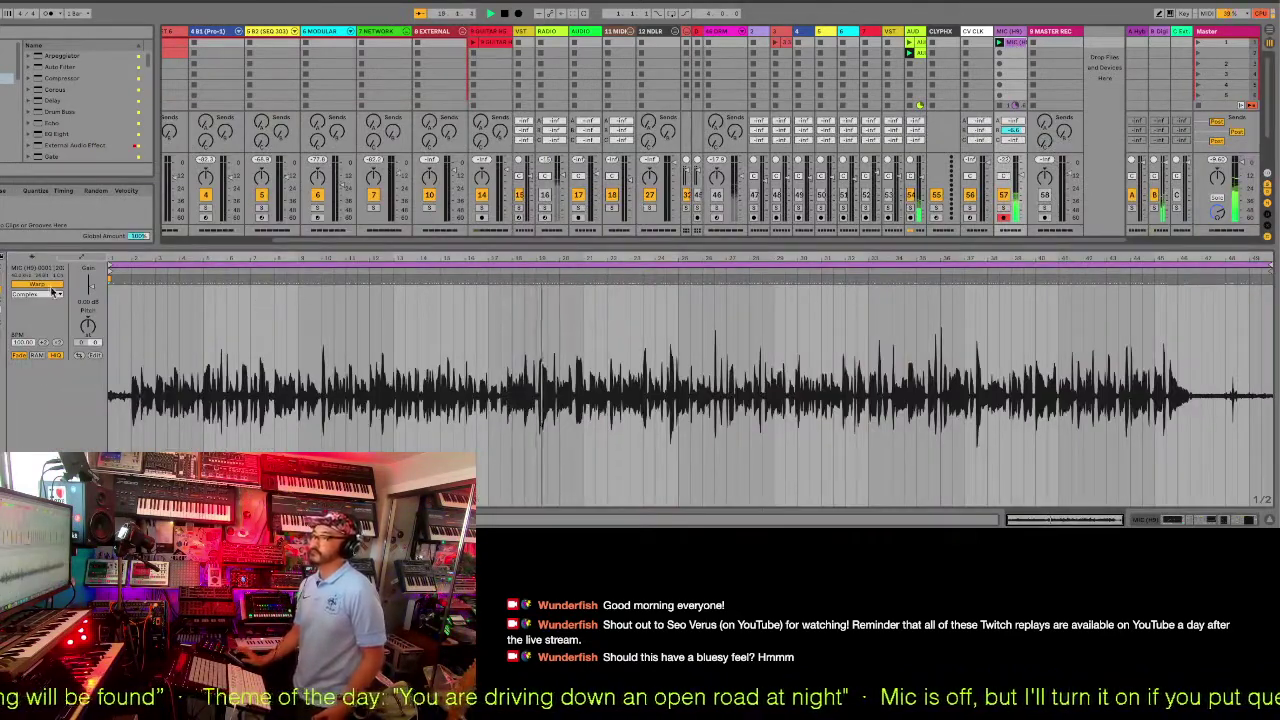
pyautogui.moveTo(90, 290); pyautogui.dragTo(91, 285)
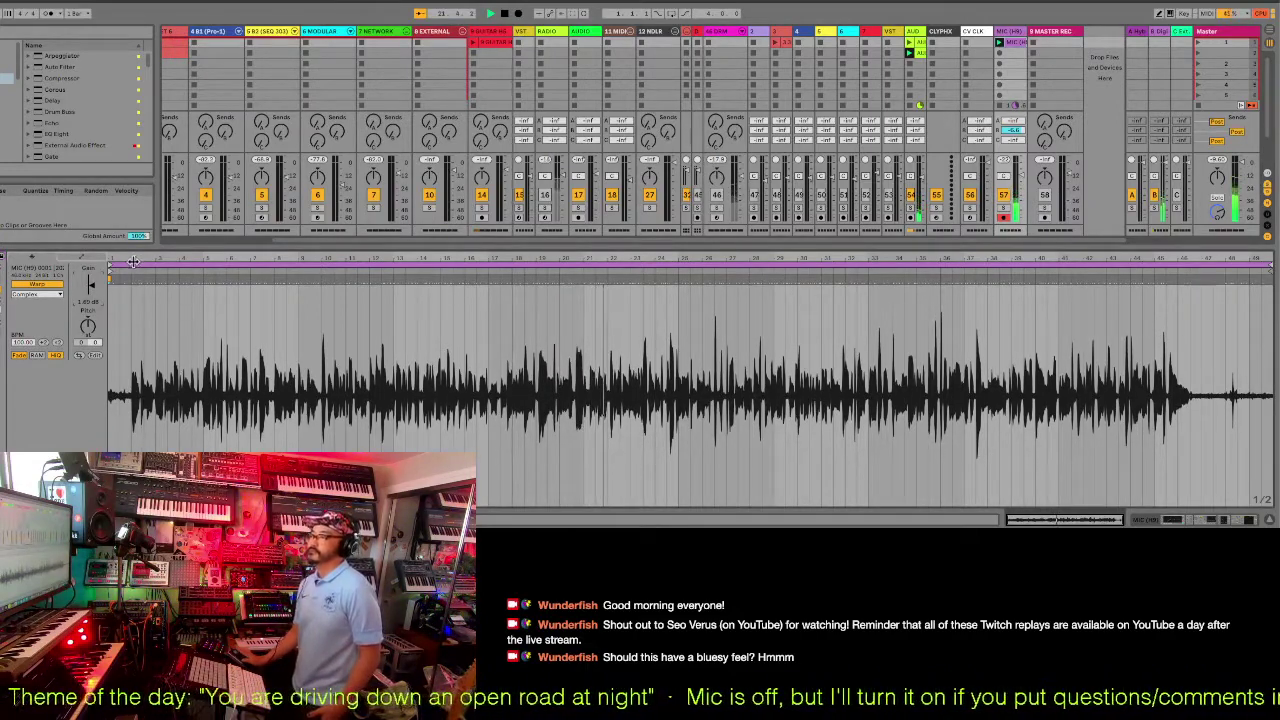
pyautogui.click(131, 261)
pyautogui.moveTo(131, 261); pyautogui.dragTo(153, 300)
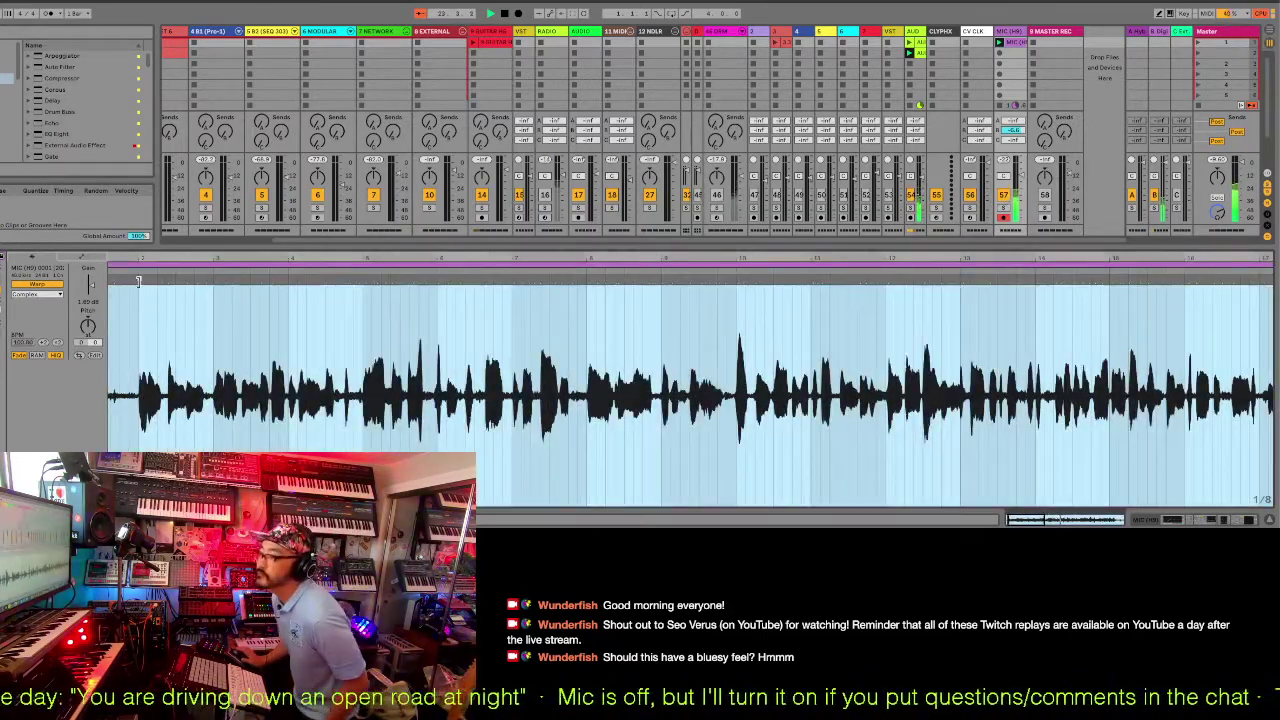
pyautogui.click(139, 281)
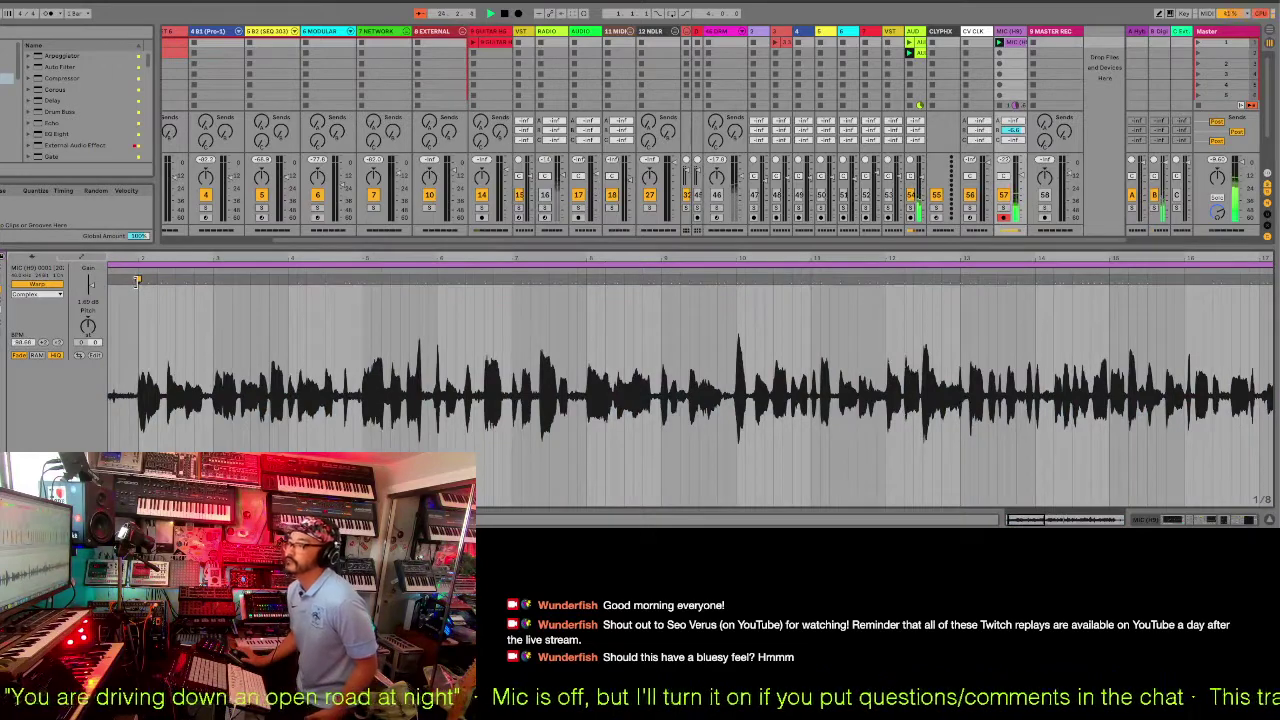
# Warp the MIC clip from the marker where the voice starts, using Warp From Here, and show the whole clip.
pyautogui.rightClick(139, 280)
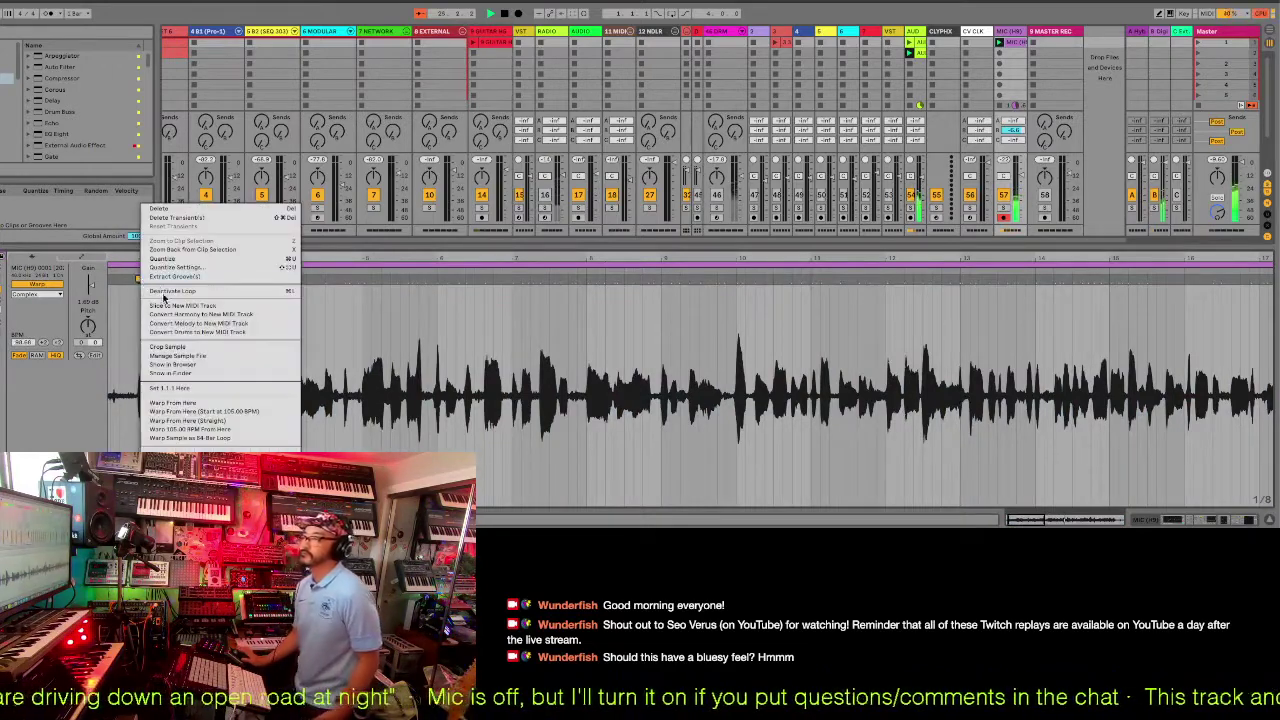
pyautogui.click(202, 404)
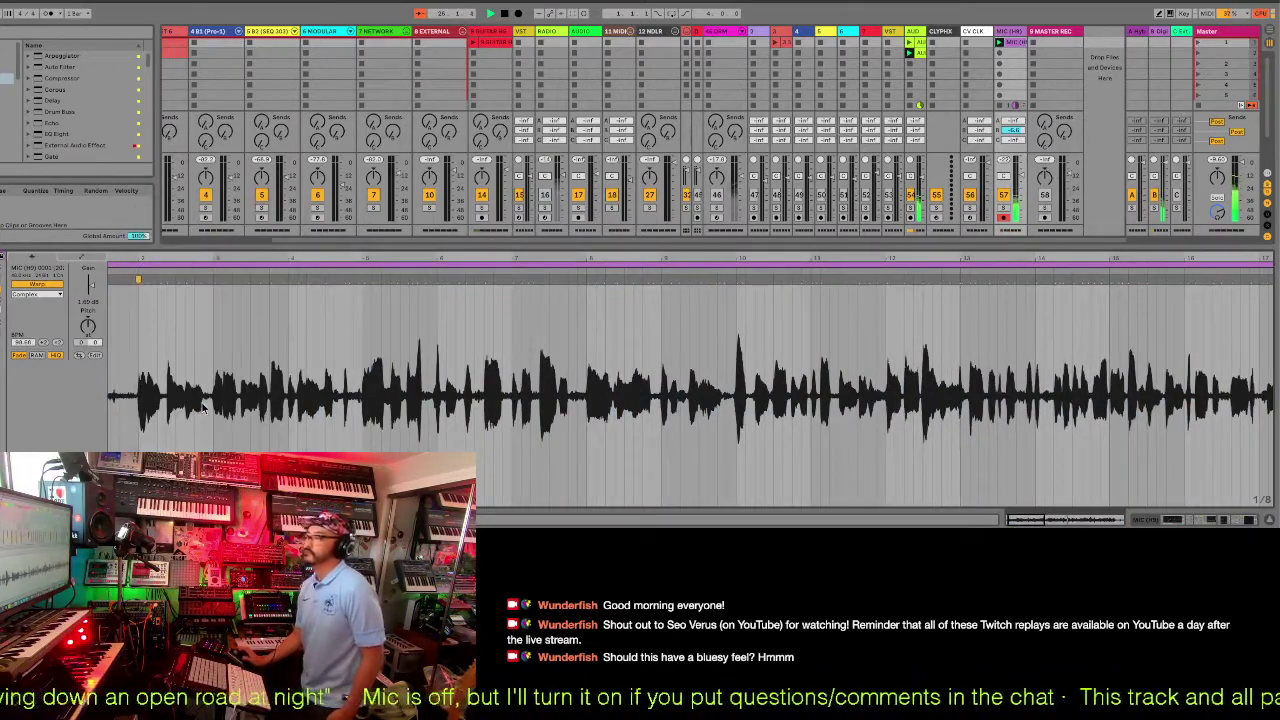
pyautogui.moveTo(408, 260); pyautogui.dragTo(219, 259)
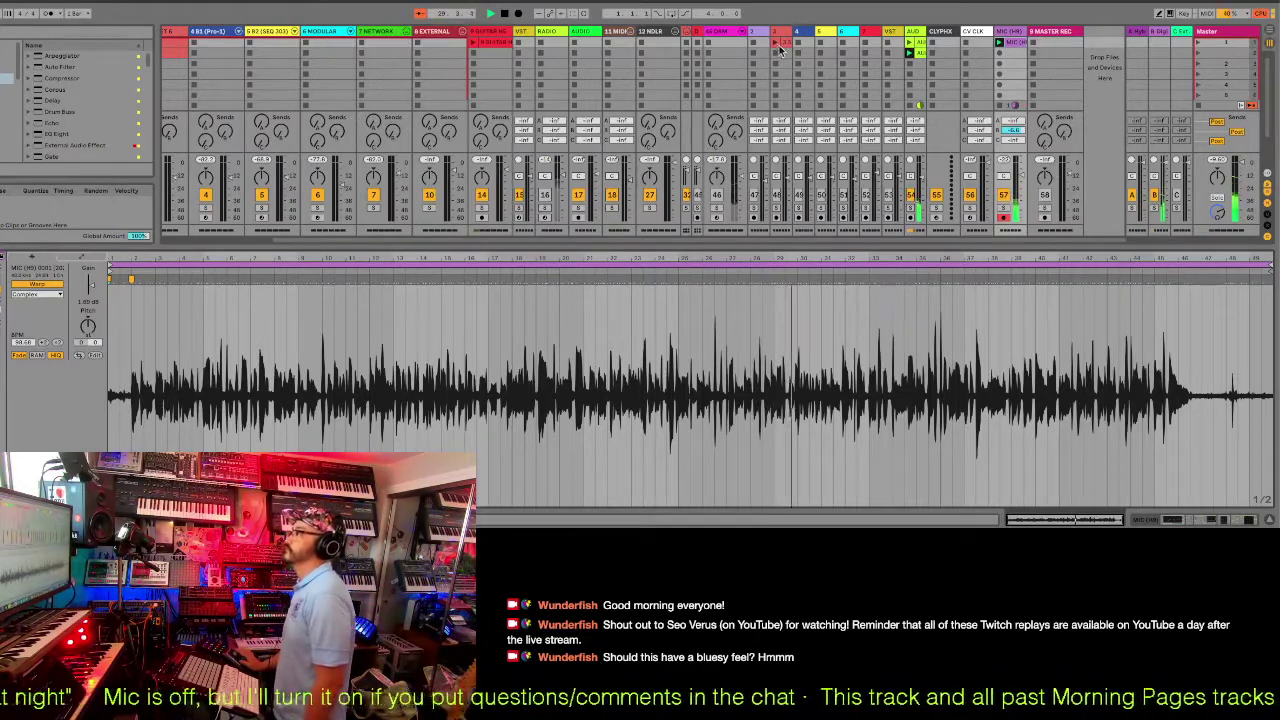
# Turn track 48 on and play its recorded clip, showing the clip's full length.
pyautogui.click(776, 193)
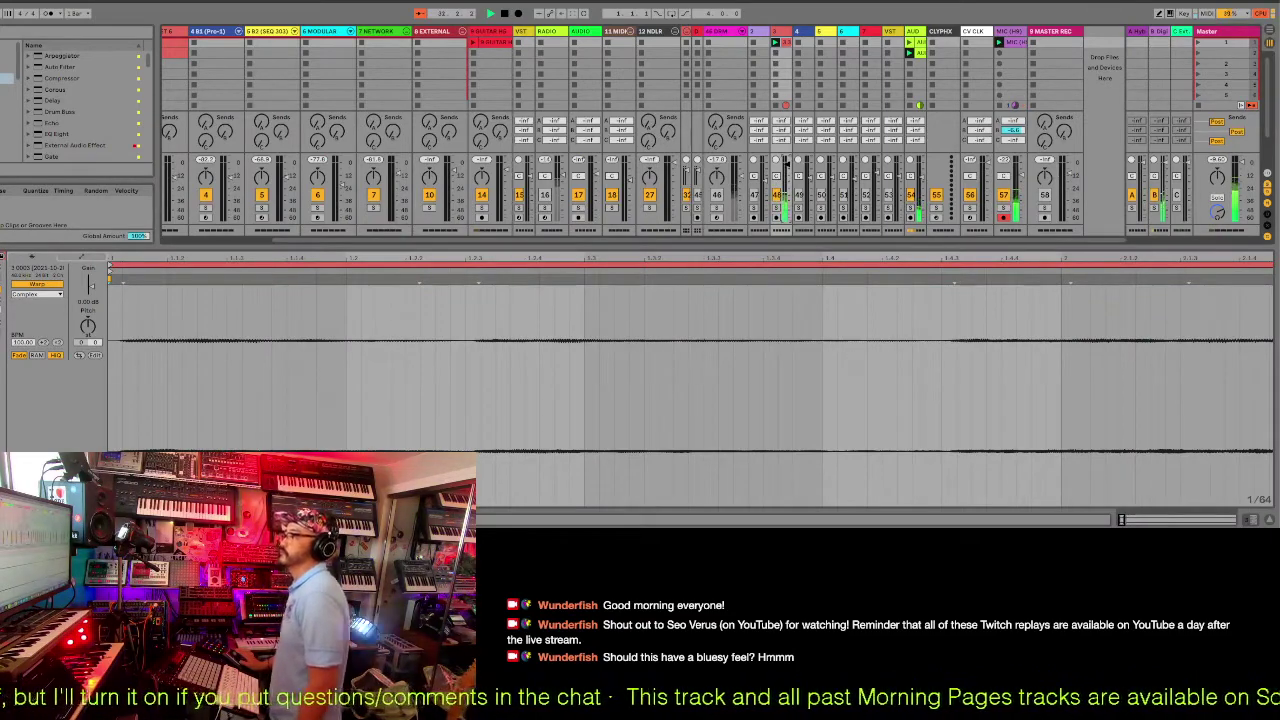
pyautogui.doubleClick(788, 262)
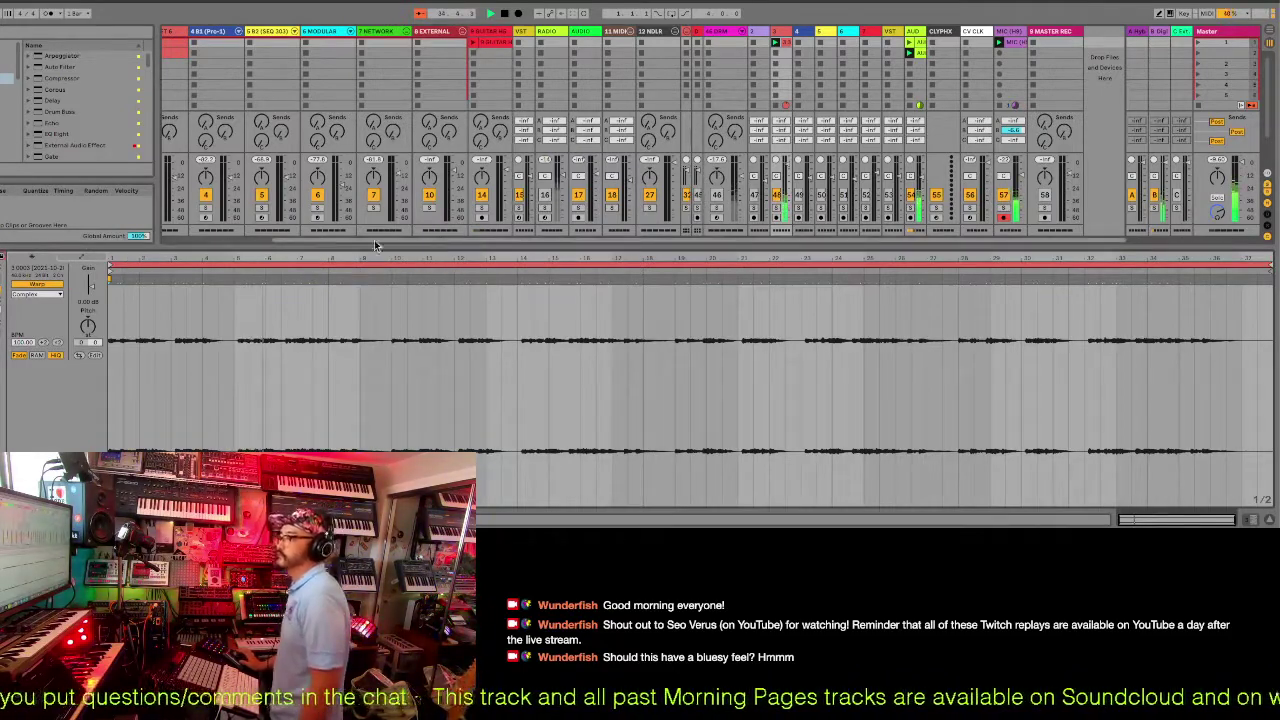
# Select the MOOG/2600 track and arm it for recording.
pyautogui.moveTo(374, 240); pyautogui.dragTo(315, 237)
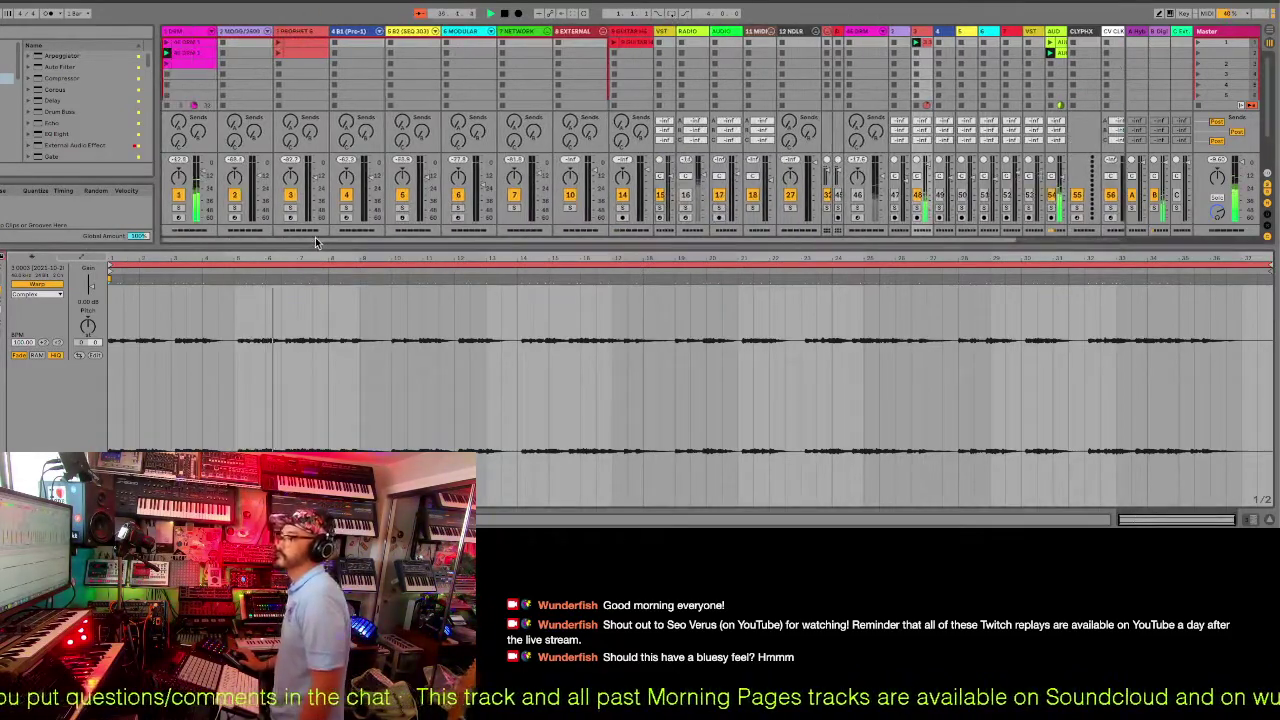
pyautogui.click(242, 33)
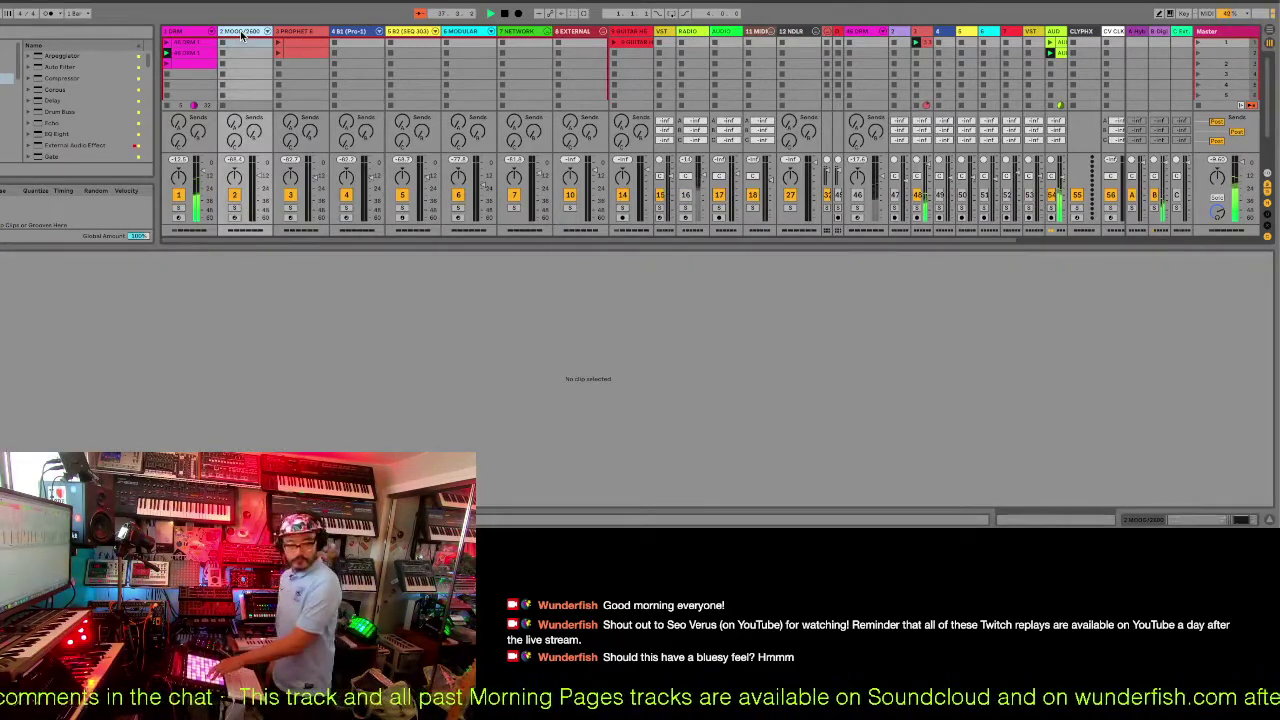
pyautogui.click(233, 217)
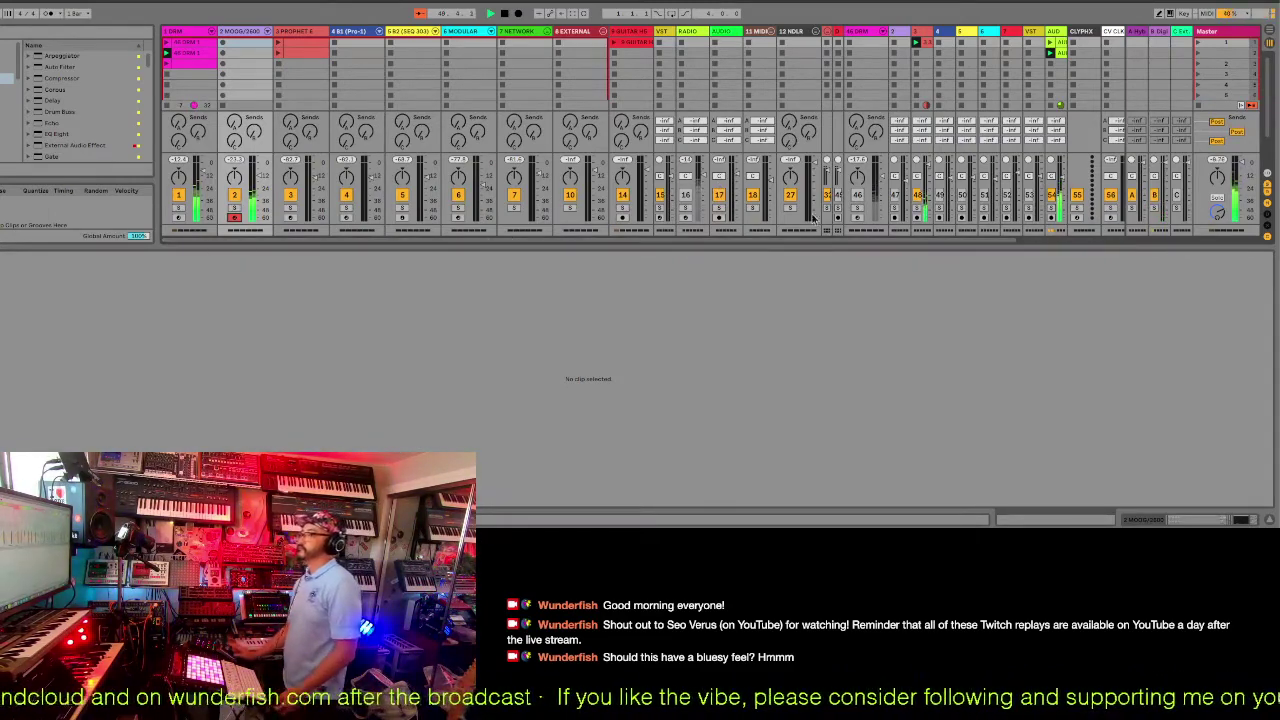
# Arm track 4, the Pro-1 track, and record a MIDI take into its first slot.
pyautogui.moveTo(1000, 239); pyautogui.dragTo(956, 232)
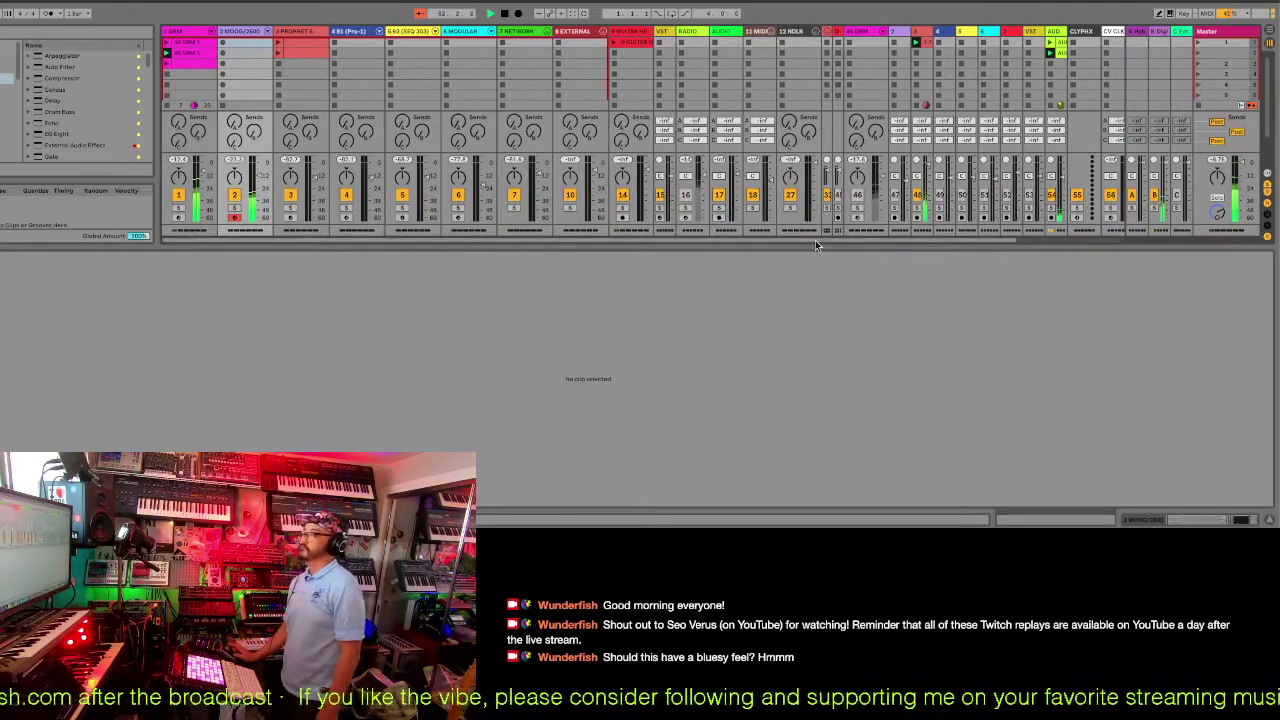
pyautogui.moveTo(815, 240); pyautogui.dragTo(972, 237)
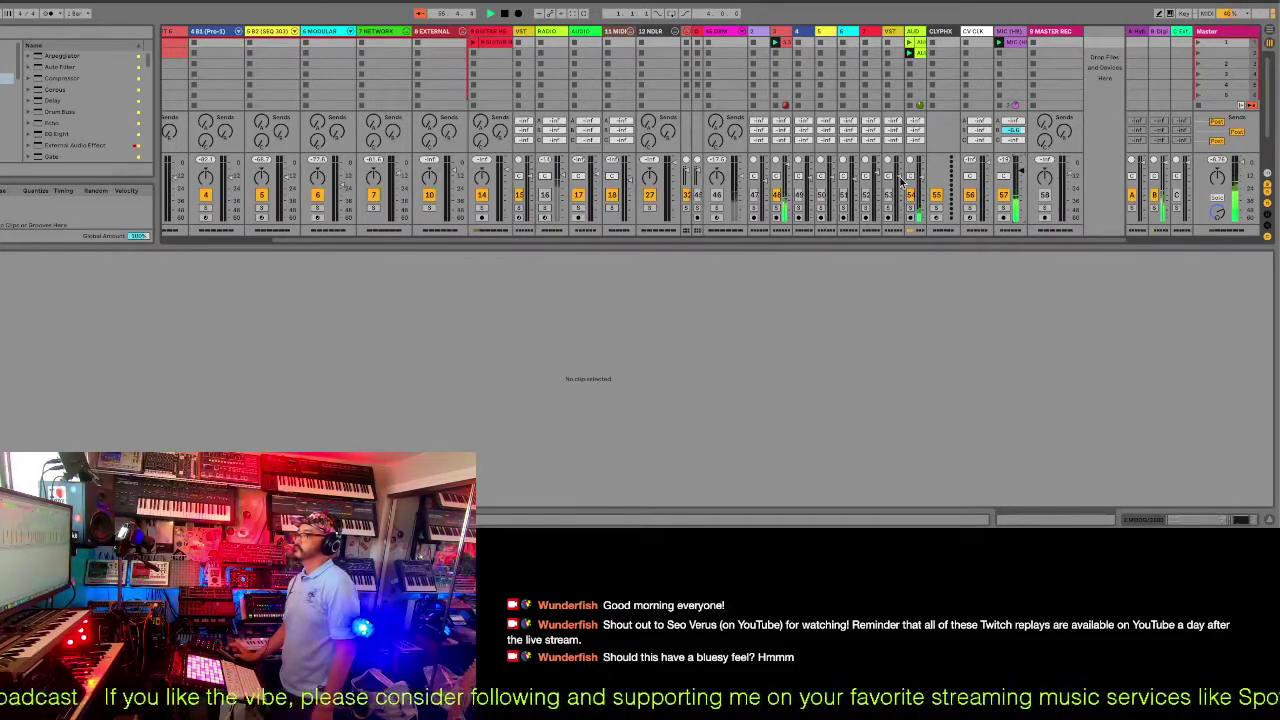
pyautogui.click(800, 37)
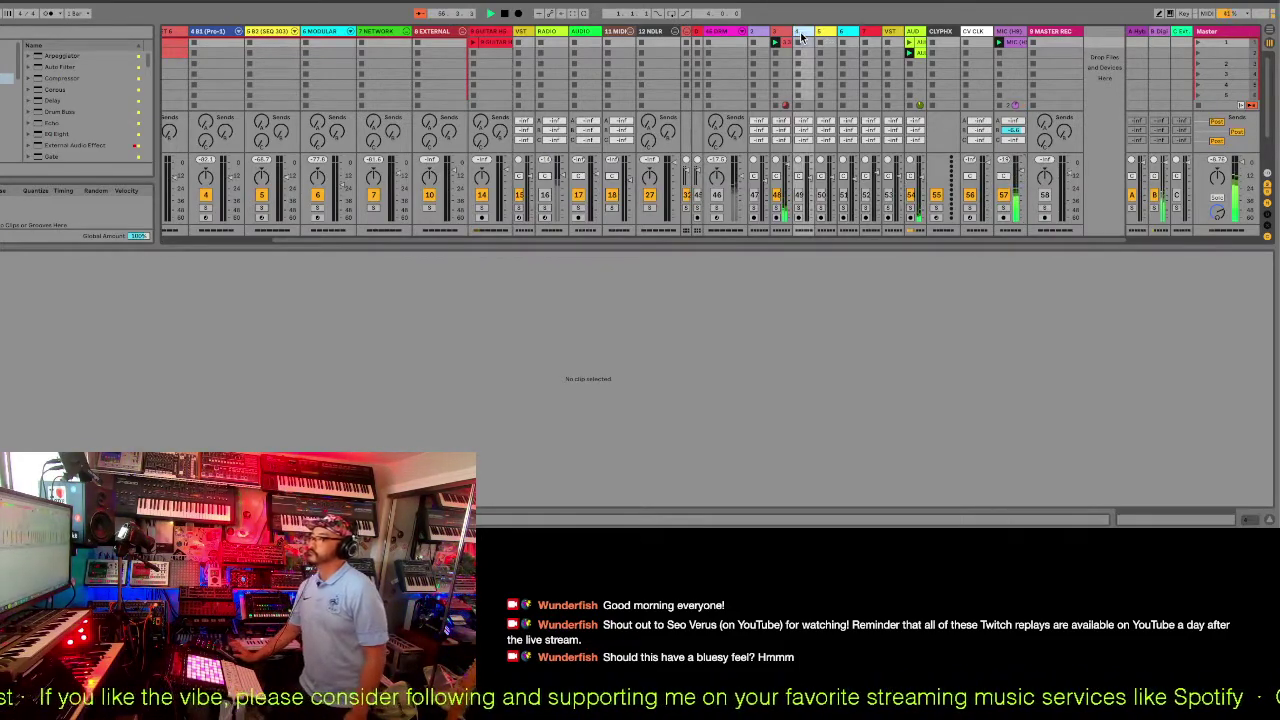
pyautogui.moveTo(710, 238); pyautogui.dragTo(612, 236)
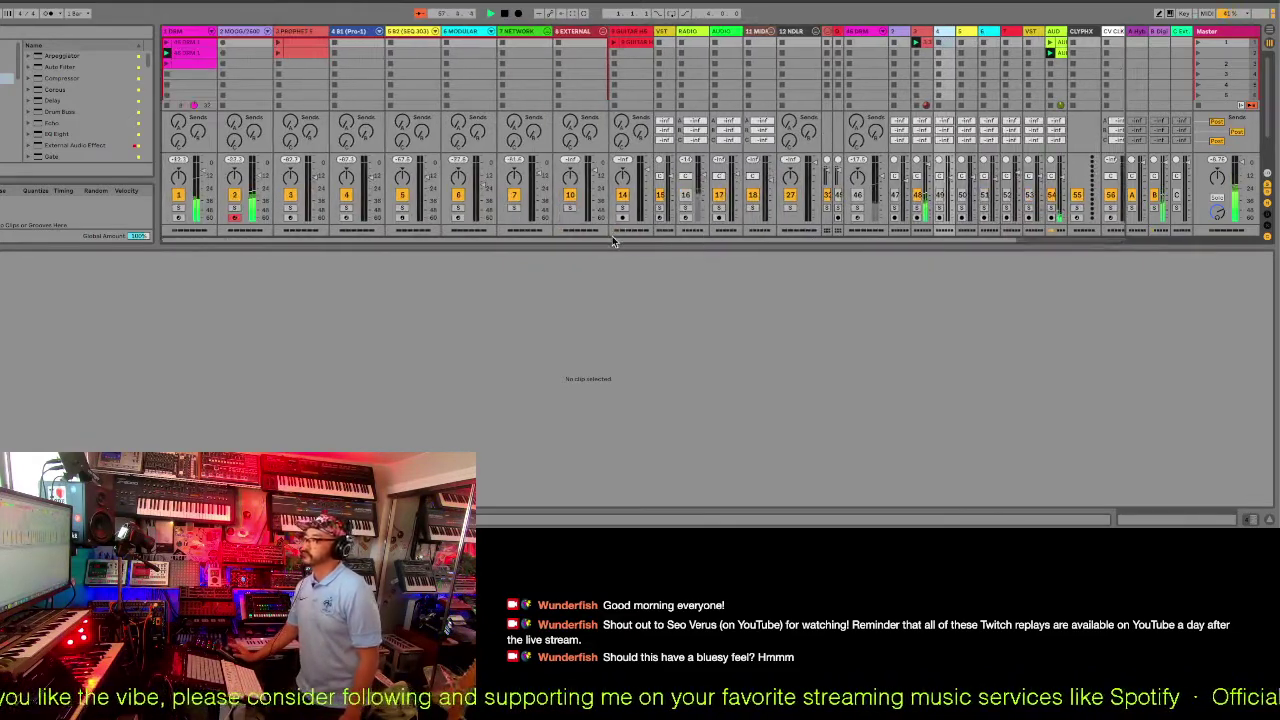
pyautogui.click(363, 232)
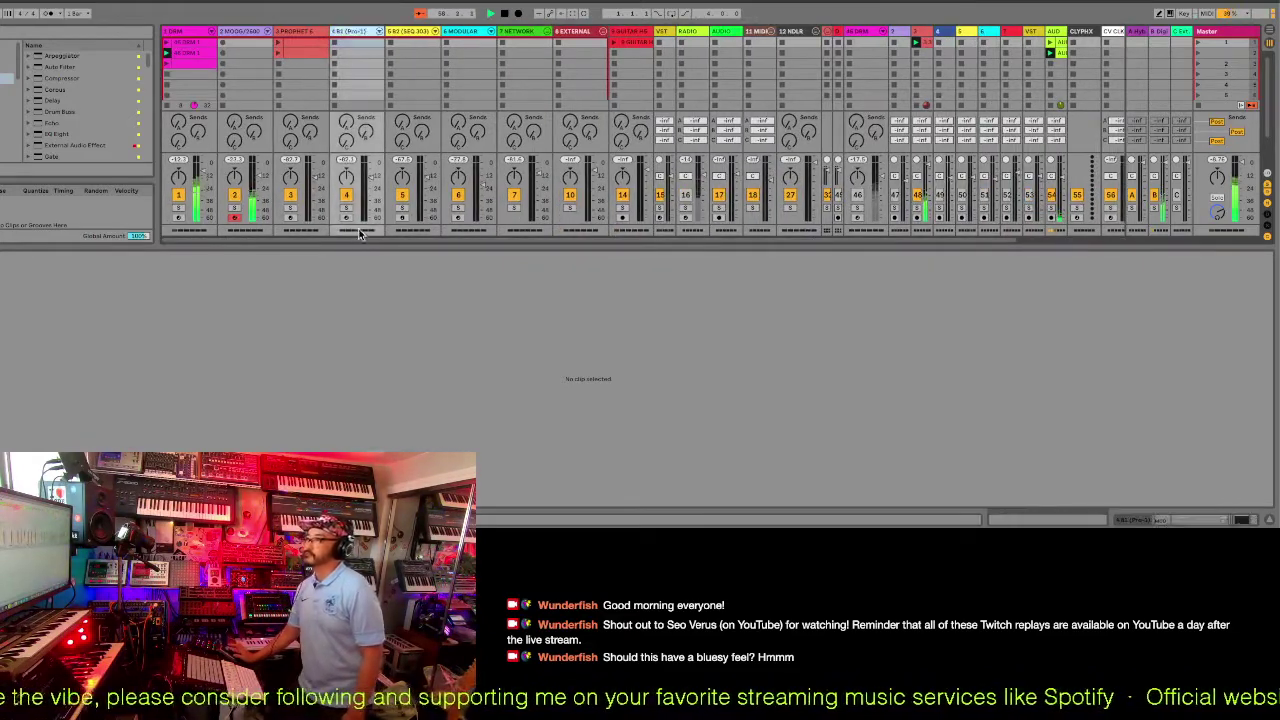
pyautogui.click(348, 217)
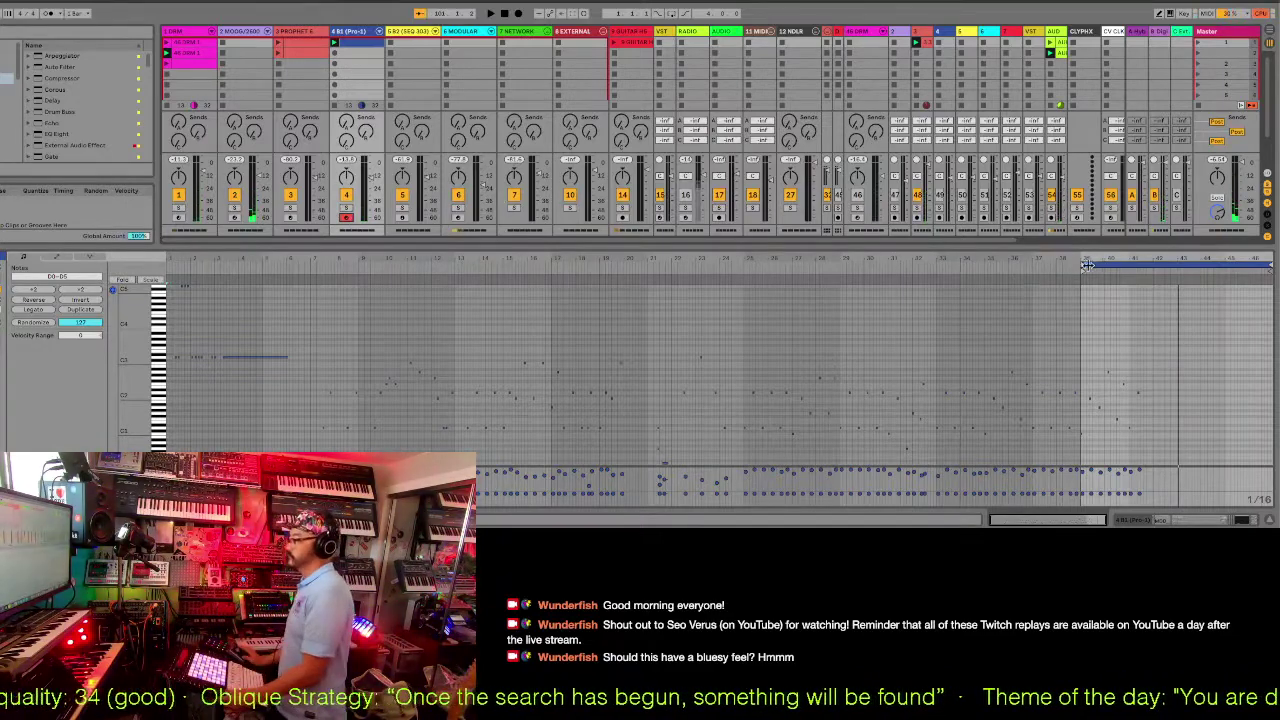
# Loop the Pro-1 clip from bar 33 to bar 41 during playback, in an enlarged note editor folded to the used pitches.
pyautogui.moveTo(1084, 263); pyautogui.dragTo(923, 270)
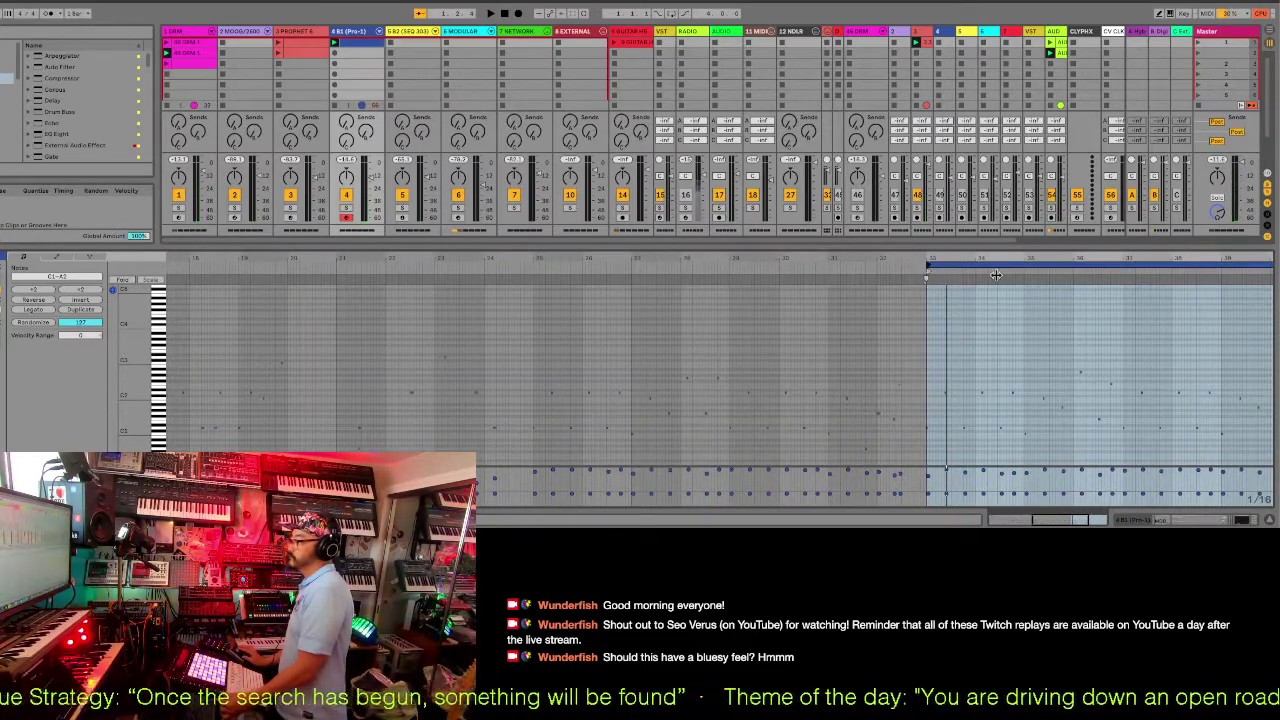
pyautogui.press('space')
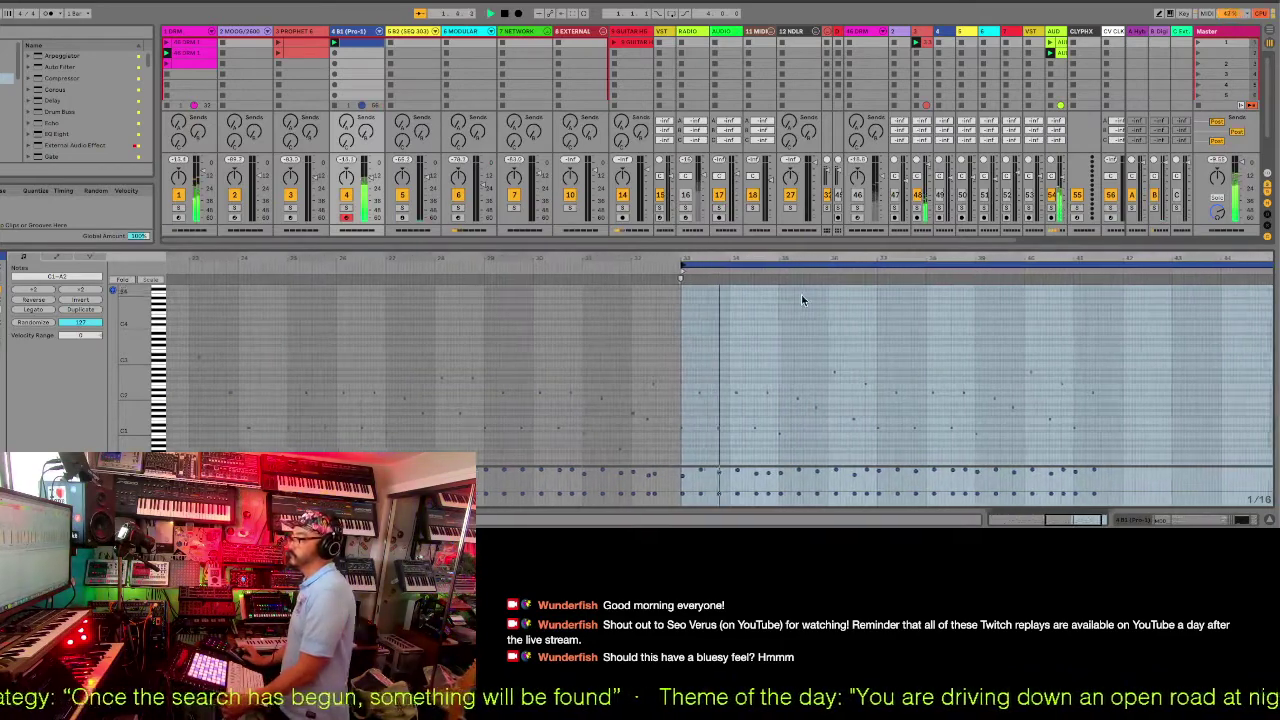
pyautogui.click(127, 281)
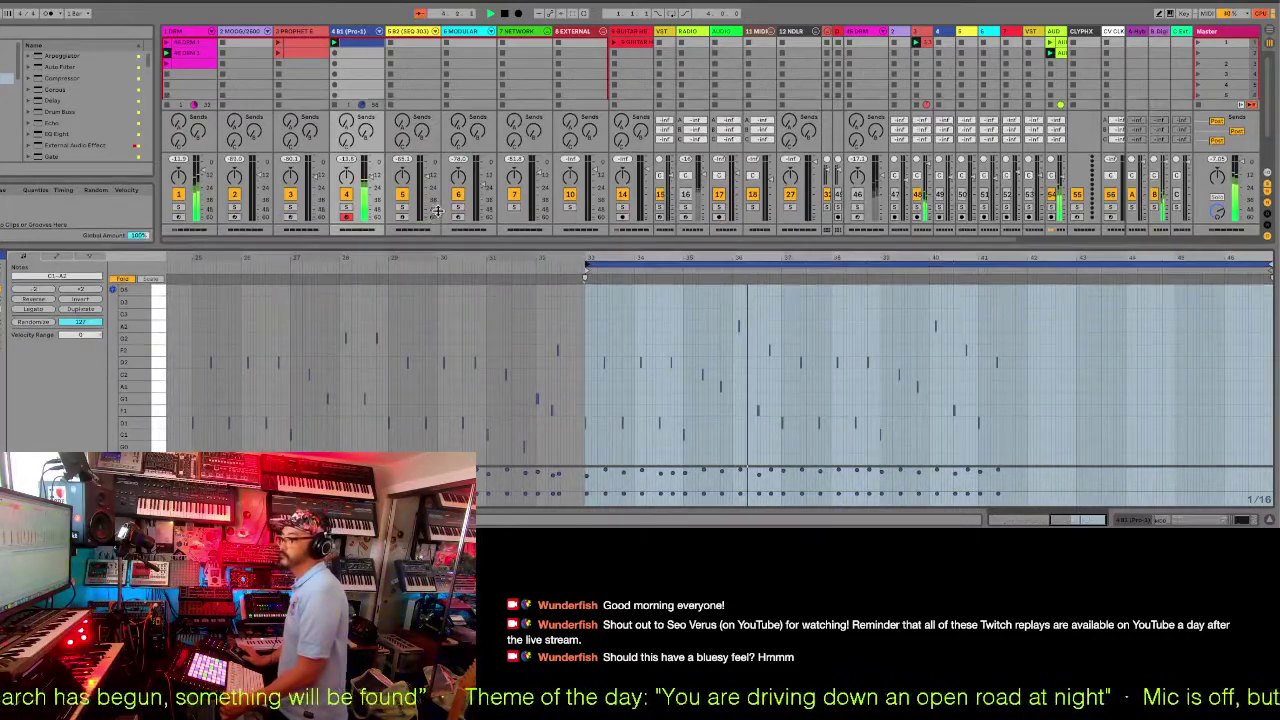
pyautogui.moveTo(428, 248); pyautogui.dragTo(439, 208)
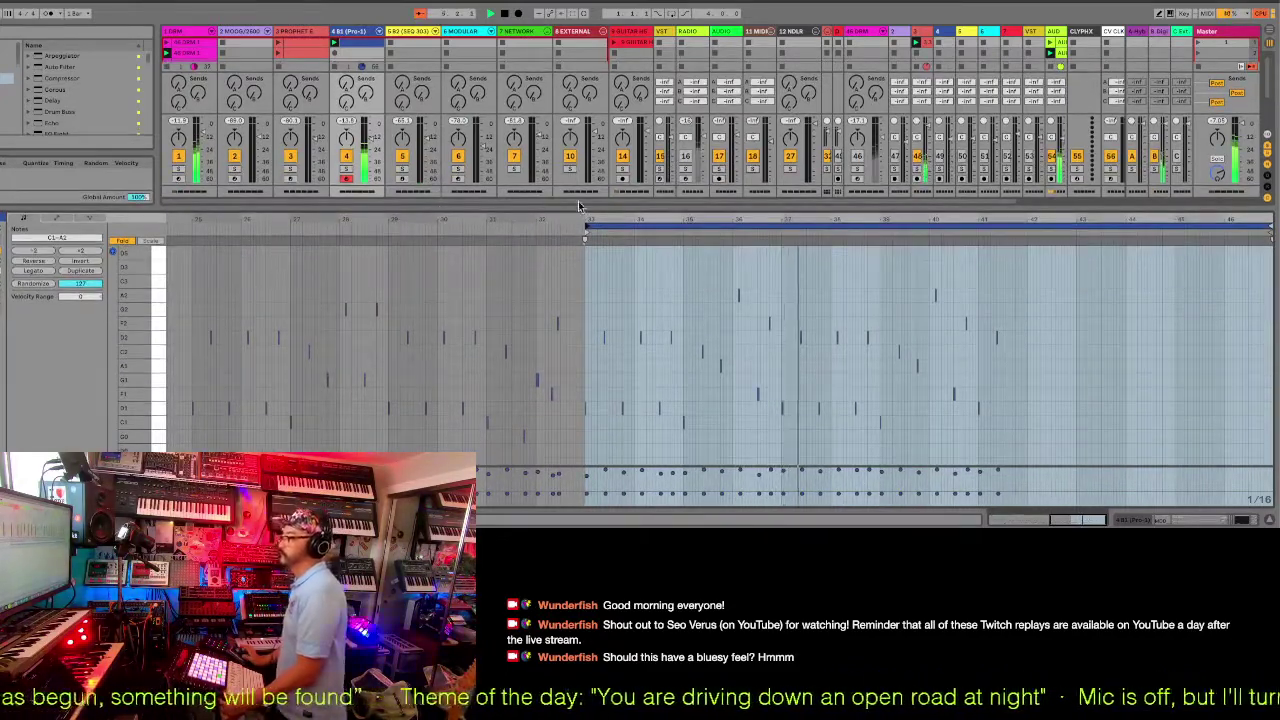
pyautogui.moveTo(1274, 290)
pyautogui.mouseDown()
pyautogui.moveTo(1100, 270)
pyautogui.moveTo(1060, 250)
pyautogui.moveTo(977, 250)
pyautogui.mouseUp()
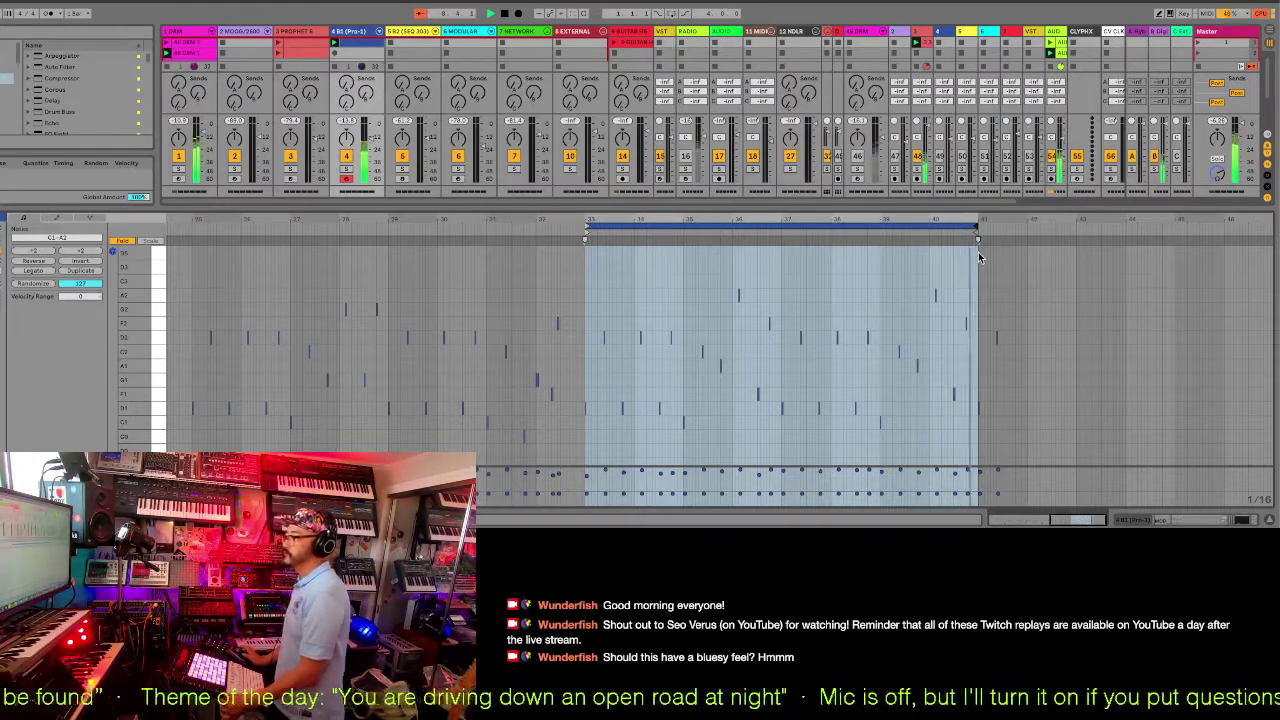
# Try the note near the end of bar 40 at lower pitches down to A1, and return it to F2.
pyautogui.click(967, 331)
pyautogui.click(967, 333)
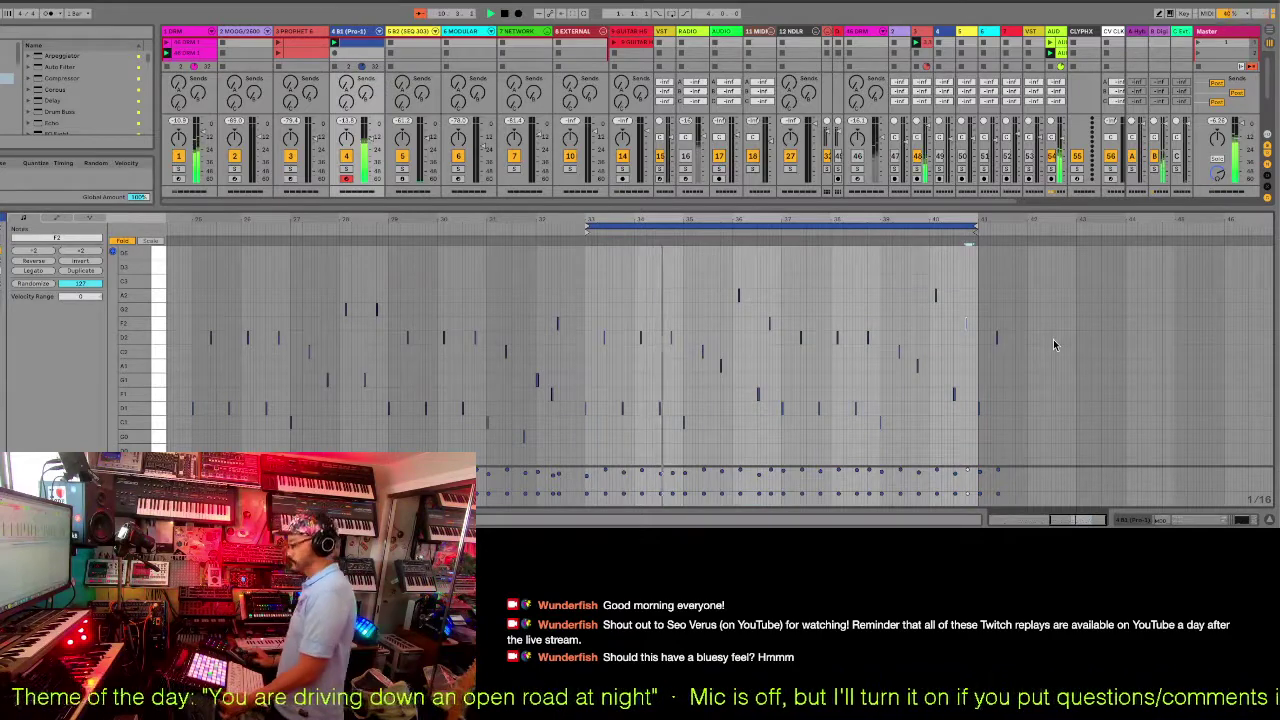
pyautogui.press('Down')
pyautogui.press('Down')
pyautogui.press('Down')
pyautogui.press('Down')
pyautogui.press('Down')
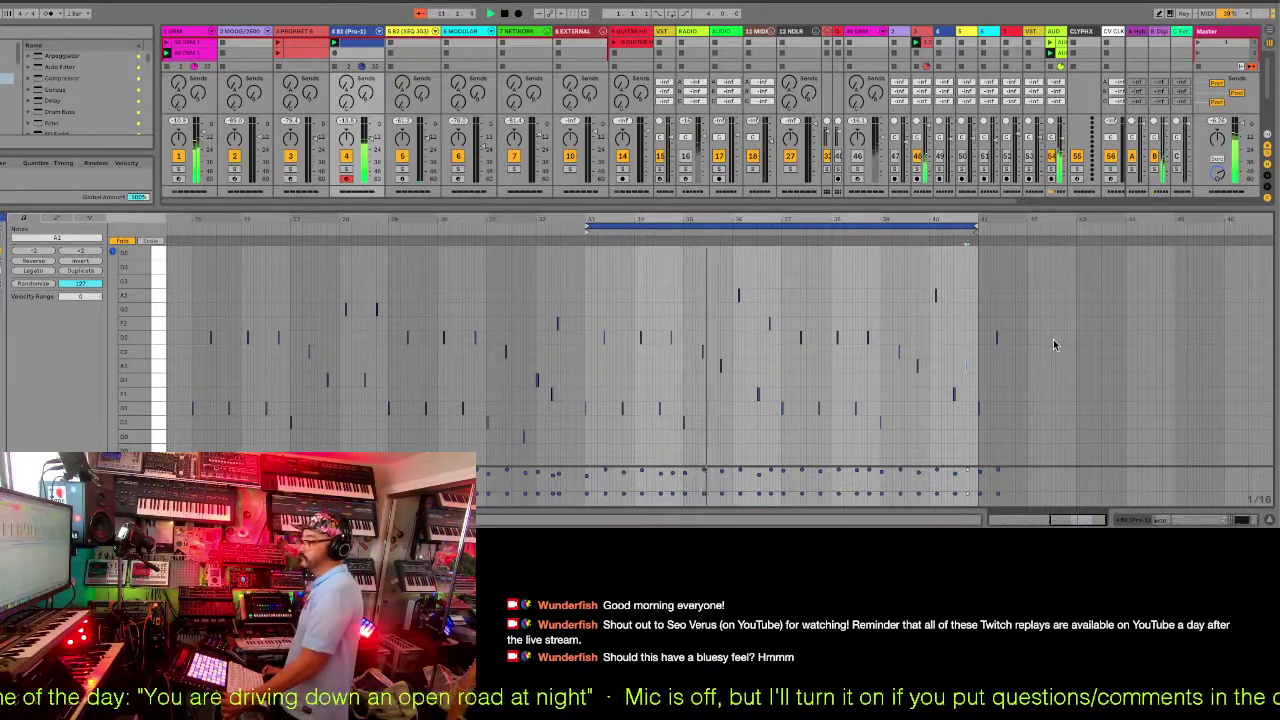
pyautogui.press('Up')
pyautogui.press('Up')
pyautogui.press('Up')
pyautogui.press('Up')
pyautogui.press('Up')
pyautogui.press('Up')
pyautogui.press('Up')
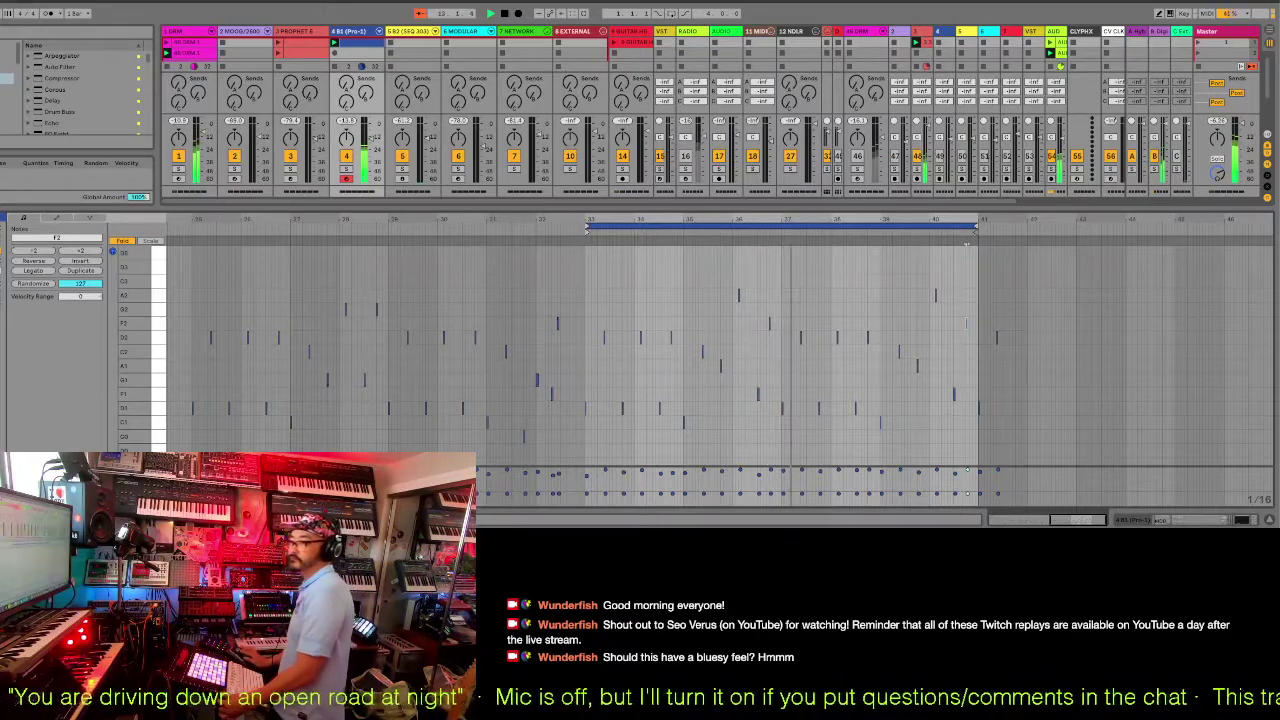
# Select the Pro-1 clip's notes and switch the note editor from the folded display to Scale.
pyautogui.hotkey('ctrl', 'a')
pyautogui.click(154, 243)
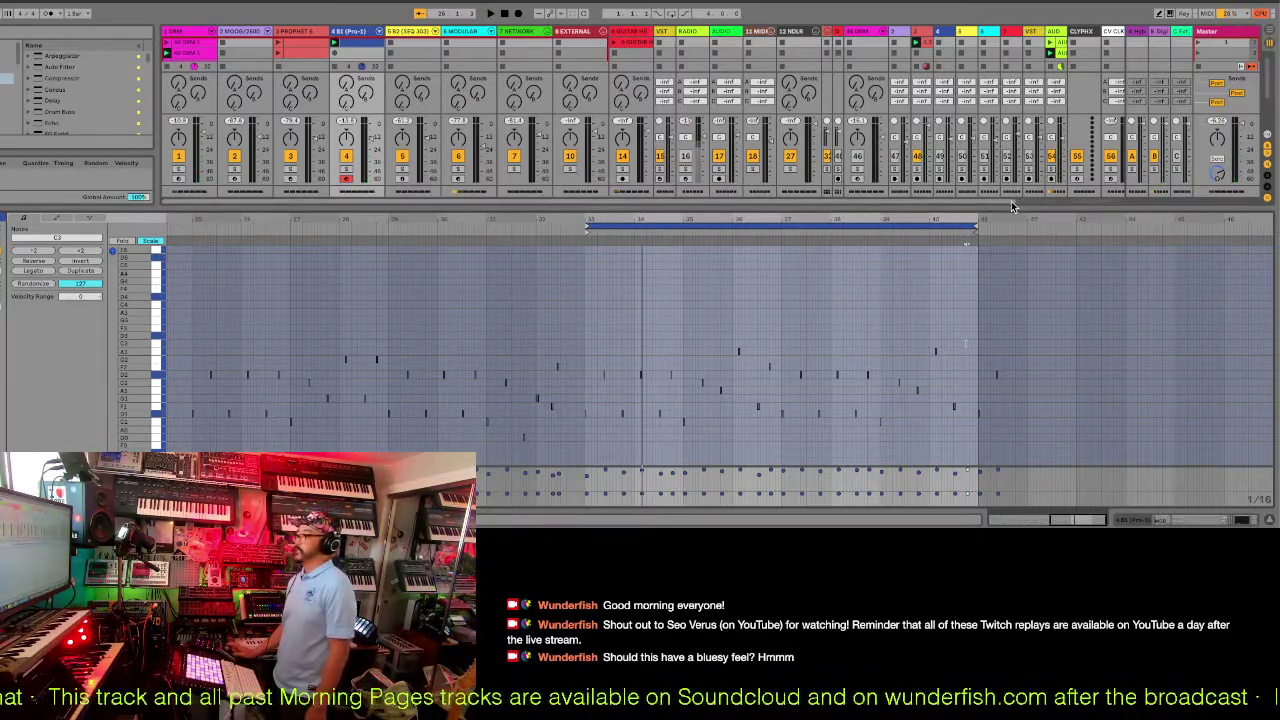
# Insert a new audio track after the MIC track and arm it for recording.
pyautogui.hscroll(3, 1011, 201)
pyautogui.hscroll(3, 1113, 207)
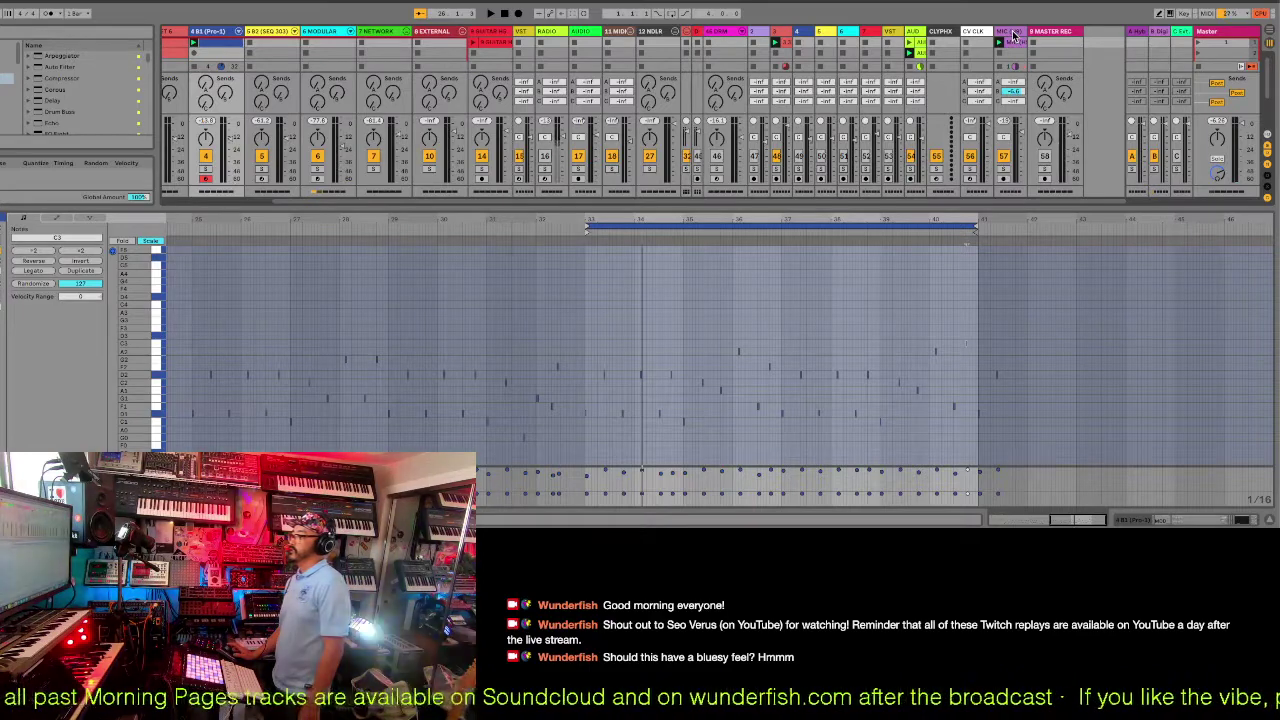
pyautogui.click(1013, 33)
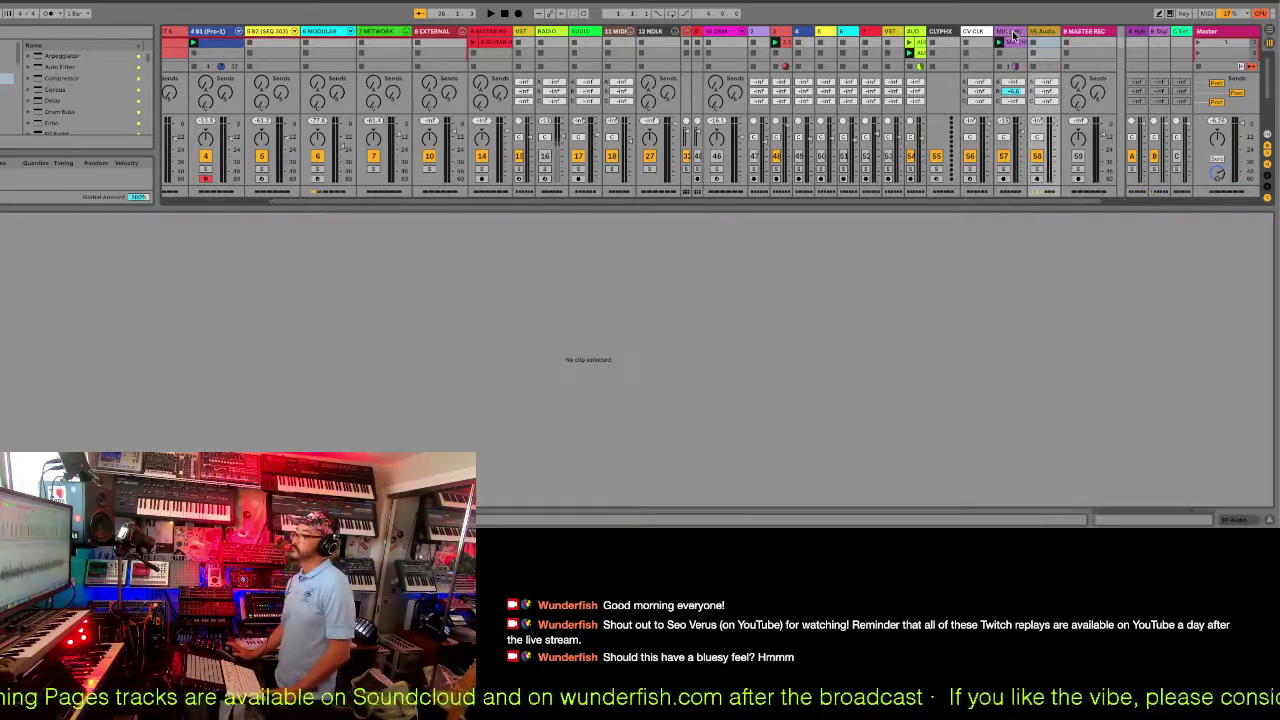
pyautogui.hotkey('ctrl', 't')
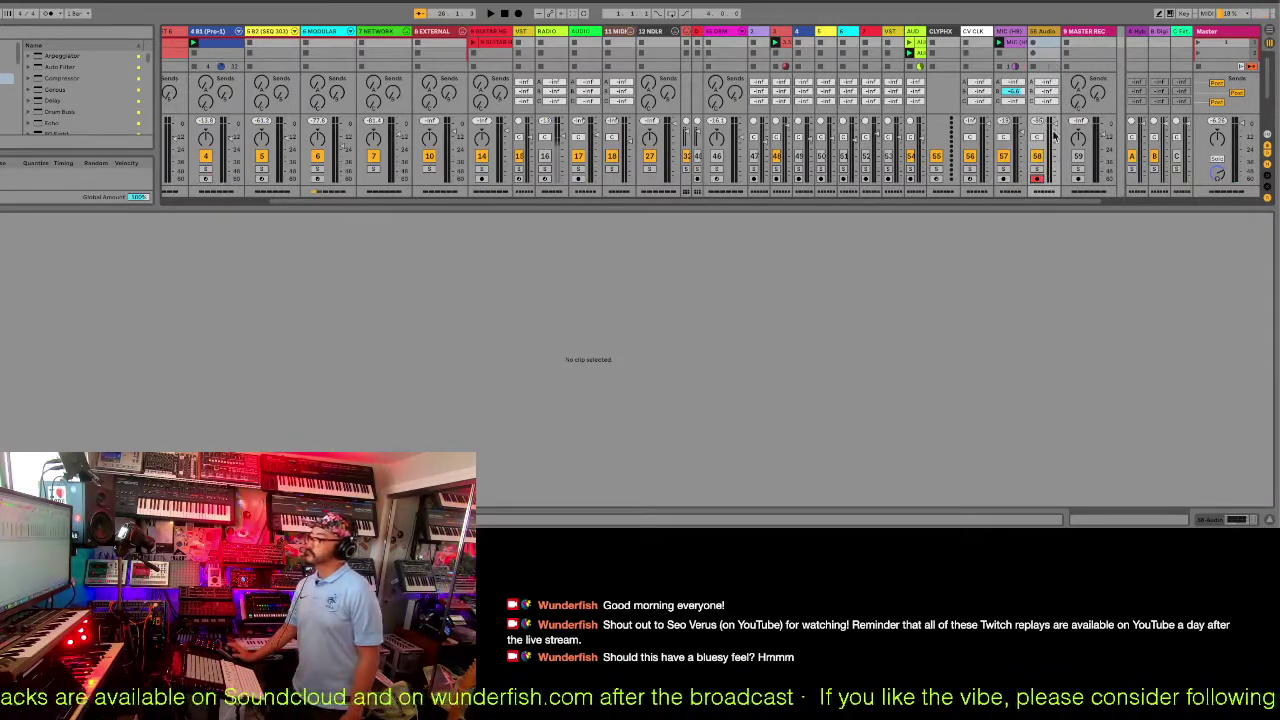
# Enlarge the session area with its routing settings and set the new audio track's input to the MIC (HR) track.
pyautogui.moveTo(1066, 206); pyautogui.dragTo(1050, 372)
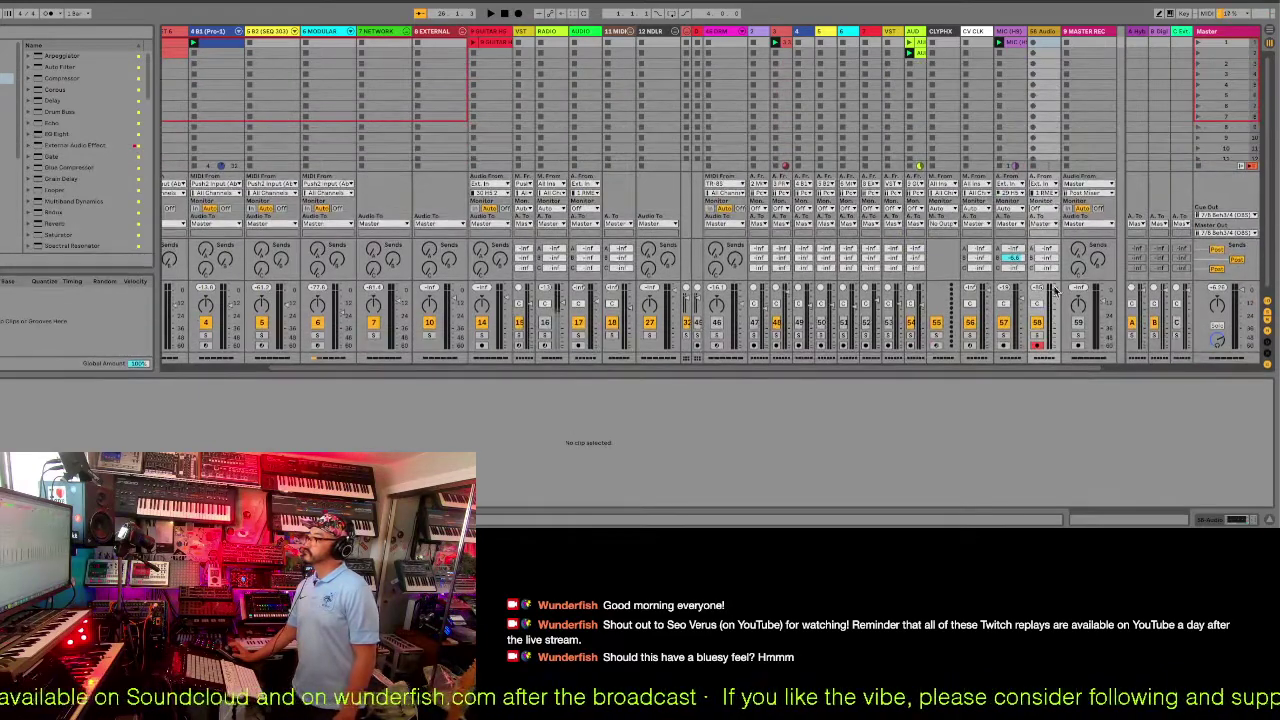
pyautogui.click(1047, 186)
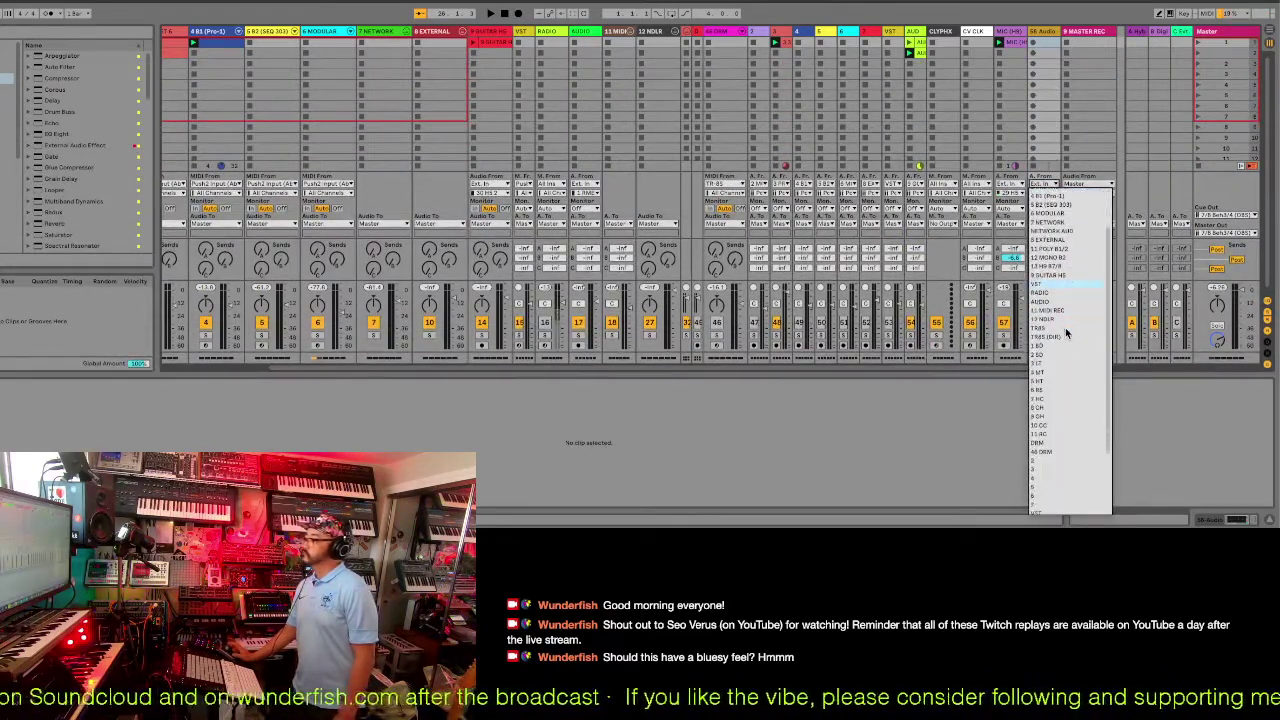
pyautogui.scroll(3, 1046, 425)
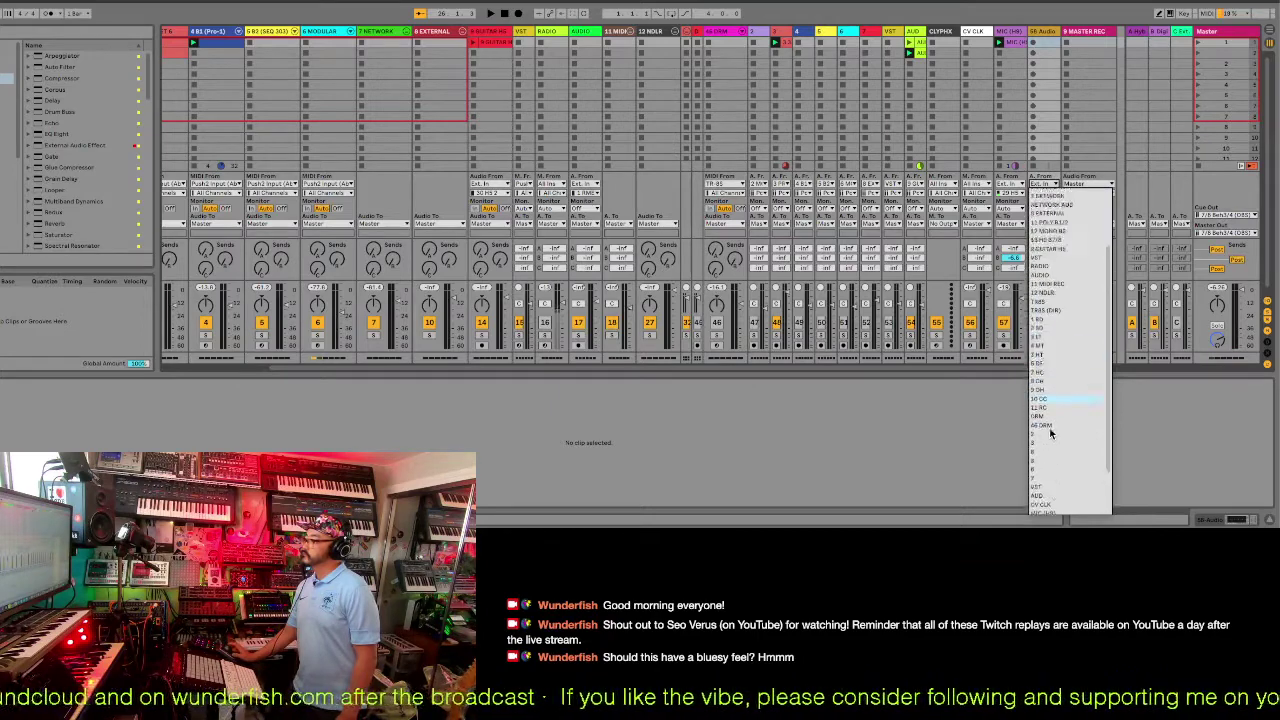
pyautogui.scroll(-4, 1050, 432)
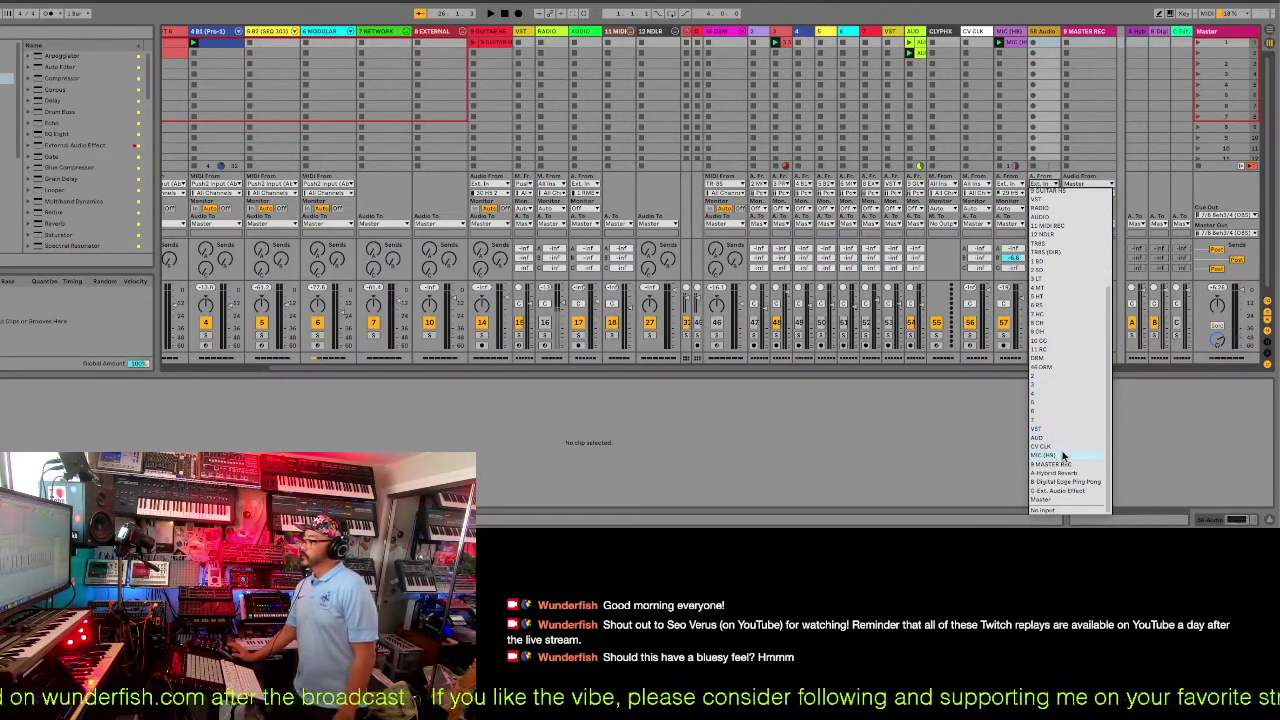
pyautogui.click(1048, 455)
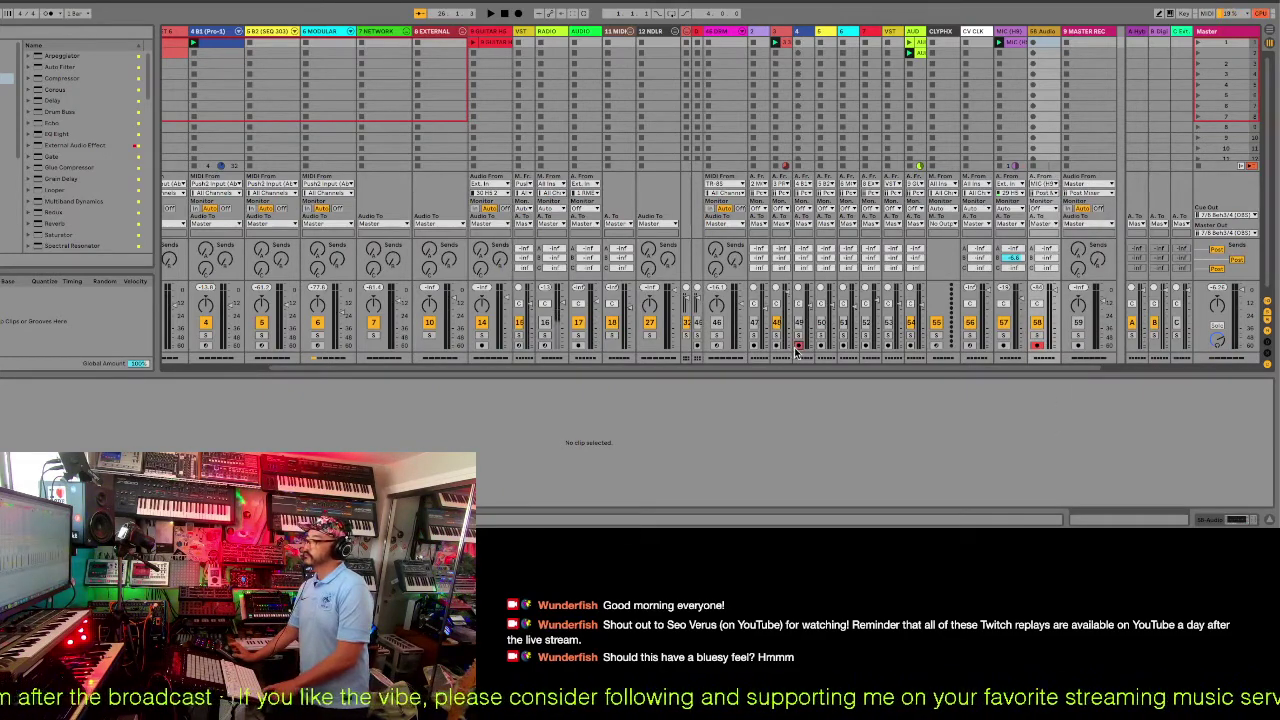
# Launch scene 1 to record into armed tracks 49 and 58, and mute the PROPHET 6 track during playback.
pyautogui.click(1198, 46)
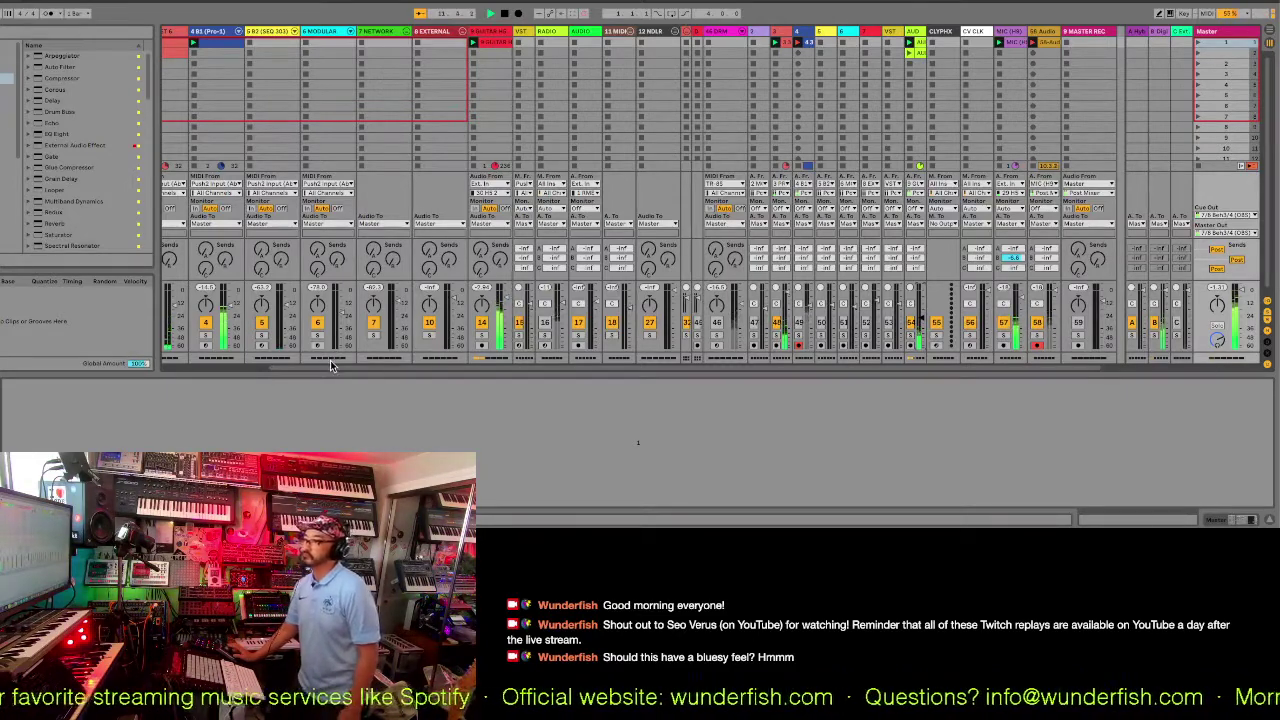
pyautogui.moveTo(330, 366); pyautogui.dragTo(255, 366)
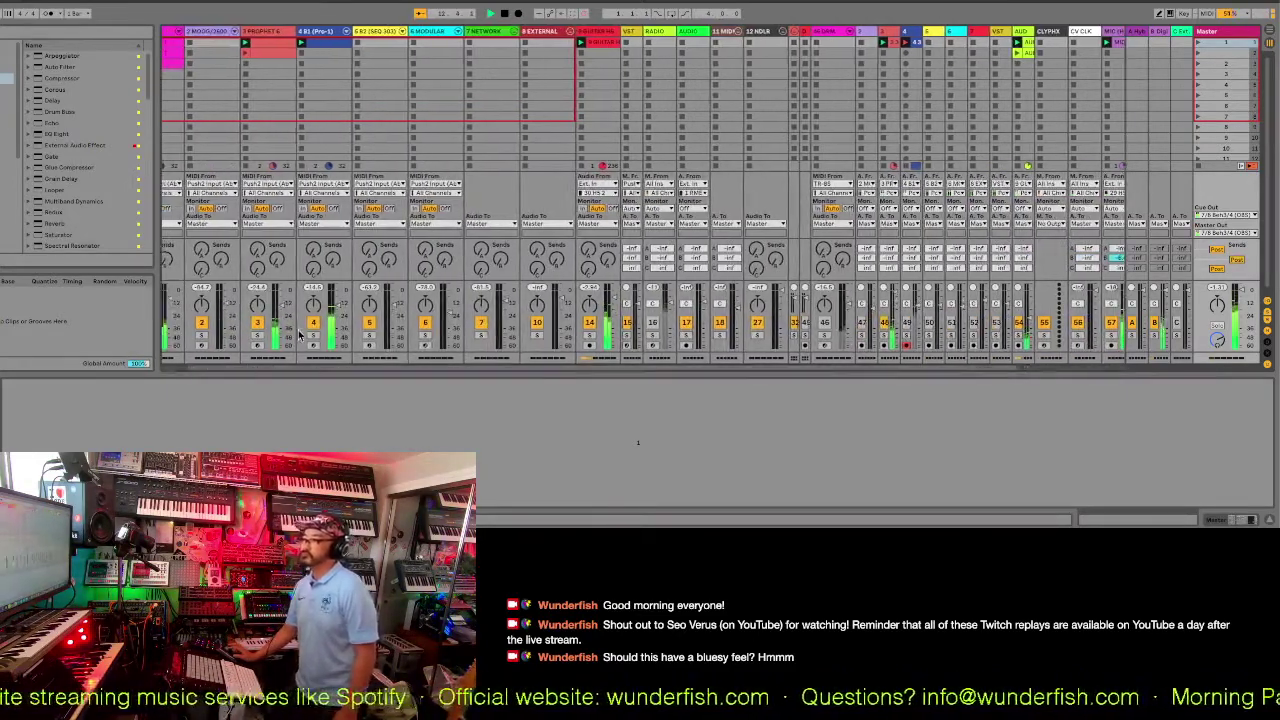
pyautogui.click(257, 323)
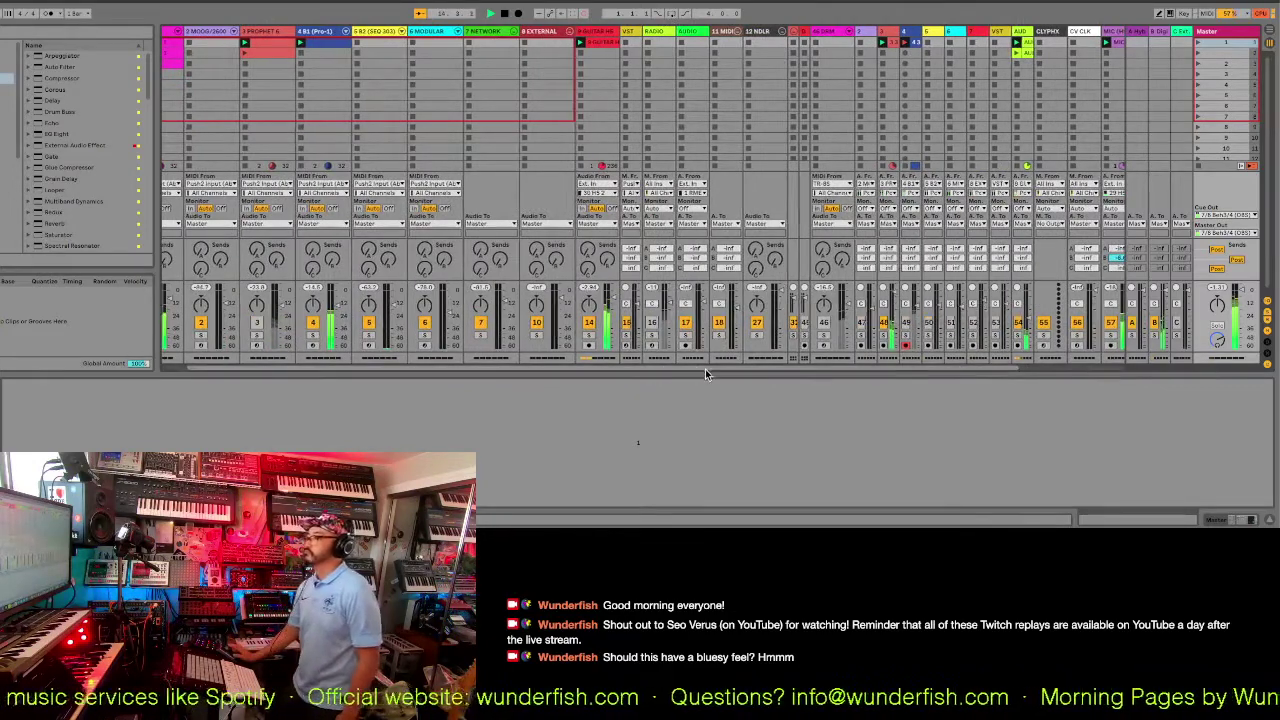
pyautogui.moveTo(705, 373); pyautogui.dragTo(741, 371)
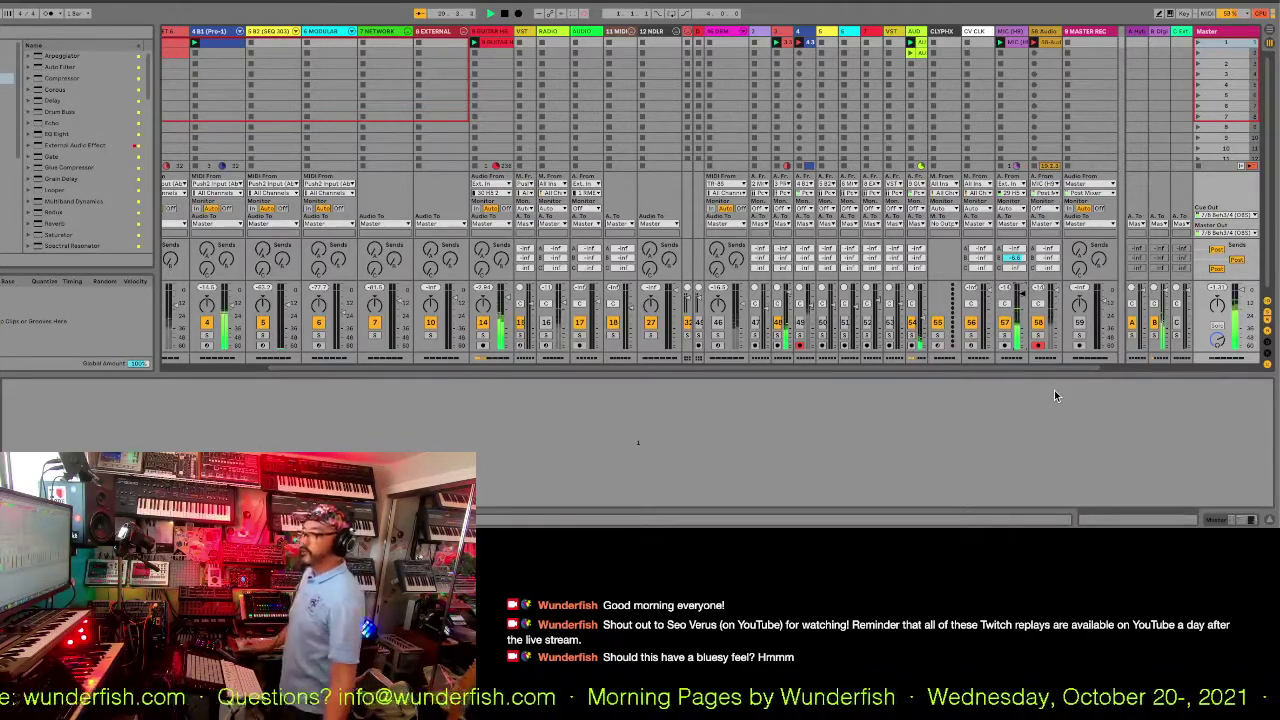
# Finish recording the MIC signal on track 58 and rename the recorded part Vocoded VOX.
pyautogui.click(217, 50)
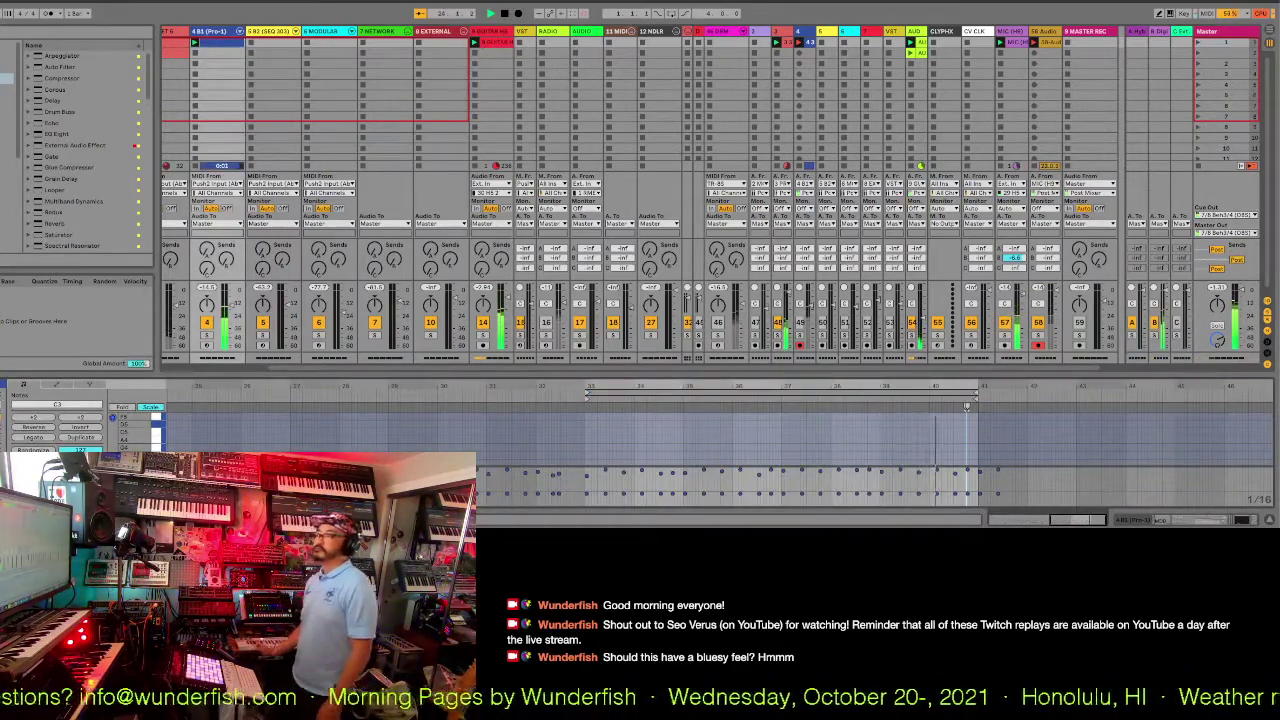
pyautogui.click(1022, 48)
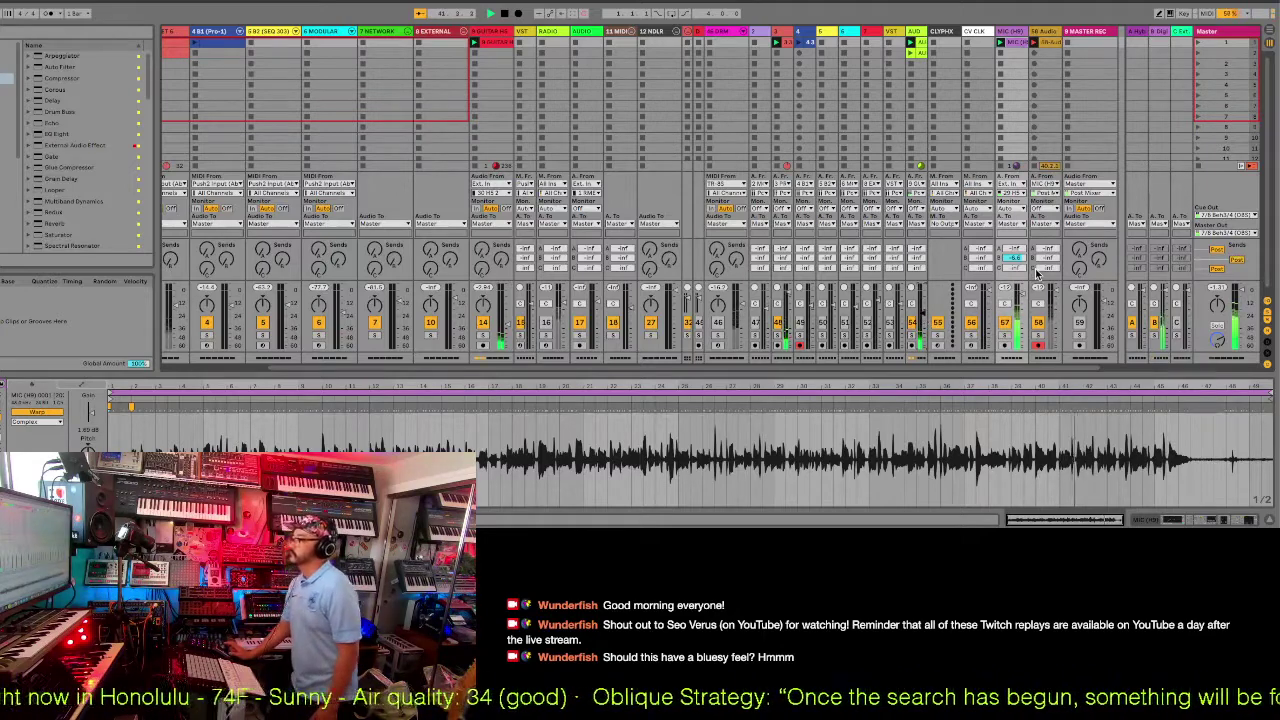
pyautogui.click(1050, 47)
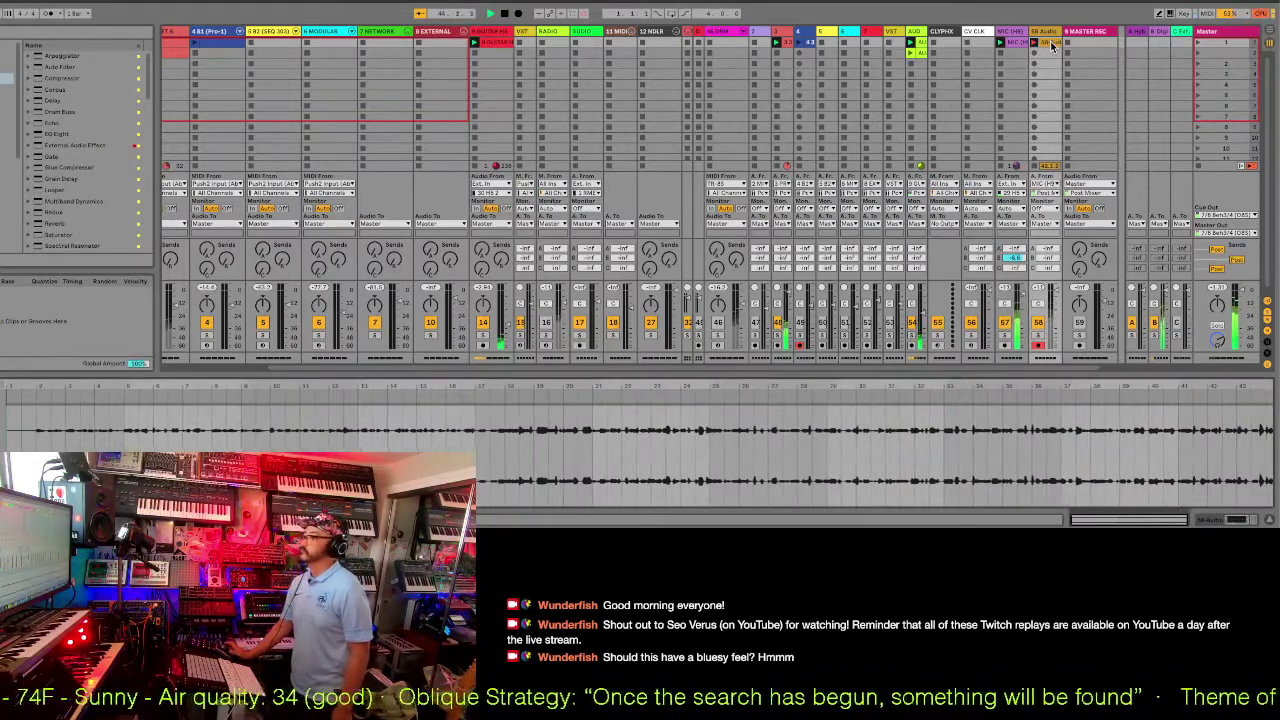
pyautogui.click(1019, 45)
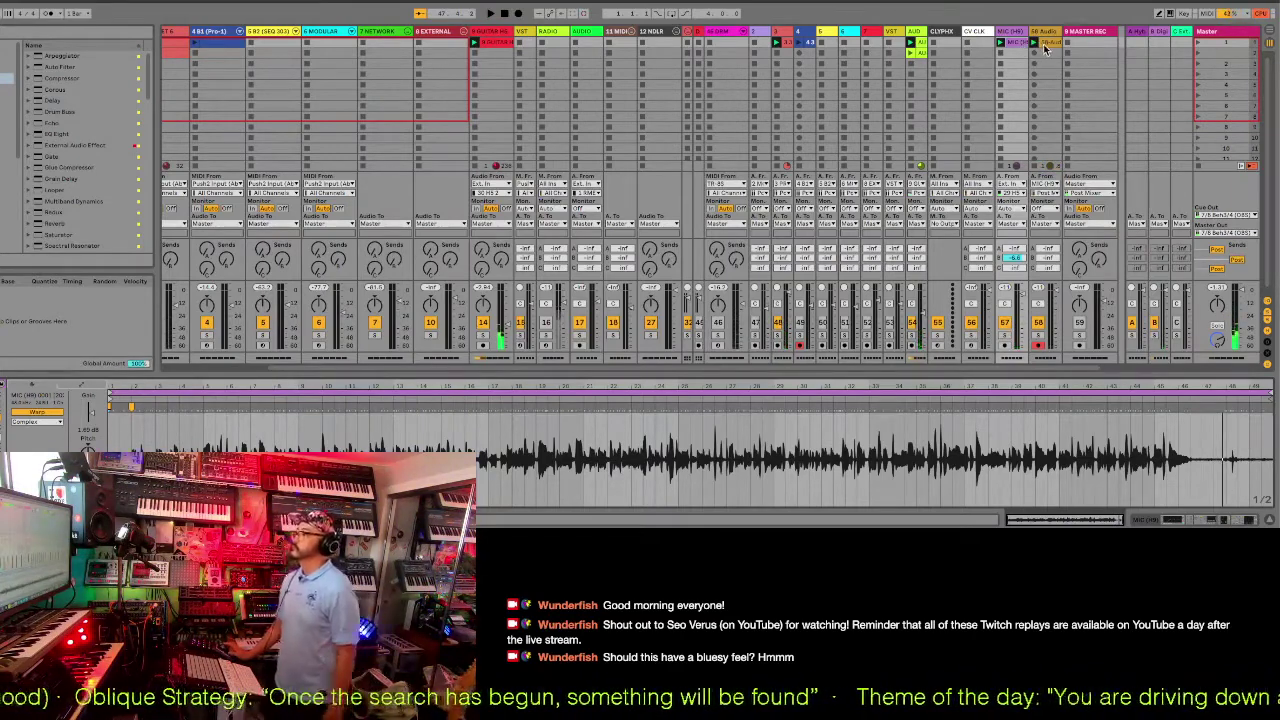
pyautogui.click(1047, 47)
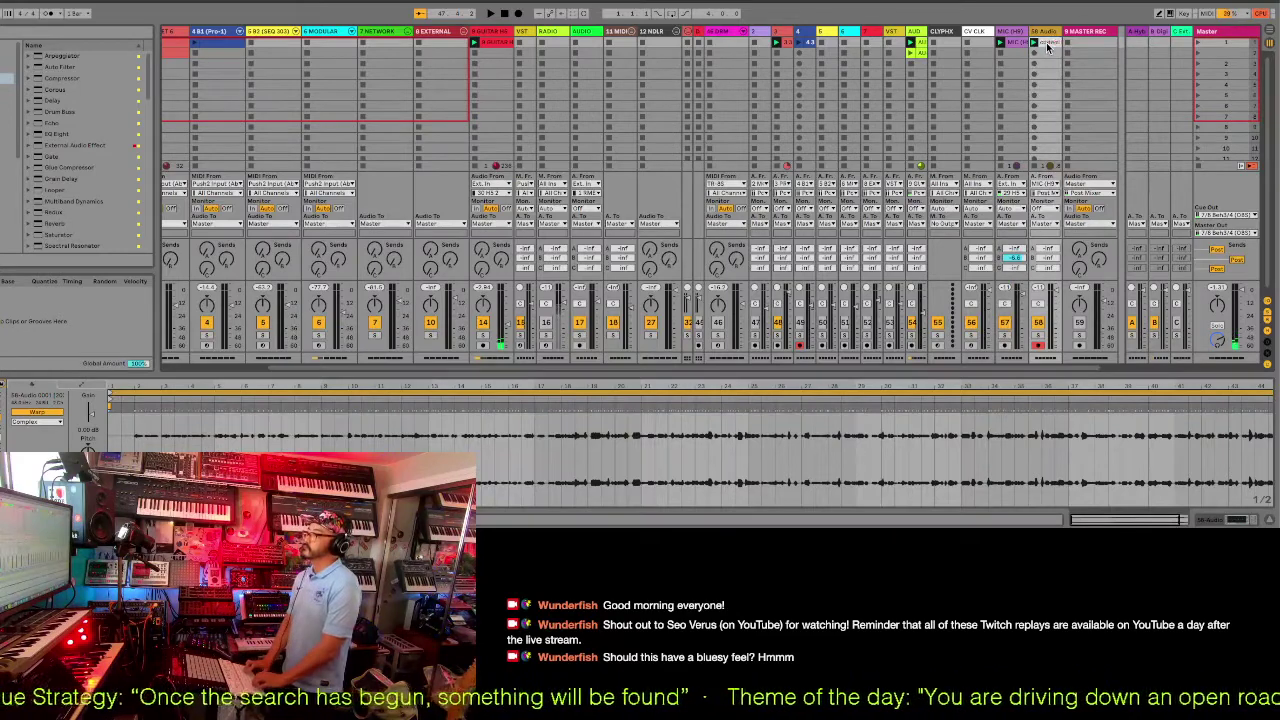
pyautogui.click(1047, 47)
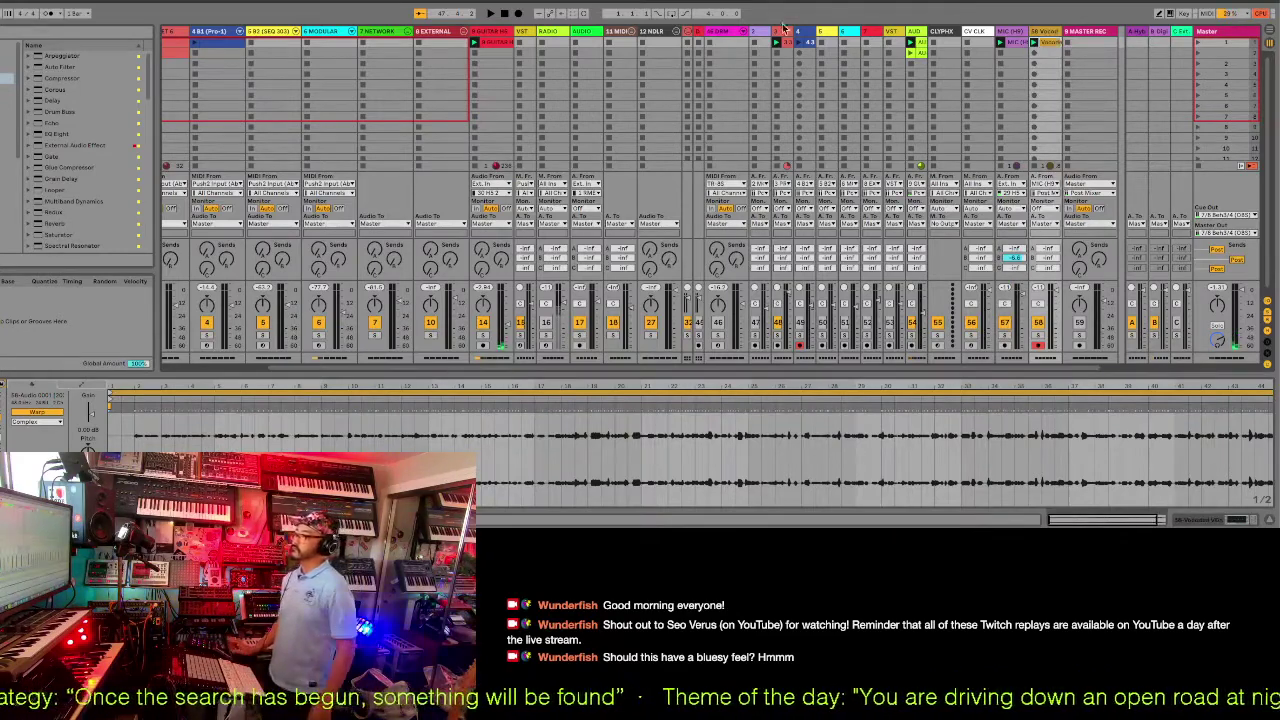
# Resume playback and set the Vocoded VOX track's first two sends to about -15.6 and -14.4 dB.
pyautogui.hscroll(-5, 680, 370)
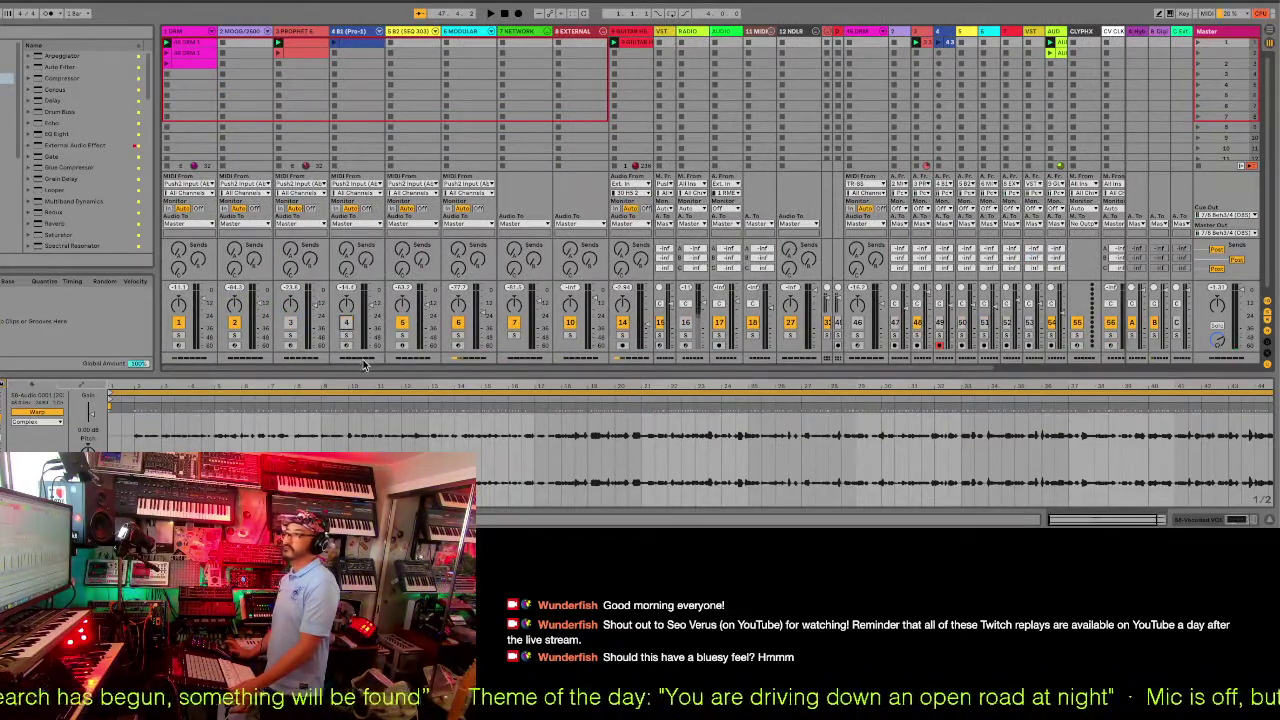
pyautogui.hscroll(2, 389, 365)
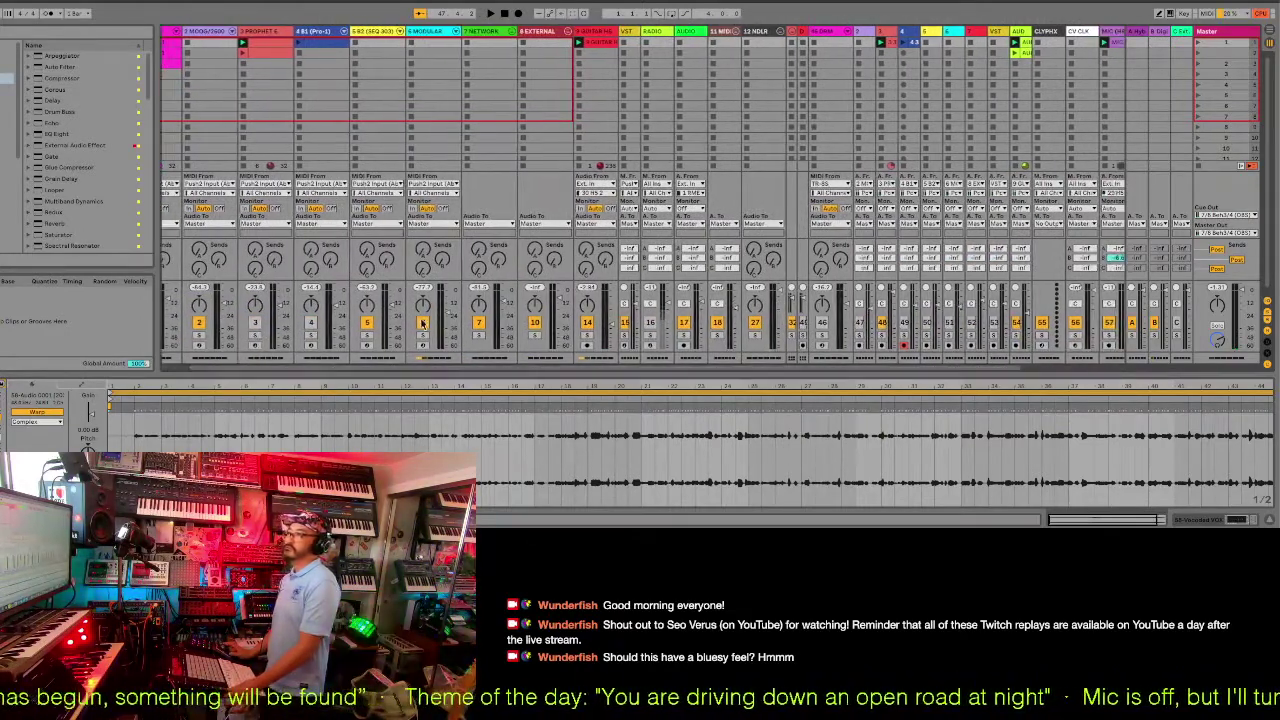
pyautogui.press('space')
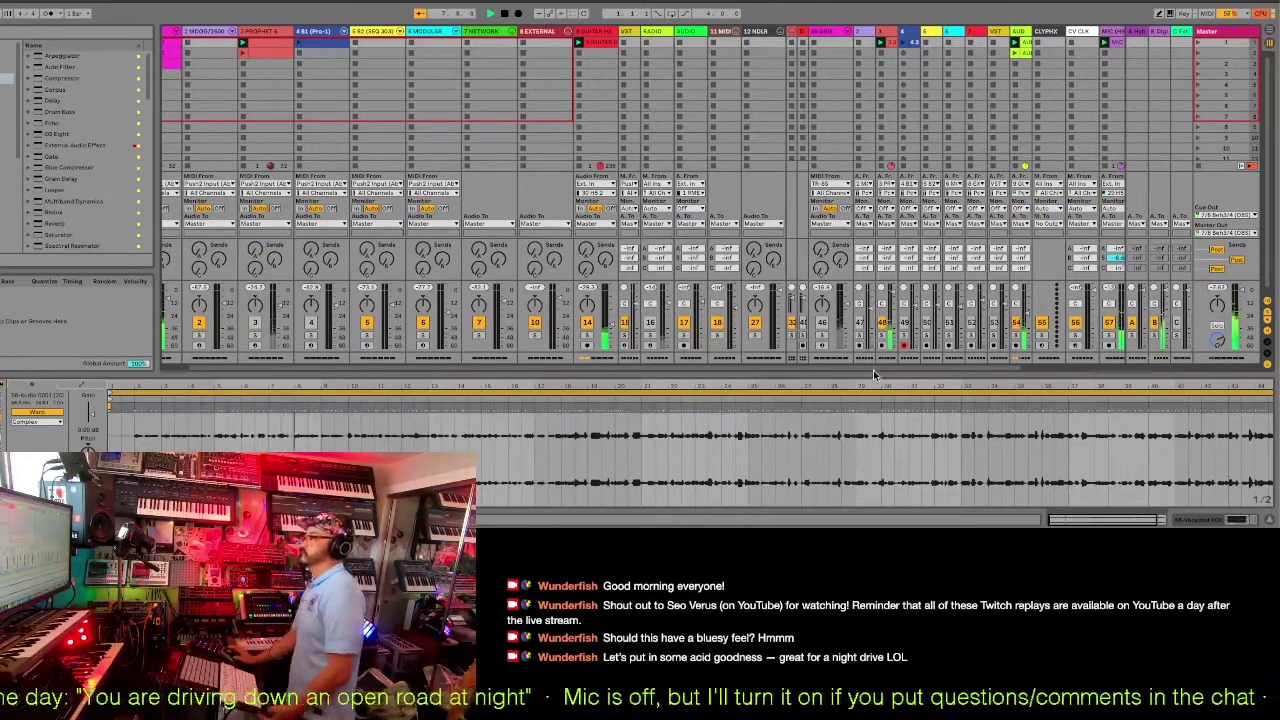
pyautogui.hscroll(5, 1000, 340)
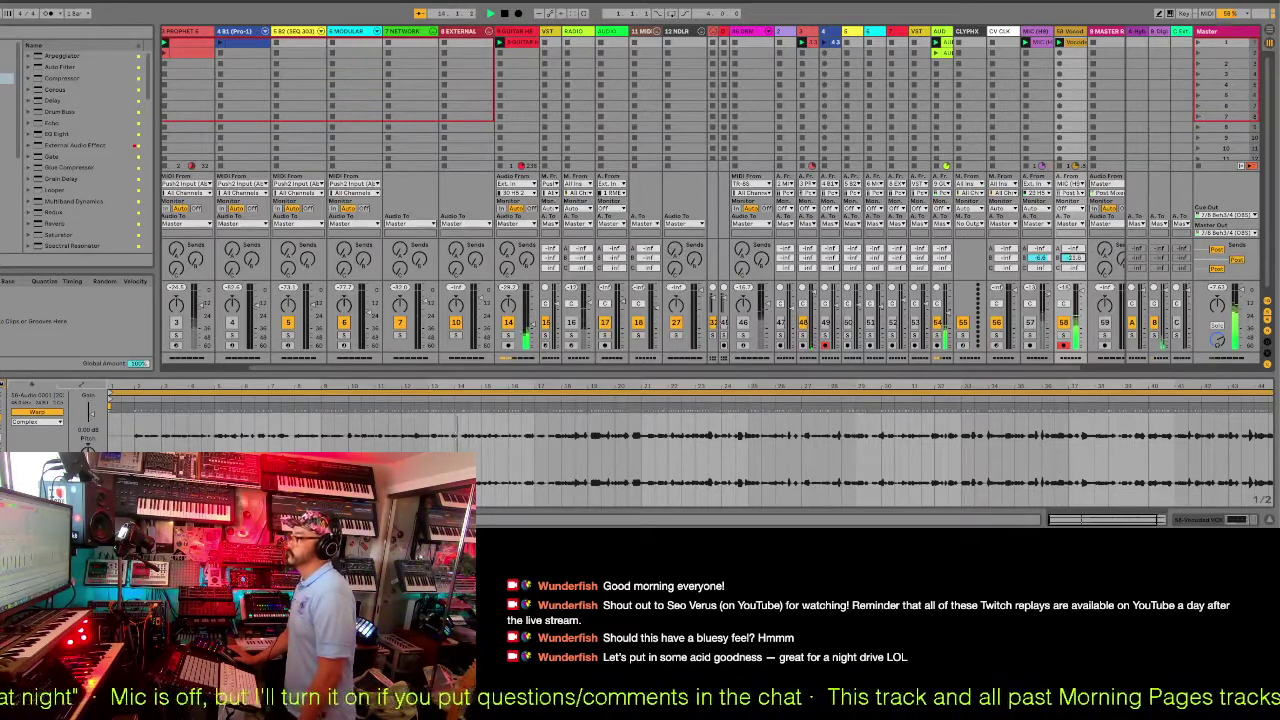
pyautogui.click(1072, 248)
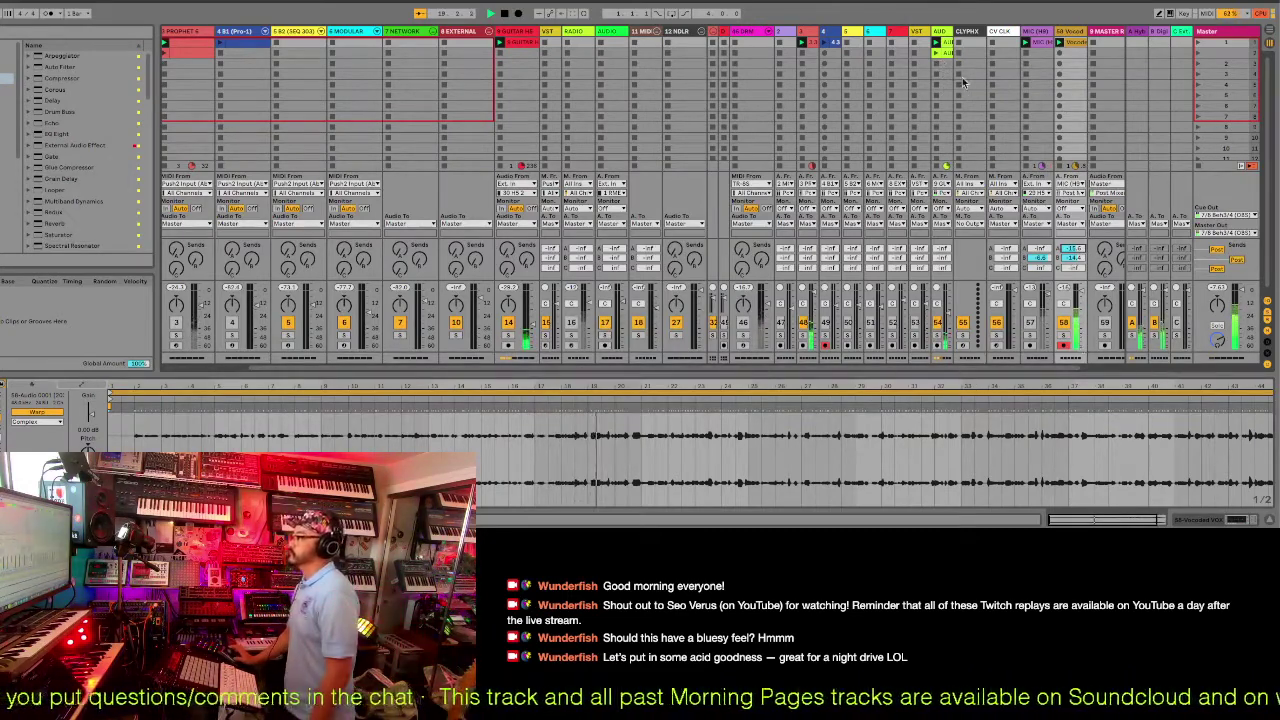
# Select audio track 54 with the Guitar Rig effects and adjust its volume.
pyautogui.click(943, 37)
pyautogui.click(947, 312)
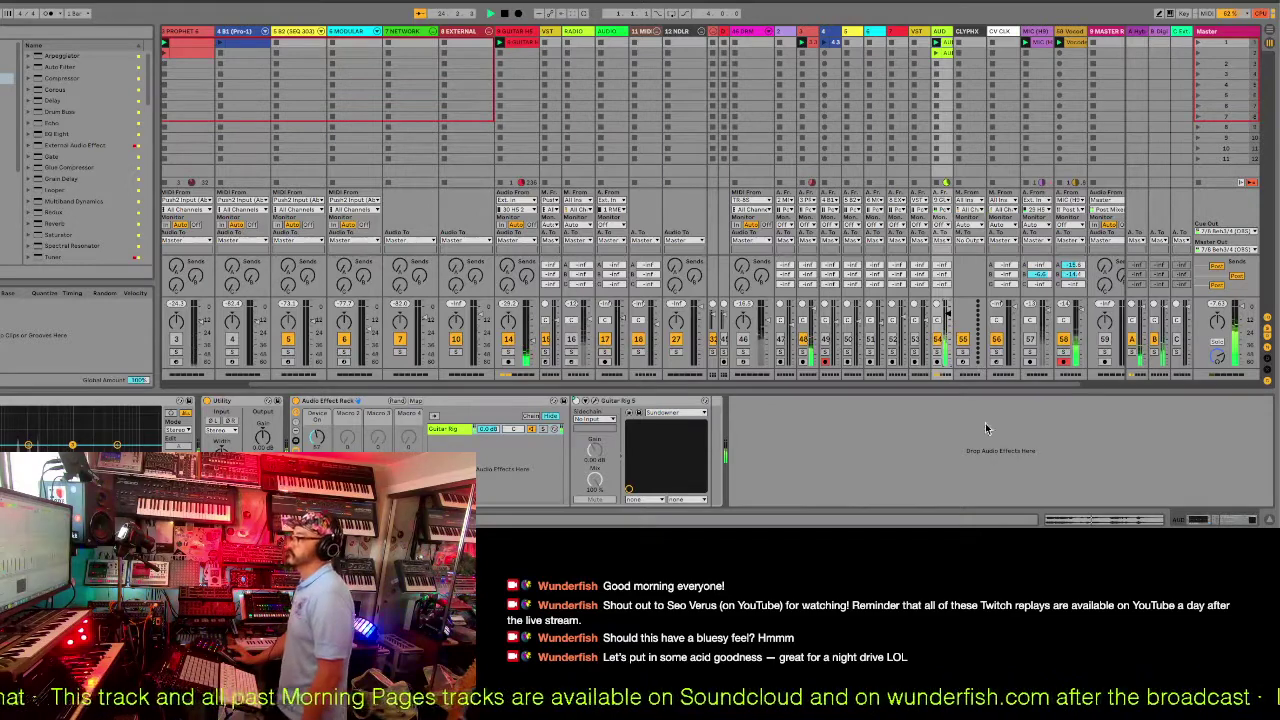
pyautogui.moveTo(990, 386); pyautogui.dragTo(845, 388)
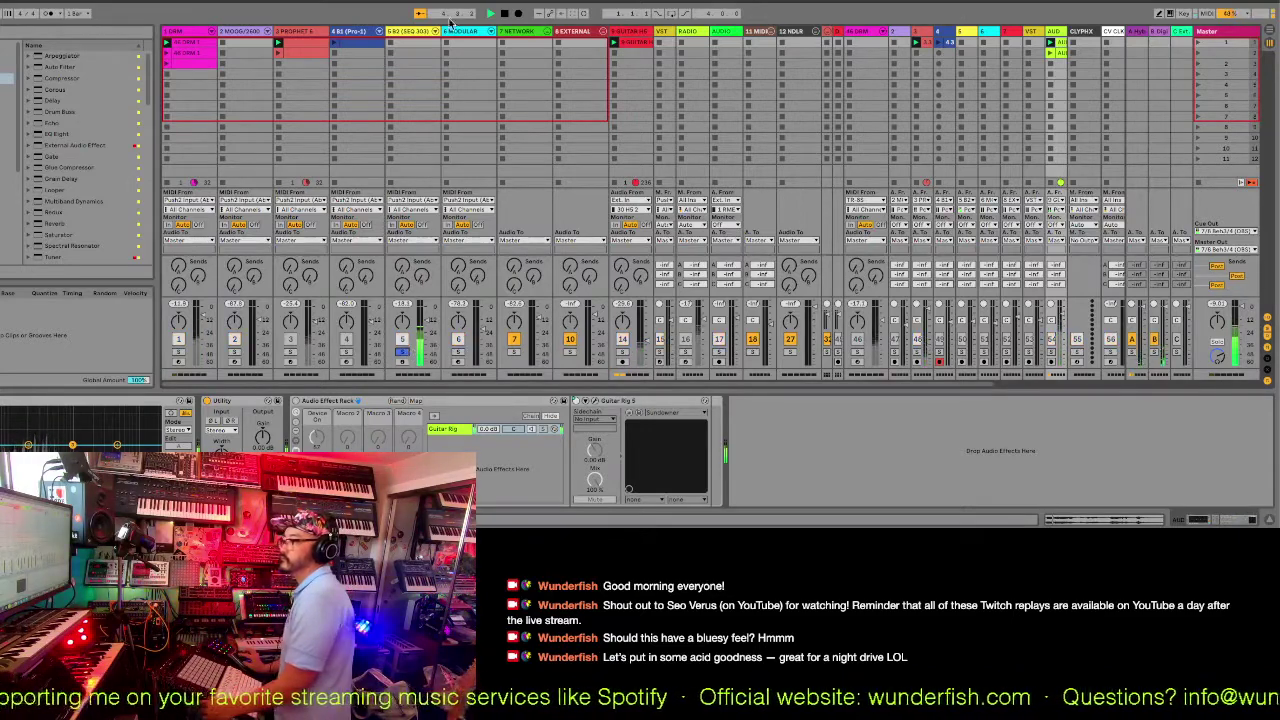
# Find the Minor Pentatonic preset of the Scale MIDI effect and insert it before the ACD Rack on the SEQ 303 track.
pyautogui.click(418, 37)
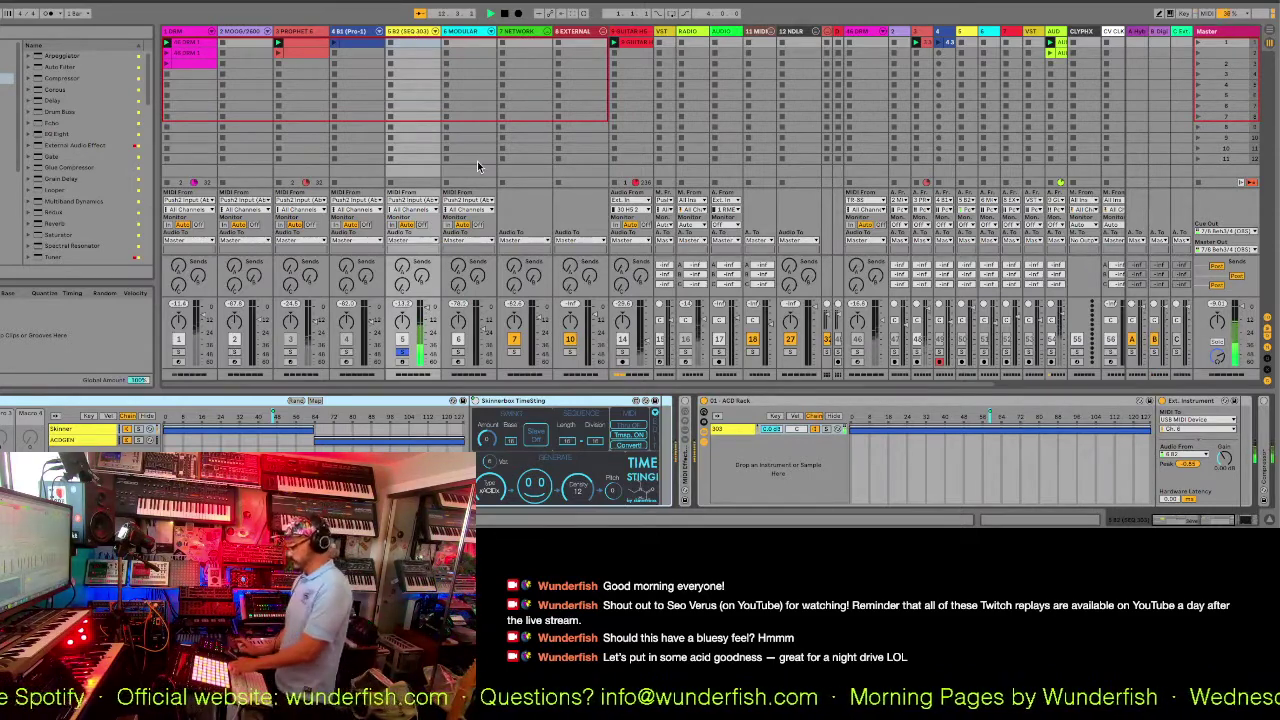
pyautogui.click(89, 36)
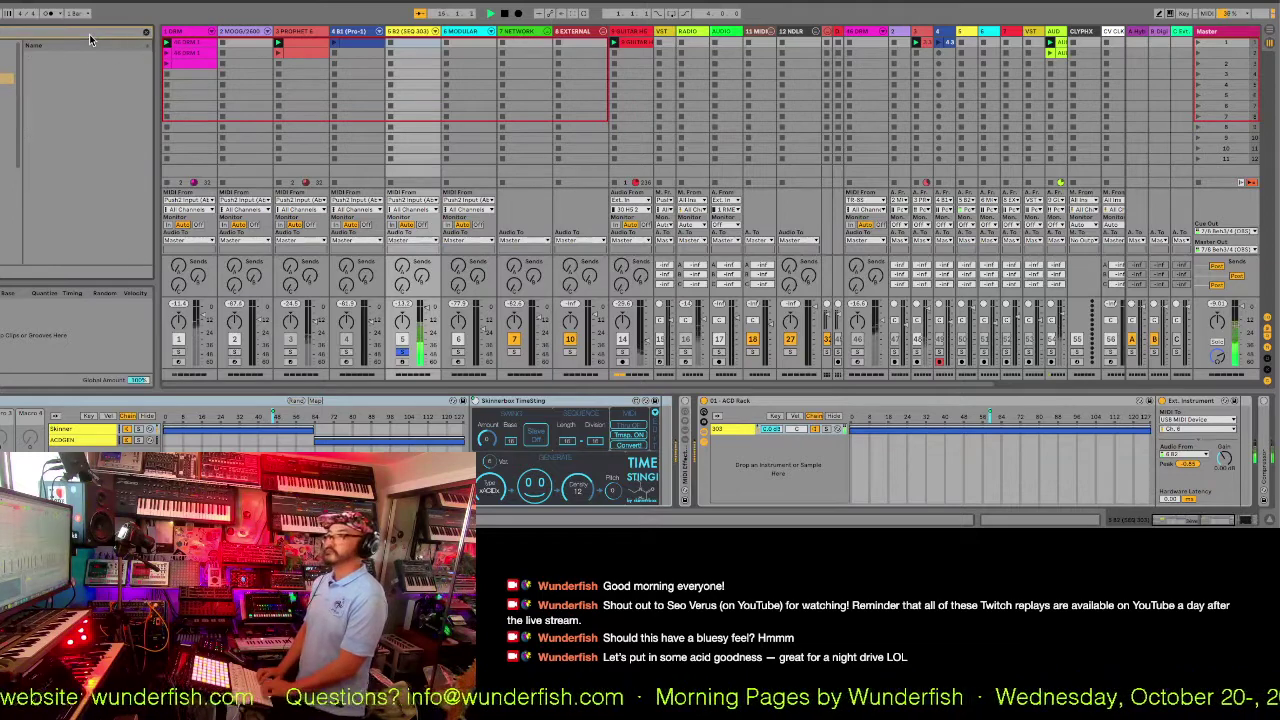
pyautogui.write('scale')
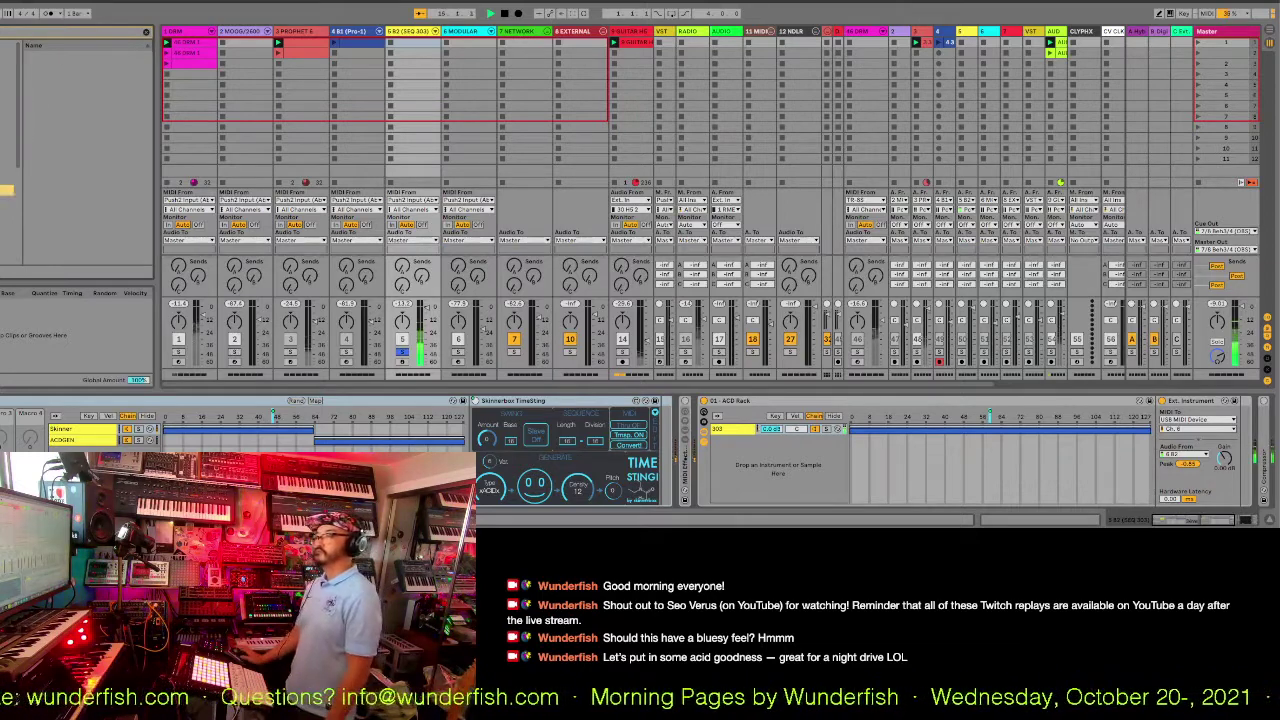
pyautogui.click(29, 67)
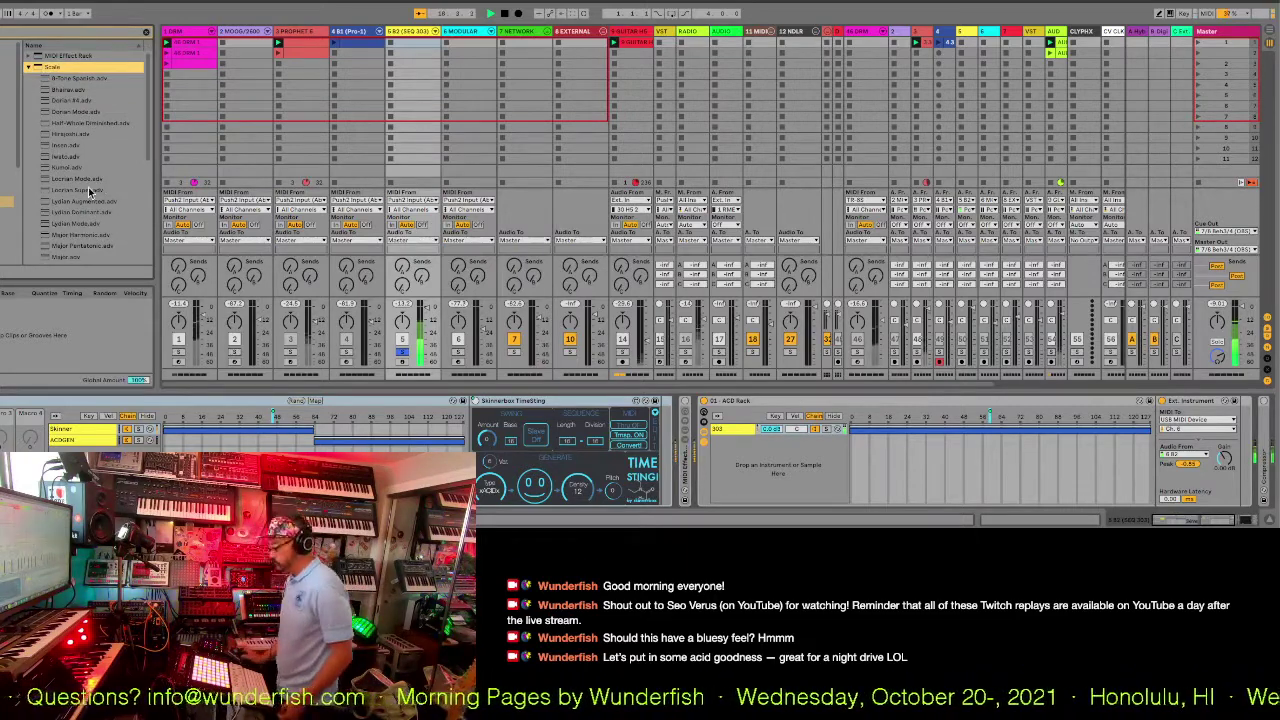
pyautogui.scroll(-5, 109, 249)
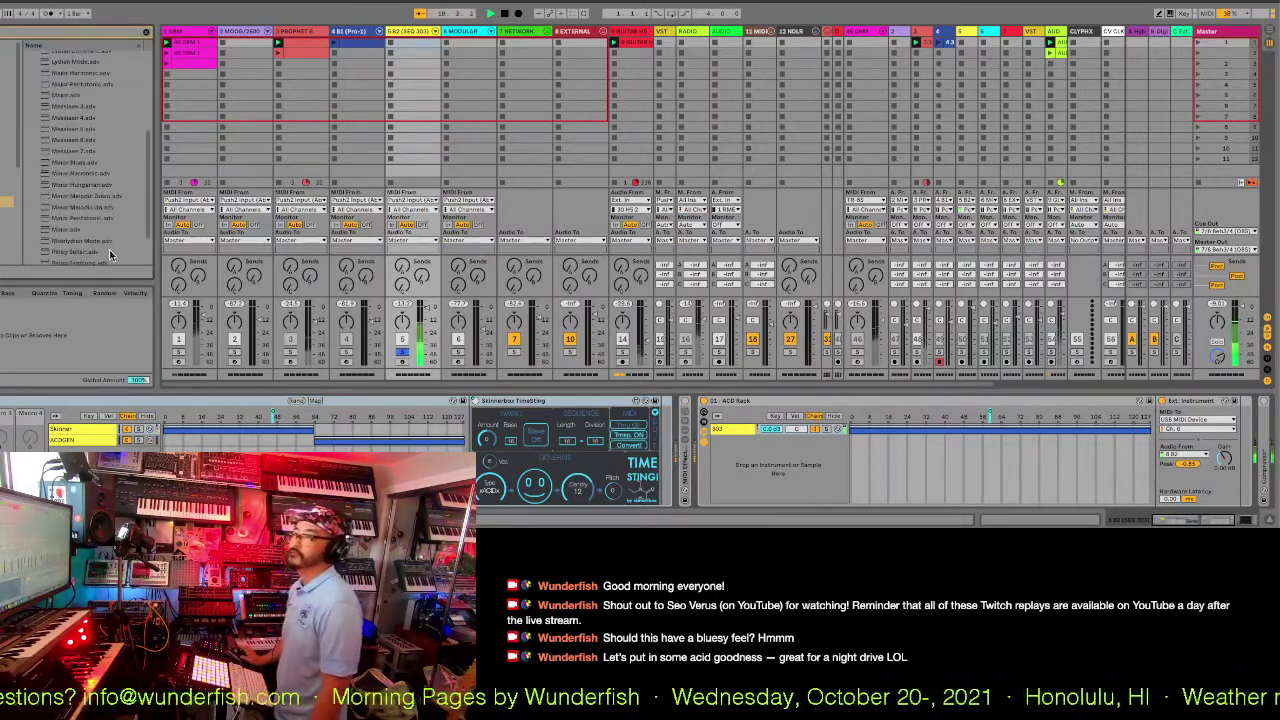
pyautogui.click(102, 219)
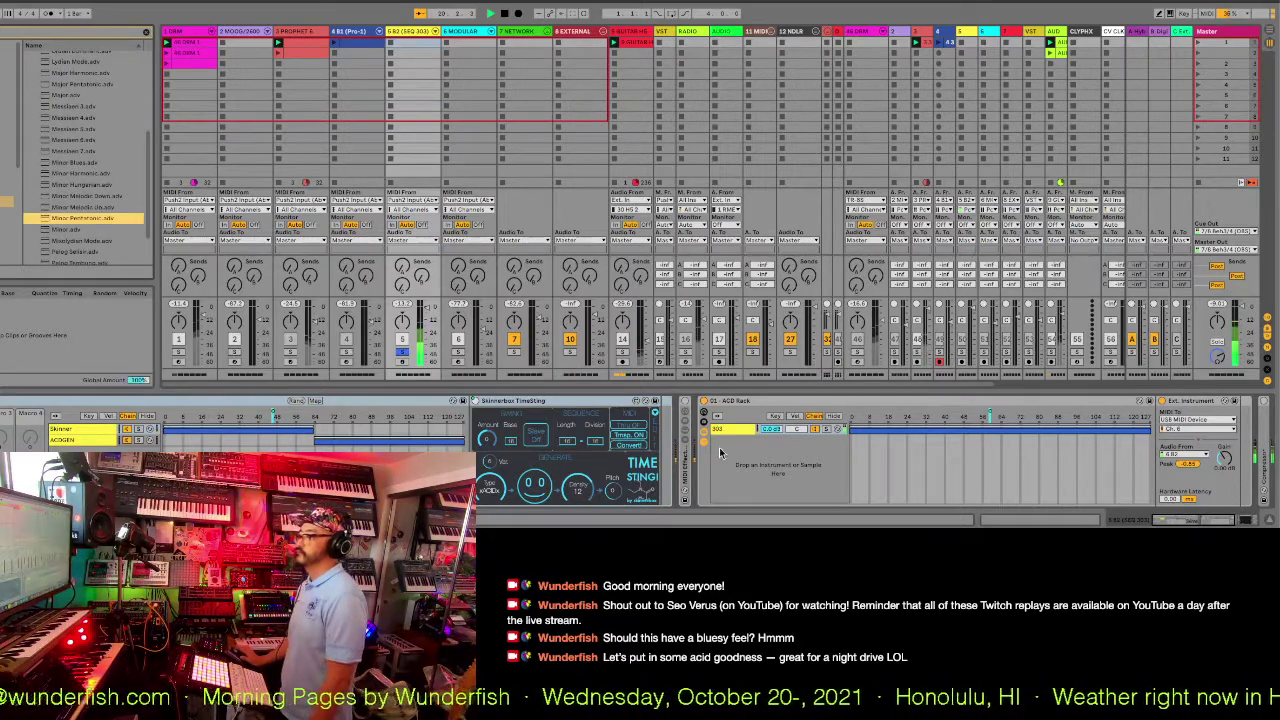
pyautogui.moveTo(719, 453); pyautogui.dragTo(720, 452)
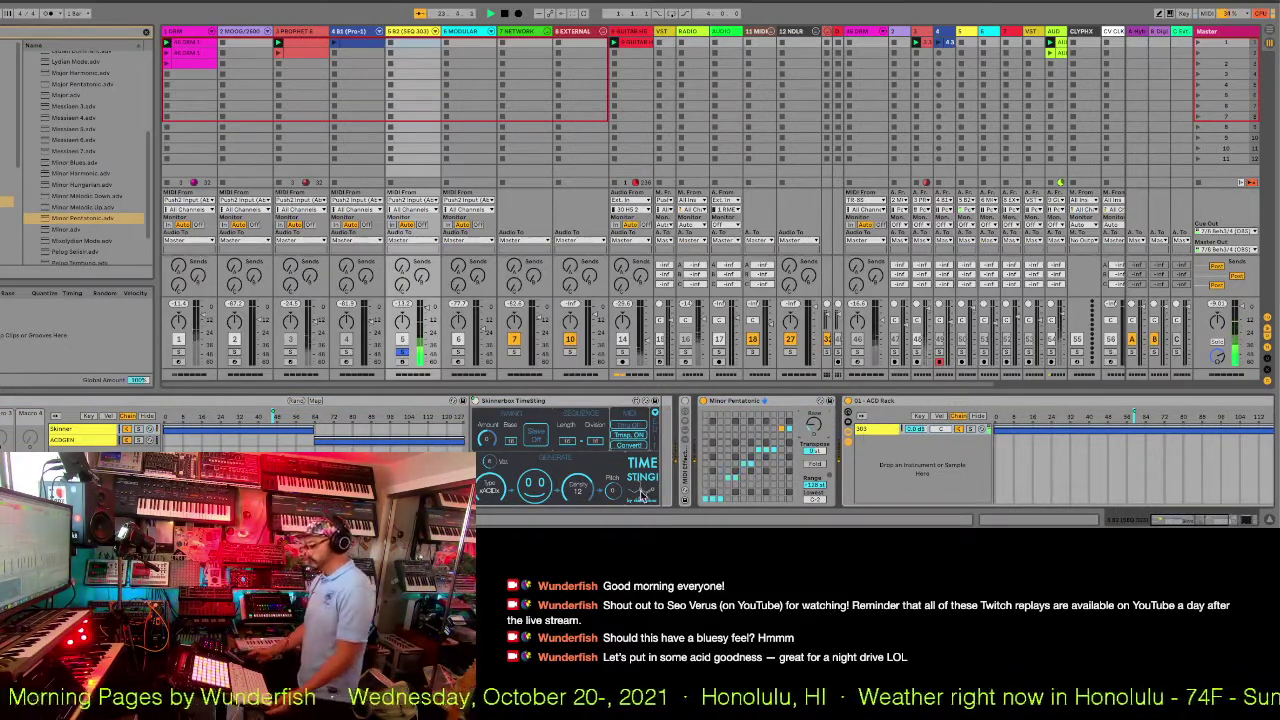
# Unsolo the SEQ 303 track and launch its 0003_STING clip.
pyautogui.click(404, 354)
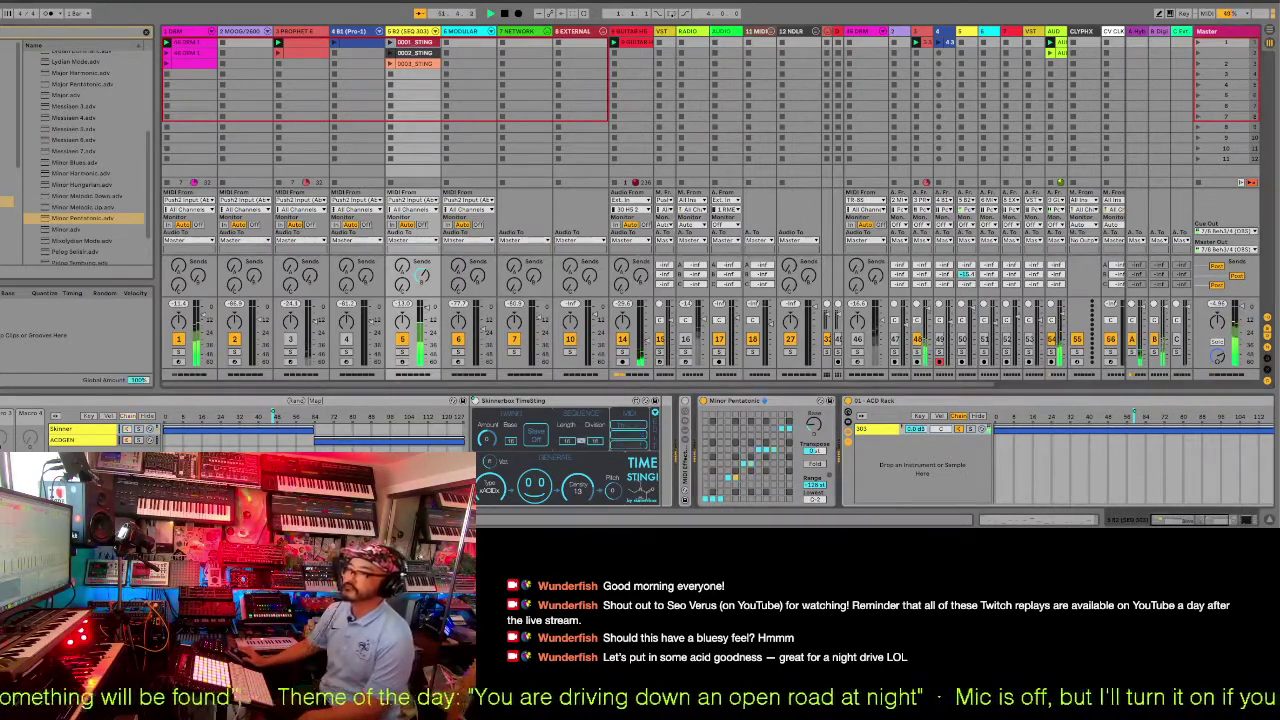
pyautogui.click(392, 66)
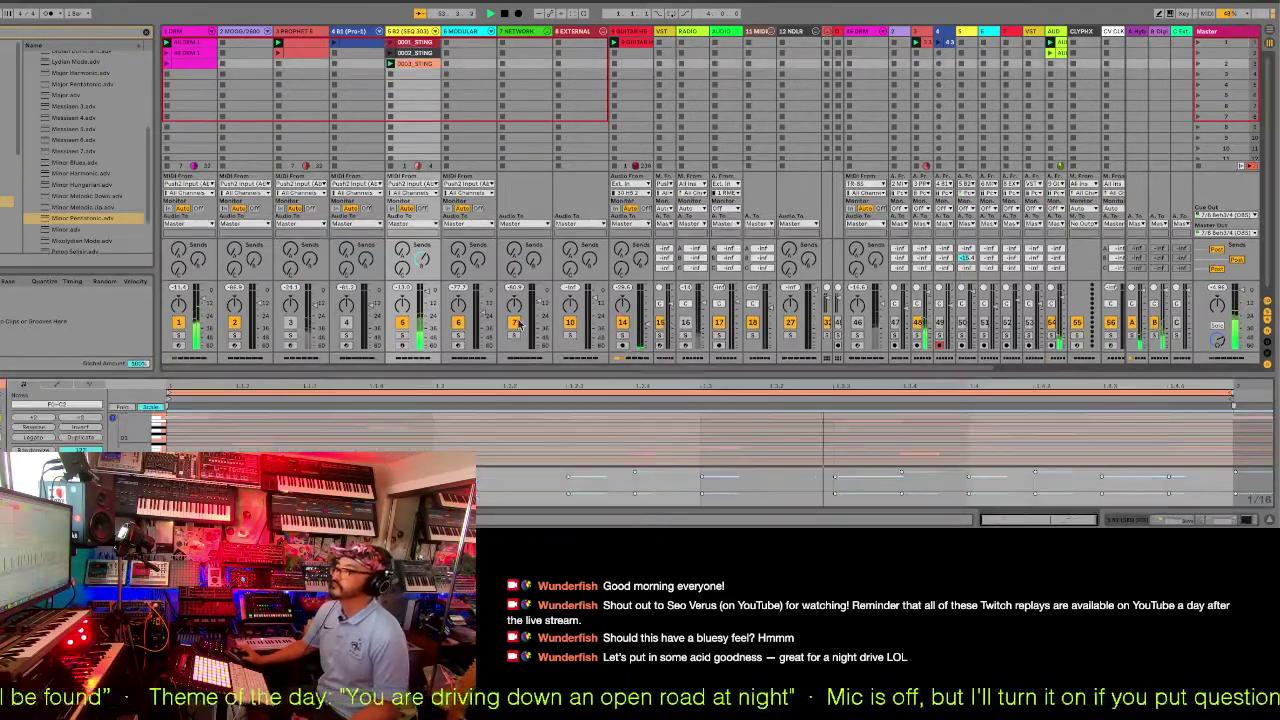
# Enlarge the note editor and switch the 0003_STING clip from the folded display to Scale, with its note range magnified.
pyautogui.click(121, 407)
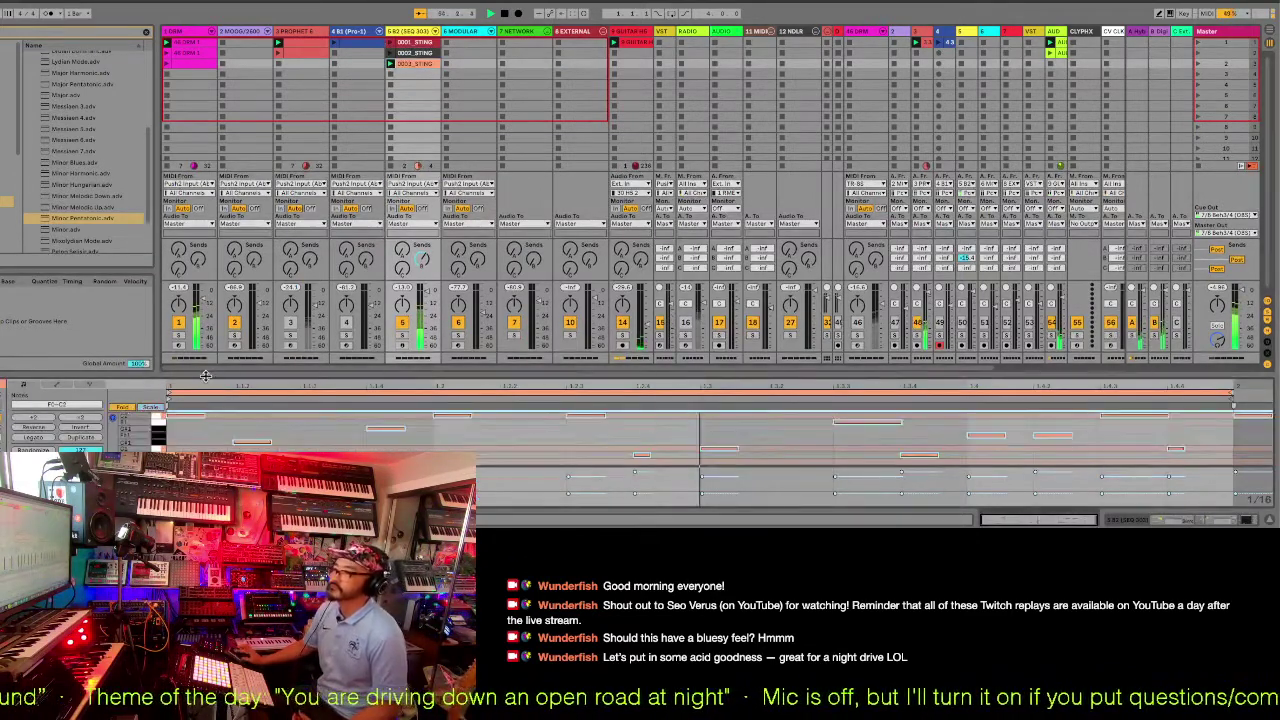
pyautogui.moveTo(205, 378); pyautogui.dragTo(205, 150)
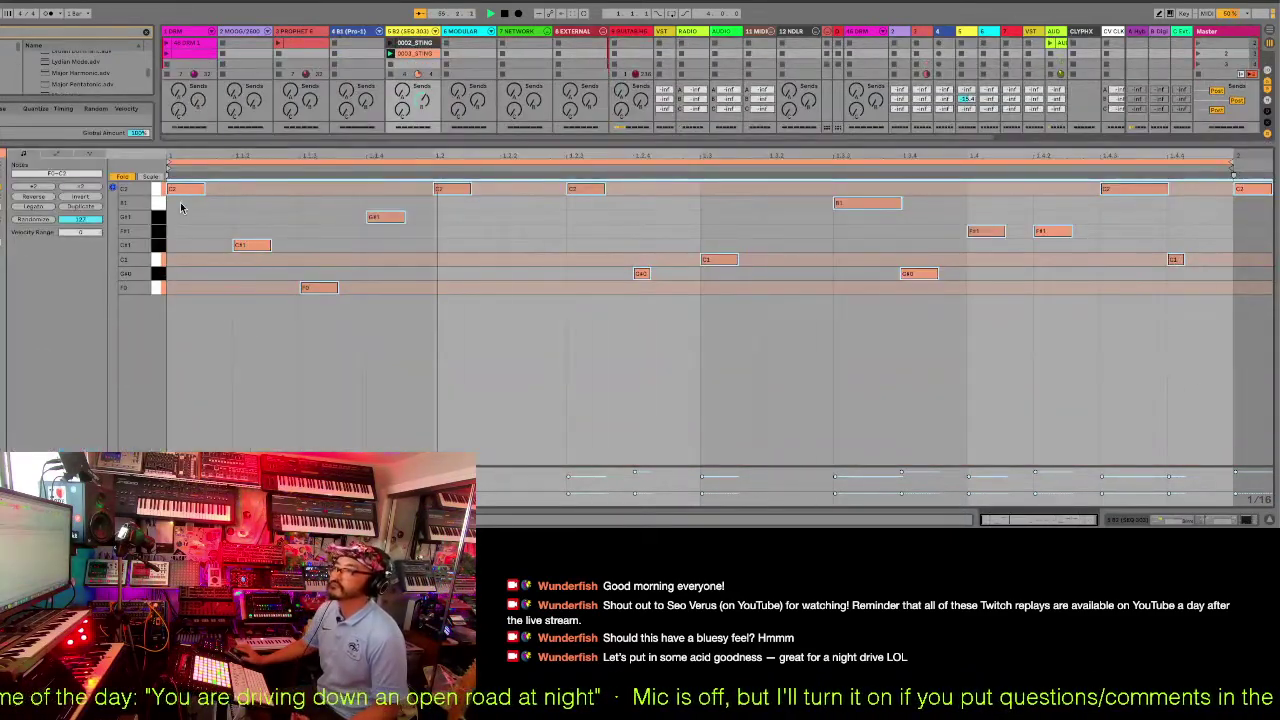
pyautogui.click(147, 178)
pyautogui.click(150, 177)
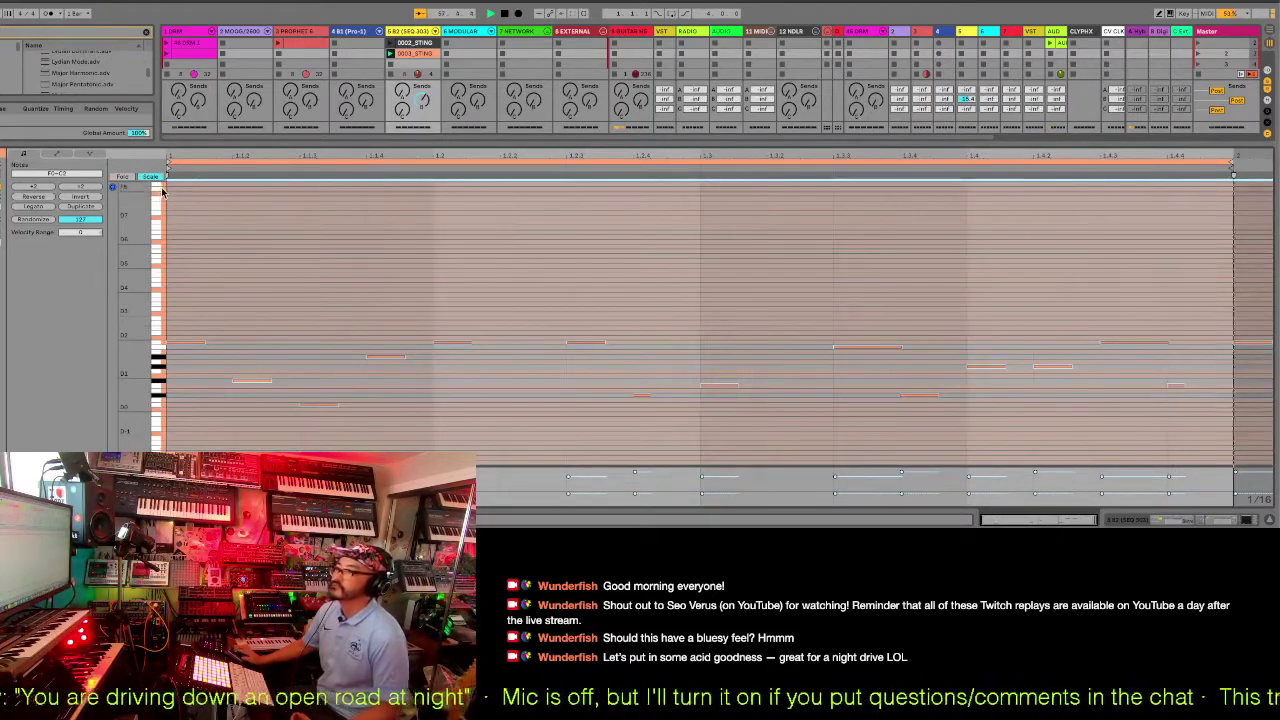
pyautogui.moveTo(146, 244); pyautogui.dragTo(146, 280)
pyautogui.scroll(-1, 324, 324)
pyautogui.scroll(-5, 324, 324)
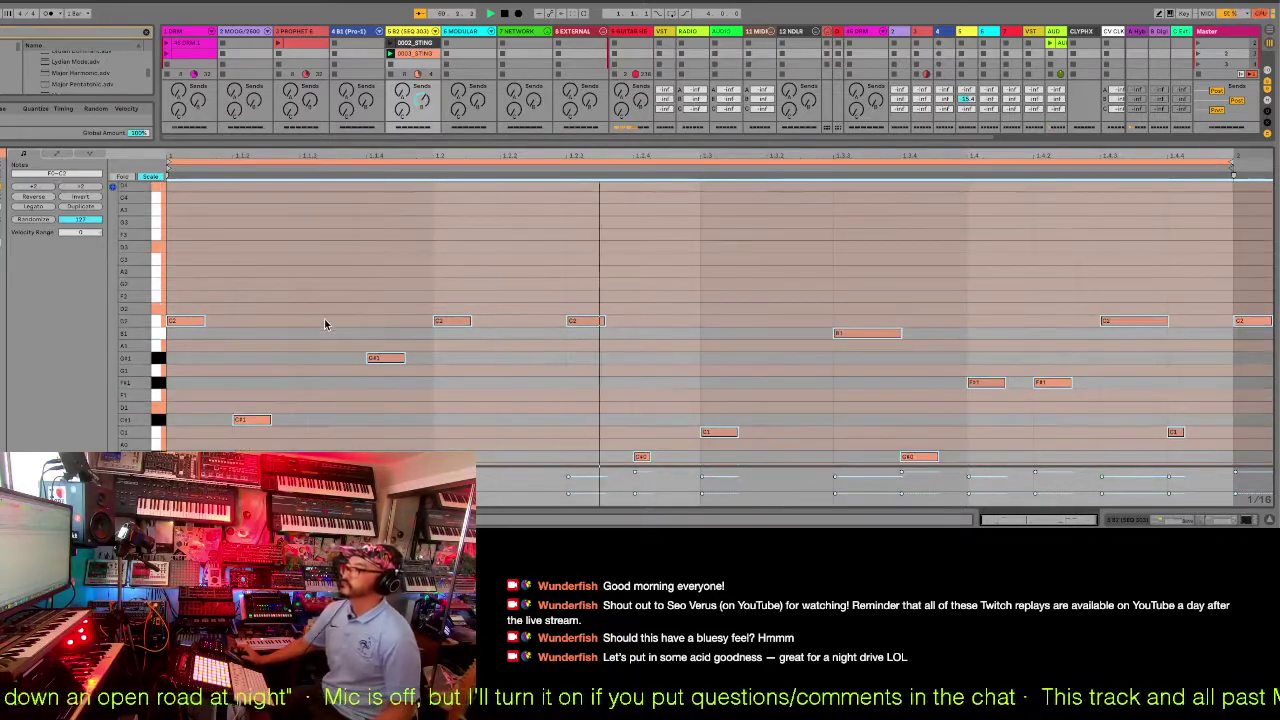
# Transpose the clip's C#1 note down to C1.
pyautogui.click(263, 421)
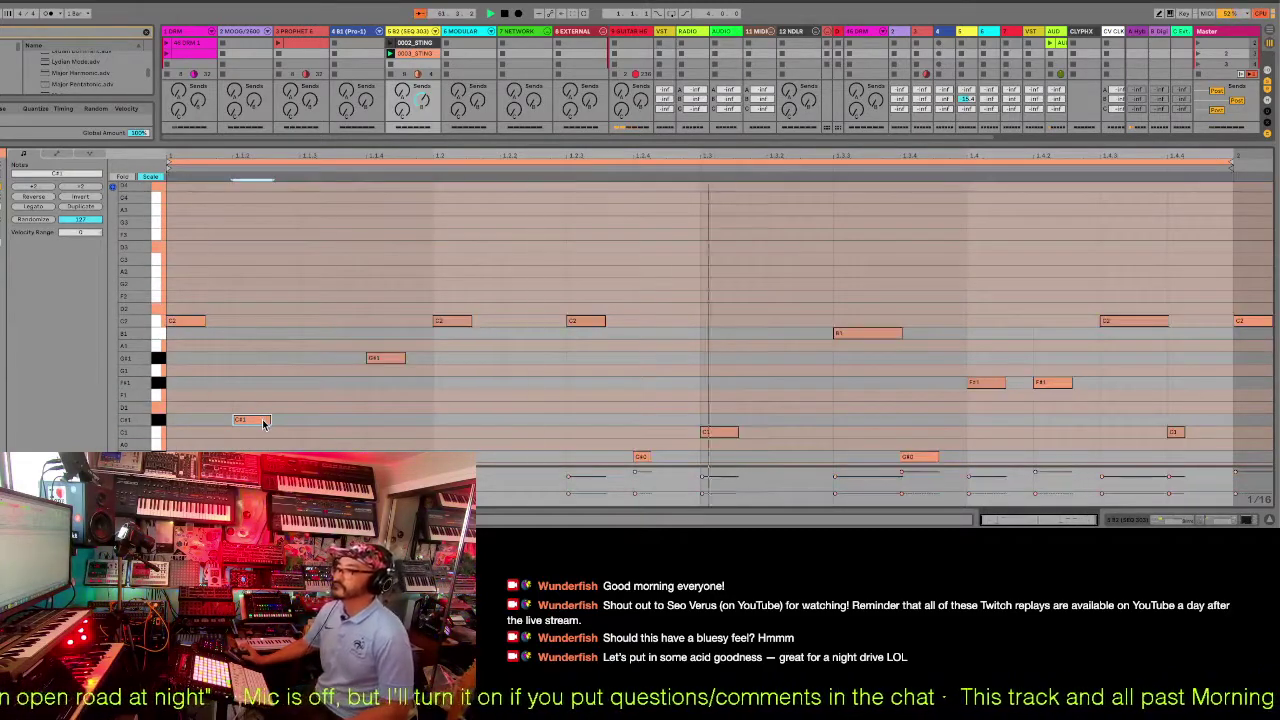
pyautogui.press('Up')
pyautogui.press('Down')
pyautogui.press('Down')
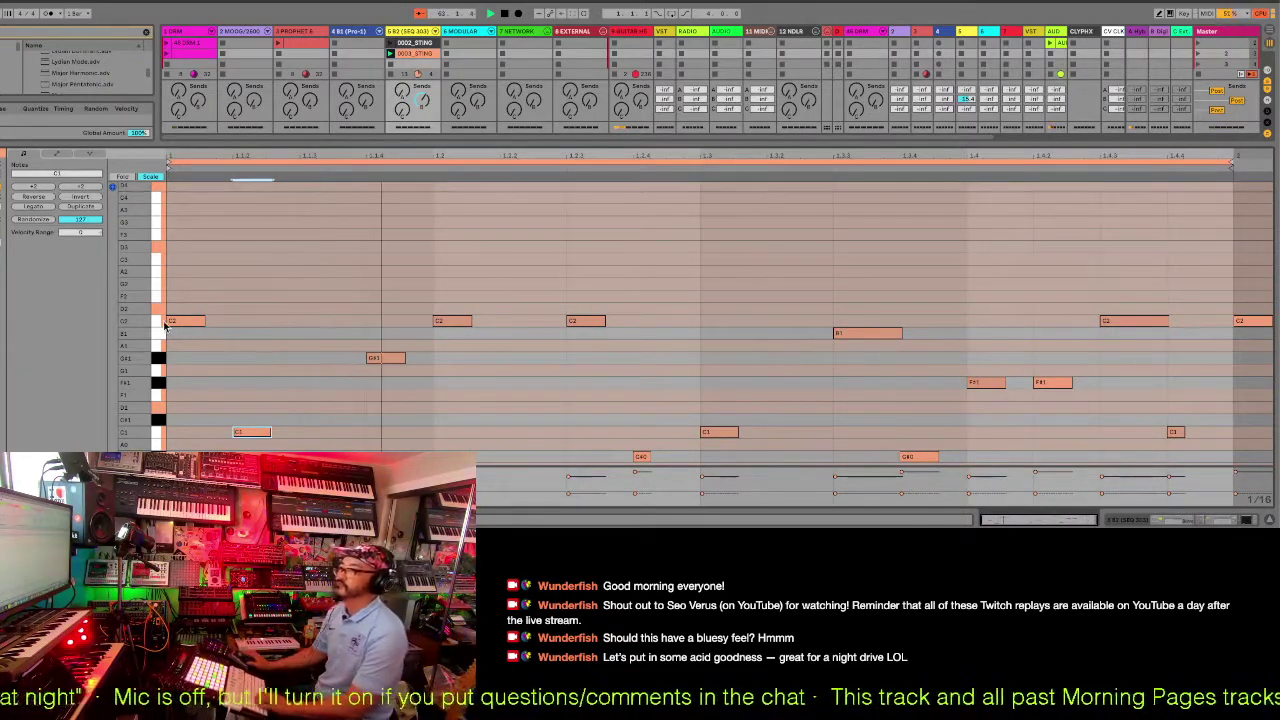
# Transpose all of the clip's C2 notes up to D2.
pyautogui.click(156, 321)
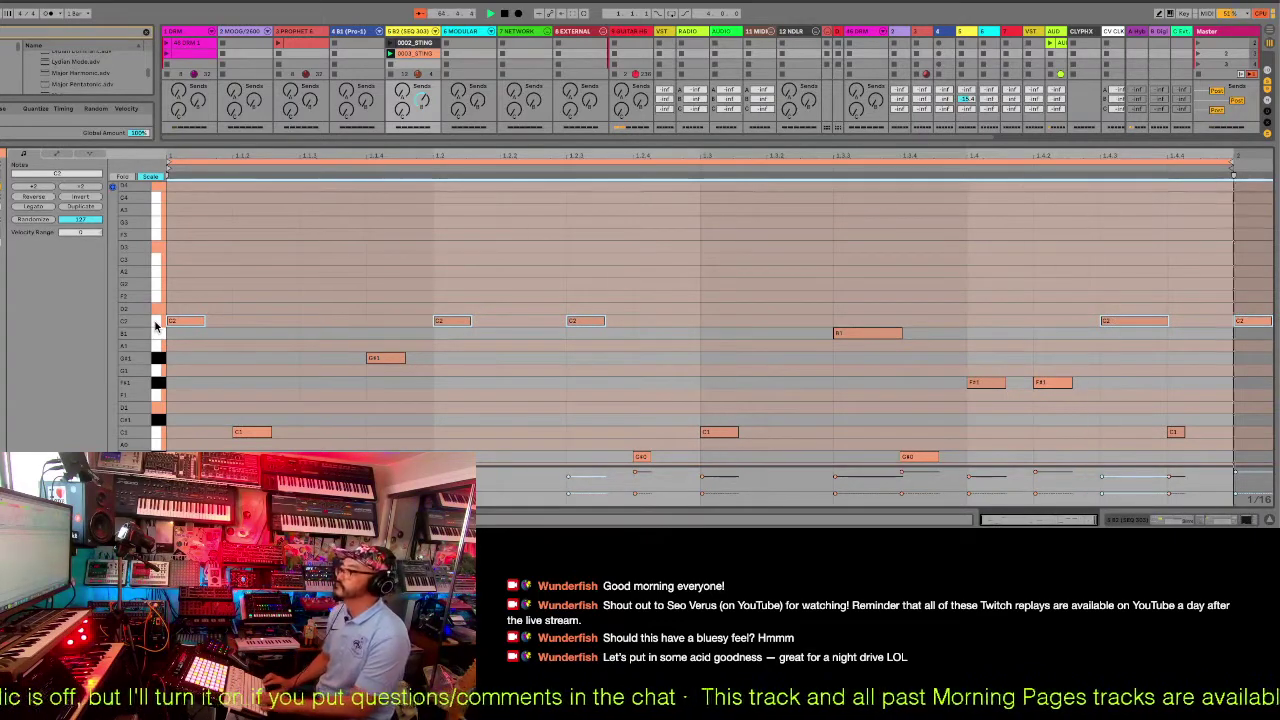
pyautogui.press('Up')
pyautogui.press('Up')
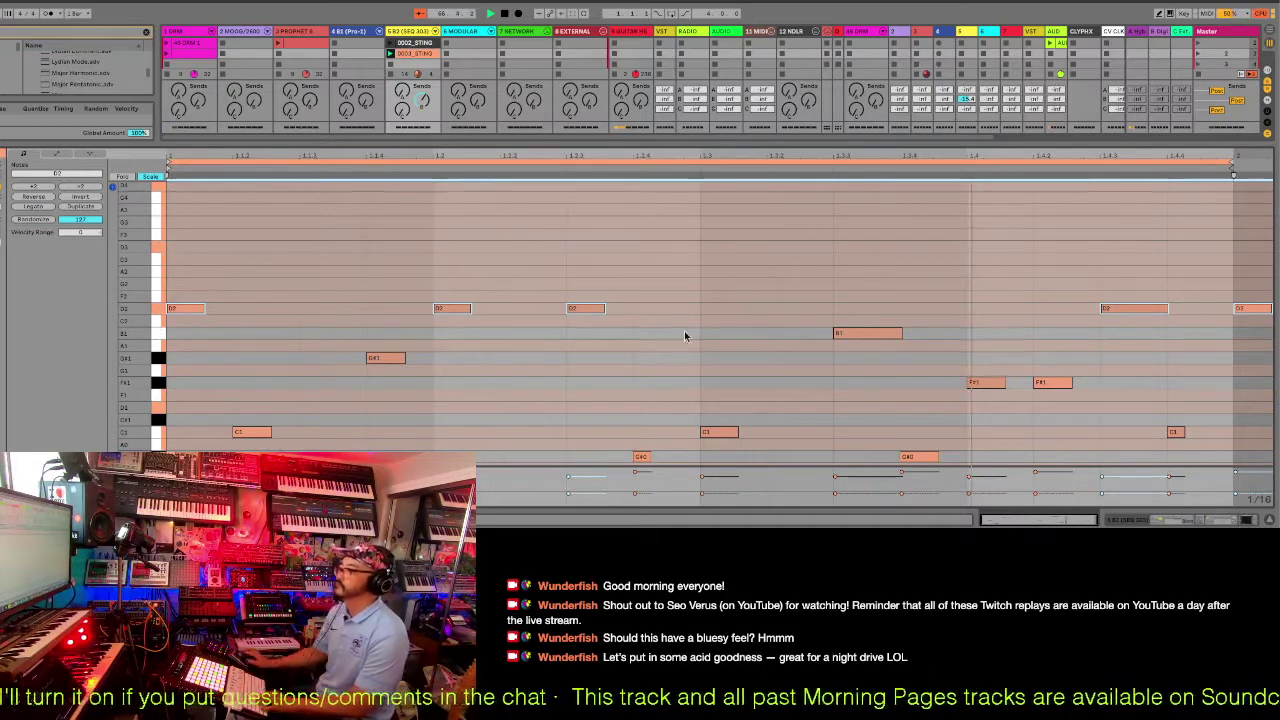
# Transpose the clip's B1 note up to D3.
pyautogui.click(848, 334)
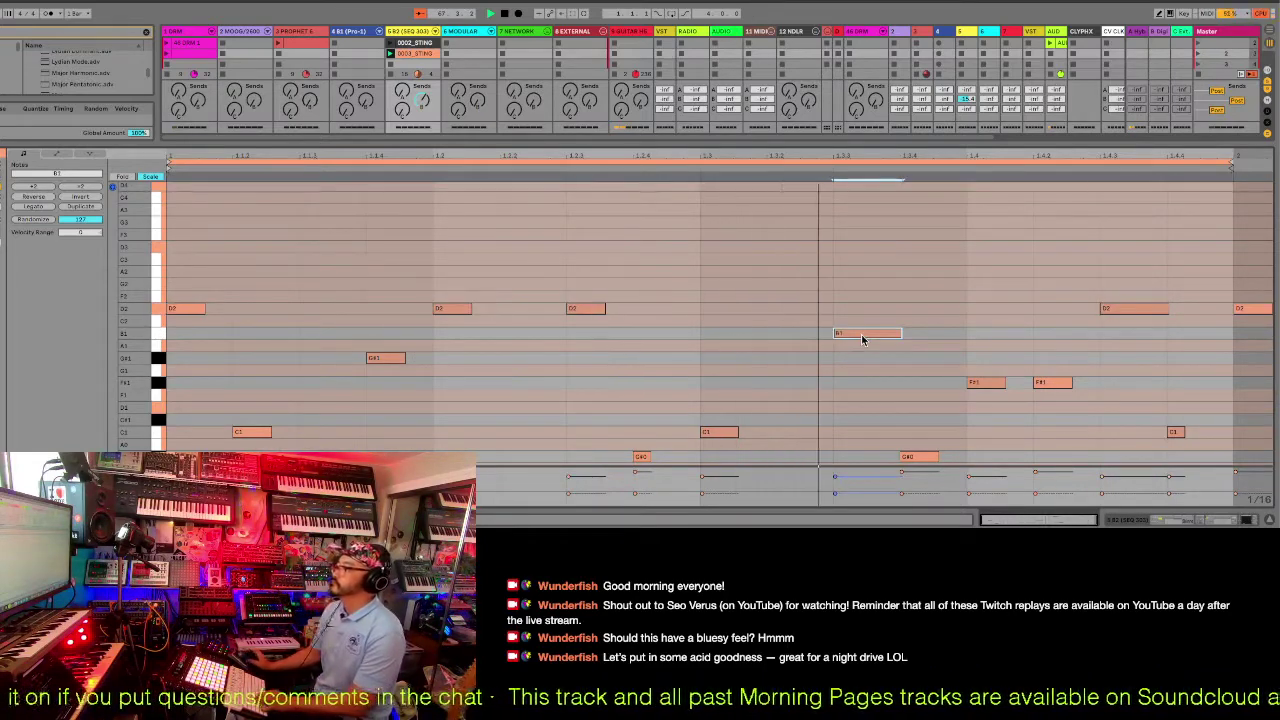
pyautogui.hotkey('shift', 'Up')
pyautogui.press('Down')
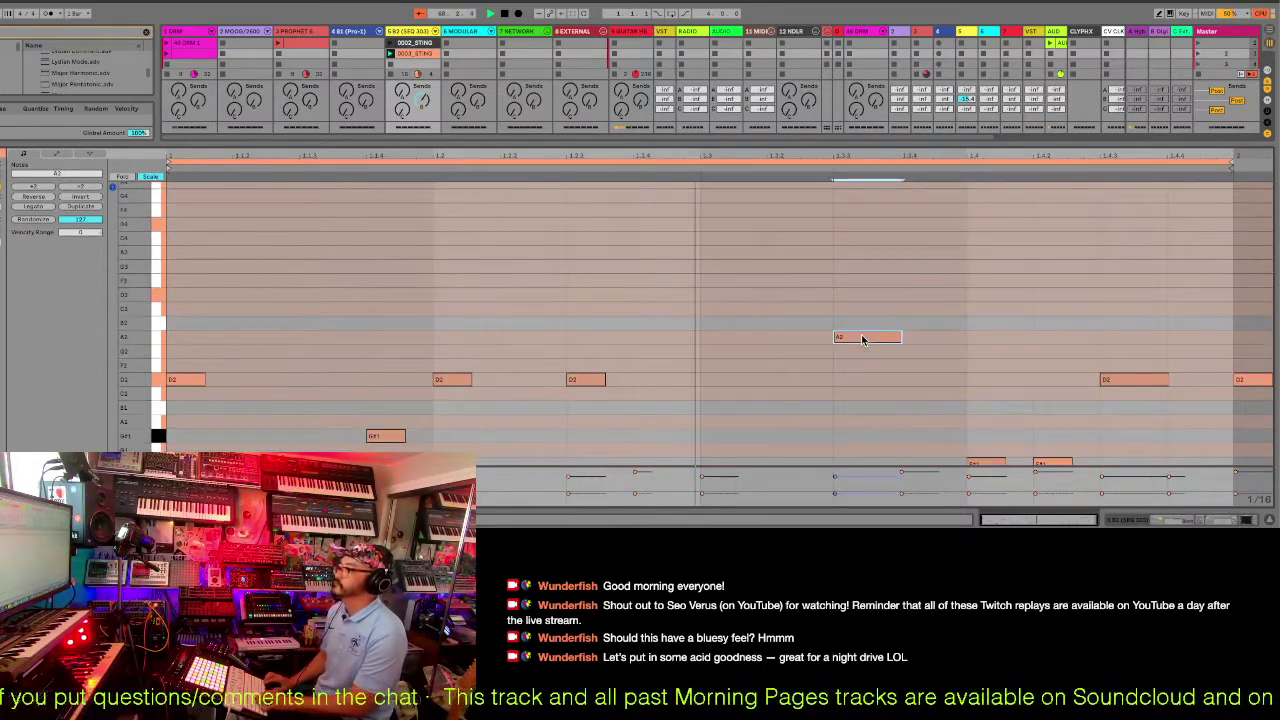
pyautogui.hotkey('shift', 'Up')
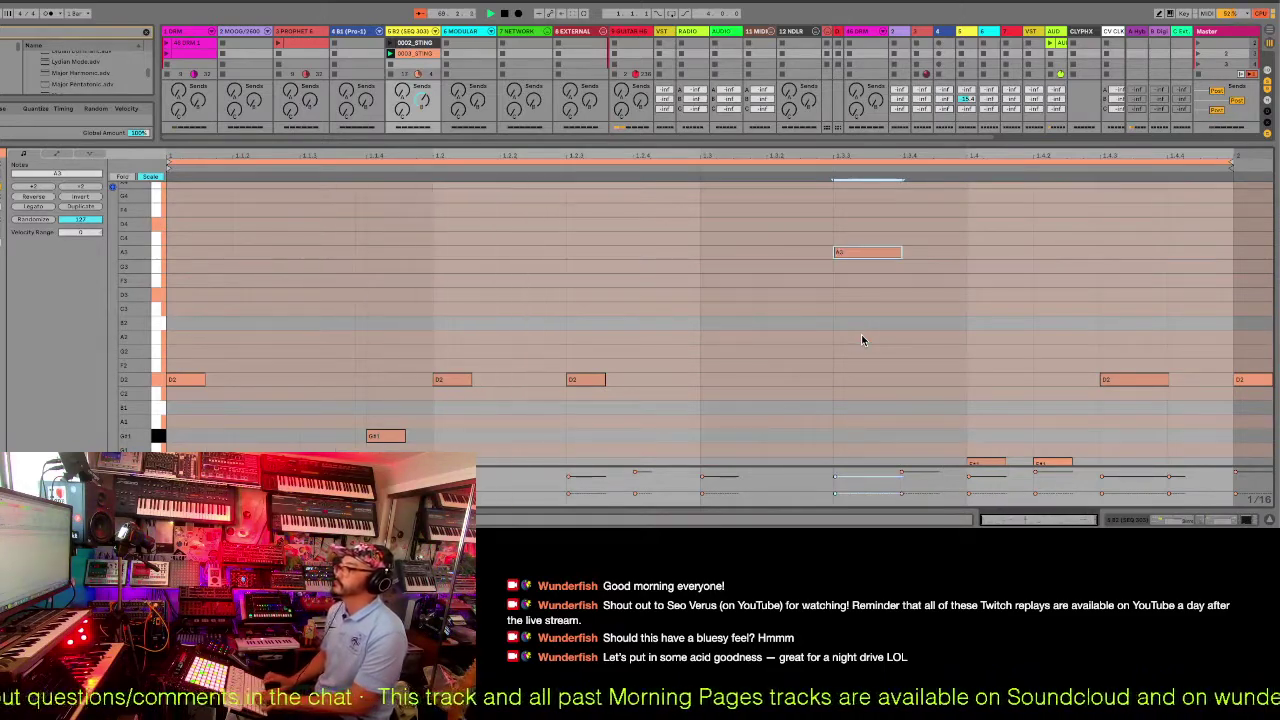
pyautogui.press('Down')
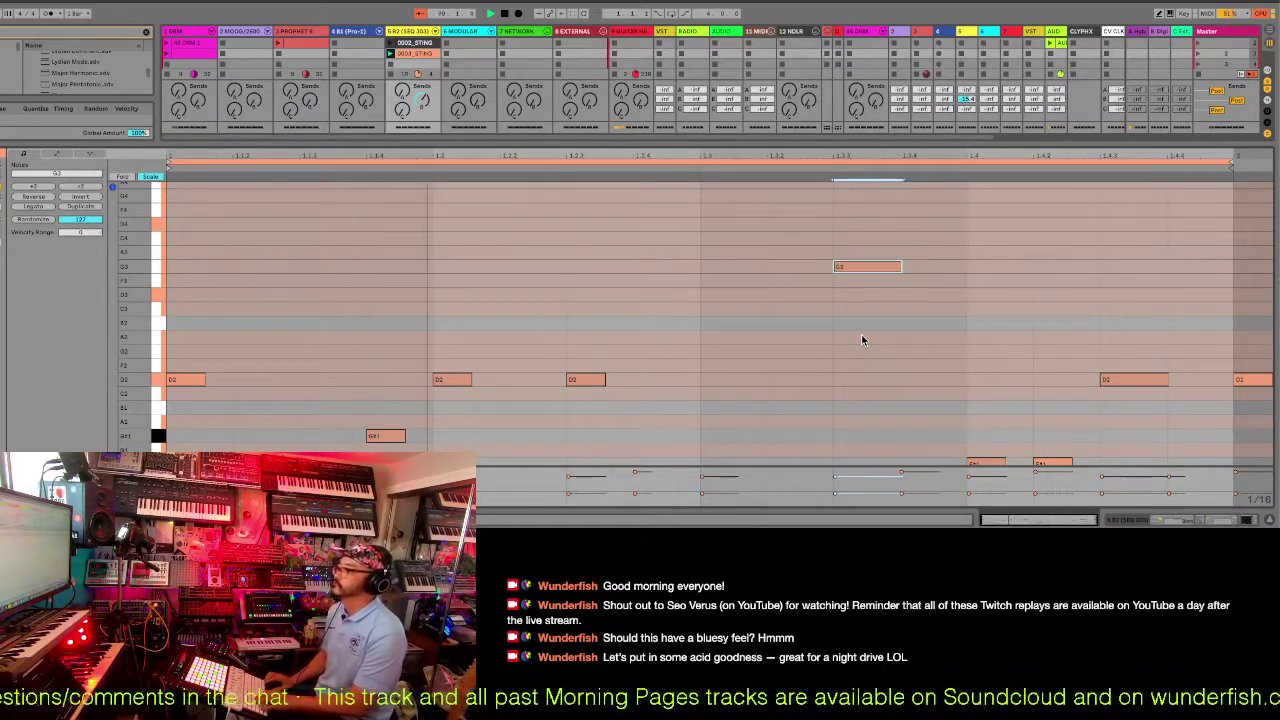
pyautogui.press('Down')
pyautogui.press('Down')
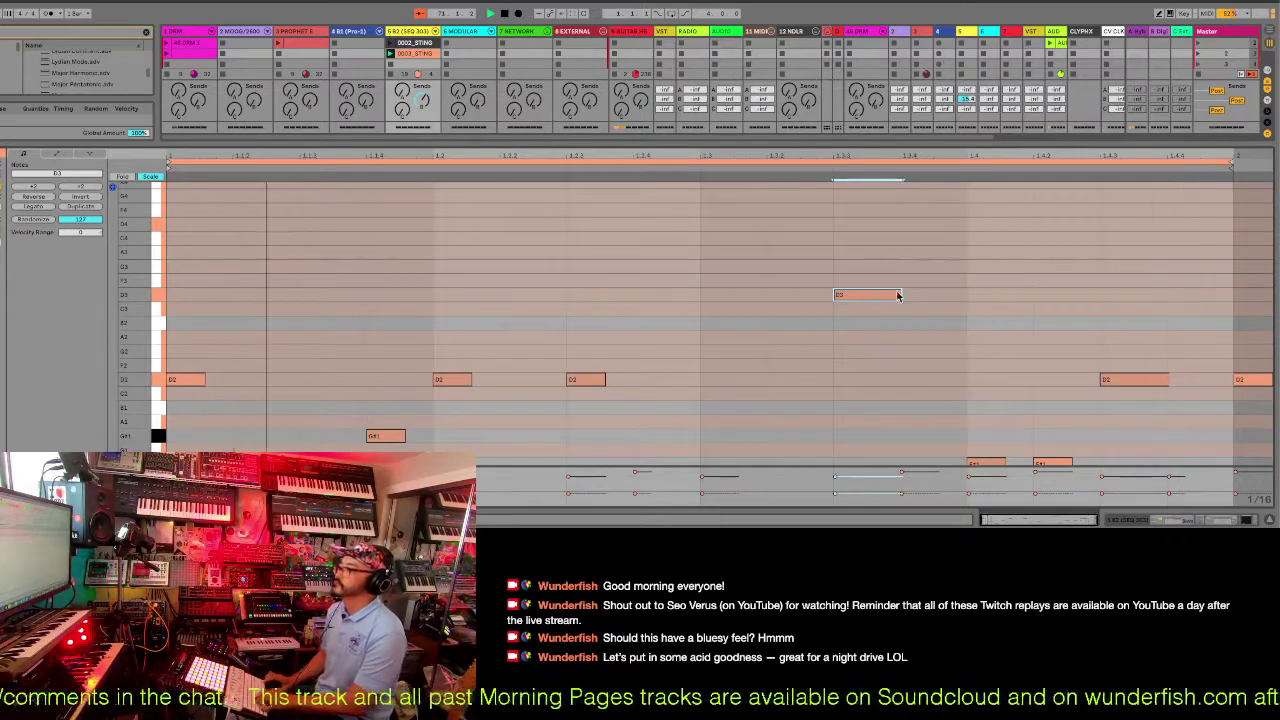
# Transpose the clip's two F#1 notes, the one at 1.4.2 up to F2 and the one at 1.4 down to F1.
pyautogui.scroll(-3, 577, 391)
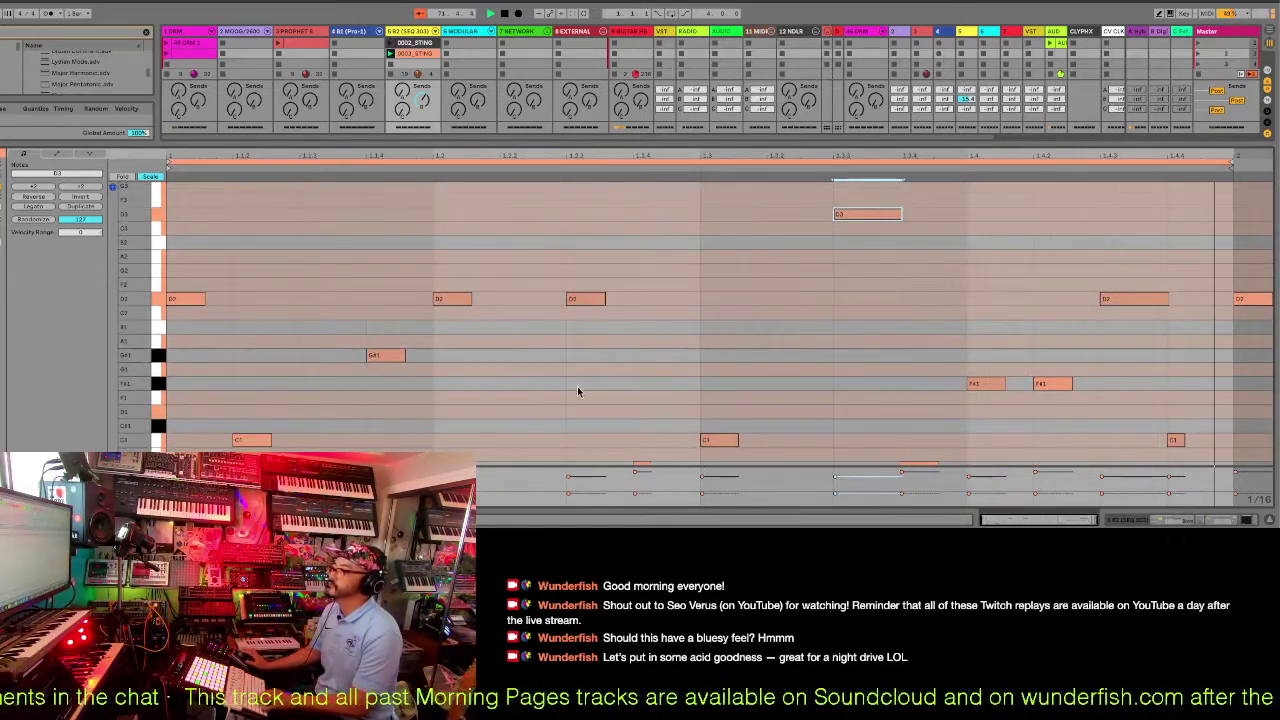
pyautogui.click(1048, 385)
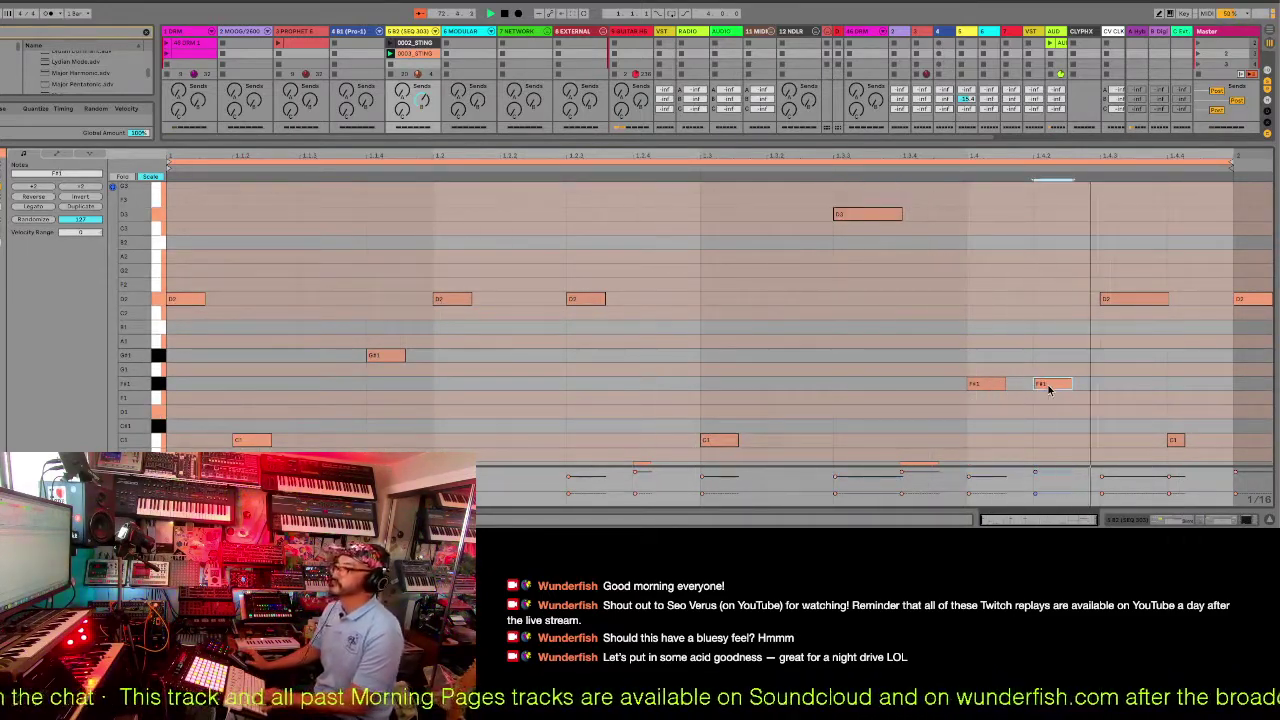
pyautogui.press('Up')
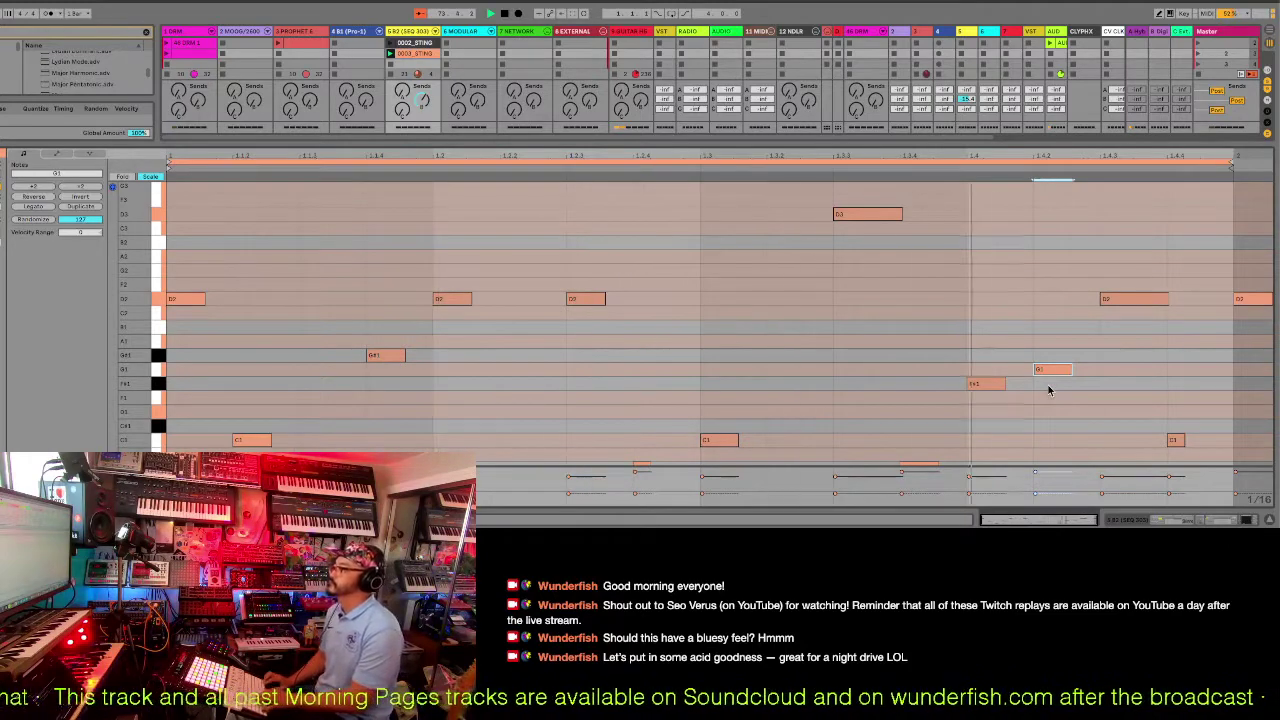
pyautogui.hotkey('shift', 'Up')
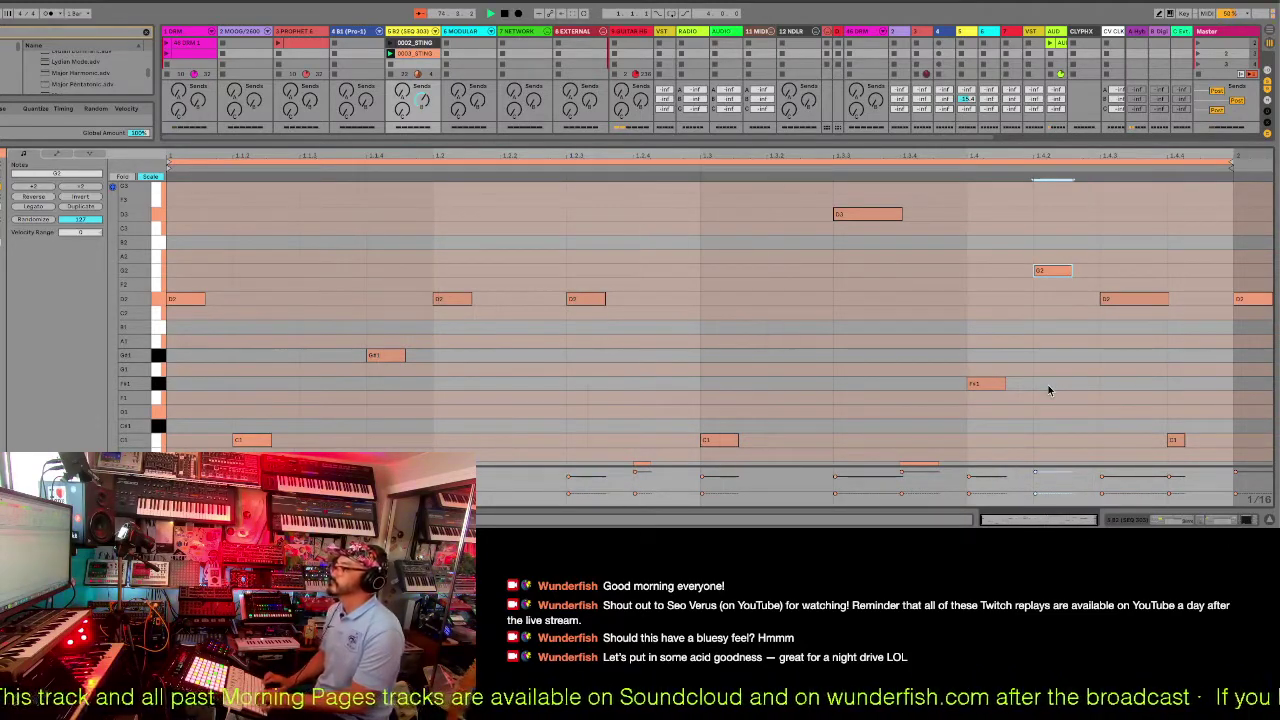
pyautogui.press('Down')
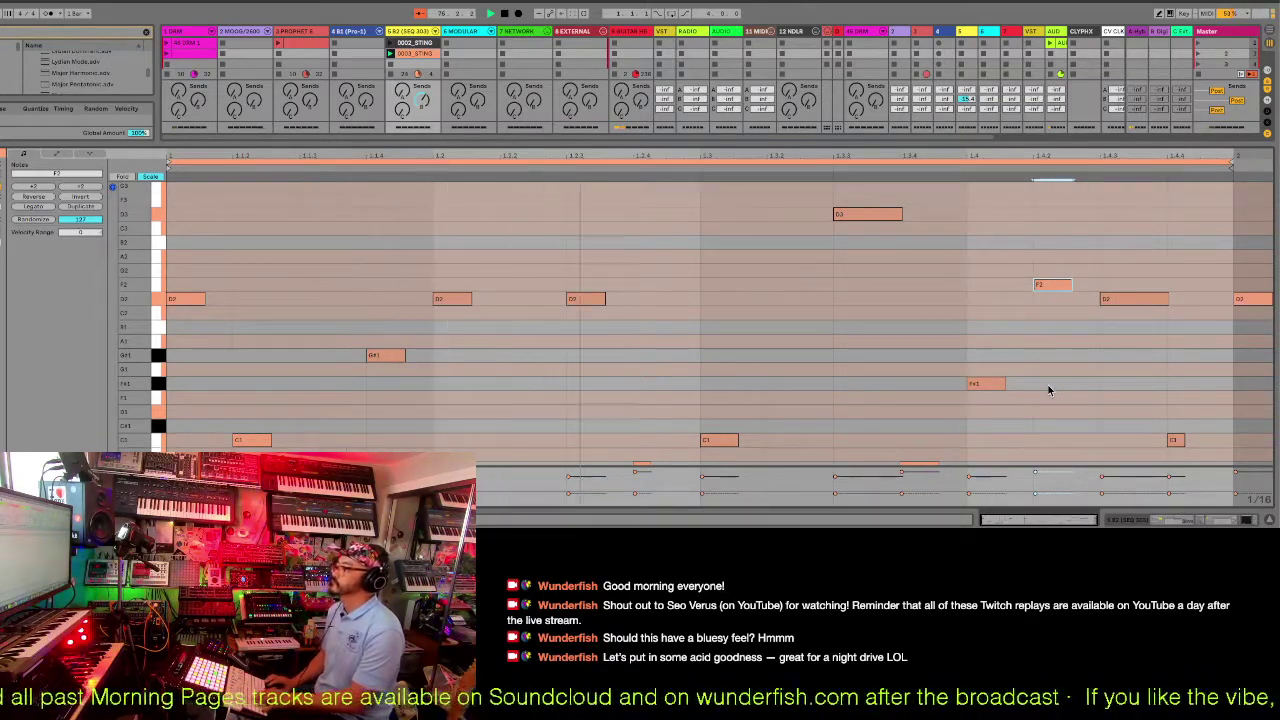
pyautogui.click(992, 387)
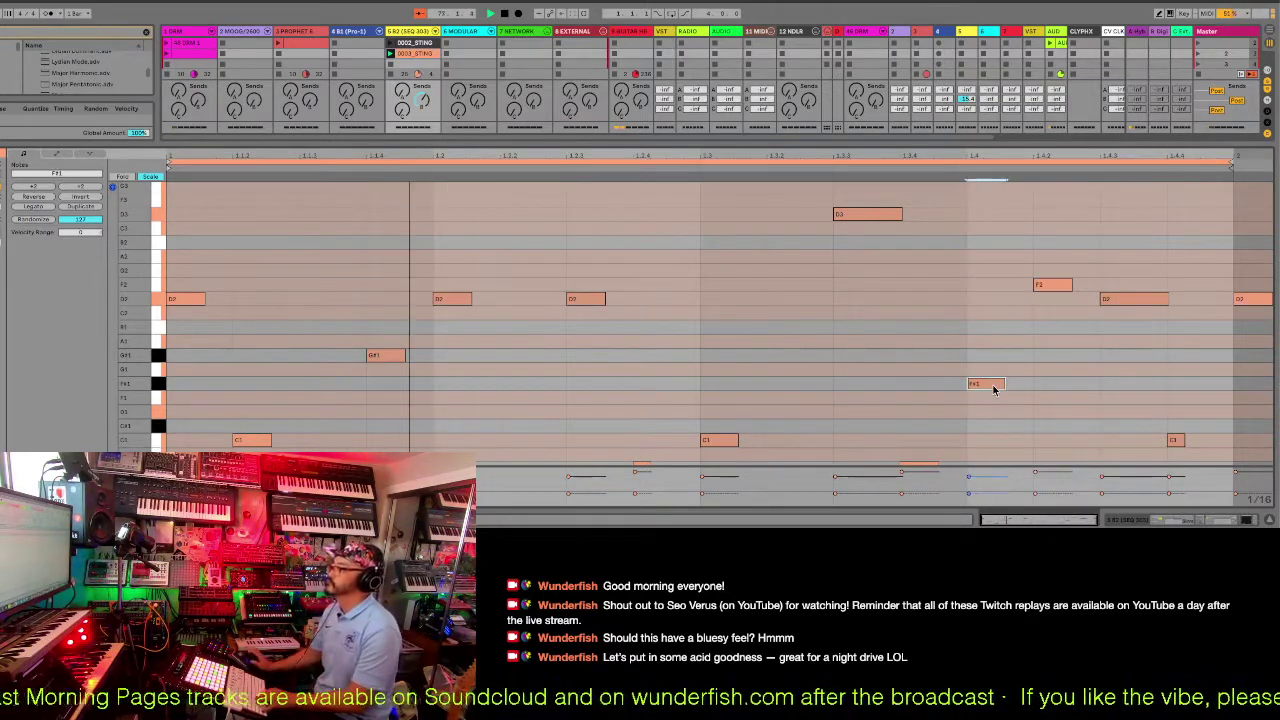
pyautogui.press('Down')
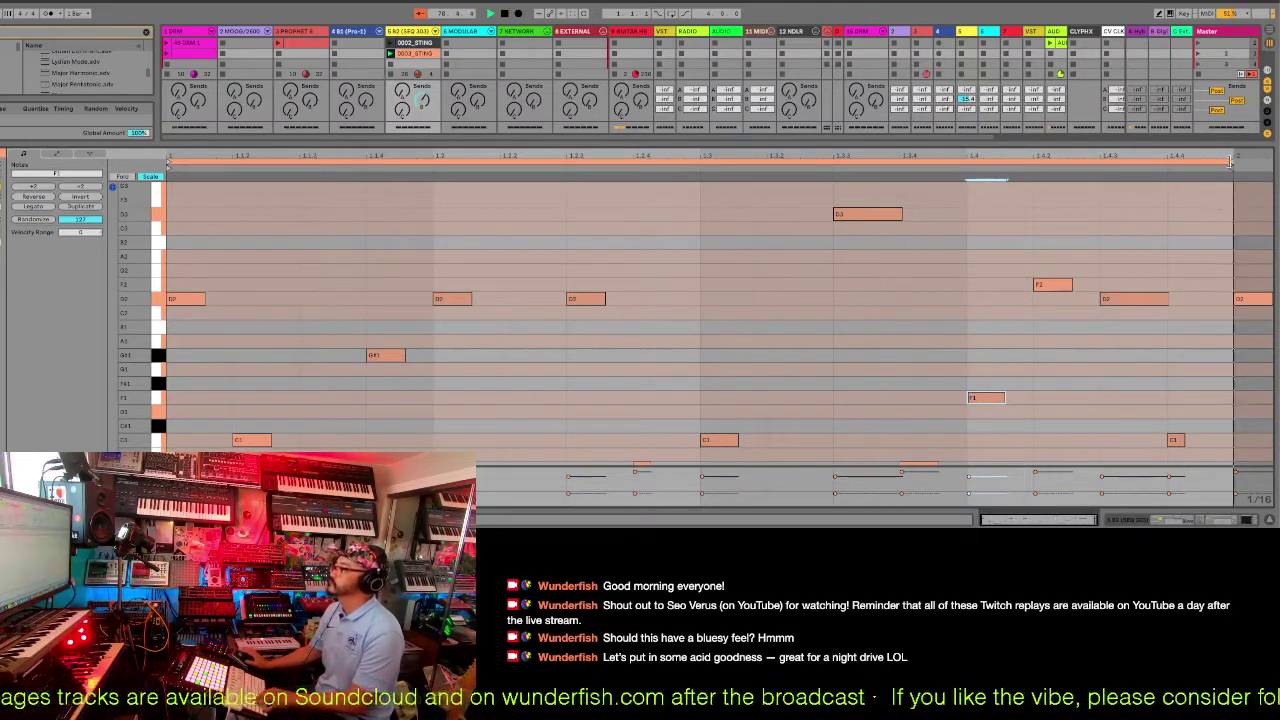
# Extend the 0003_STING loop end by one sixteenth past bar 2 and transpose the D2 note there up to G2.
pyautogui.moveTo(1230, 162); pyautogui.dragTo(1242, 175)
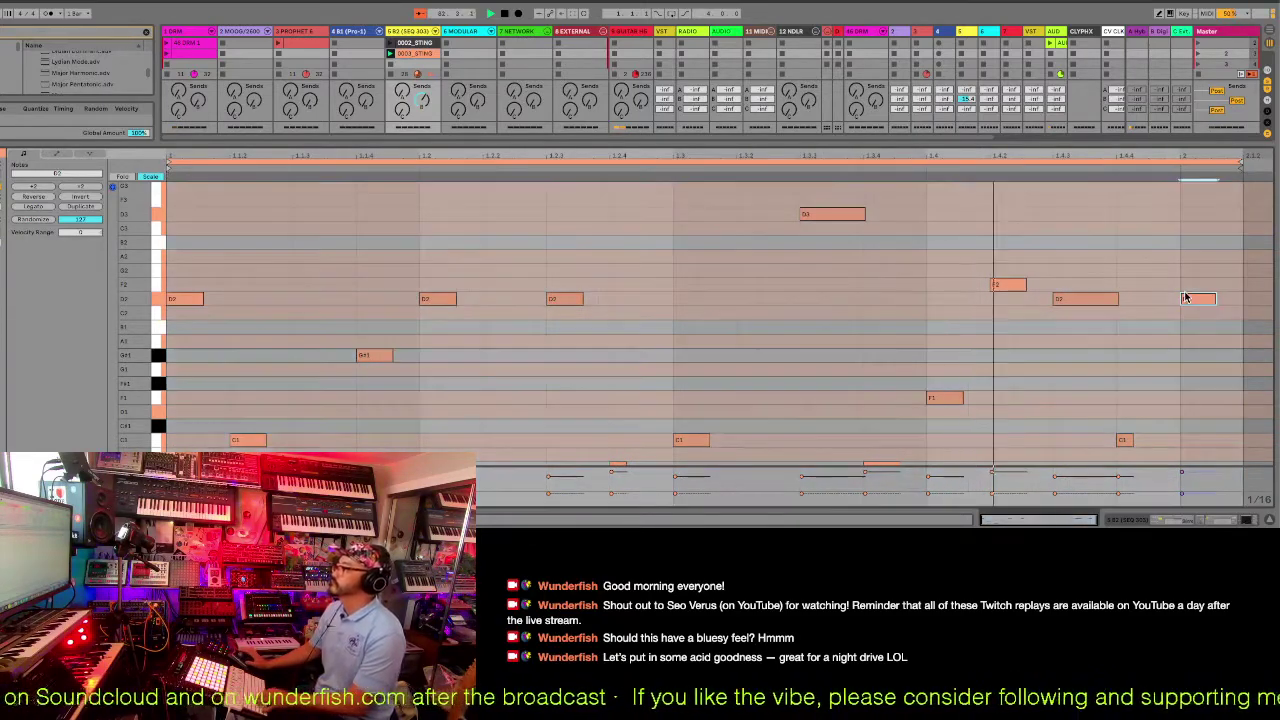
pyautogui.click(1185, 297)
pyautogui.press('Up')
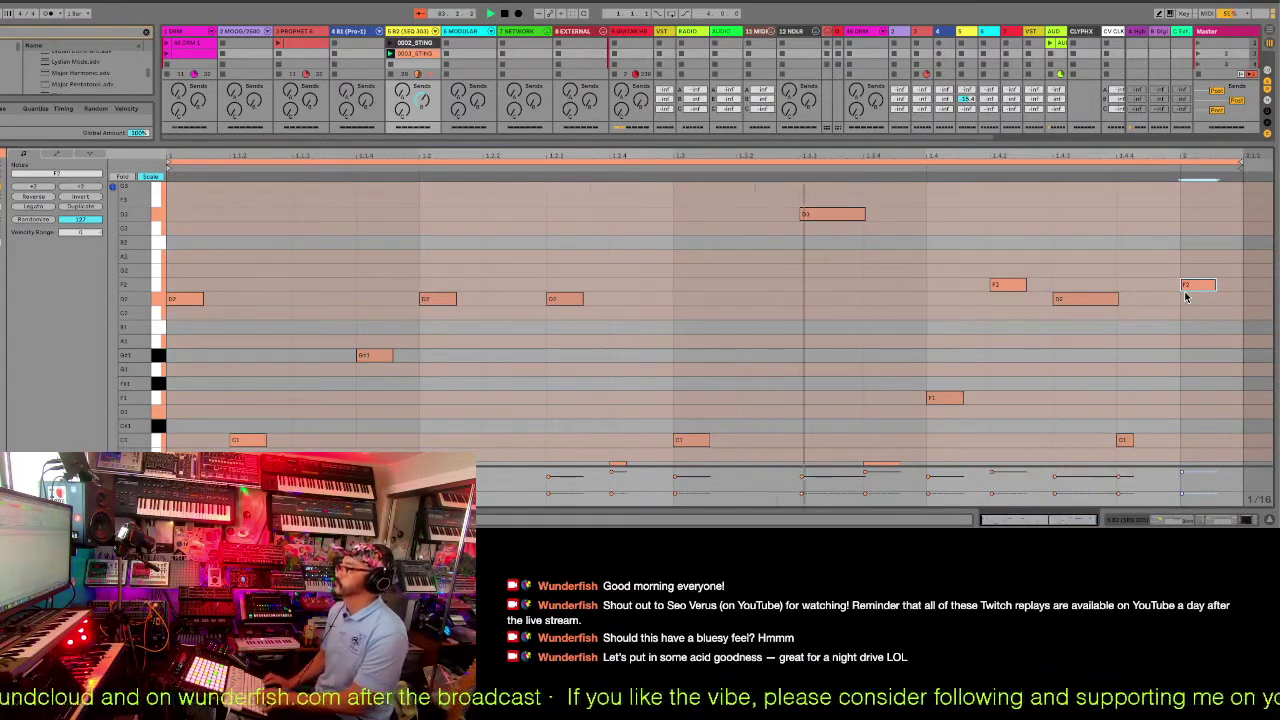
pyautogui.press('Up')
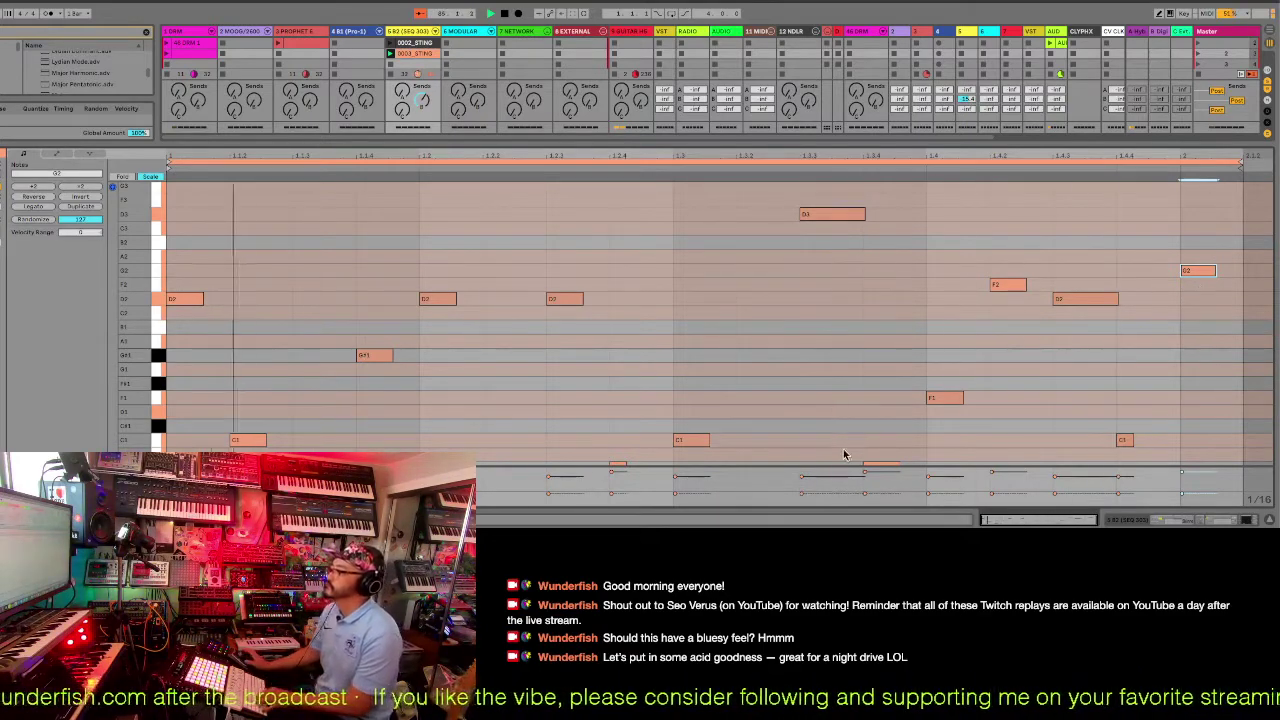
# Transpose both of the clip's G#0 notes down to G0.
pyautogui.scroll(-3, 558, 452)
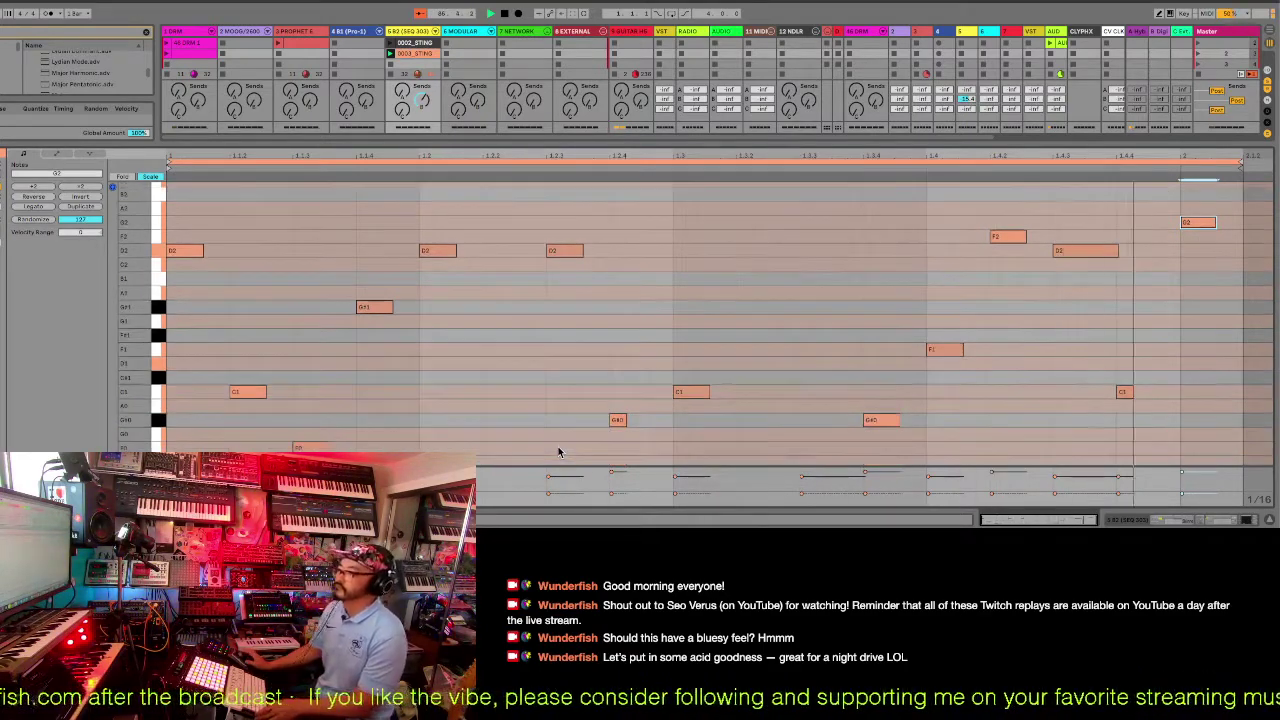
pyautogui.click(155, 422)
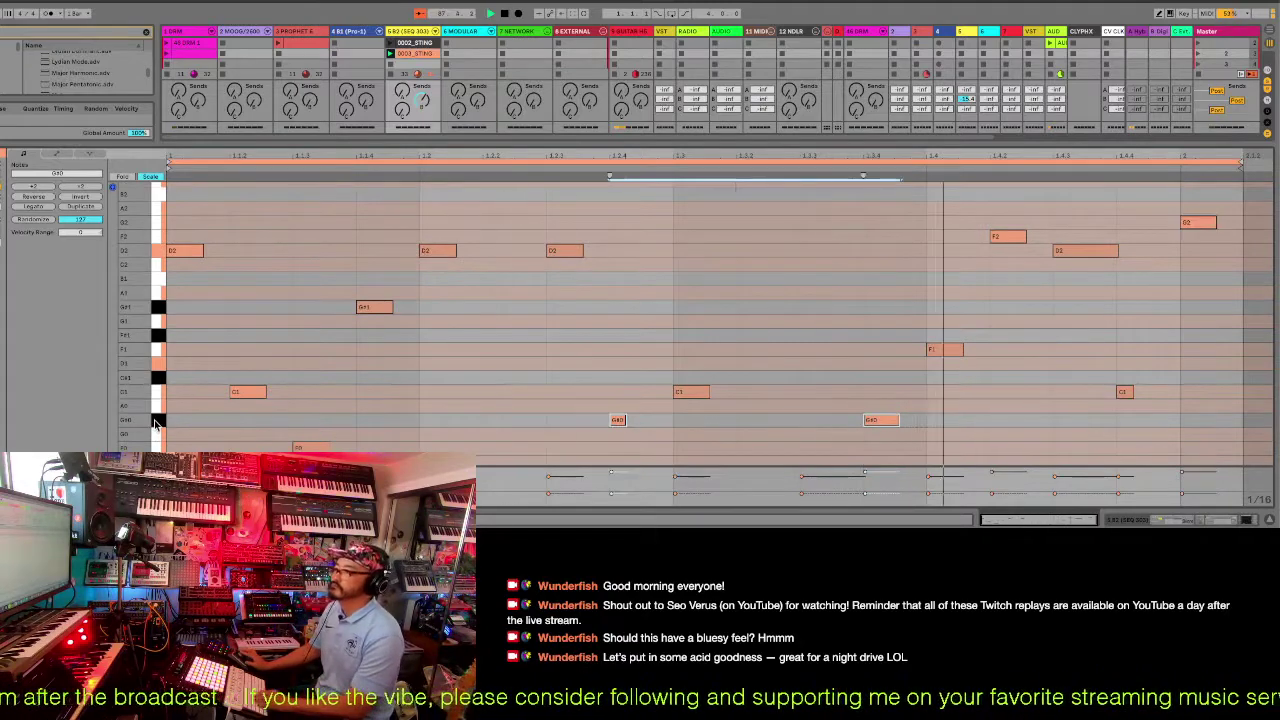
pyautogui.press('Down')
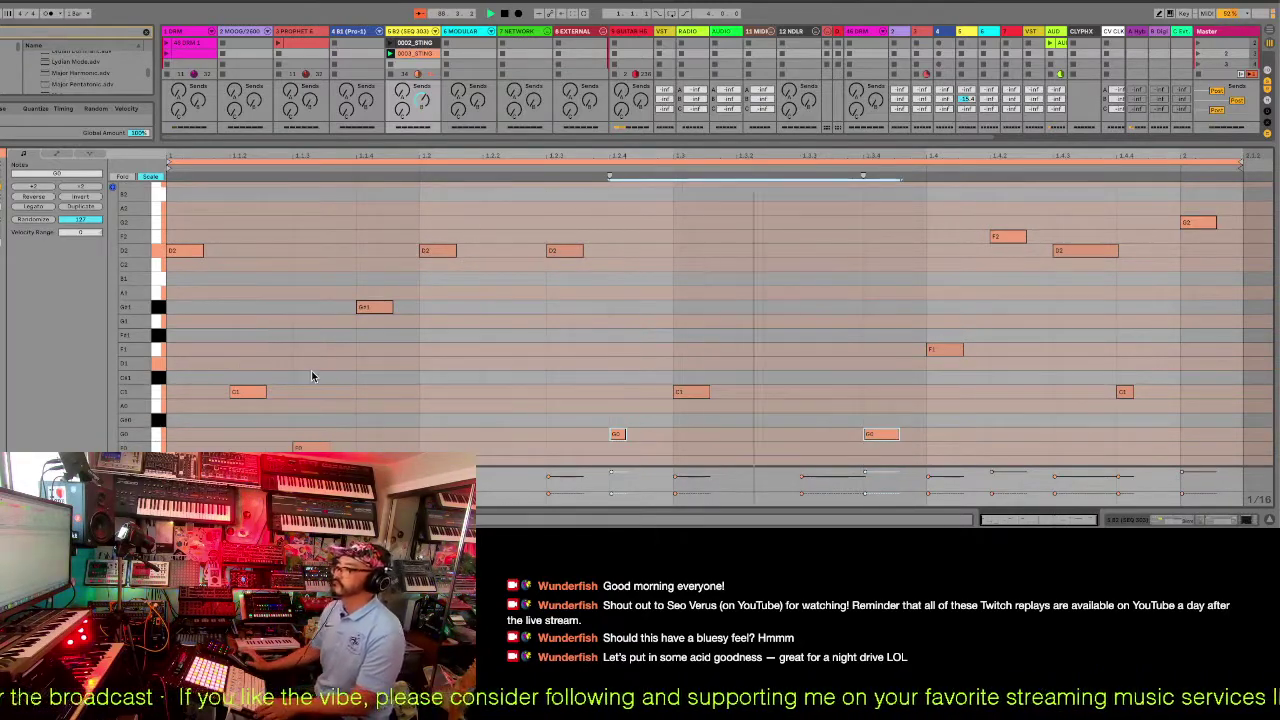
# Shrink the note editor to reveal the mixer and clip slots, and launch the 0002_STING clip on the 303 track.
pyautogui.scroll(4, 311, 370)
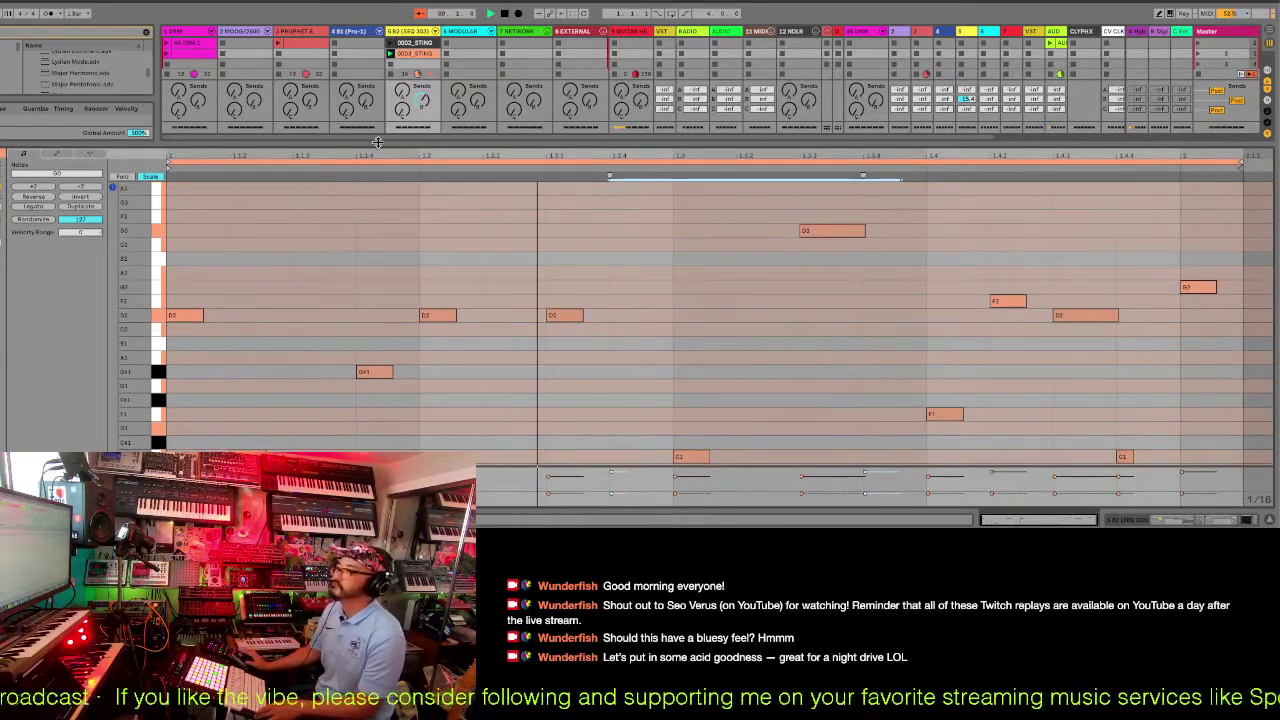
pyautogui.hotkey('ctrl', 'alt', 'm')
pyautogui.hotkey('ctrl', 'alt', 'm')
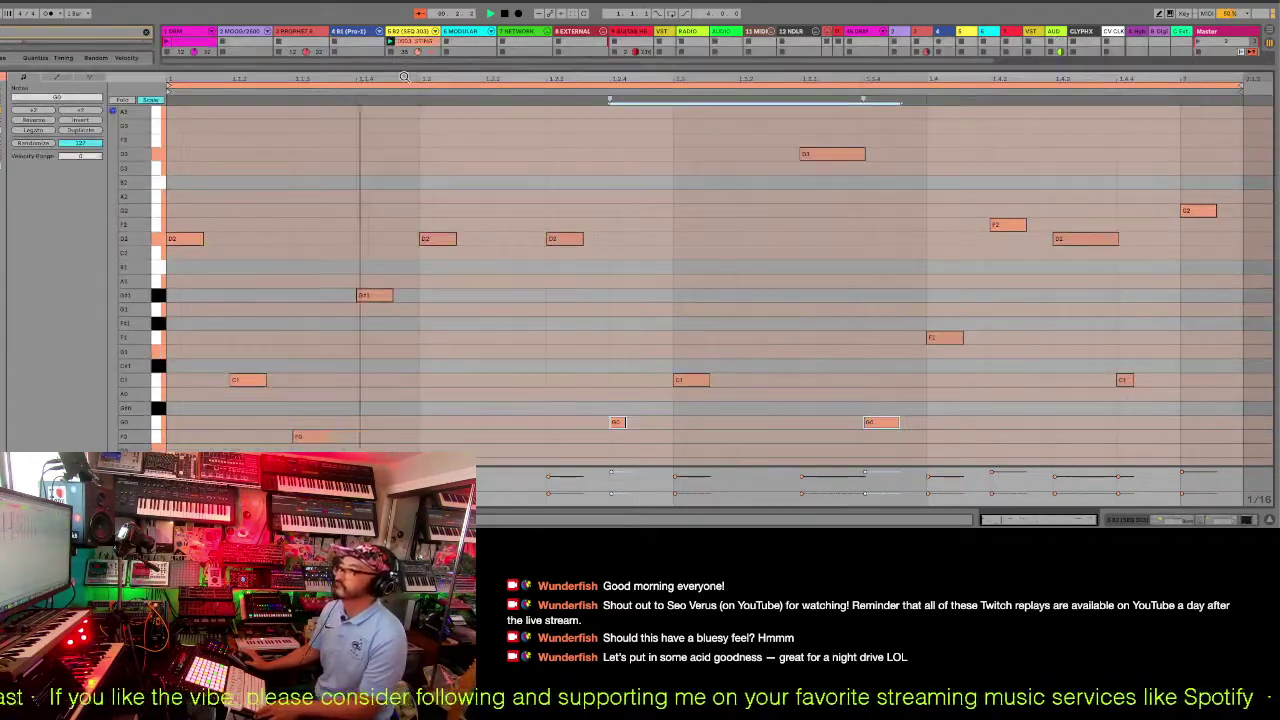
pyautogui.hotkey('ctrl', 'alt', 'm')
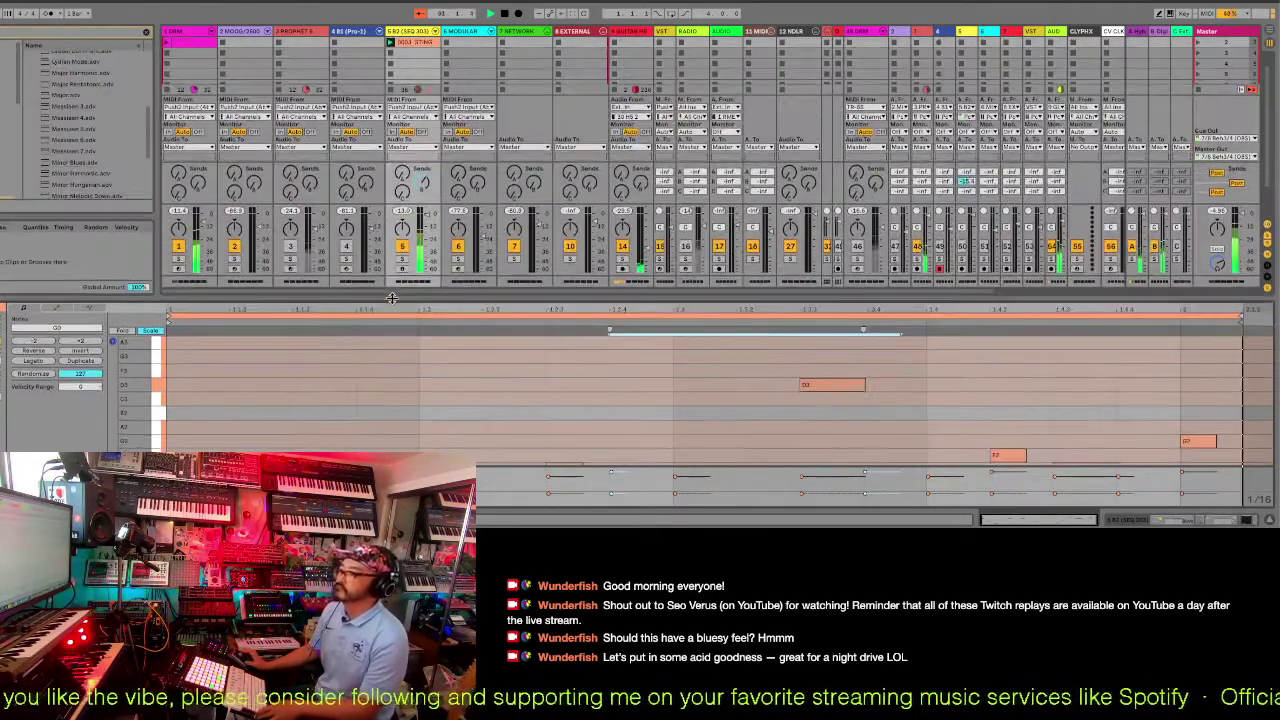
pyautogui.scroll(3, 415, 92)
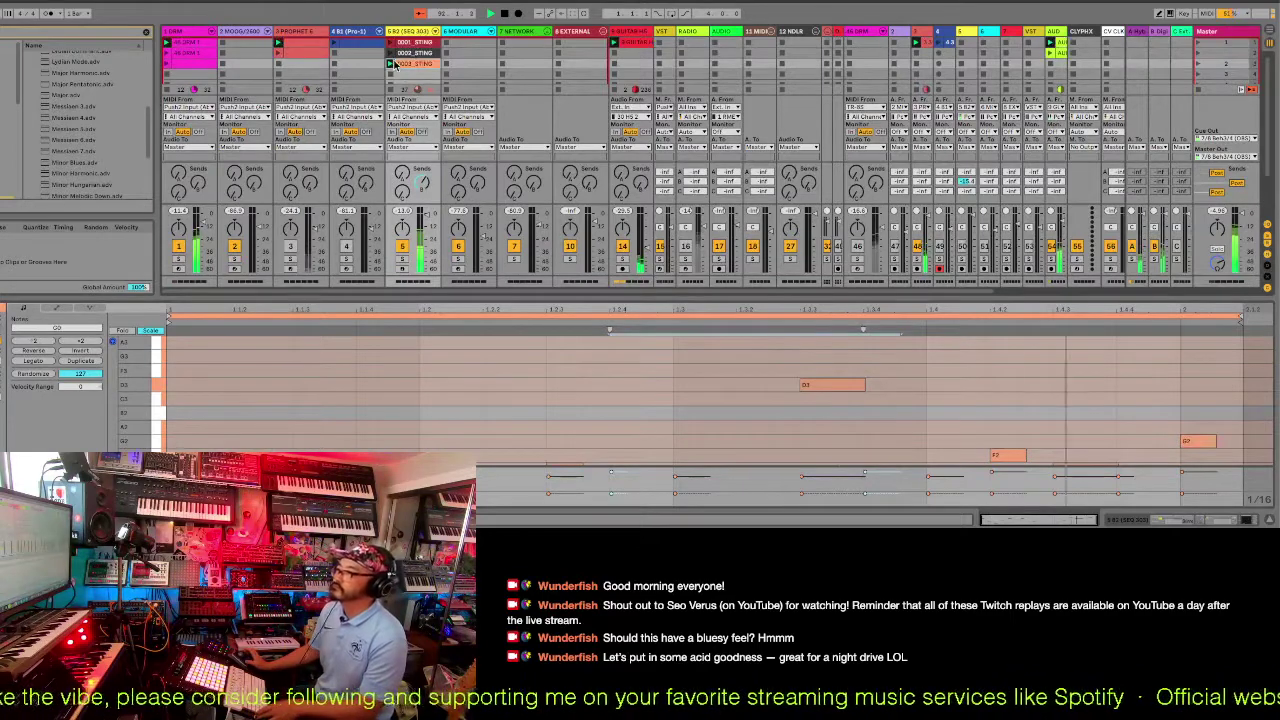
pyautogui.click(389, 55)
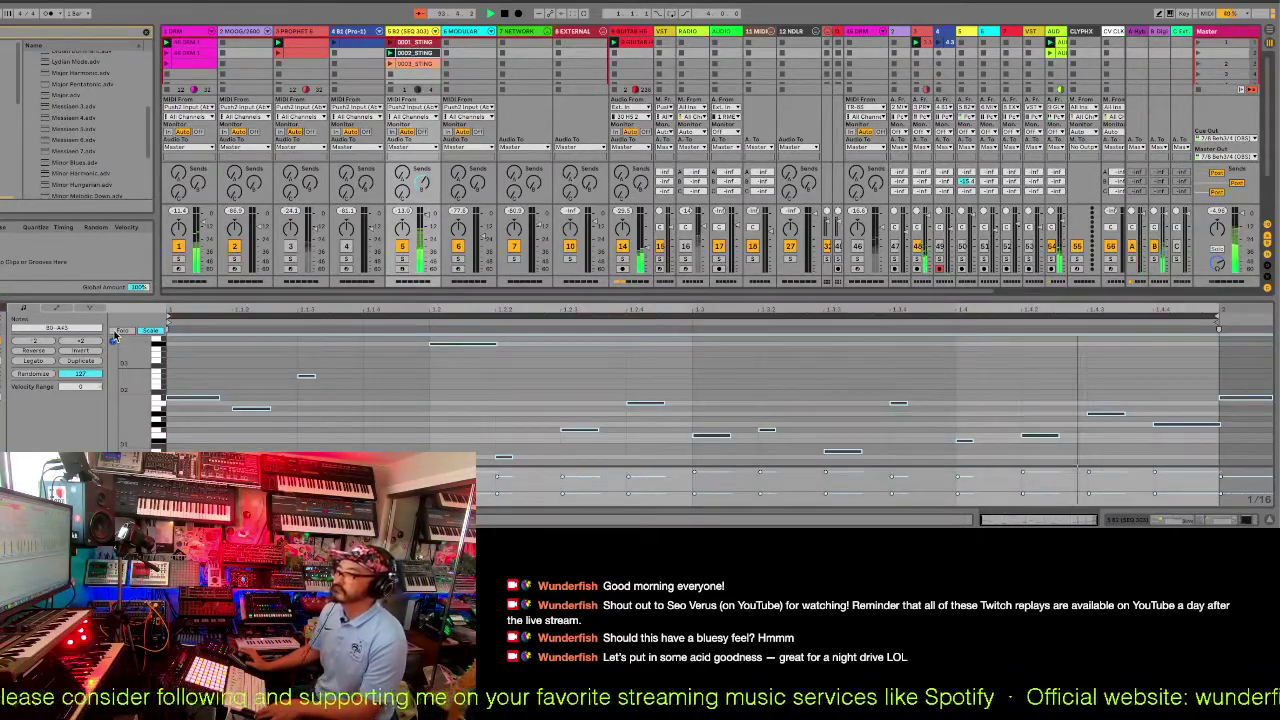
# Show the 0002_STING clip's notes in the Scale display with the note range magnified, and enlarge the note editor slightly.
pyautogui.click(118, 331)
pyautogui.click(116, 333)
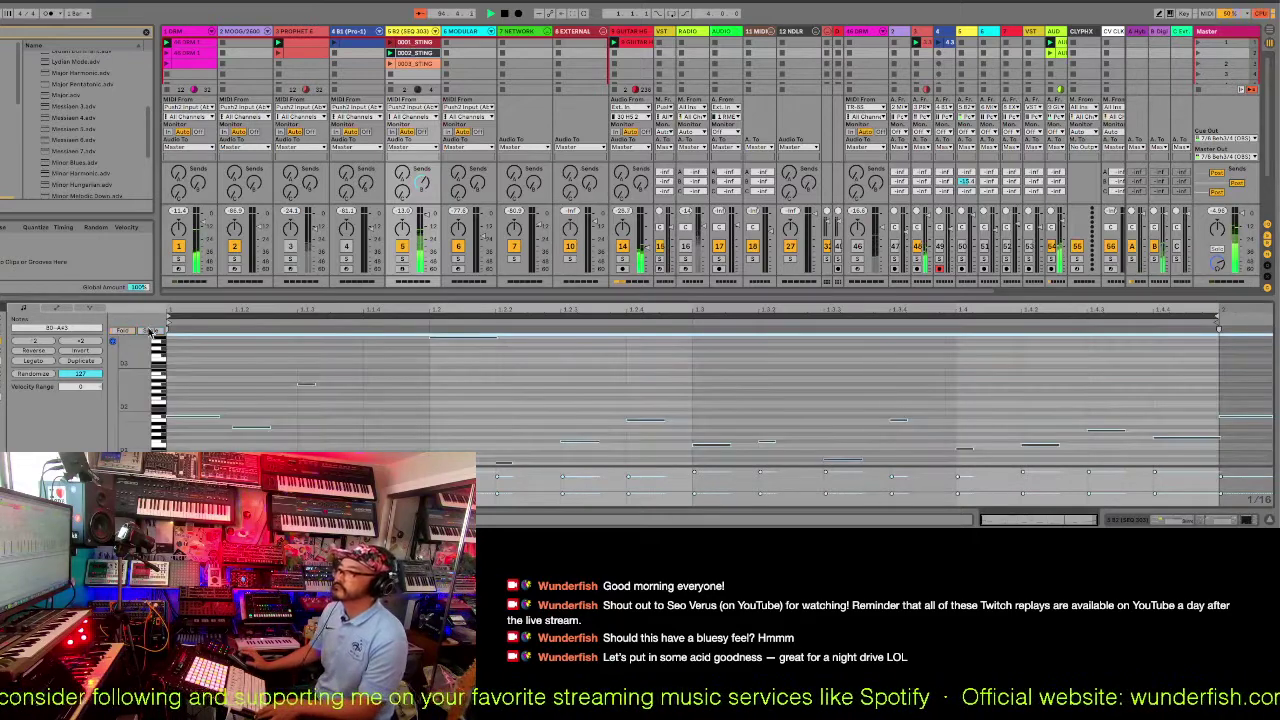
pyautogui.click(150, 331)
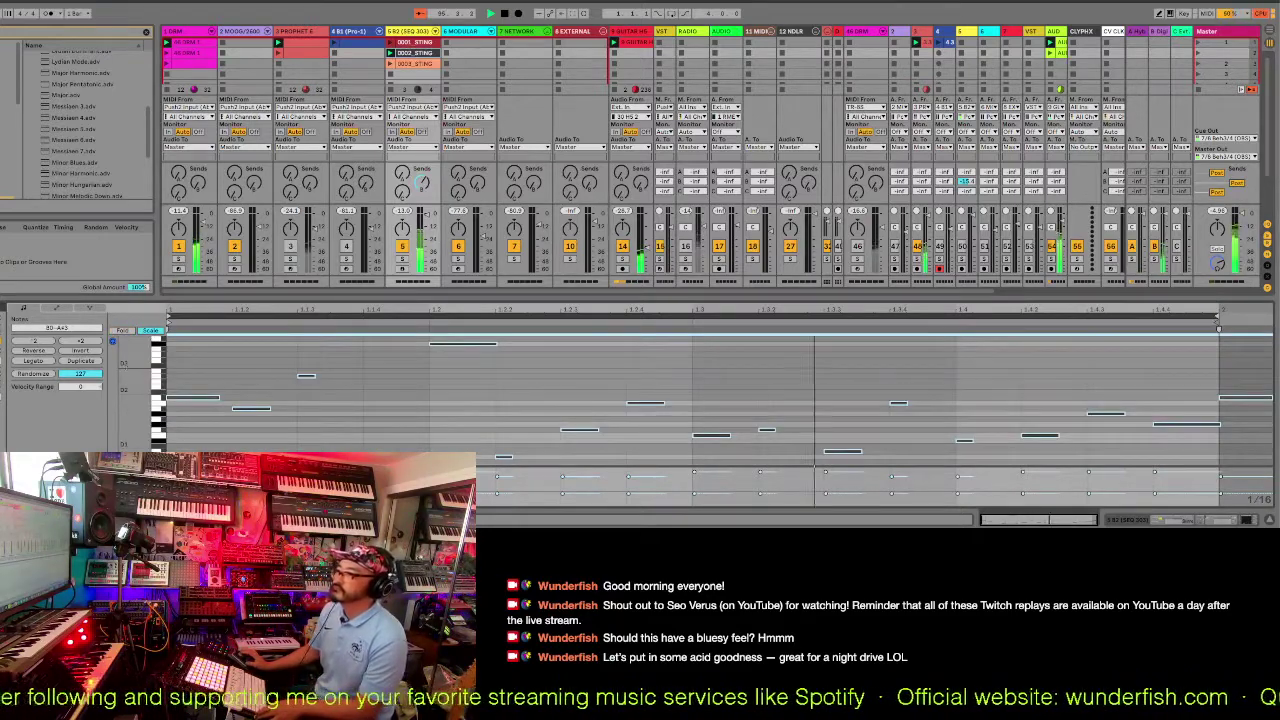
pyautogui.scroll(4, 248, 321)
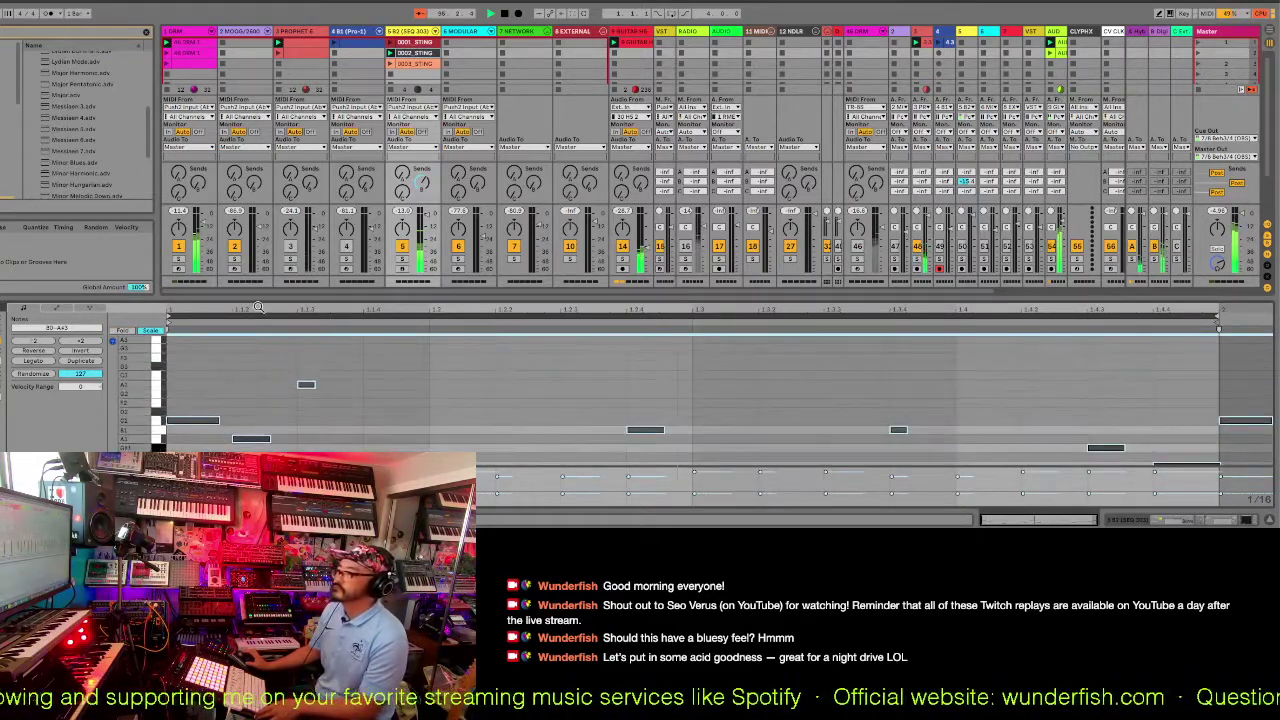
pyautogui.moveTo(258, 300); pyautogui.dragTo(363, 256)
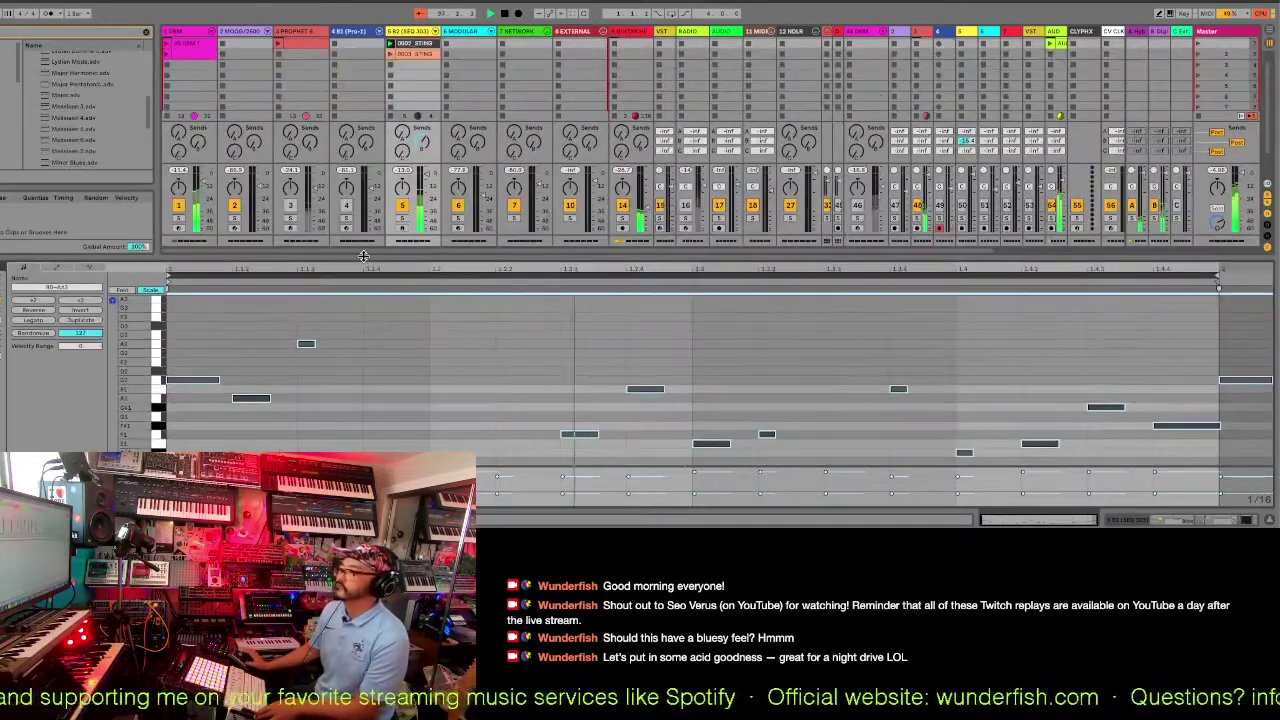
# Transpose the clip's A#3 note at beat 1.2 to D4 and down an octave to D3.
pyautogui.scroll(2, 358, 353)
pyautogui.doubleClick(455, 322)
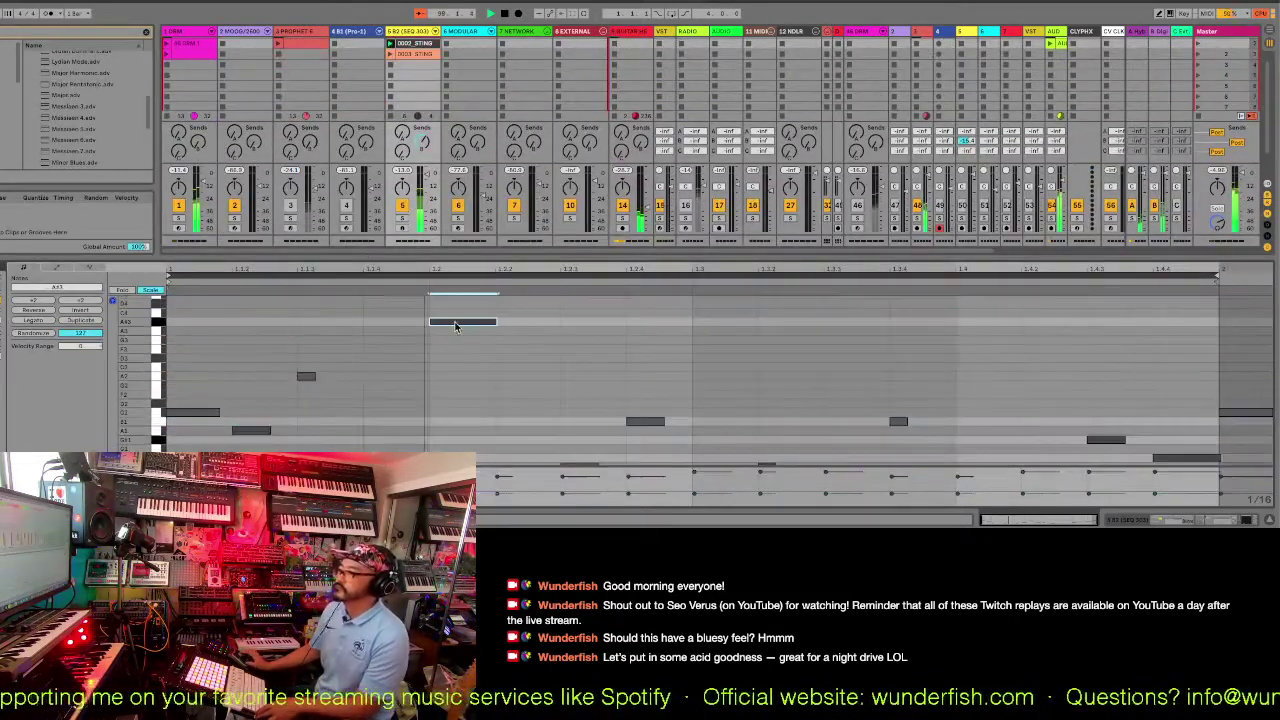
pyautogui.press('Up')
pyautogui.press('Up')
pyautogui.press('Up')
pyautogui.press('Up')
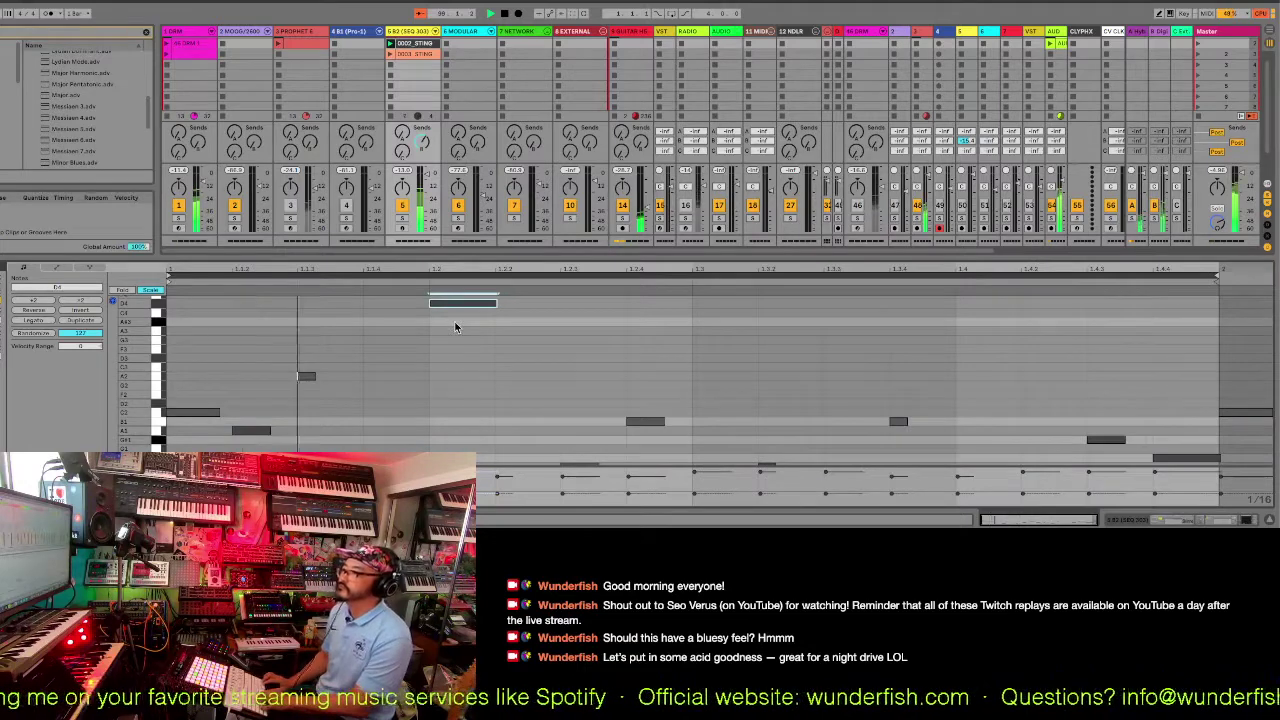
pyautogui.hotkey('shift', 'Down')
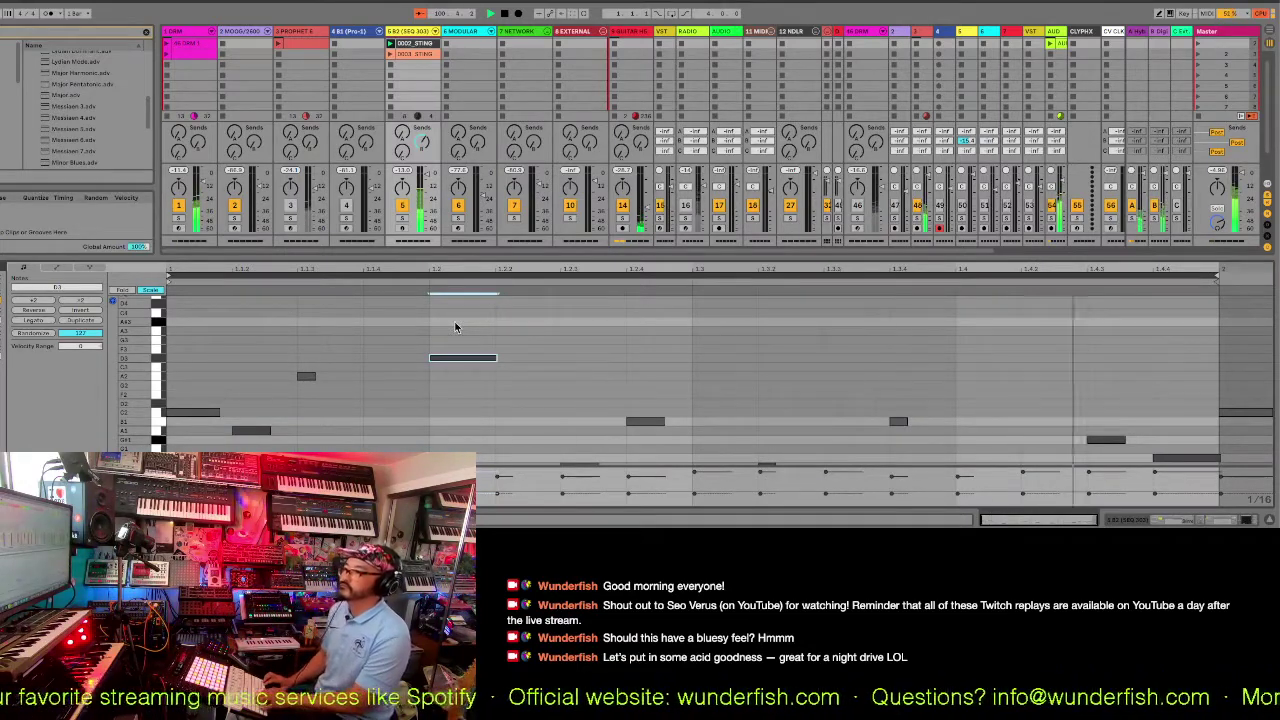
# Audition the note at beat 1.2 on F3, G3, A3, C4, D4 and C3, and return it to D3.
pyautogui.press('Up')
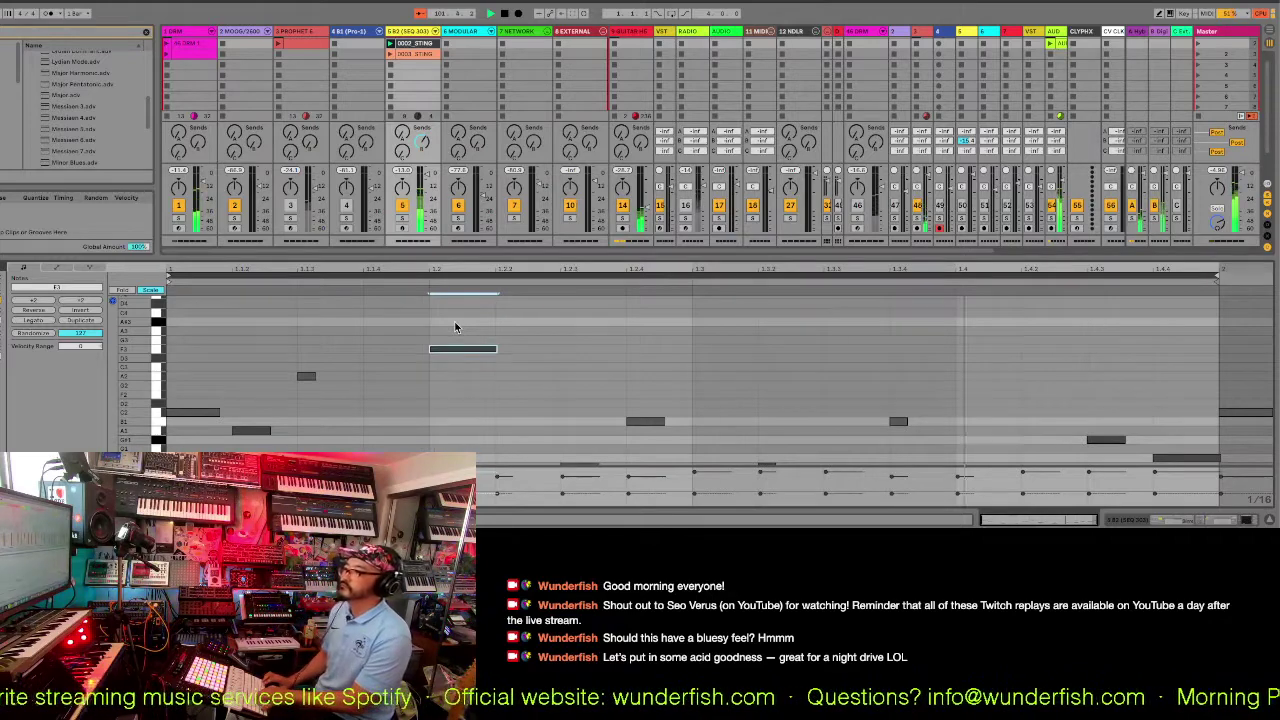
pyautogui.press('Up')
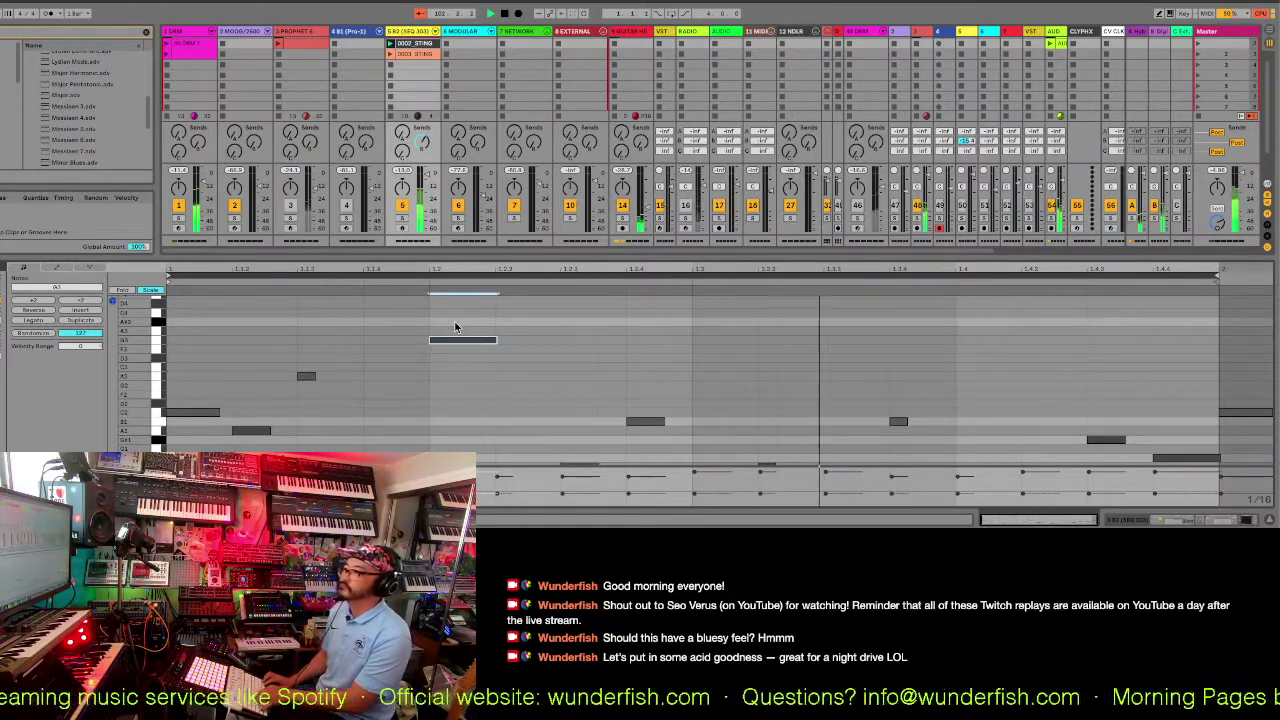
pyautogui.press('Up')
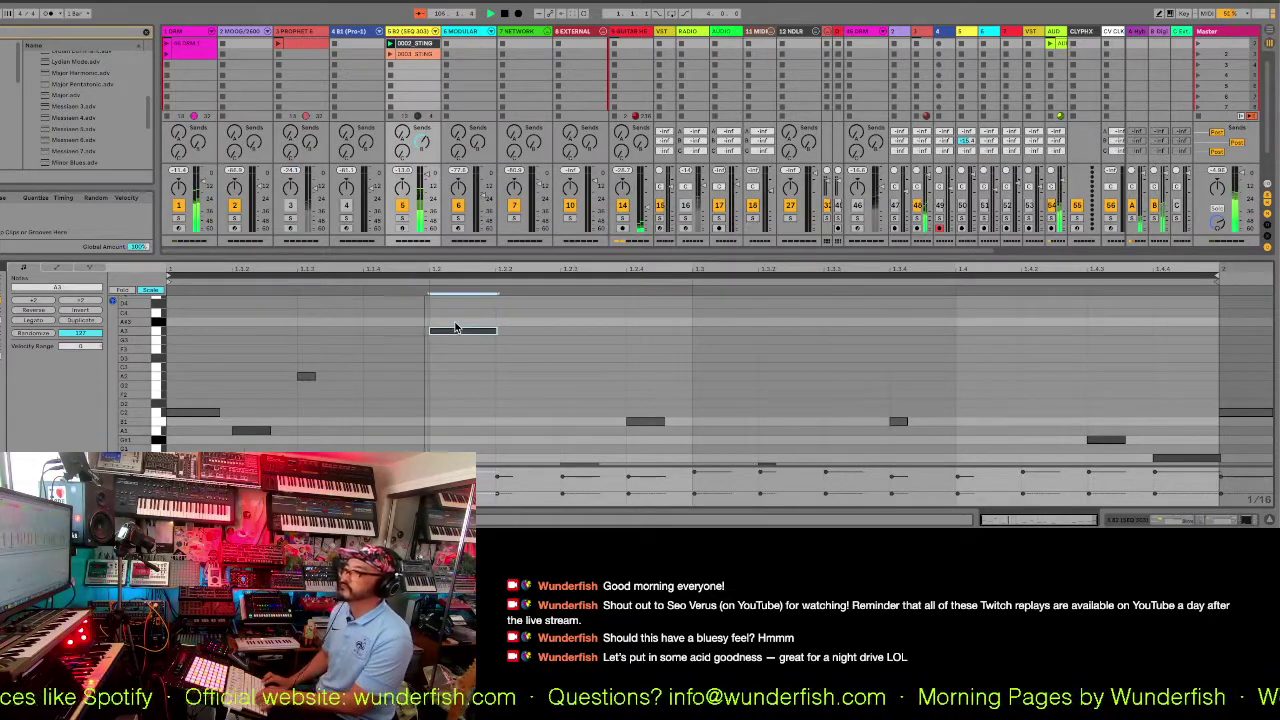
pyautogui.press('Up')
pyautogui.press('Up')
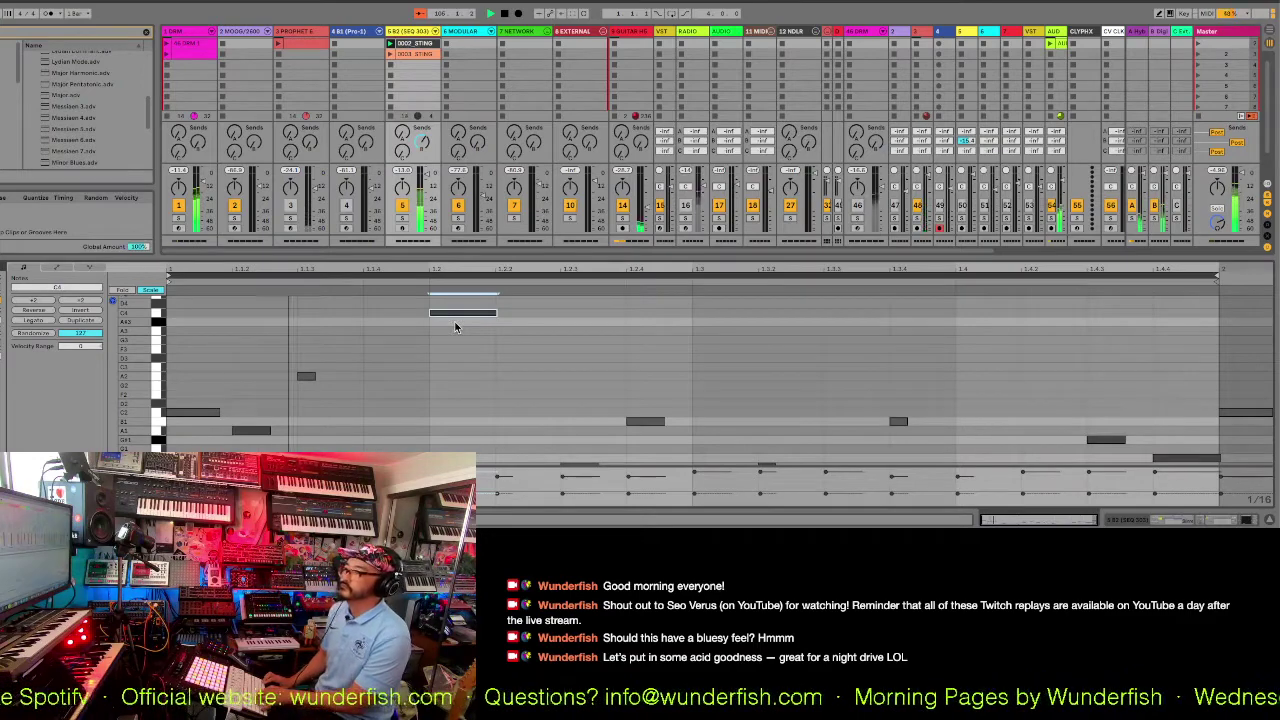
pyautogui.press('Up')
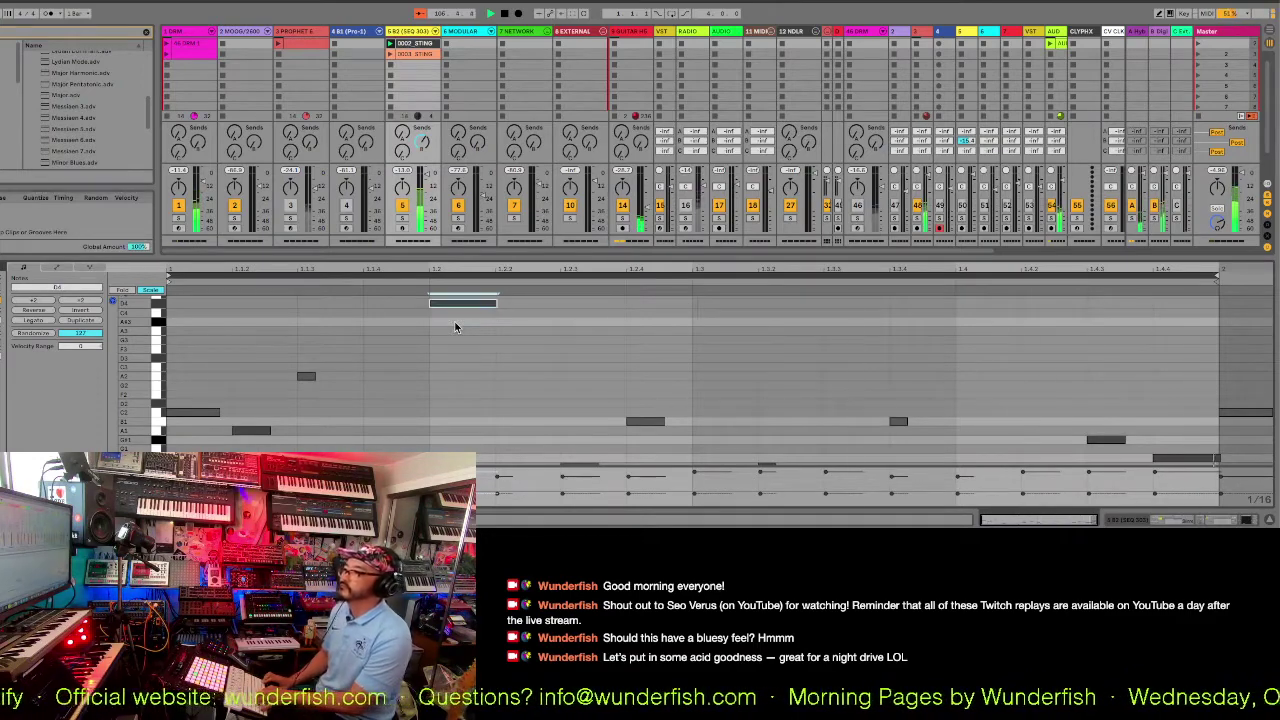
pyautogui.press('Down')
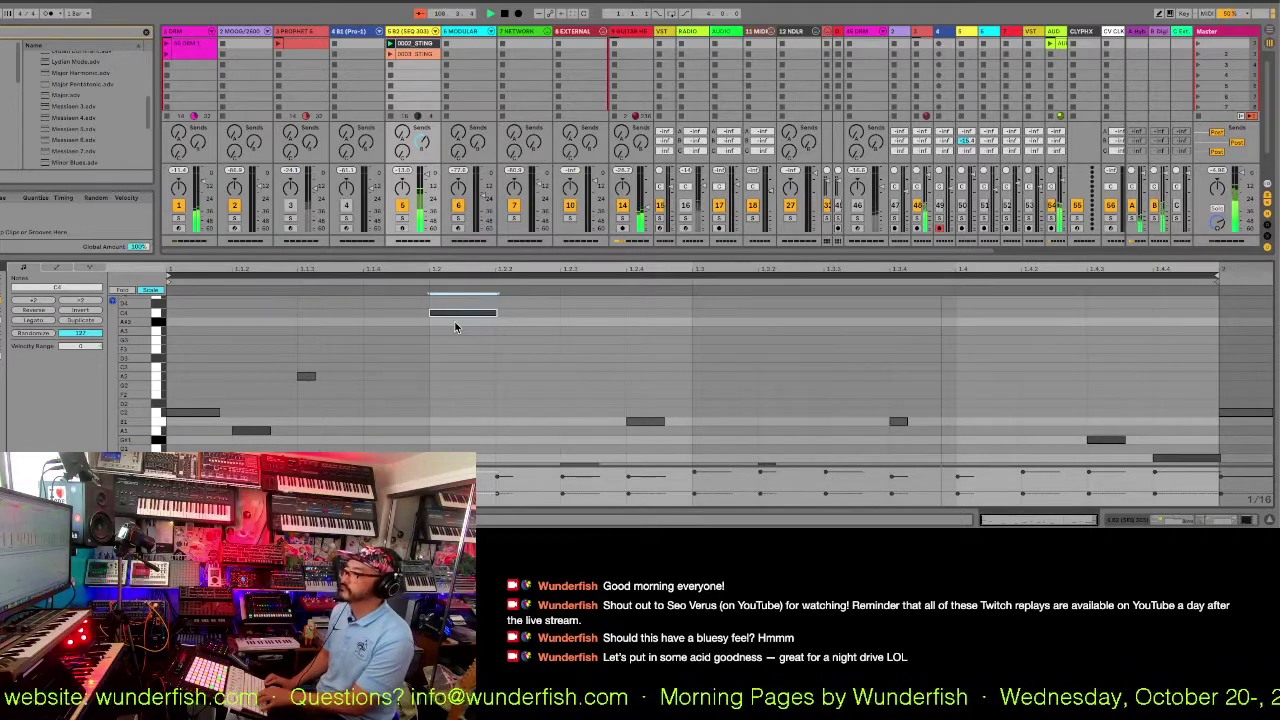
pyautogui.hotkey('shift', 'Down')
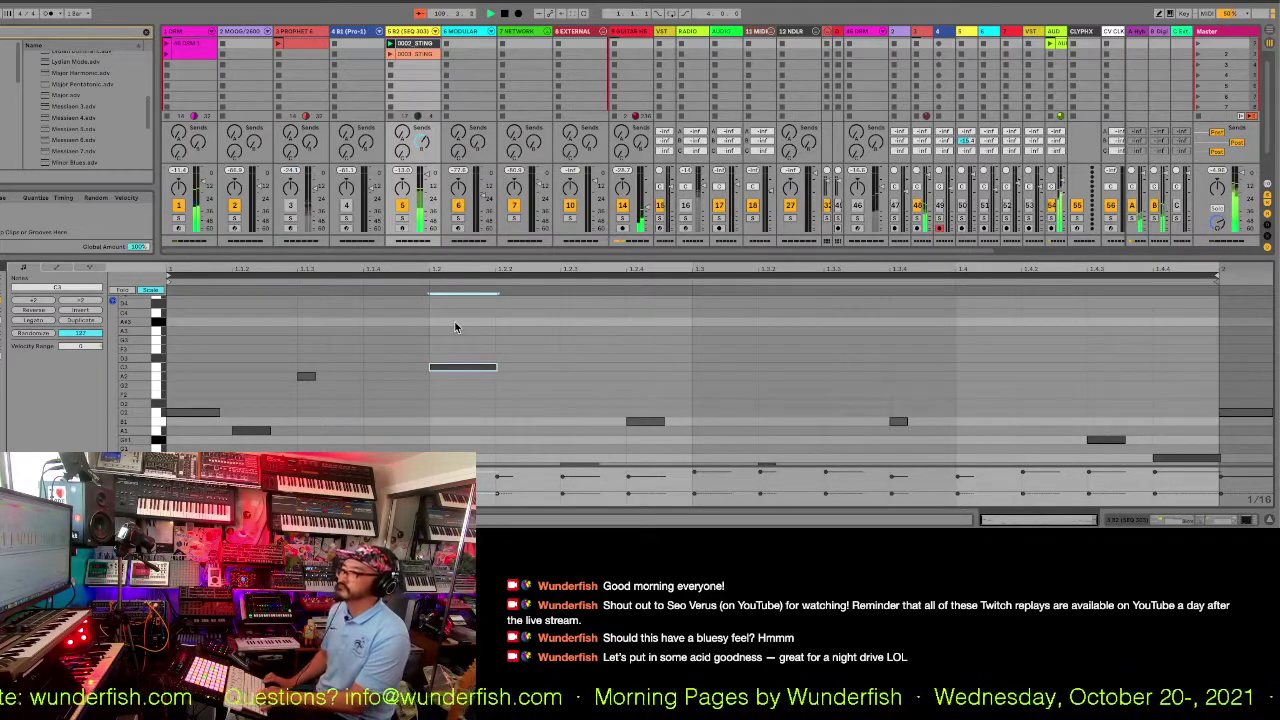
pyautogui.press('Up')
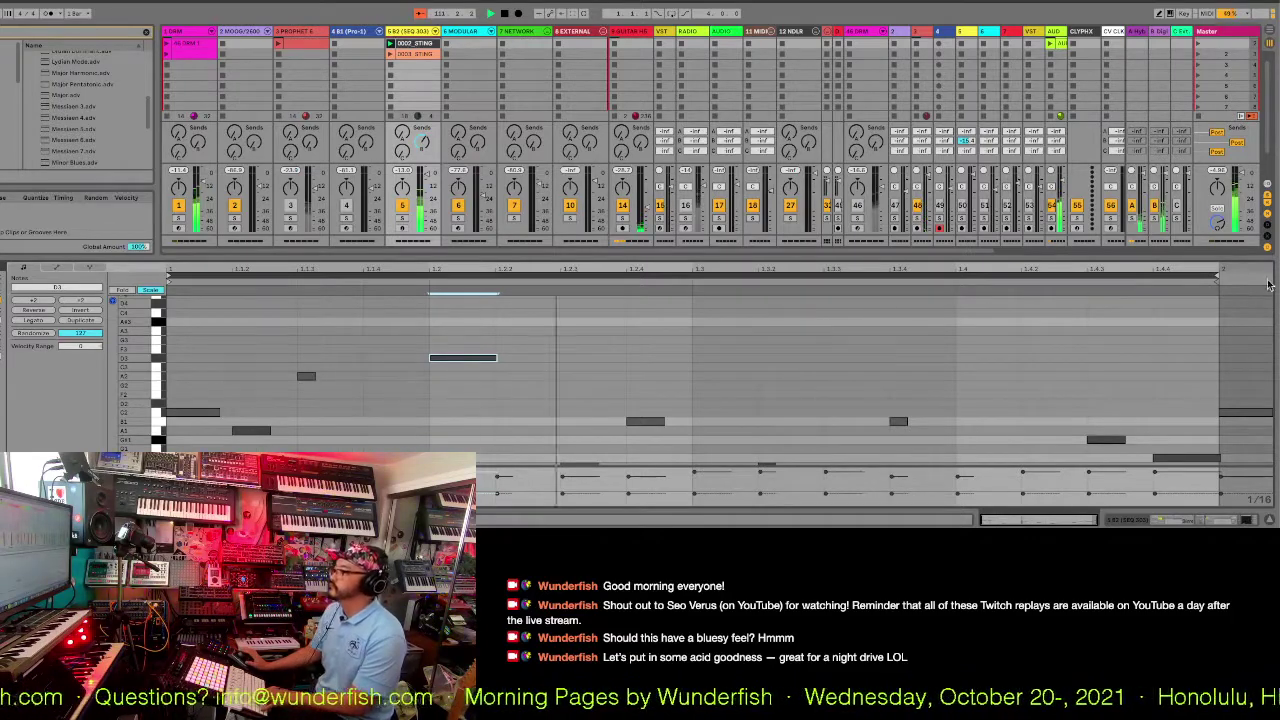
# Extend the 0002_STING loop end by one sixteenth past bar 2 and transpose the C2 note there up to D2.
pyautogui.moveTo(1102, 289); pyautogui.dragTo(1243, 288)
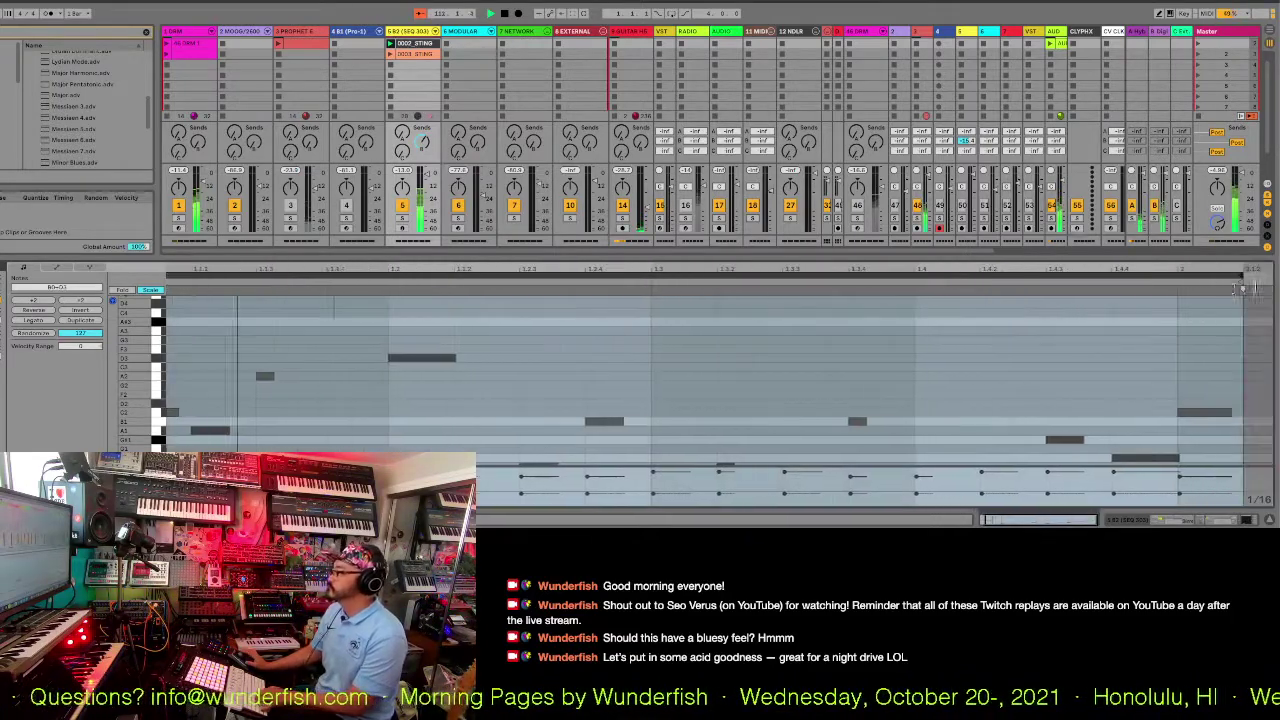
pyautogui.click(1219, 413)
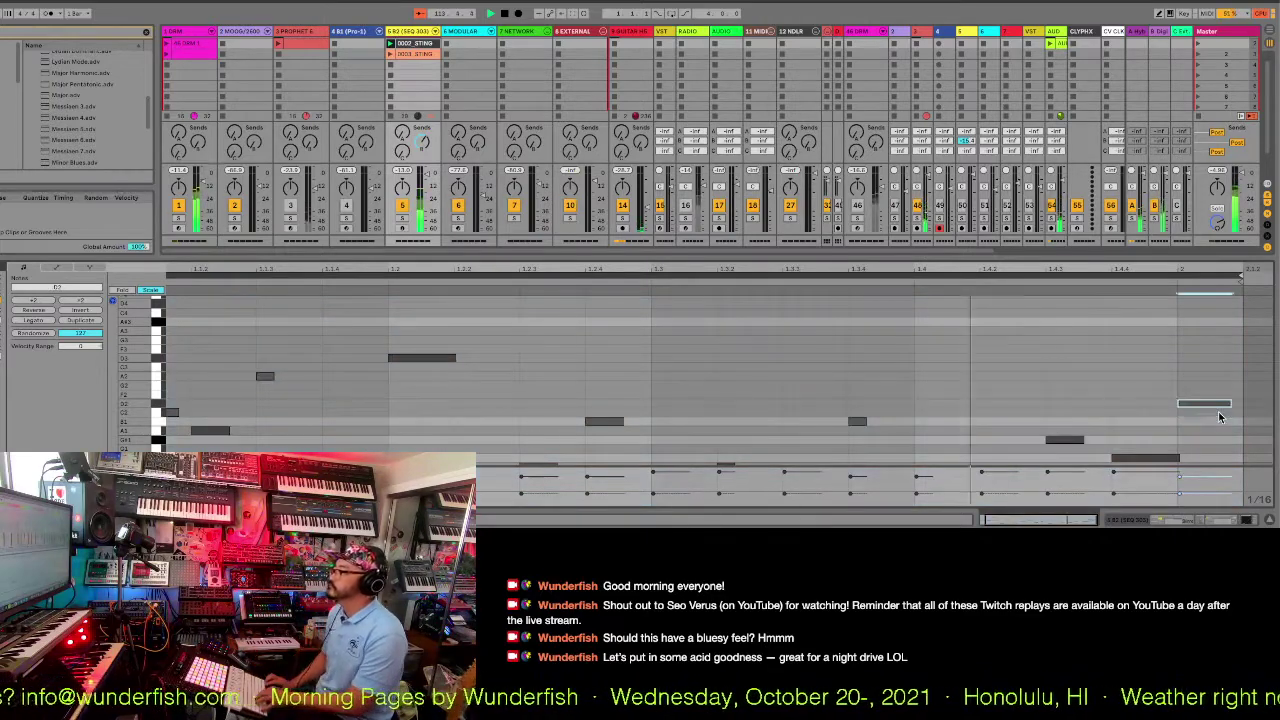
# Transpose the 0002_STING clip's note at bar 2 up to F2 and both B1 notes to D2, with the note editor enlarged.
pyautogui.press('Up')
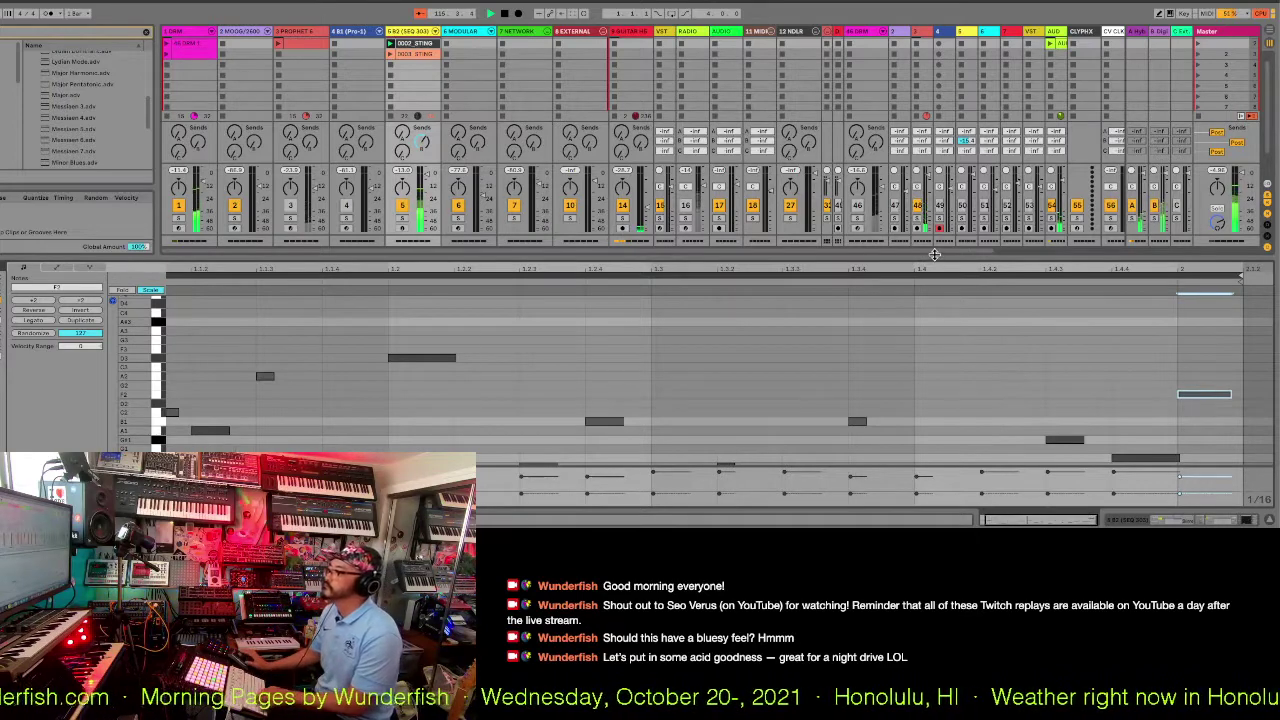
pyautogui.moveTo(940, 258); pyautogui.dragTo(940, 88)
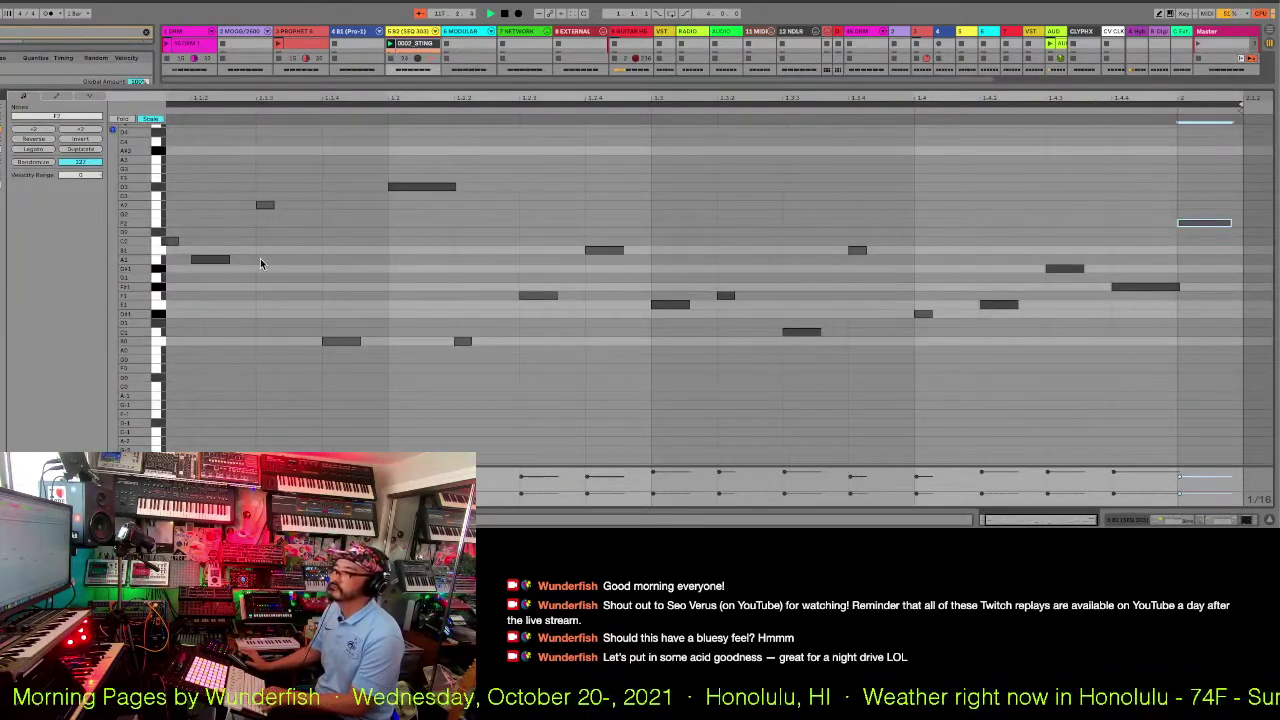
pyautogui.click(160, 251)
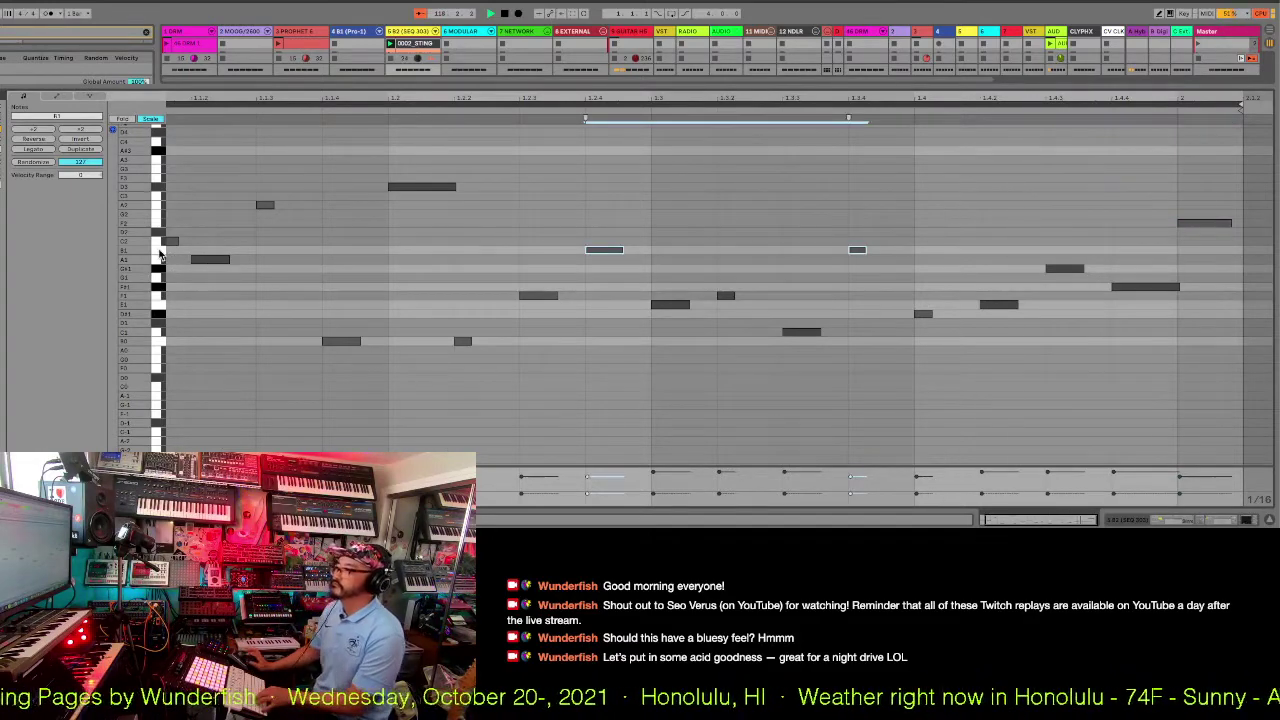
pyautogui.press('Up')
pyautogui.press('Up')
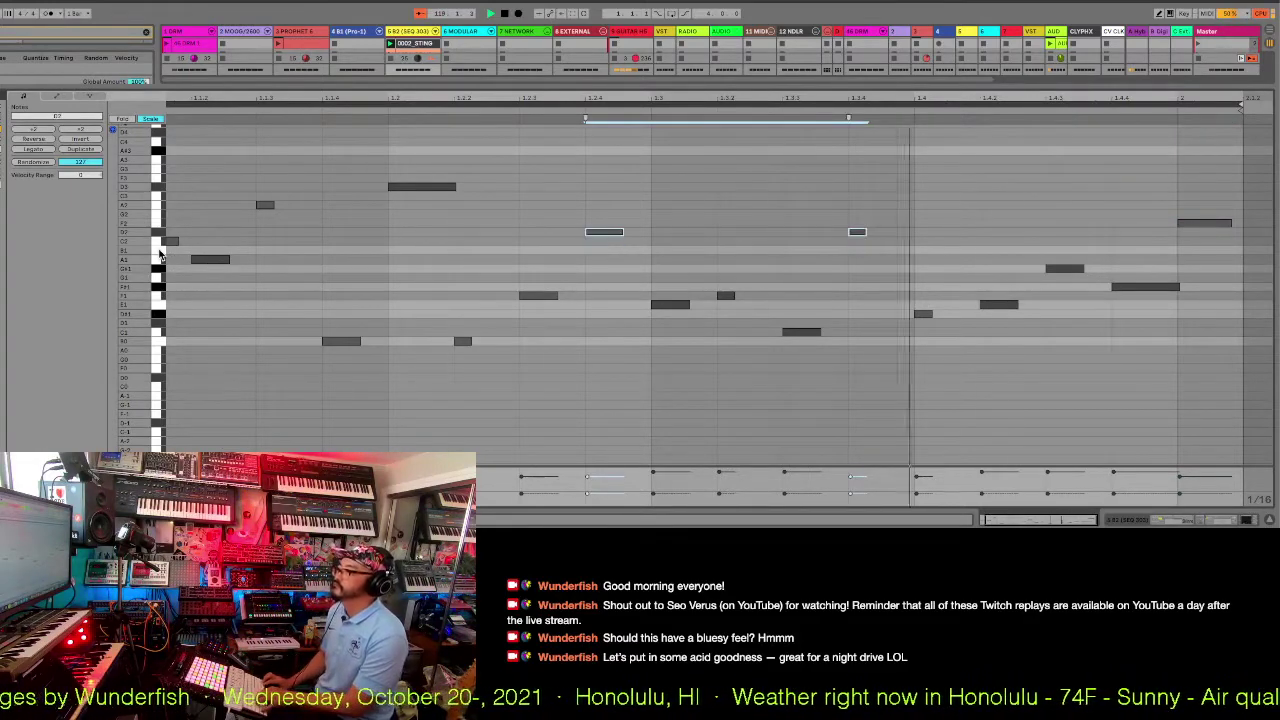
# Transpose the clip's two lowest notes down one scale step to A0 and shrink the note editor.
pyautogui.click(155, 342)
pyautogui.press('Down')
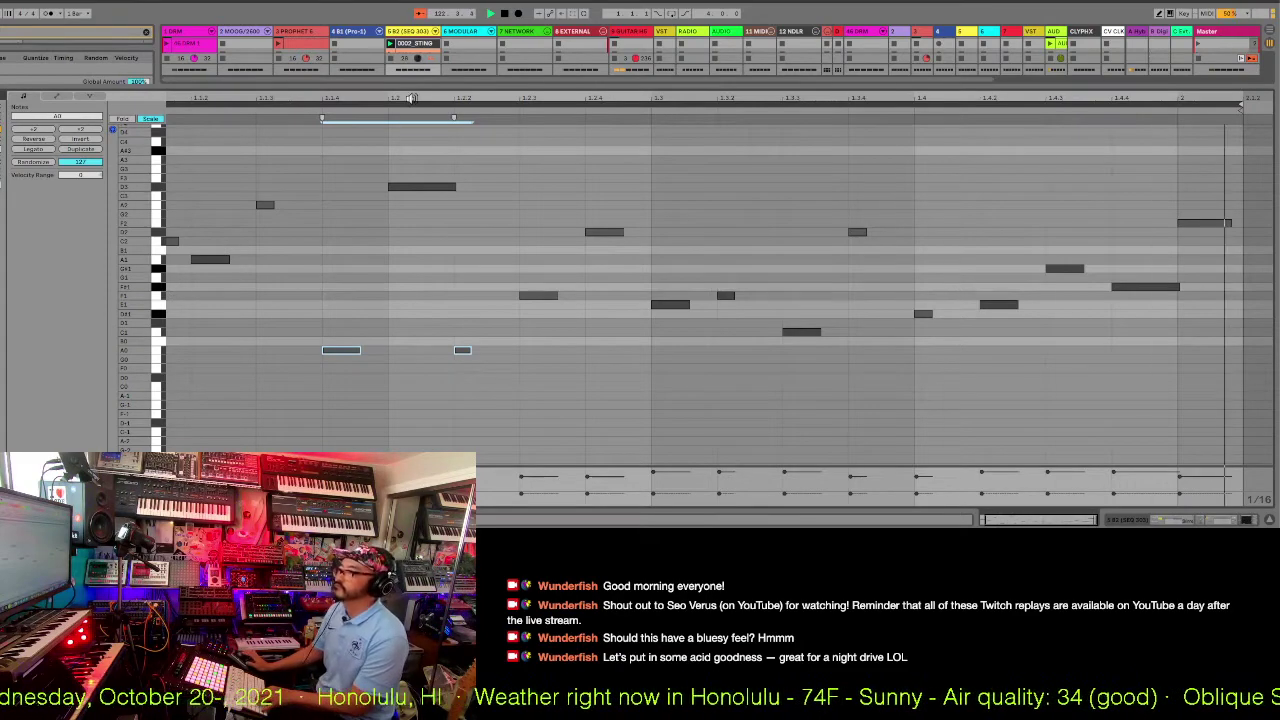
pyautogui.moveTo(418, 86); pyautogui.dragTo(426, 303)
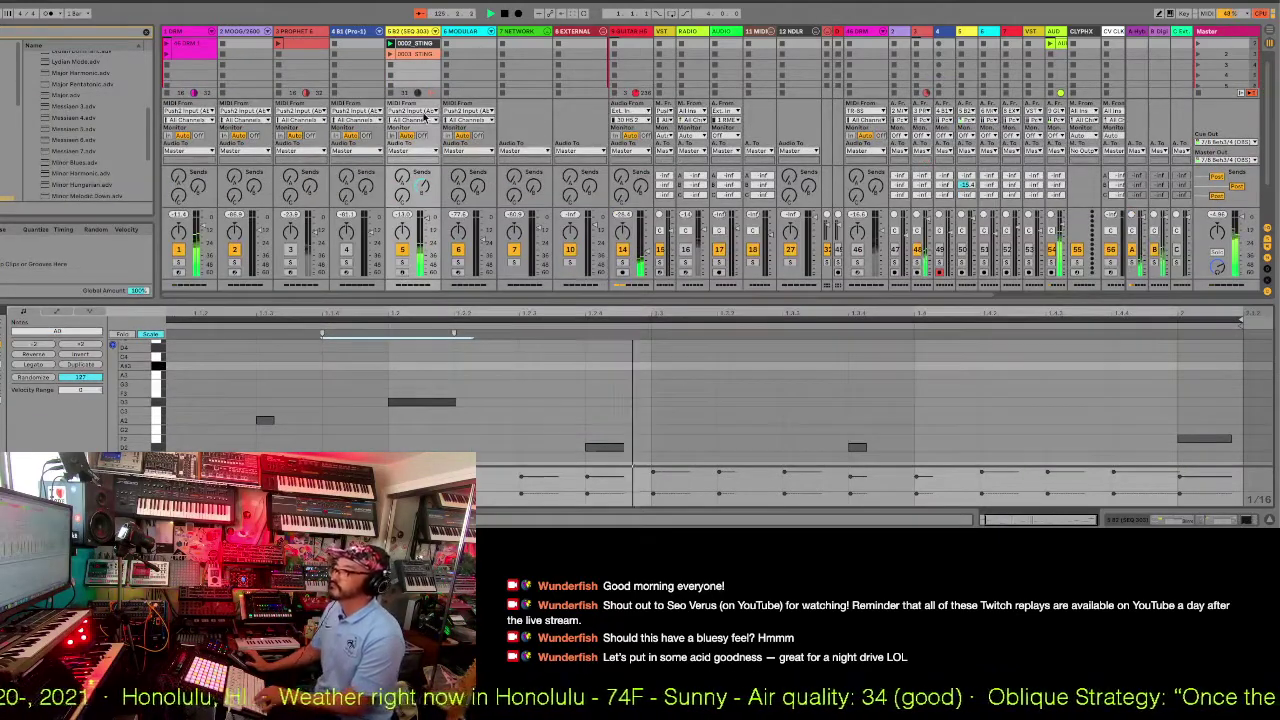
# Launch the 0001_STING clip with its notes shown in an enlarged editor, and solo the 303 sequencer track.
pyautogui.click(392, 52)
pyautogui.click(392, 50)
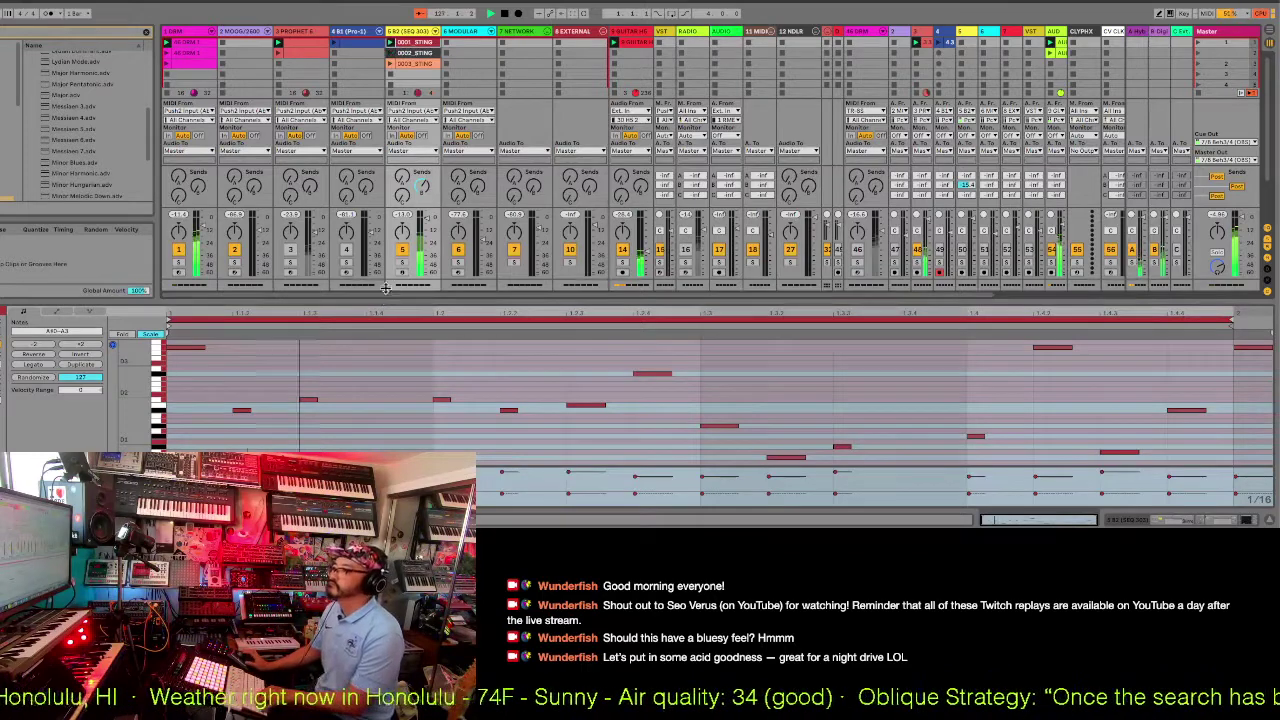
pyautogui.moveTo(385, 288); pyautogui.dragTo(395, 240)
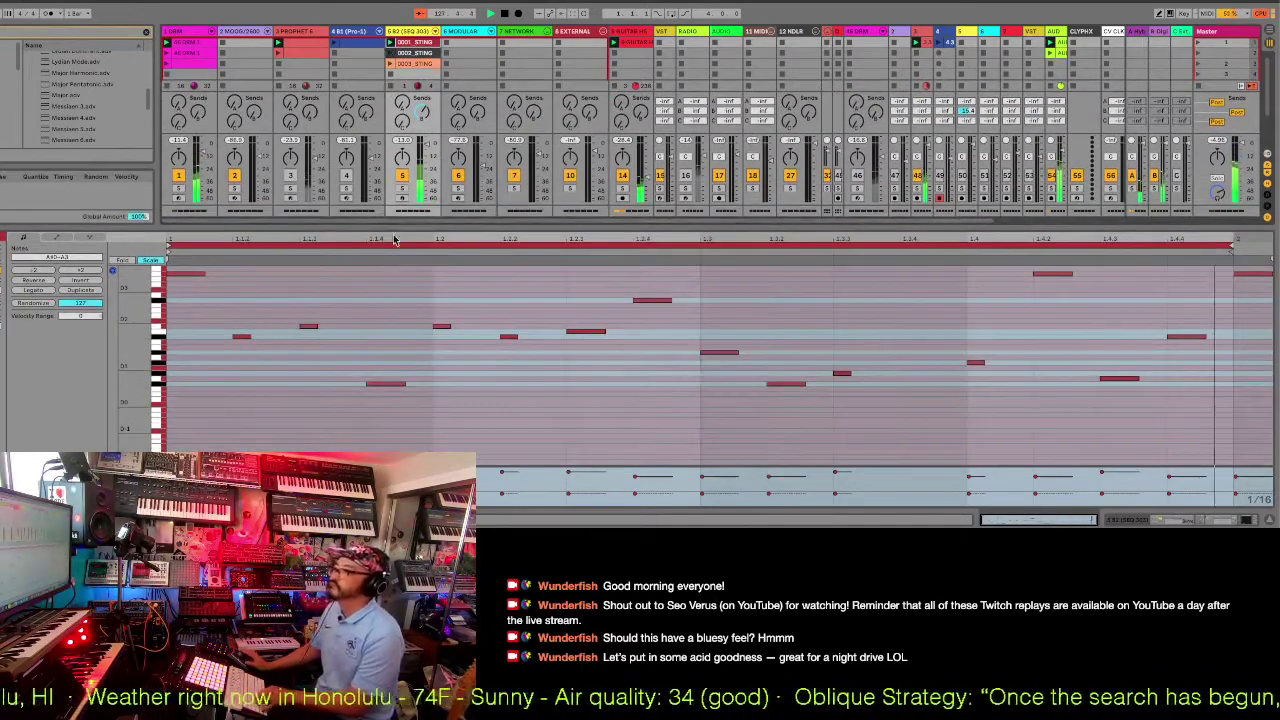
pyautogui.click(400, 190)
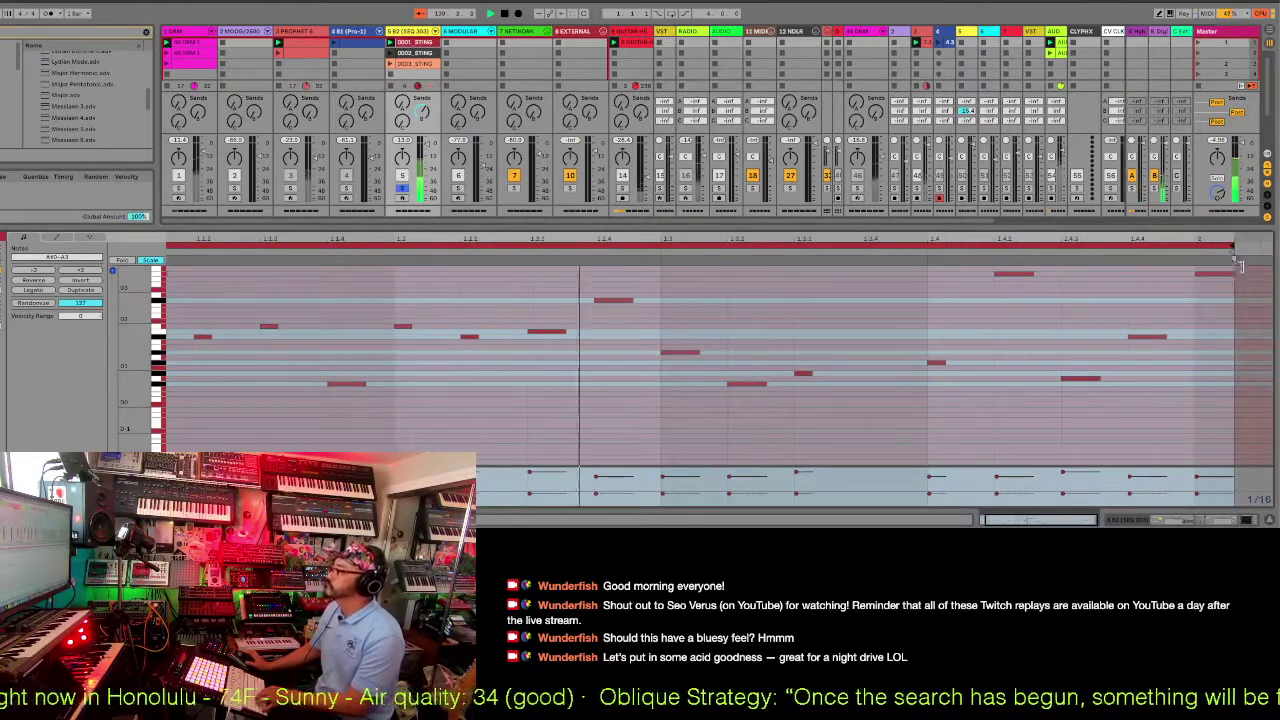
# Extend the 0001_STING loop end to one sixteenth past bar 2 and transpose the A3 notes up to D4 and down an octave to D3.
pyautogui.moveTo(1243, 267); pyautogui.dragTo(1251, 267)
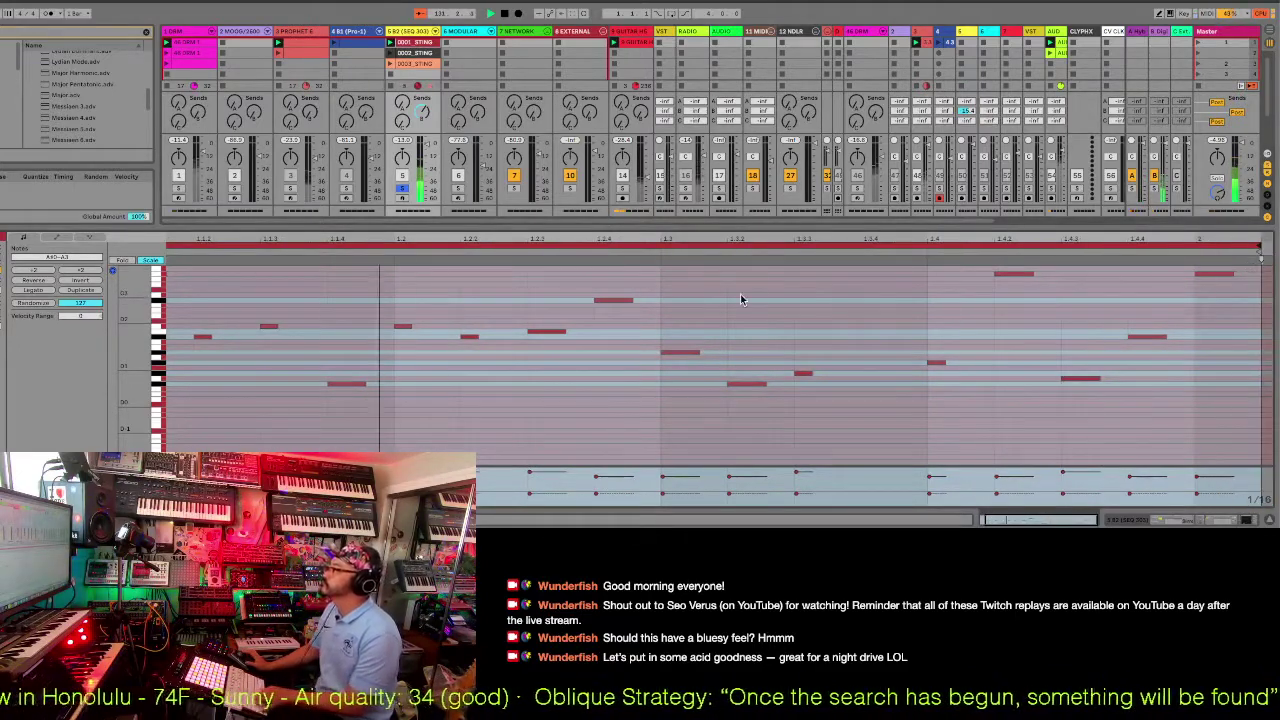
pyautogui.scroll(4, 179, 372)
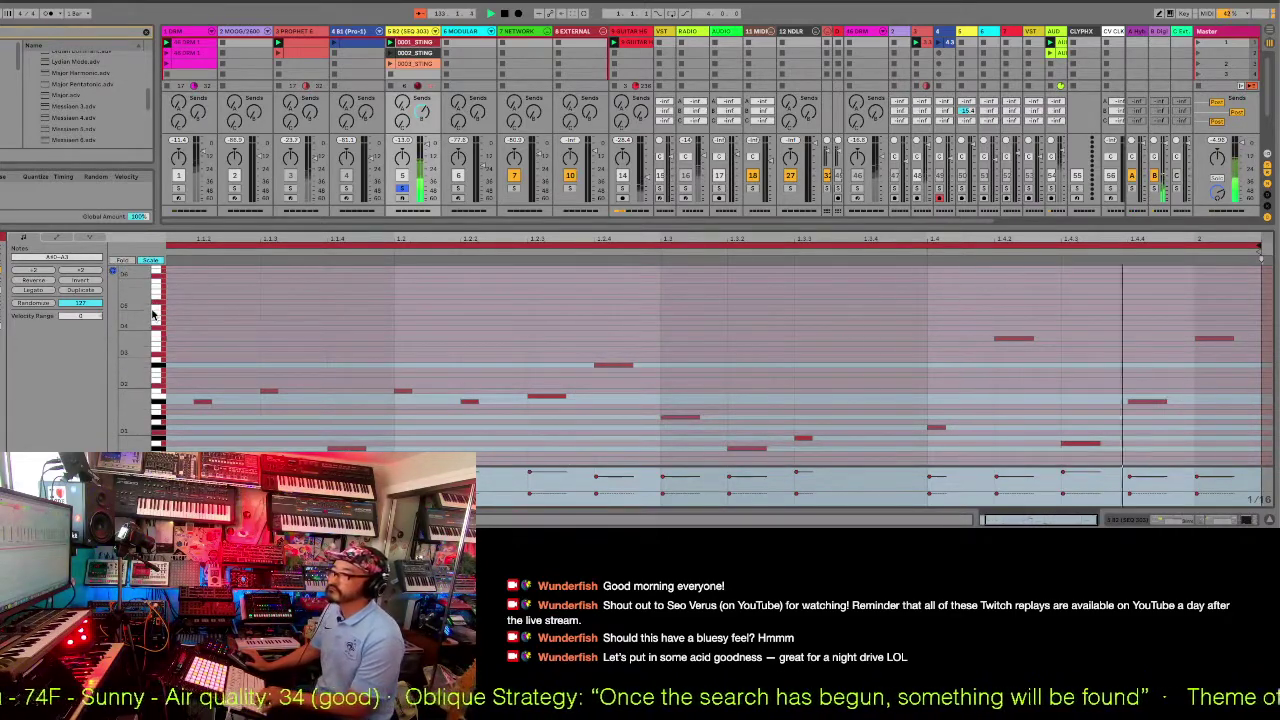
pyautogui.moveTo(155, 305); pyautogui.dragTo(251, 362)
pyautogui.scroll(-2, 251, 356)
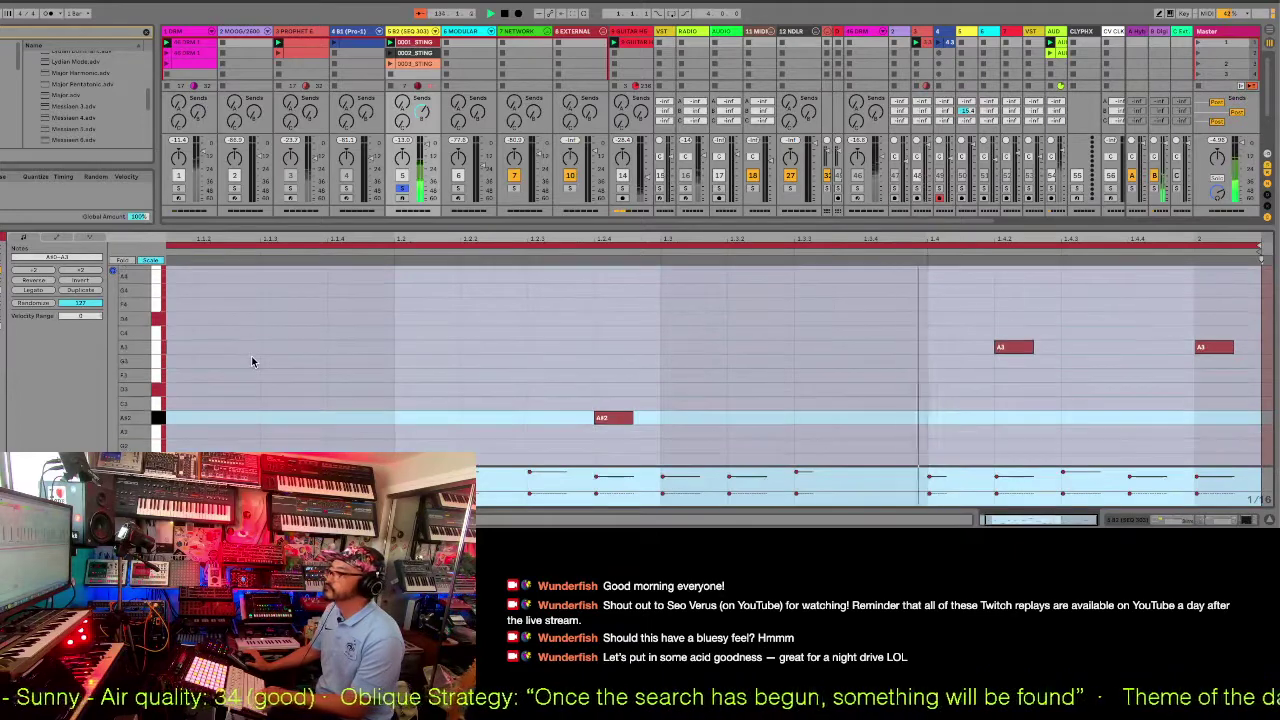
pyautogui.click(160, 347)
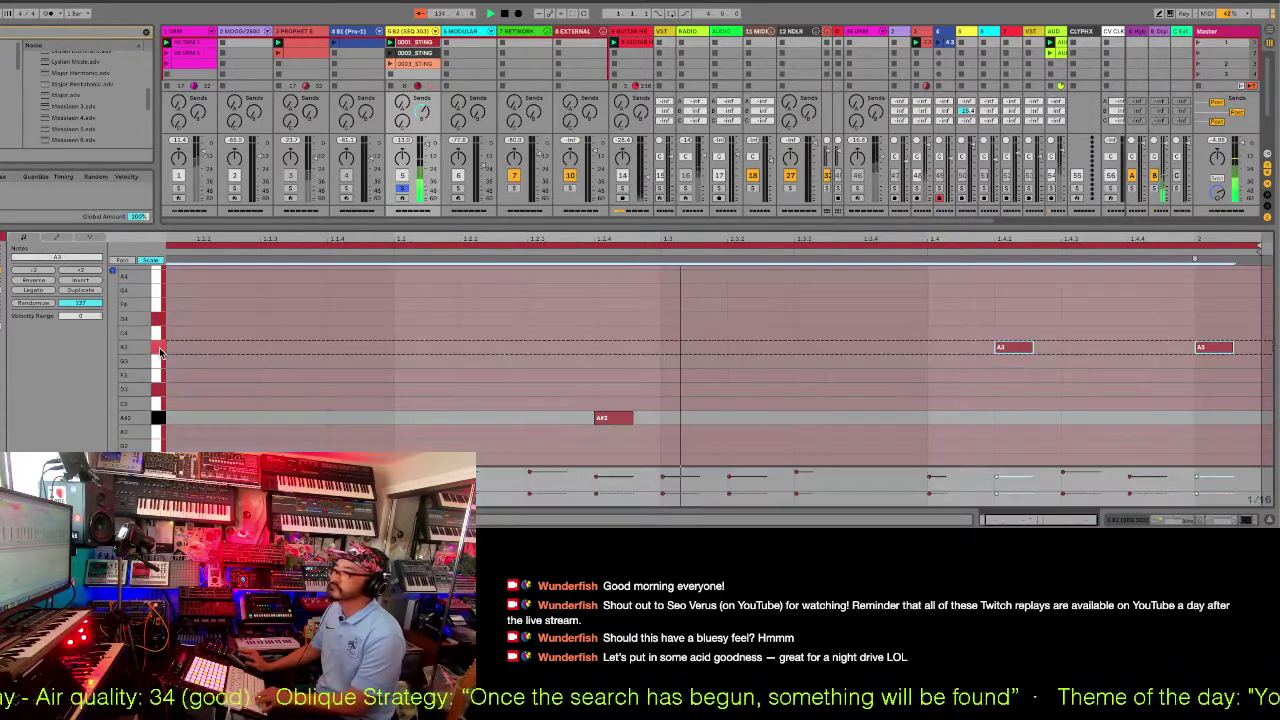
pyautogui.press('Up')
pyautogui.press('Up')
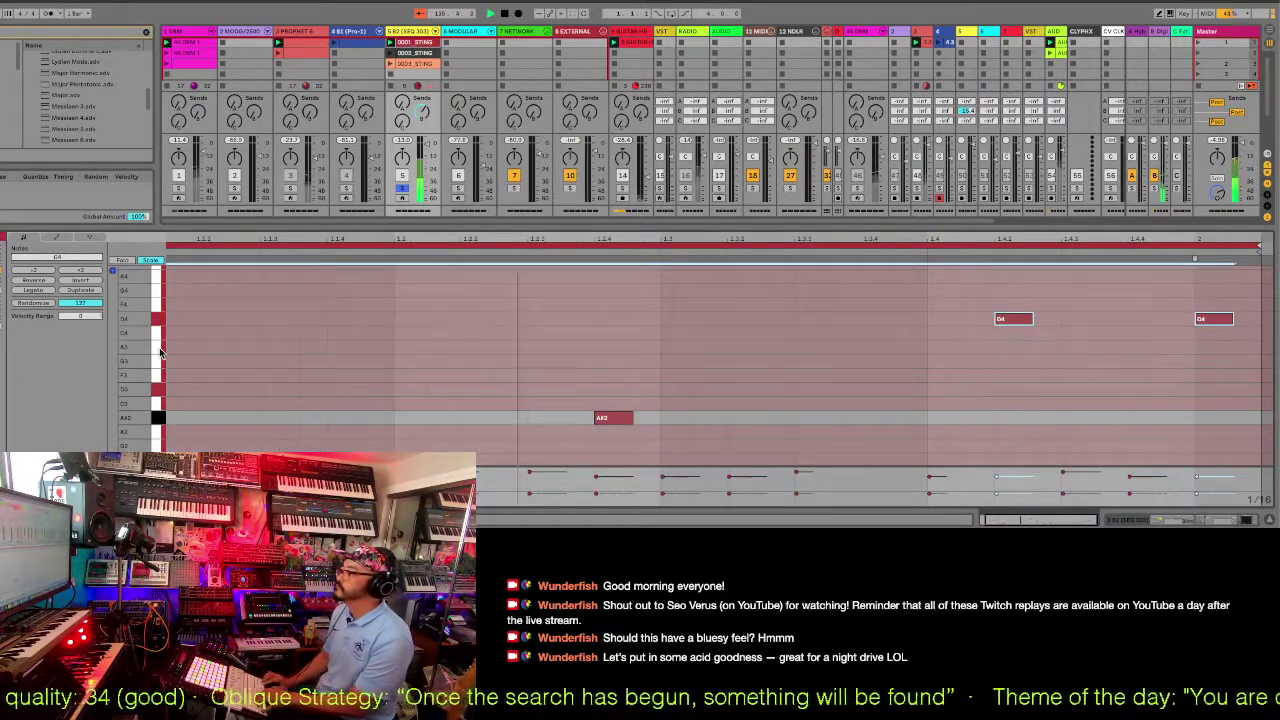
pyautogui.hotkey('shift', 'Down')
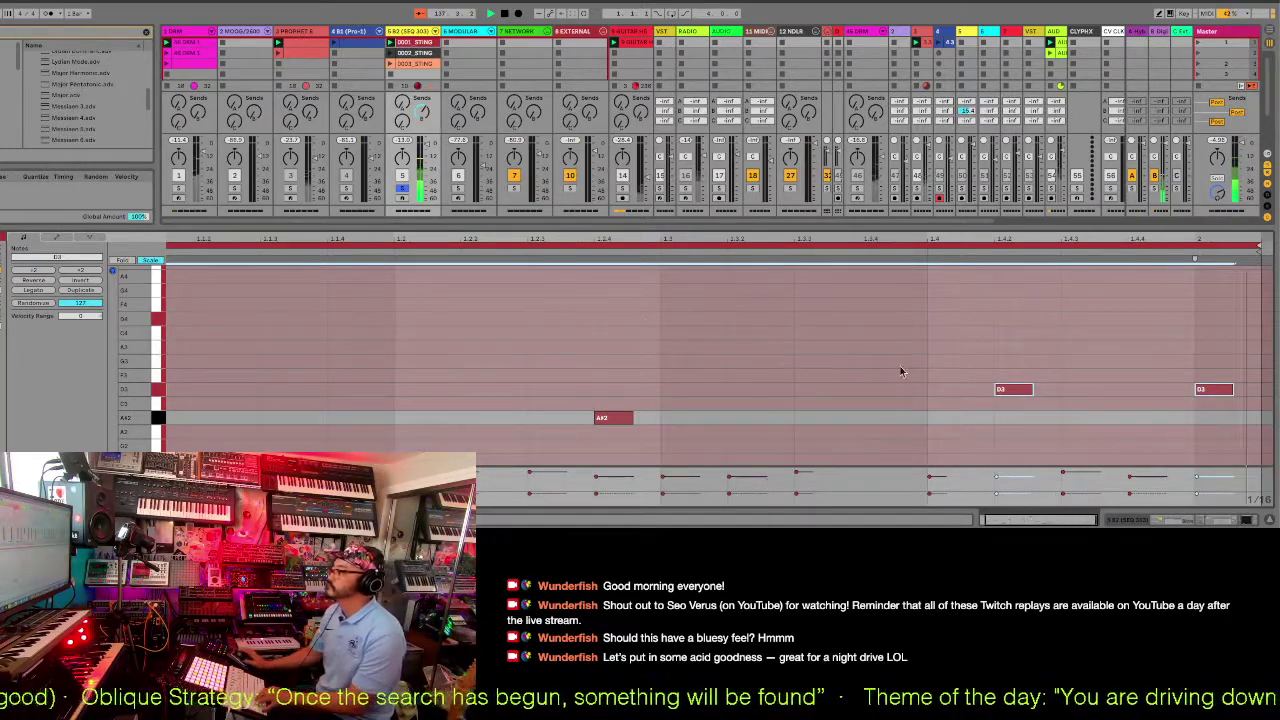
# Raise only the D3 note at bar 2, auditioning it on F3 and G3 and leaving it on A3.
pyautogui.click(1206, 394)
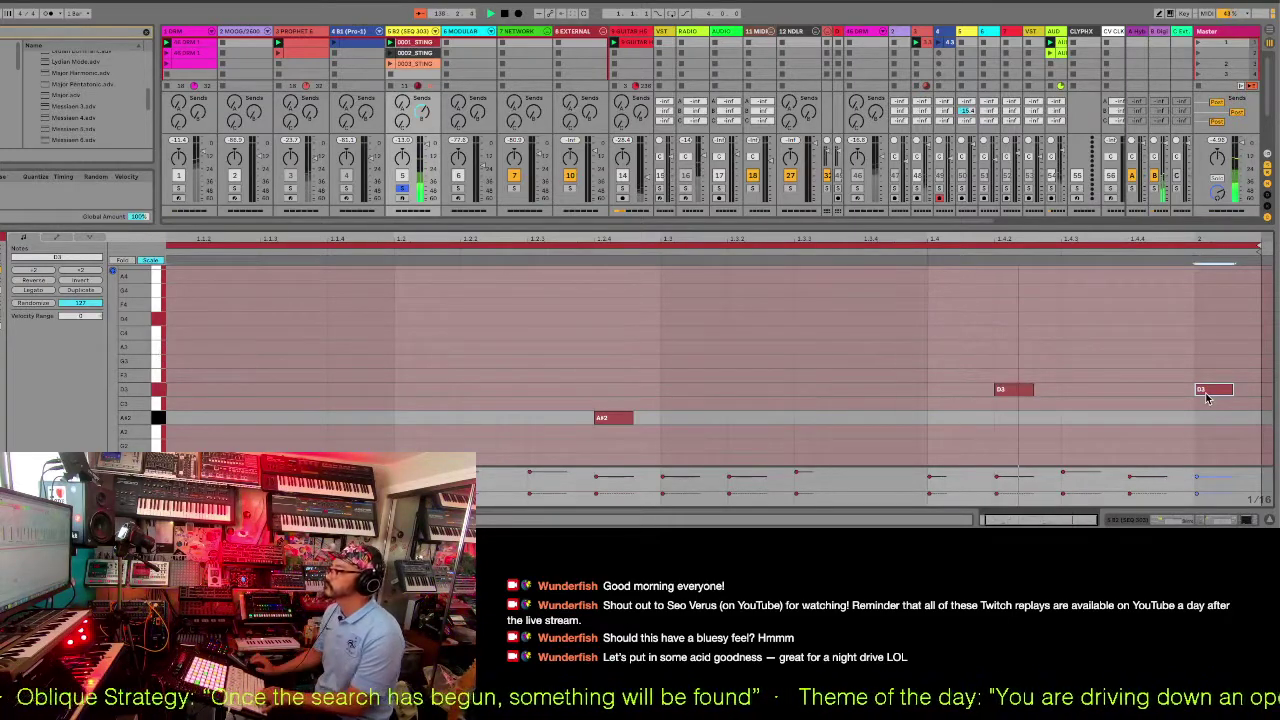
pyautogui.press('Up')
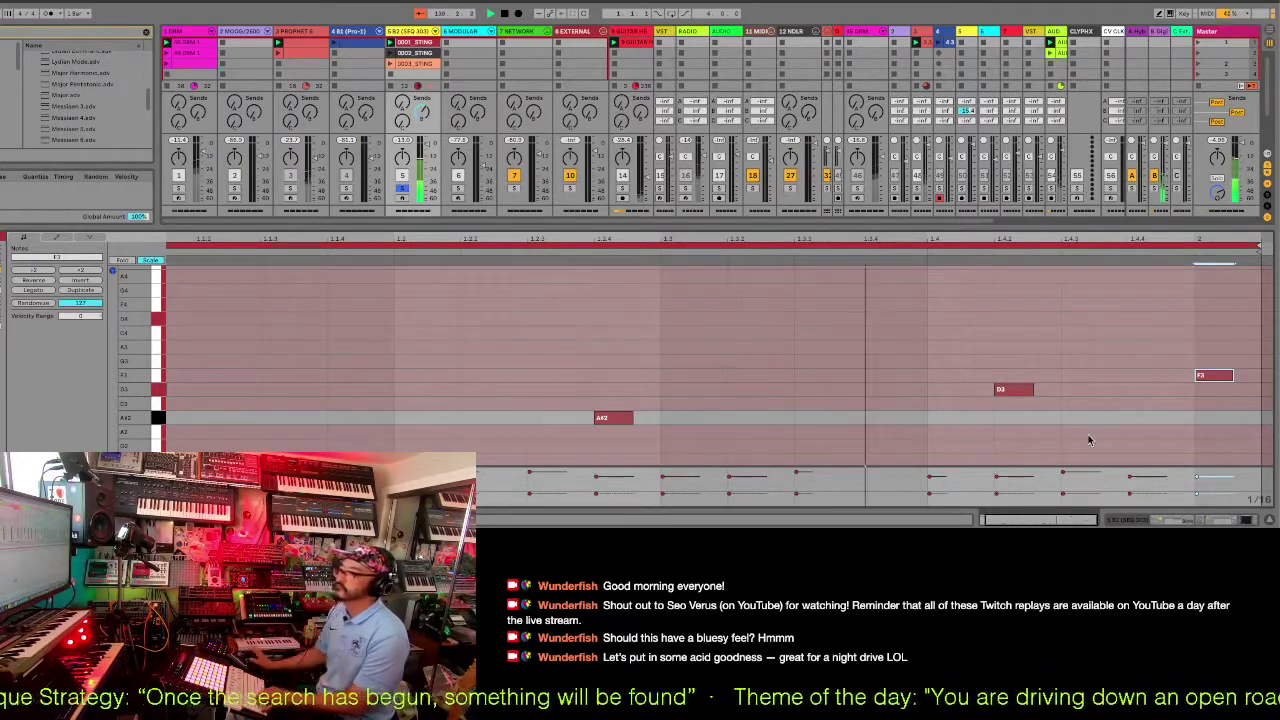
pyautogui.moveTo(1071, 241); pyautogui.dragTo(1078, 241)
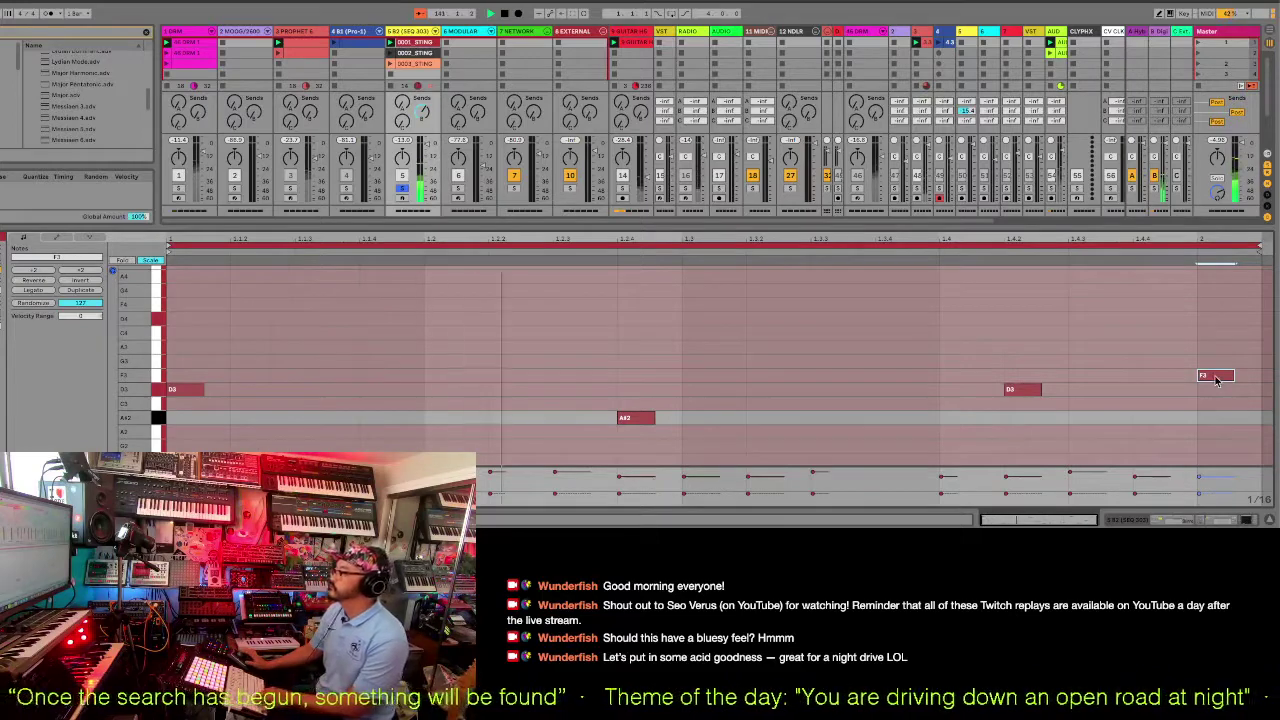
pyautogui.press('Up')
pyautogui.press('Up')
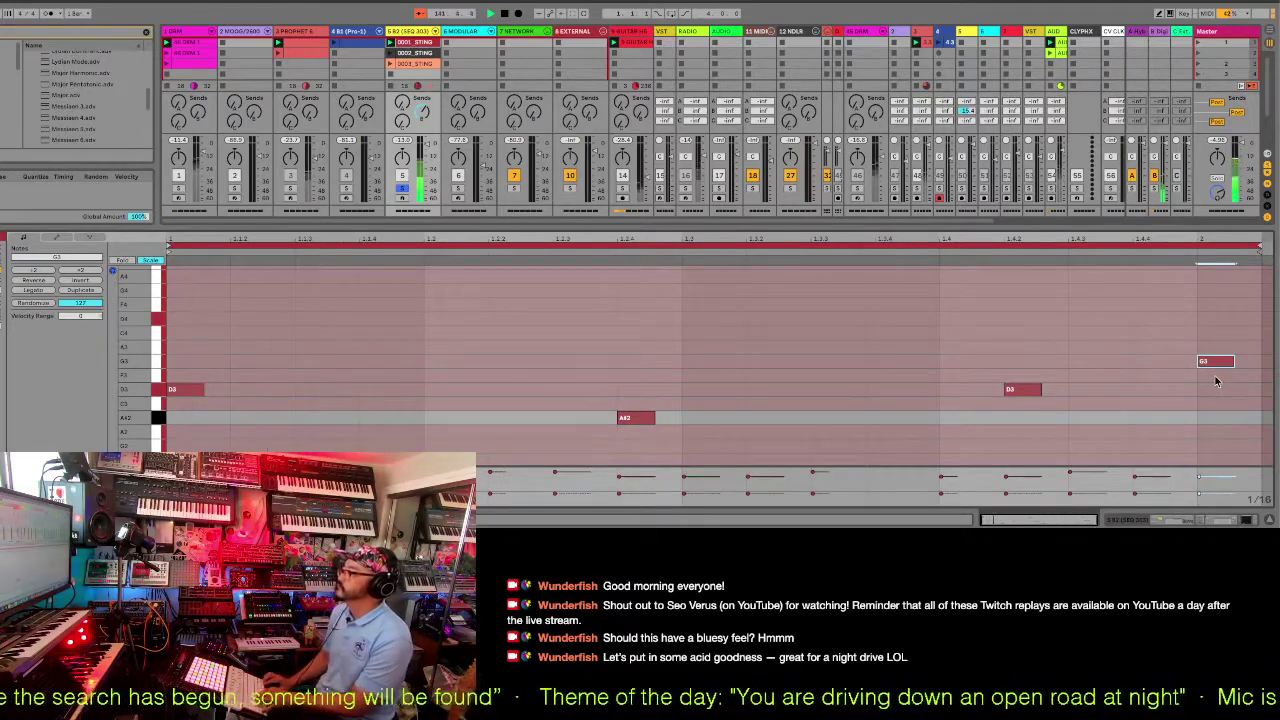
pyautogui.press('Up')
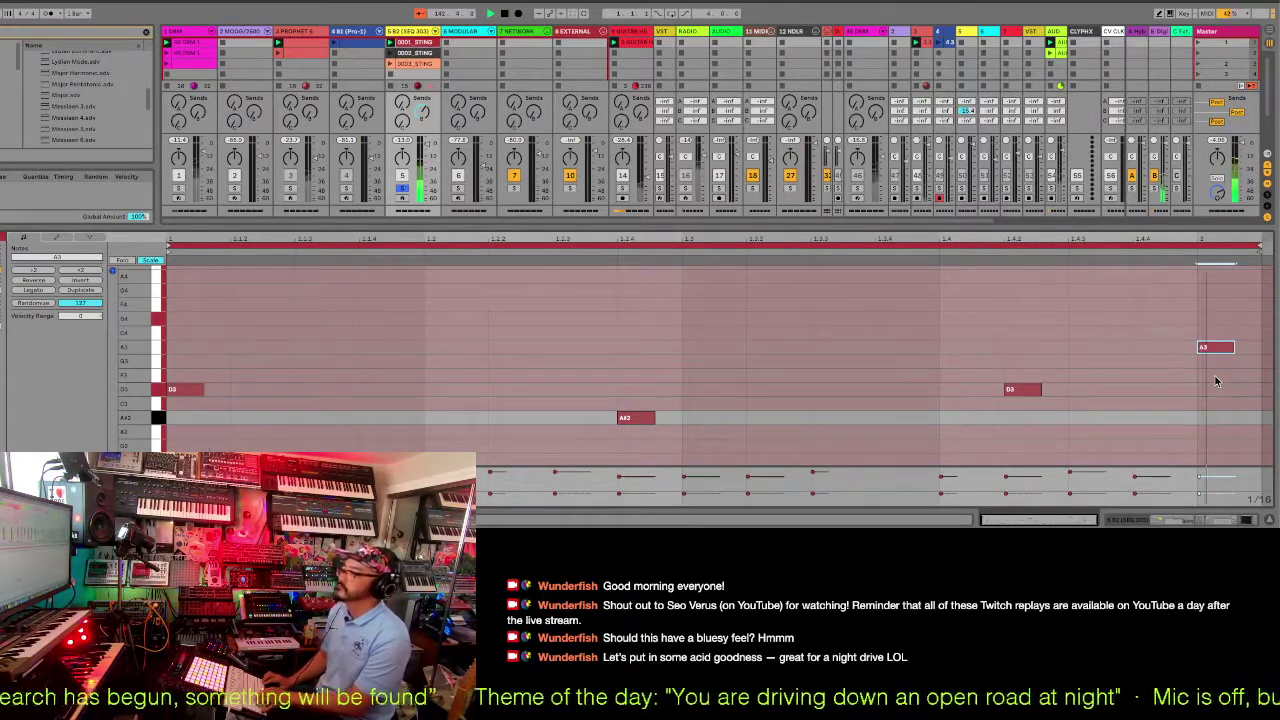
# Transpose the A#2 note down to A2 and both C2 notes up to D2.
pyautogui.click(155, 418)
pyautogui.press('Down')
pyautogui.scroll(-5, 200, 425)
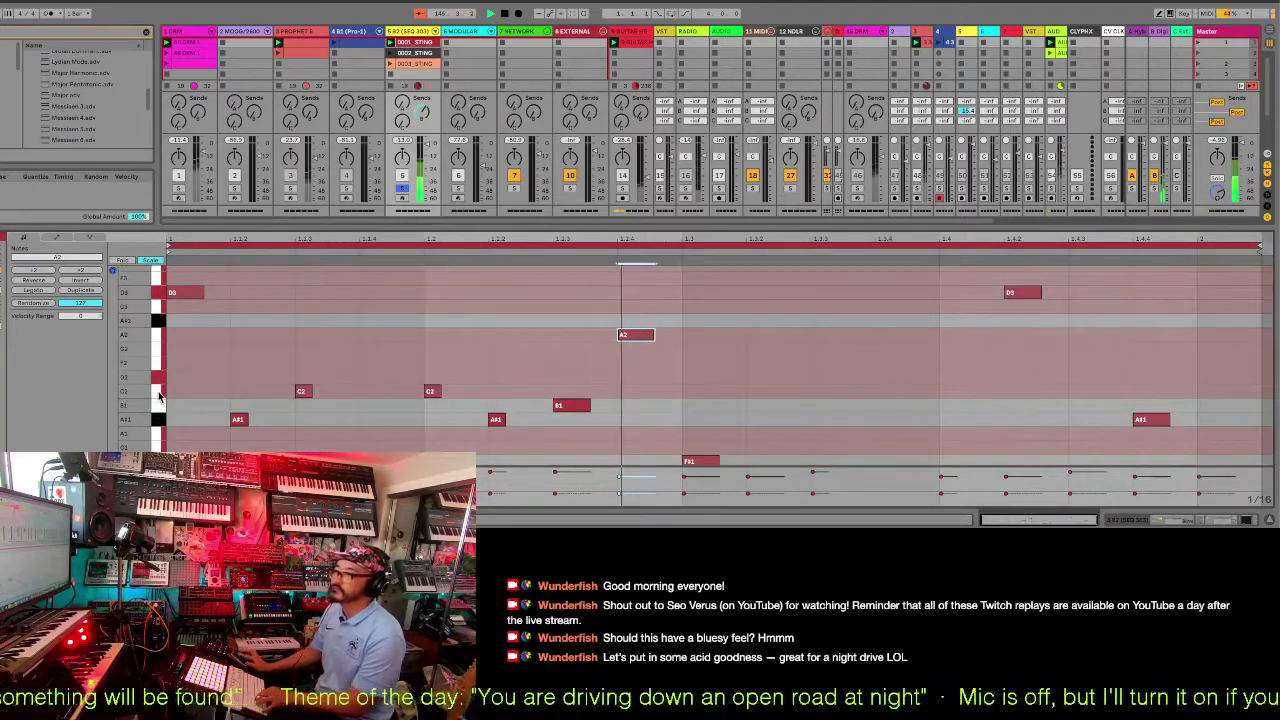
pyautogui.click(158, 396)
pyautogui.press('Up')
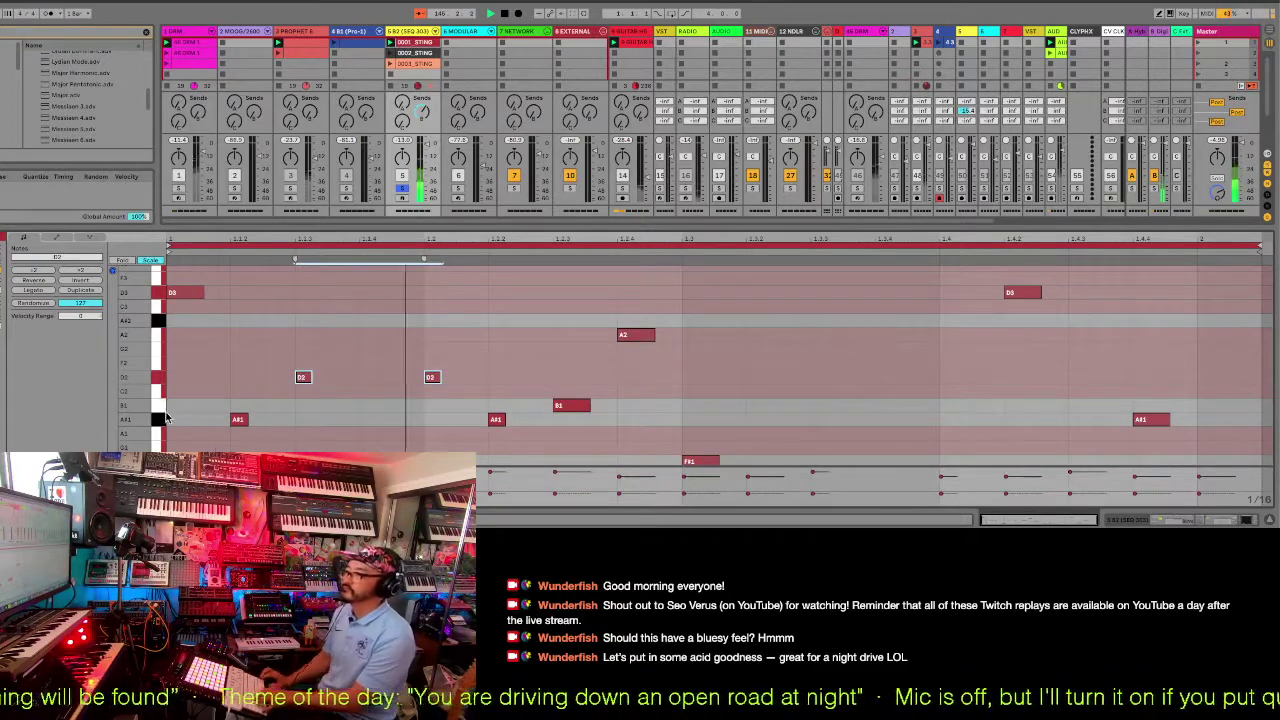
# Transpose all the A#1 notes down to G1 and the B1 note up to D2.
pyautogui.click(164, 418)
pyautogui.press('Down')
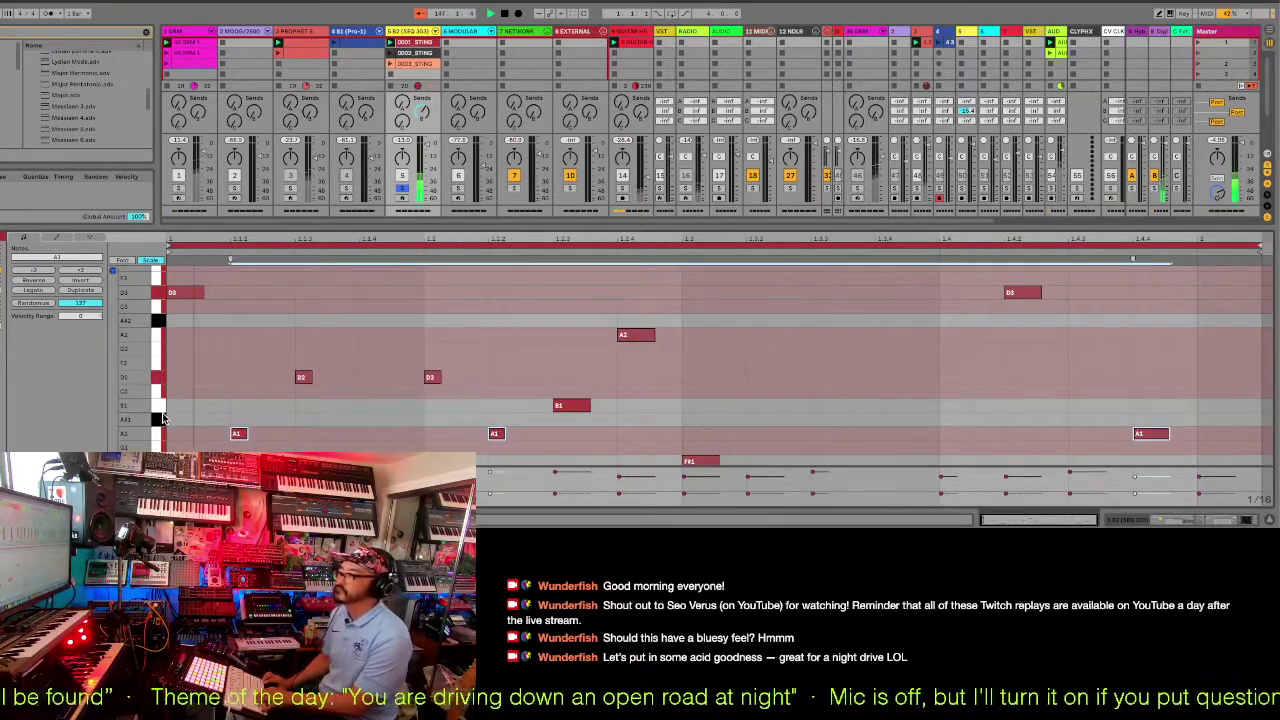
pyautogui.press('Down')
pyautogui.scroll(-2, 213, 393)
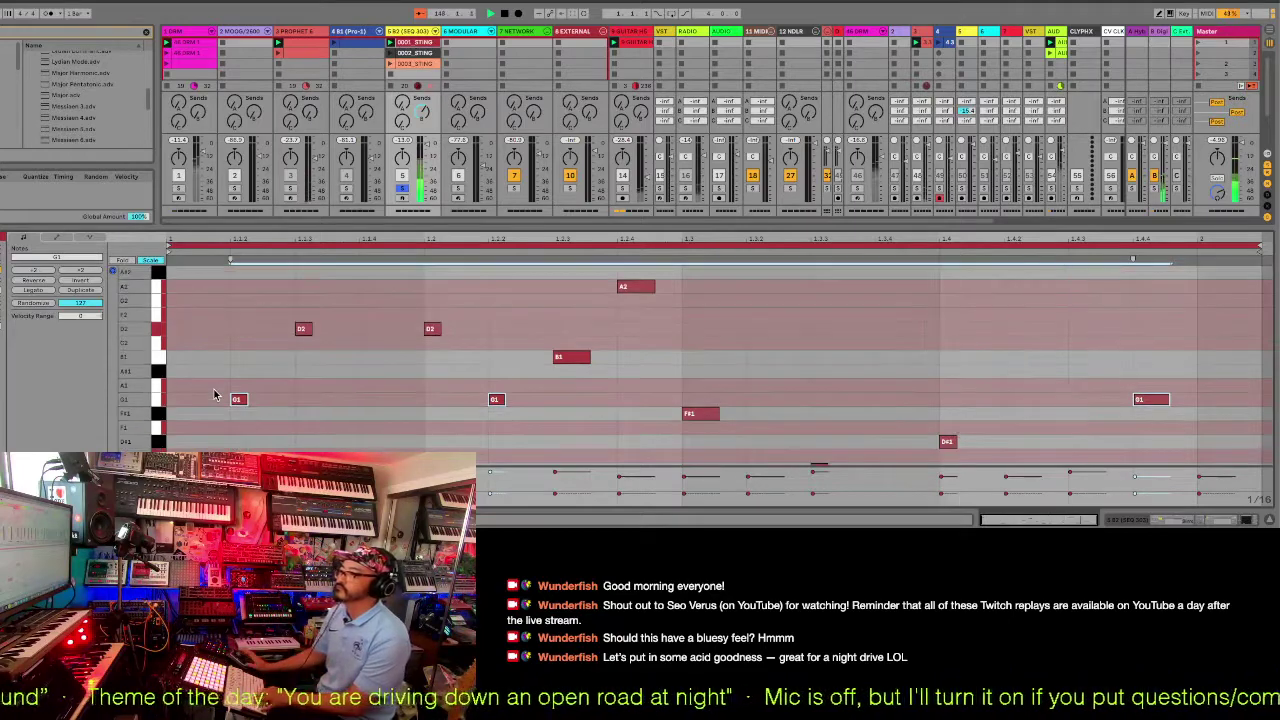
pyautogui.click(160, 364)
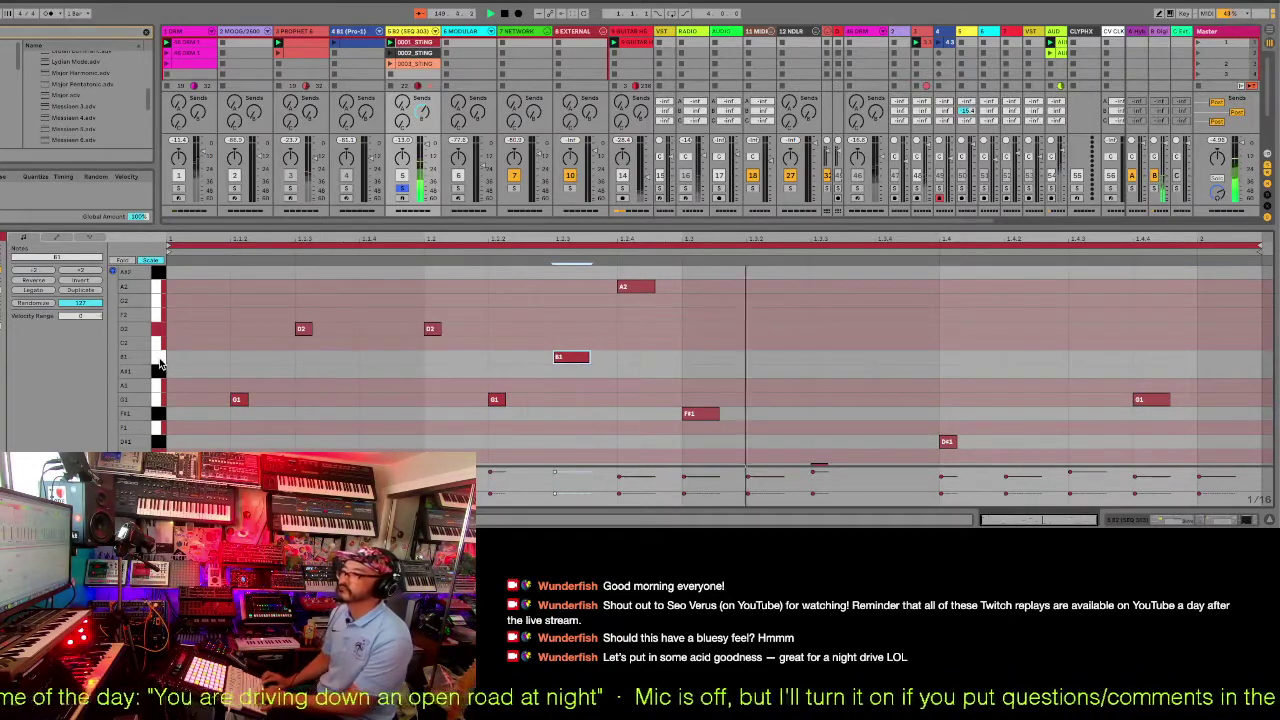
pyautogui.press('Up')
pyautogui.press('Up')
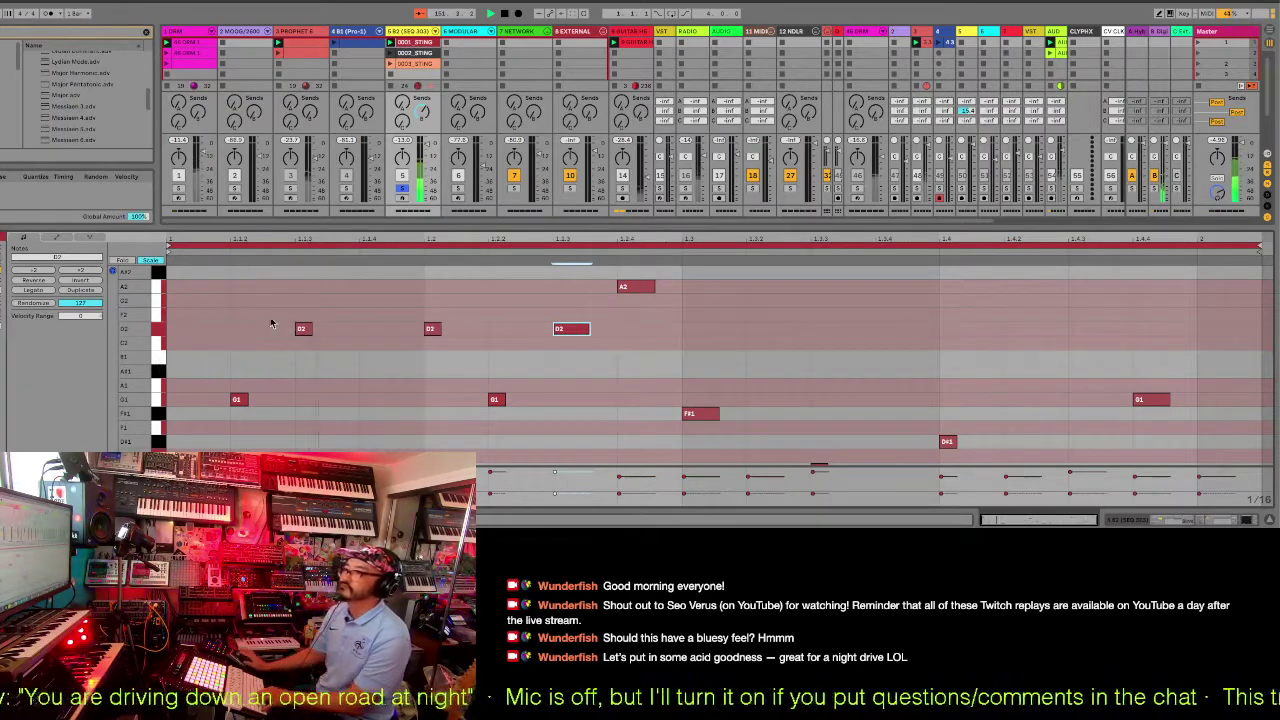
# Transpose the two short D2 notes at 1.1.3 and beat 1.2 down to A1.
pyautogui.moveTo(271, 320); pyautogui.dragTo(423, 334)
pyautogui.press('Down')
pyautogui.press('Down')
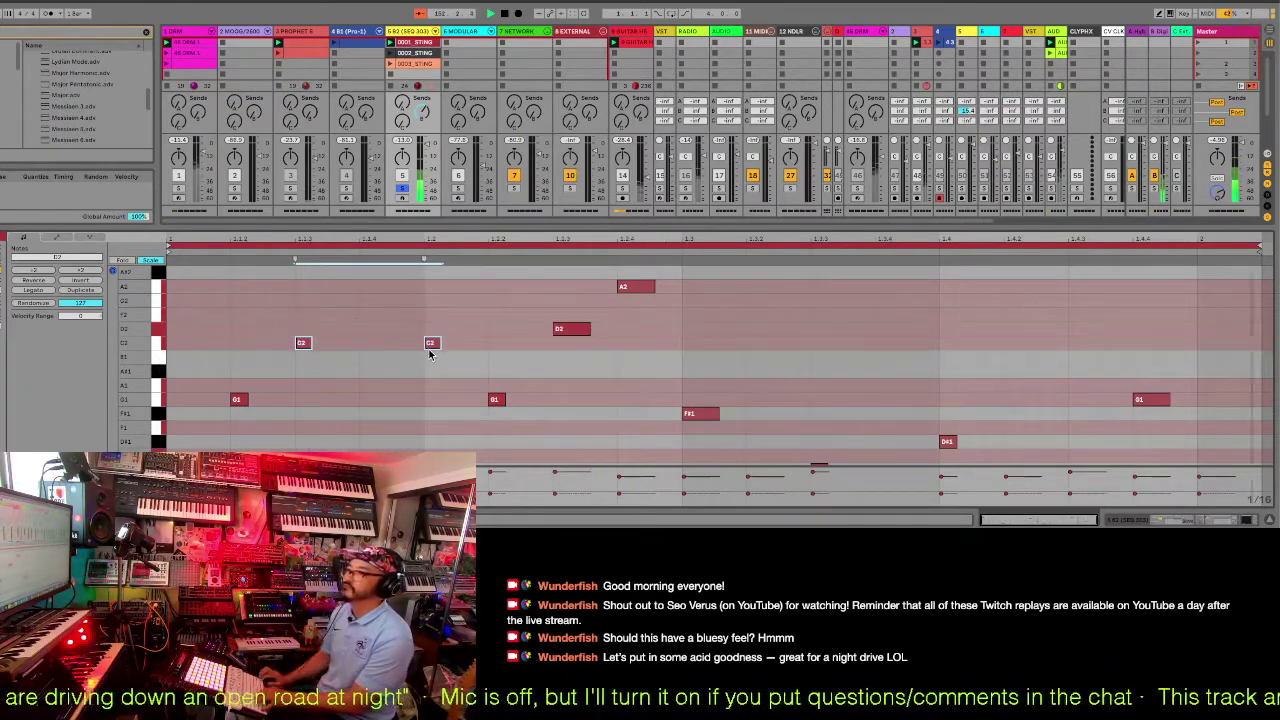
pyautogui.press('Down')
pyautogui.press('Down')
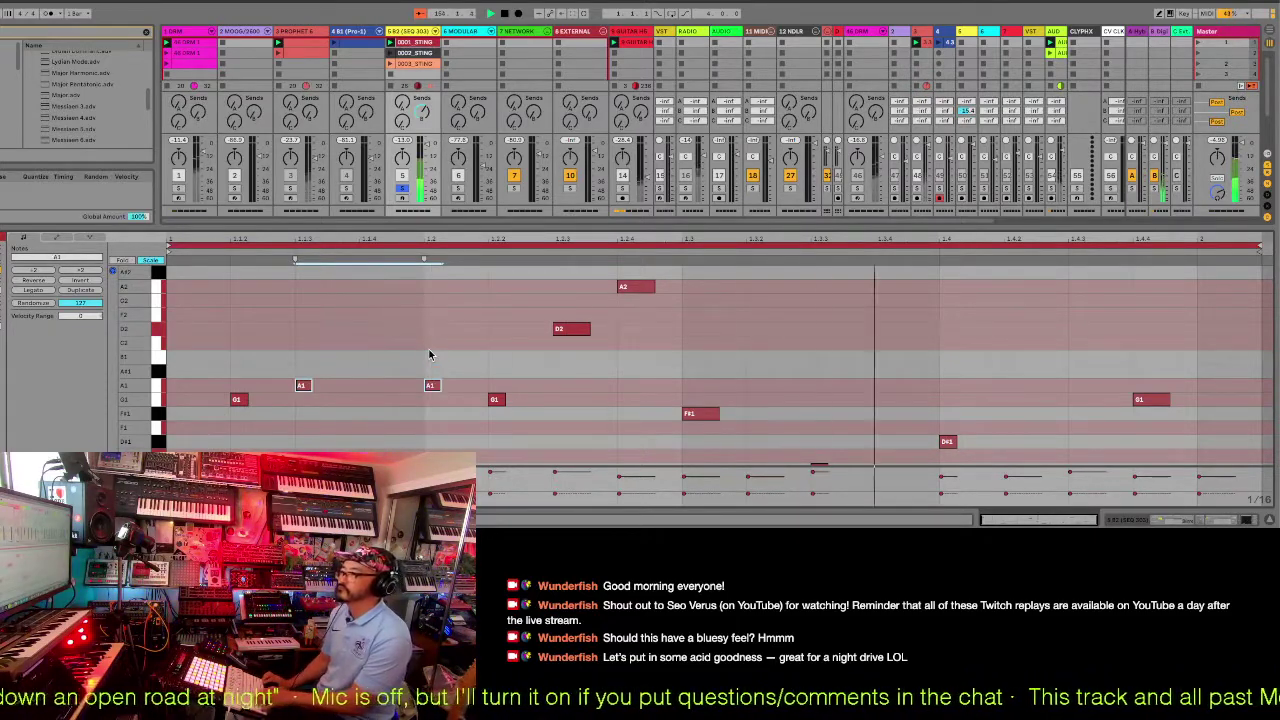
# Transpose the F#1 note at beat 1.3 and the D#1 note at beat 1.4 down to D1.
pyautogui.click(163, 420)
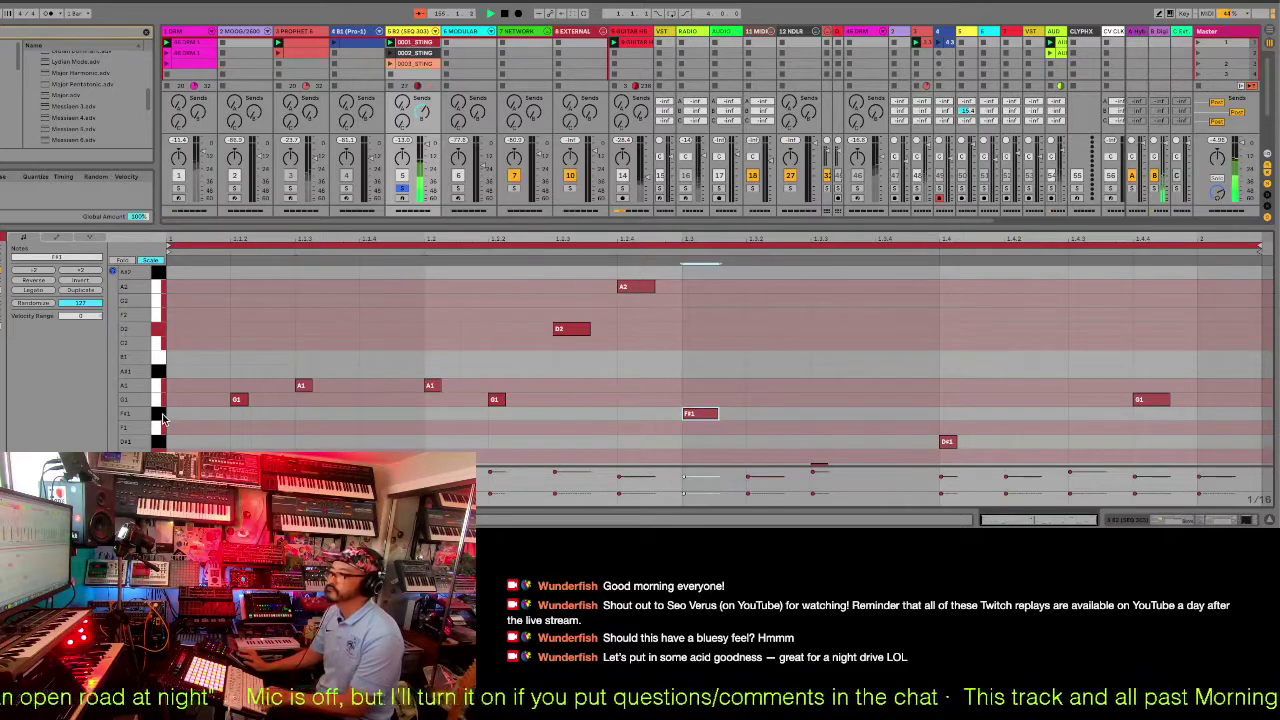
pyautogui.press('Down')
pyautogui.press('Down')
pyautogui.press('Down')
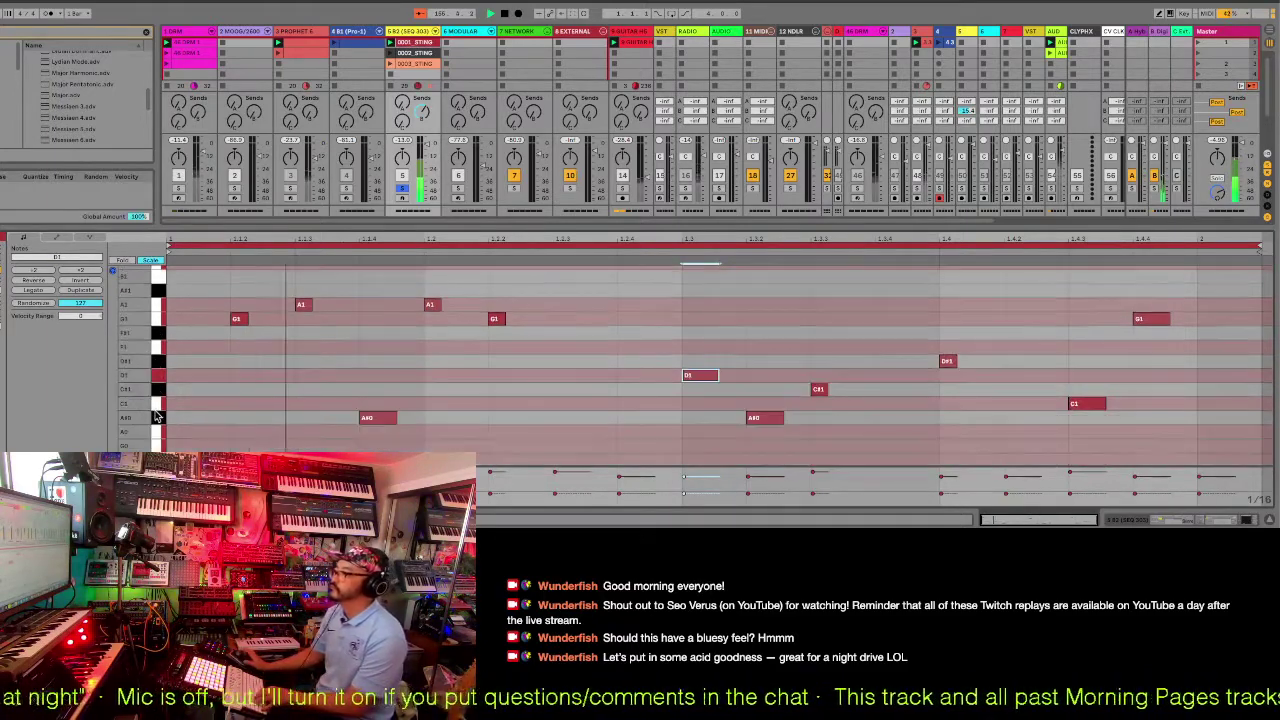
pyautogui.click(945, 361)
pyautogui.press('Down')
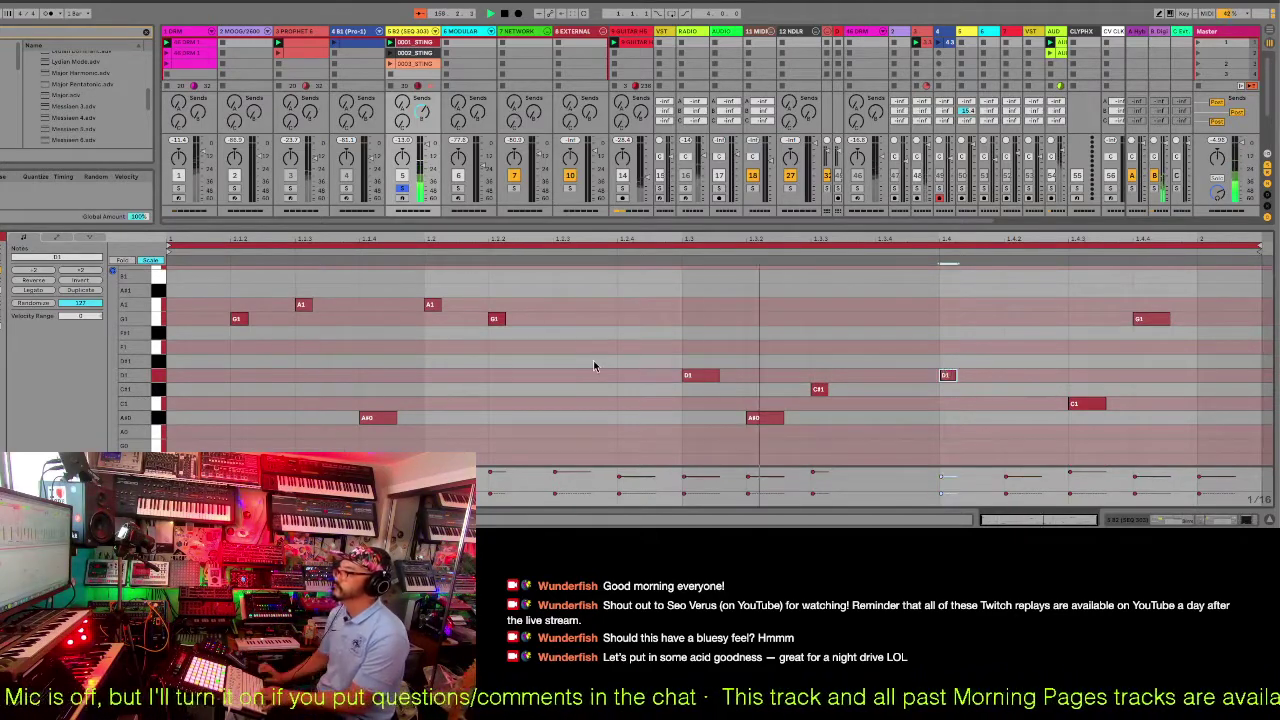
# Transpose the C#1 note down an octave and up a step to D0, and raise both A#0 notes to C1.
pyautogui.click(160, 390)
pyautogui.hotkey('shift', 'Down')
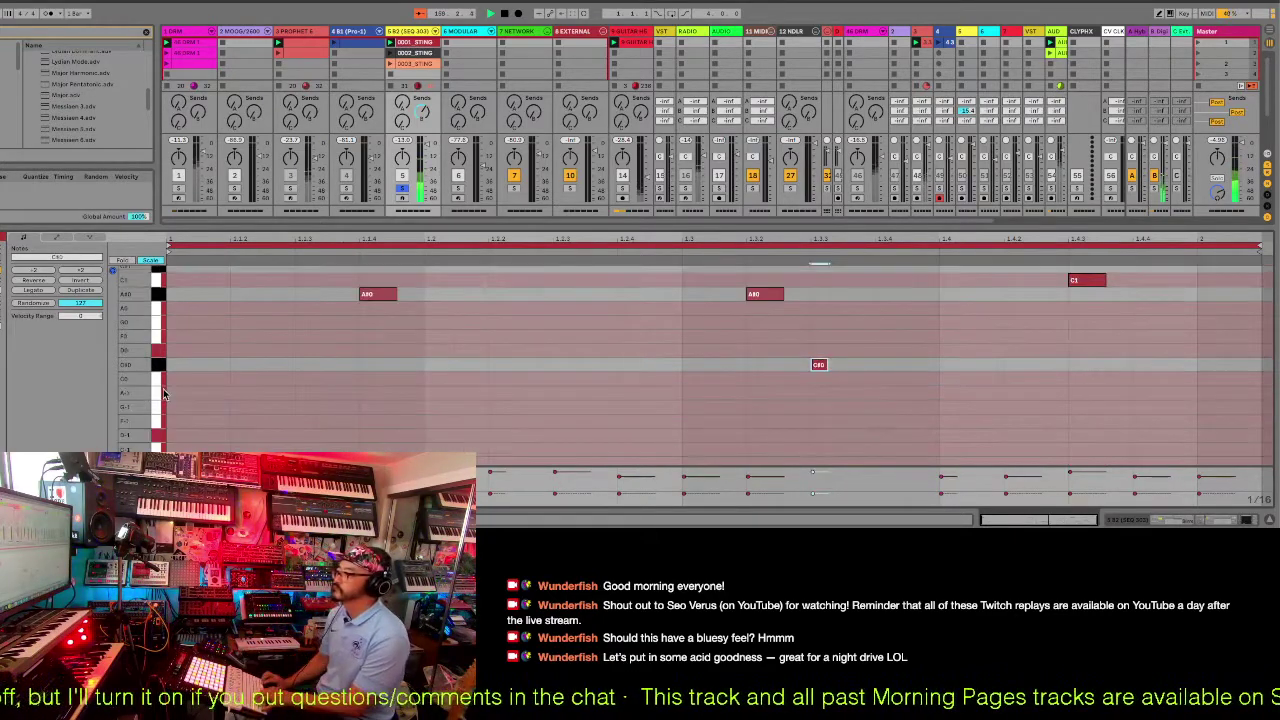
pyautogui.press('Up')
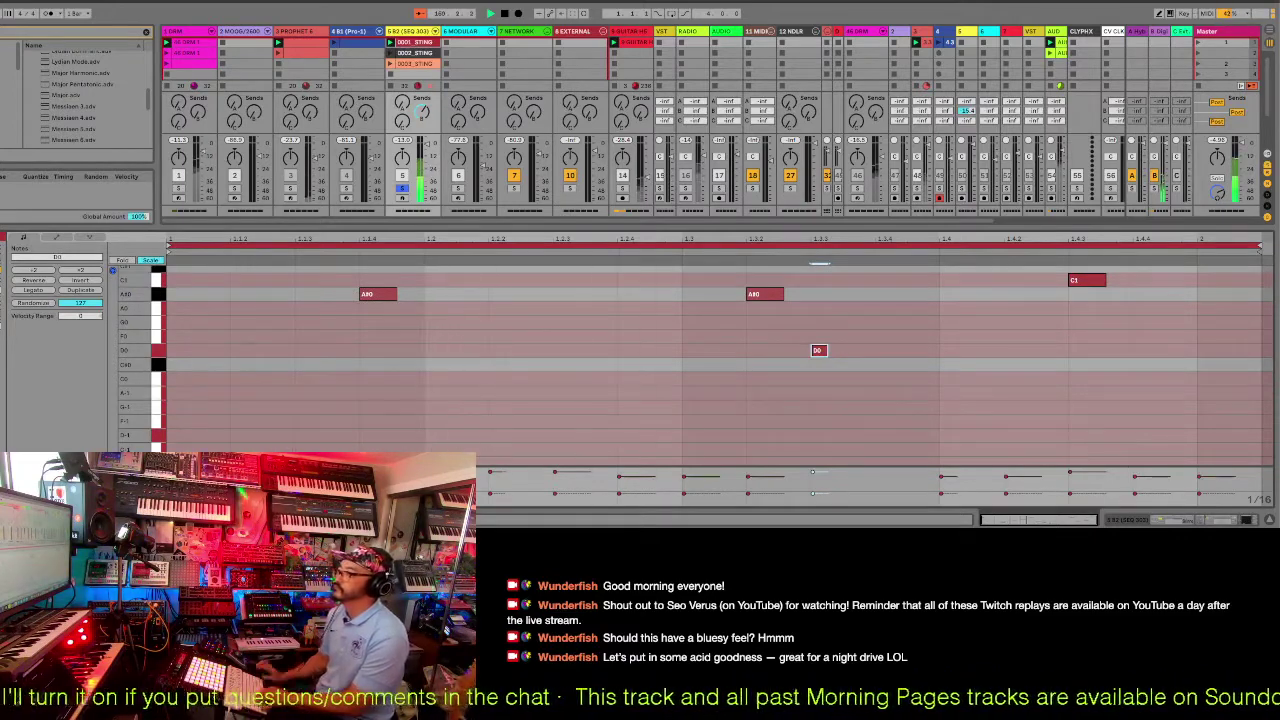
pyautogui.click(160, 296)
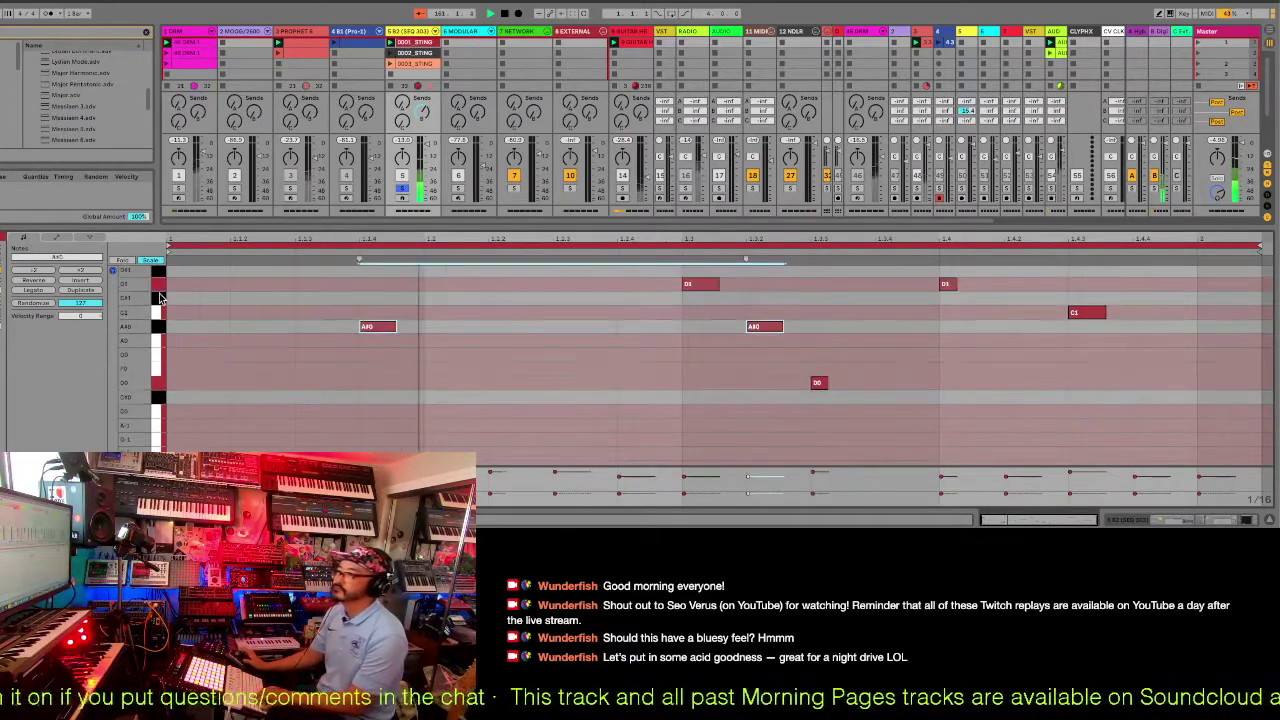
pyautogui.press('Up')
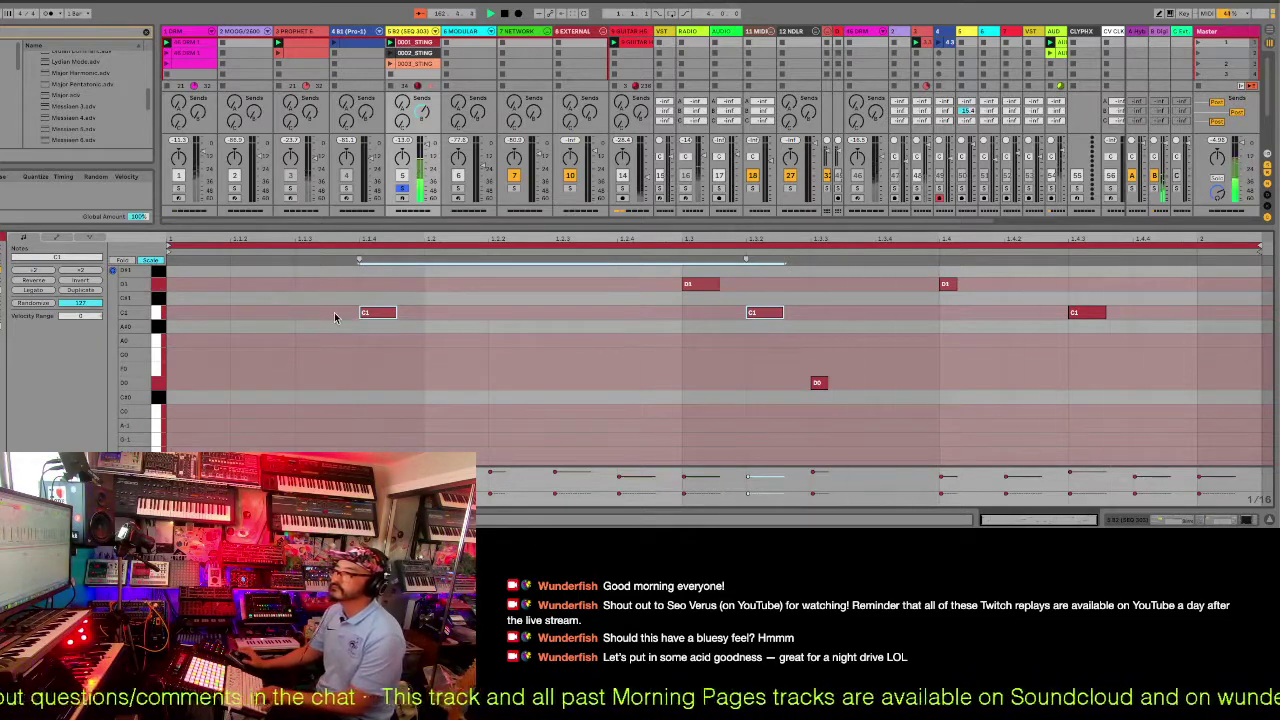
# Transpose the C1 note at 1.1.4 up to D1.
pyautogui.click(375, 316)
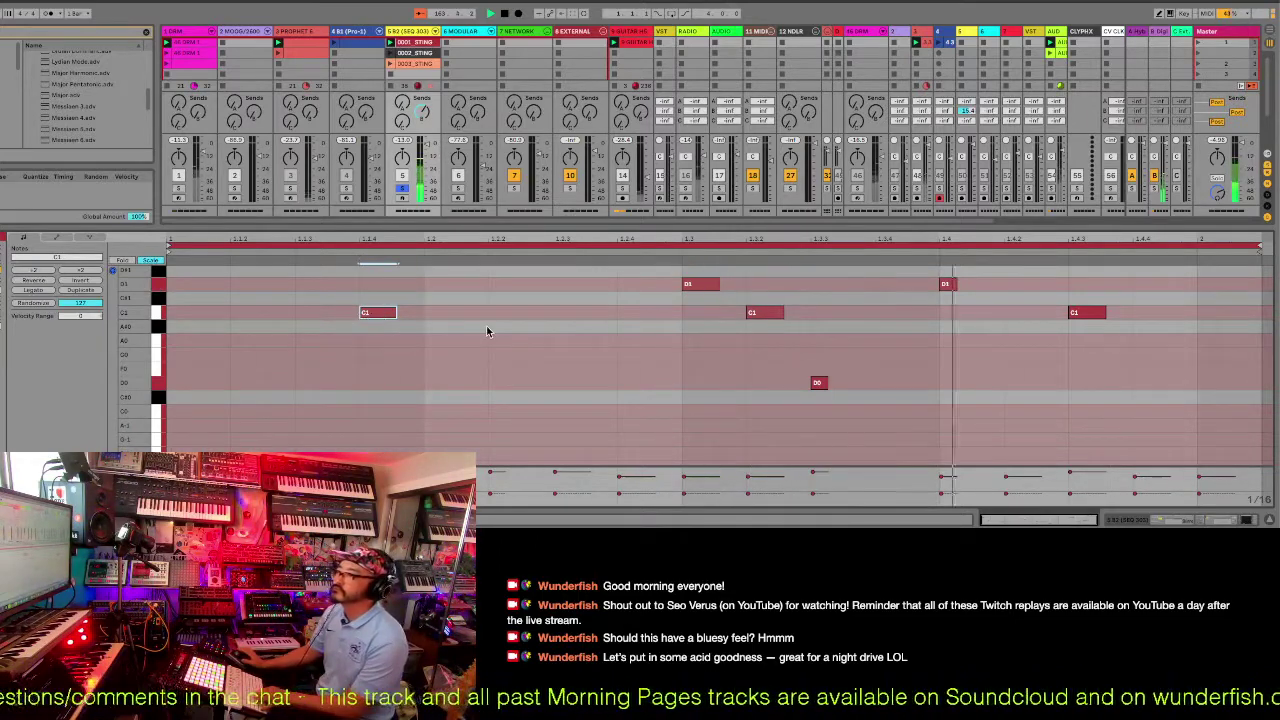
pyautogui.press('Up')
pyautogui.press('Up')
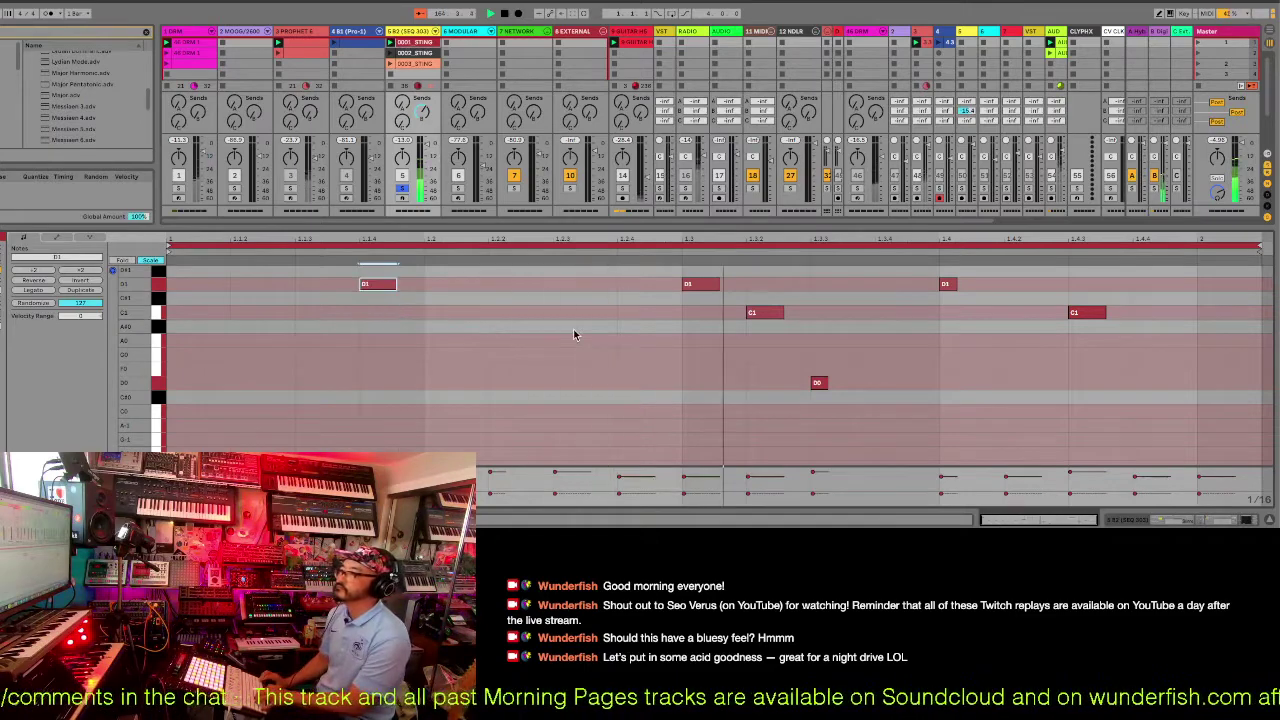
pyautogui.scroll(1, 740, 337)
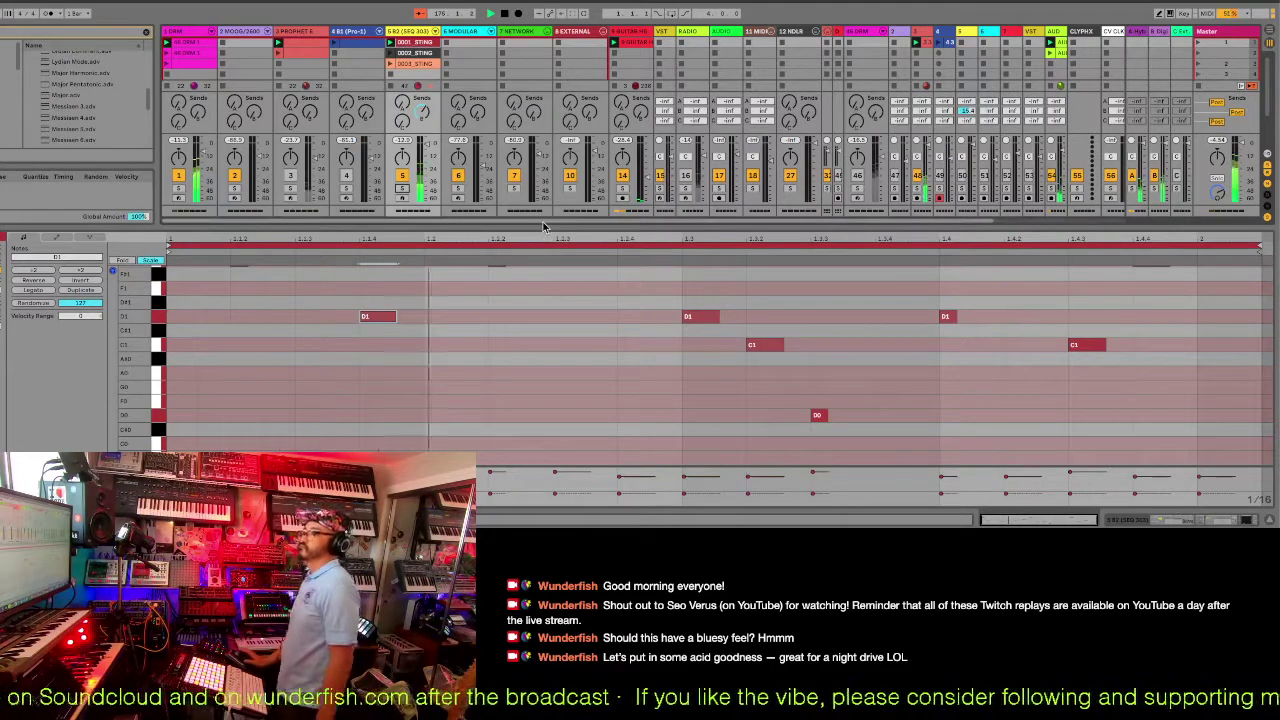
# Delete the third drum clip from the DRM track.
pyautogui.moveTo(533, 229); pyautogui.dragTo(580, 390)
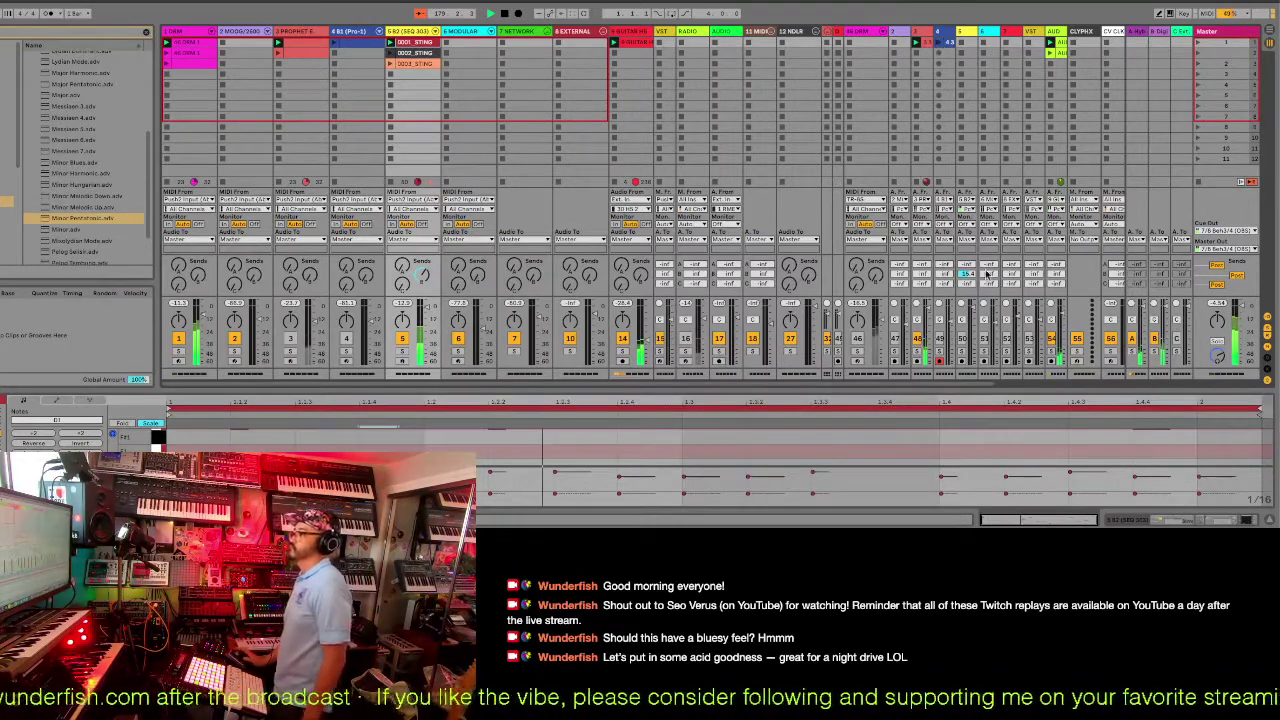
pyautogui.click(940, 338)
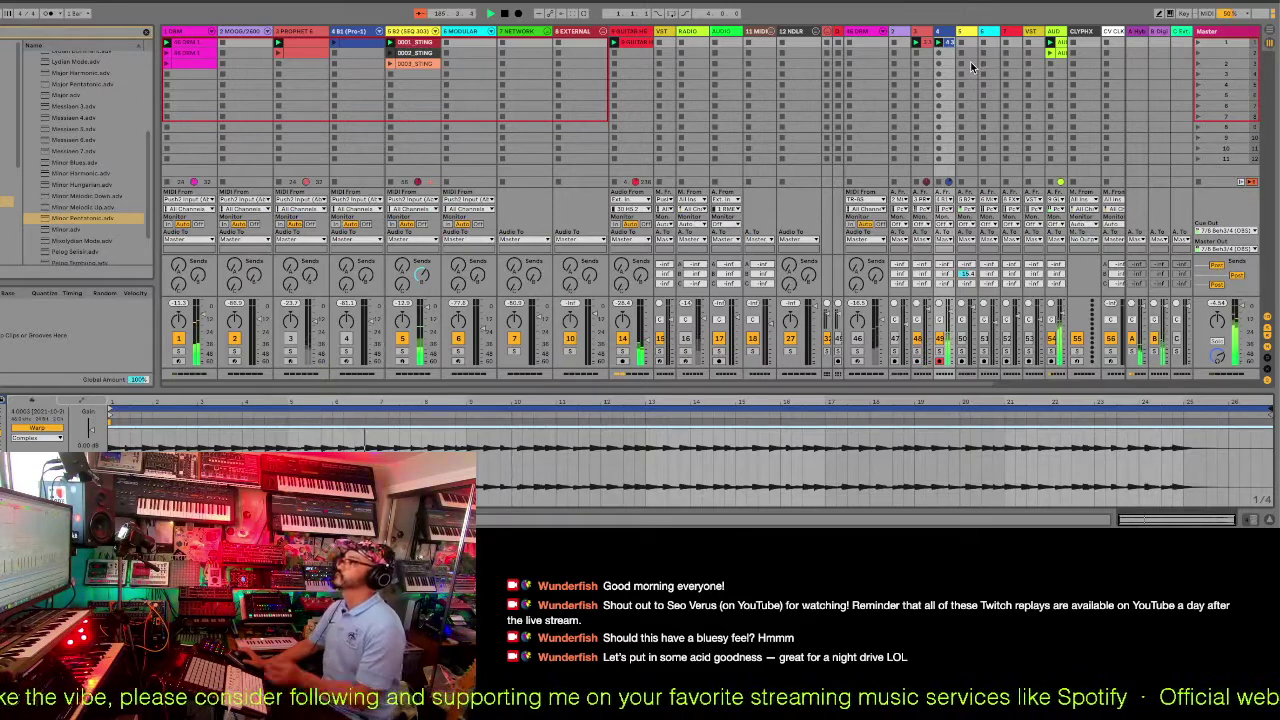
pyautogui.click(209, 57)
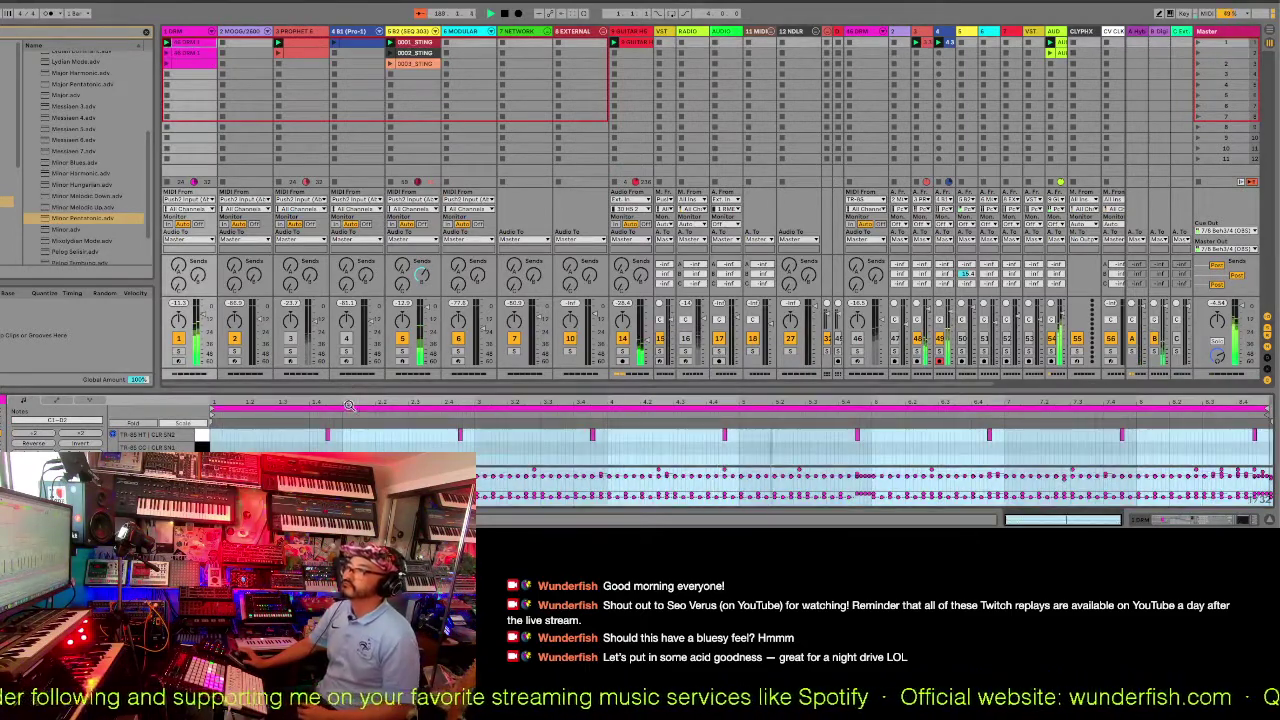
pyautogui.moveTo(348, 384); pyautogui.dragTo(371, 272)
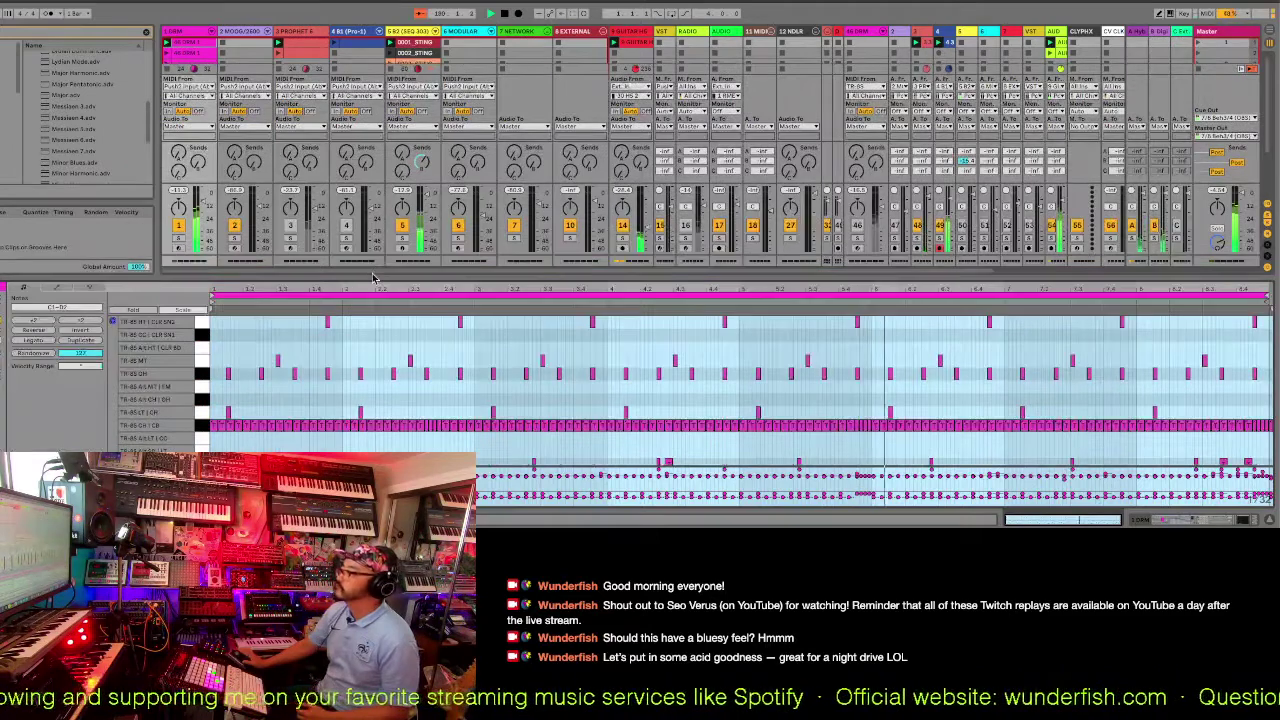
pyautogui.click(183, 57)
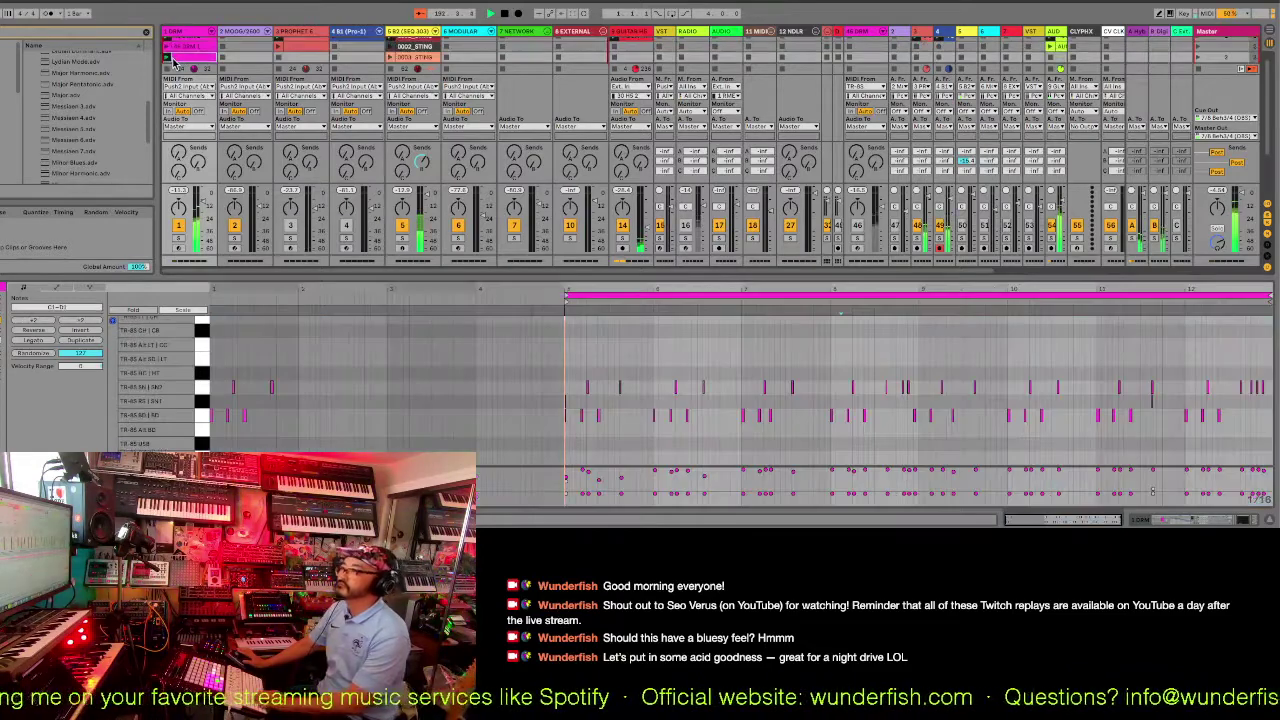
pyautogui.press('Delete')
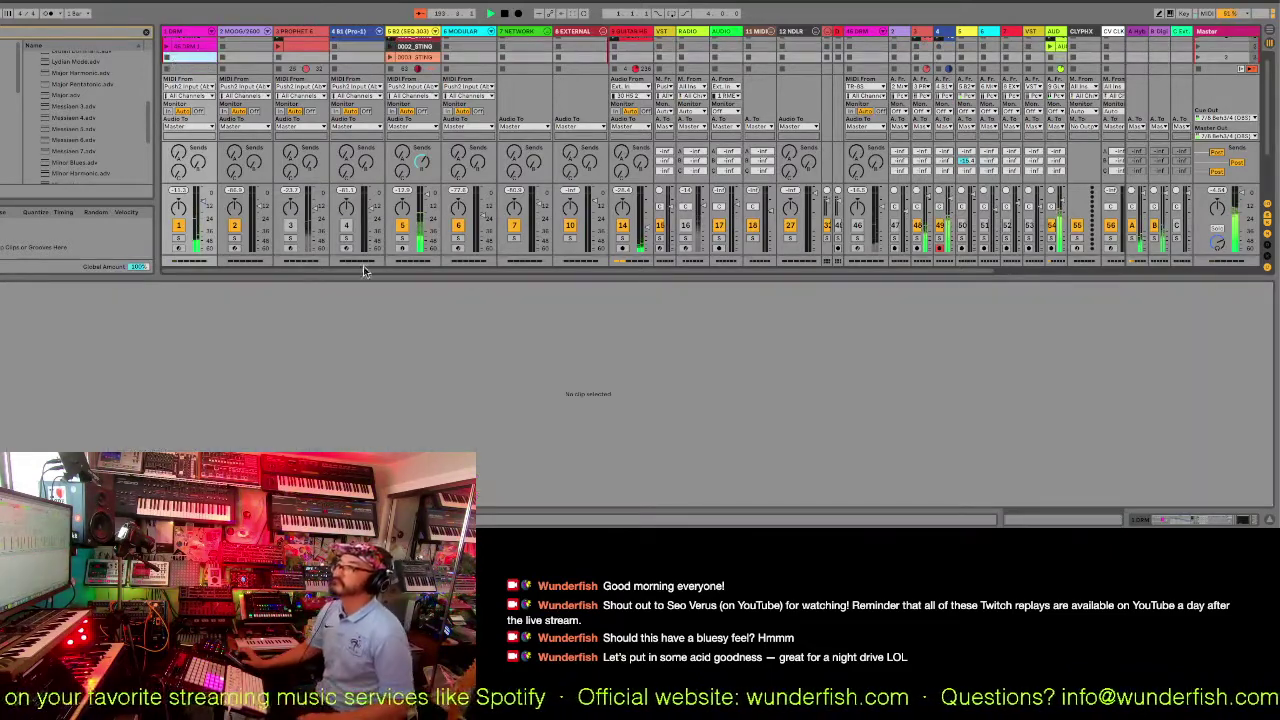
pyautogui.moveTo(365, 279); pyautogui.dragTo(359, 447)
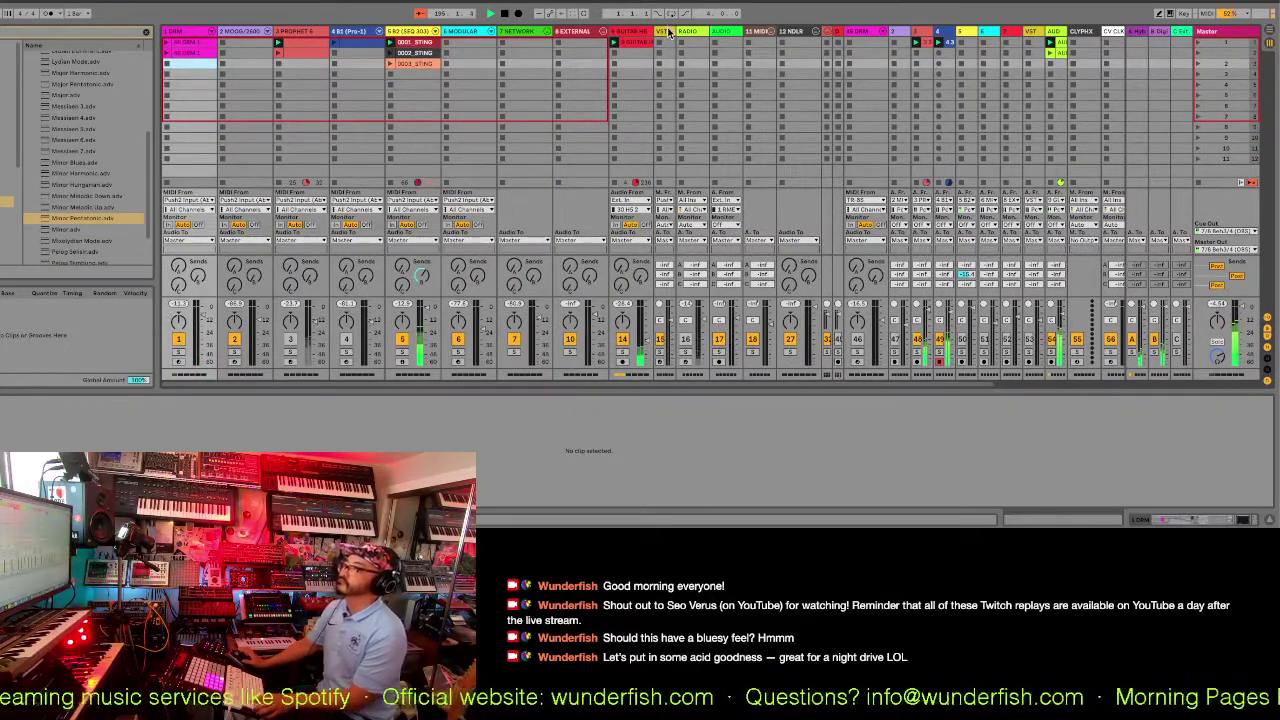
pyautogui.click(668, 33)
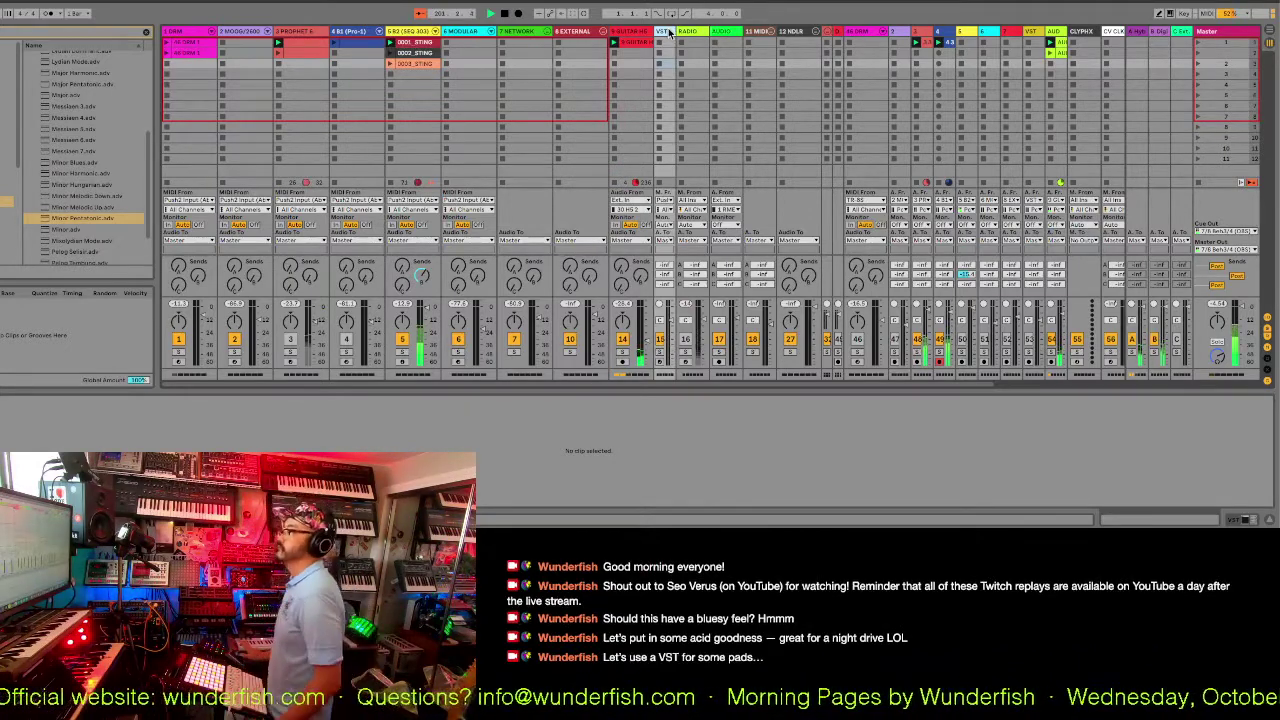
pyautogui.click(571, 168)
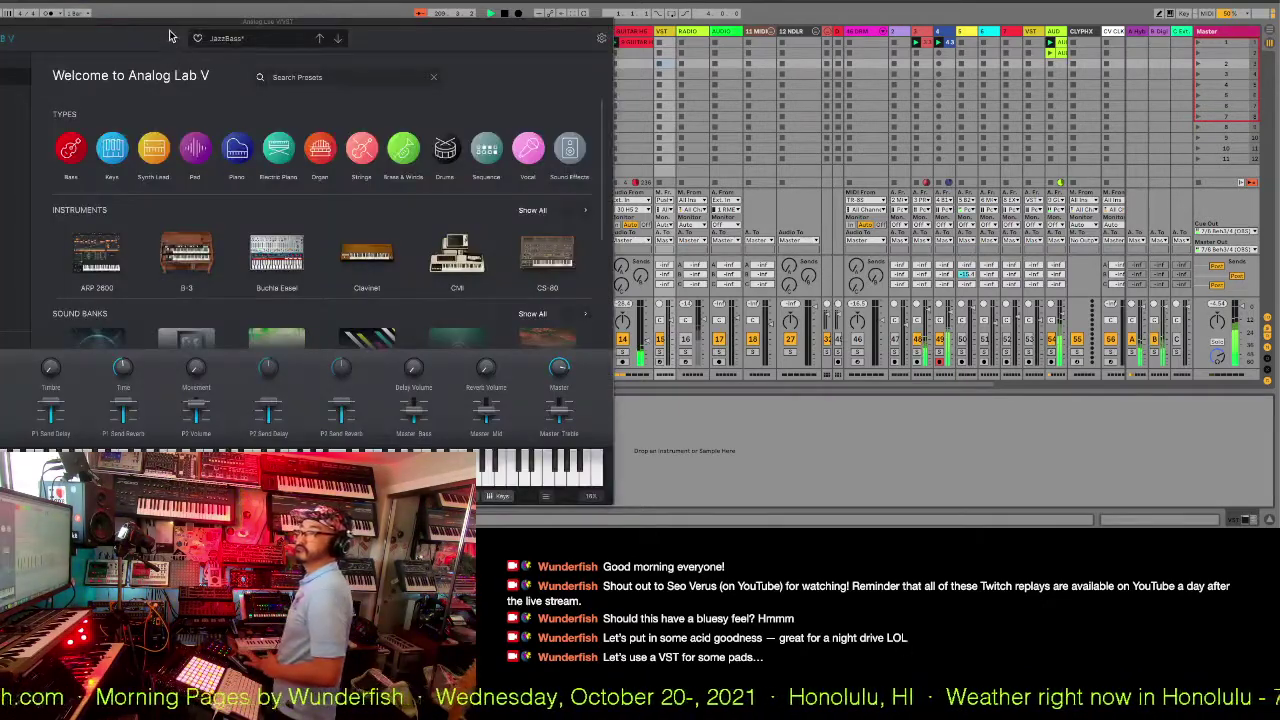
pyautogui.moveTo(170, 37); pyautogui.dragTo(293, 22)
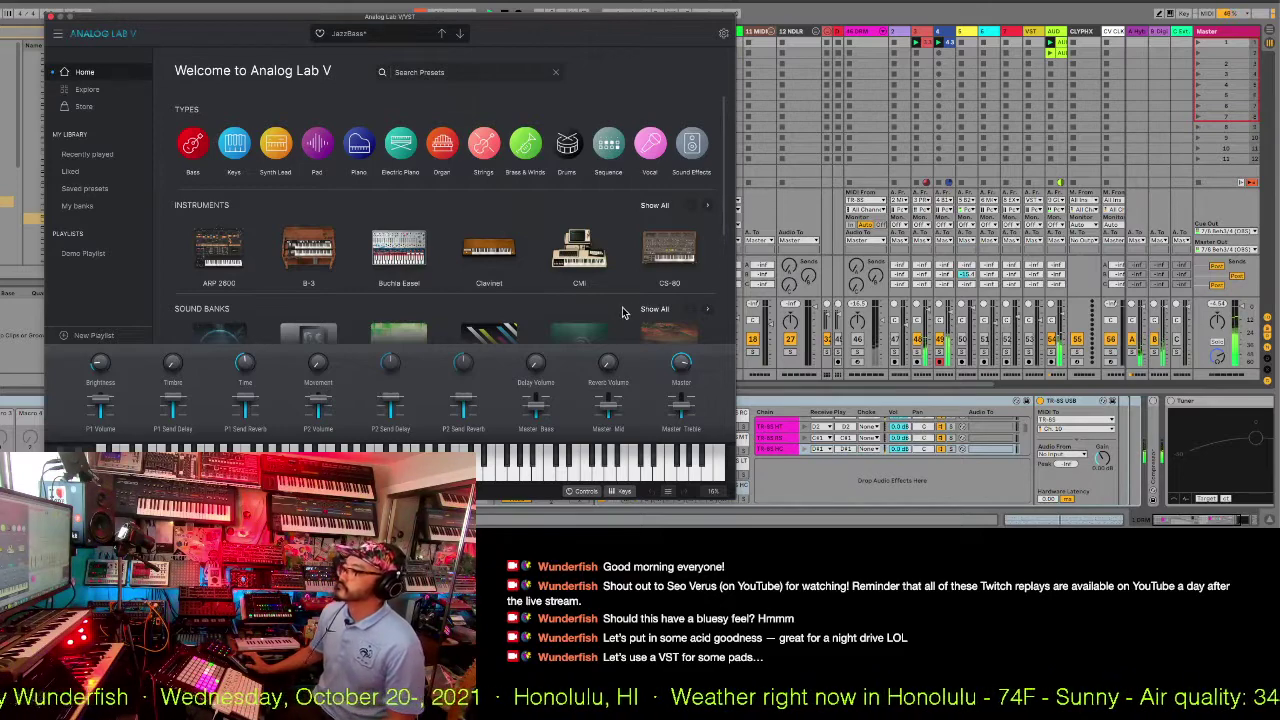
pyautogui.moveTo(598, 32); pyautogui.dragTo(689, 20)
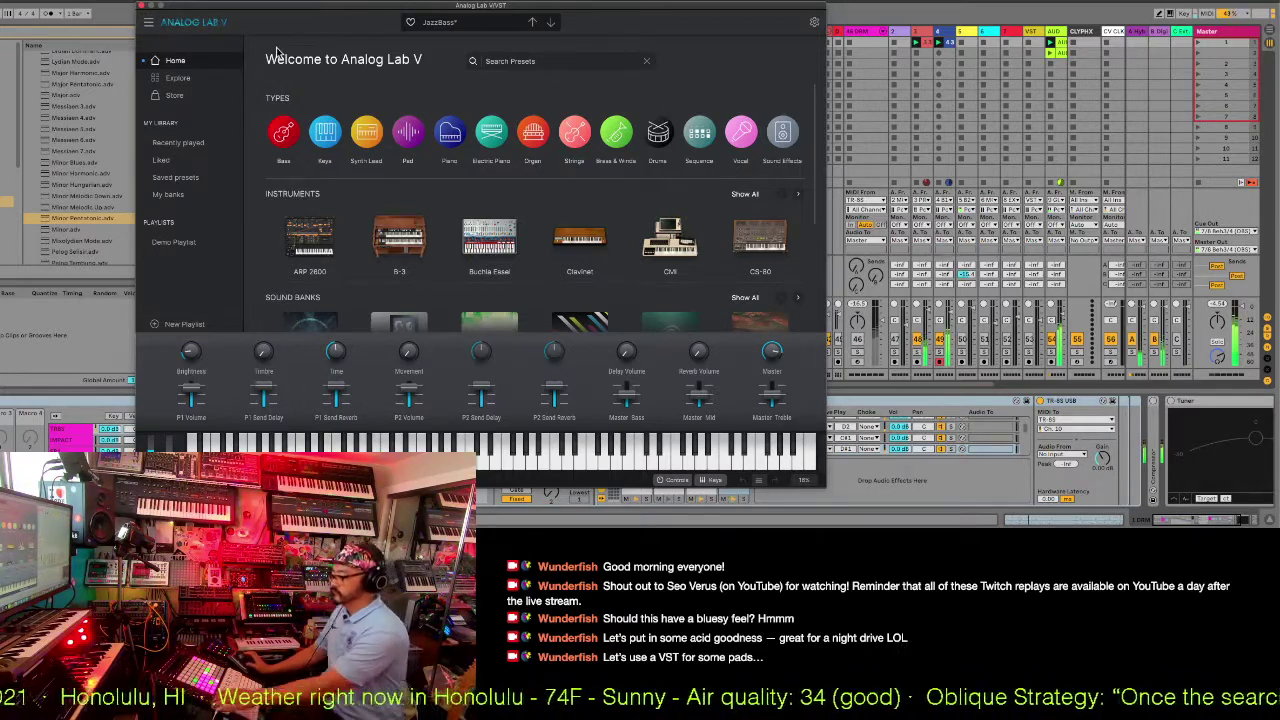
pyautogui.click(143, 7)
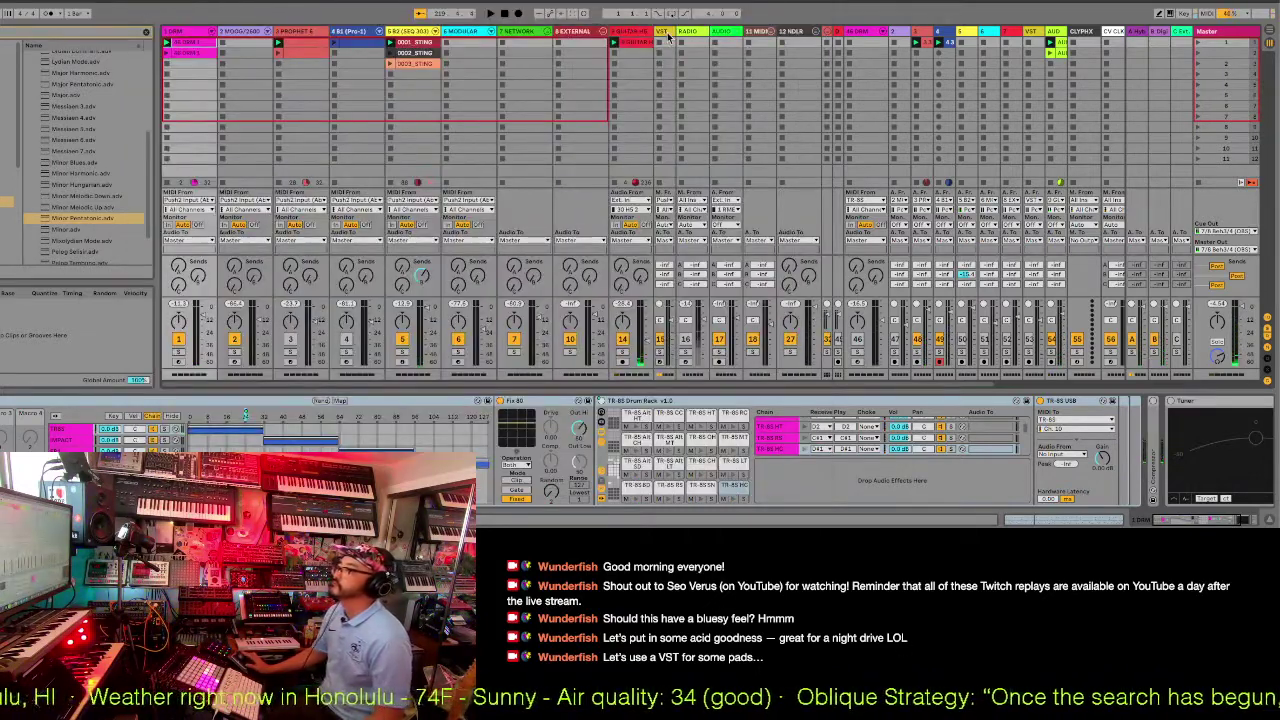
# Open Analog Lab V on the VST track and show the presets of the Vangelis Tribute II sound bank.
pyautogui.click(666, 34)
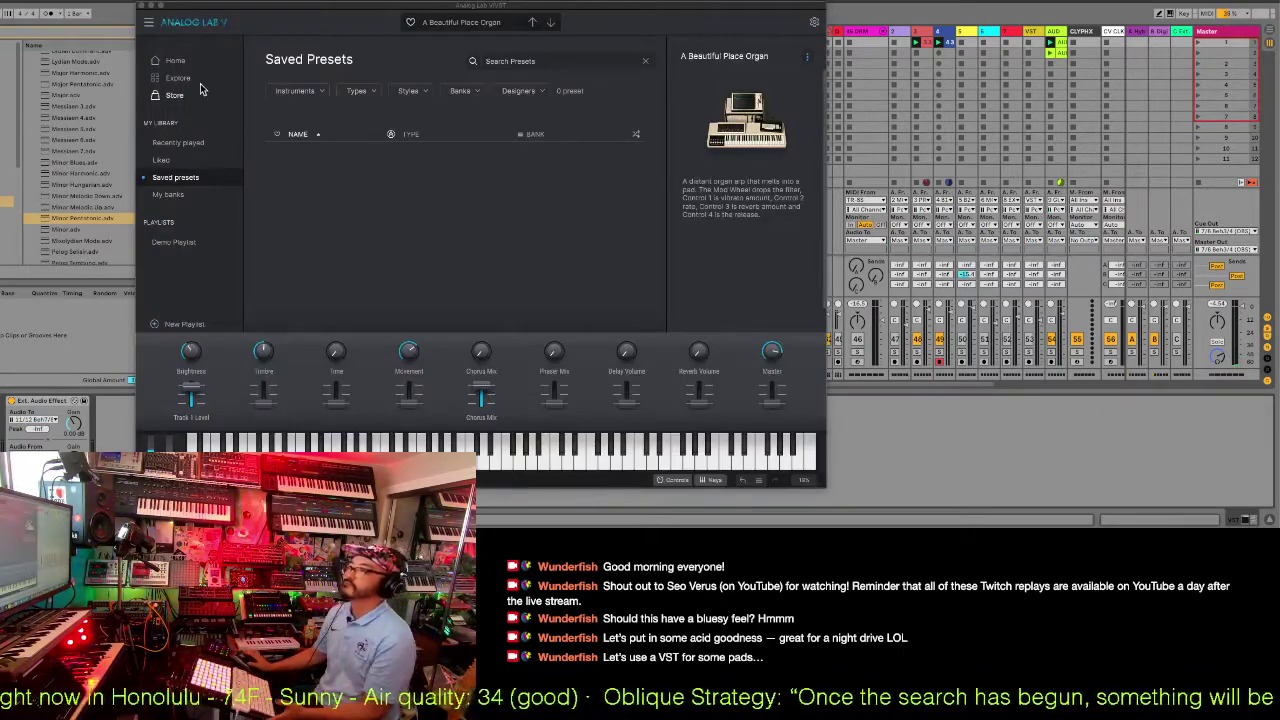
pyautogui.click(177, 62)
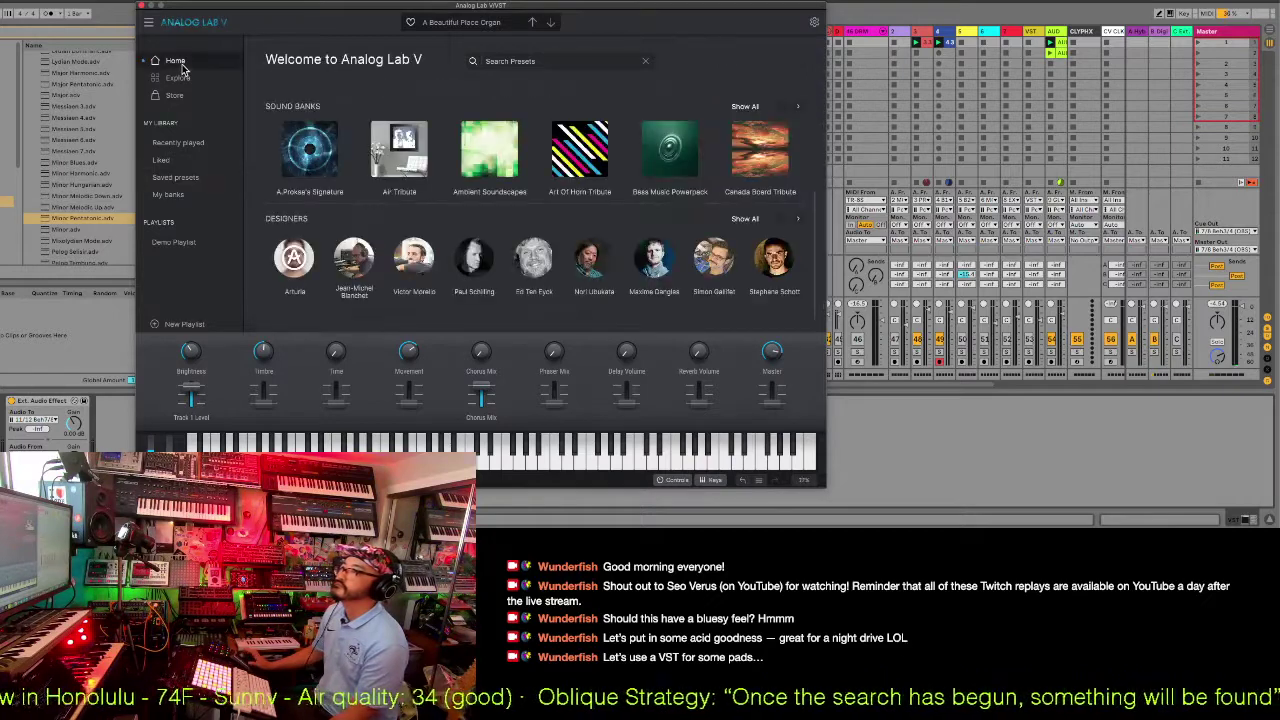
pyautogui.click(799, 107)
pyautogui.click(757, 107)
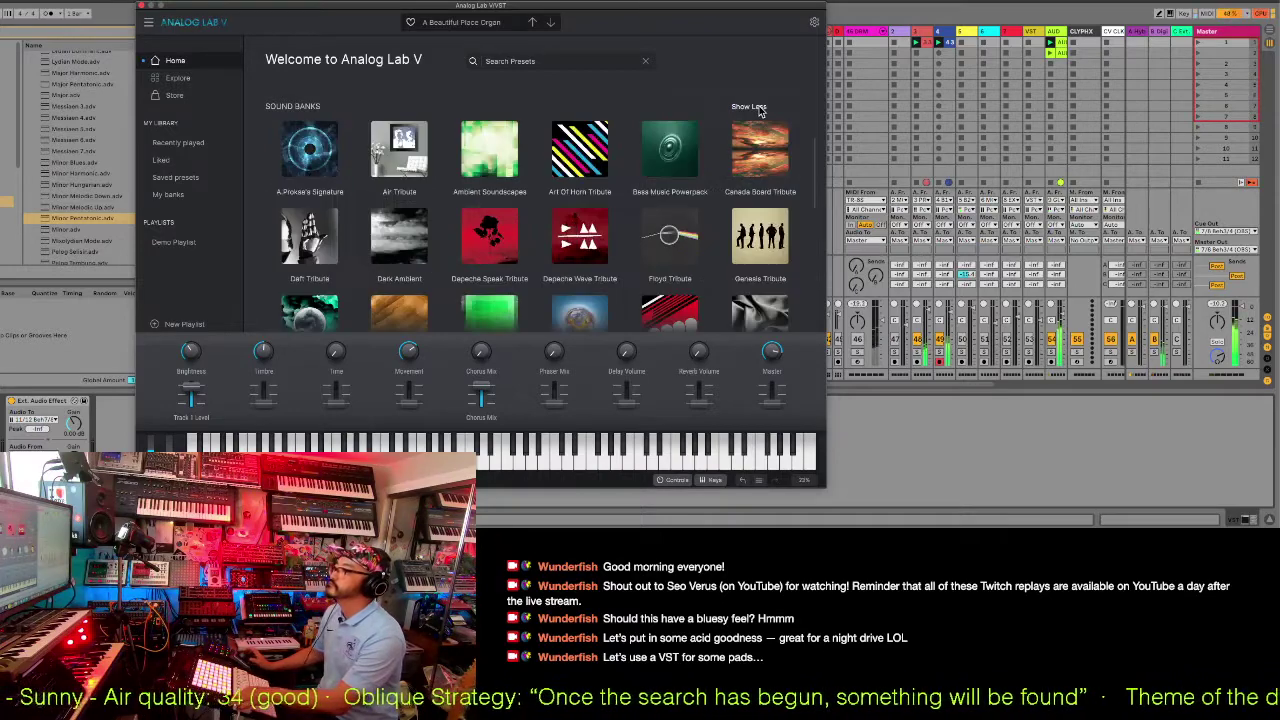
pyautogui.scroll(-10, 716, 218)
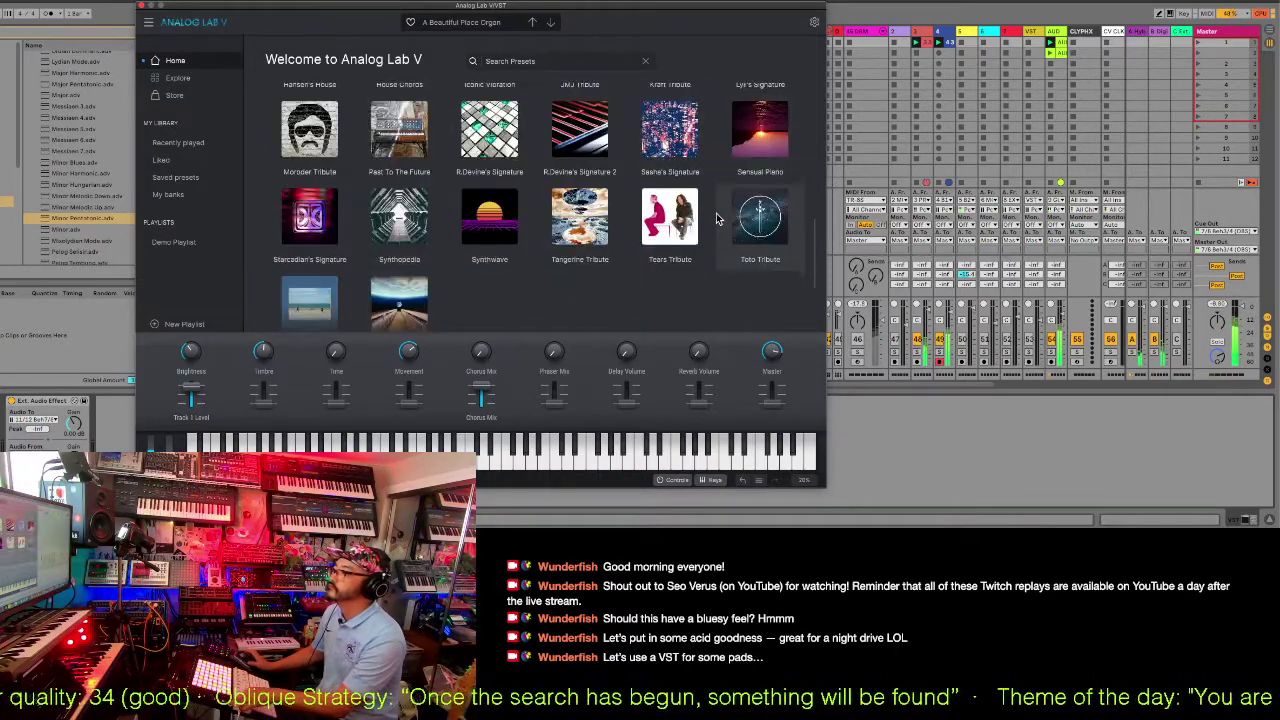
pyautogui.scroll(-1, 558, 319)
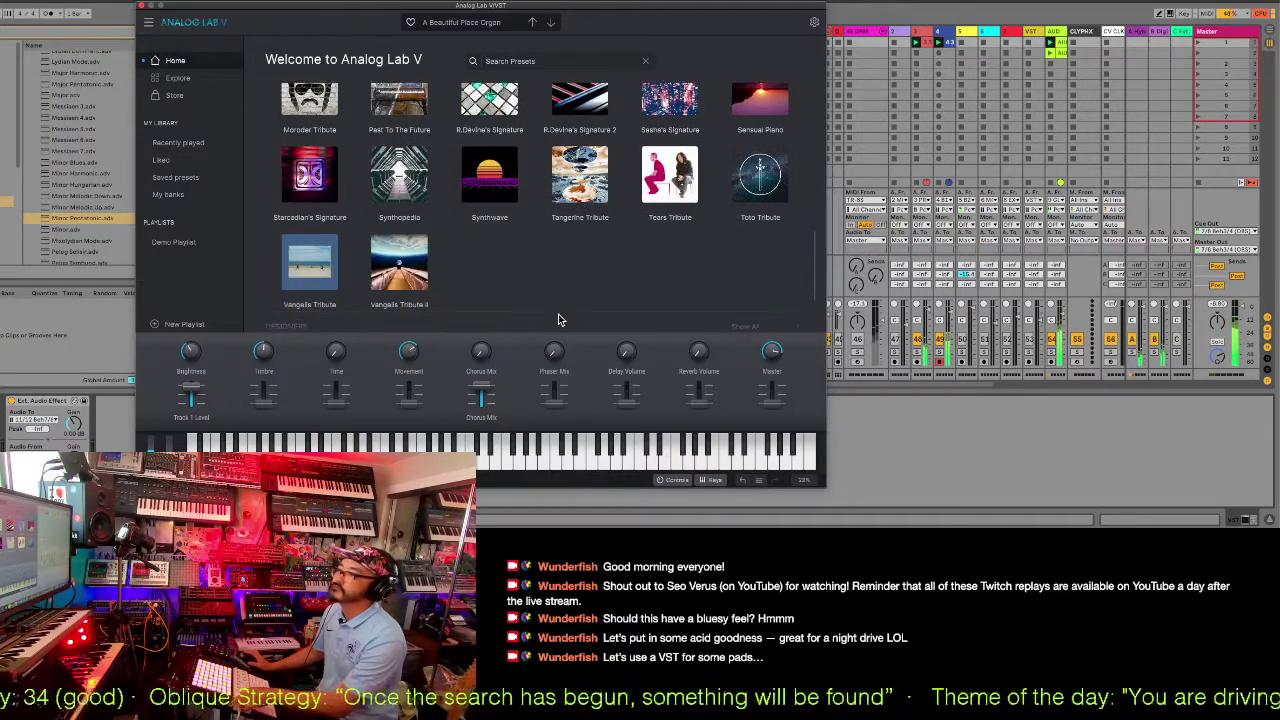
pyautogui.click(402, 270)
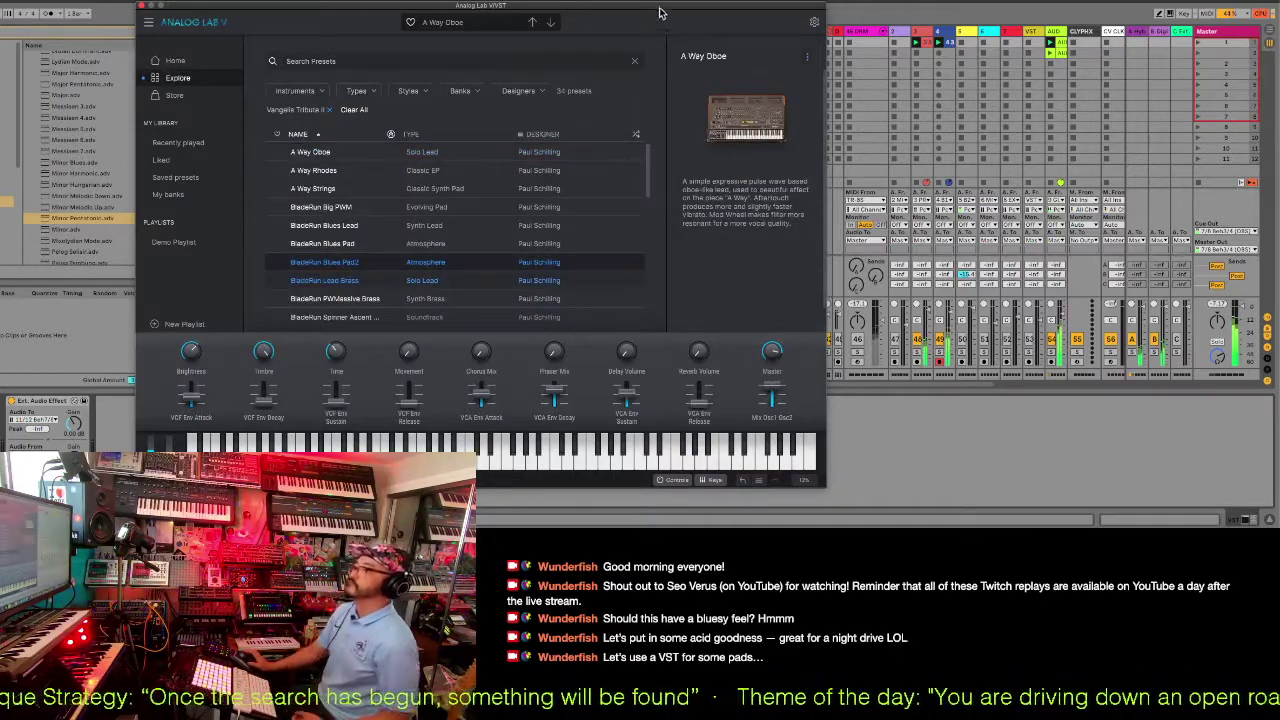
# Load the BladeRun Blues Pad2 preset and solo the VST track.
pyautogui.moveTo(660, 9); pyautogui.dragTo(496, 9)
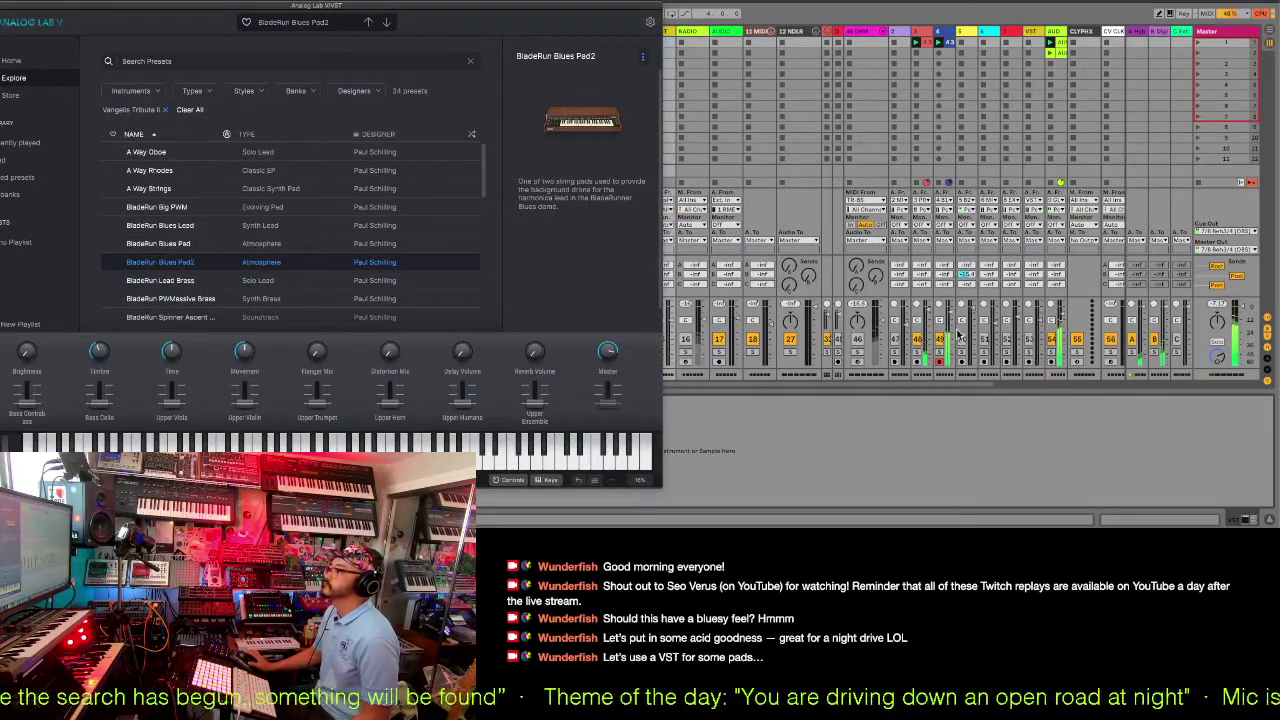
pyautogui.moveTo(634, 12); pyautogui.dragTo(955, 22)
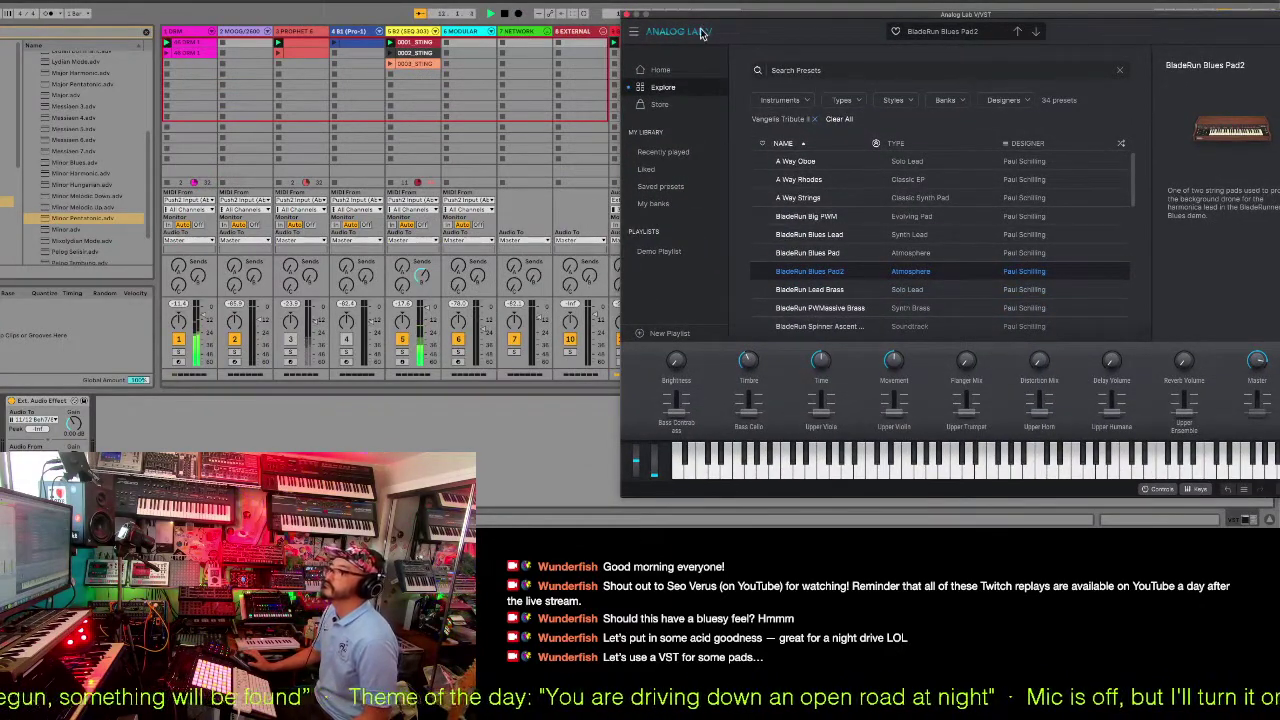
pyautogui.moveTo(704, 16); pyautogui.dragTo(812, 22)
pyautogui.click(661, 353)
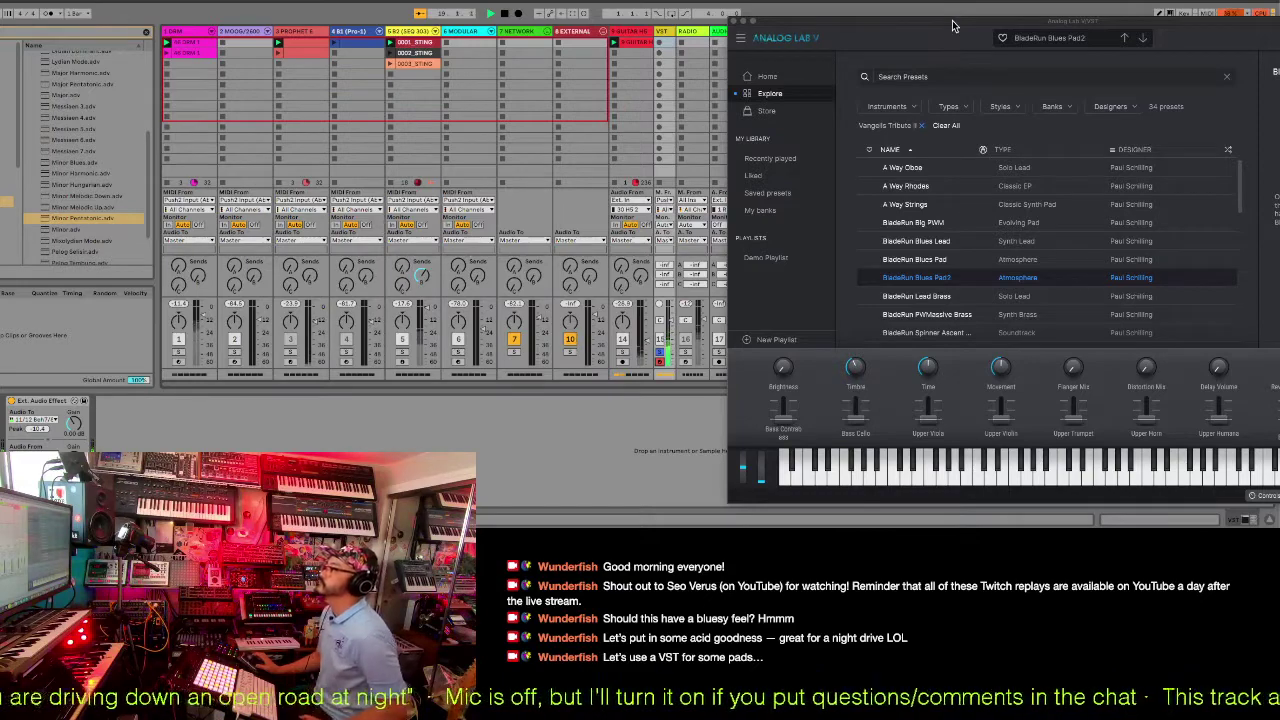
# Examine the average and current CPU load of the audio engine.
pyautogui.moveTo(1020, 22); pyautogui.dragTo(510, 14)
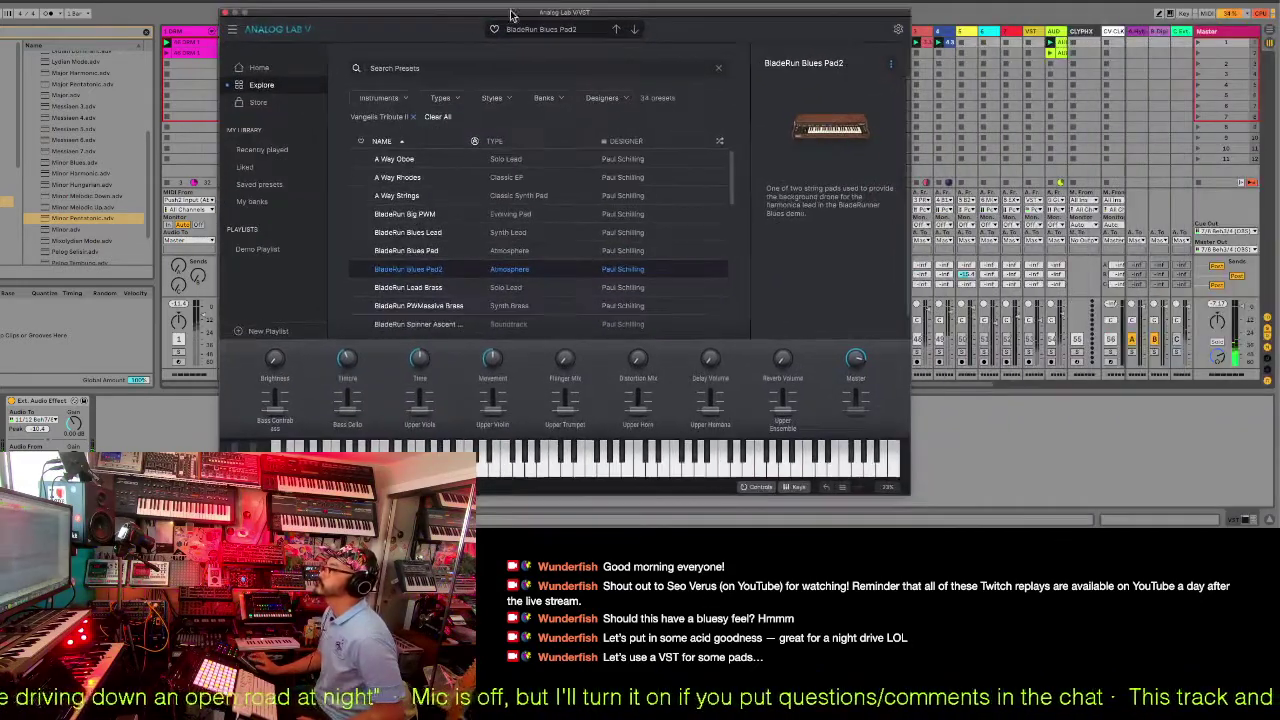
pyautogui.click(1237, 14)
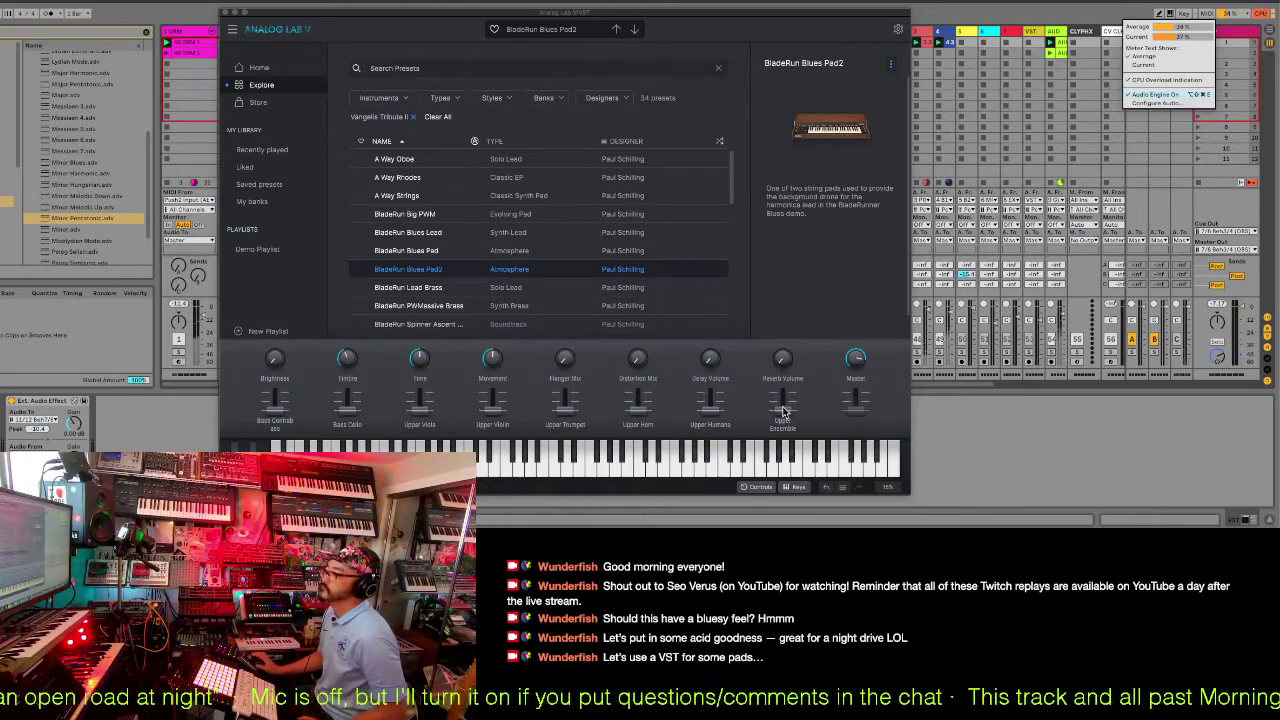
pyautogui.click(983, 417)
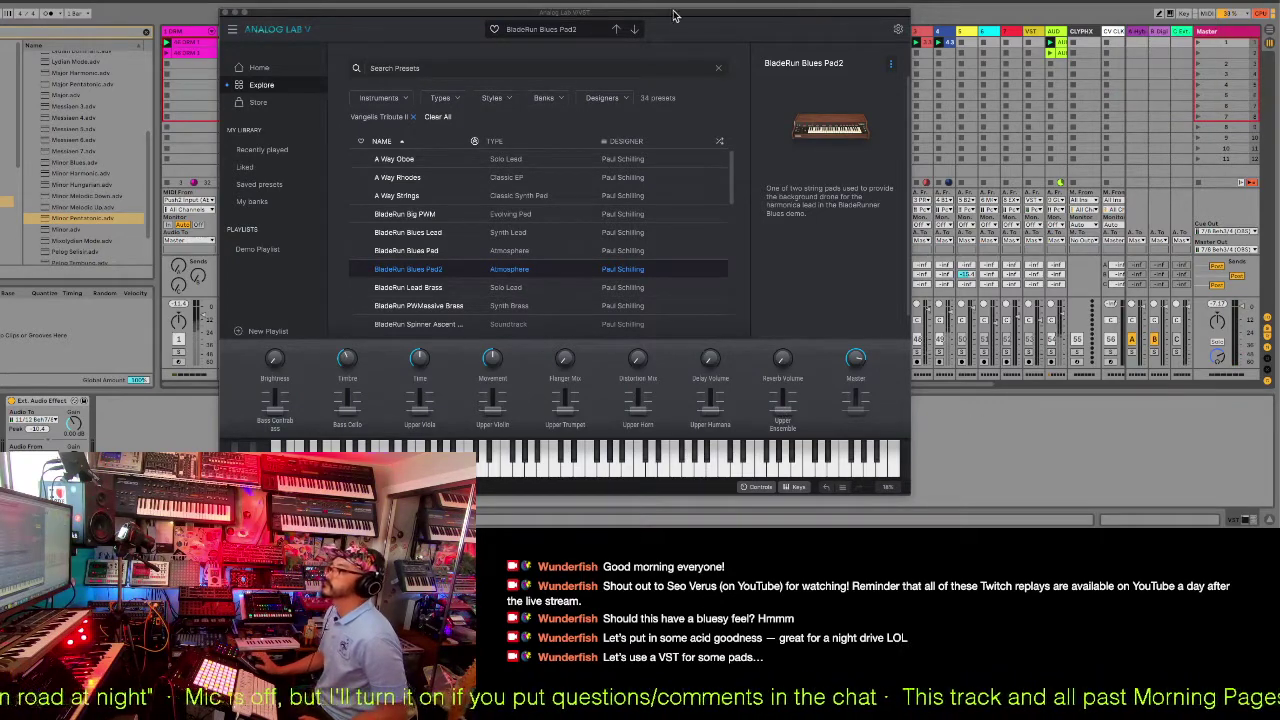
# Set the audio buffer size to 512 samples in the audio preferences.
pyautogui.moveTo(672, 12); pyautogui.dragTo(452, 7)
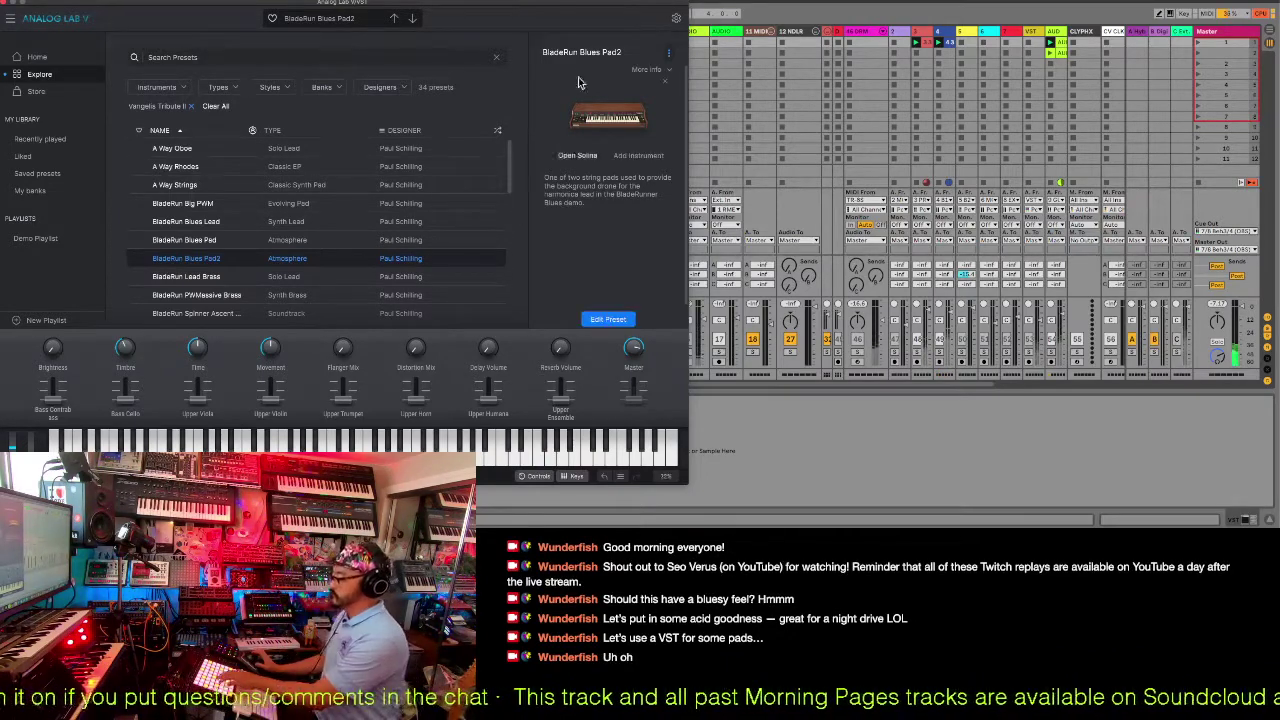
pyautogui.moveTo(584, 10); pyautogui.dragTo(689, 176)
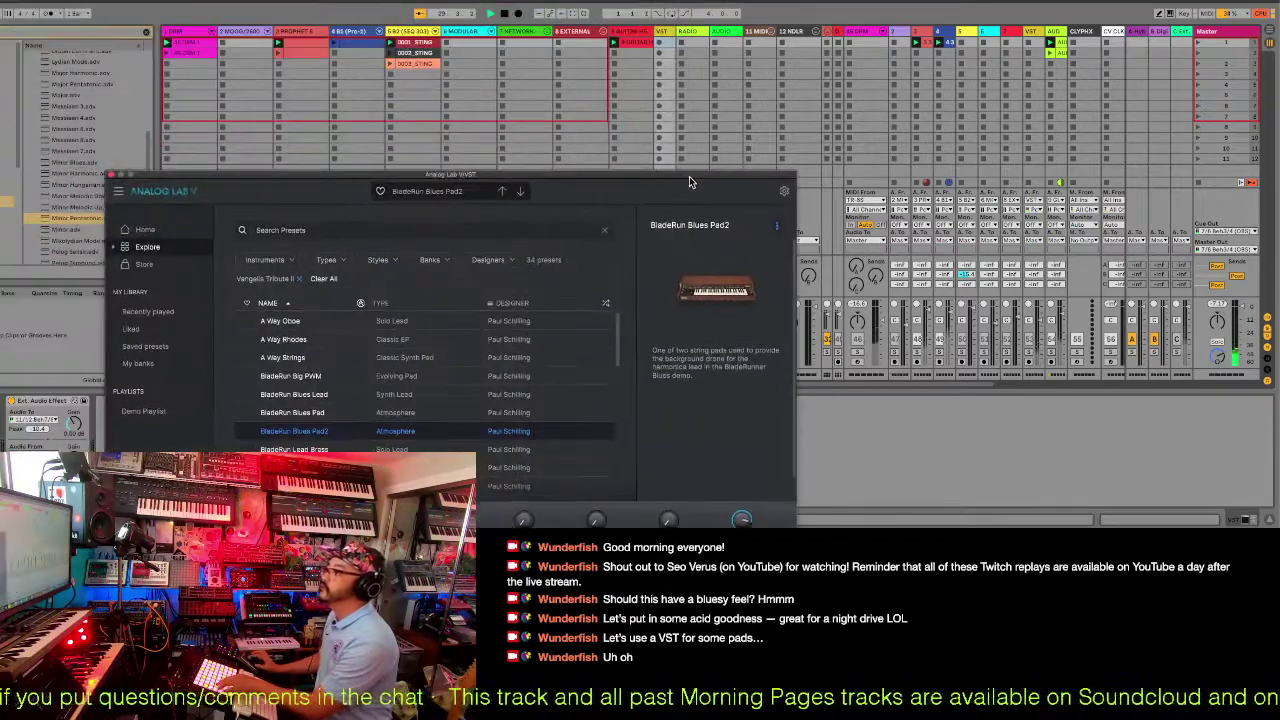
pyautogui.moveTo(704, 113); pyautogui.dragTo(1117, 100)
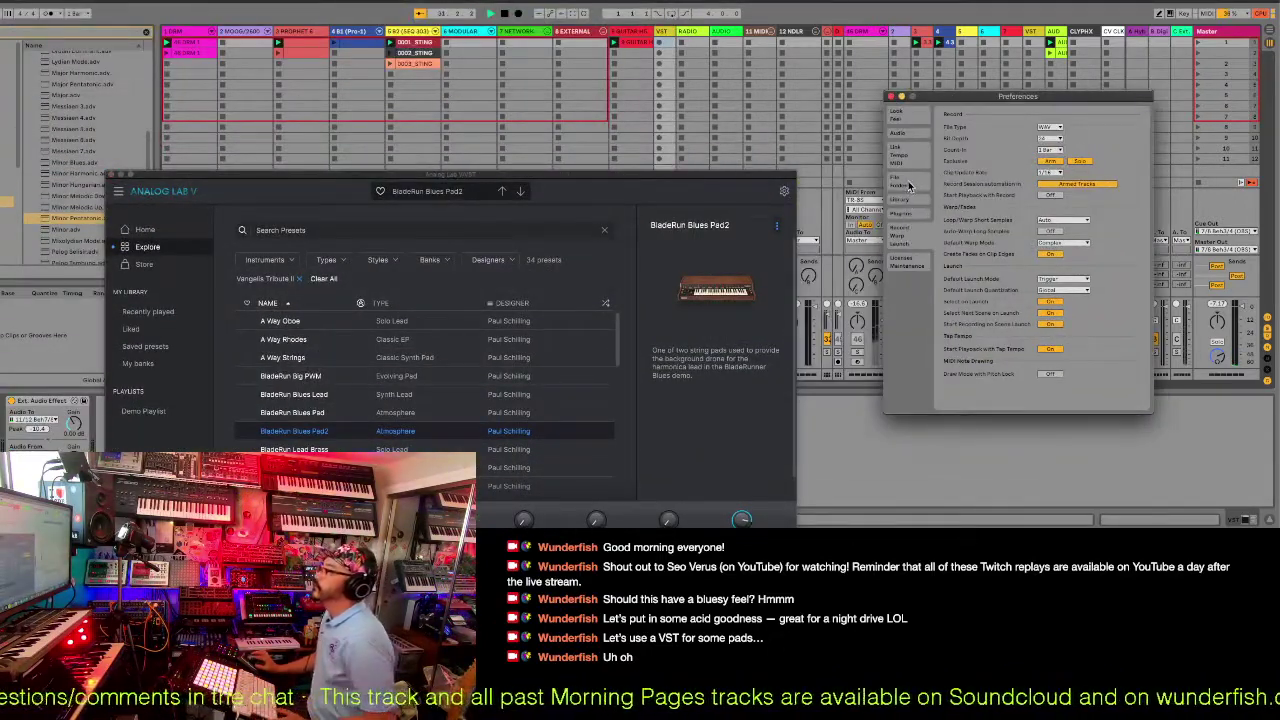
pyautogui.click(913, 136)
pyautogui.click(1064, 228)
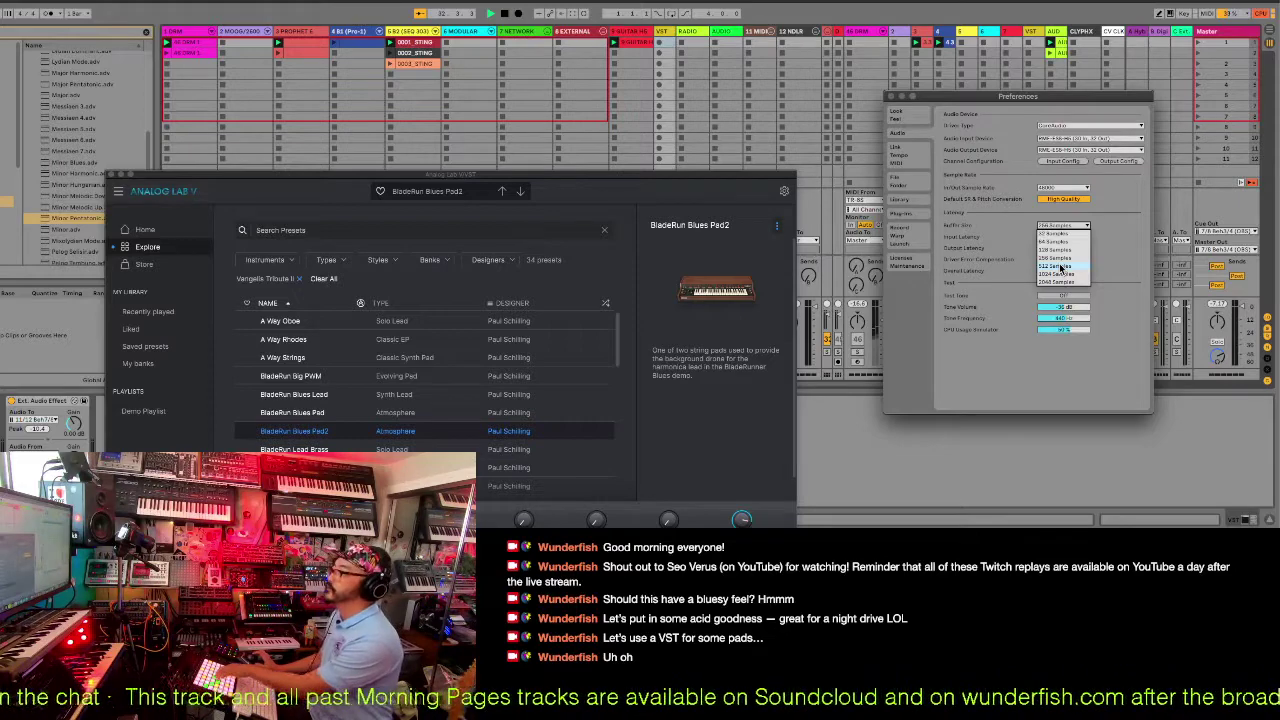
pyautogui.click(1060, 266)
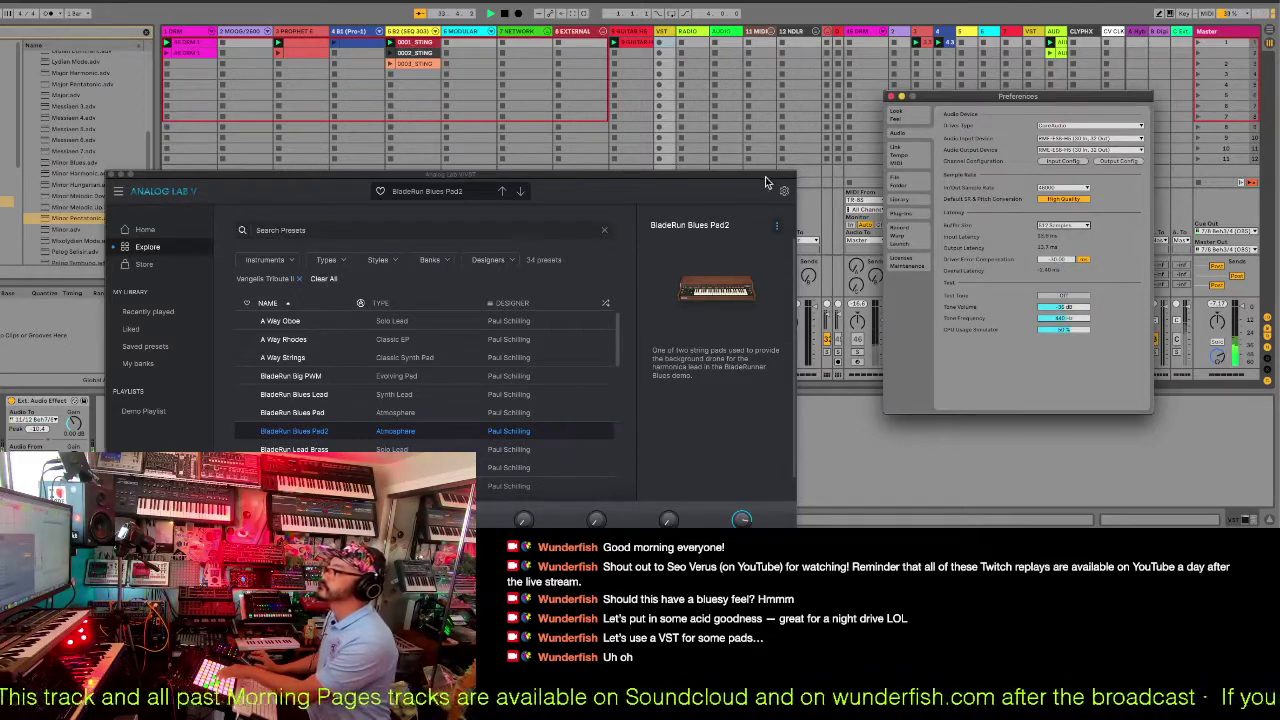
# Try the BladeRun Blues Pad preset in Analog Lab V, and switch to the A Way Strings preset.
pyautogui.moveTo(765, 176); pyautogui.dragTo(776, 80)
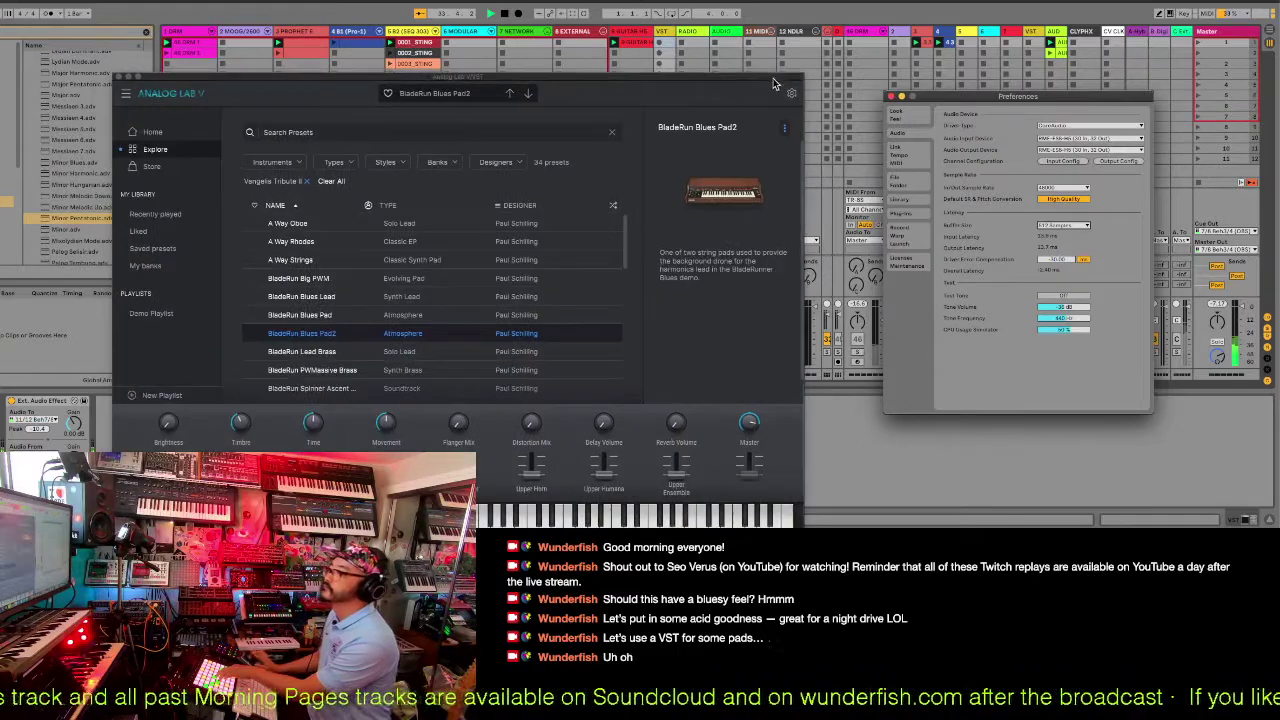
pyautogui.click(412, 318)
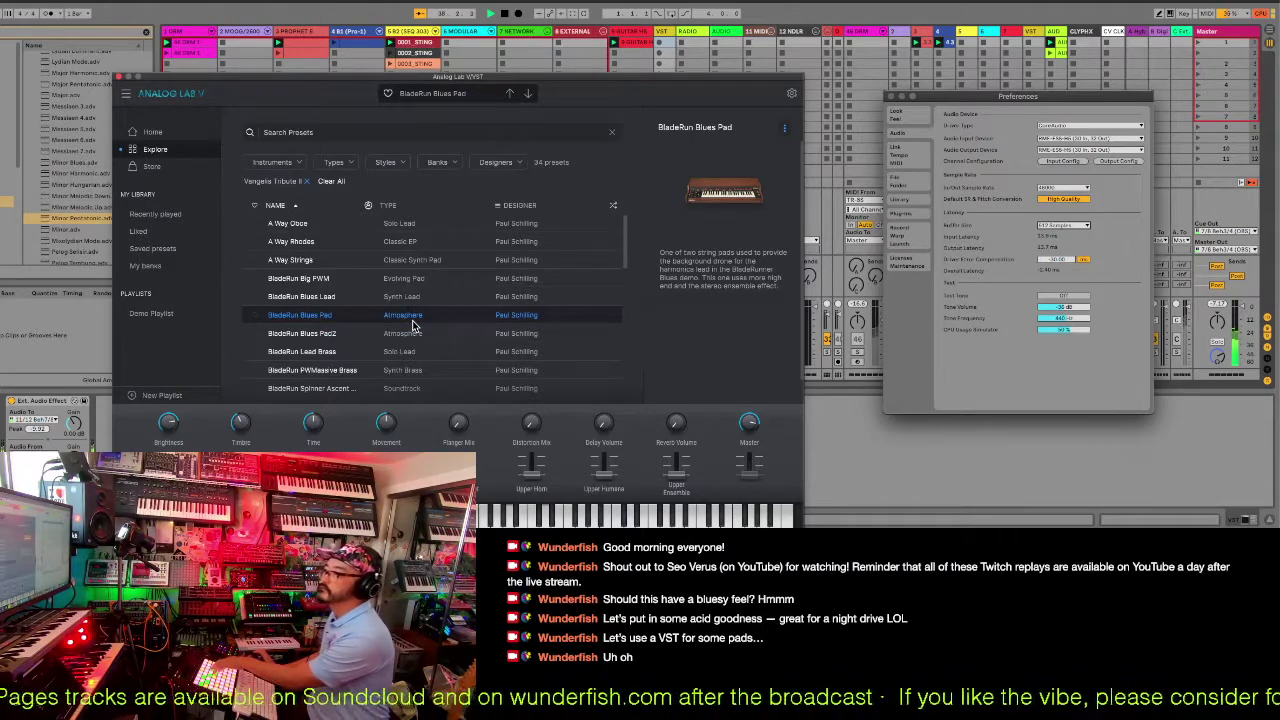
pyautogui.click(414, 262)
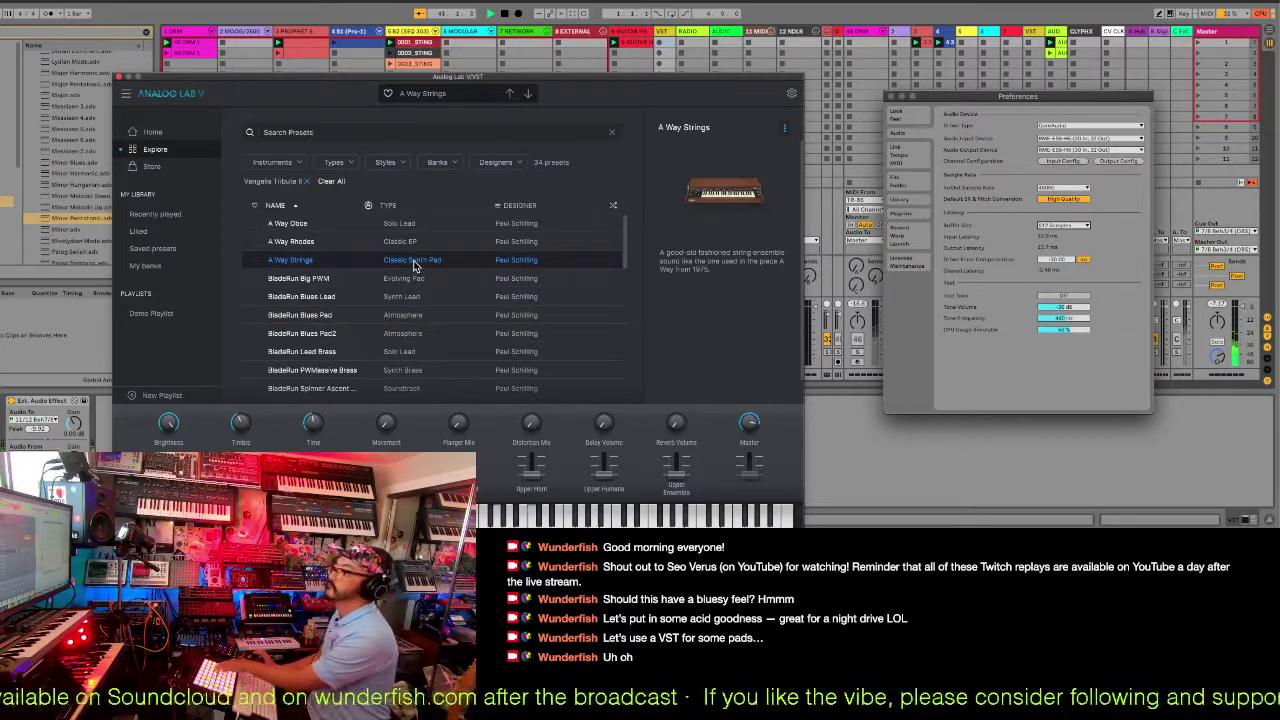
# Open the recorded MIDI clip on the VST track in an enlarged note editor, folded to the used notes.
pyautogui.moveTo(425, 79); pyautogui.dragTo(1042, 76)
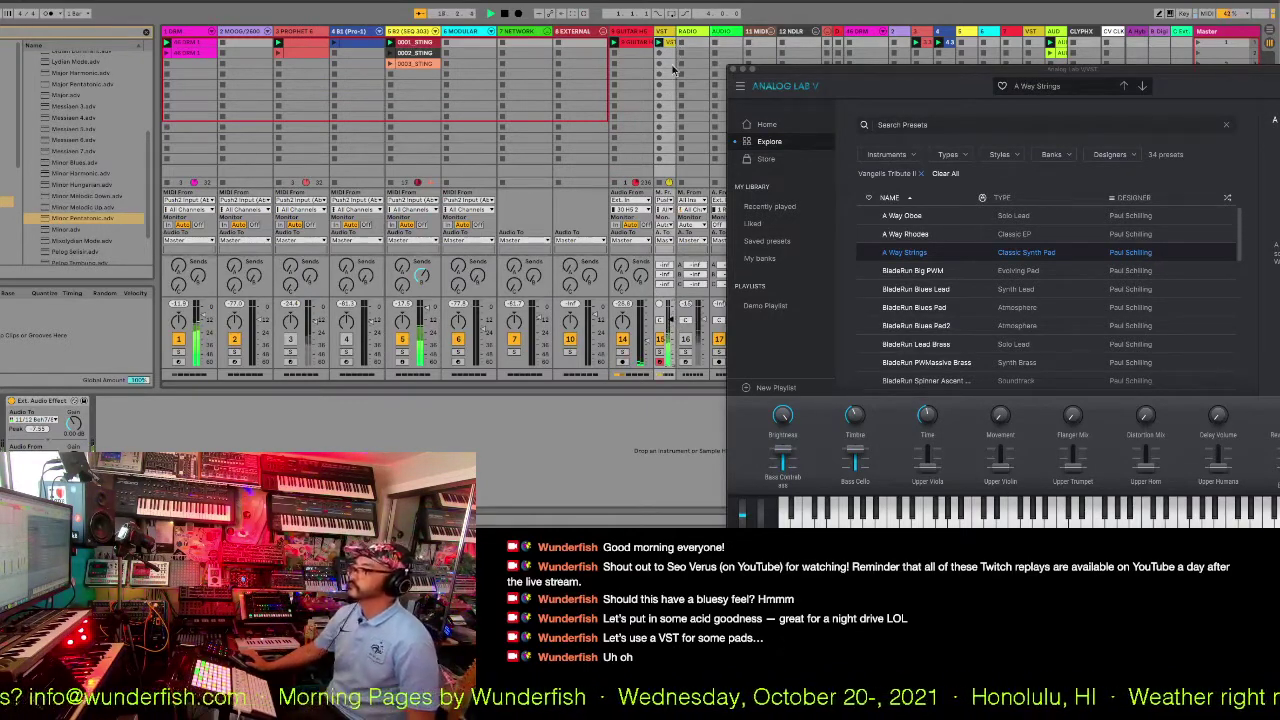
pyautogui.click(668, 50)
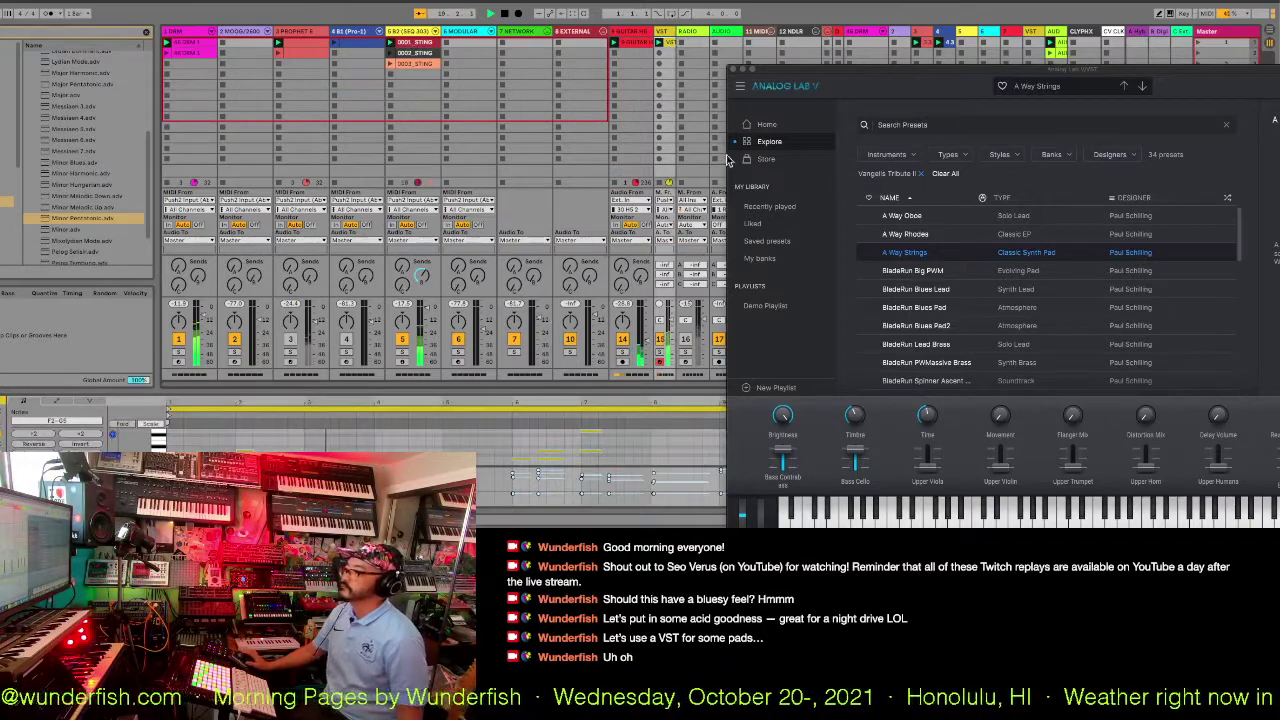
pyautogui.click(734, 70)
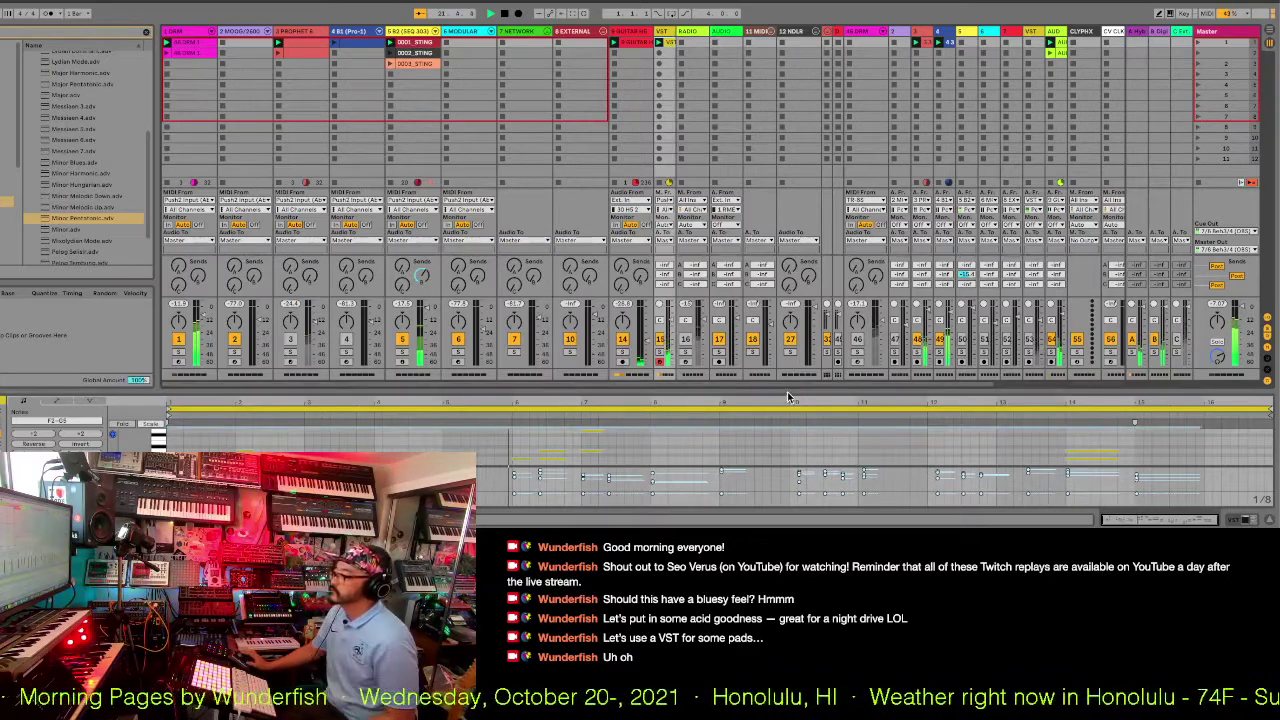
pyautogui.moveTo(789, 387); pyautogui.dragTo(790, 195)
pyautogui.click(120, 225)
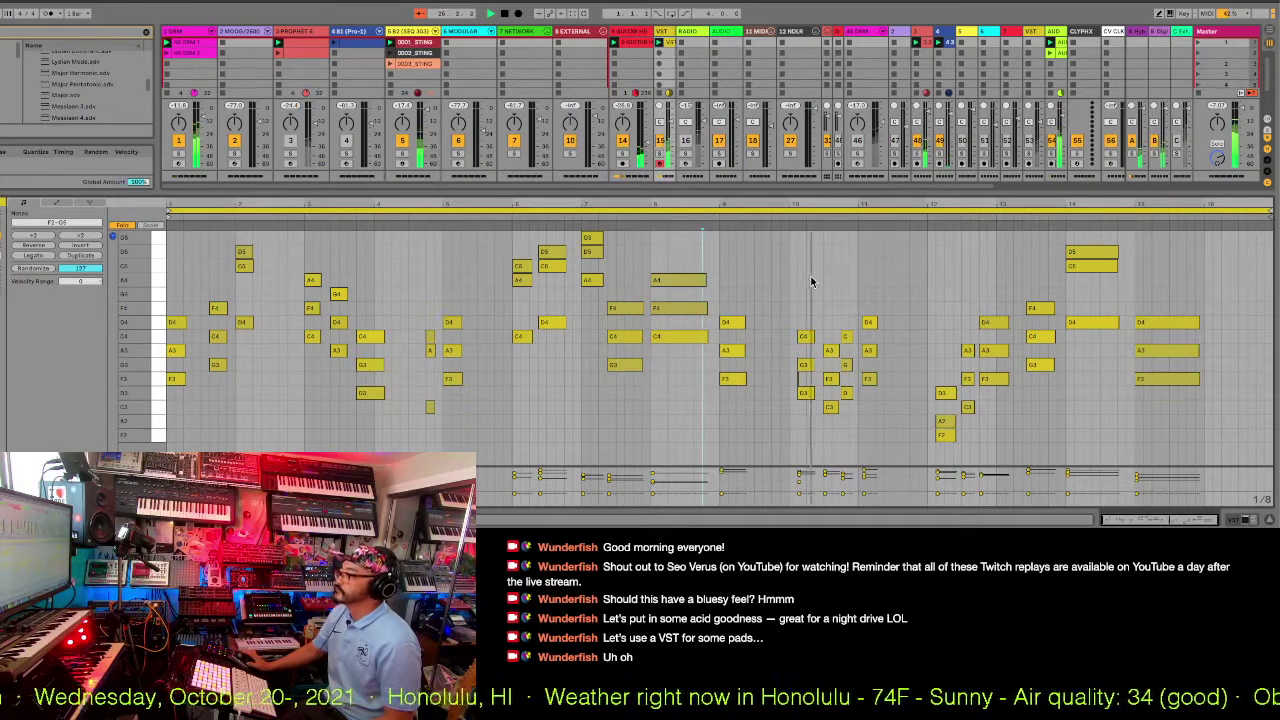
# Shift the short chords at bar 10 earlier and lengthen them, and extend the final D4, A3 and F3 chord to the clip's end.
pyautogui.moveTo(802, 307); pyautogui.dragTo(846, 420)
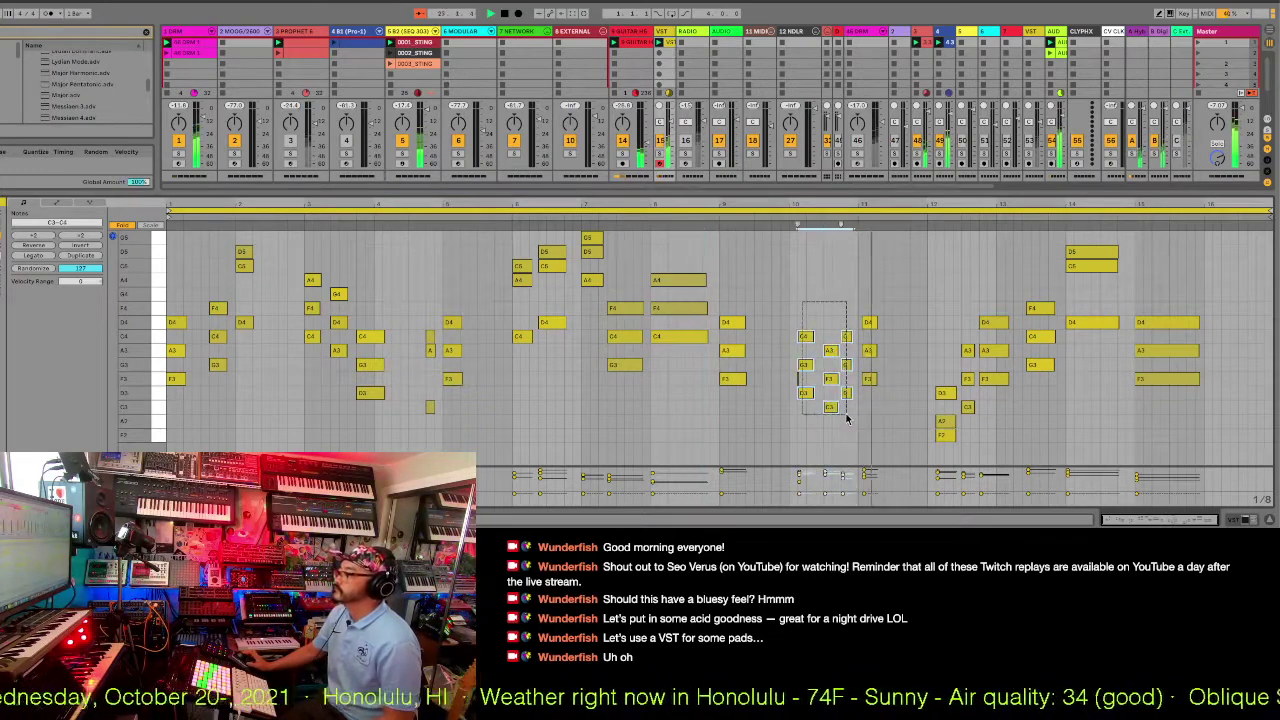
pyautogui.press('Left')
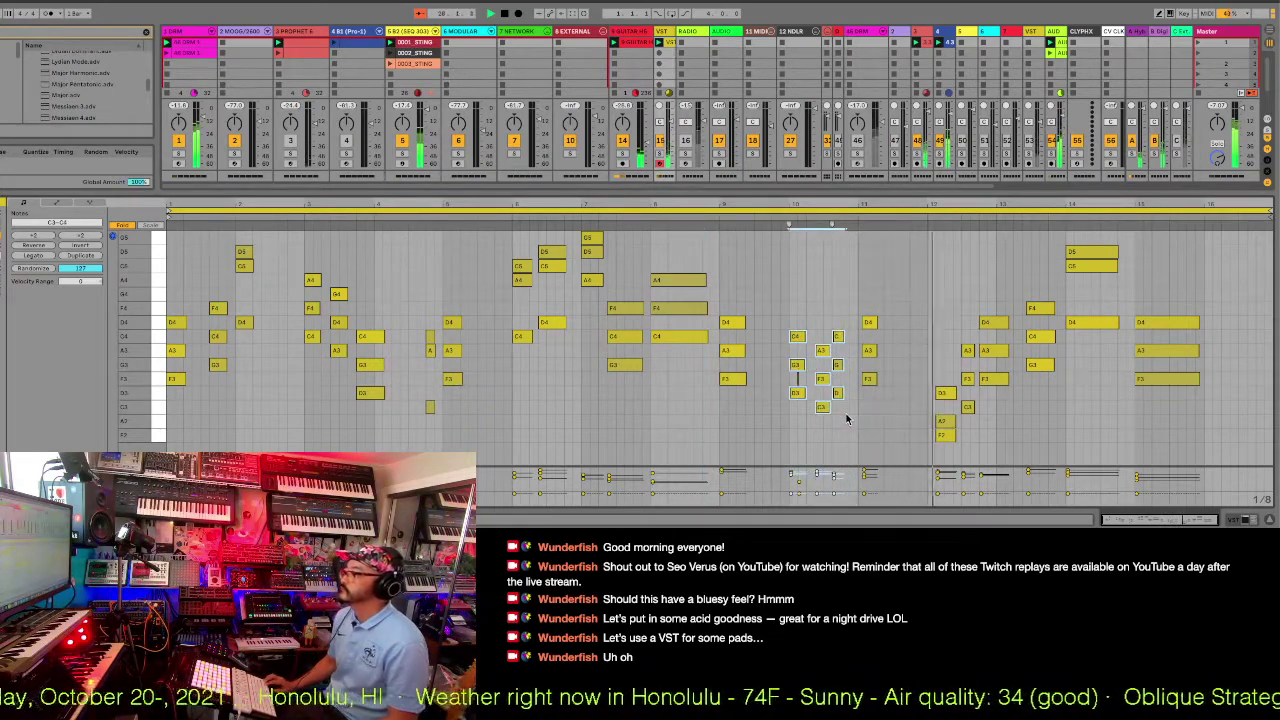
pyautogui.moveTo(846, 401); pyautogui.dragTo(853, 398)
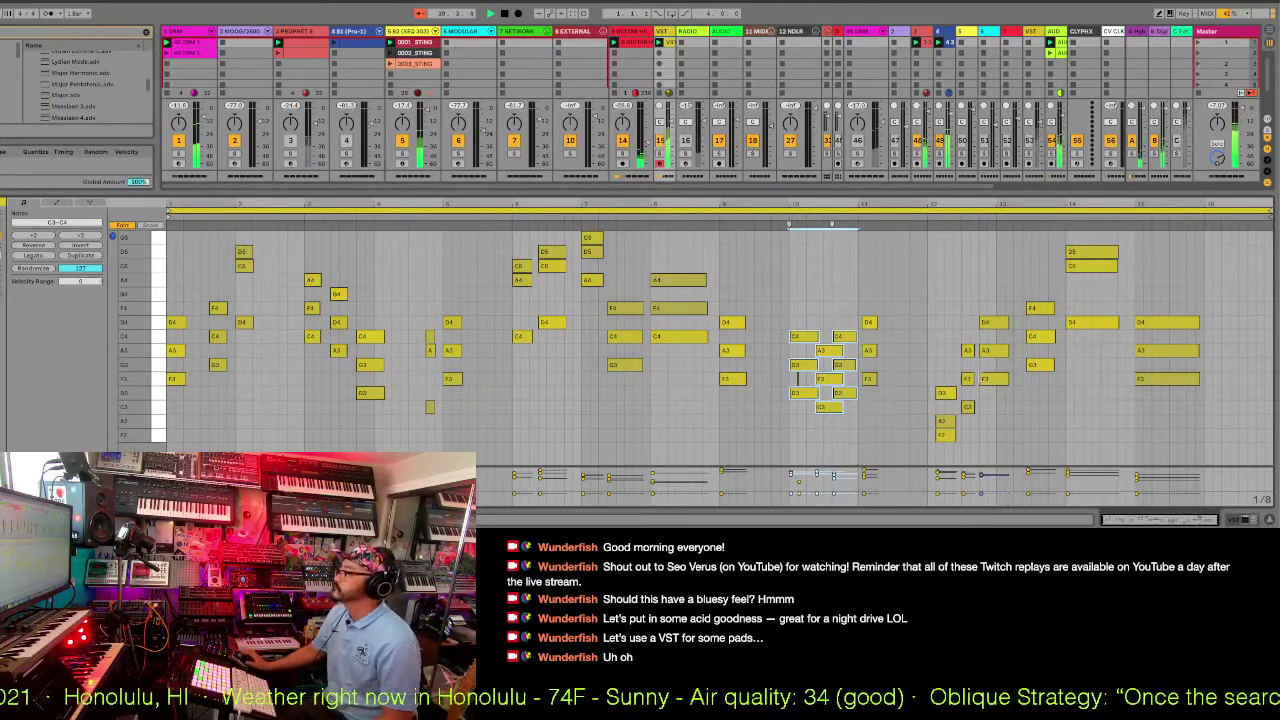
pyautogui.moveTo(1107, 396); pyautogui.dragTo(1066, 246)
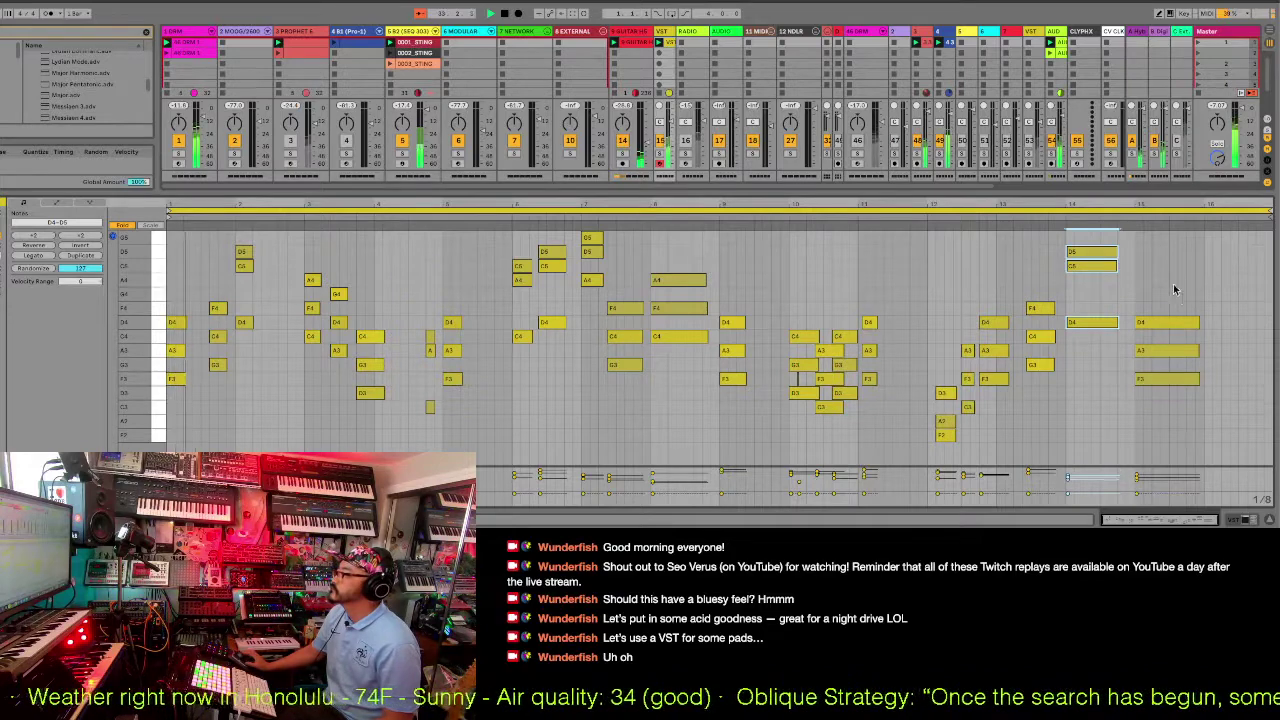
pyautogui.moveTo(1171, 286); pyautogui.dragTo(1260, 386)
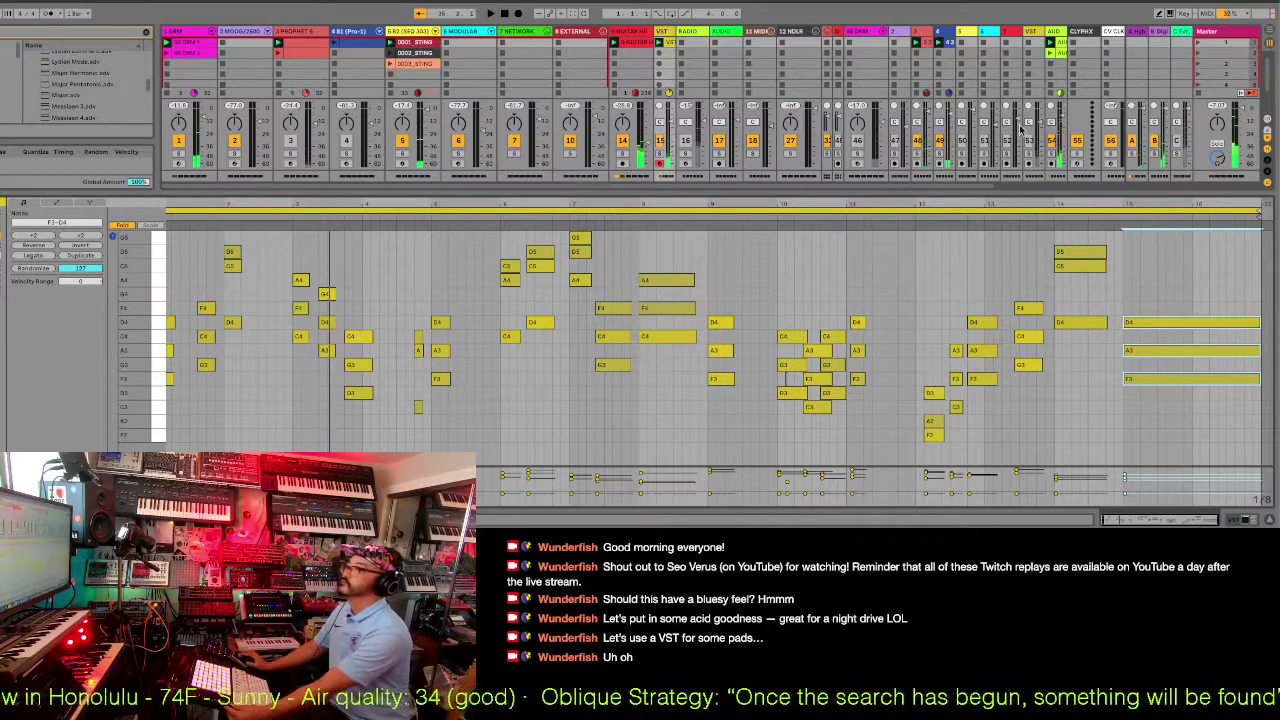
# Record the VST pad part as audio into the first slot of the second VST track.
pyautogui.click(1029, 46)
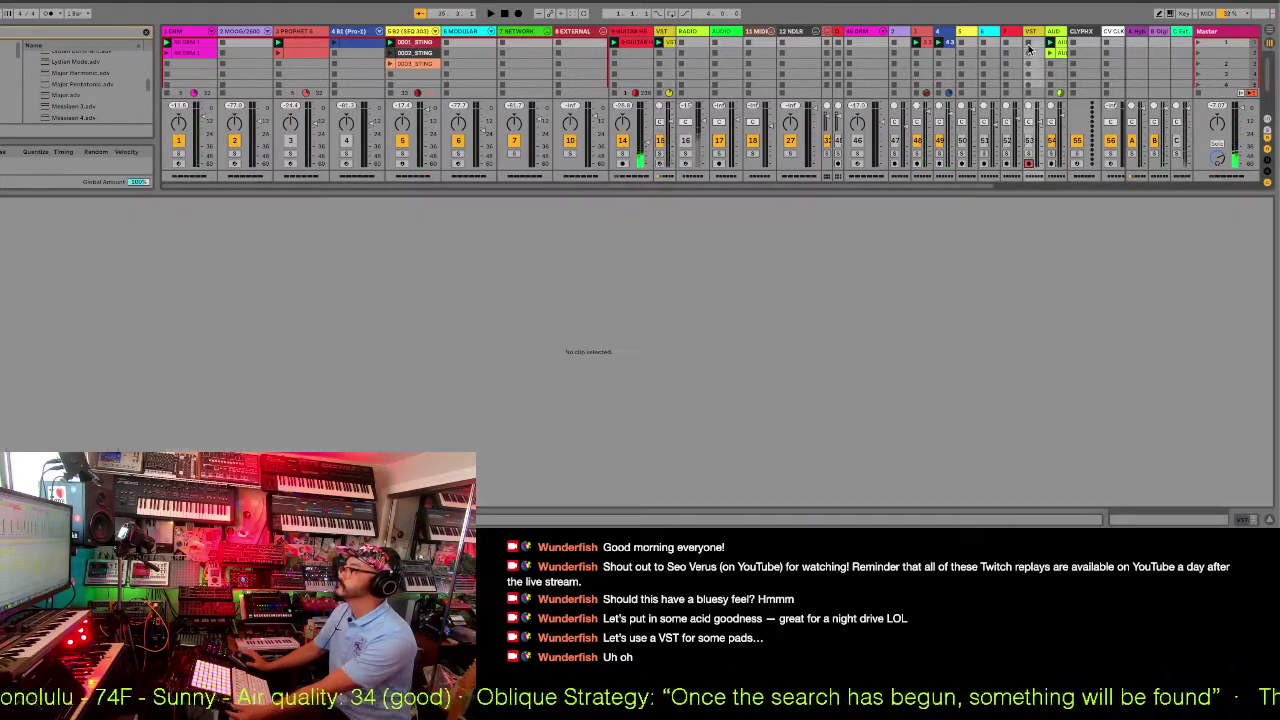
pyautogui.click(1027, 46)
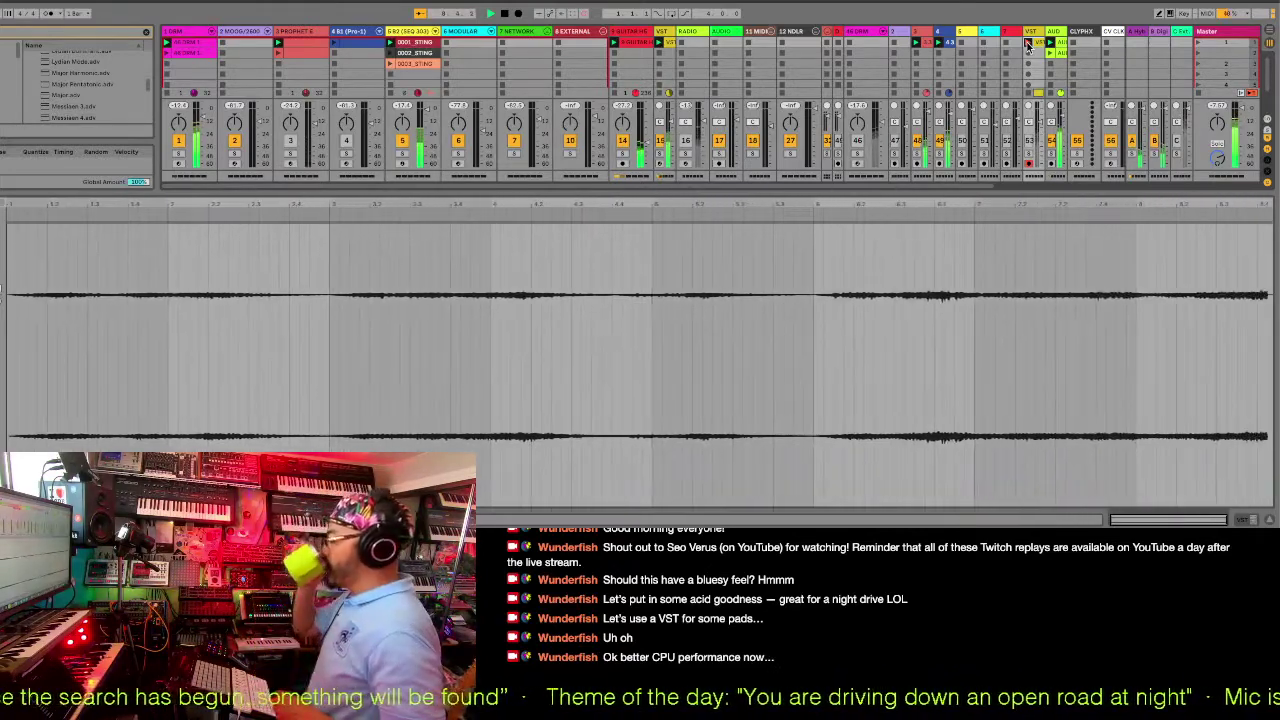
# Reopen the VST MIDI clip in a taller note editor and duplicate it into the slot below.
pyautogui.click(676, 47)
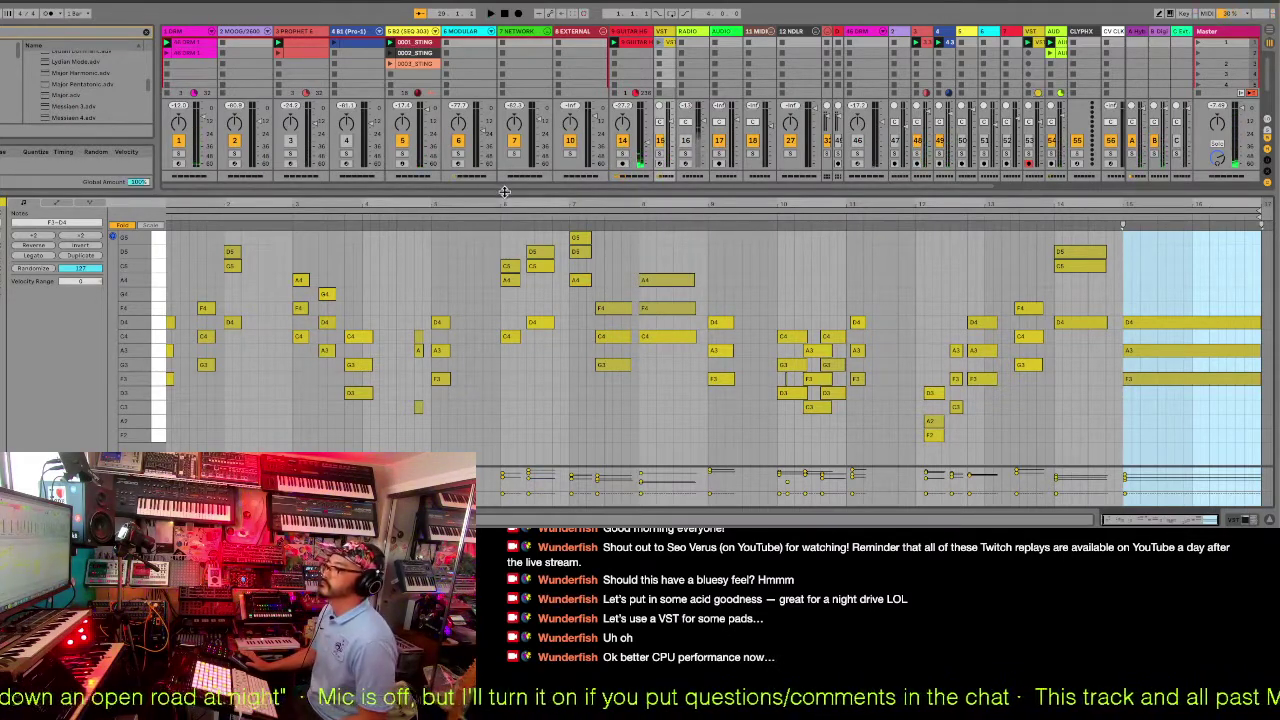
pyautogui.moveTo(505, 192); pyautogui.dragTo(360, 102)
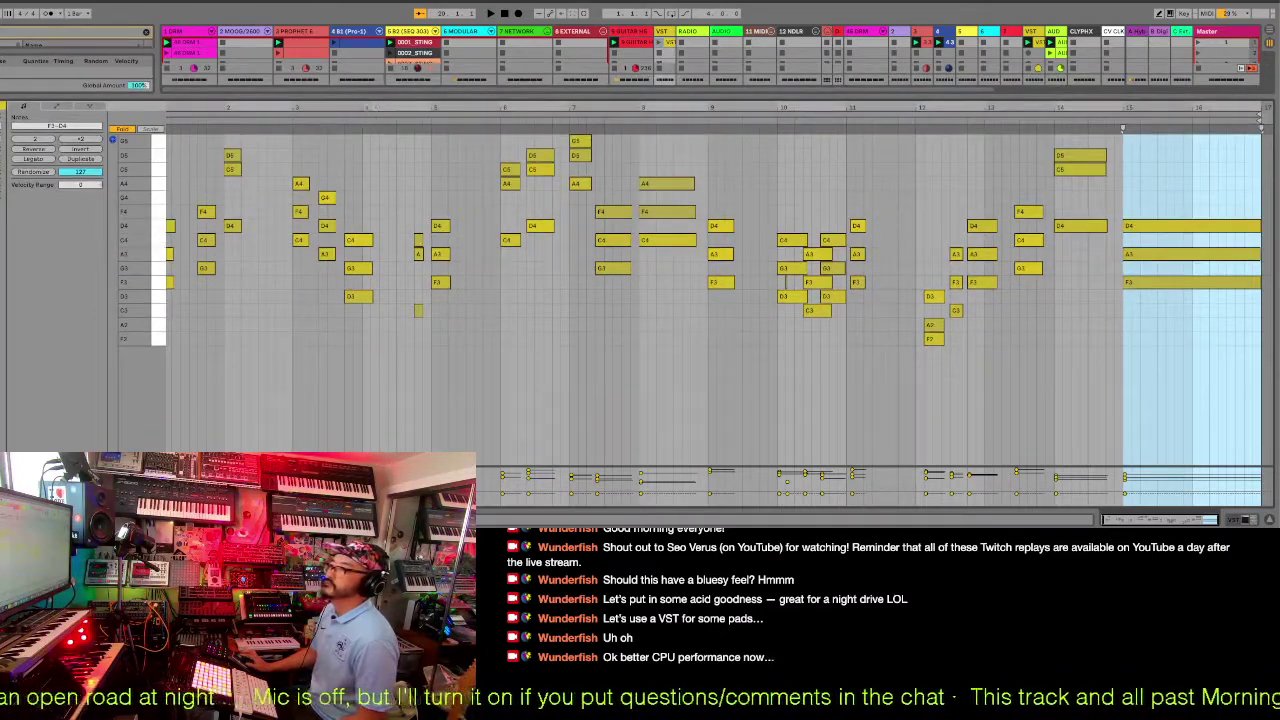
pyautogui.hscroll(-1, 188, 202)
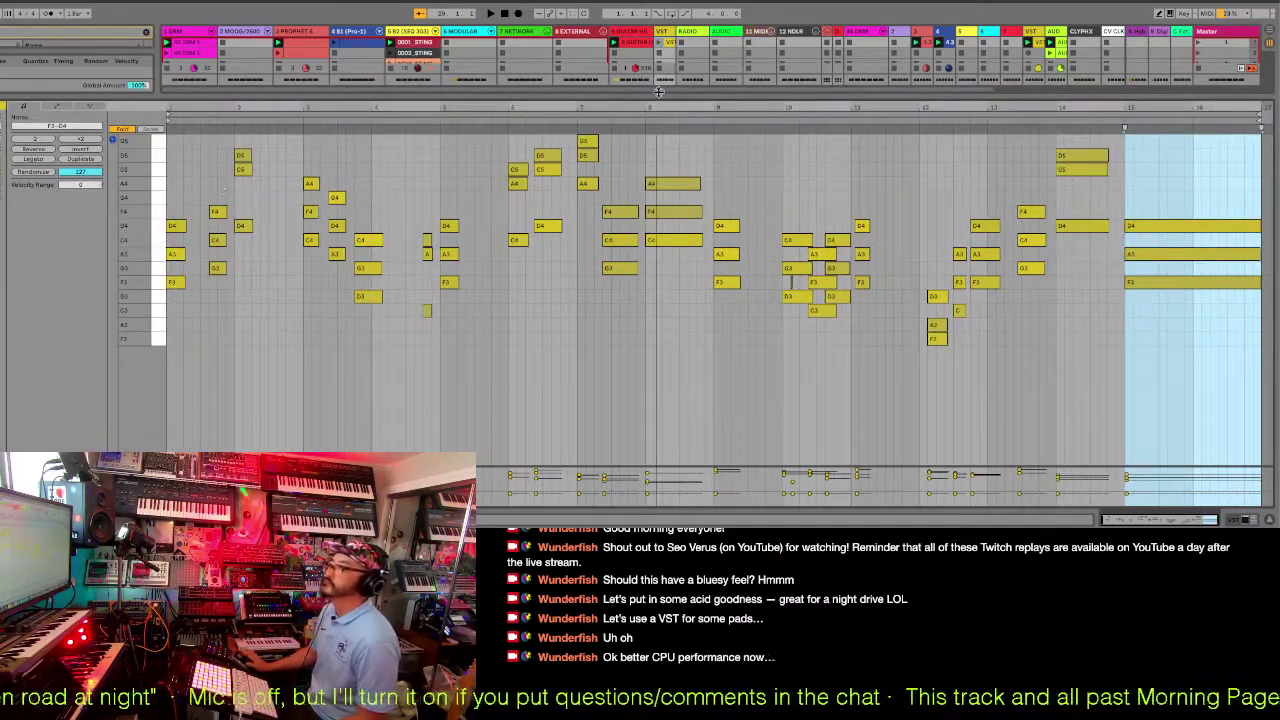
pyautogui.click(670, 47)
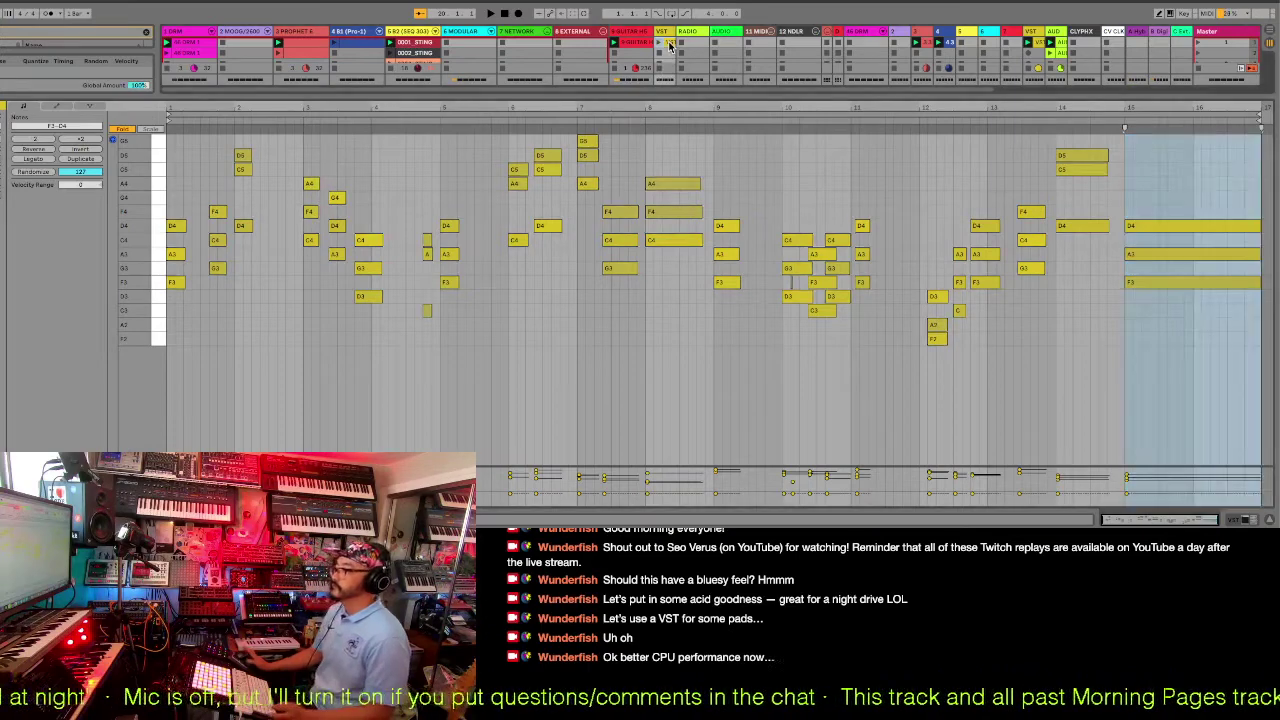
pyautogui.click(643, 66)
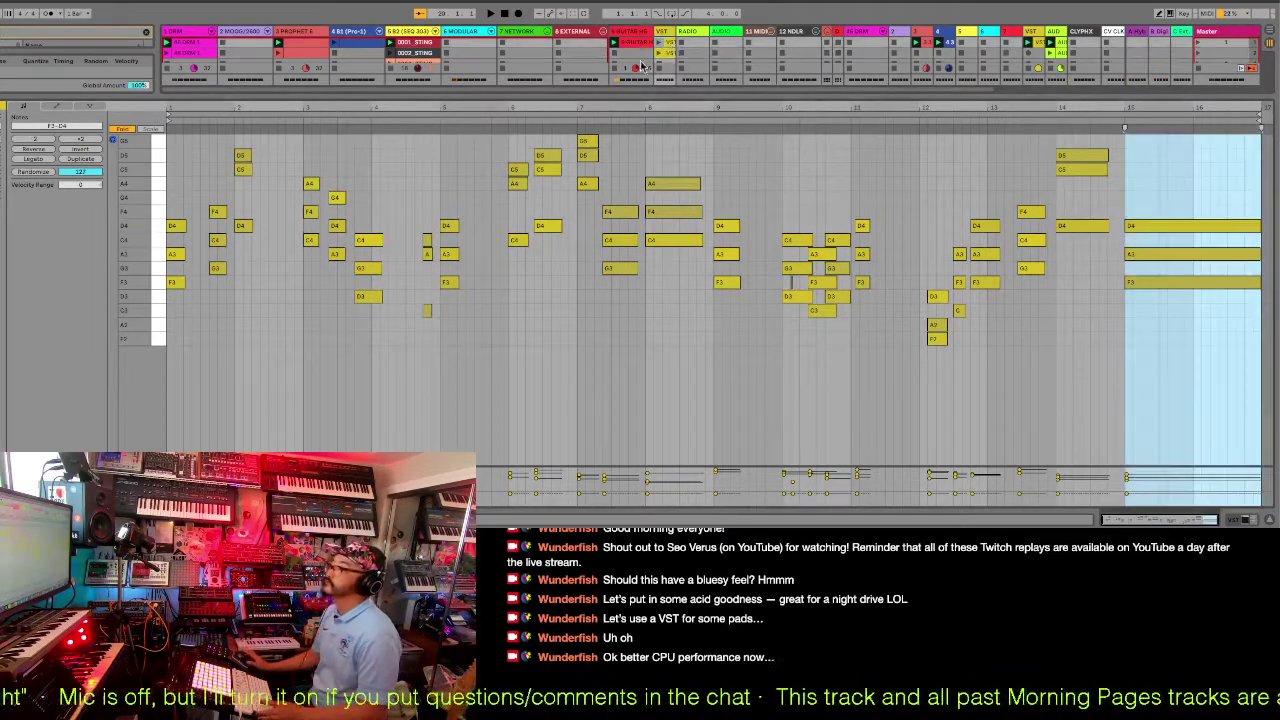
# Stretch the opening D4, A3 and F3 notes across the whole 16-bar clip, and extend the first G3 to bar 3.
pyautogui.moveTo(177, 197); pyautogui.dragTo(299, 297)
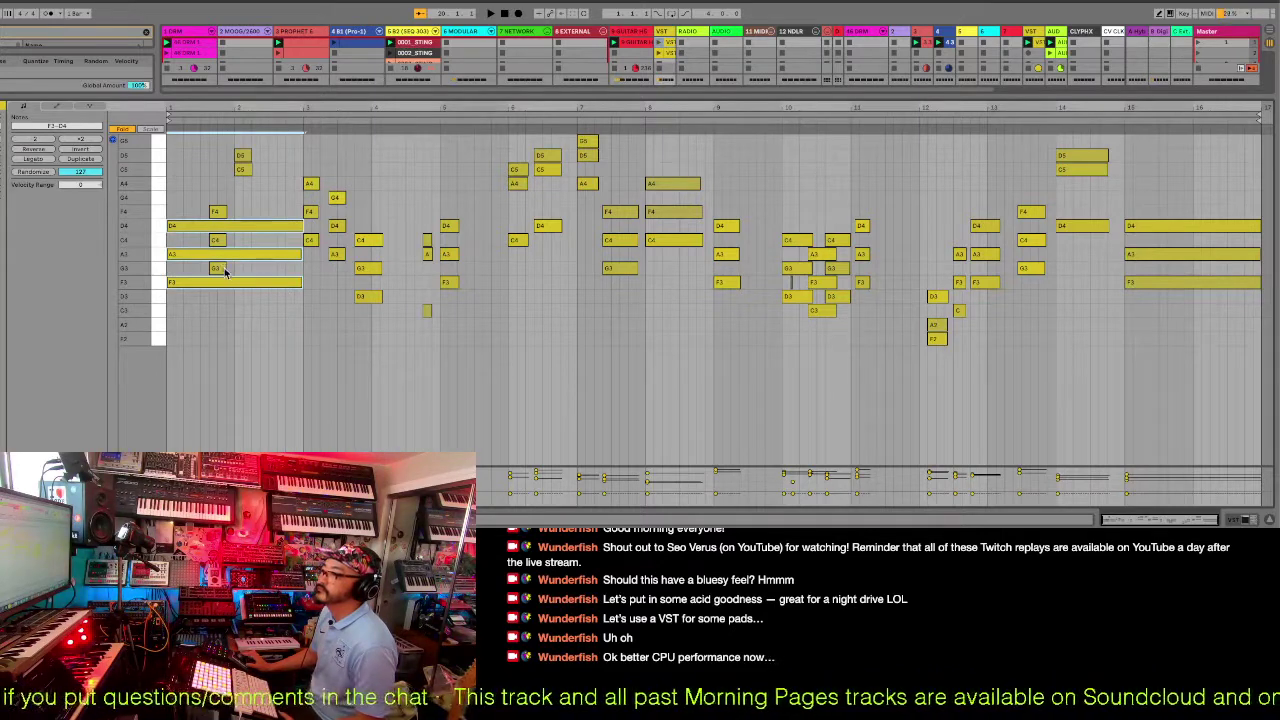
pyautogui.click(224, 269)
pyautogui.moveTo(220, 268); pyautogui.dragTo(296, 272)
pyautogui.moveTo(357, 229); pyautogui.dragTo(369, 308)
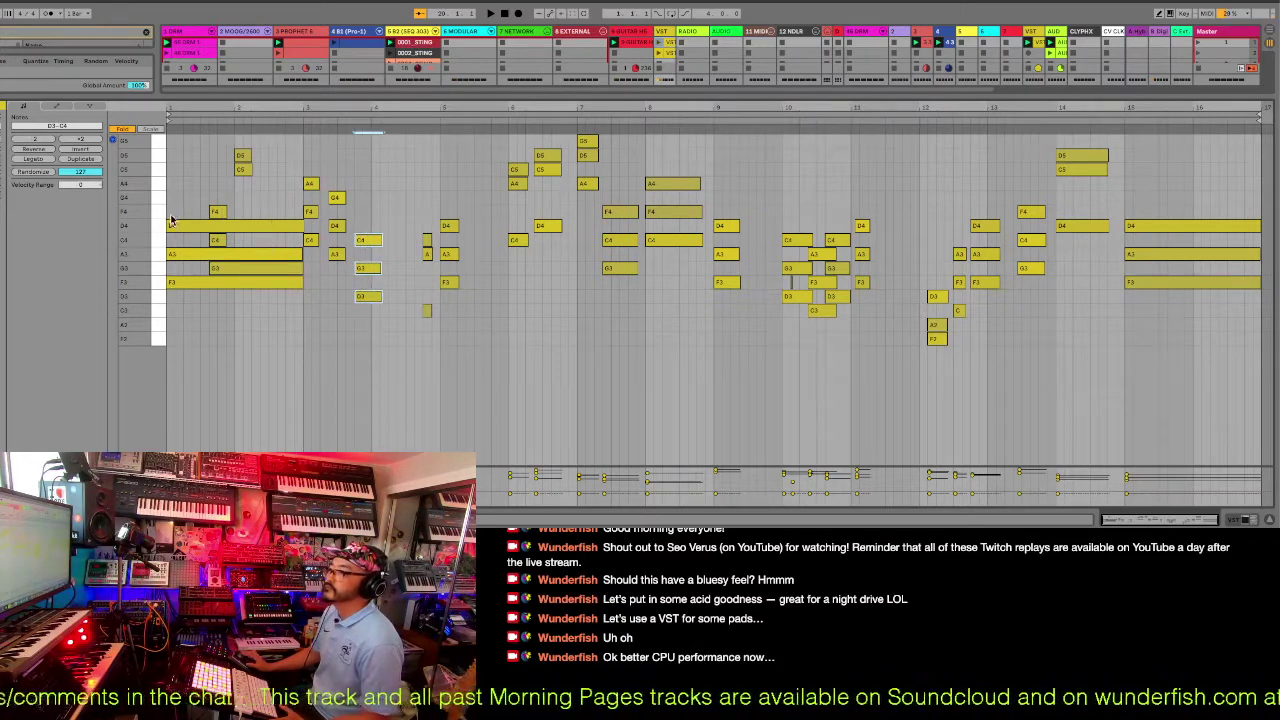
pyautogui.moveTo(170, 220); pyautogui.dragTo(1262, 288)
pyautogui.click(565, 208)
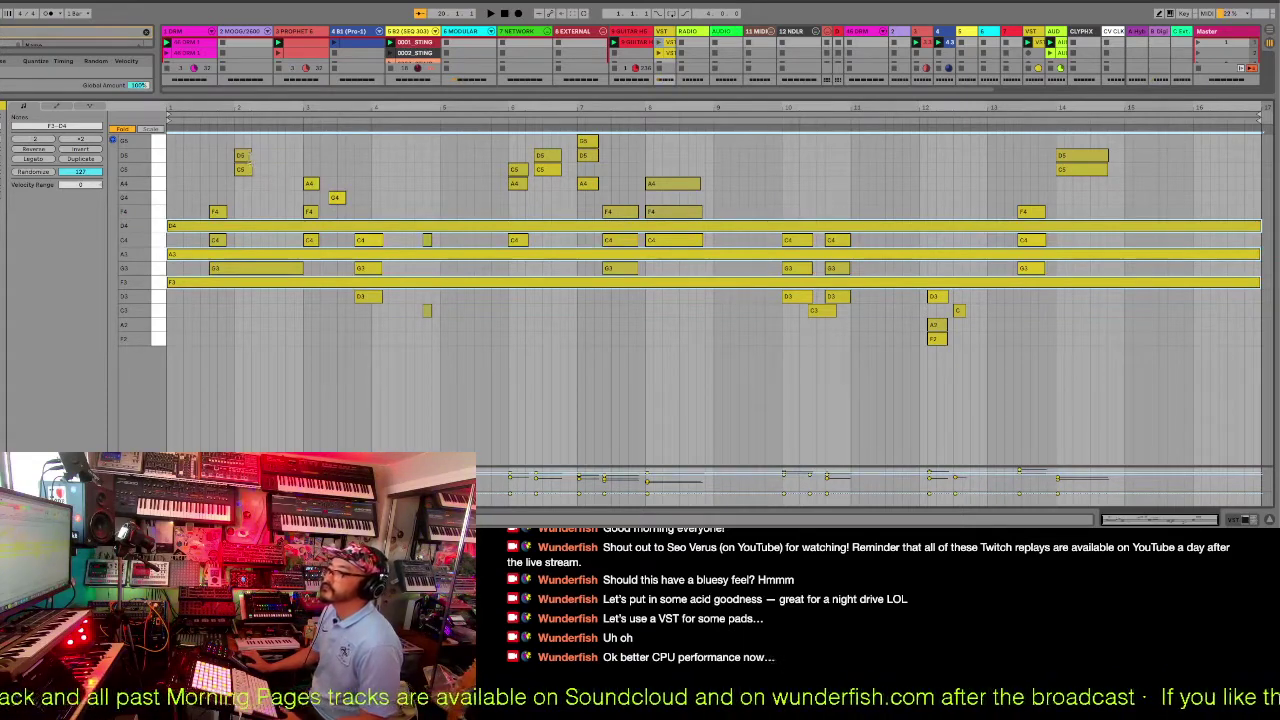
# Lengthen D5 at bar 2 and A4 at bar 3 to one bar, and fill bars 1 and 4 with one-bar C4 notes.
pyautogui.moveTo(265, 155); pyautogui.dragTo(301, 155)
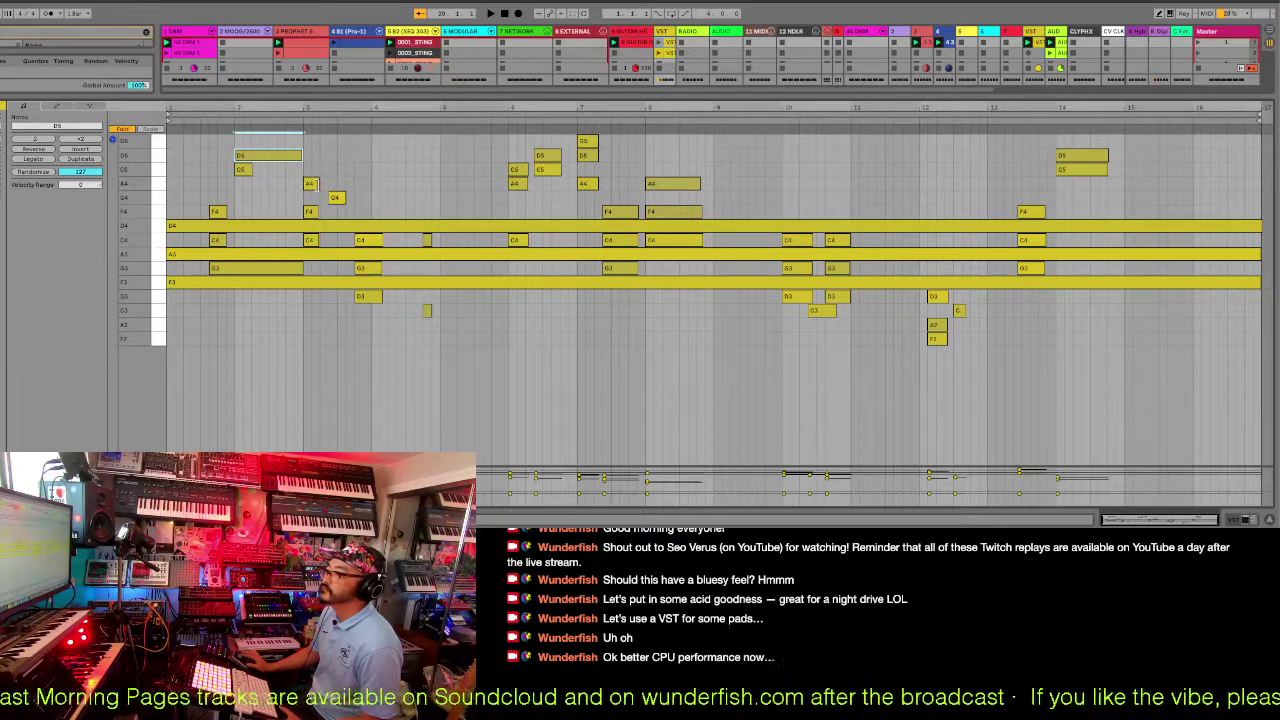
pyautogui.moveTo(316, 183); pyautogui.dragTo(369, 183)
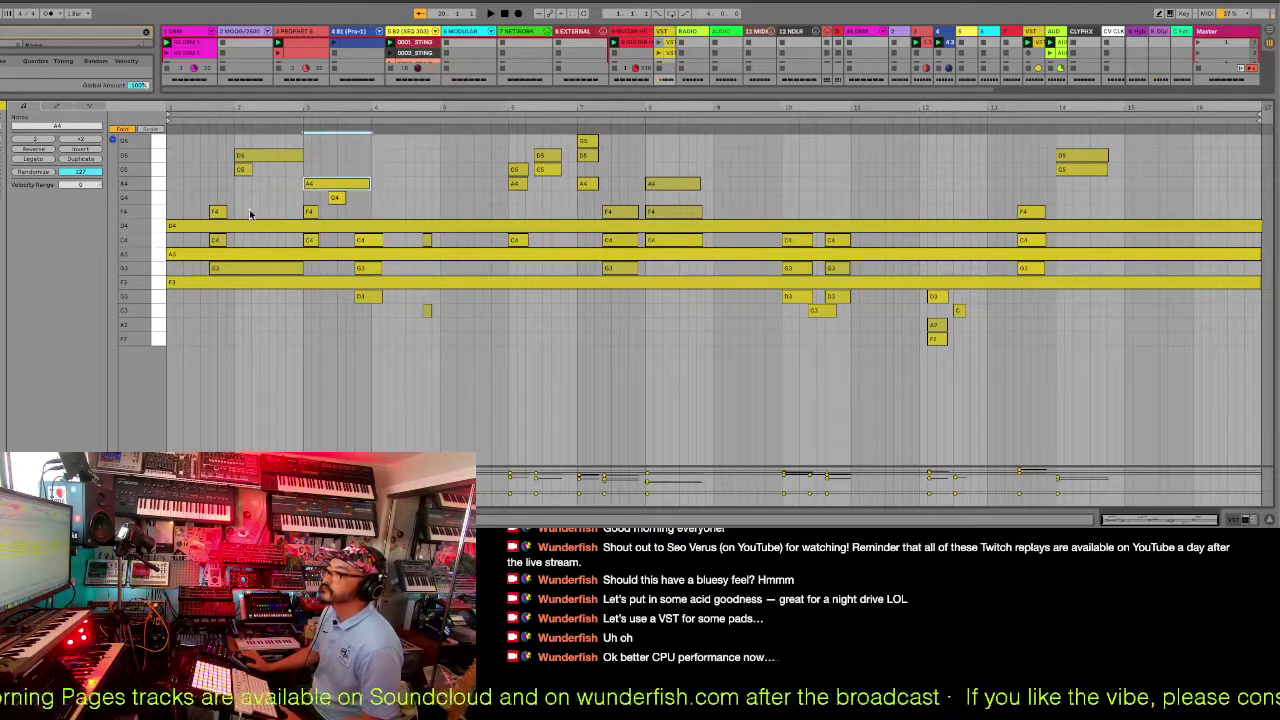
pyautogui.moveTo(218, 213)
pyautogui.mouseDown()
pyautogui.moveTo(191, 213)
pyautogui.moveTo(212, 213)
pyautogui.mouseUp()
pyautogui.moveTo(222, 268)
pyautogui.mouseDown()
pyautogui.moveTo(183, 272)
pyautogui.moveTo(222, 272)
pyautogui.moveTo(206, 251)
pyautogui.moveTo(172, 249)
pyautogui.moveTo(234, 249)
pyautogui.mouseUp()
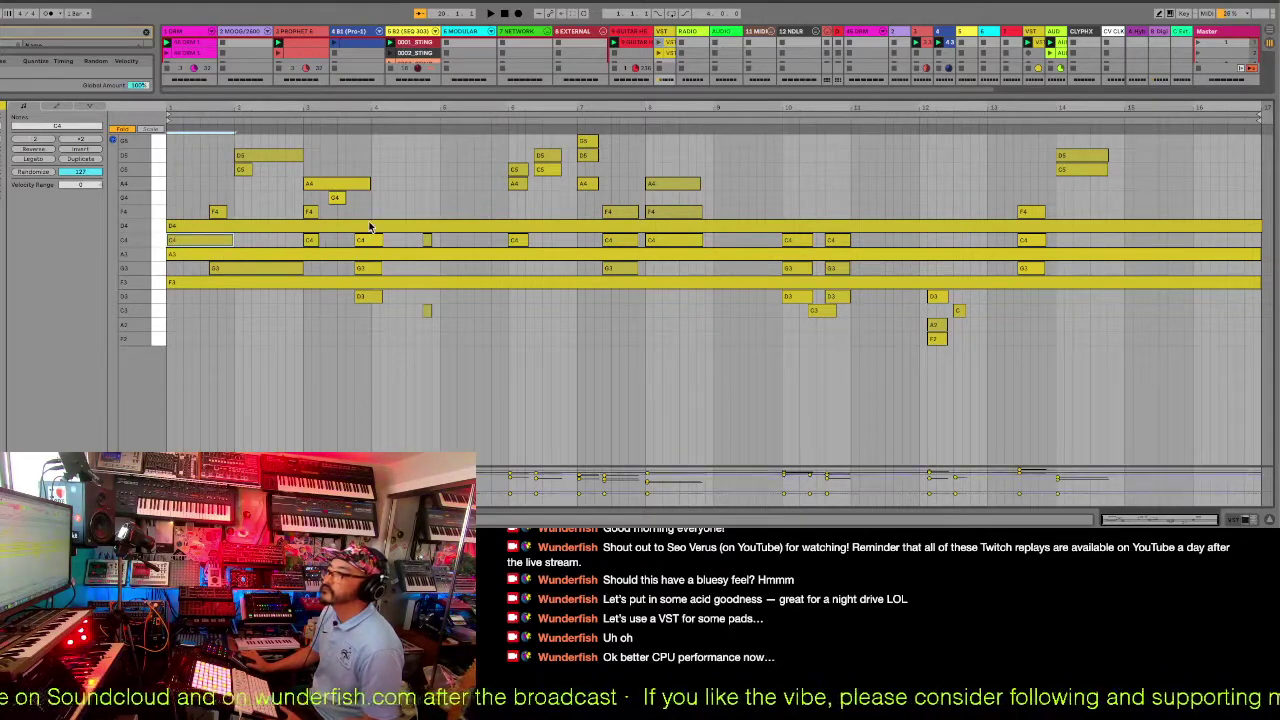
pyautogui.moveTo(375, 243); pyautogui.dragTo(438, 241)
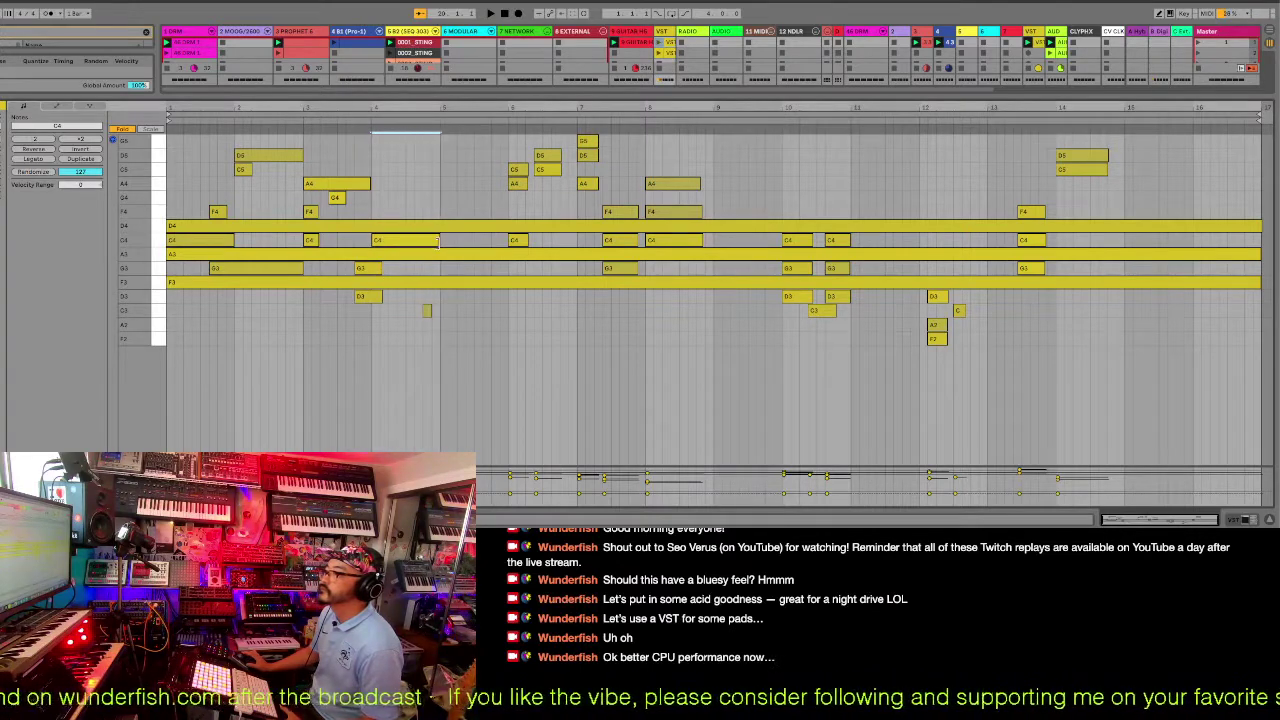
# Fill bar 5 with A4, bar 6 with C5 and bar 7 with the highest note, with two-bar A4 and F4 notes from bars 8 and 10.
pyautogui.doubleClick(449, 185)
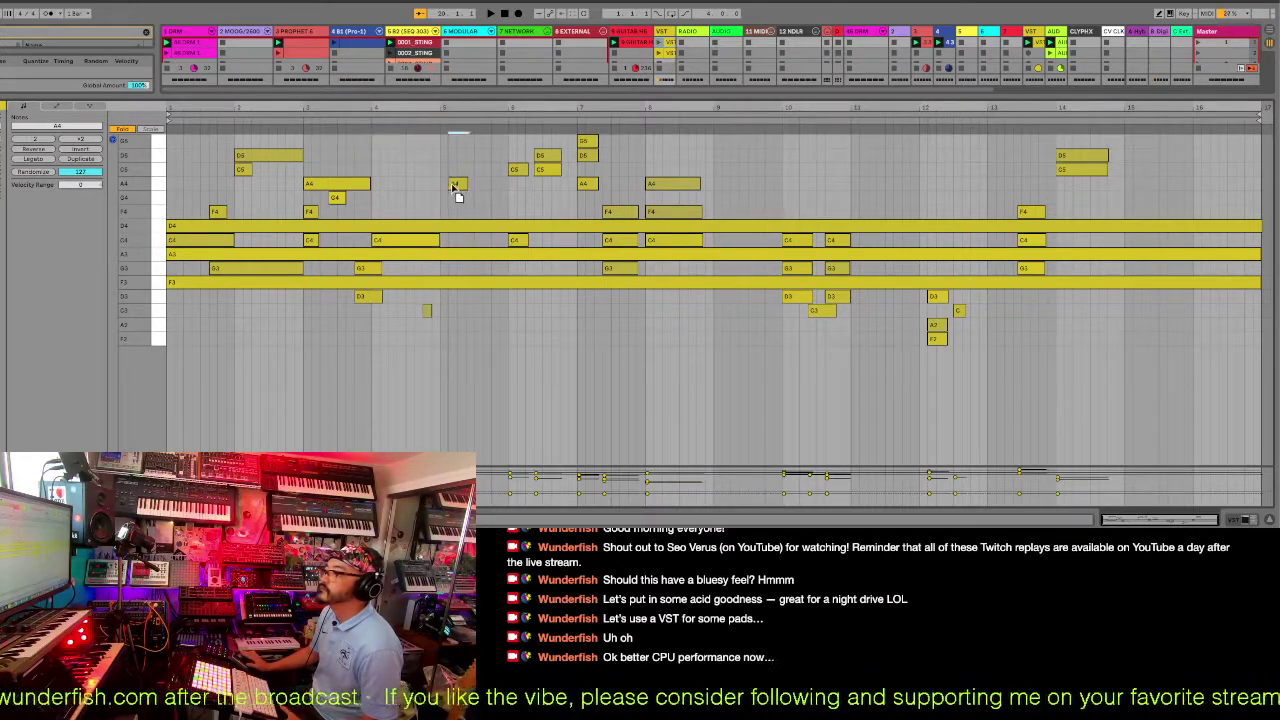
pyautogui.moveTo(456, 184); pyautogui.dragTo(645, 143)
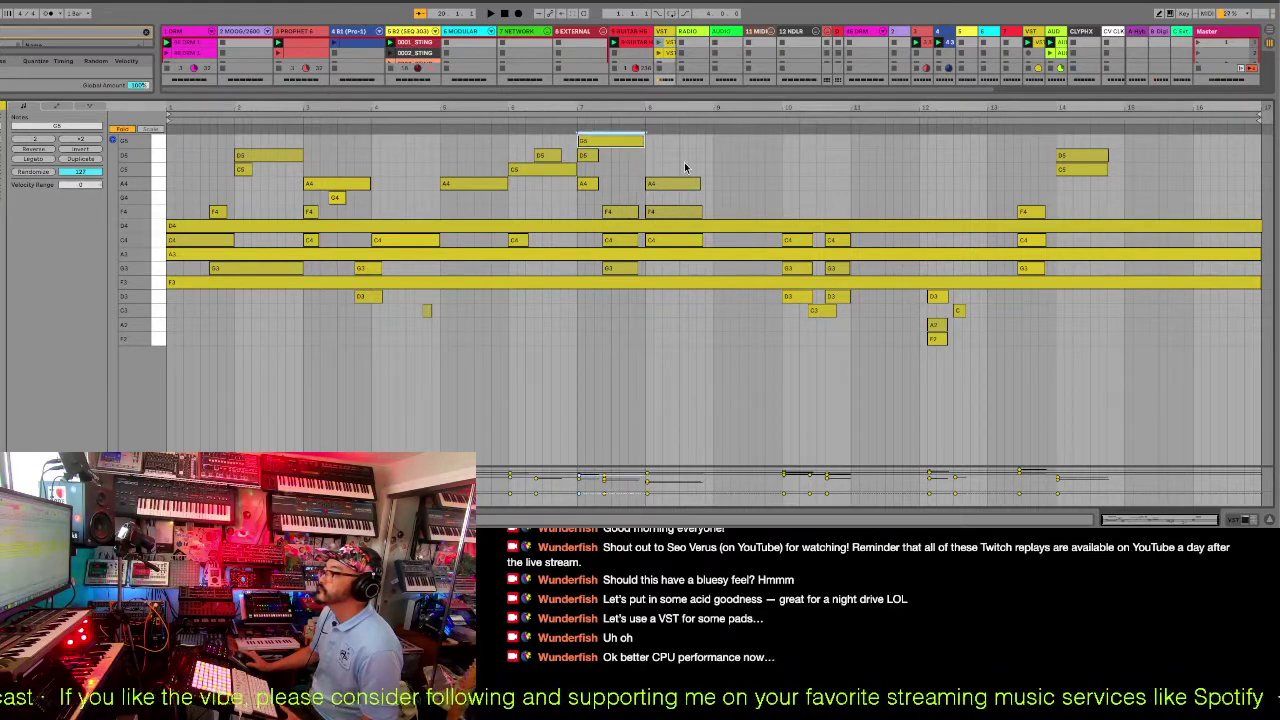
pyautogui.moveTo(699, 183); pyautogui.dragTo(781, 189)
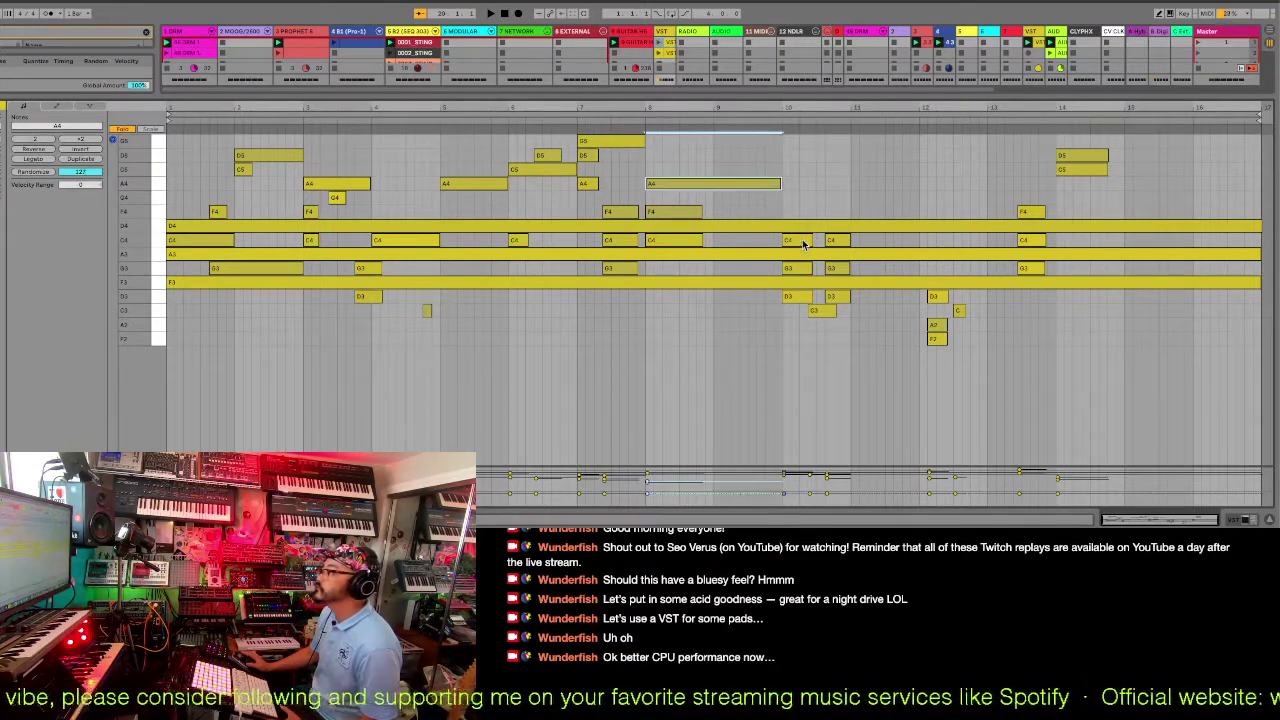
pyautogui.moveTo(671, 211); pyautogui.dragTo(920, 219)
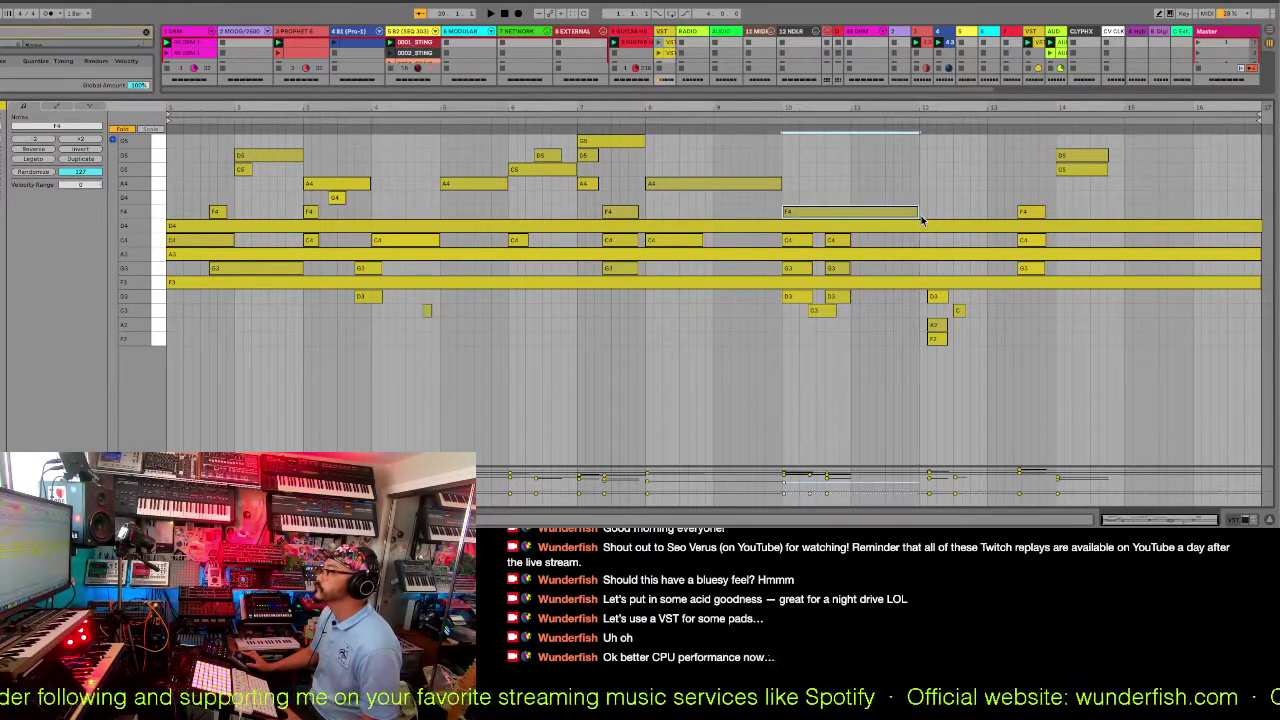
# Raise the A2 at bar 12 to G4, stretch it across bar 12, and move an F4 to fill bar 13.
pyautogui.click(935, 328)
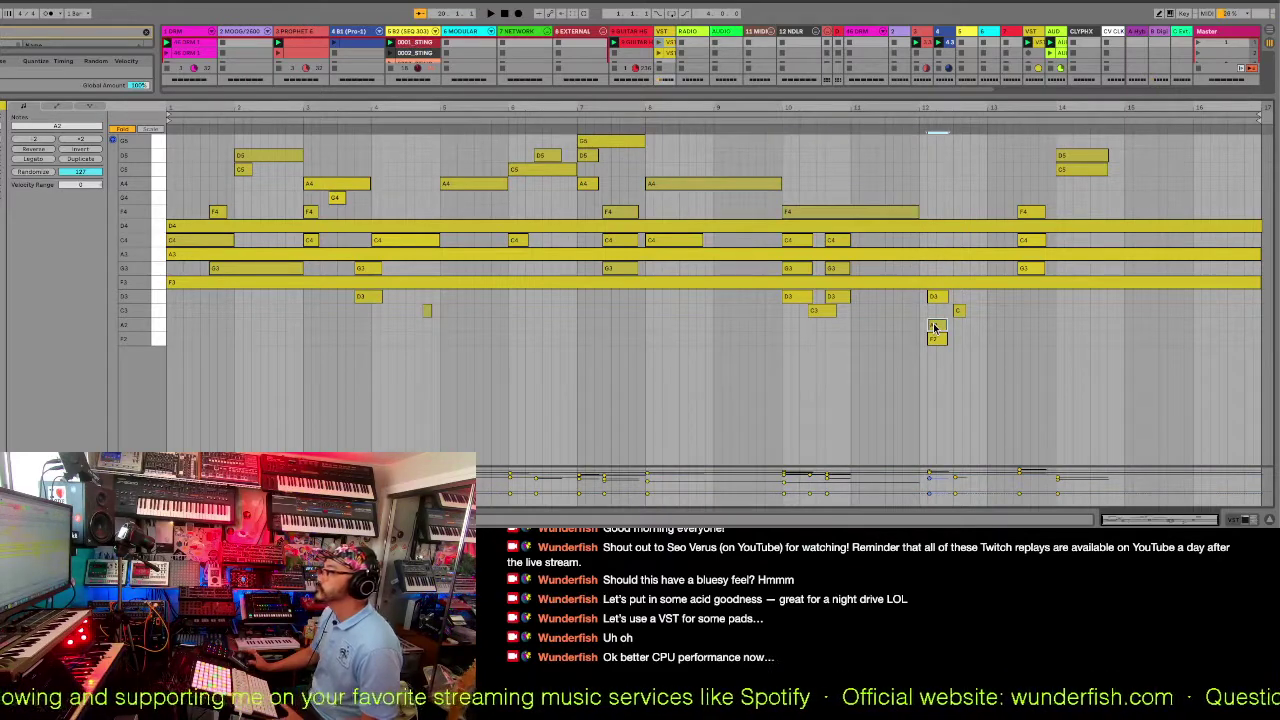
pyautogui.hotkey('shift', 'Up')
pyautogui.hotkey('shift', 'Up')
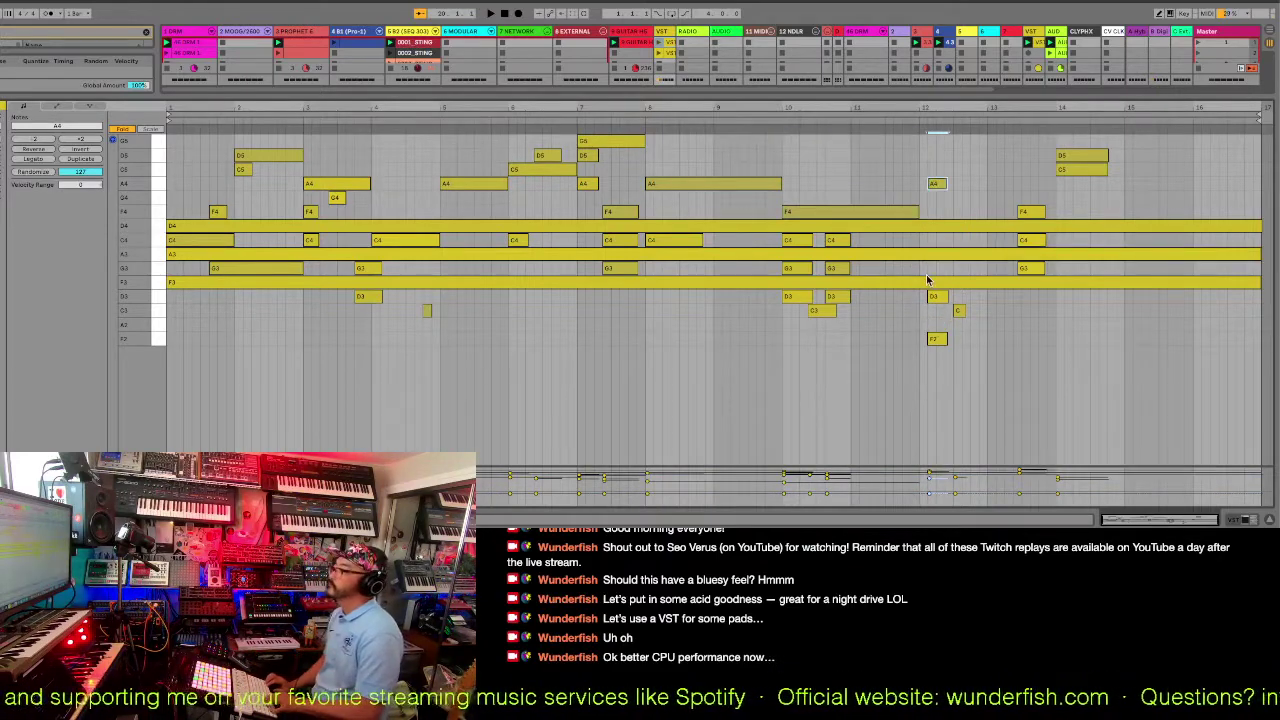
pyautogui.press('Down')
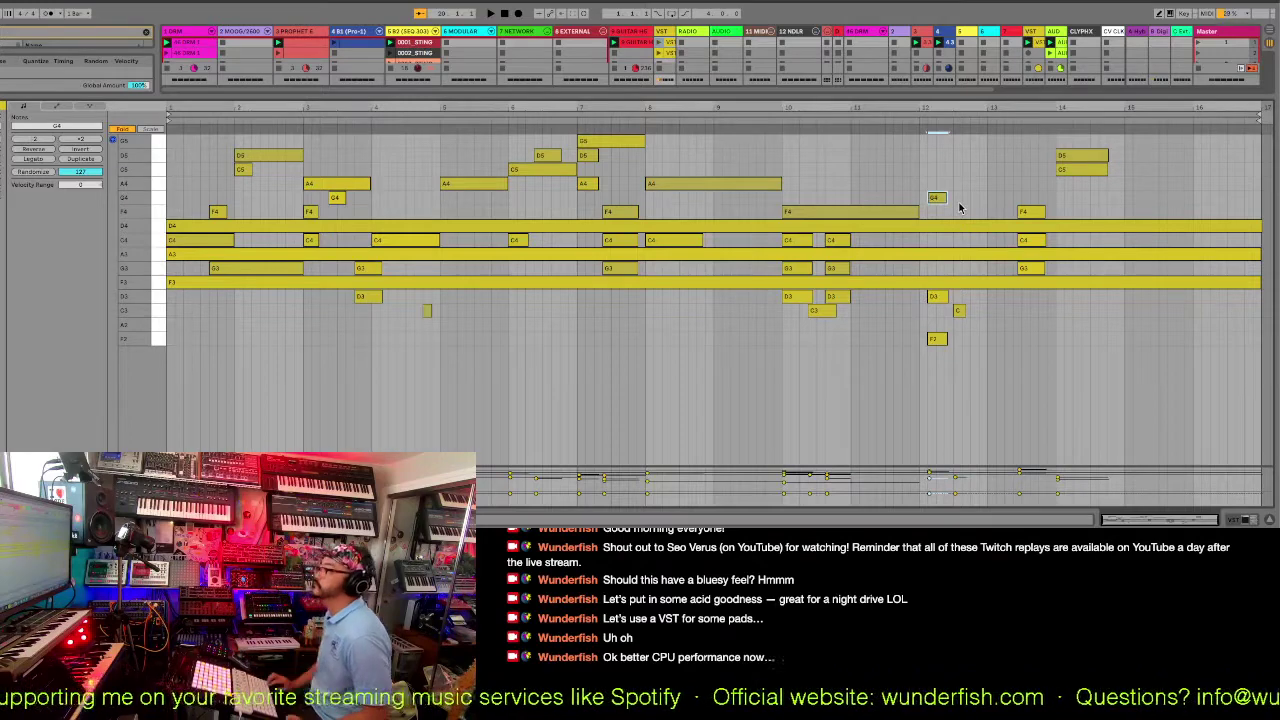
pyautogui.moveTo(928, 197); pyautogui.dragTo(1056, 213)
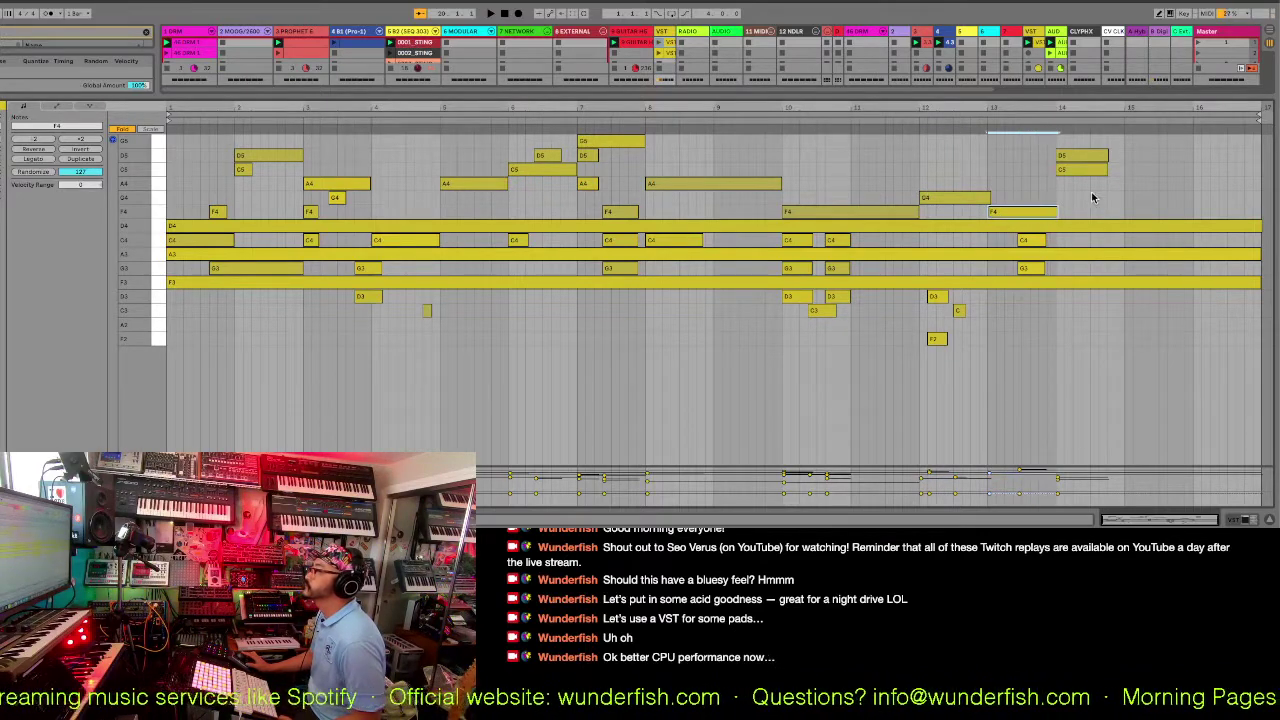
# Fill bar 14 with C5 and bar 15 with D5, duplicate the D5 into bar 16 and lower the copy three octaves to D2.
pyautogui.moveTo(1106, 171); pyautogui.dragTo(1189, 160)
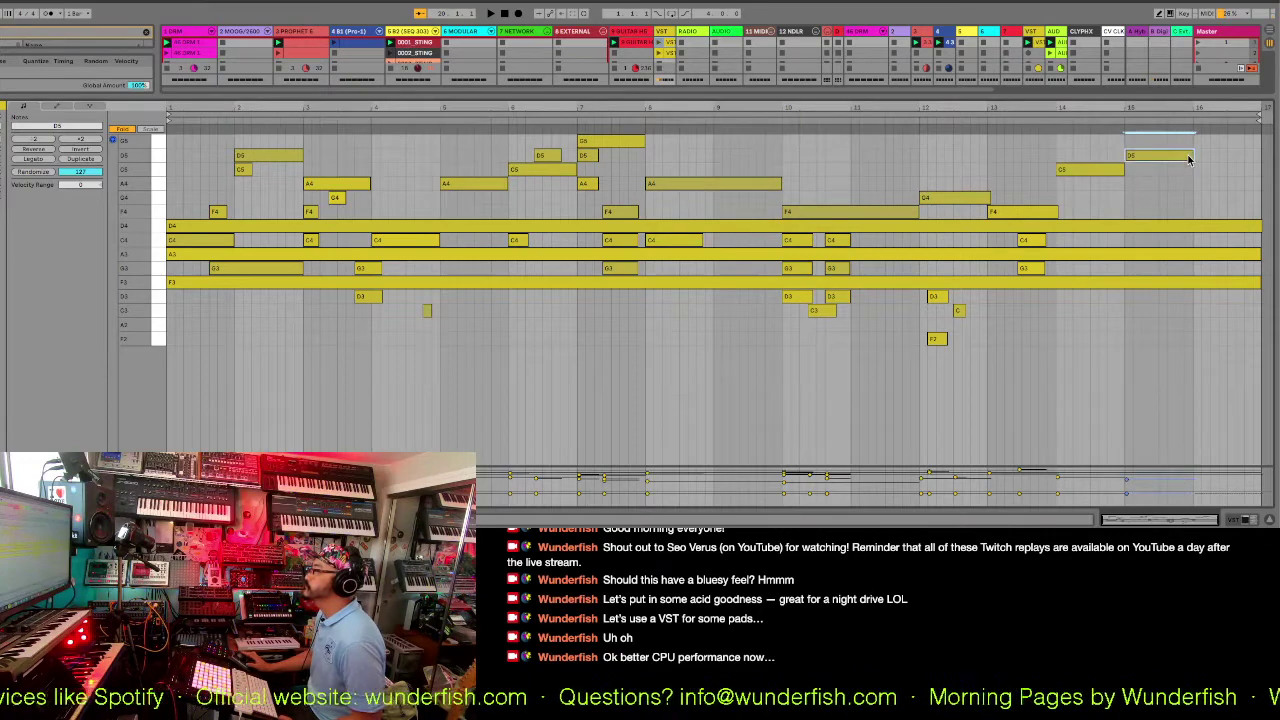
pyautogui.hotkey('ctrl', 'd')
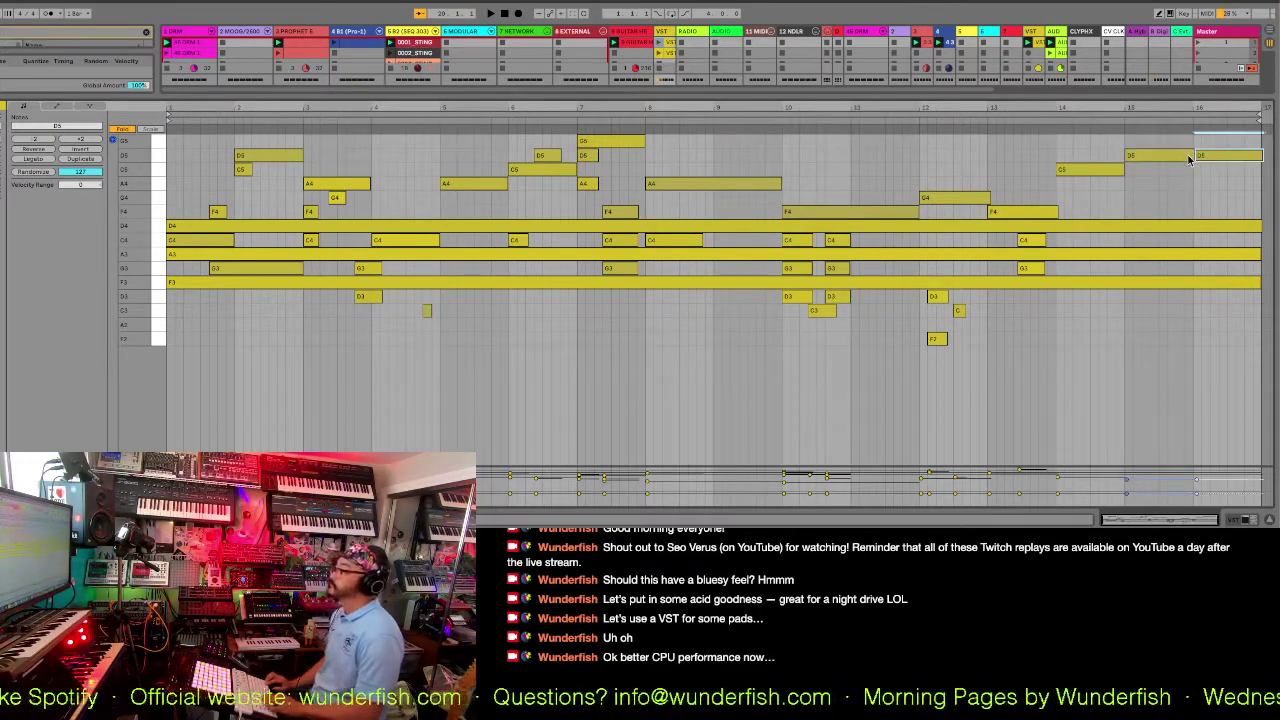
pyautogui.hotkey('shift', 'Down')
pyautogui.hotkey('shift', 'Down')
pyautogui.hotkey('shift', 'Down')
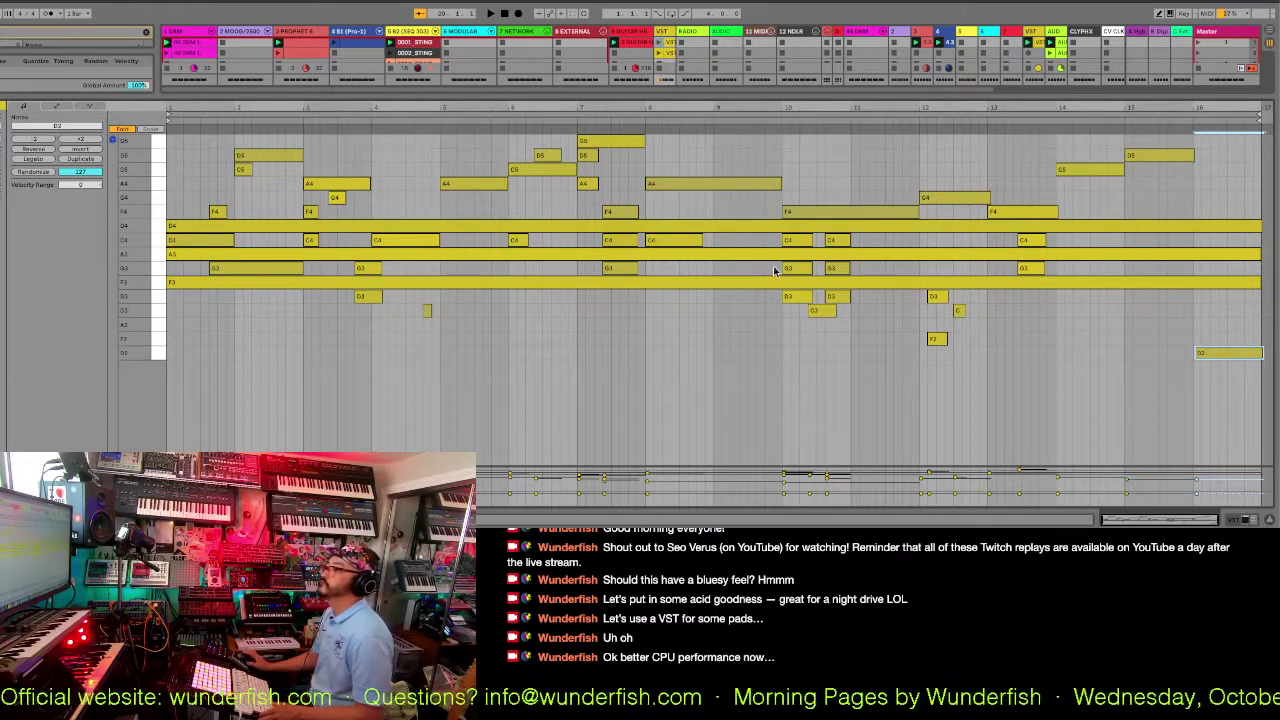
# Open the VST track's Analog Lab V and load the L'Enfant Arp 98bpm preset from Vangelis Tribute II.
pyautogui.click(668, 36)
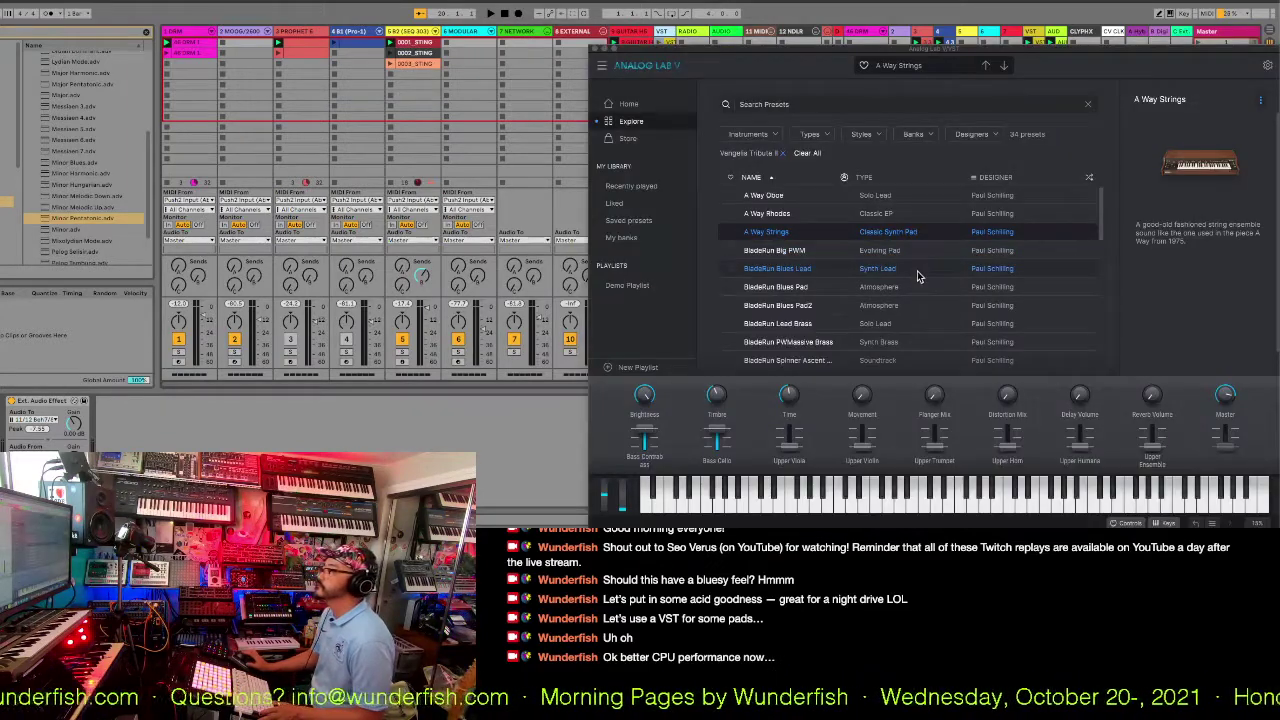
pyautogui.scroll(-4, 918, 276)
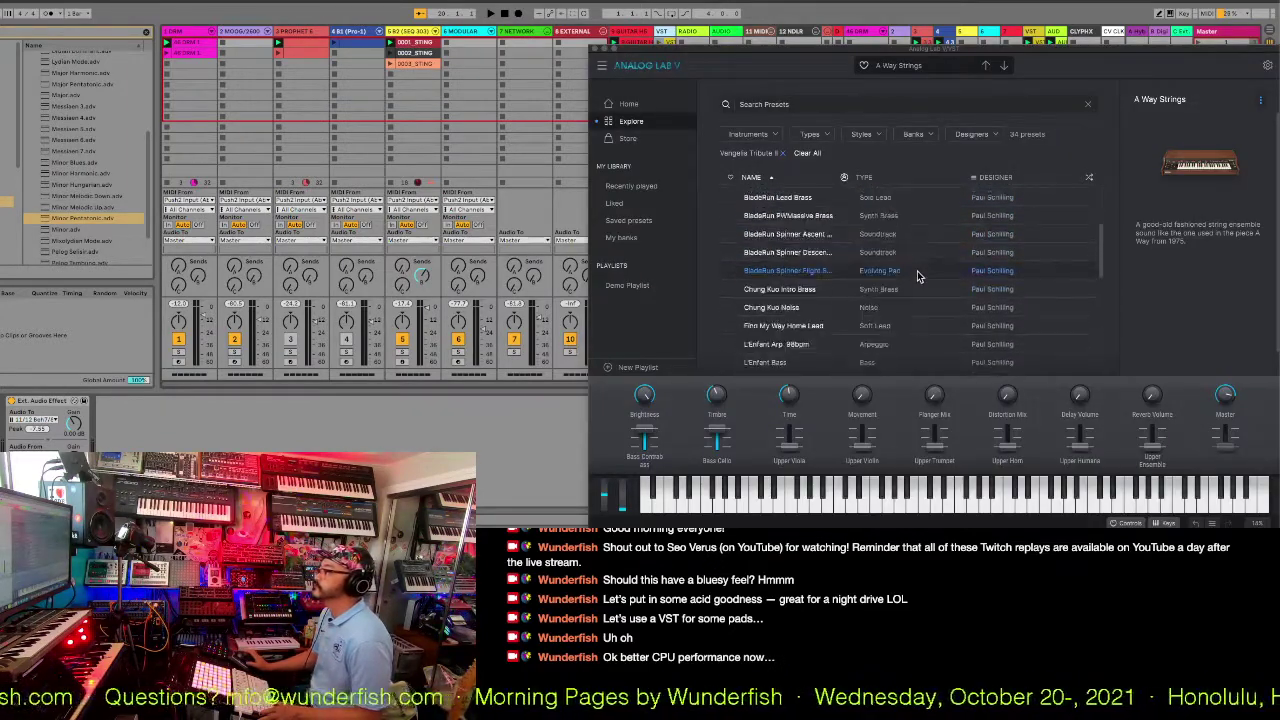
pyautogui.scroll(-1, 918, 276)
pyautogui.click(883, 301)
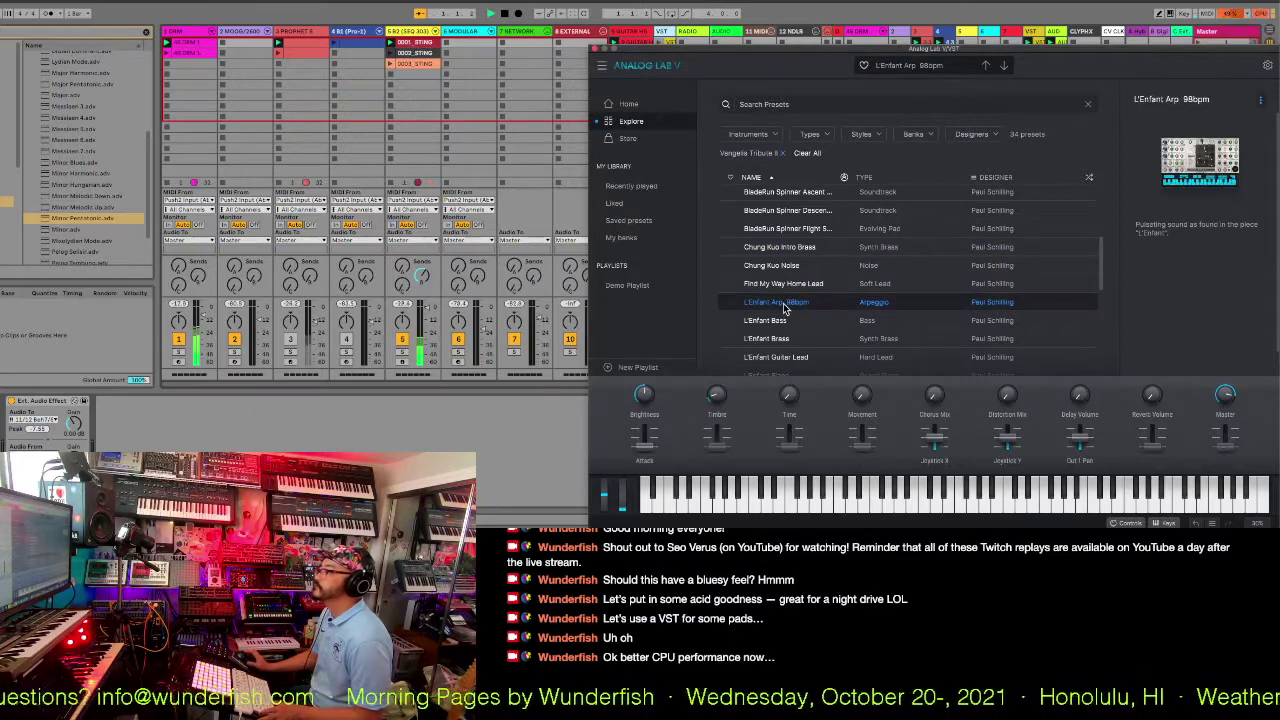
# Reposition the Analog Lab V window and look through the remaining Vangelis Tribute II presets.
pyautogui.moveTo(700, 47); pyautogui.dragTo(860, 94)
pyautogui.click(670, 342)
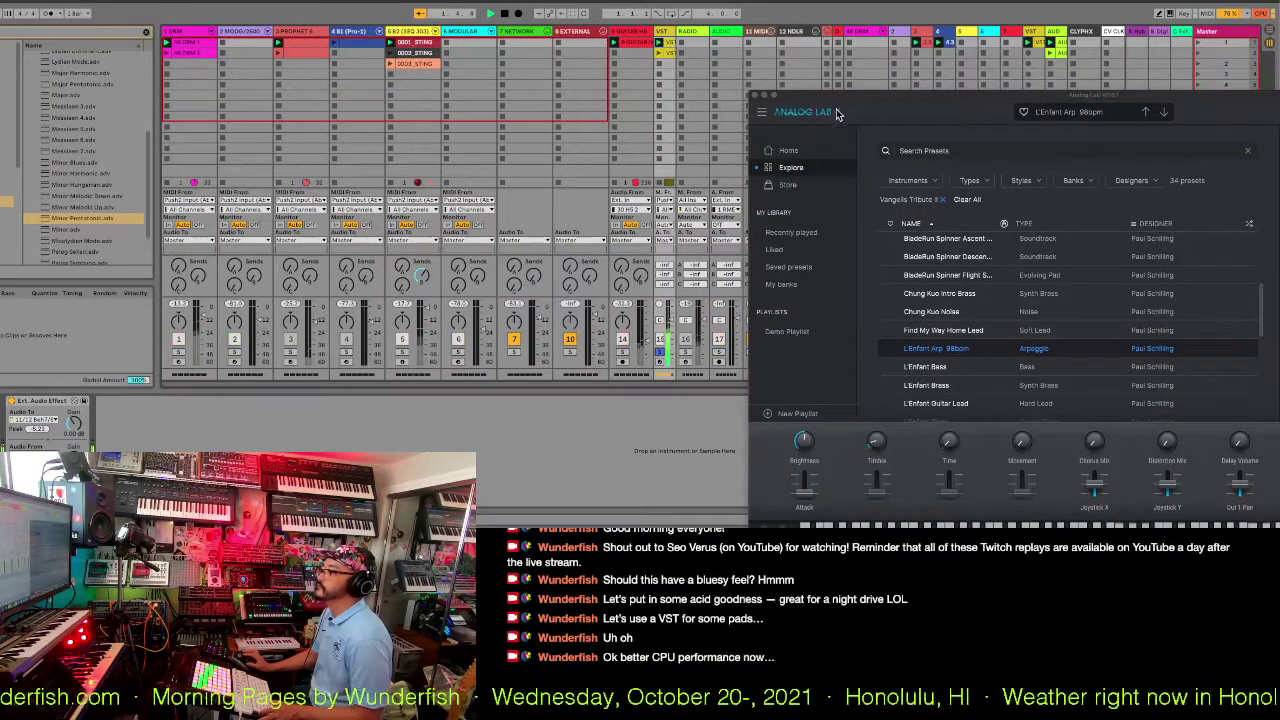
pyautogui.moveTo(838, 100); pyautogui.dragTo(593, 7)
pyautogui.scroll(-1, 826, 267)
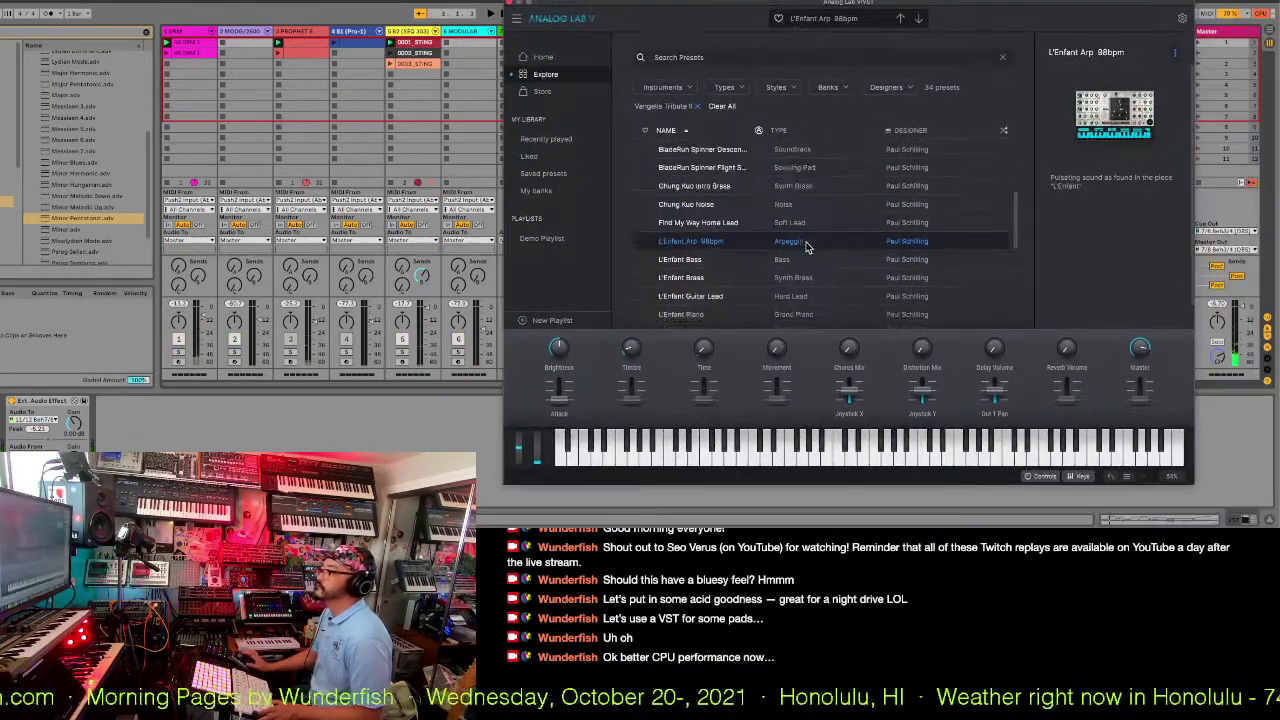
pyautogui.scroll(-8, 826, 267)
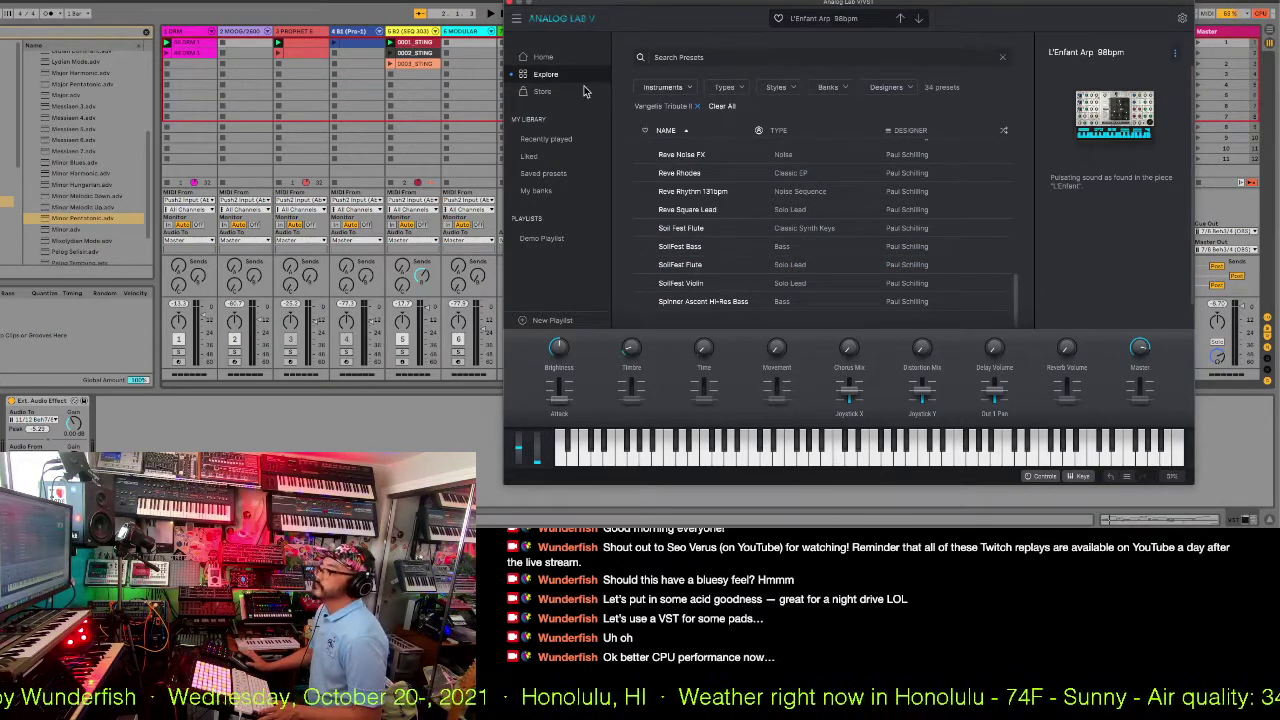
# Switch to the Synthwave bank and load its Arp Bass preset.
pyautogui.click(547, 75)
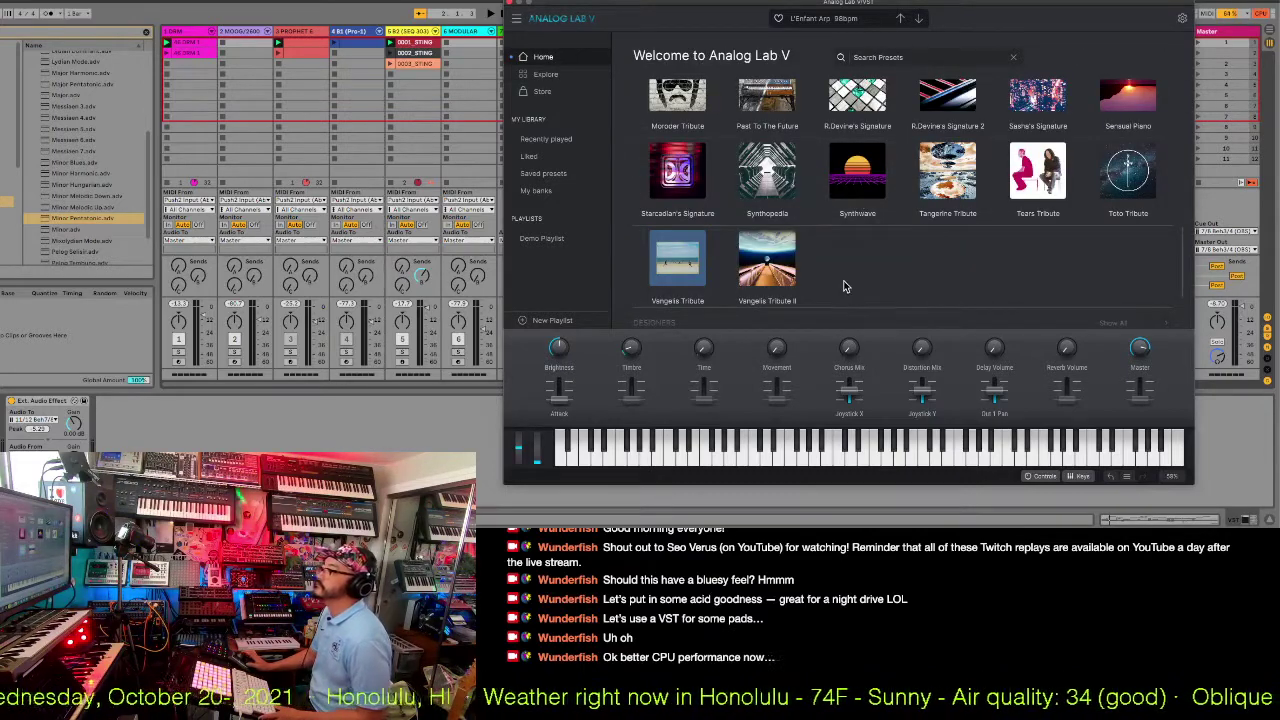
pyautogui.click(852, 170)
pyautogui.click(849, 166)
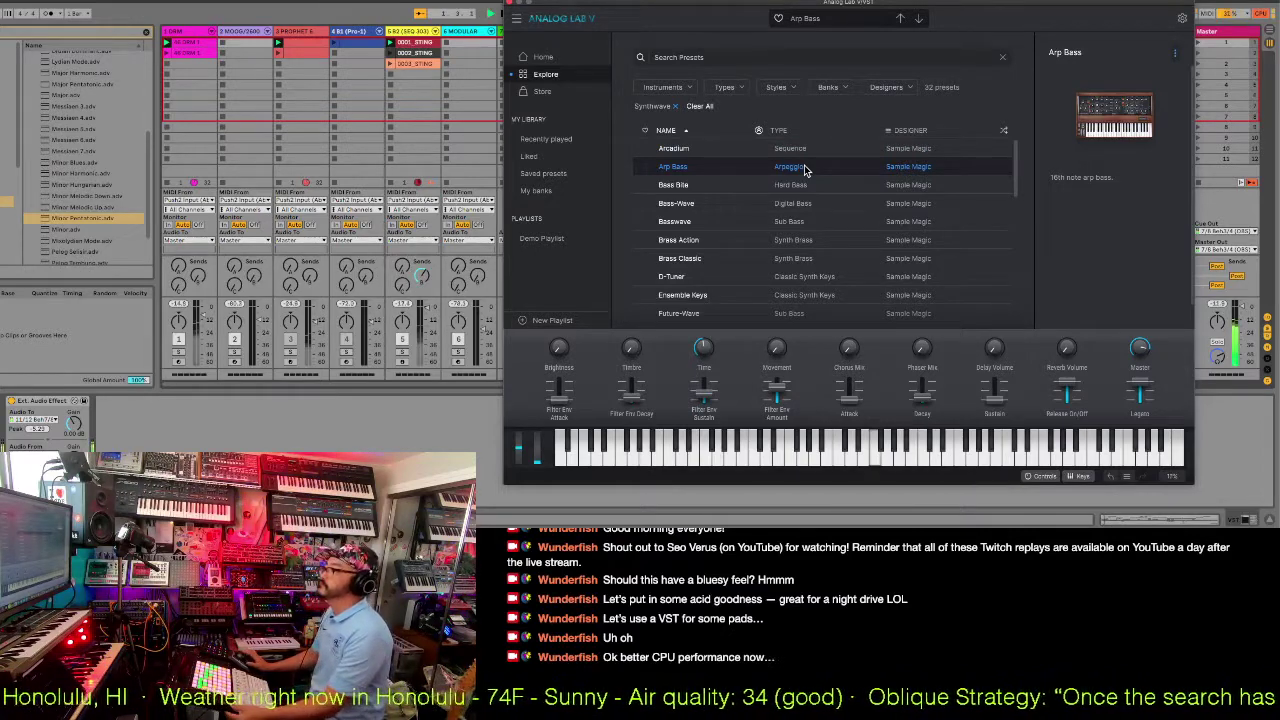
# Look through the Synthwave presets, then try Arcadium and reload Arp Bass.
pyautogui.scroll(-5, 856, 273)
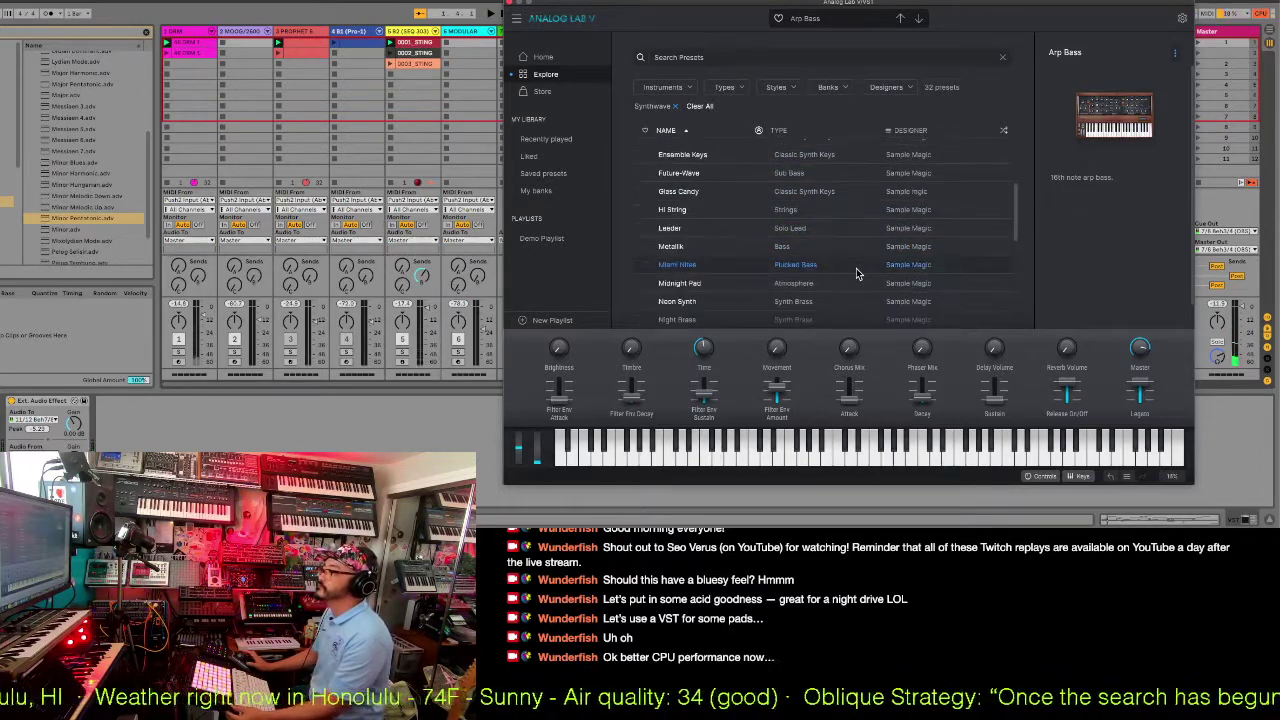
pyautogui.scroll(-2, 856, 273)
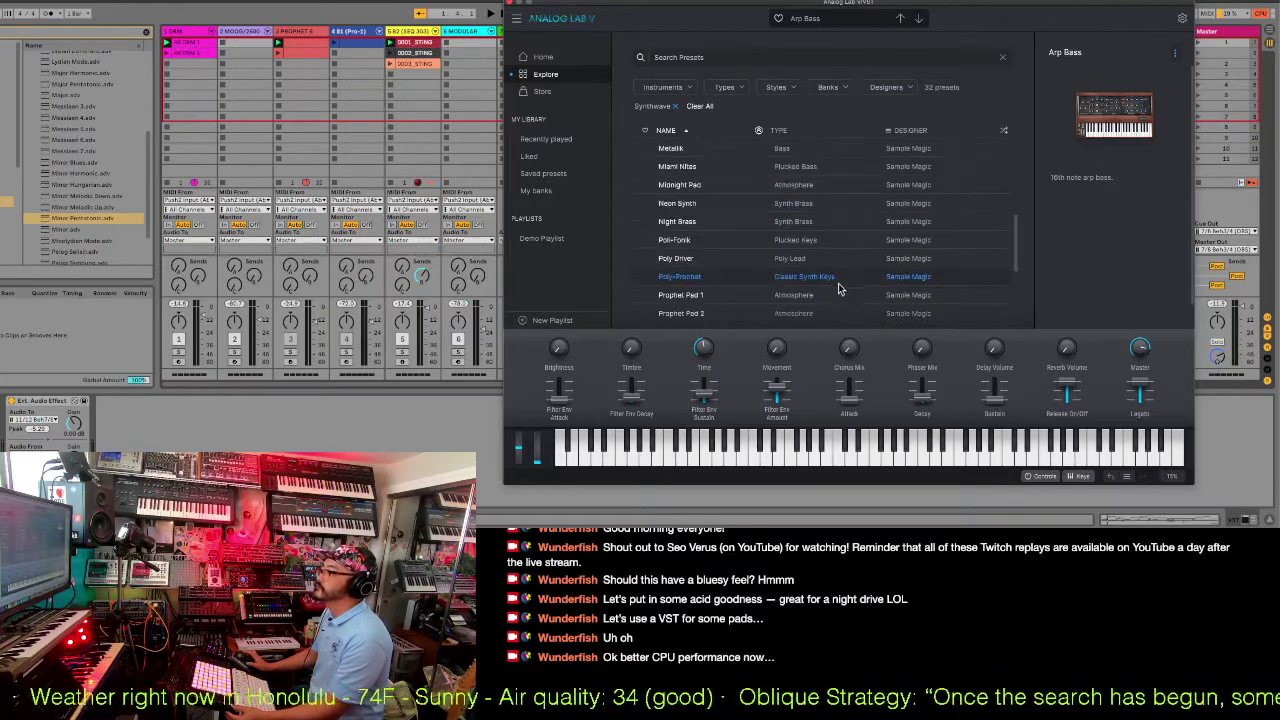
pyautogui.scroll(-5, 838, 291)
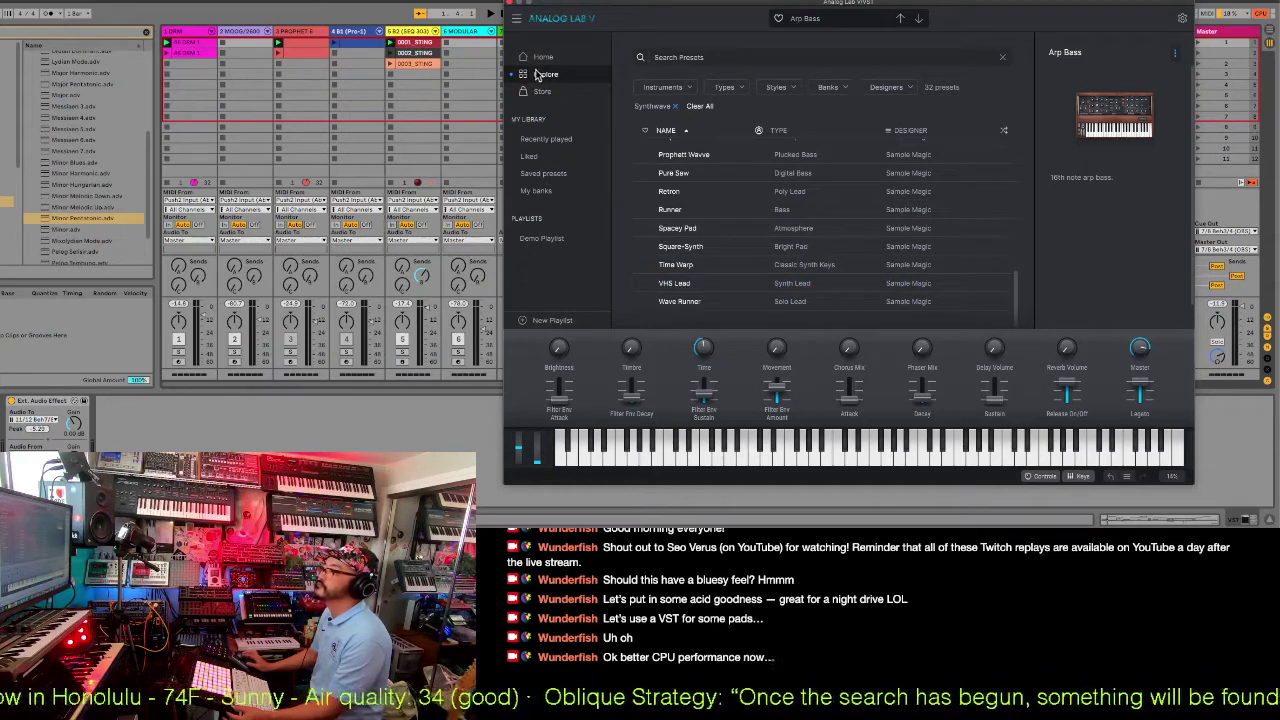
pyautogui.click(860, 180)
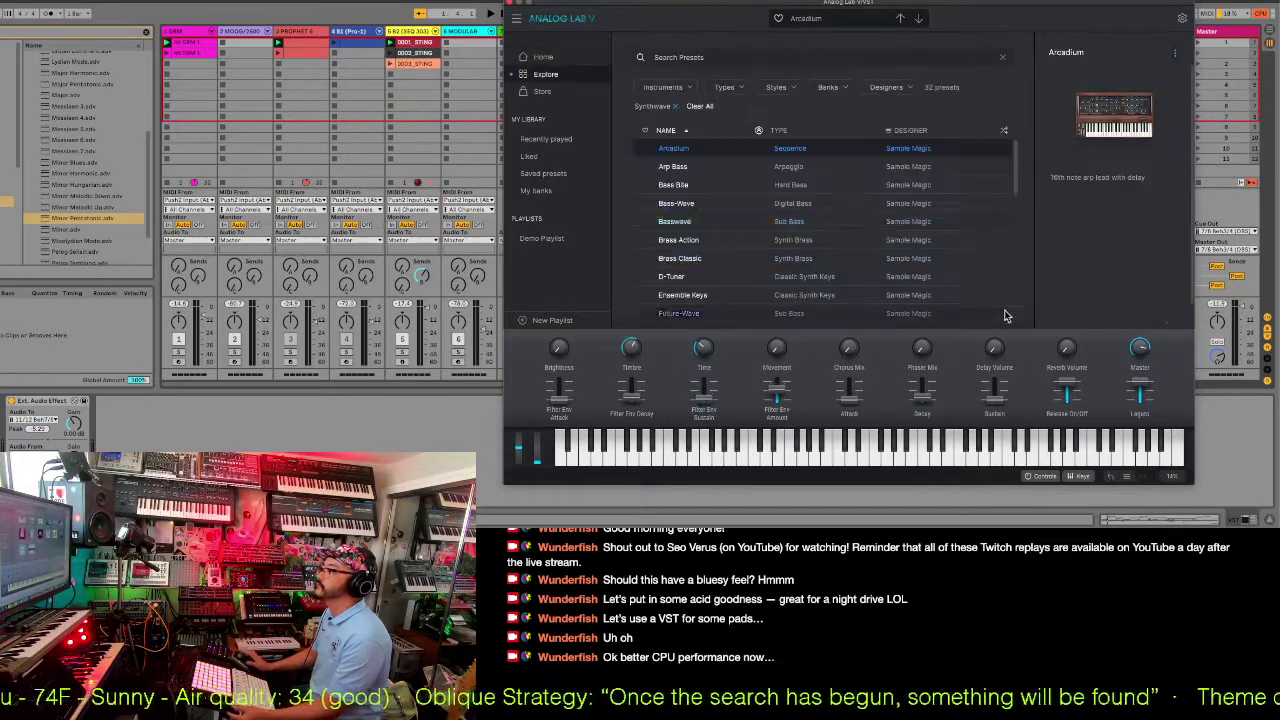
pyautogui.click(800, 170)
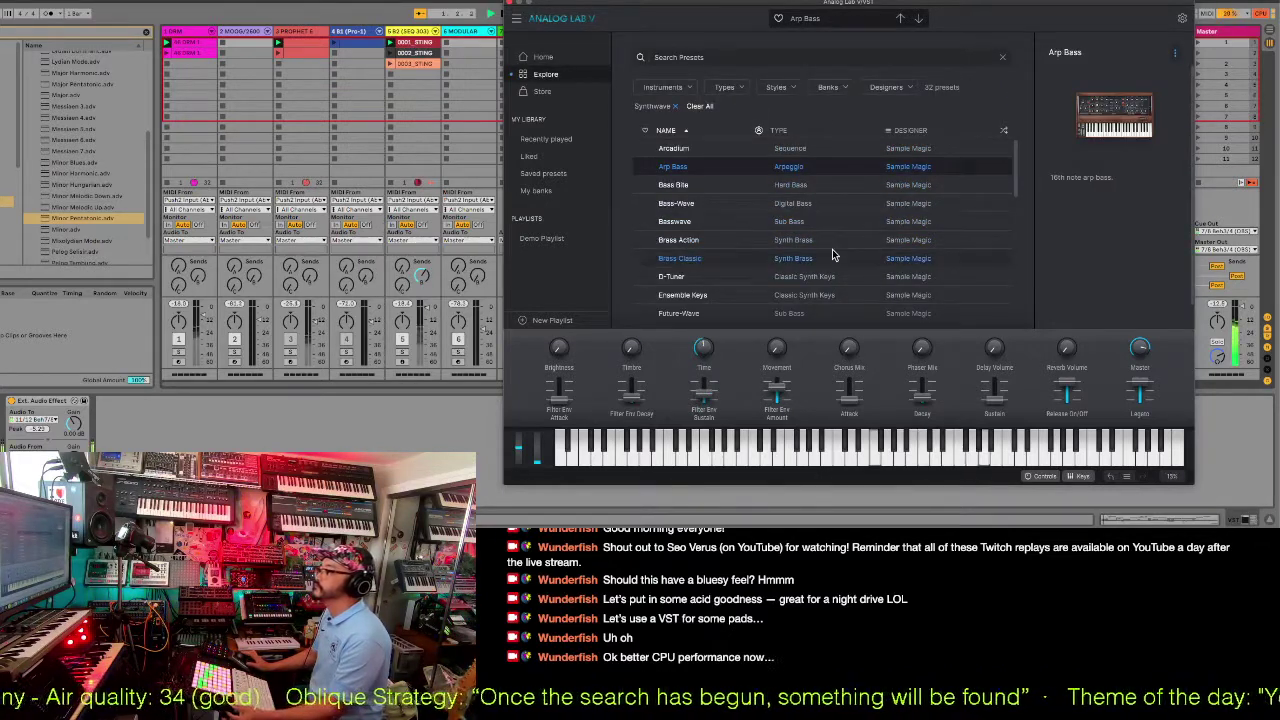
# Load the VHS Lead preset from the Synthwave bank and move the plugin window clear of the VST track.
pyautogui.scroll(-3, 832, 255)
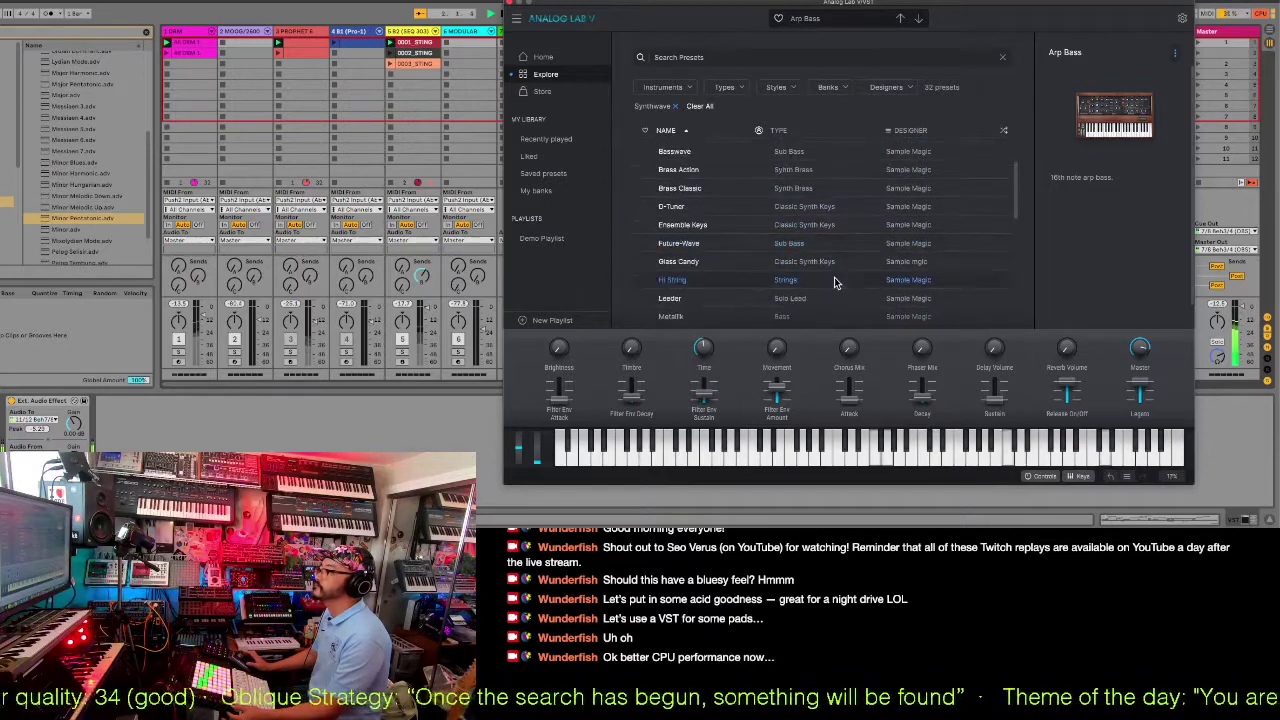
pyautogui.scroll(-5, 836, 285)
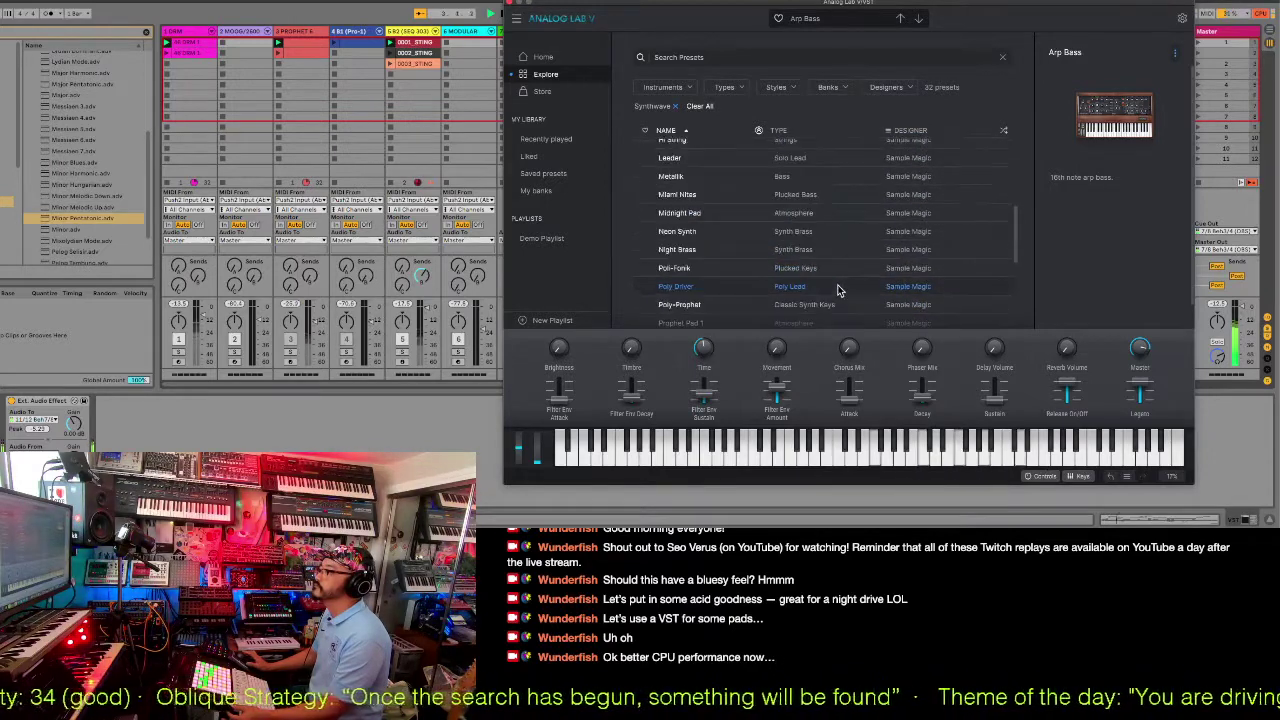
pyautogui.scroll(-5, 838, 291)
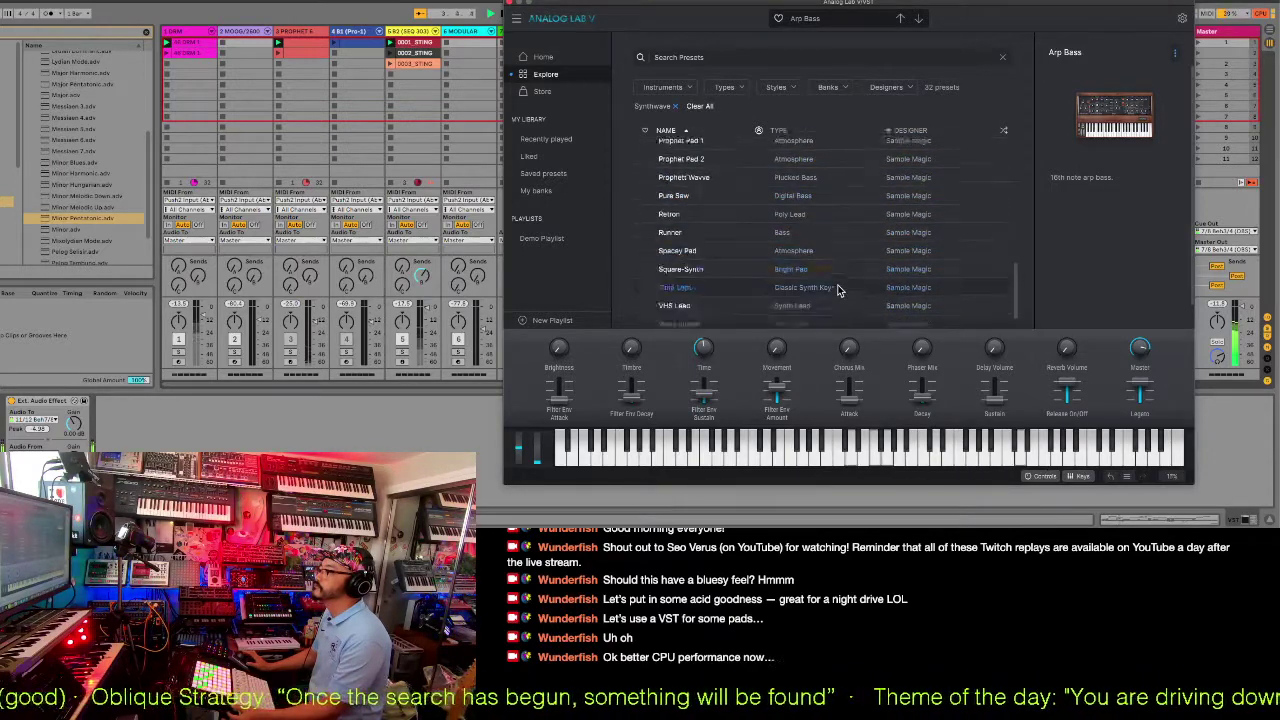
pyautogui.click(838, 289)
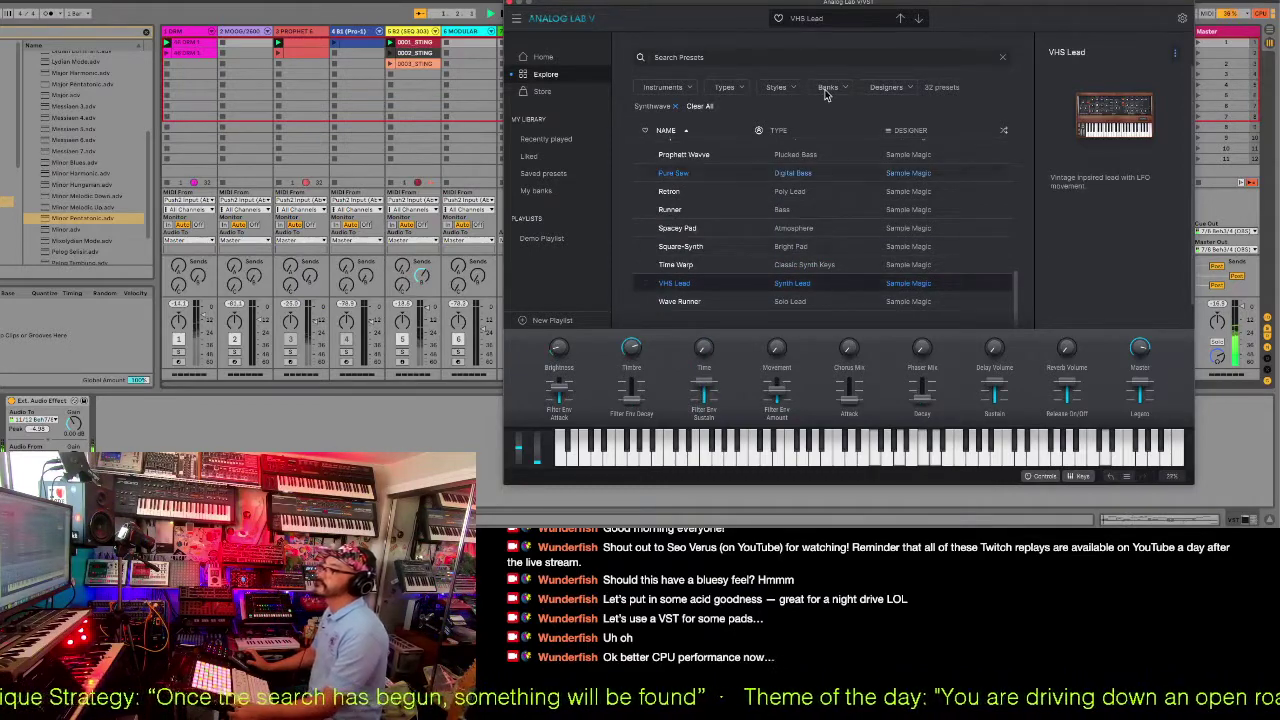
pyautogui.moveTo(806, 10); pyautogui.dragTo(1080, 19)
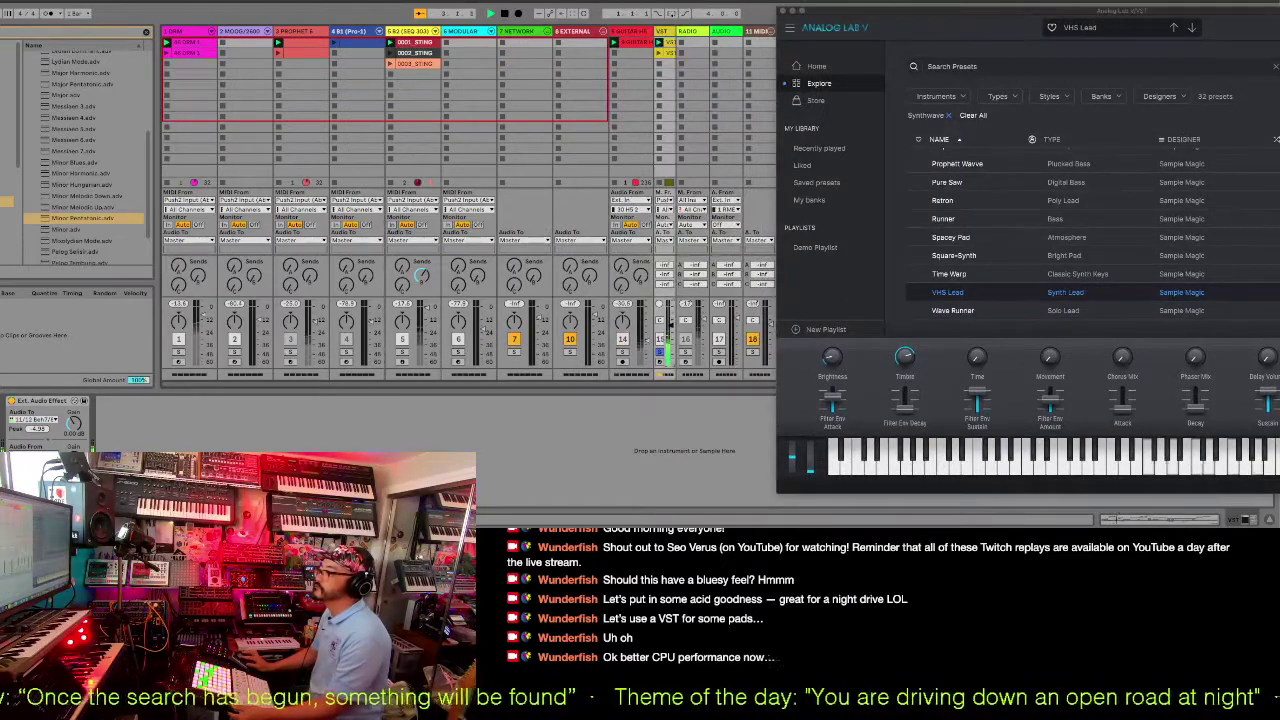
pyautogui.scroll(10, 1170, 290)
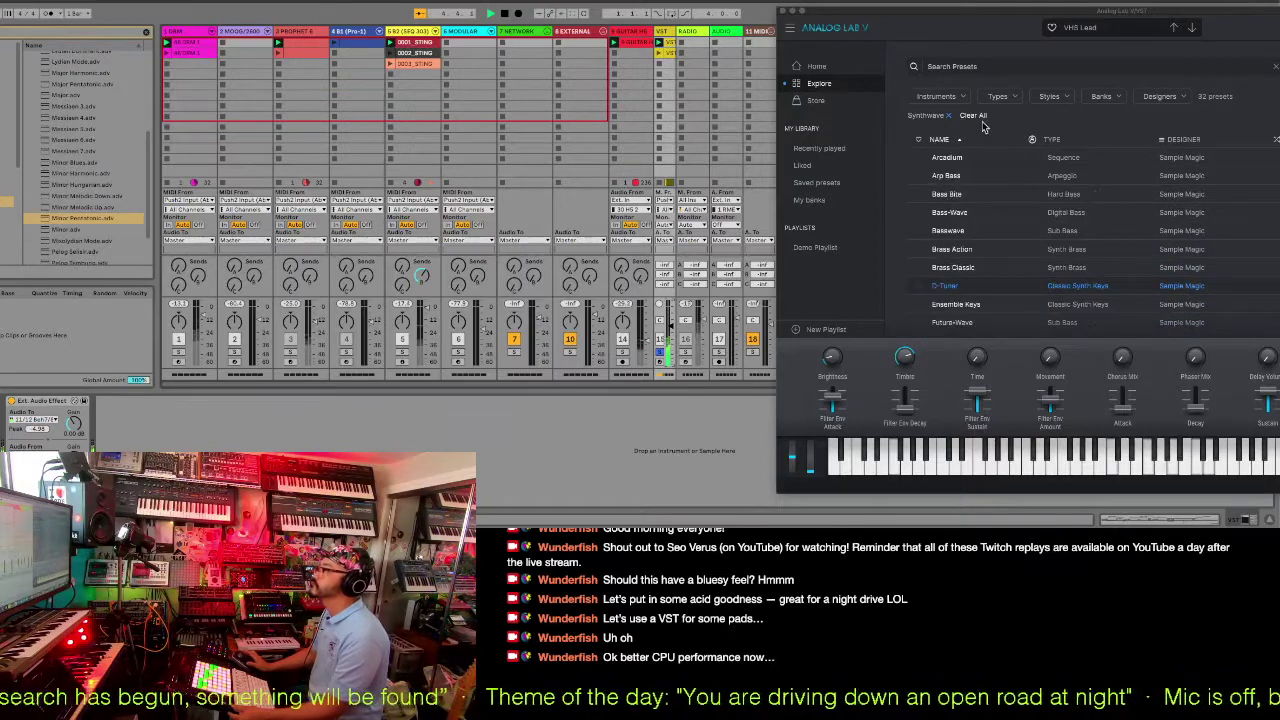
# Switch to the Moroder Tribute bank, load Baby Blue Bass, and replace it with the Bass I Feel Love sequence preset.
pyautogui.click(818, 67)
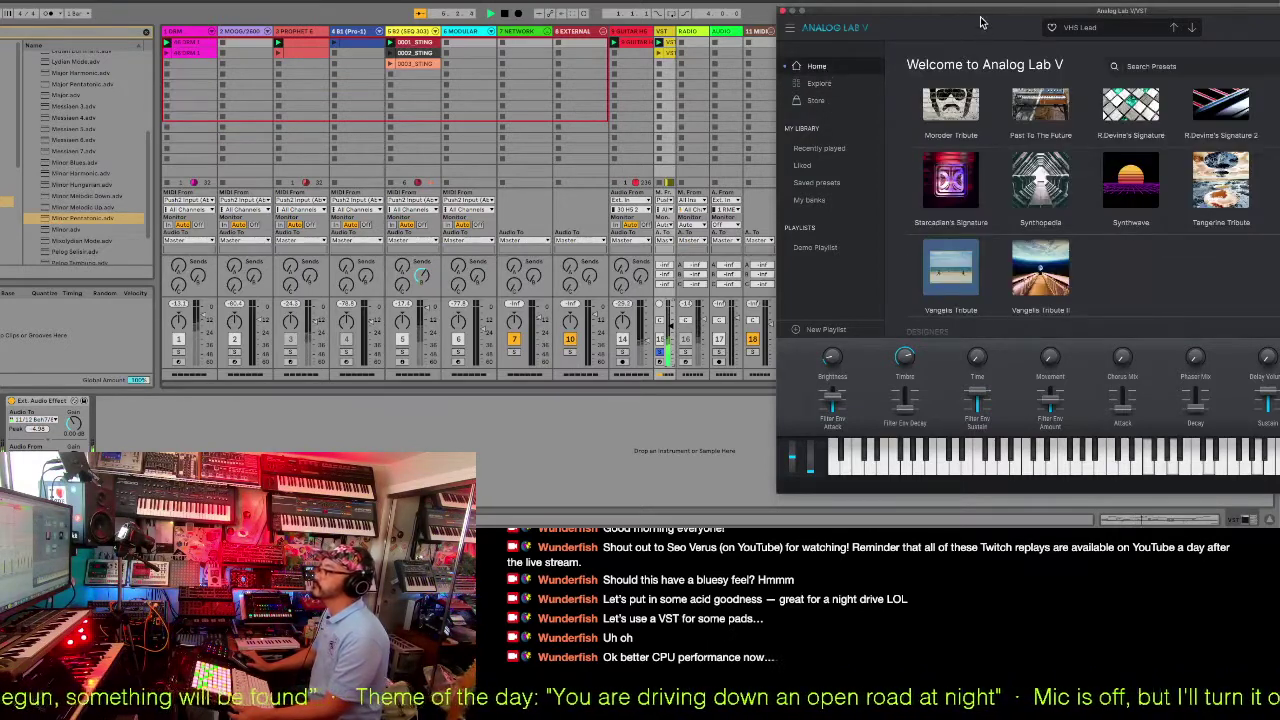
pyautogui.moveTo(981, 22); pyautogui.dragTo(729, 18)
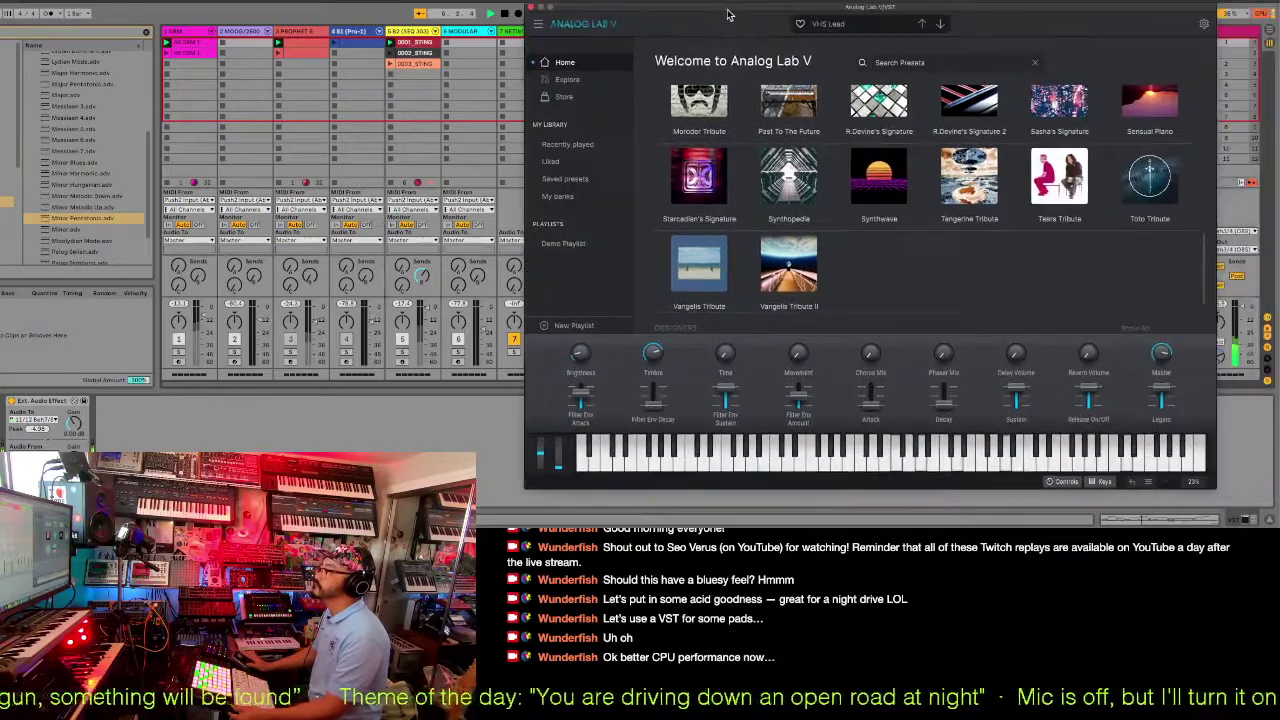
pyautogui.click(720, 113)
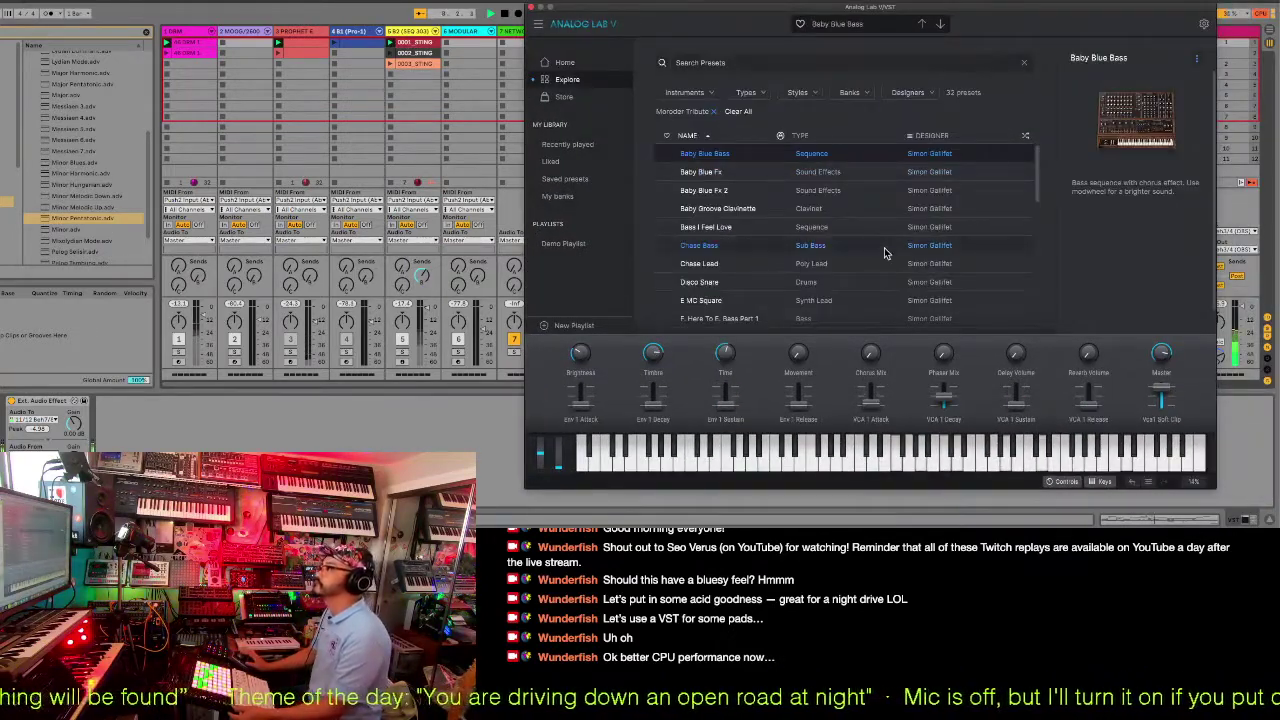
pyautogui.click(855, 230)
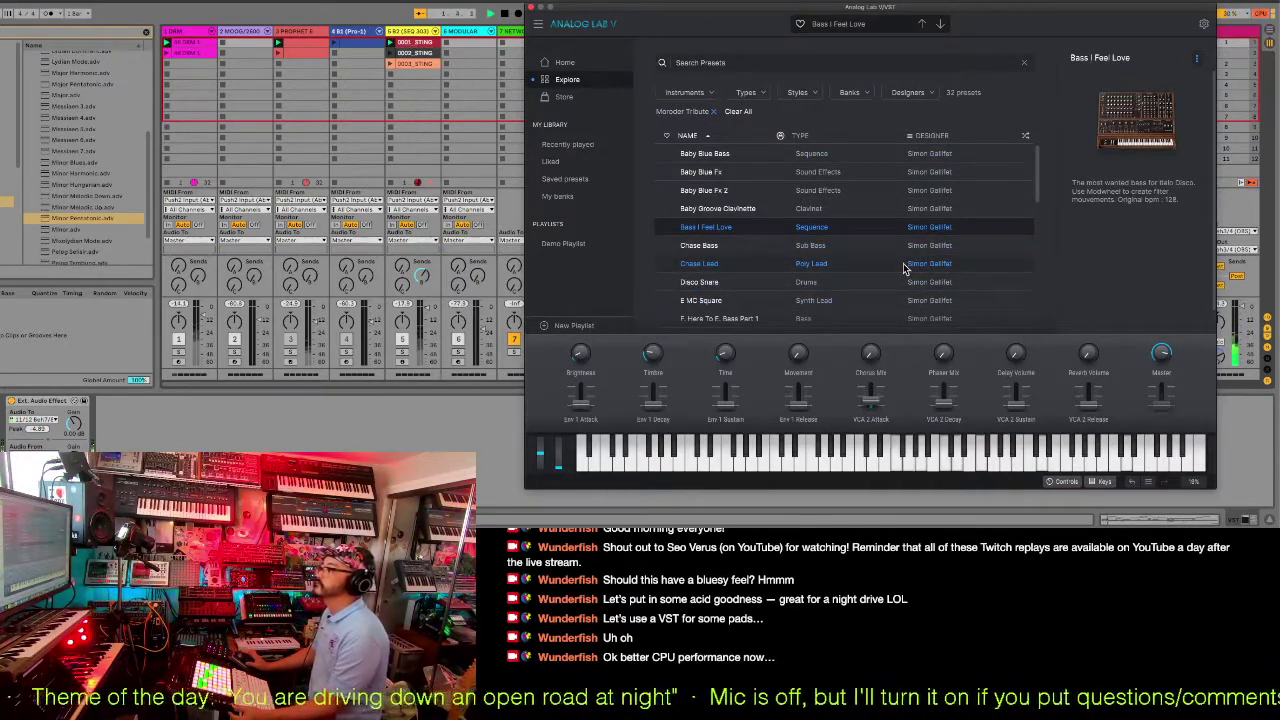
# Audition the Moroder Tribute presets F. Here To Eternity Bass, Machines Metropolis Bass and MC Square FX.
pyautogui.scroll(-3, 903, 268)
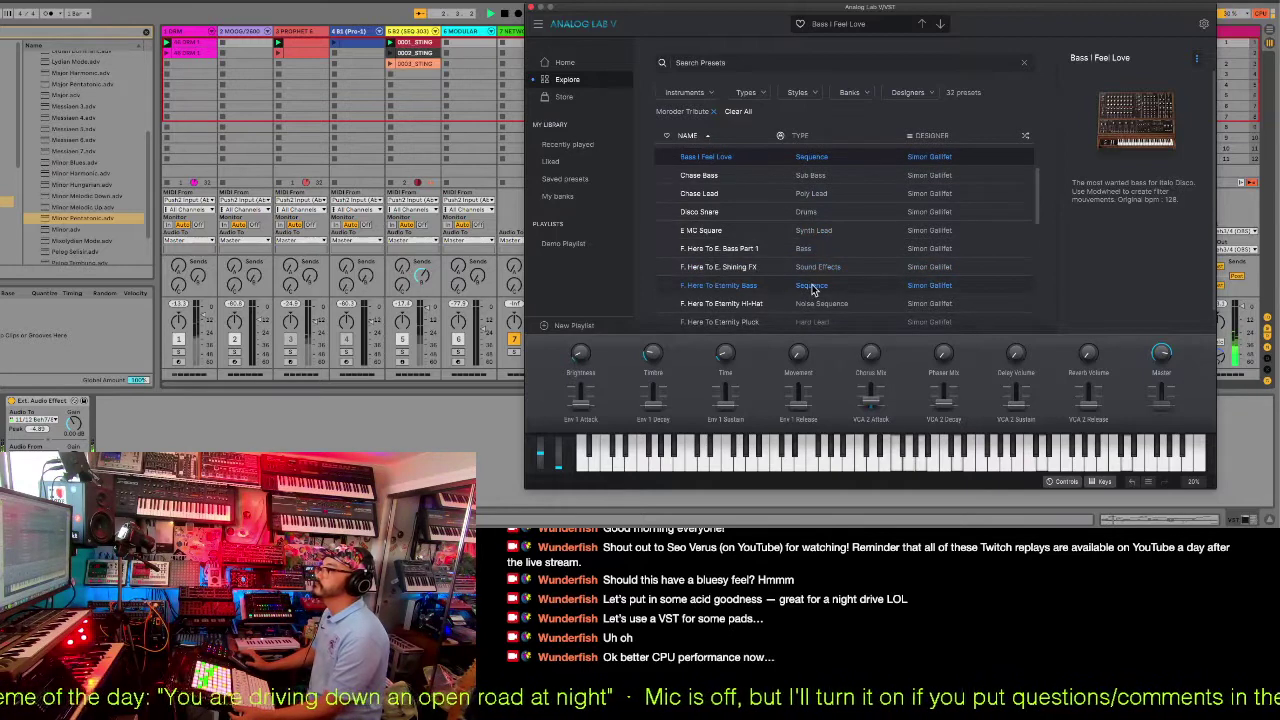
pyautogui.click(812, 289)
pyautogui.scroll(-2, 870, 297)
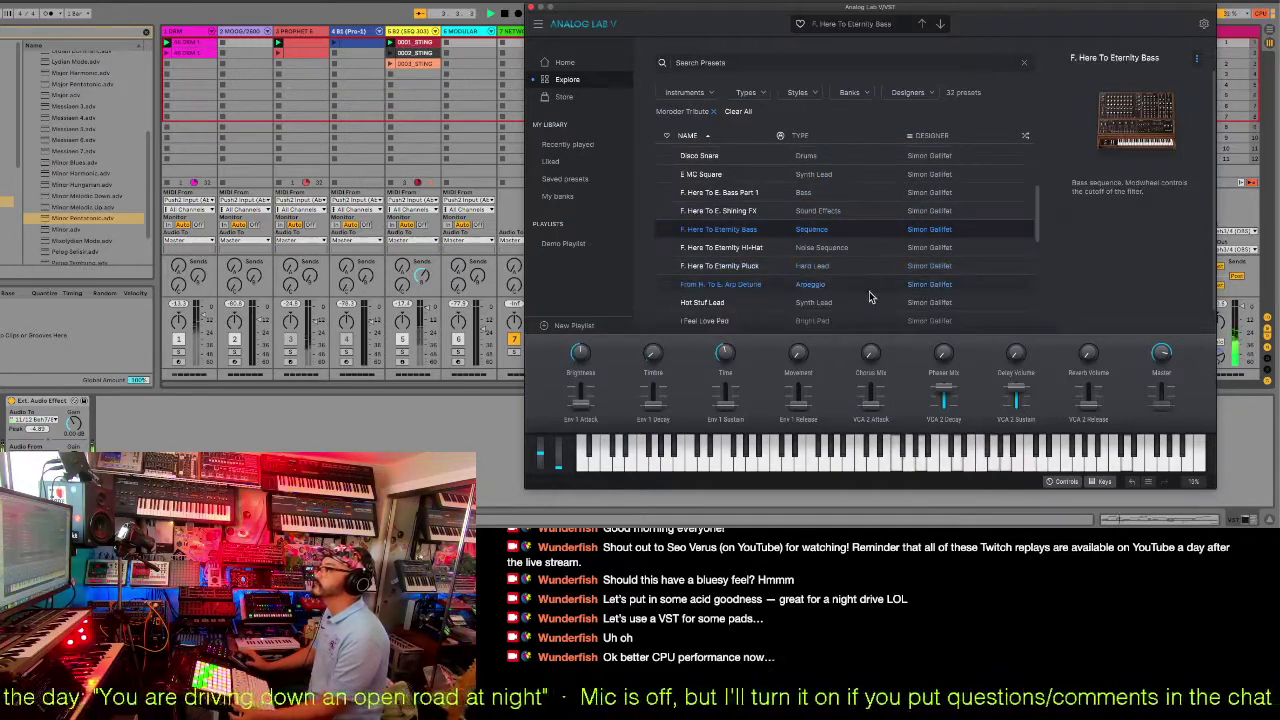
pyautogui.scroll(-4, 870, 297)
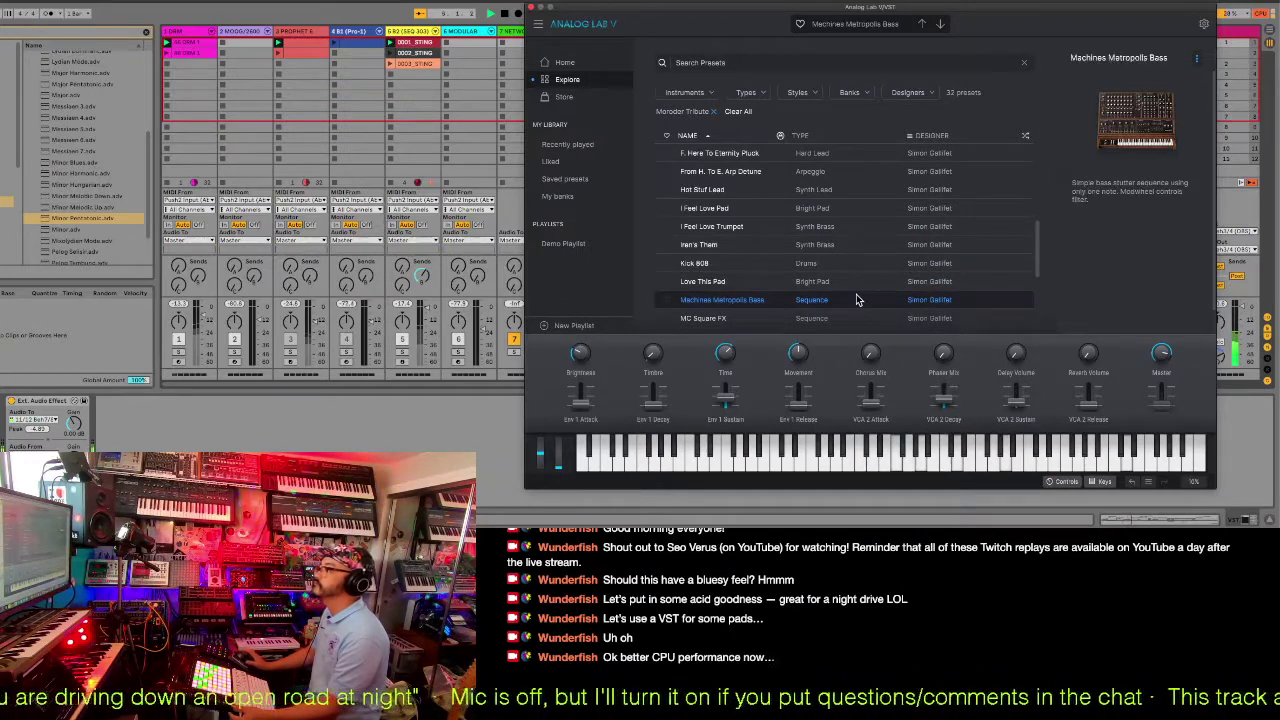
pyautogui.scroll(-3, 856, 298)
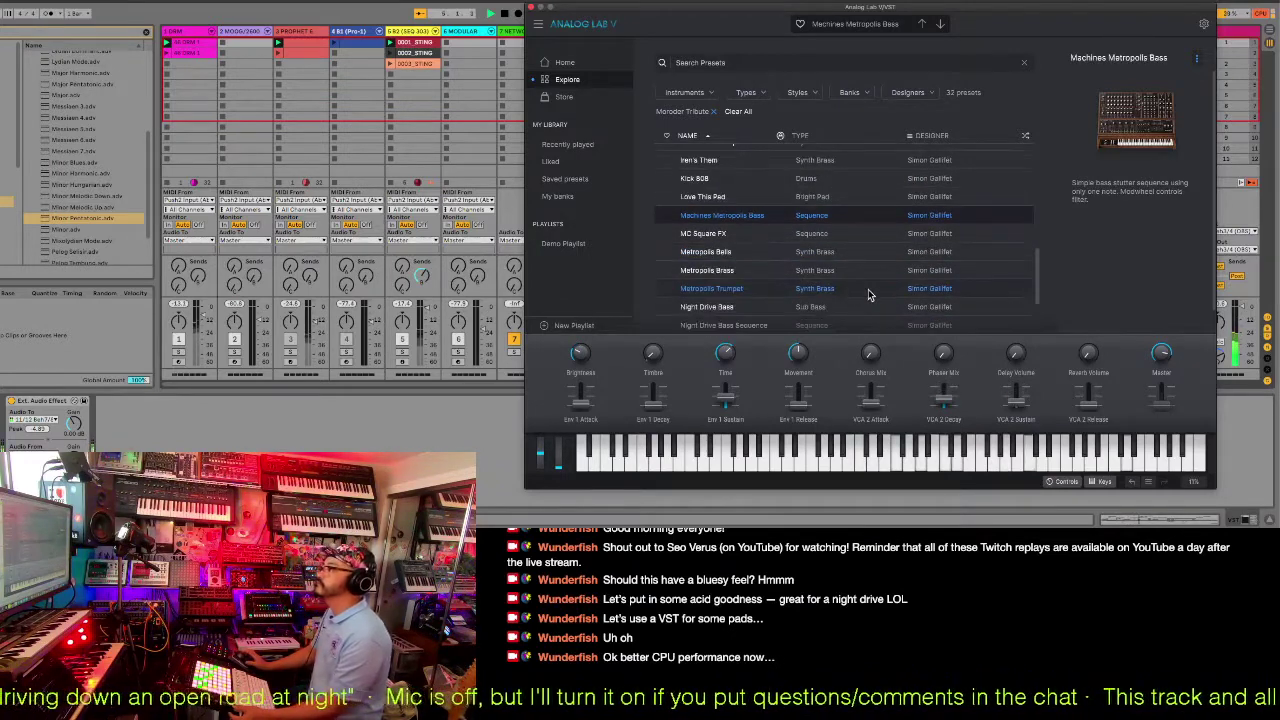
pyautogui.click(874, 237)
pyautogui.scroll(-3, 882, 252)
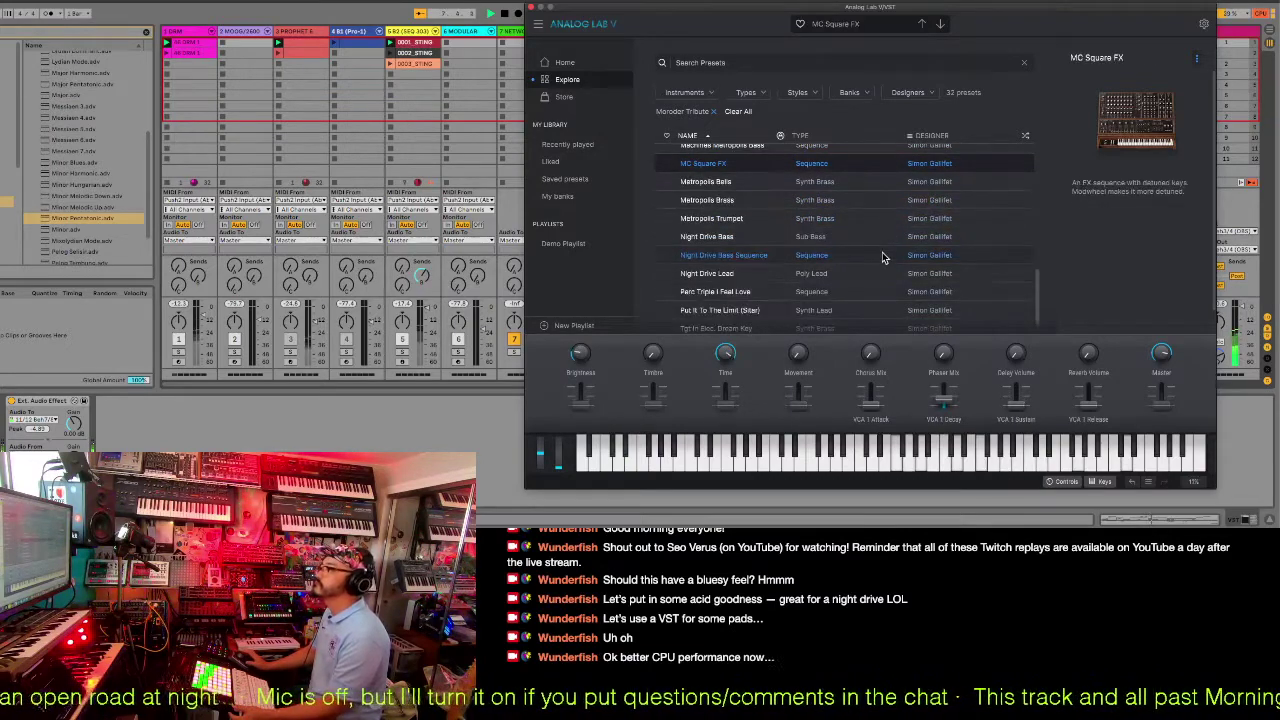
pyautogui.click(882, 252)
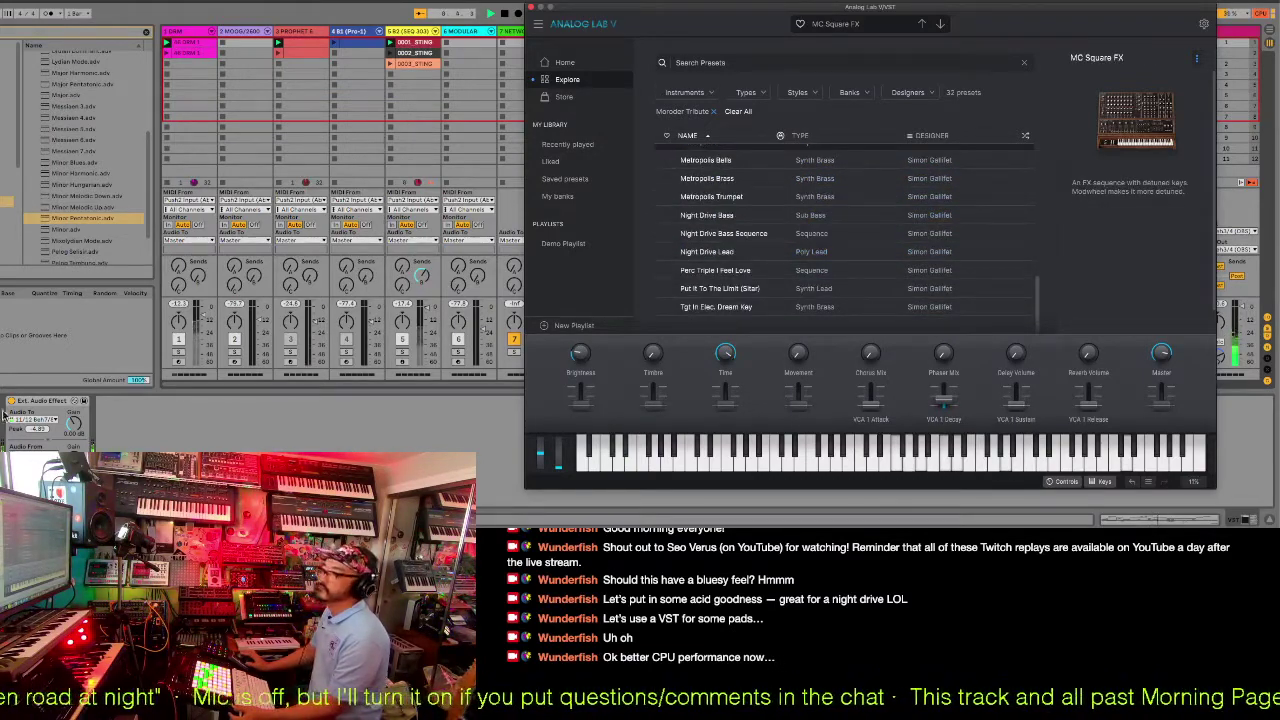
# Replace the Analog Lab V instrument on the VST track with the Pigments plug-in.
pyautogui.click(110, 220)
pyautogui.scroll(-10, 110, 220)
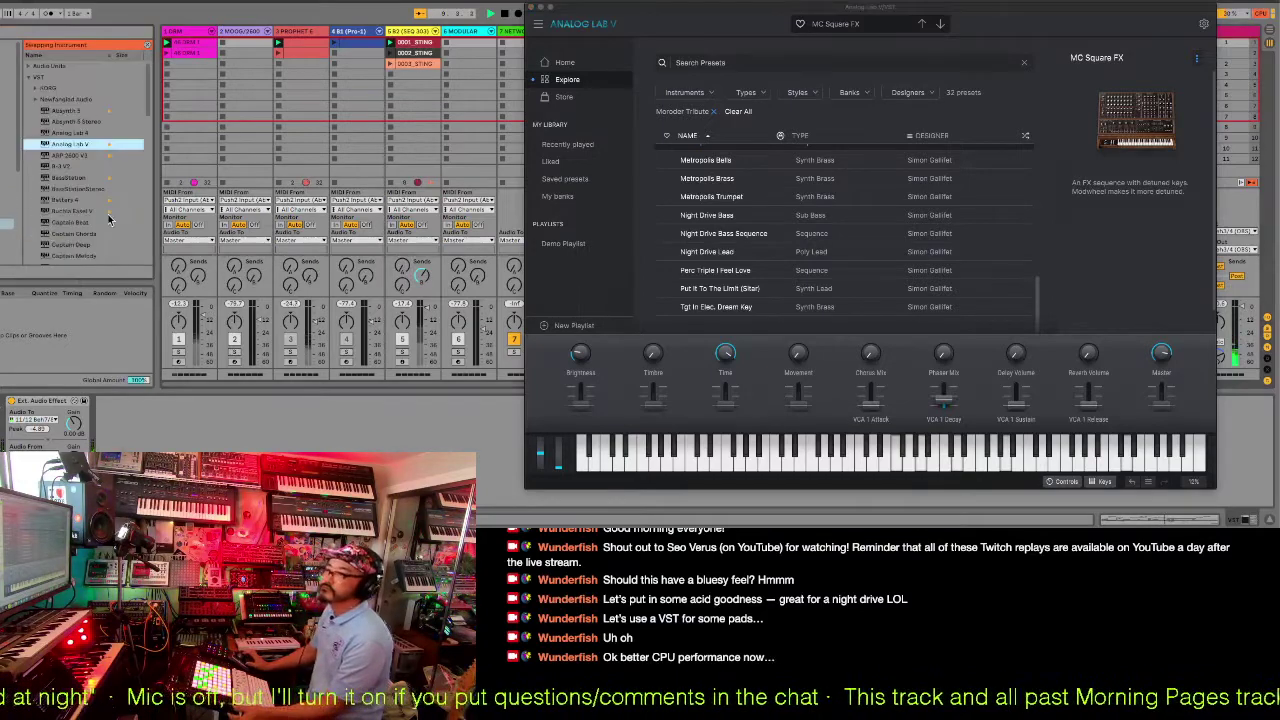
pyautogui.scroll(-5, 100, 218)
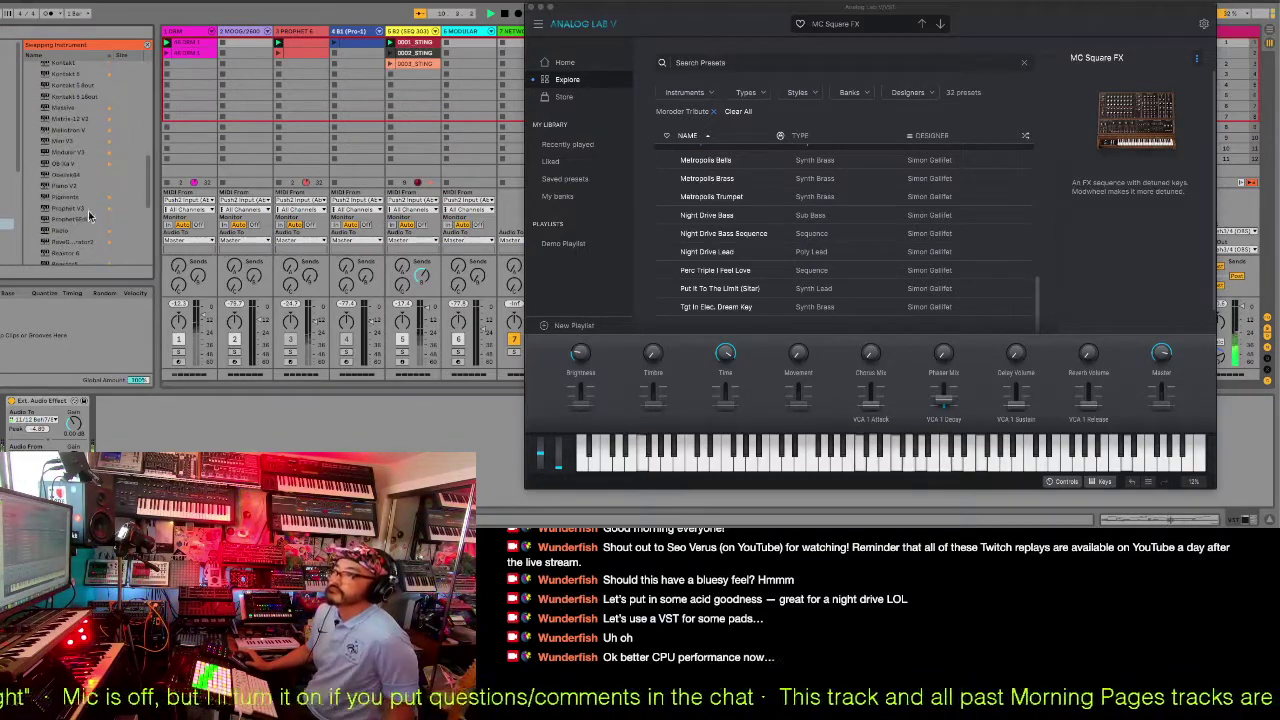
pyautogui.click(73, 197)
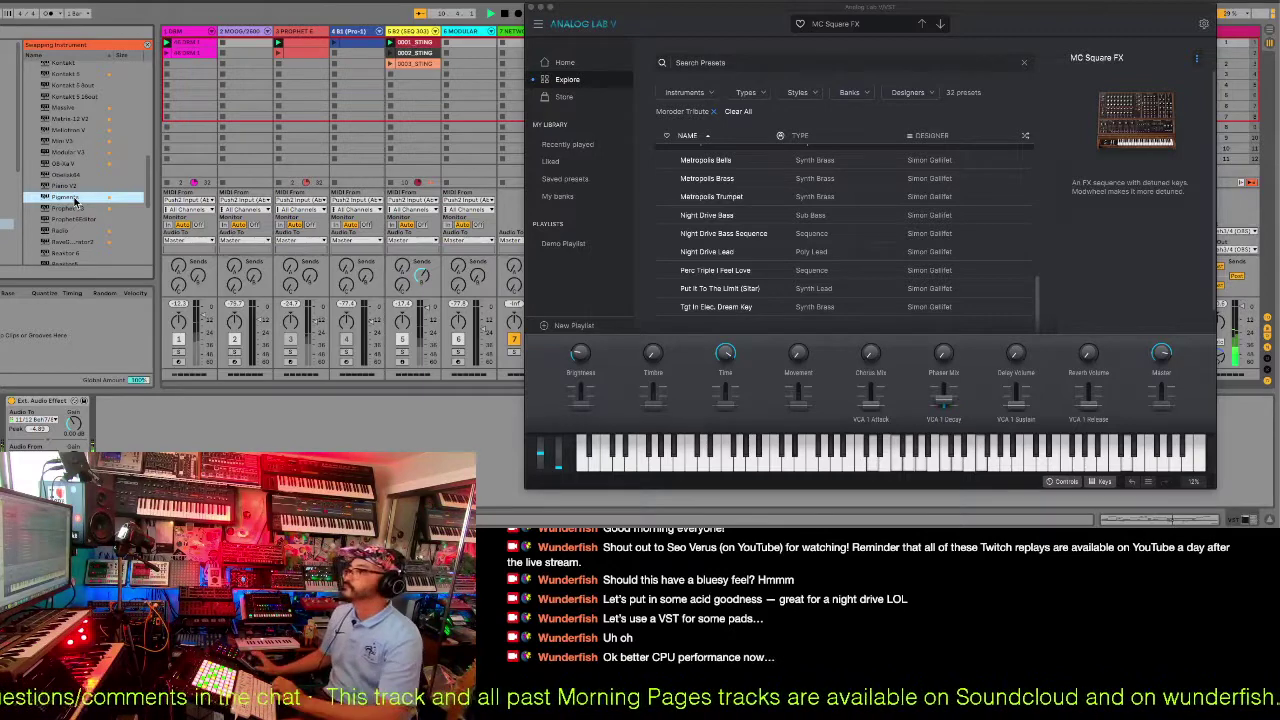
pyautogui.doubleClick(113, 203)
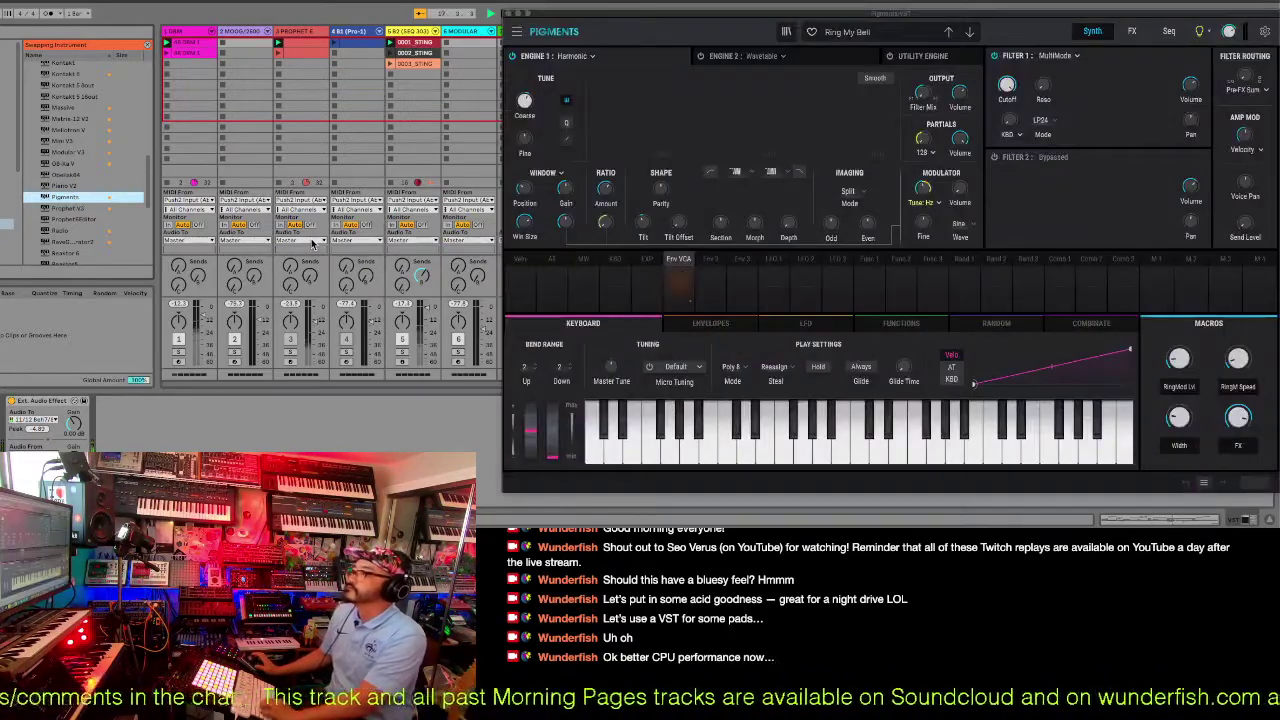
# Load the Iron Sequence preset from the Sequence type in Pigments and move the plug-in window off the VST track.
pyautogui.click(868, 37)
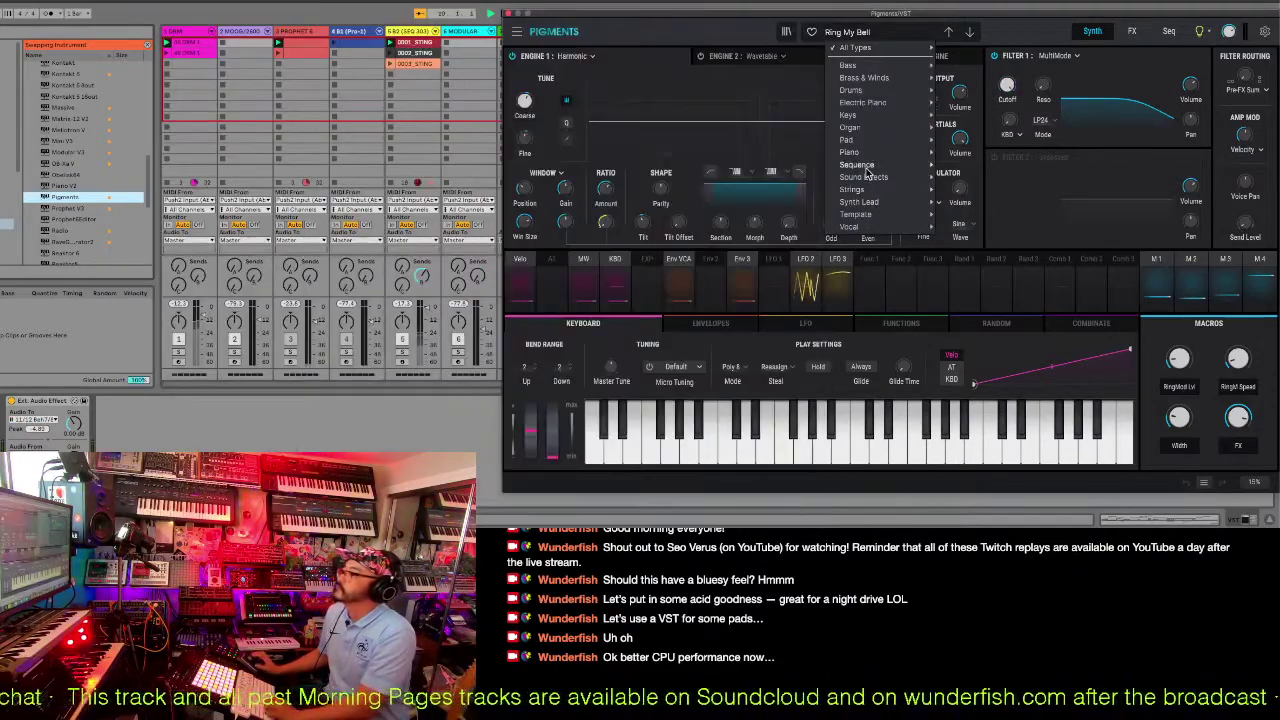
pyautogui.moveTo(866, 166)
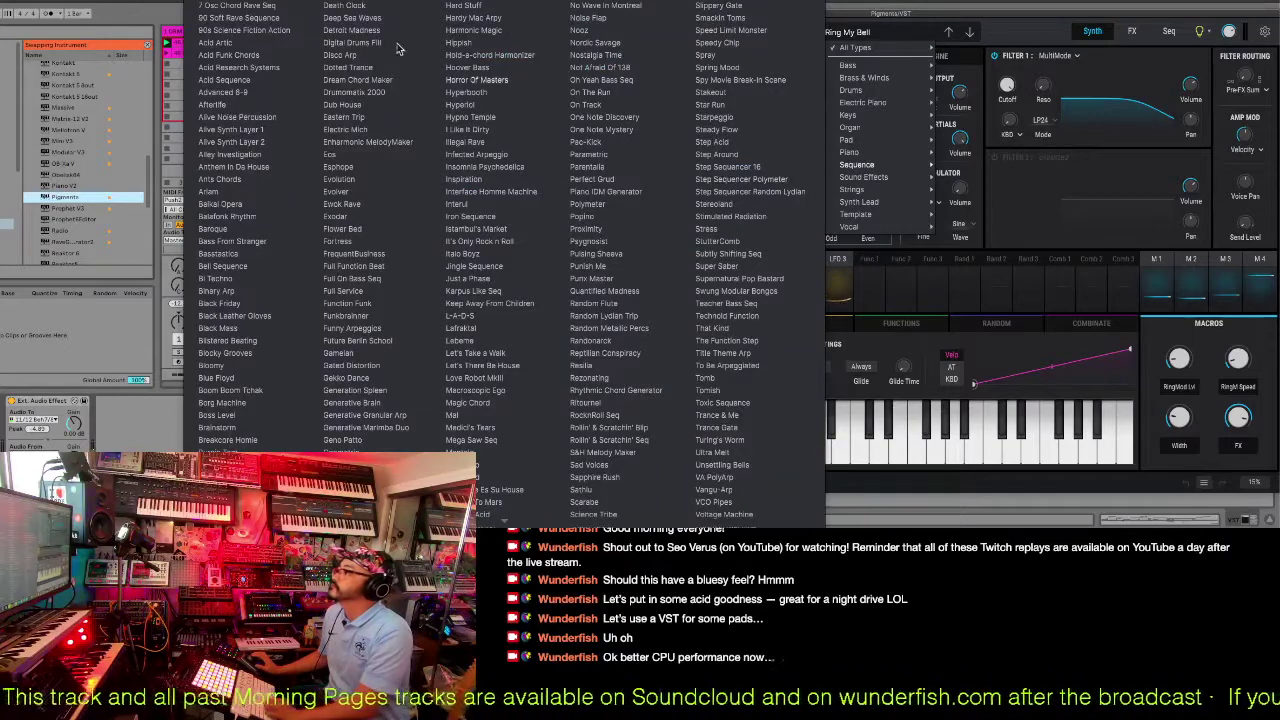
pyautogui.click(470, 216)
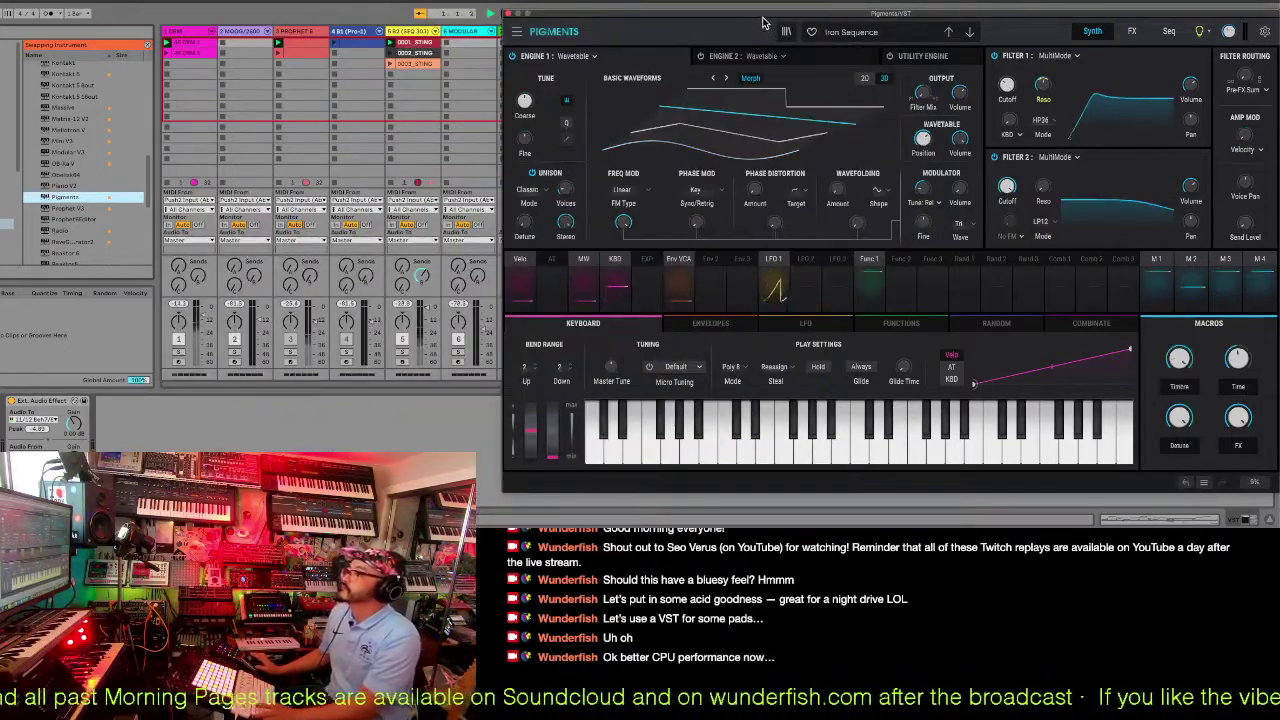
pyautogui.moveTo(762, 24); pyautogui.dragTo(970, 213)
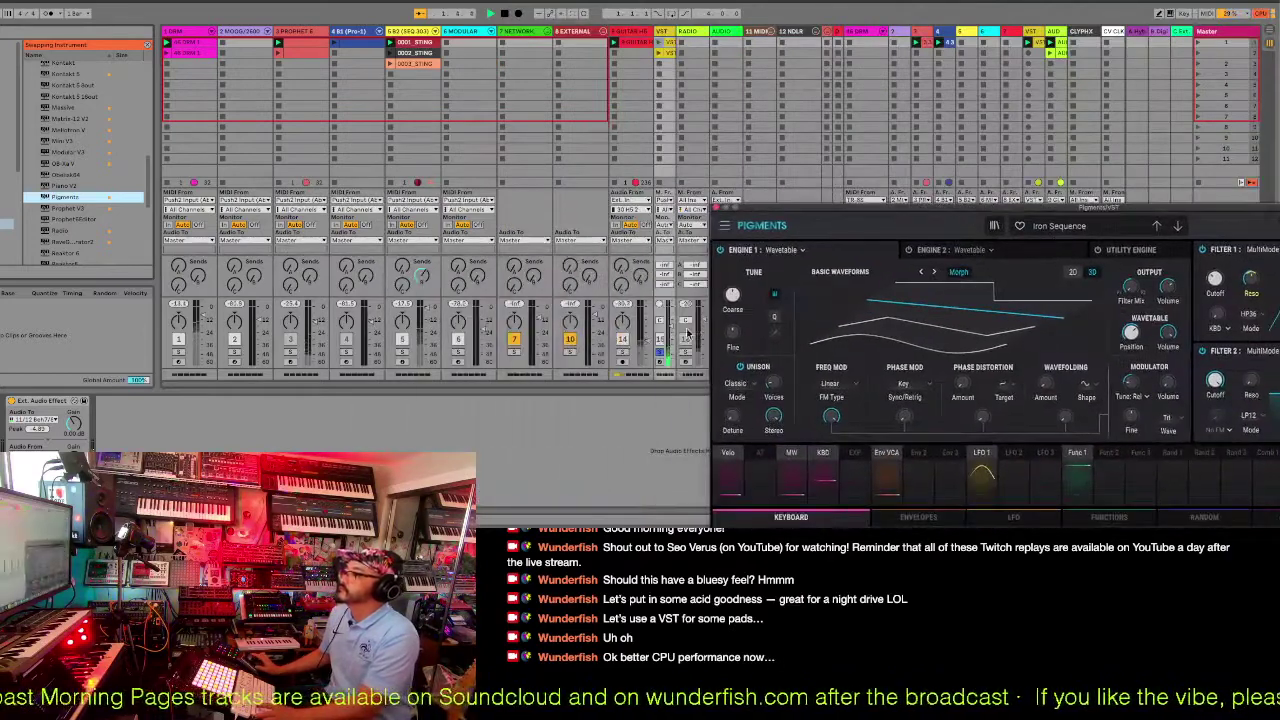
# Advance through the Pigments sequence presets past Istanbul's Market to It's Only Rock n Roll.
pyautogui.click(1176, 227)
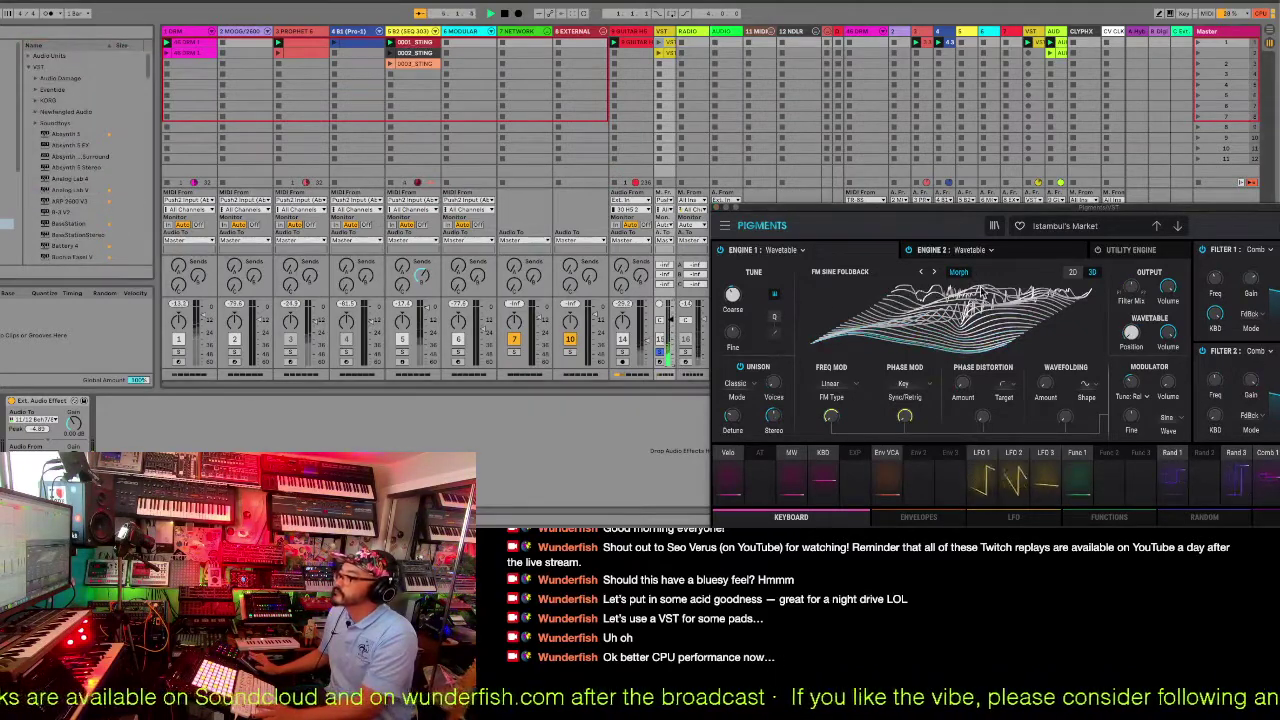
pyautogui.click(1178, 228)
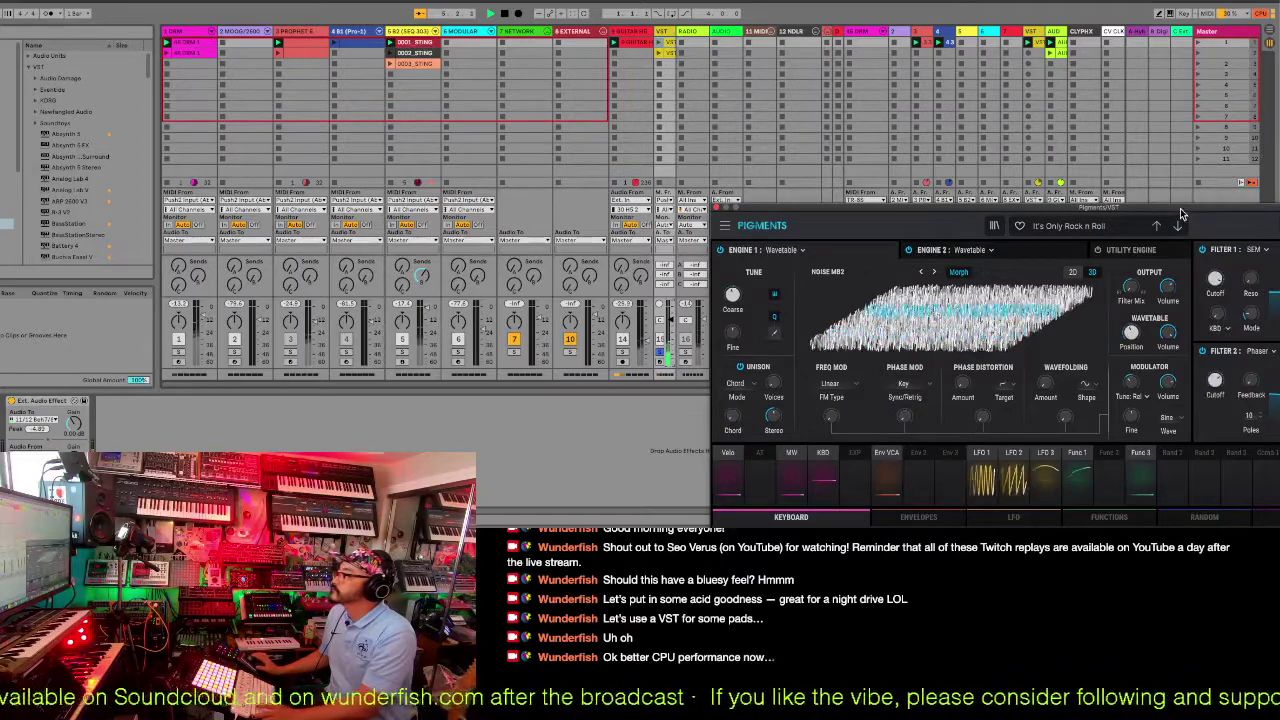
pyautogui.moveTo(1181, 214); pyautogui.dragTo(1172, 215)
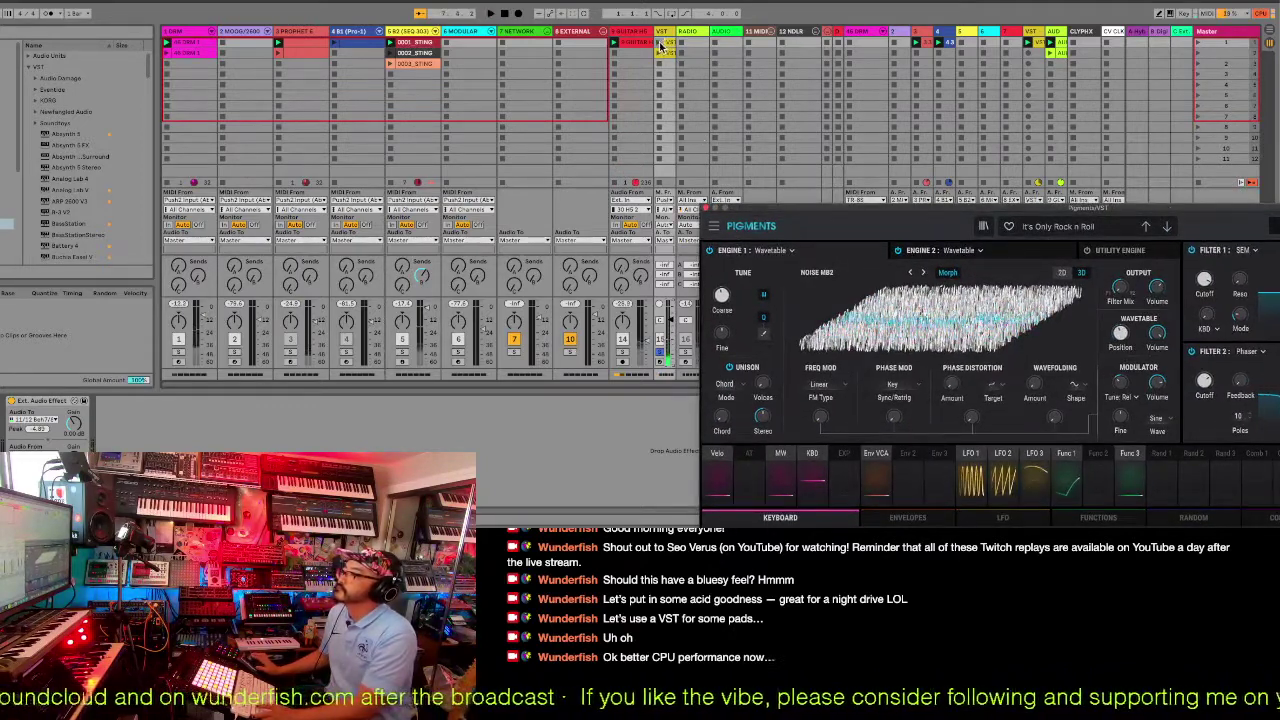
# Open the VST track's first clip in the note editor and start playback.
pyautogui.click(665, 47)
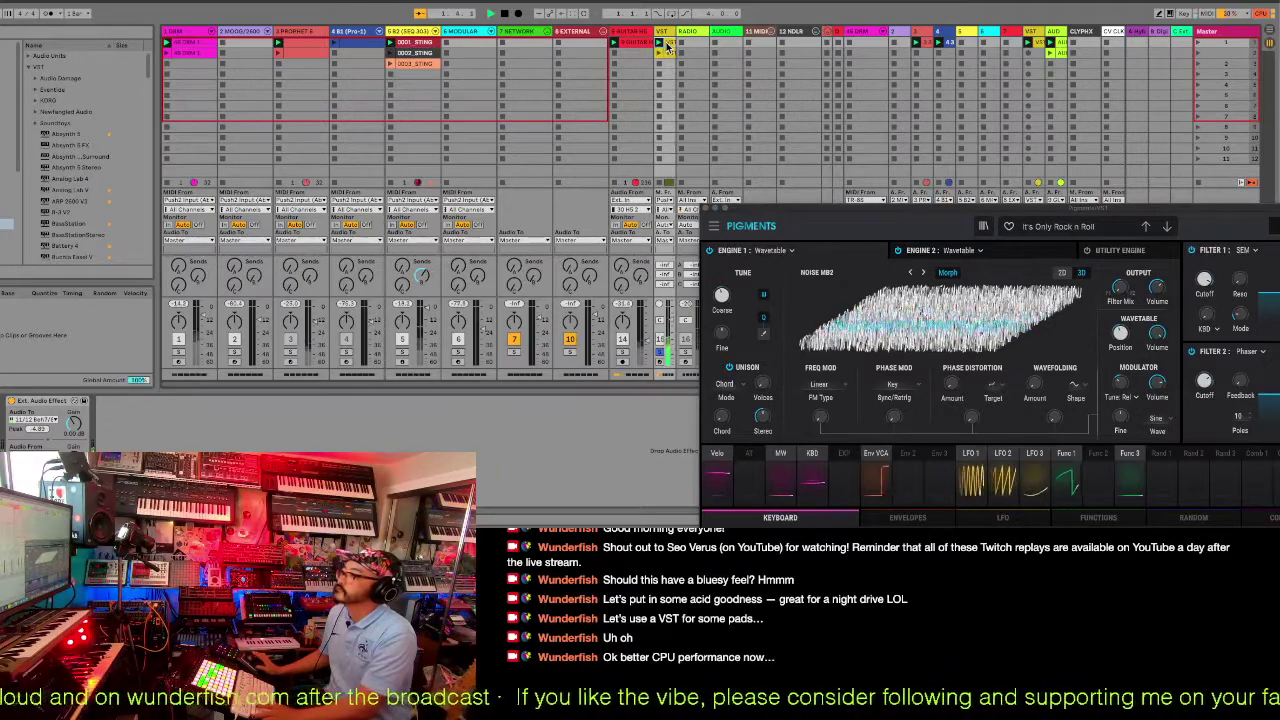
pyautogui.doubleClick(665, 47)
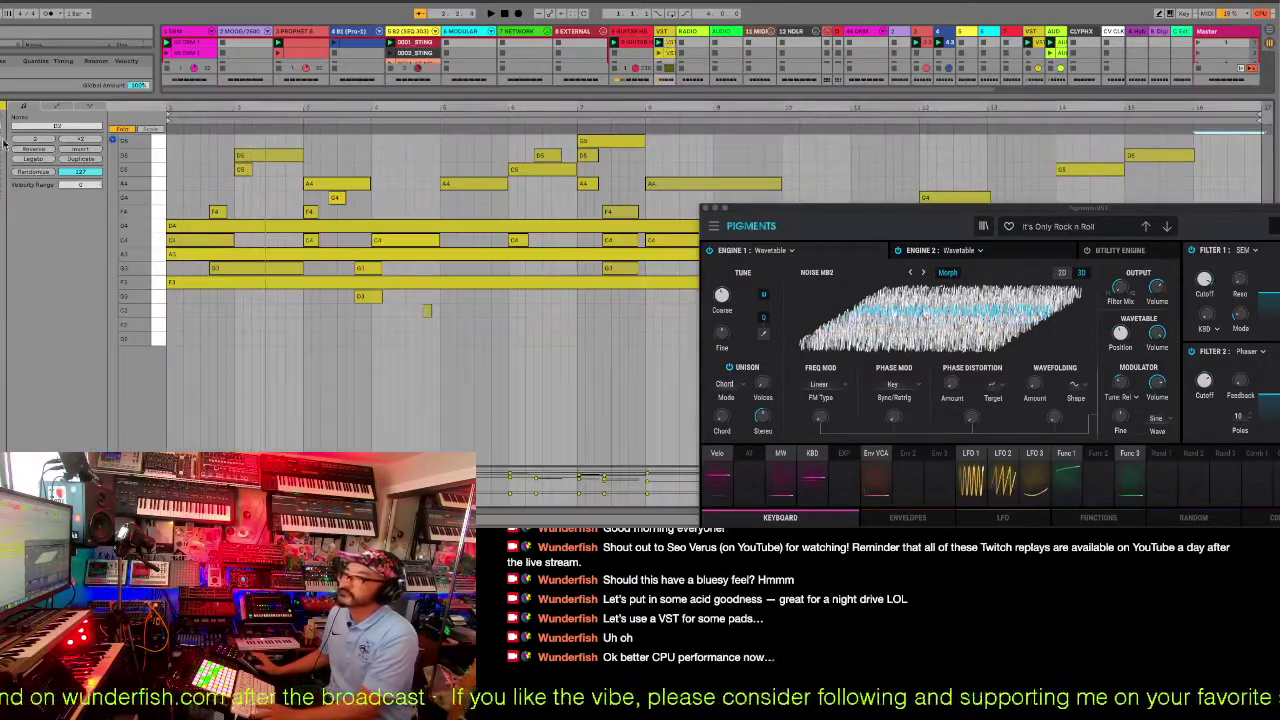
pyautogui.press('space')
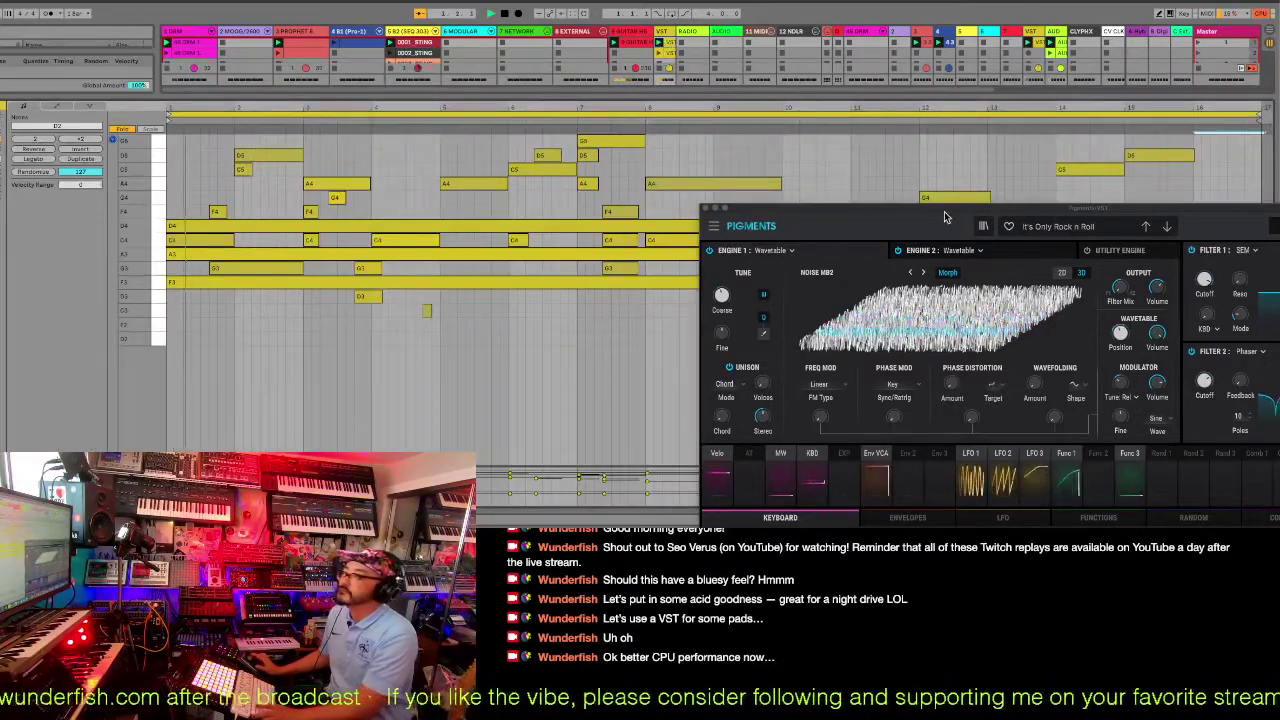
# Audition neighbouring sequence presets backward and forward, including Istanbul's Market, ending on Italo Boyz, and reposition the Pigments window.
pyautogui.click(1148, 228)
pyautogui.click(1148, 228)
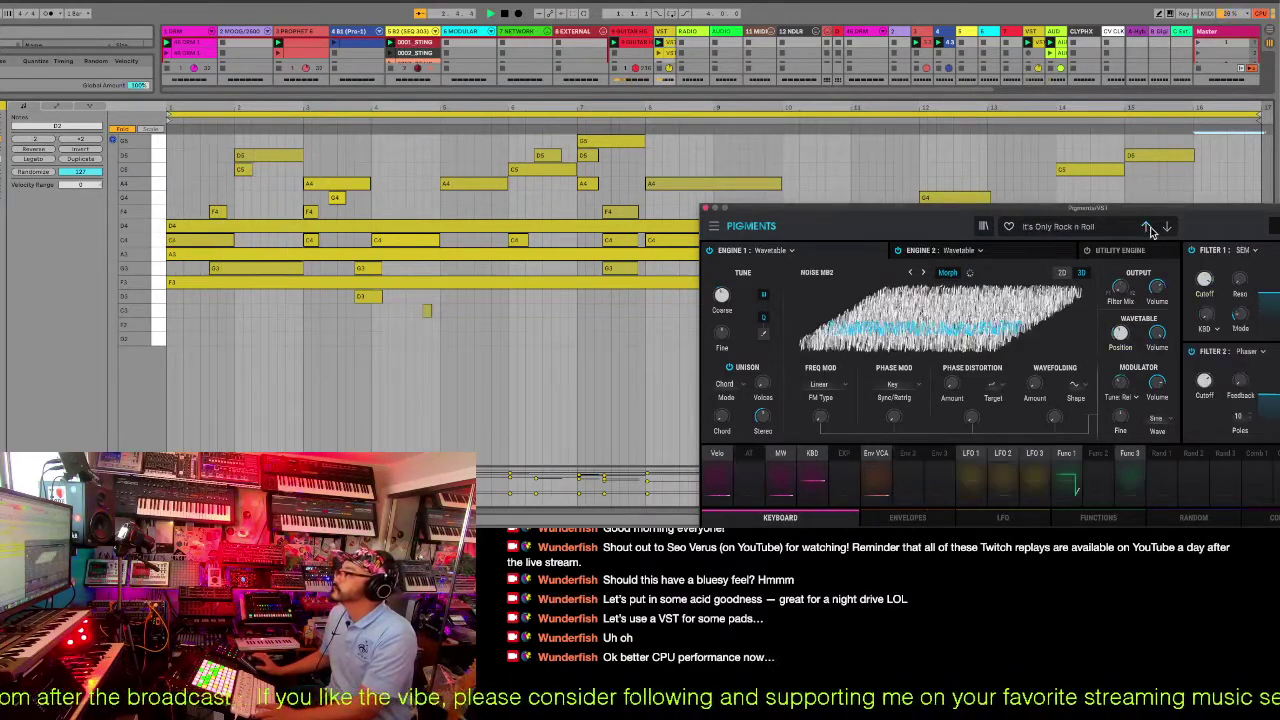
pyautogui.click(1148, 228)
pyautogui.moveTo(1146, 217); pyautogui.dragTo(889, 150)
pyautogui.click(906, 160)
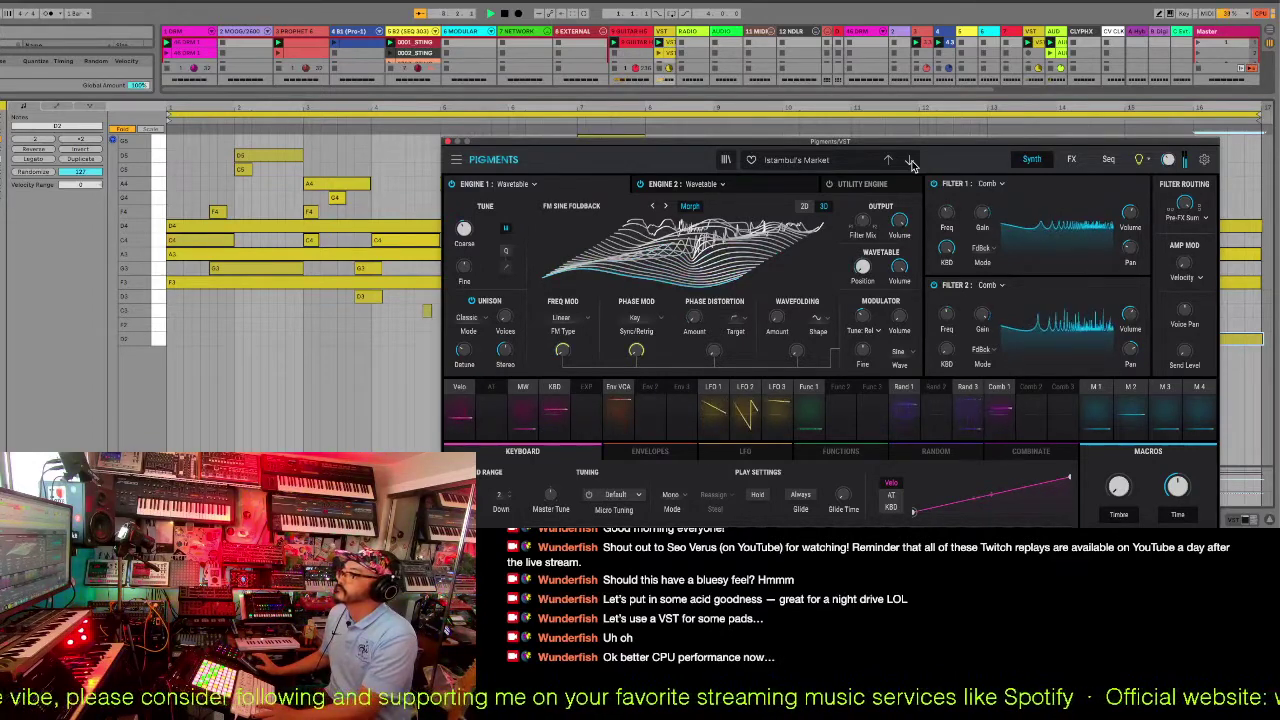
pyautogui.click(910, 161)
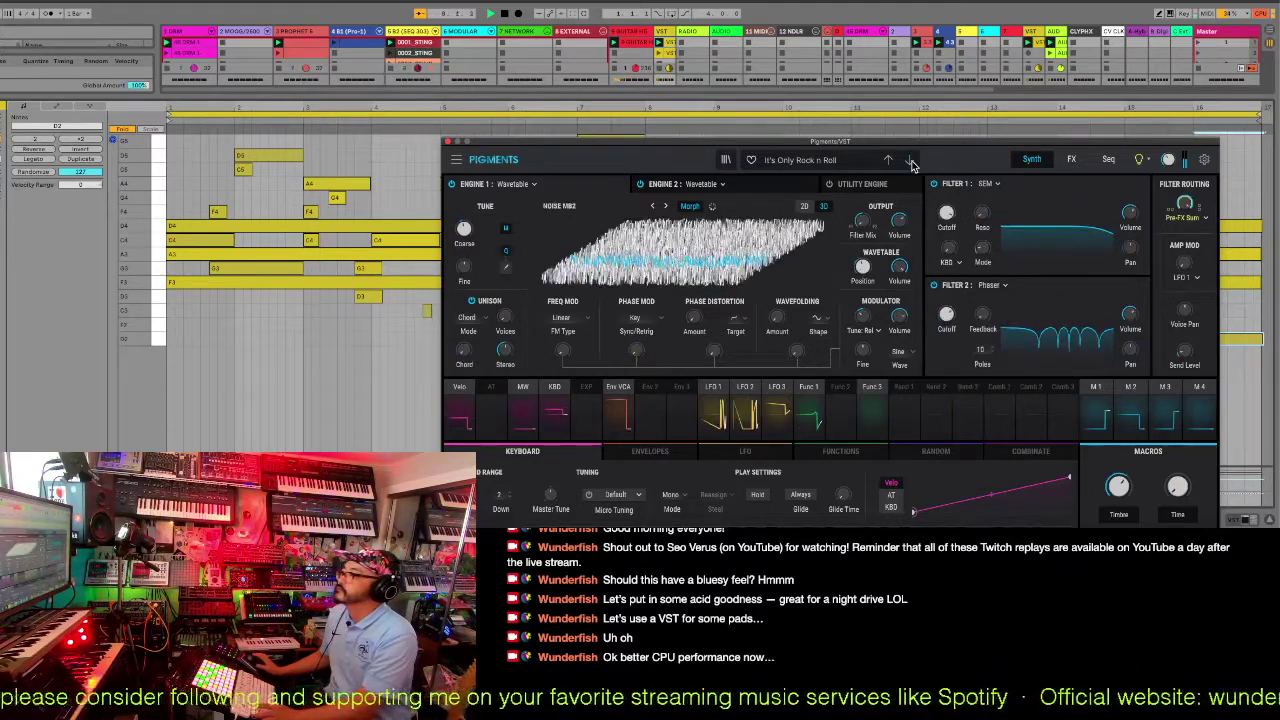
pyautogui.click(910, 161)
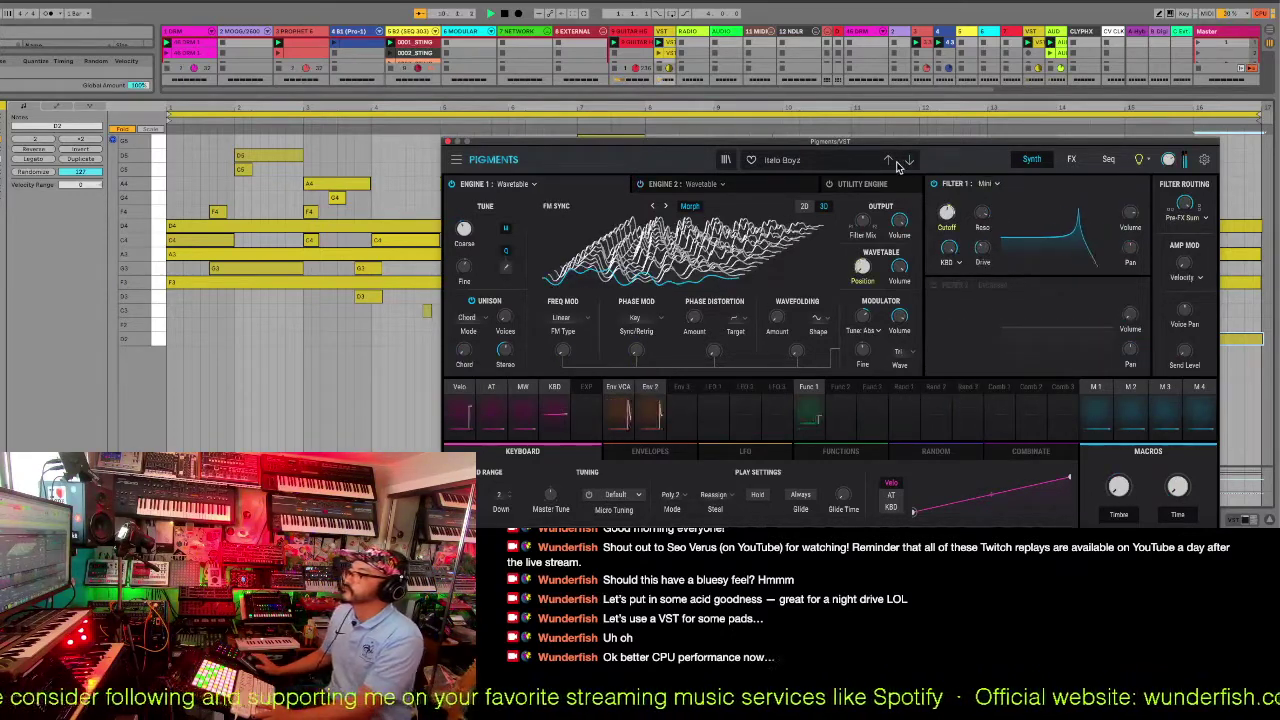
pyautogui.moveTo(855, 144); pyautogui.dragTo(887, 217)
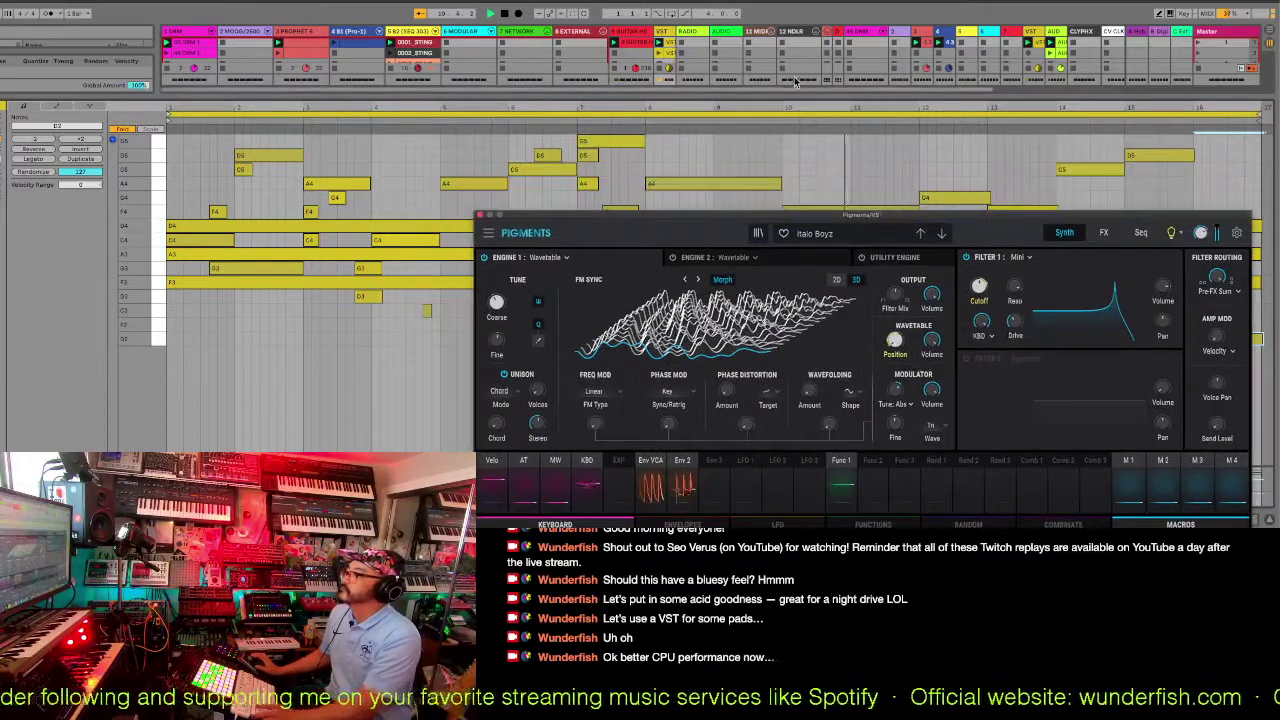
# Advance past Jingle Sequence to the Just a Phase preset in Pigments with the clip playing.
pyautogui.click(940, 235)
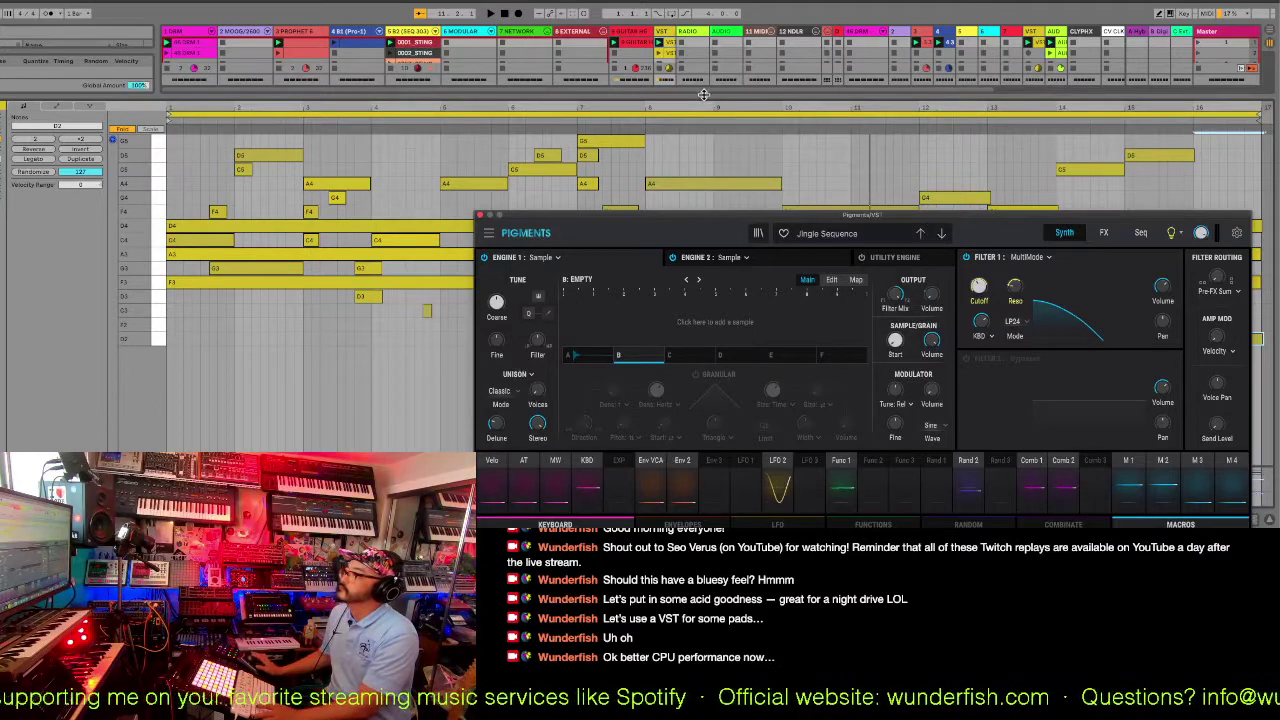
pyautogui.press('space')
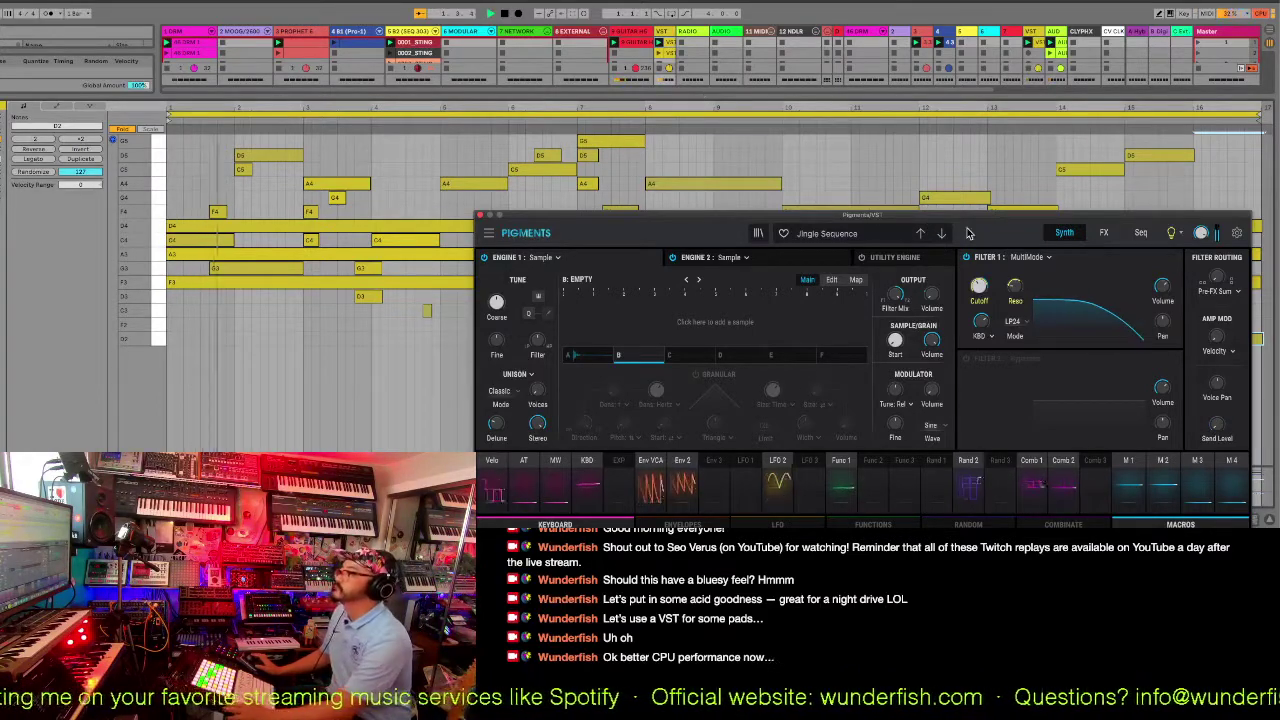
pyautogui.click(941, 234)
pyautogui.click(860, 243)
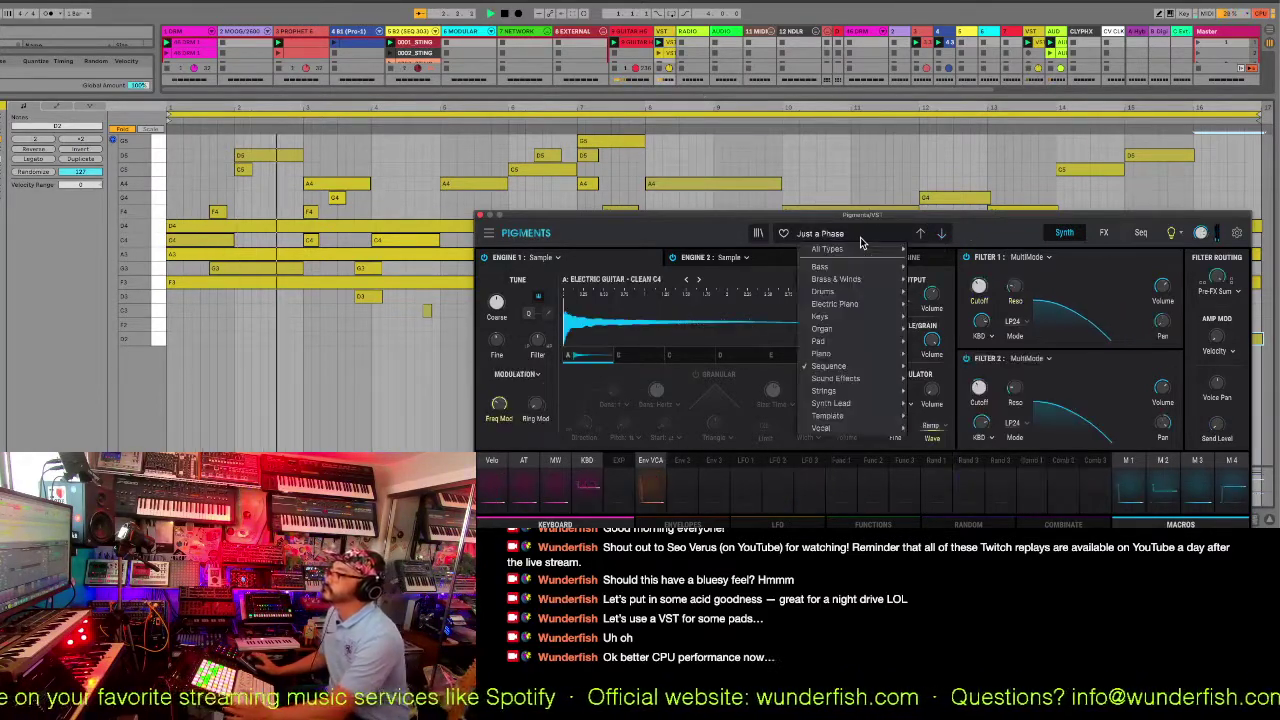
pyautogui.moveTo(840, 367)
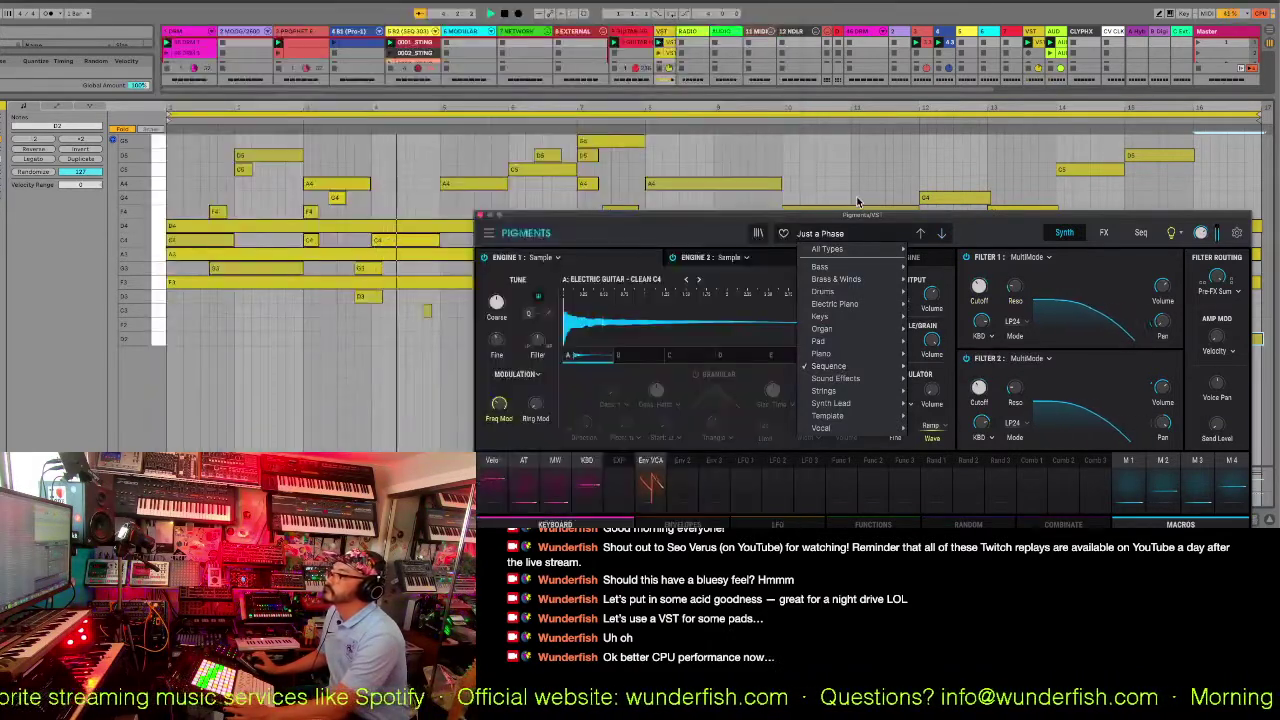
pyautogui.click(798, 96)
# Shrink the note editor to bring up the track mixer faders and move the Pigments window below them.
pyautogui.moveTo(798, 96); pyautogui.dragTo(798, 126)
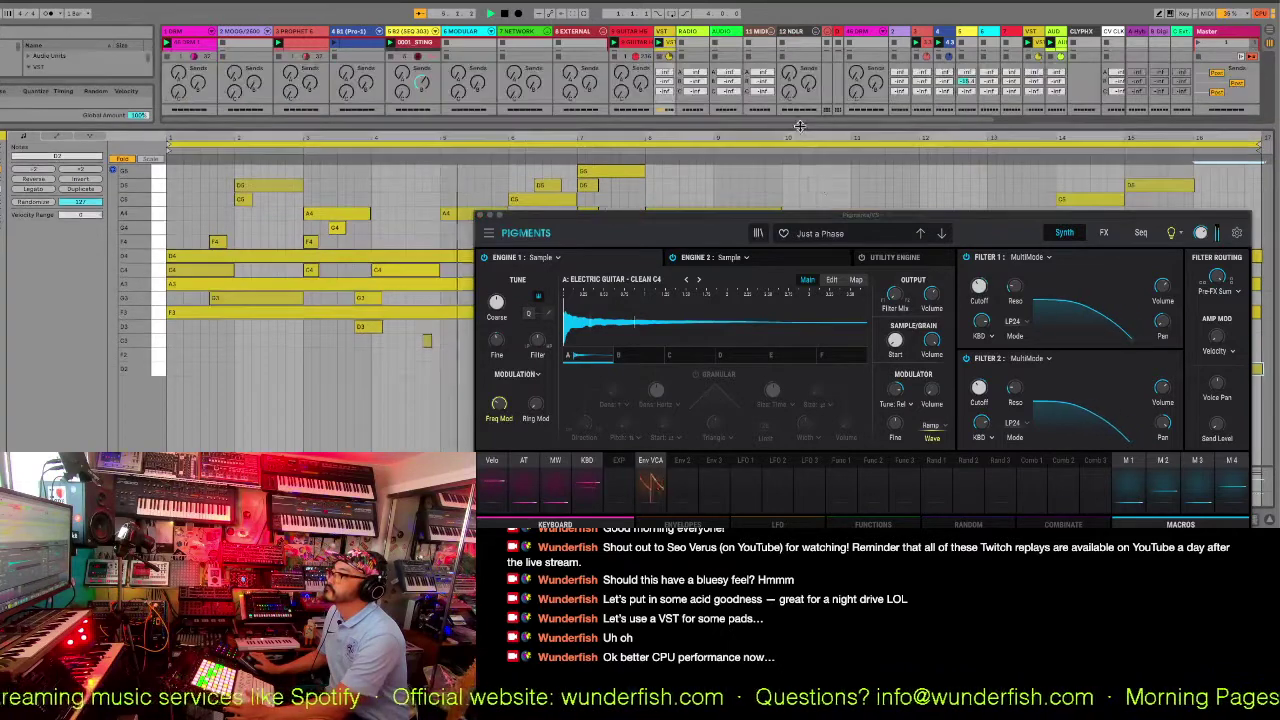
pyautogui.moveTo(820, 221); pyautogui.dragTo(646, 53)
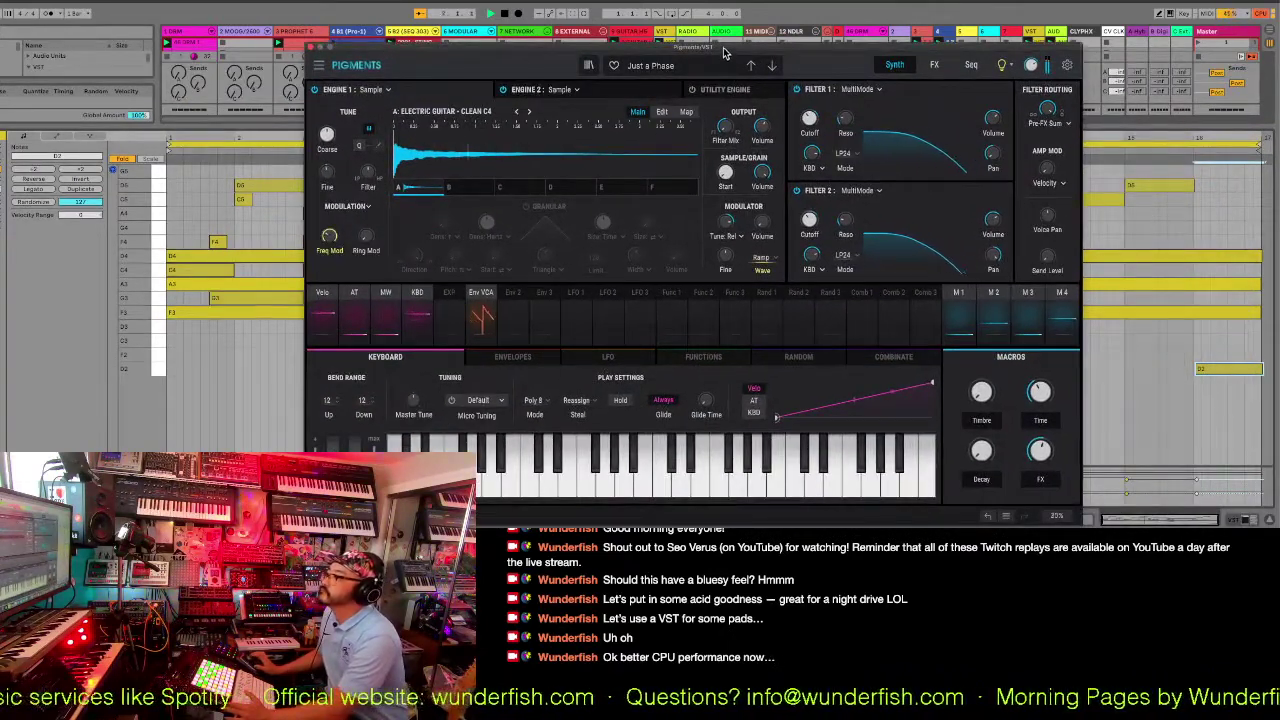
pyautogui.moveTo(729, 50); pyautogui.dragTo(720, 222)
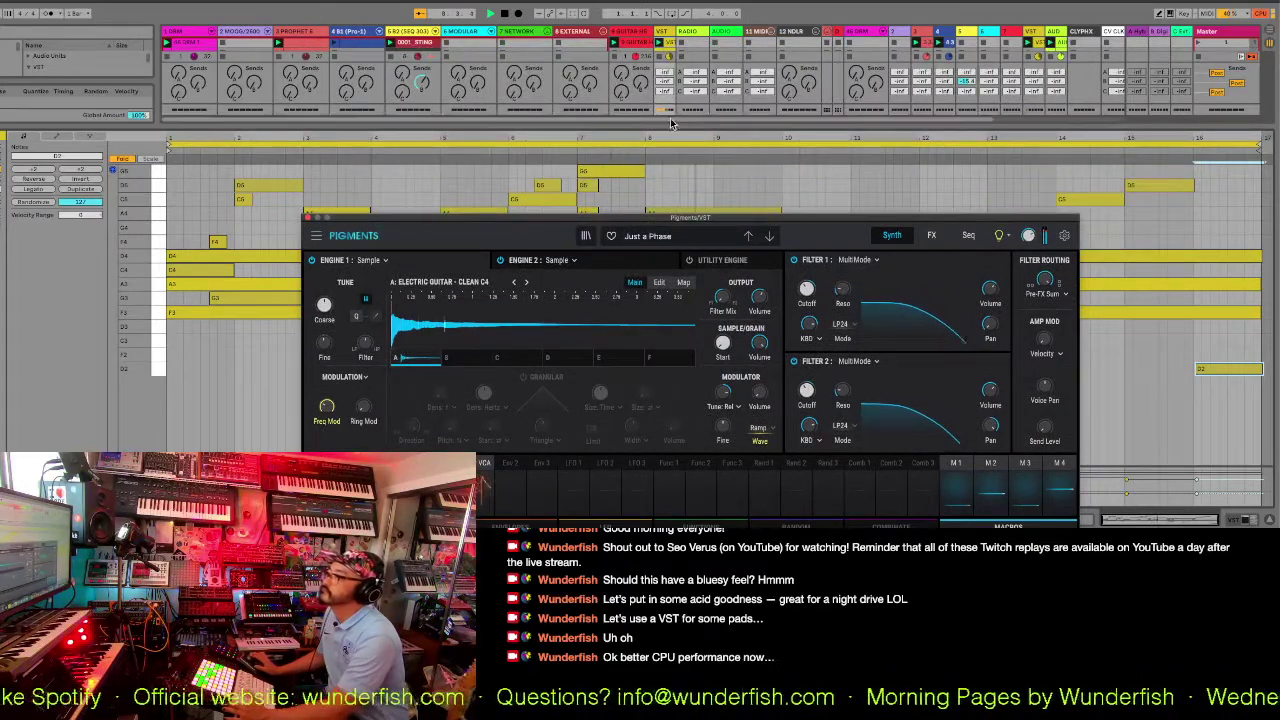
pyautogui.press('super+alt+m')
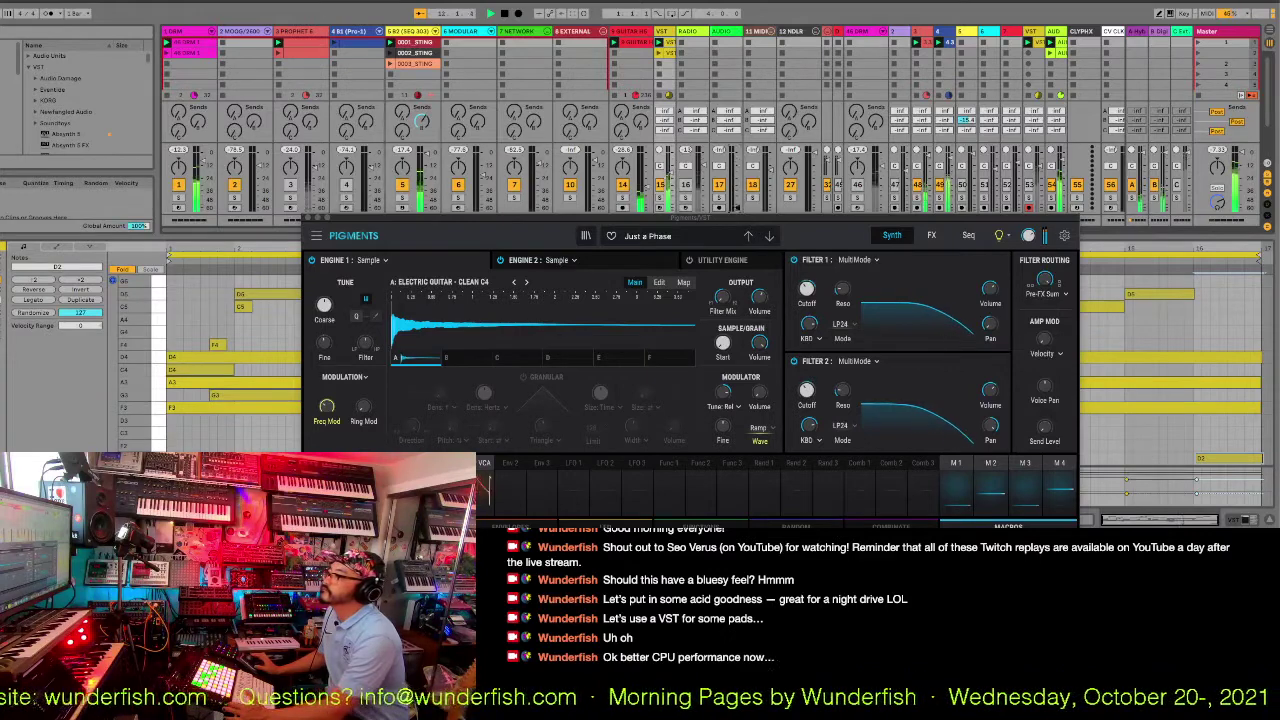
# Move the Pigments window up into full view and adjust the filter cutoffs of the Just a Phase preset.
pyautogui.click(484, 470)
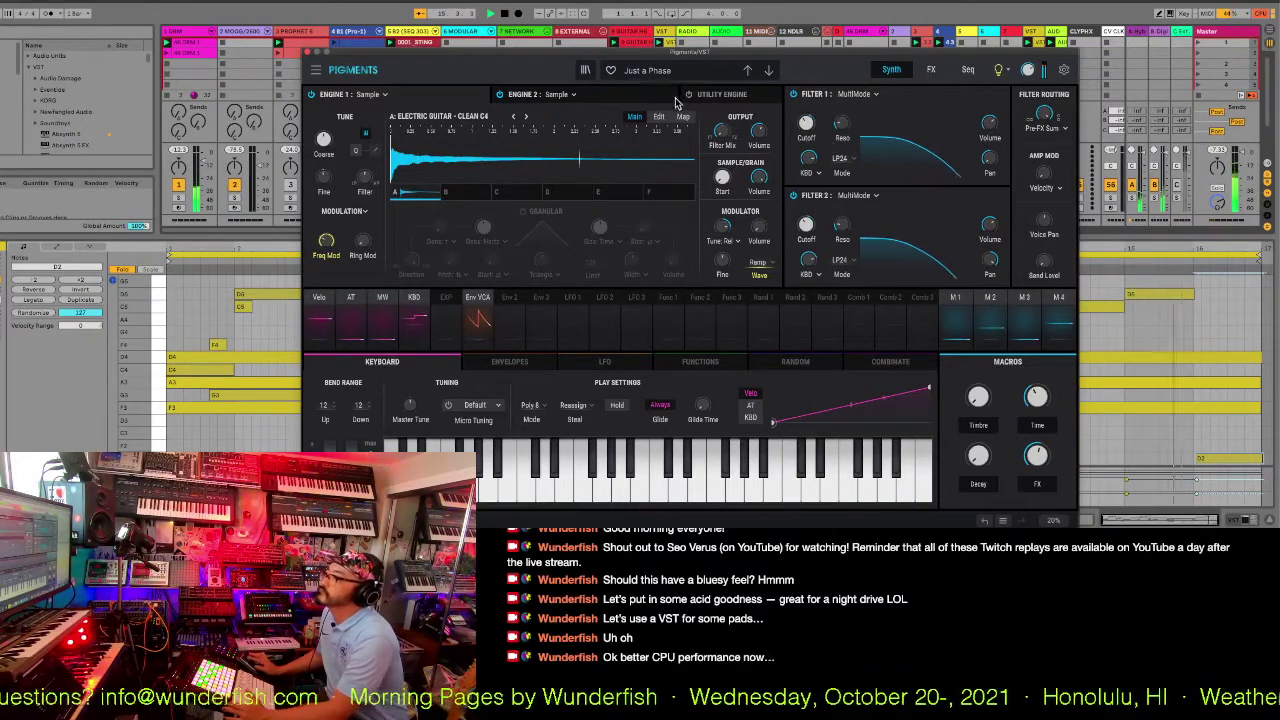
pyautogui.click(556, 94)
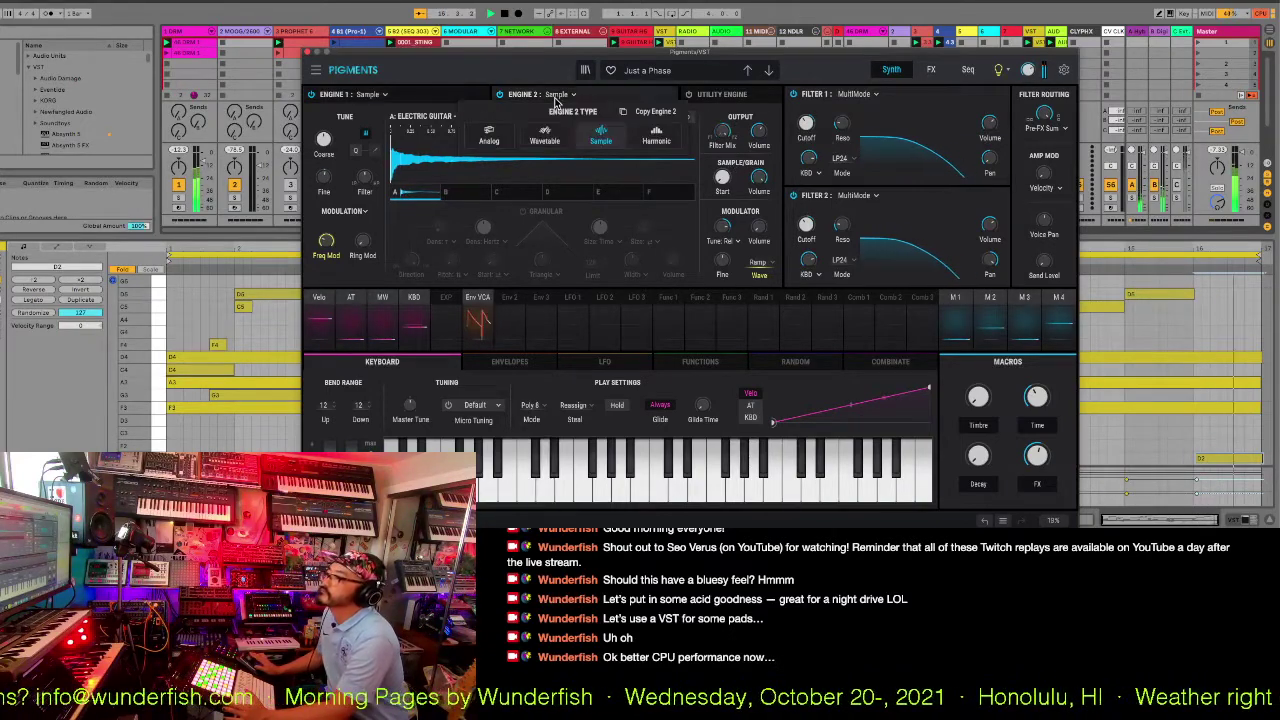
pyautogui.click(556, 97)
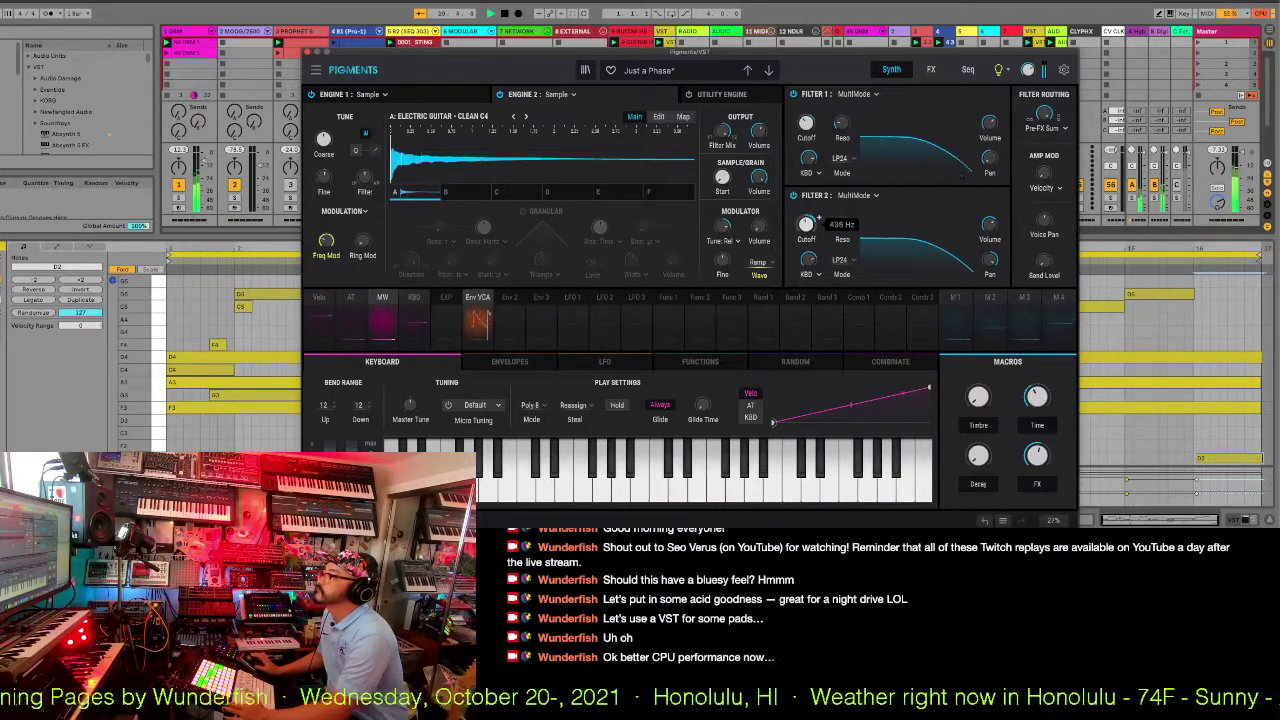
pyautogui.moveTo(811, 130)
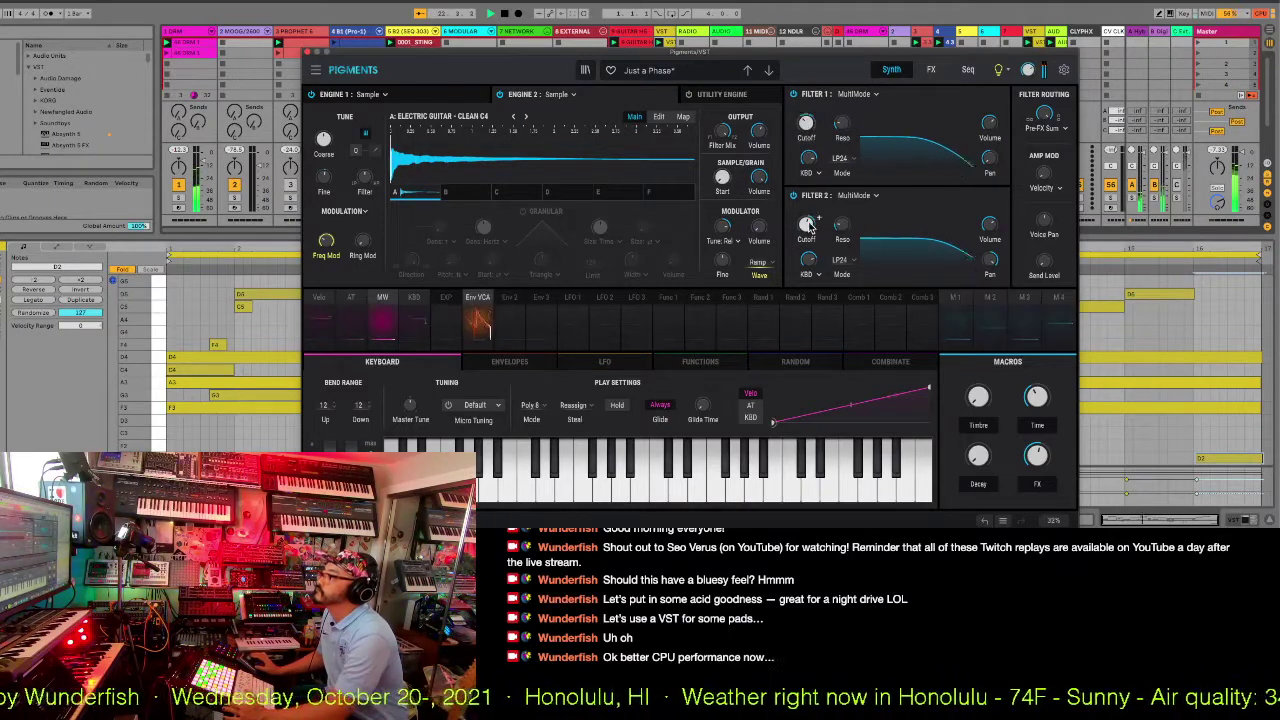
pyautogui.moveTo(820, 254)
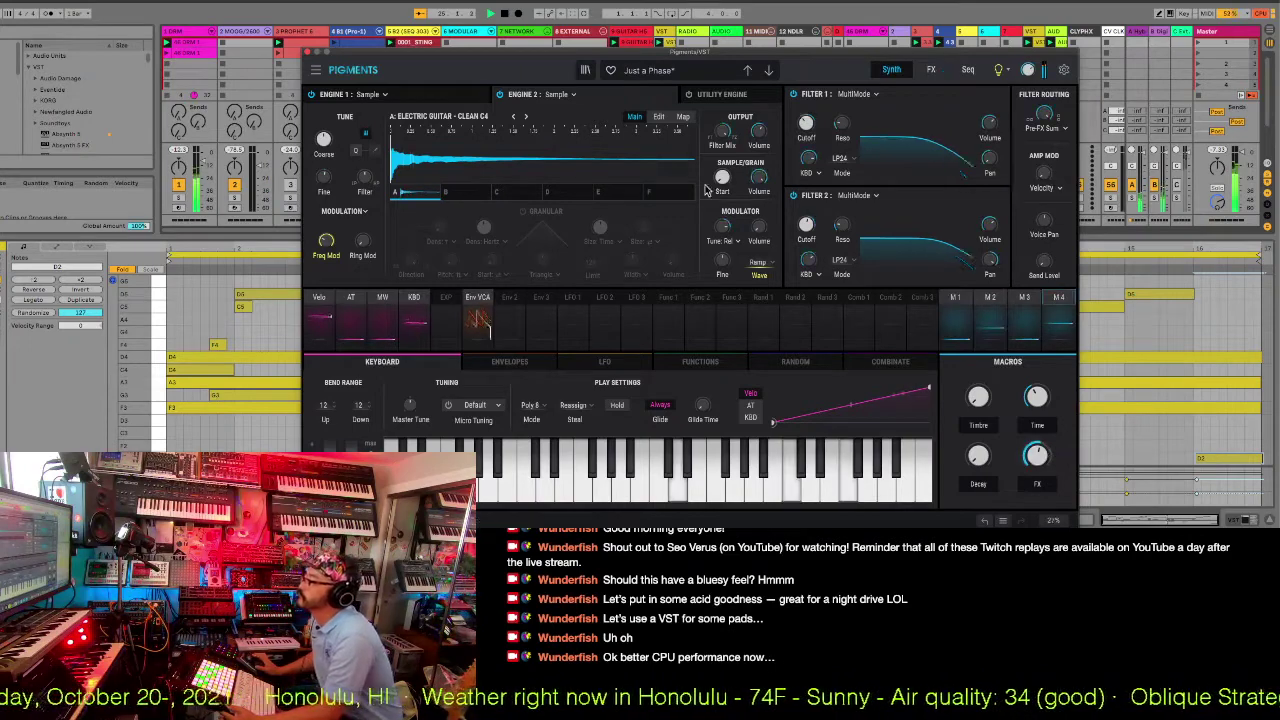
# Move Pigments away from the clip slots and record its sequence into the second slot of VST audio track 53.
pyautogui.moveTo(403, 58); pyautogui.dragTo(110, 195)
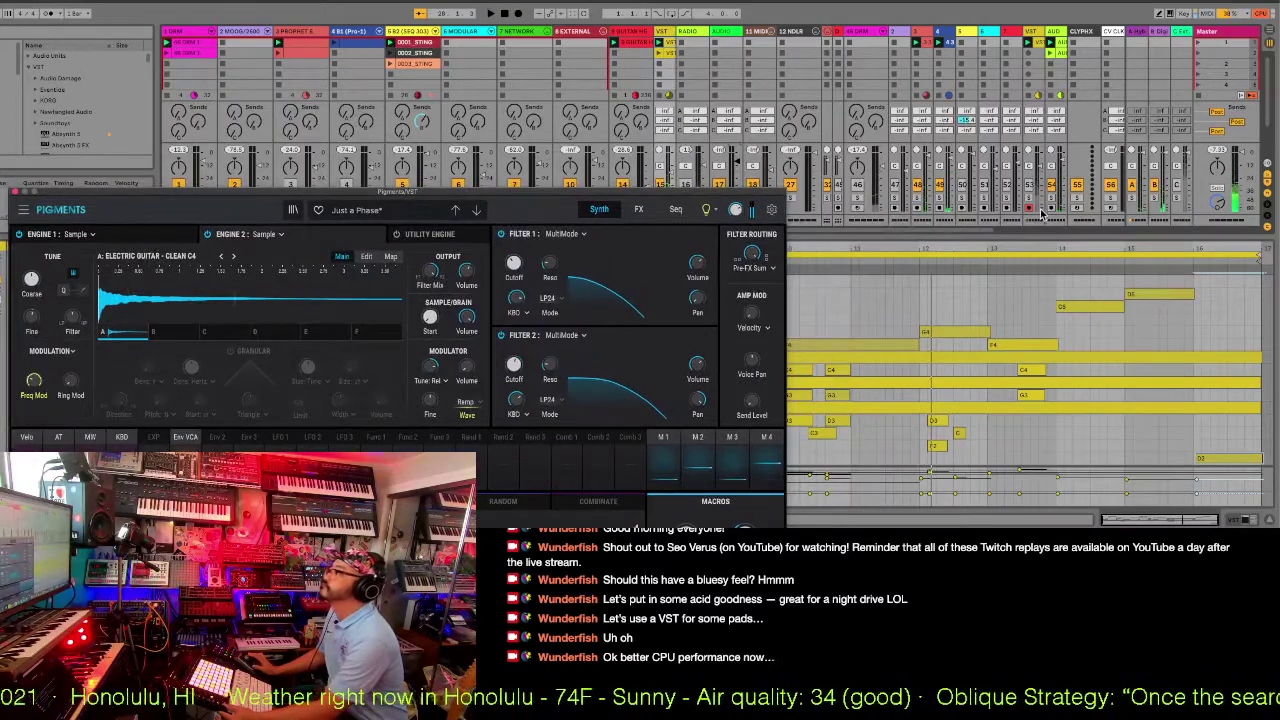
pyautogui.click(860, 80)
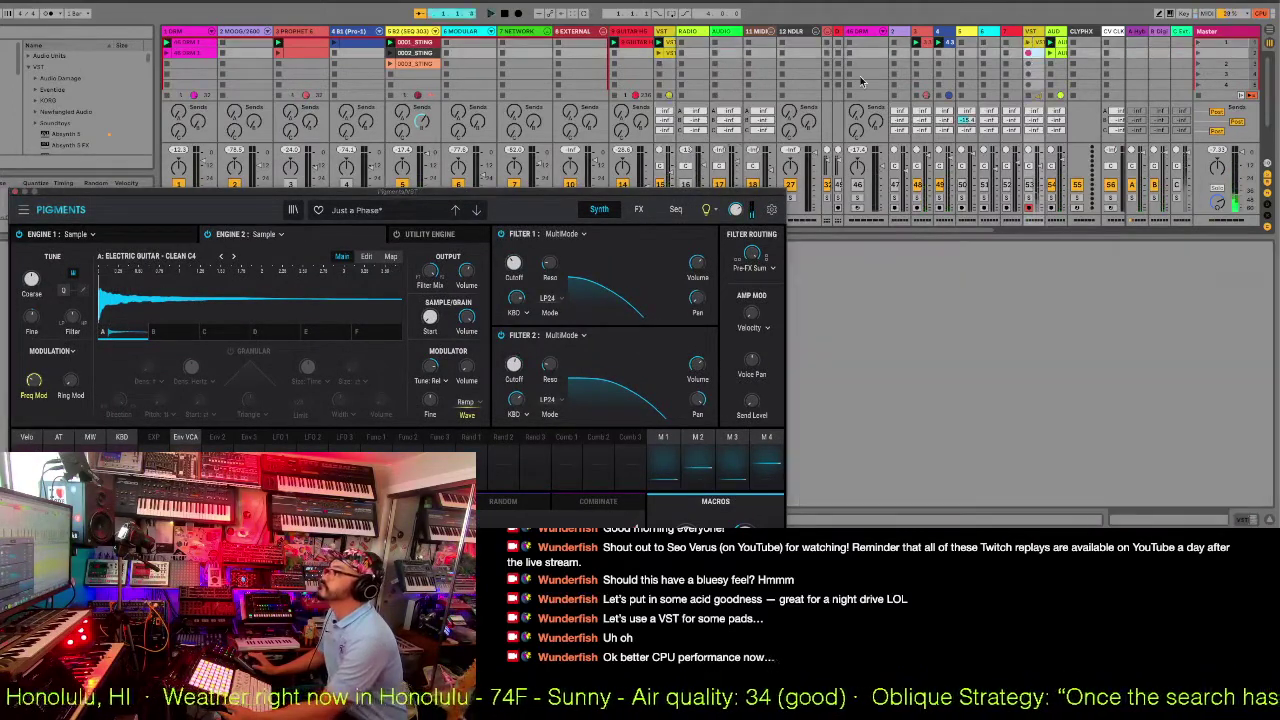
pyautogui.click(688, 55)
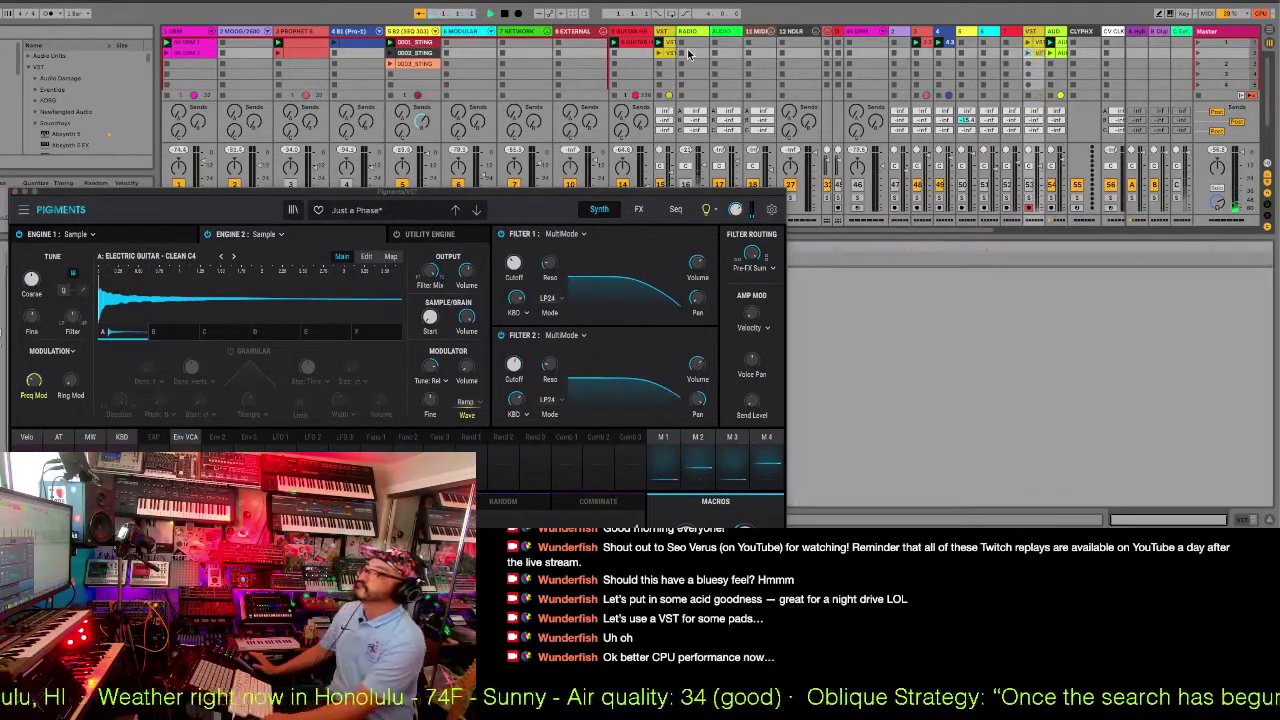
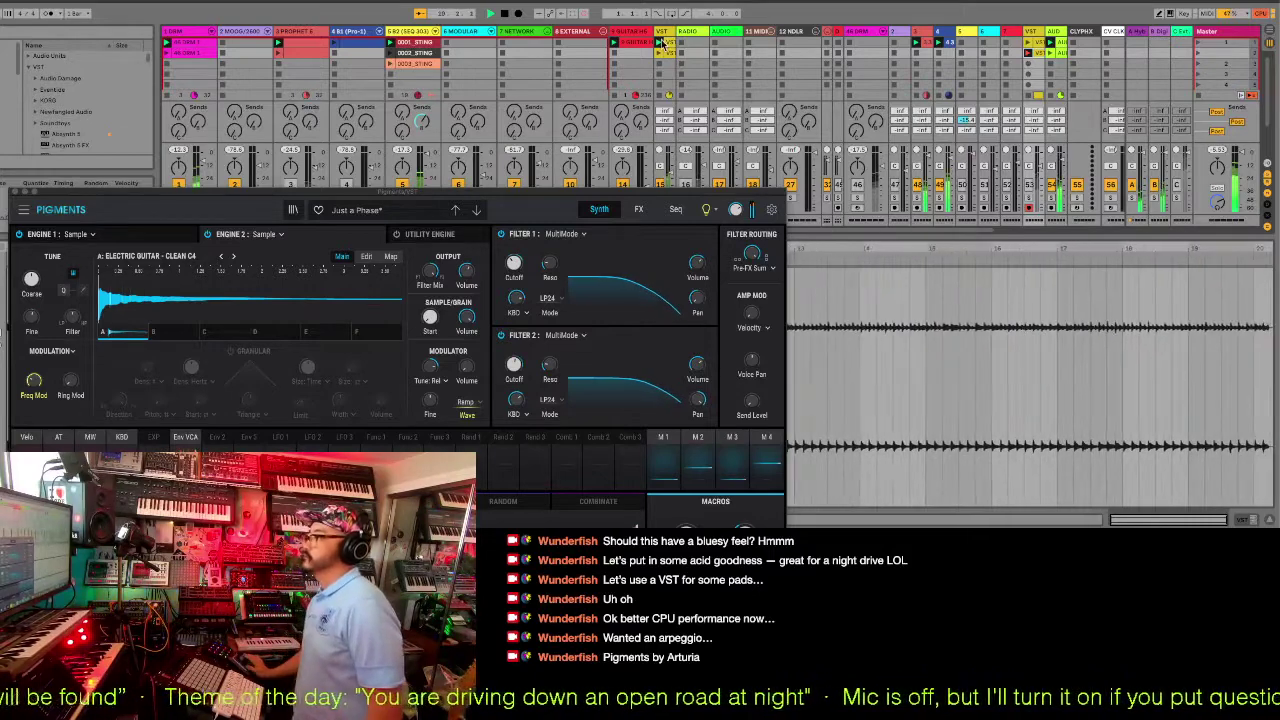
# Move the Pigments window lower and place a recorded VST audio clip from track 53 in the first slot of track 52.
pyautogui.click(666, 45)
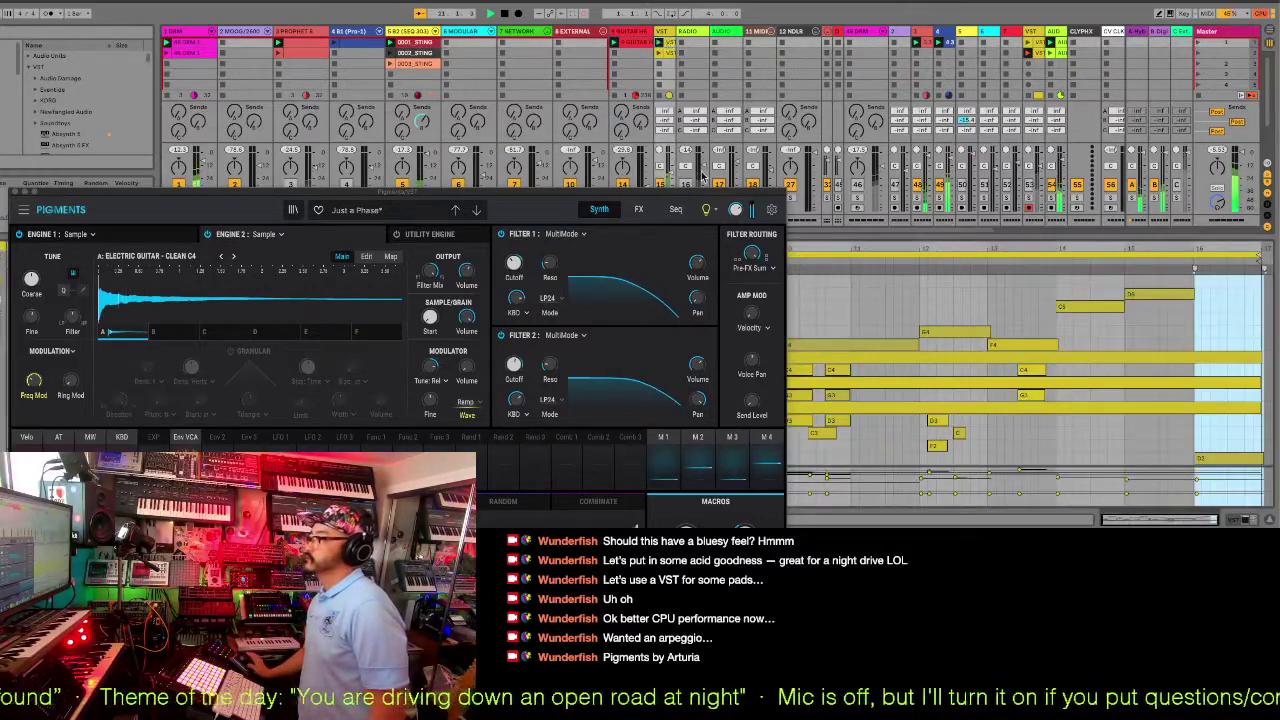
pyautogui.moveTo(719, 199); pyautogui.dragTo(665, 433)
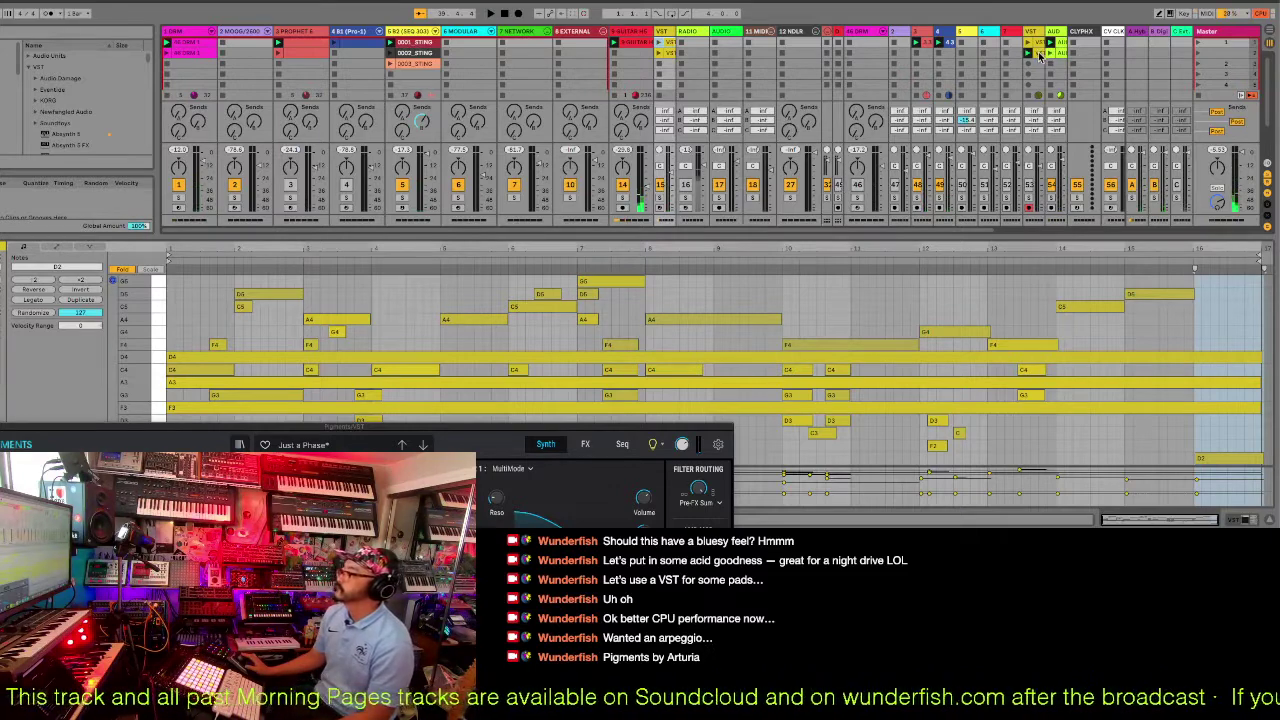
pyautogui.click(1040, 55)
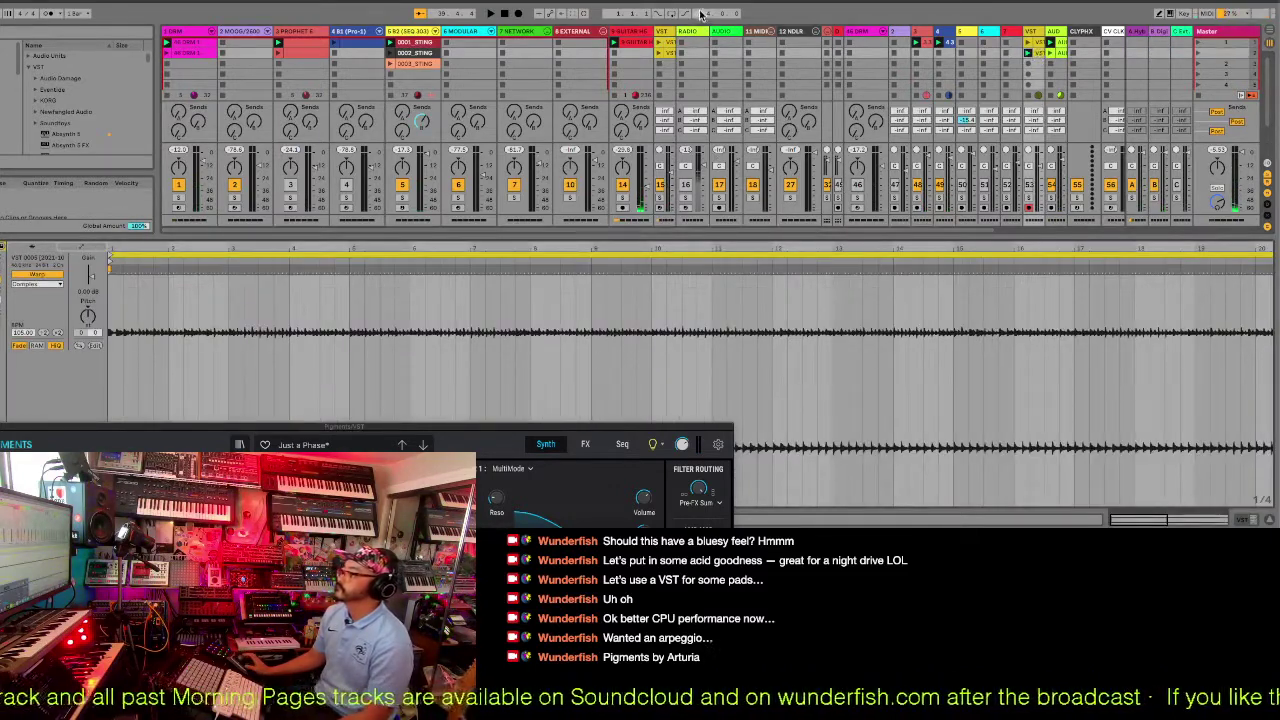
pyautogui.hotkey('ctrl', 'alt', 'l')
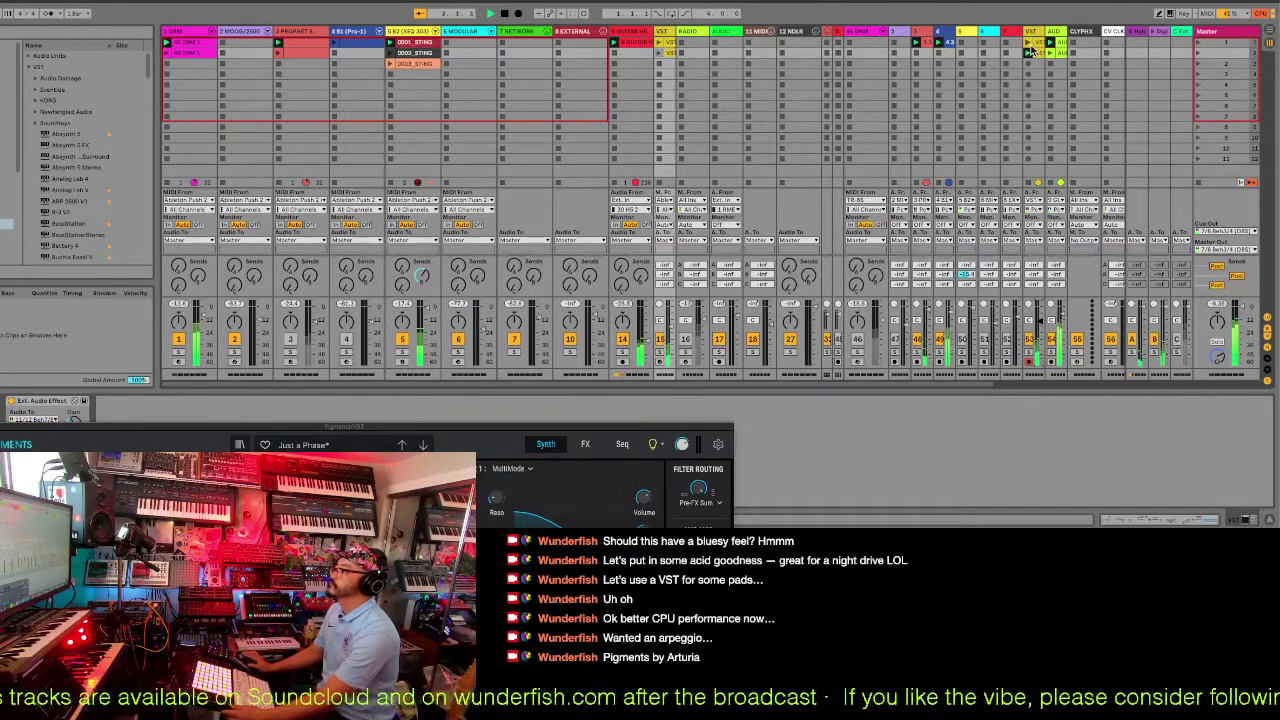
pyautogui.click(1031, 50)
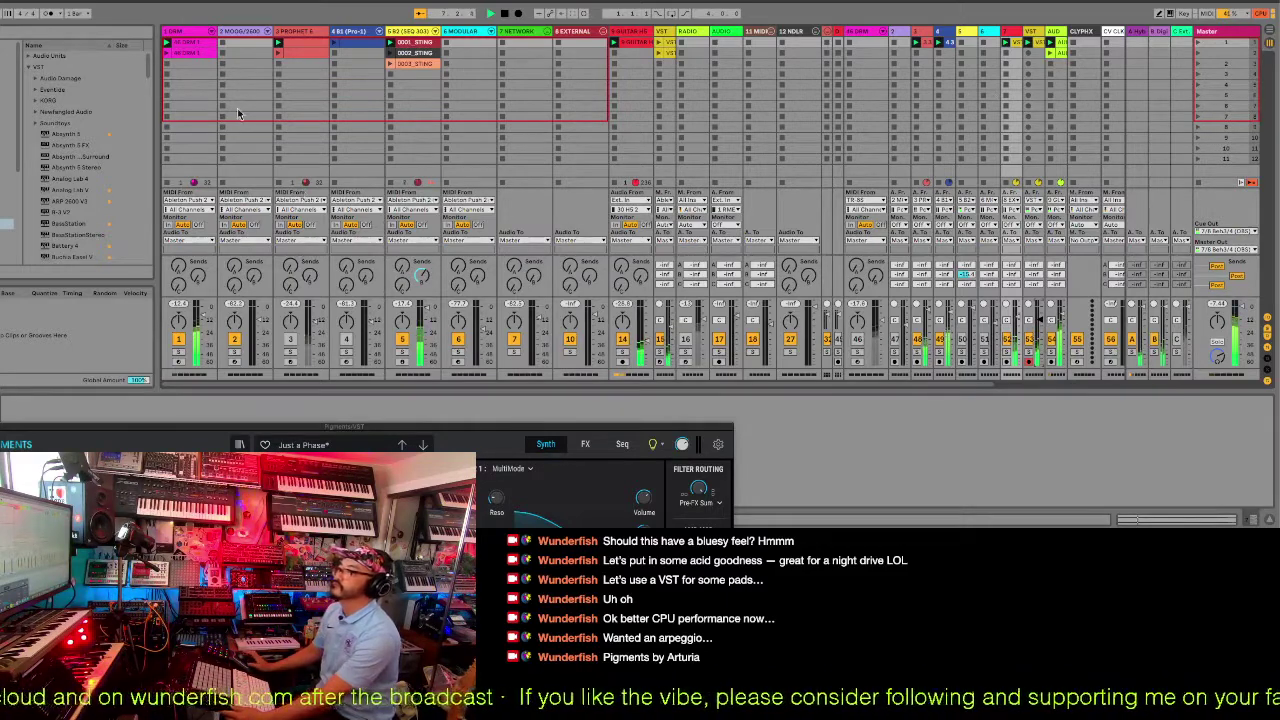
# Move the first drum clip from track 1 to DRM track 46, activate track 46 and deactivate track 1.
pyautogui.moveTo(203, 47); pyautogui.dragTo(858, 58)
pyautogui.click(865, 342)
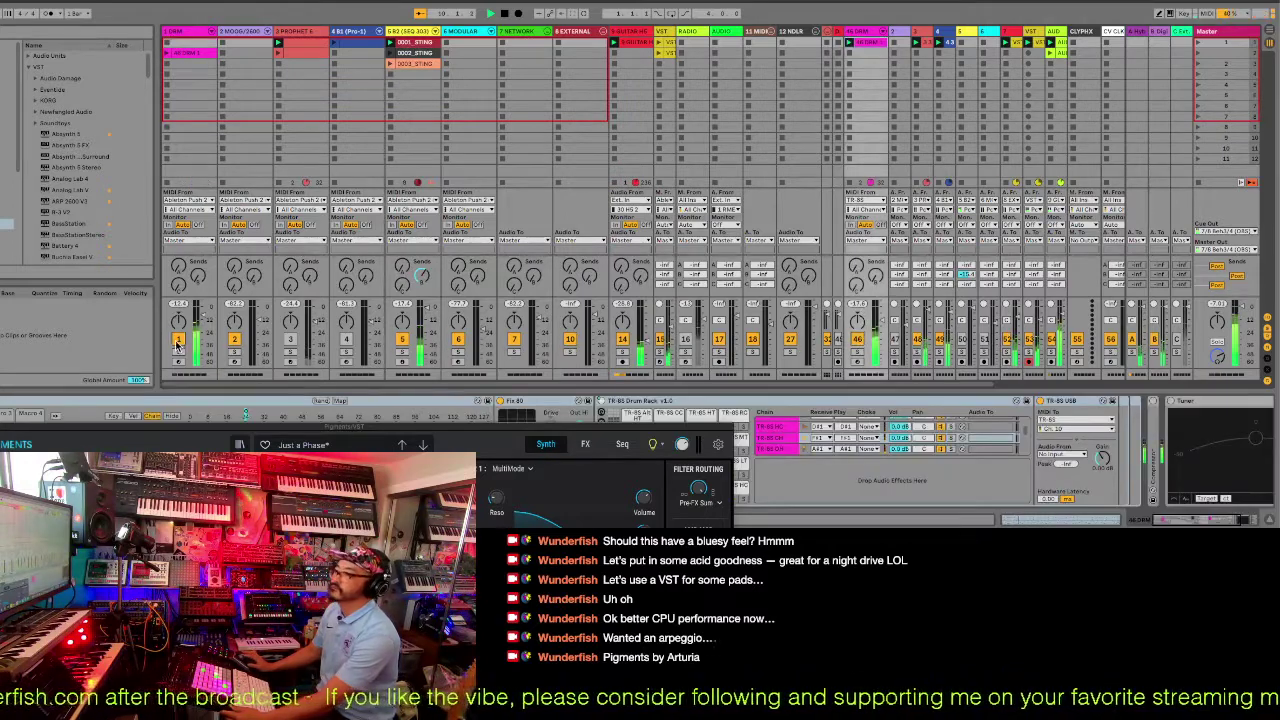
pyautogui.click(178, 340)
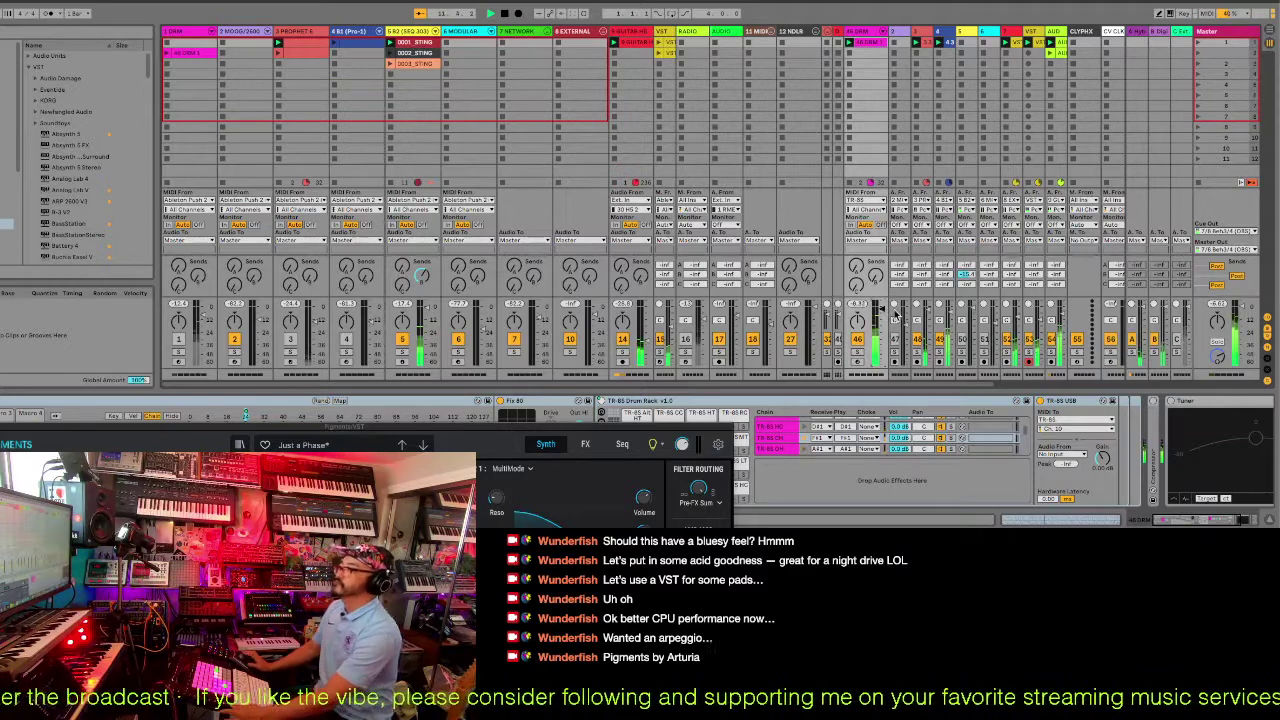
# Arm track 50, solo the drum tracks and track 5, and record a take into track 50's first slot.
pyautogui.click(961, 361)
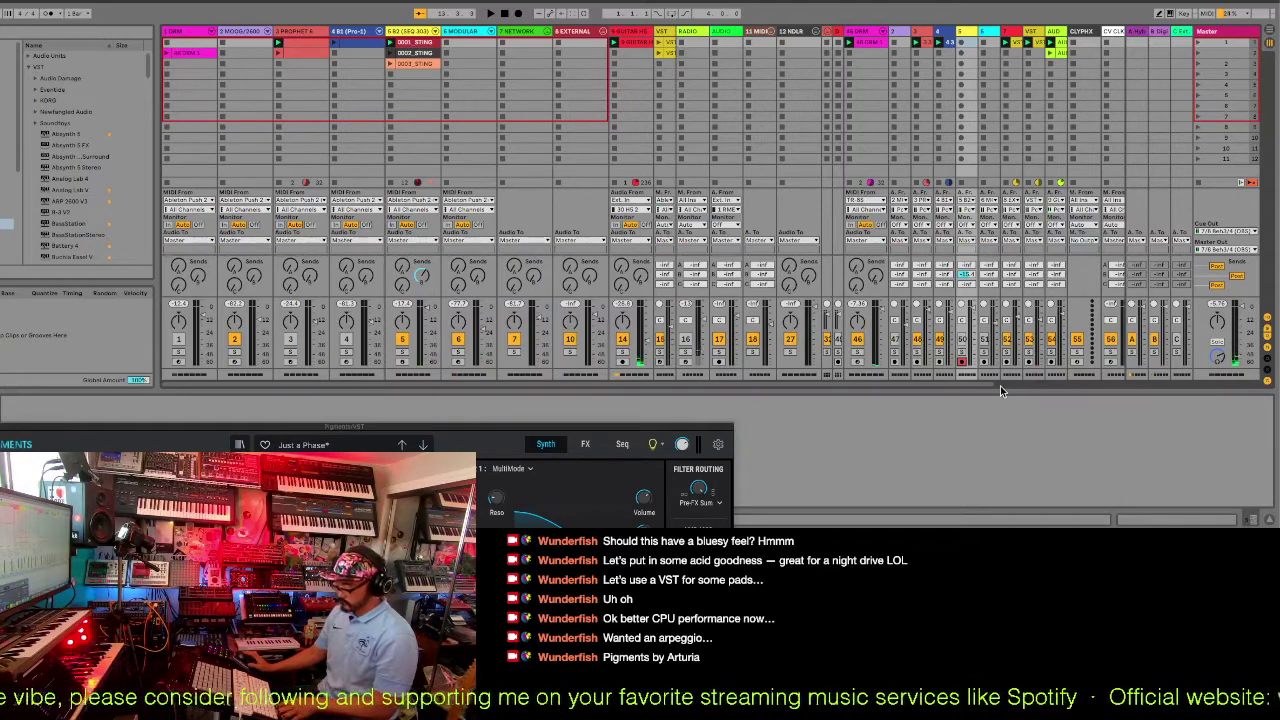
pyautogui.click(404, 354)
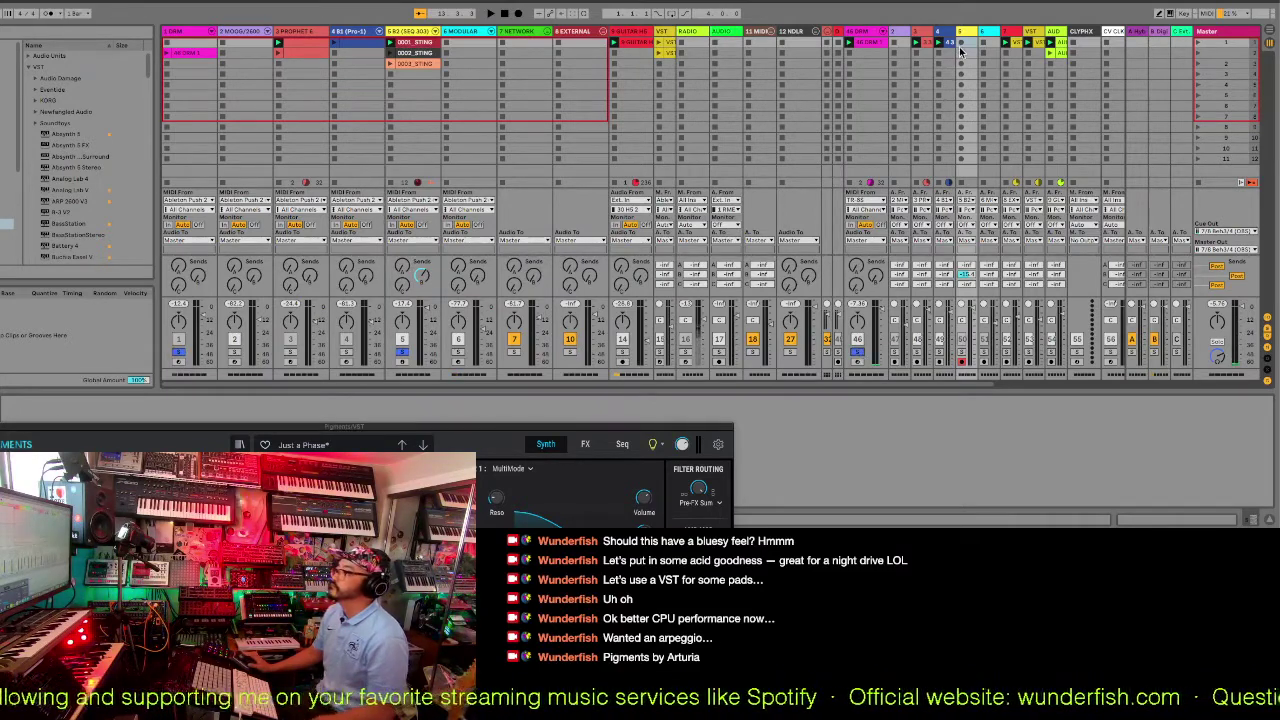
pyautogui.click(961, 46)
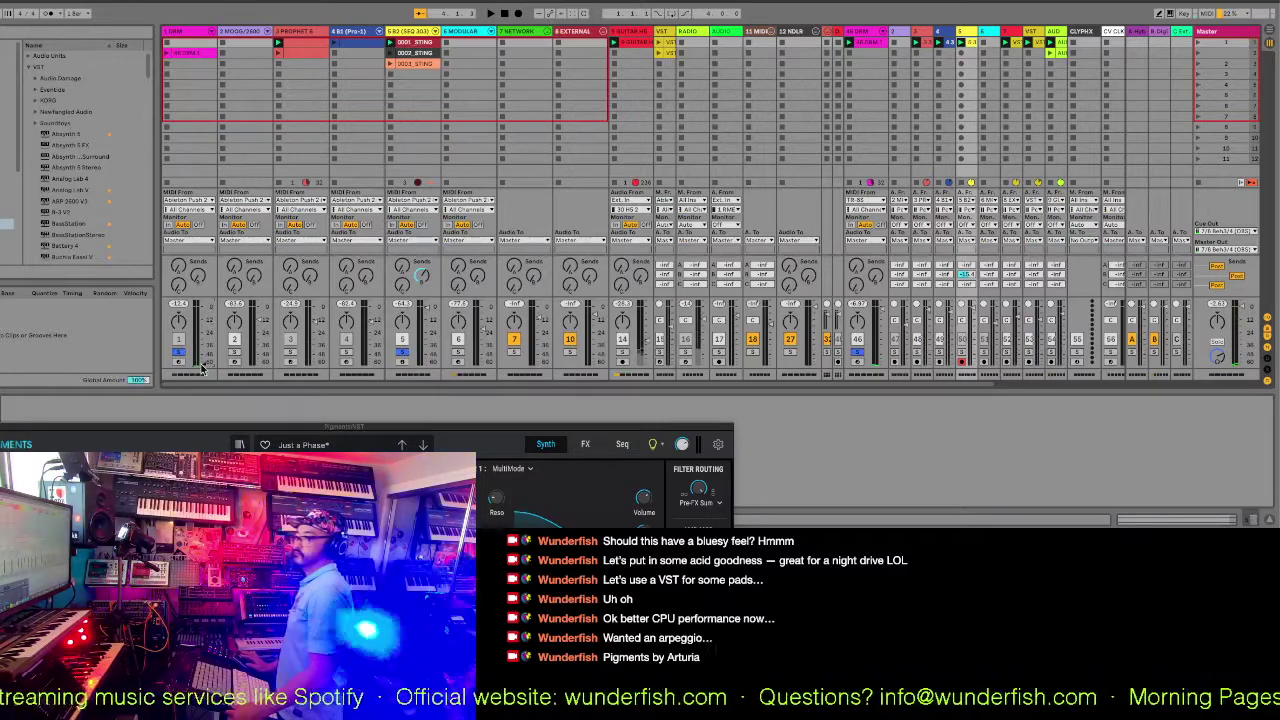
pyautogui.press('space')
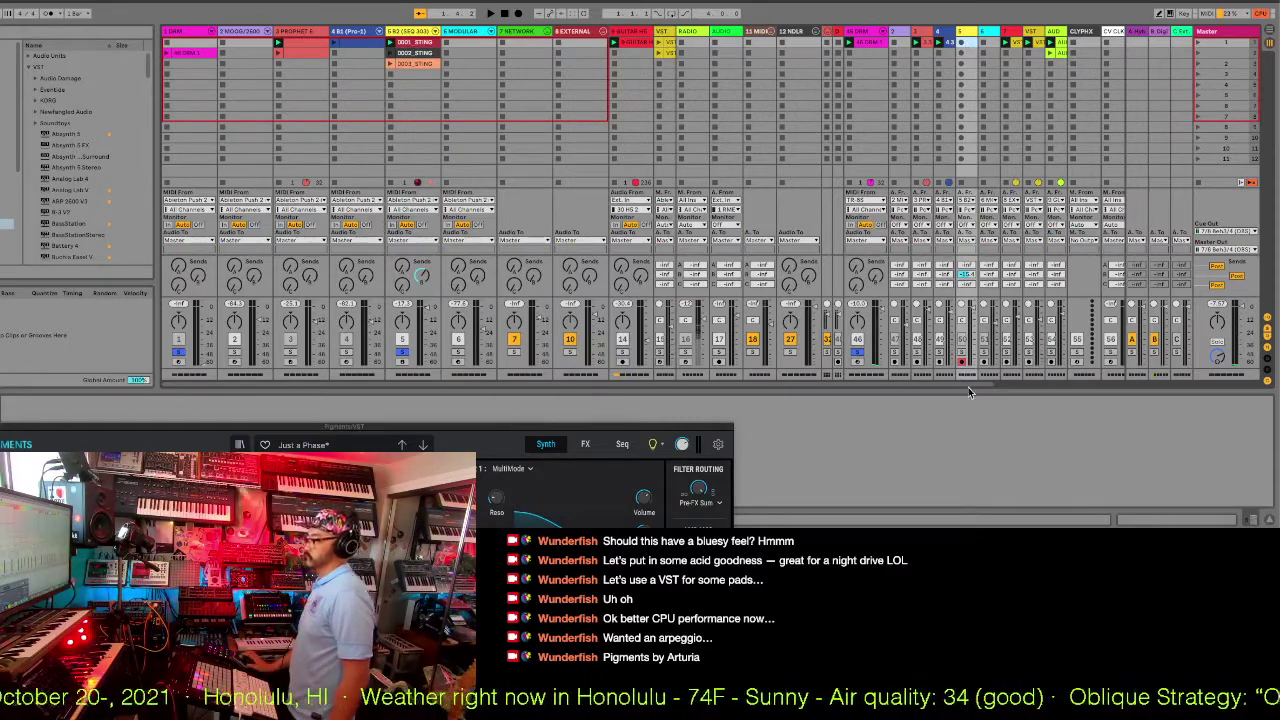
# Review the clips recorded on track 50, and play the song from scene 1 with the solos cleared.
pyautogui.moveTo(972, 388)
pyautogui.mouseDown()
pyautogui.moveTo(1096, 395)
pyautogui.moveTo(997, 392)
pyautogui.mouseUp()
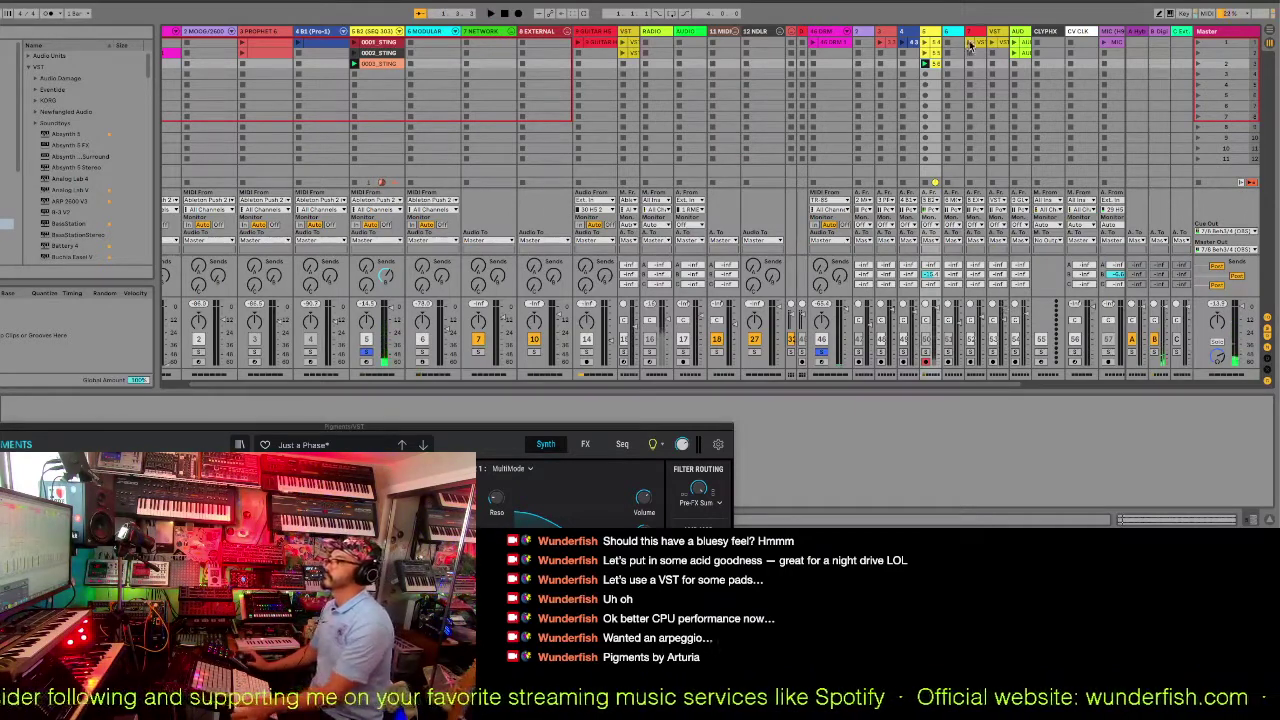
pyautogui.doubleClick(935, 66)
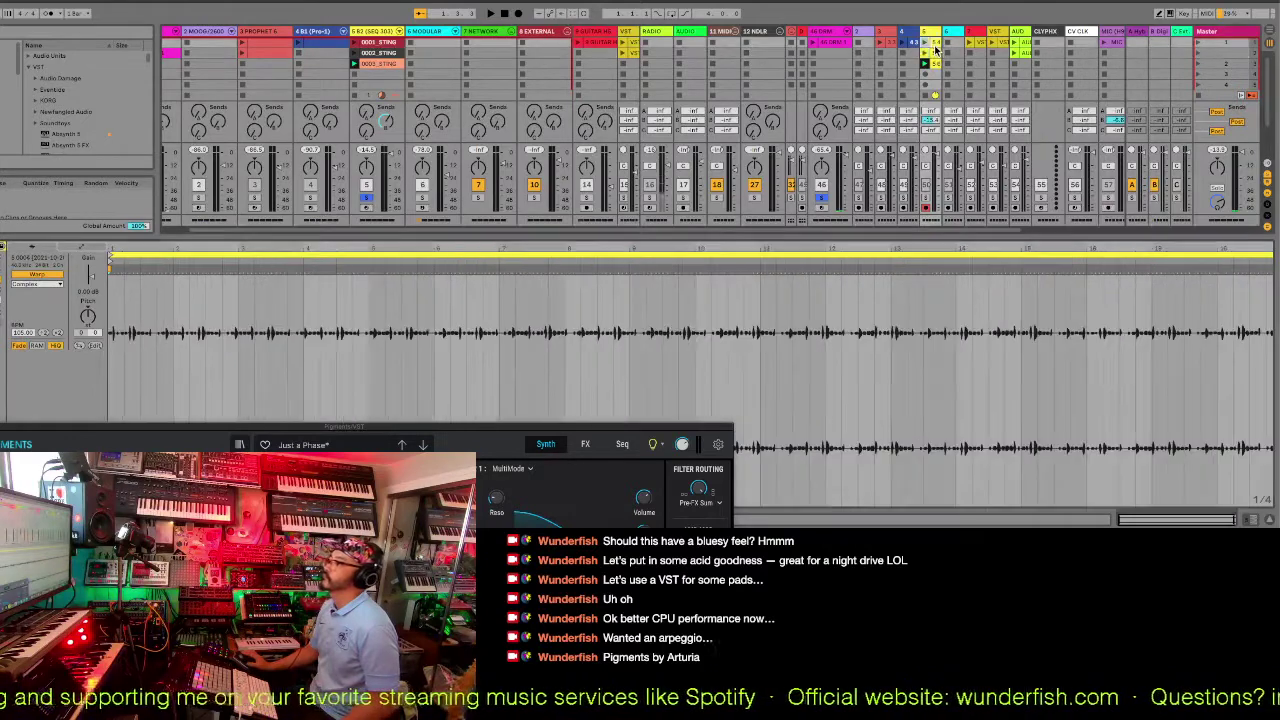
pyautogui.click(935, 47)
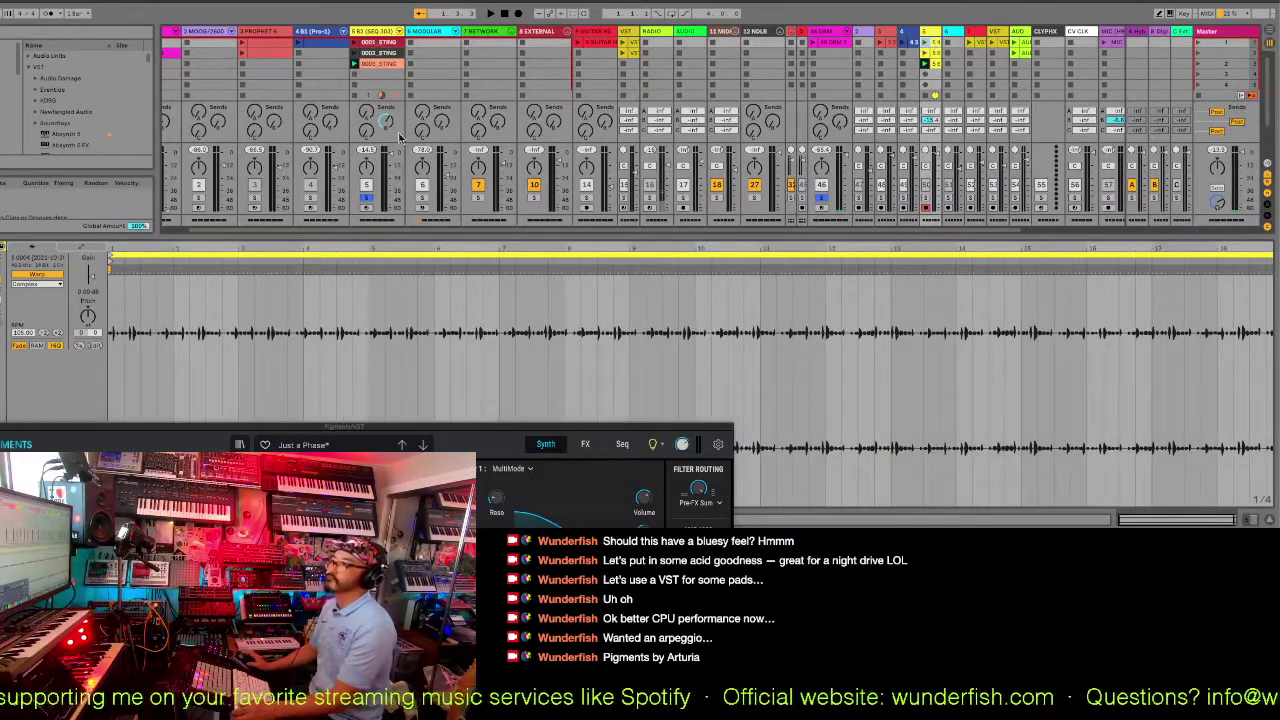
pyautogui.press('space')
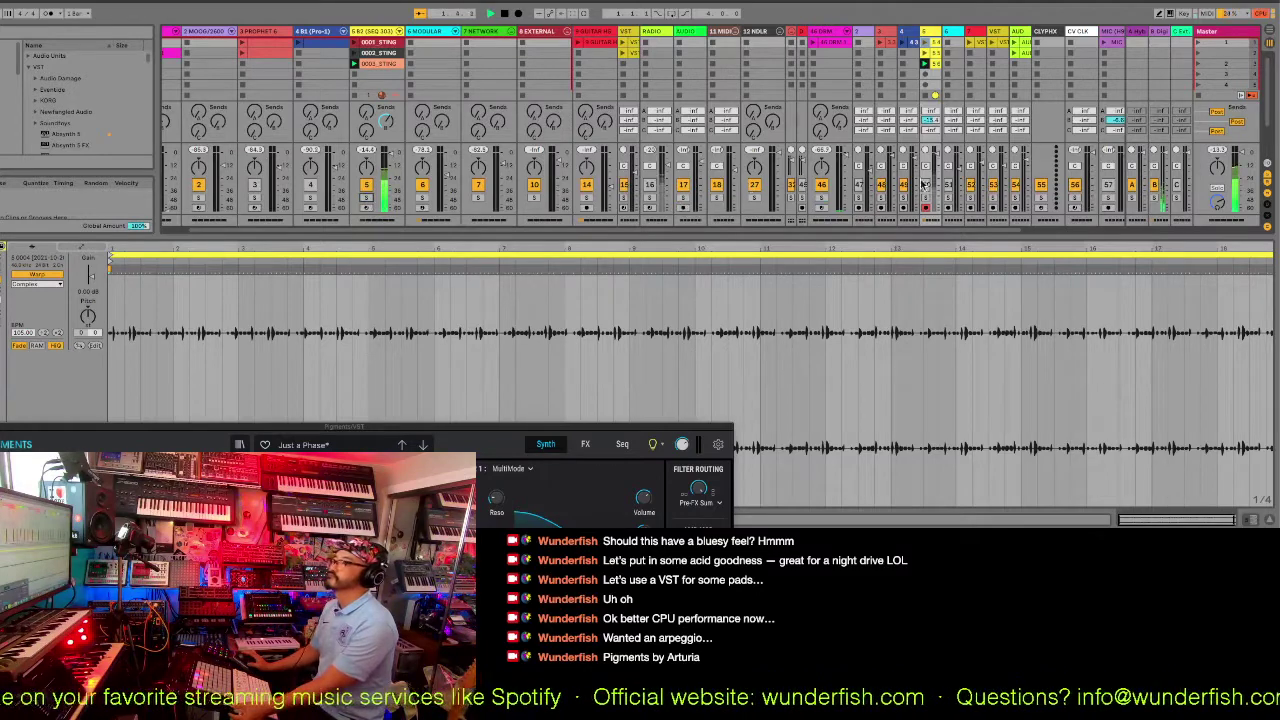
pyautogui.click(1200, 46)
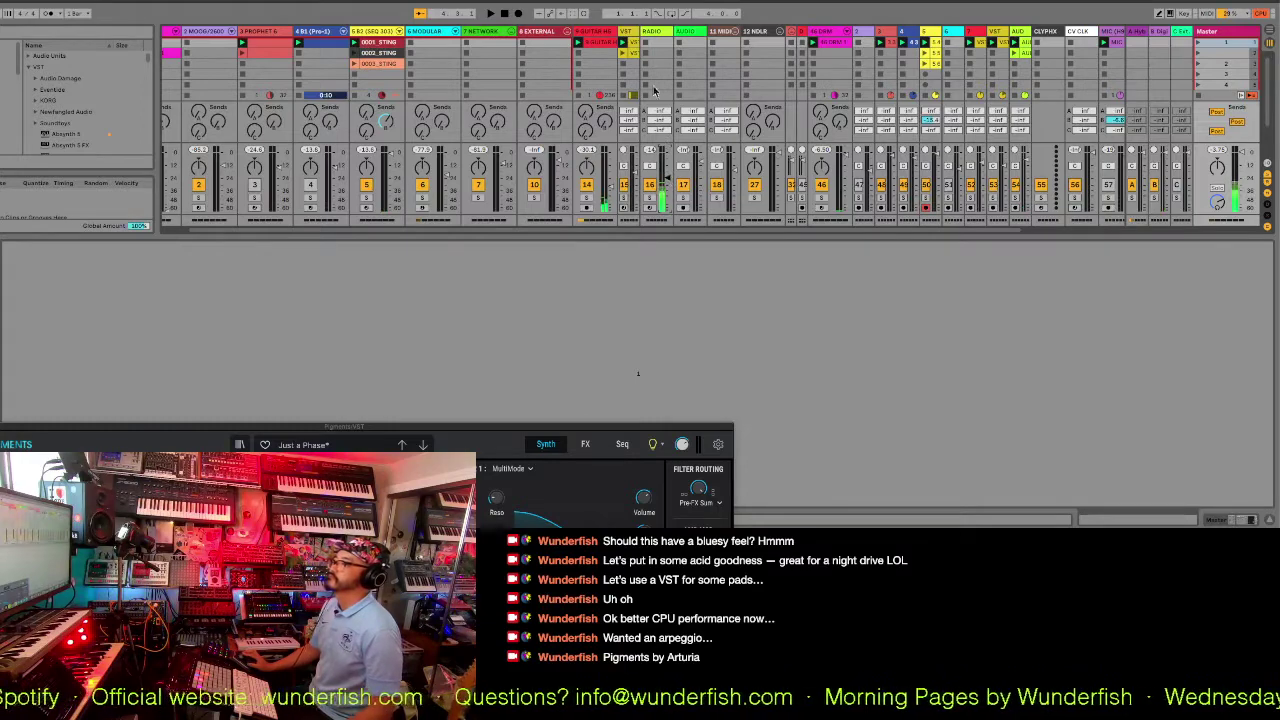
# Open the Radio plugin on the RADIO track and launch its captured Richmond sample from the AUDIO track's first slot.
pyautogui.doubleClick(652, 31)
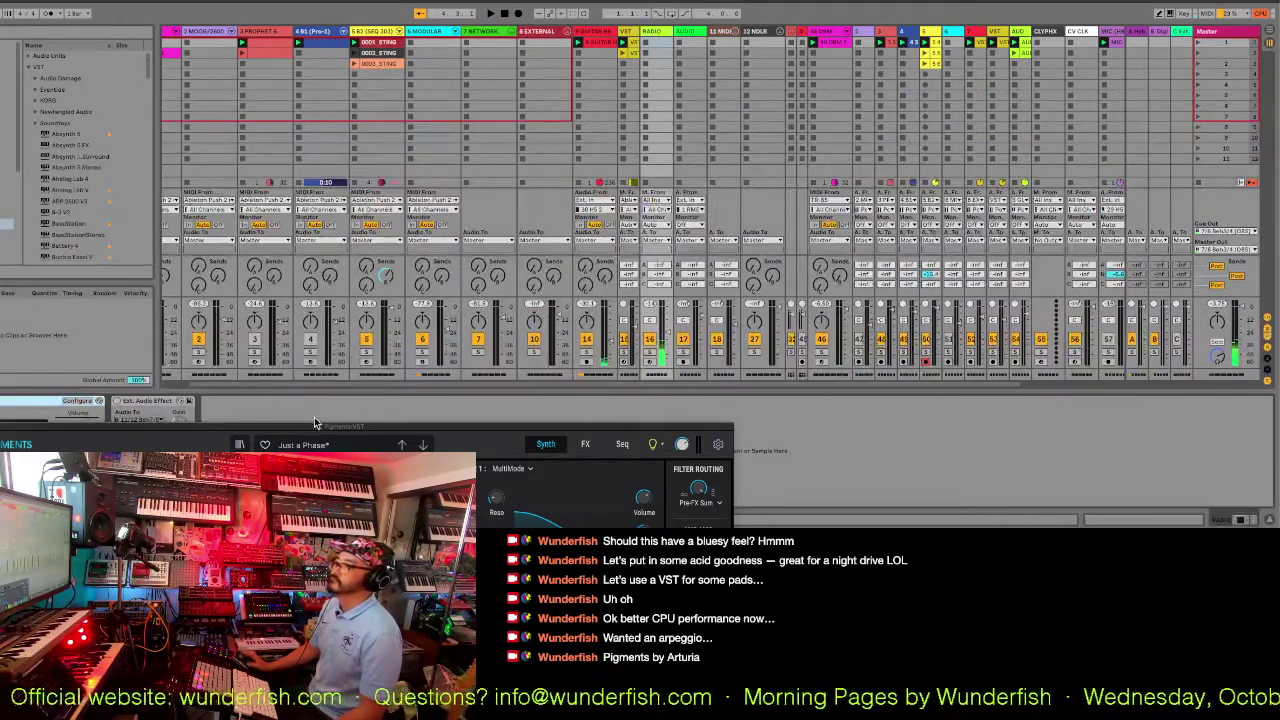
pyautogui.moveTo(312, 421); pyautogui.dragTo(747, 397)
pyautogui.click(450, 343)
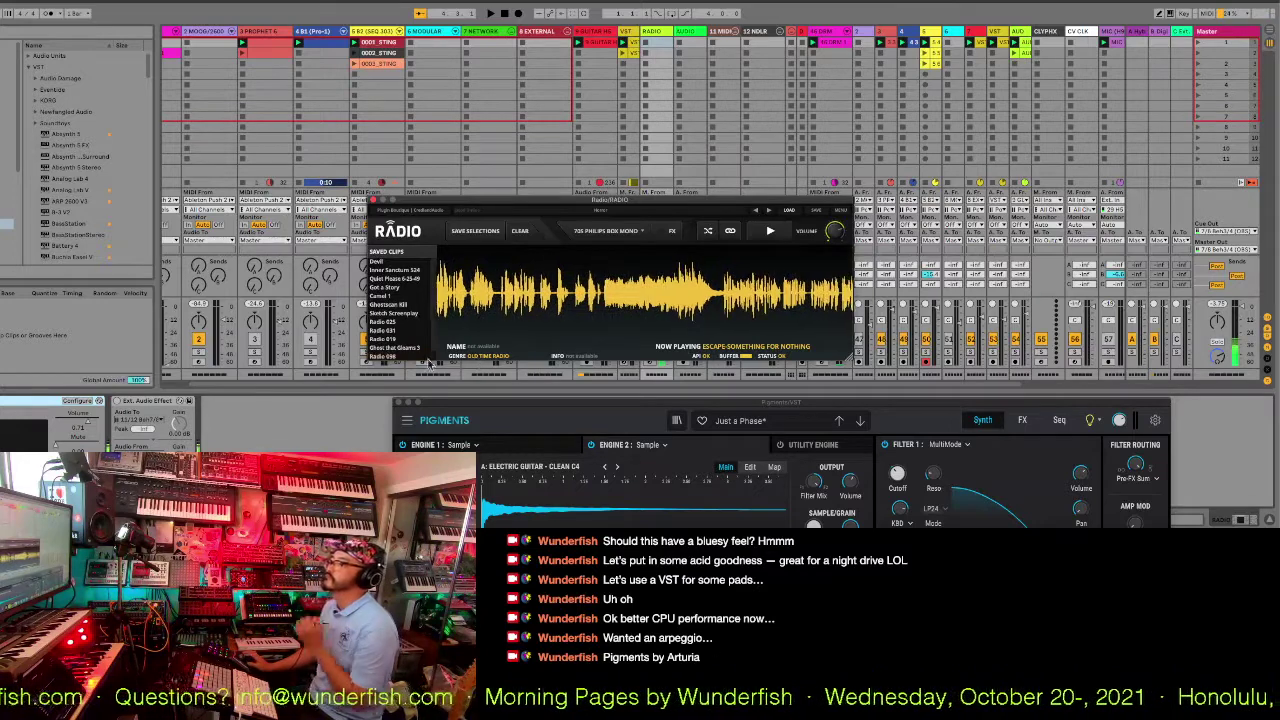
pyautogui.moveTo(397, 358)
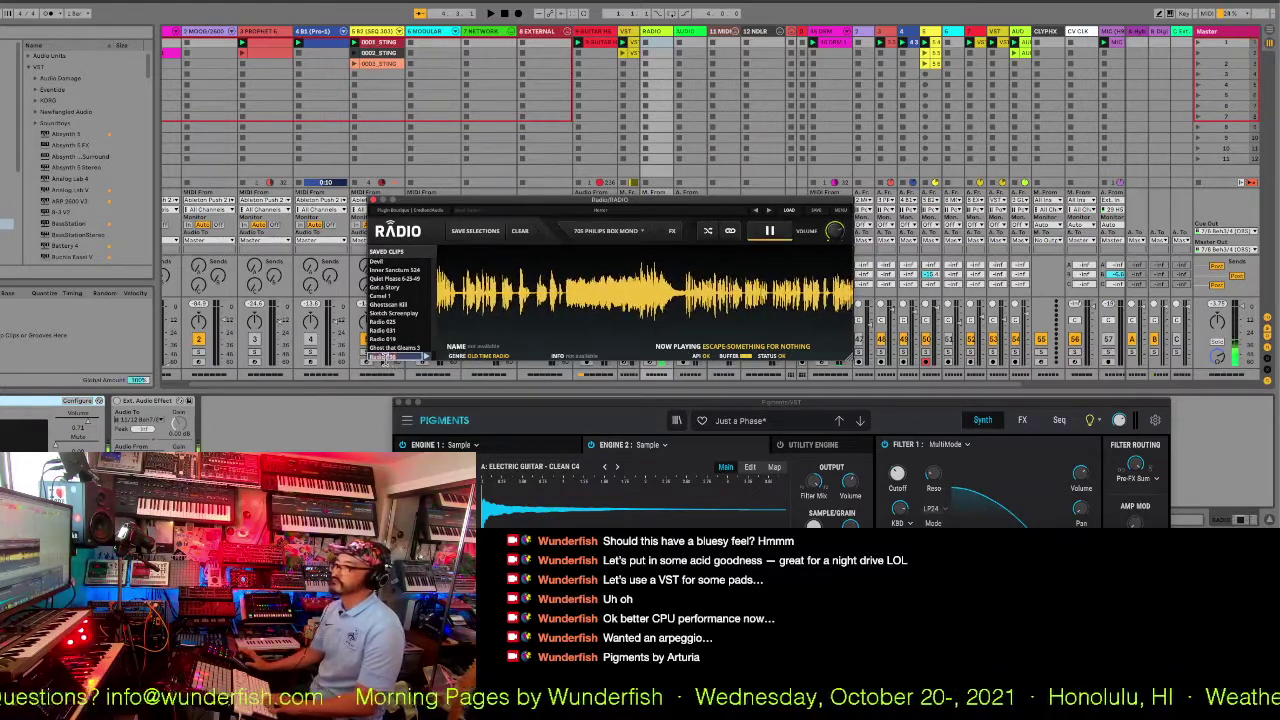
pyautogui.click(685, 46)
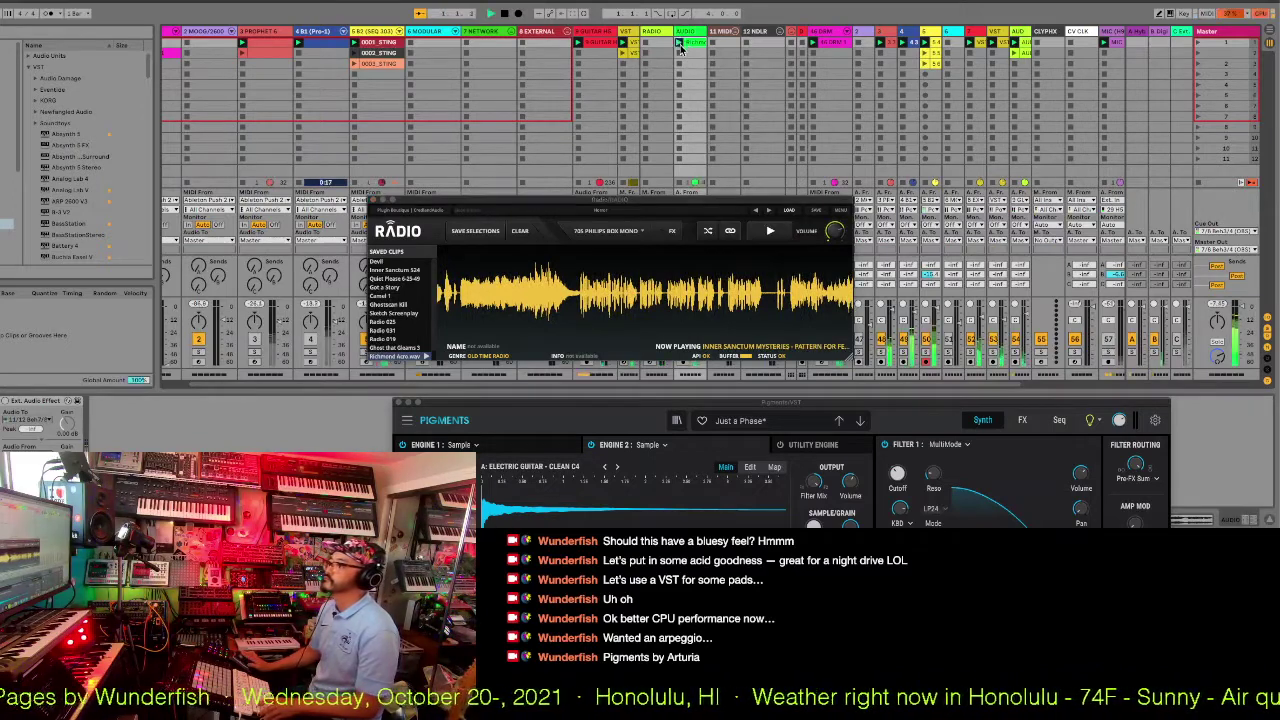
# Move the Radio window off the mixer, play the AUDIO track soloed and open its sample in the clip view.
pyautogui.moveTo(688, 206); pyautogui.dragTo(418, 165)
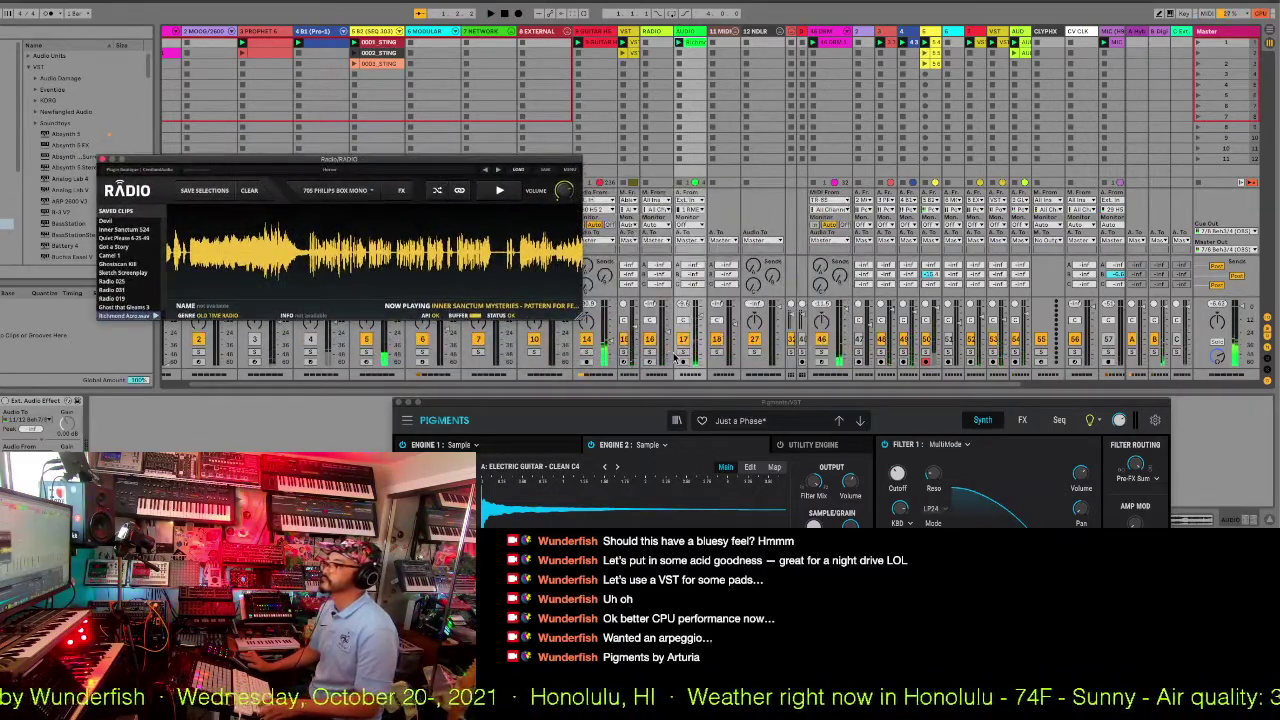
pyautogui.press('space')
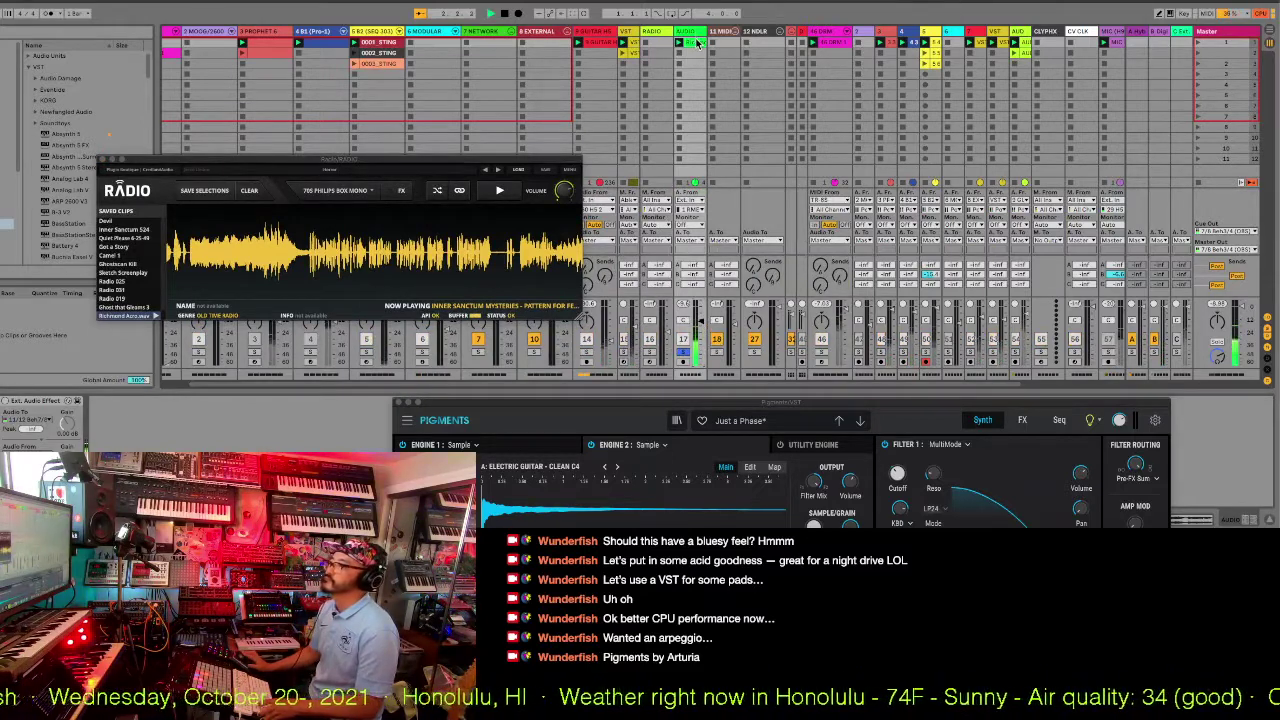
pyautogui.doubleClick(697, 43)
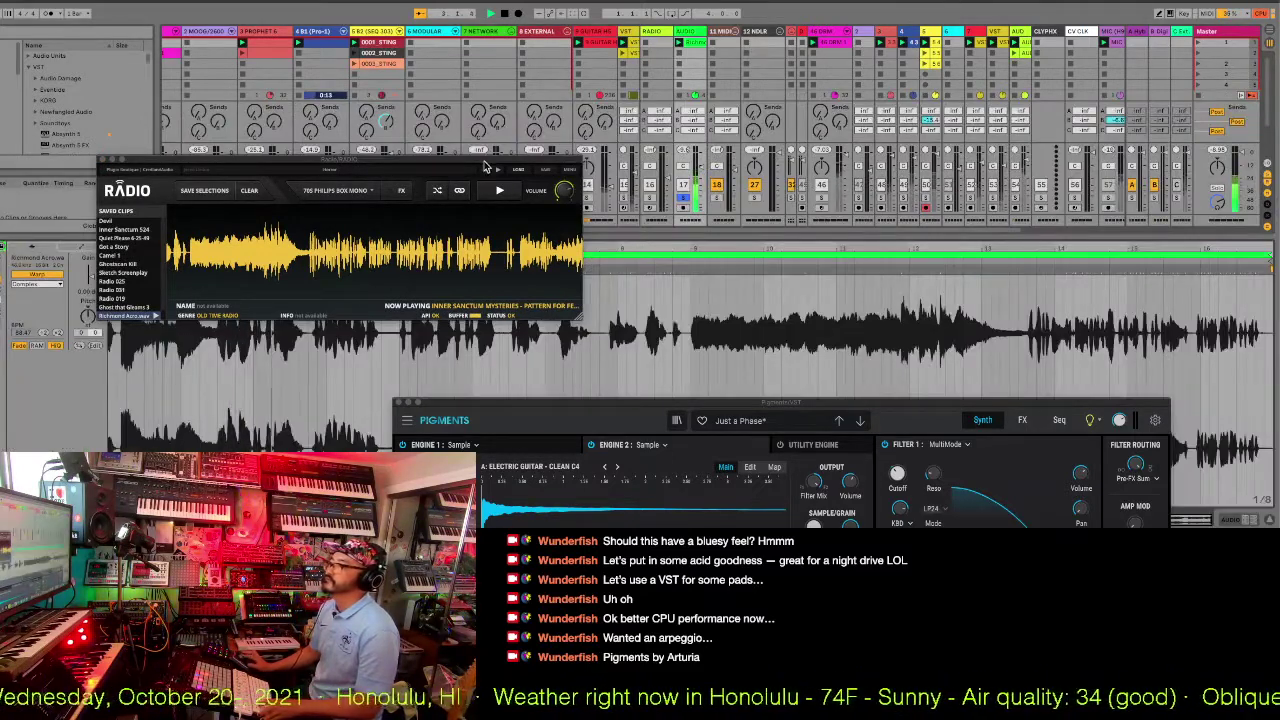
# Move the Radio and Pigments windows off the sample waveform and raise the AUDIO track's second send.
pyautogui.moveTo(484, 165); pyautogui.dragTo(878, 45)
pyautogui.moveTo(706, 407); pyautogui.dragTo(1021, 478)
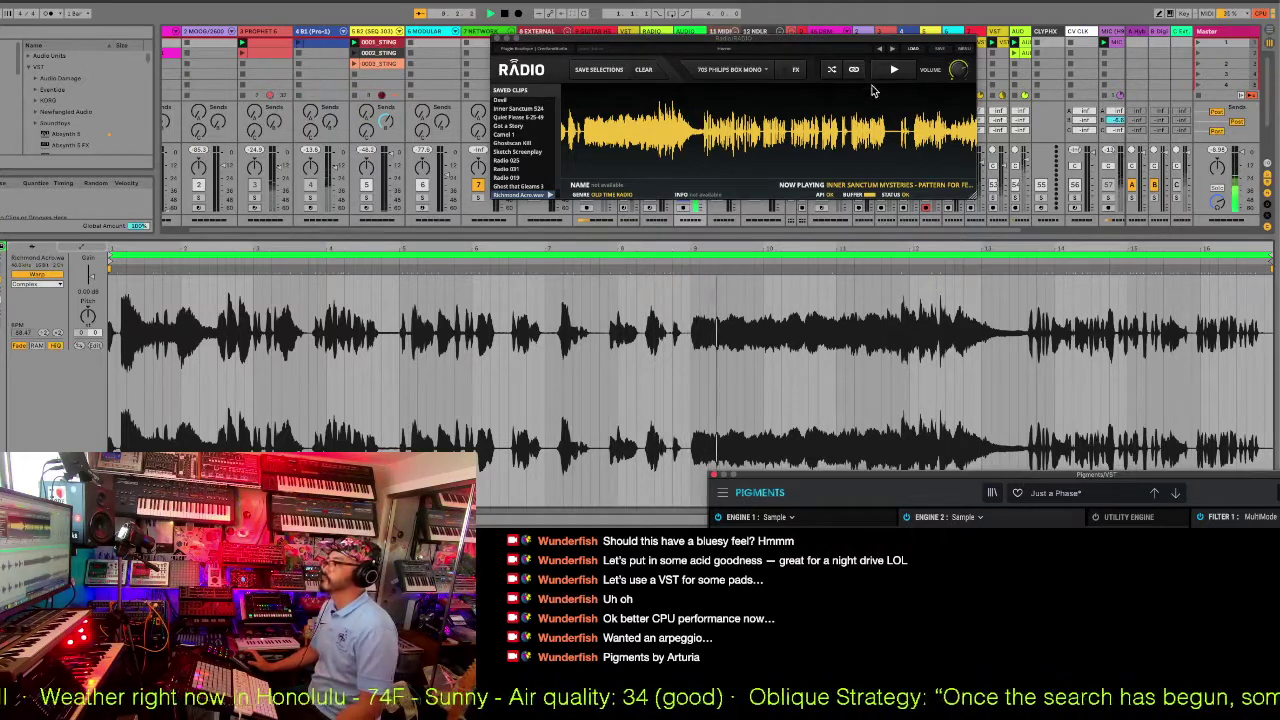
pyautogui.moveTo(854, 45); pyautogui.dragTo(371, 48)
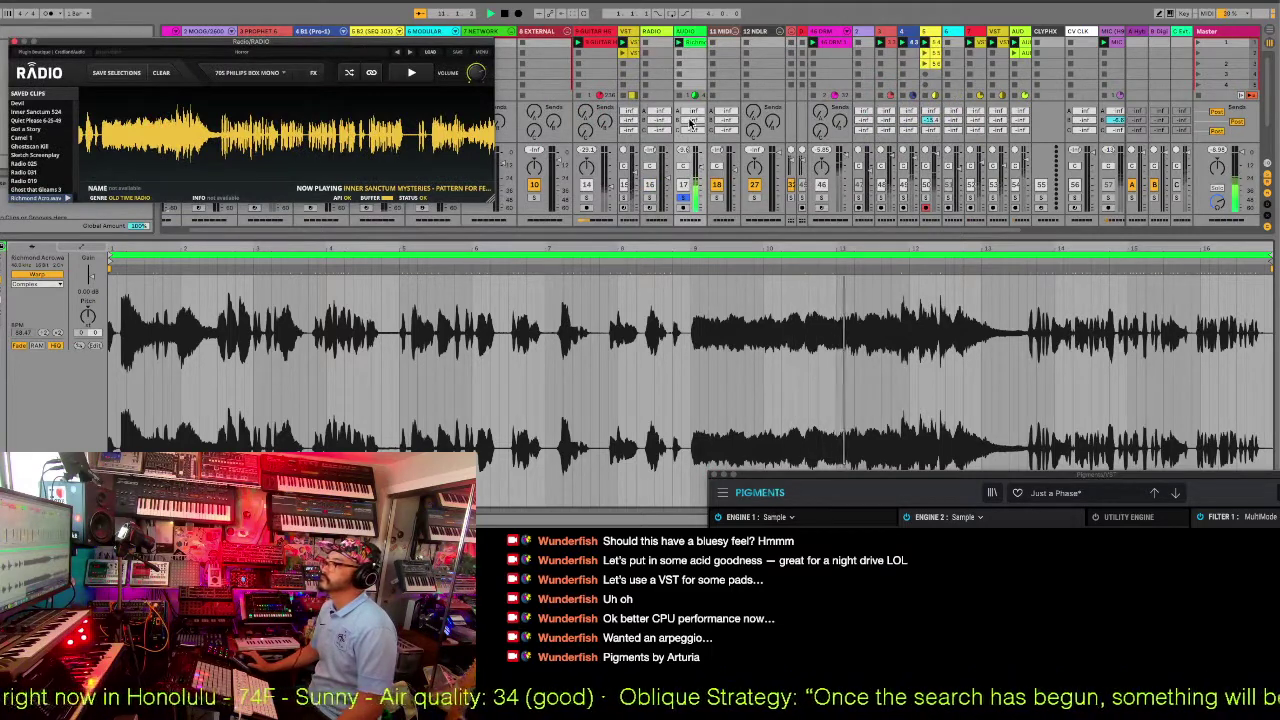
pyautogui.moveTo(690, 120); pyautogui.dragTo(690, 110)
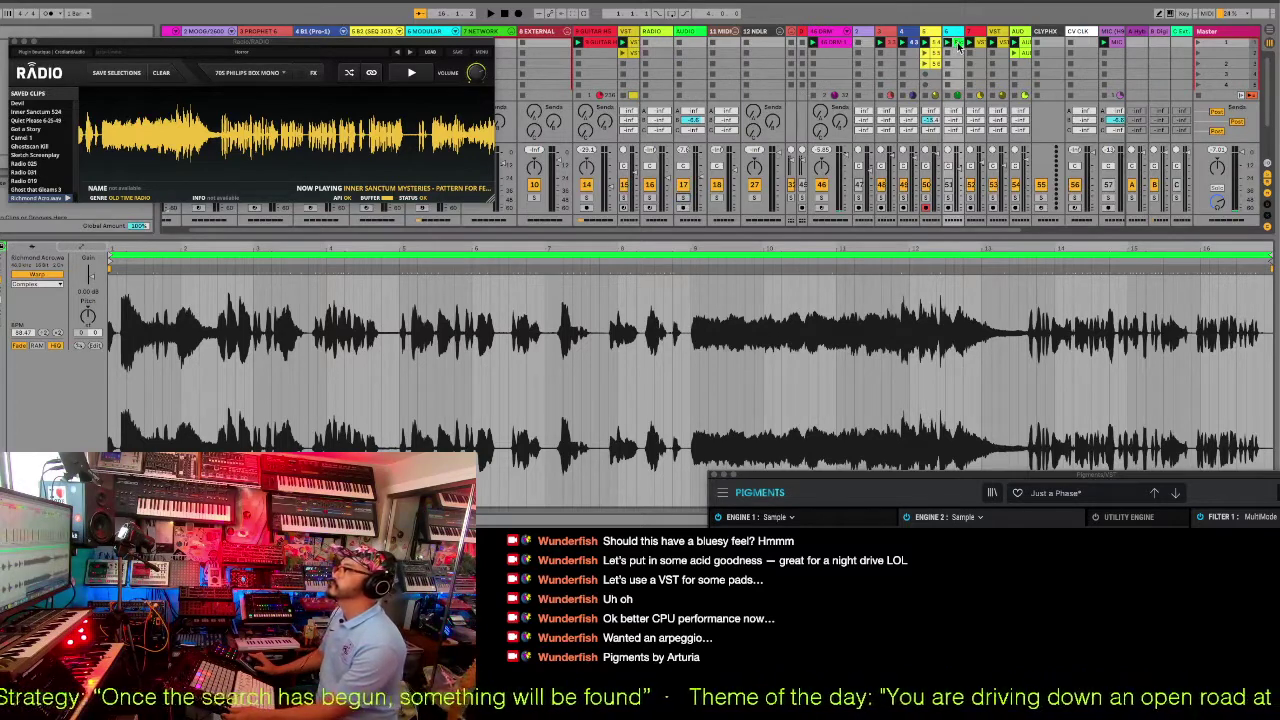
# Try to transfer the recorded clips in scenes 1 to 3, from the DRM track through the vocoder track, into the Arrangement.
pyautogui.click(843, 47)
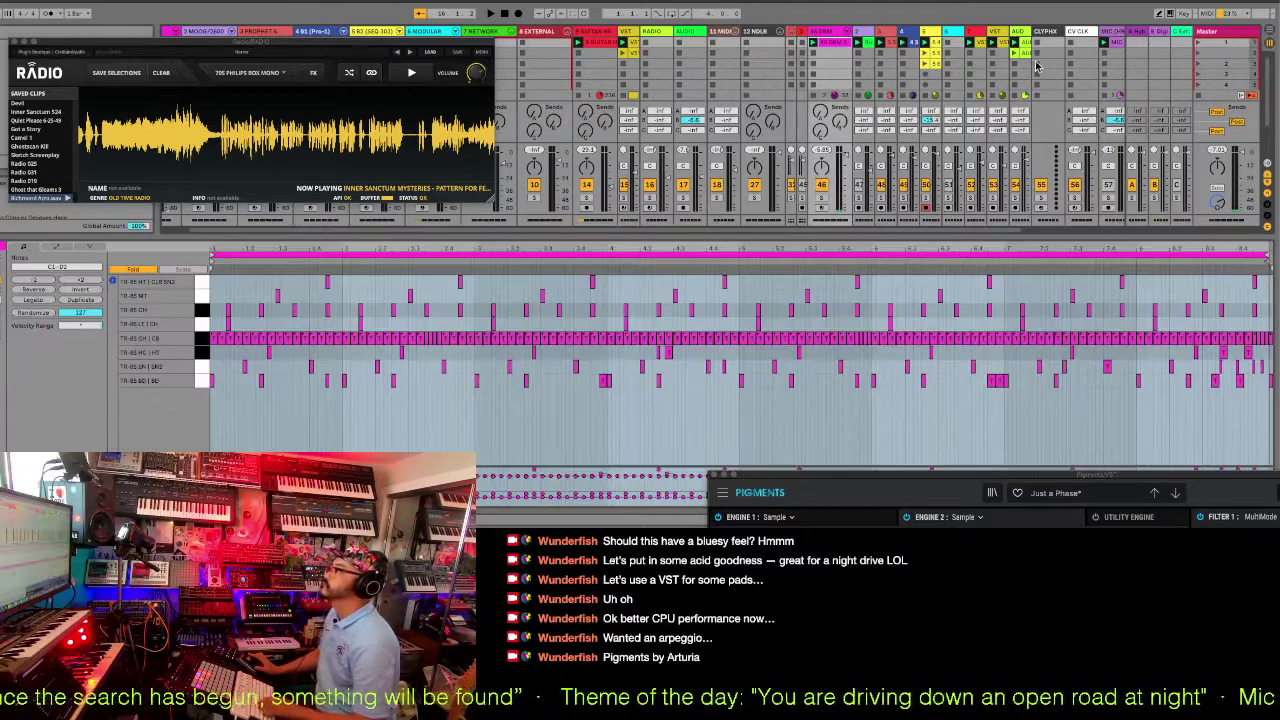
pyautogui.keyDown('shift'); pyautogui.click(1025, 66); pyautogui.keyUp('shift')
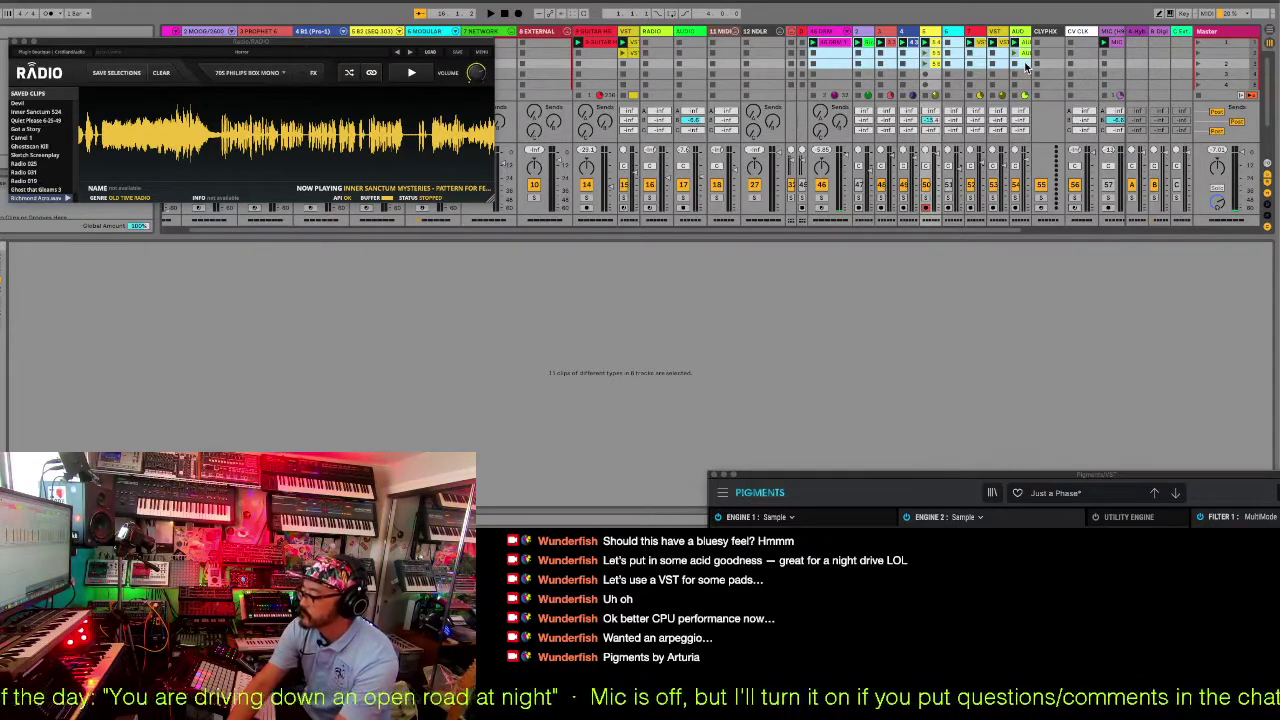
pyautogui.keyDown('shift'); pyautogui.click(1113, 67); pyautogui.keyUp('shift')
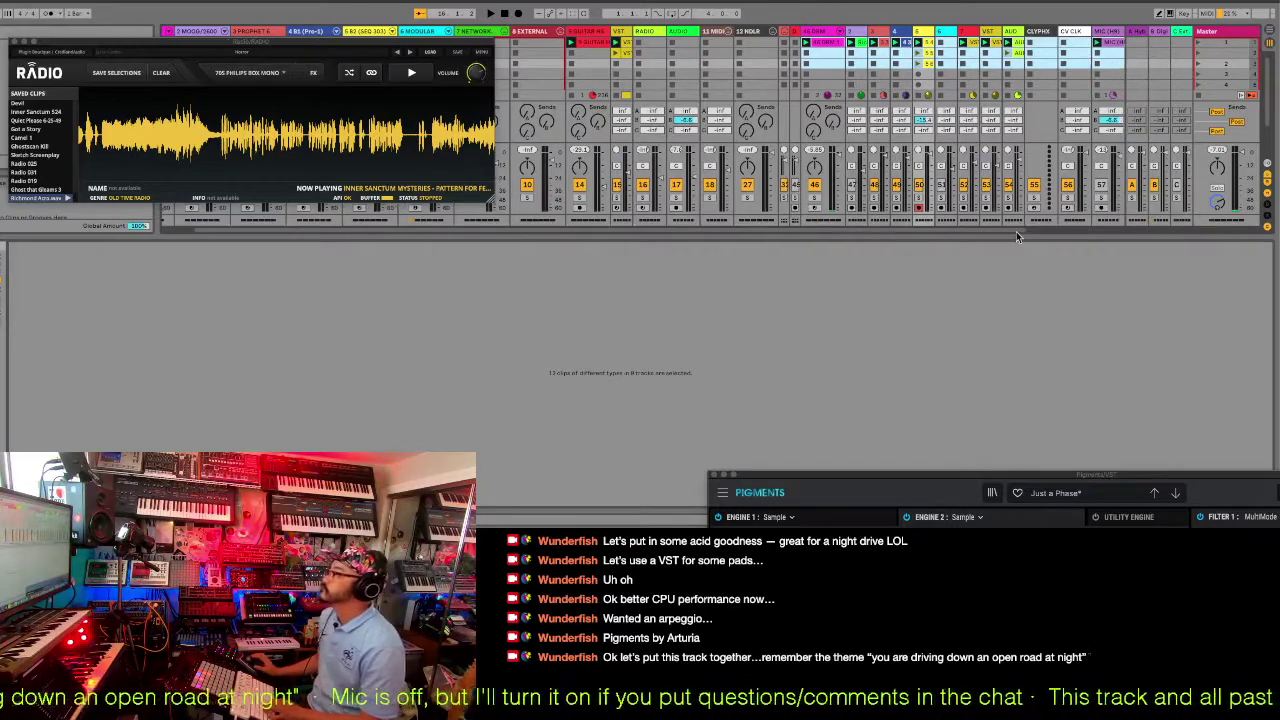
pyautogui.hscroll(3, 1070, 230)
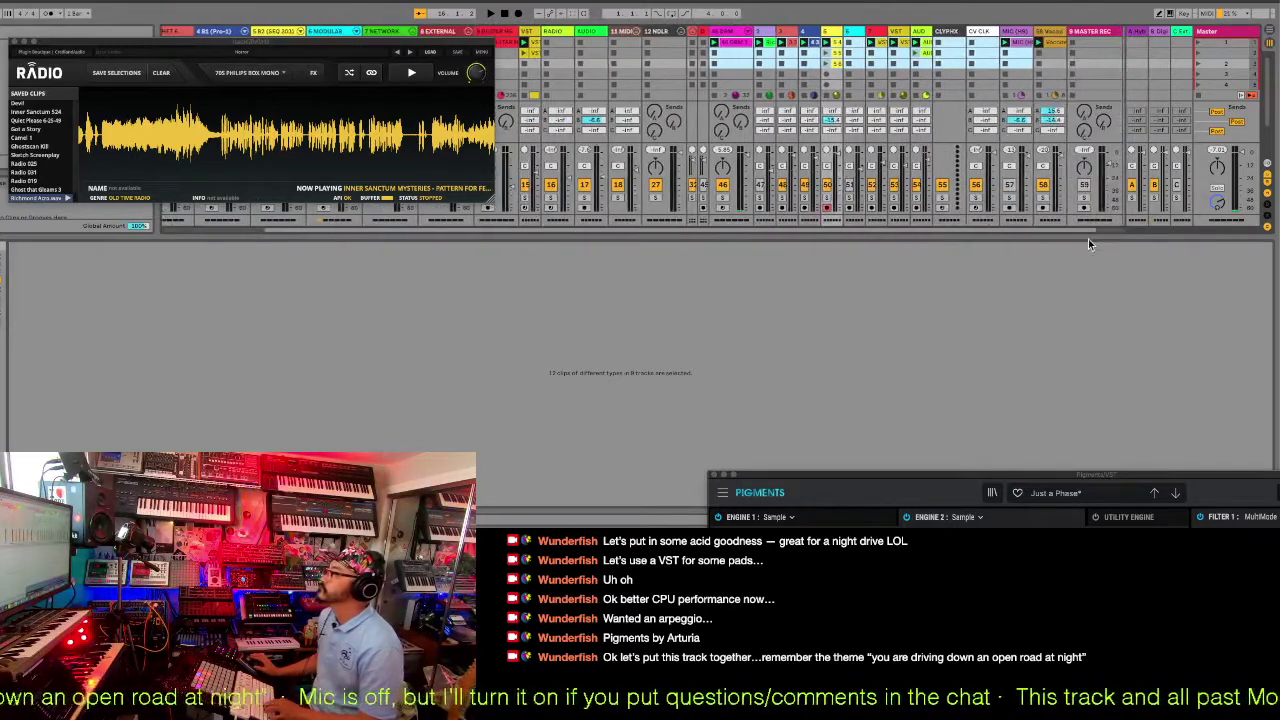
pyautogui.keyDown('shift'); pyautogui.click(1058, 70); pyautogui.keyUp('shift')
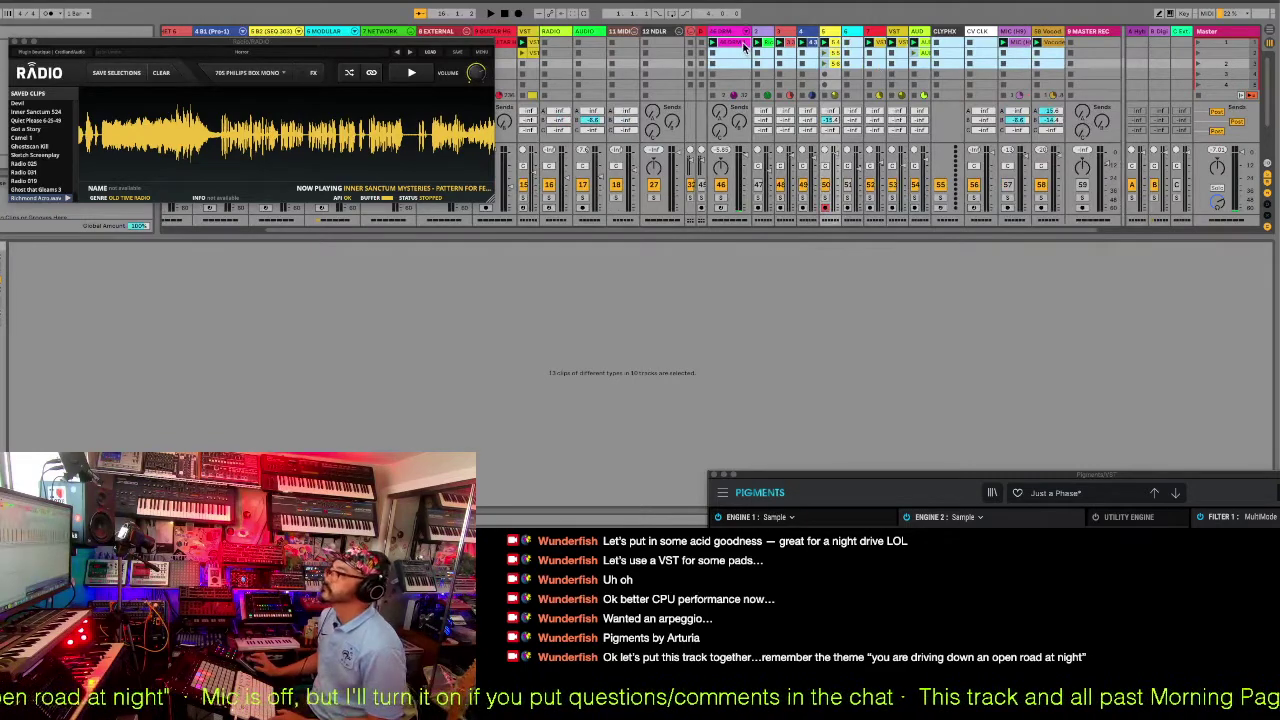
pyautogui.press('Tab')
pyautogui.moveTo(742, 42); pyautogui.dragTo(778, 111)
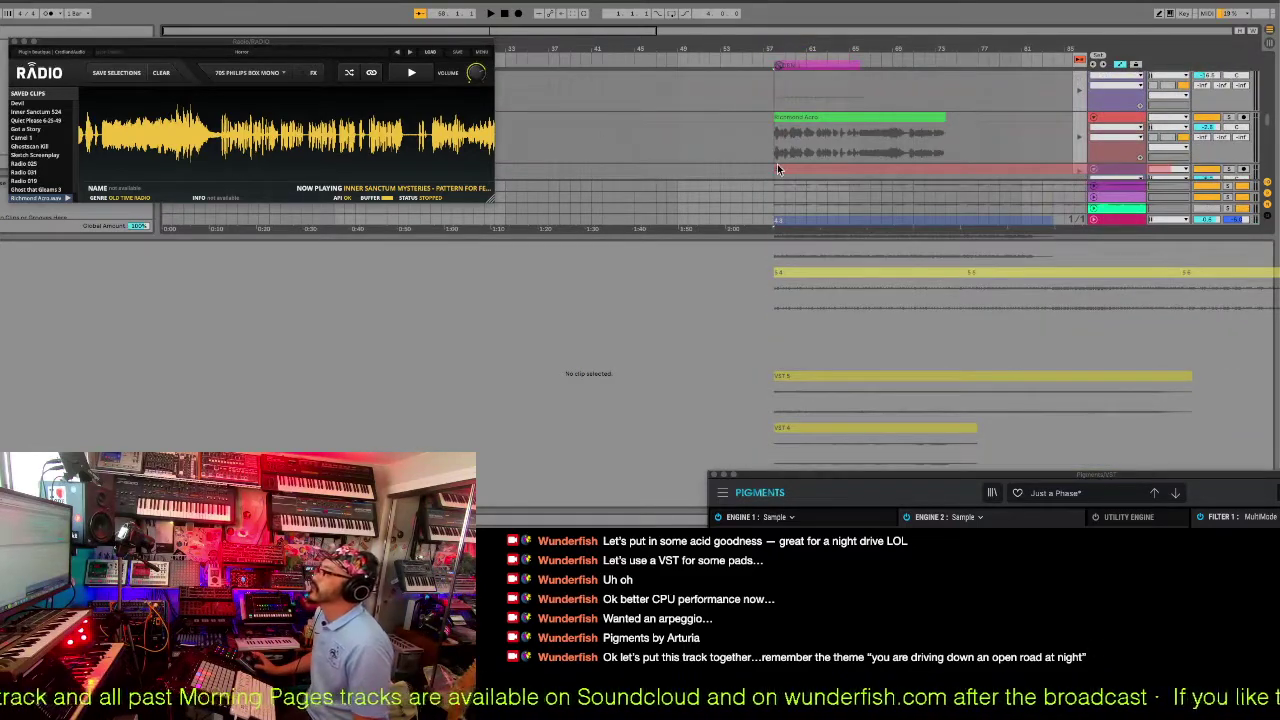
pyautogui.press('super+Tab')
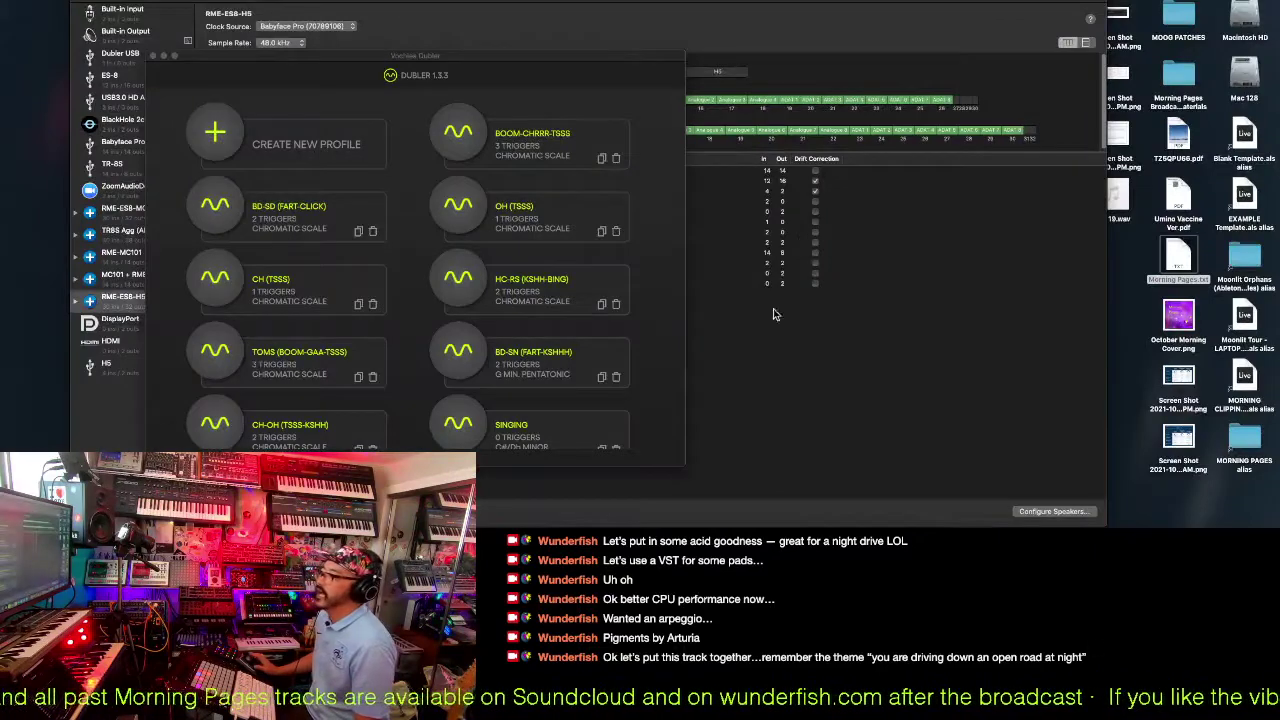
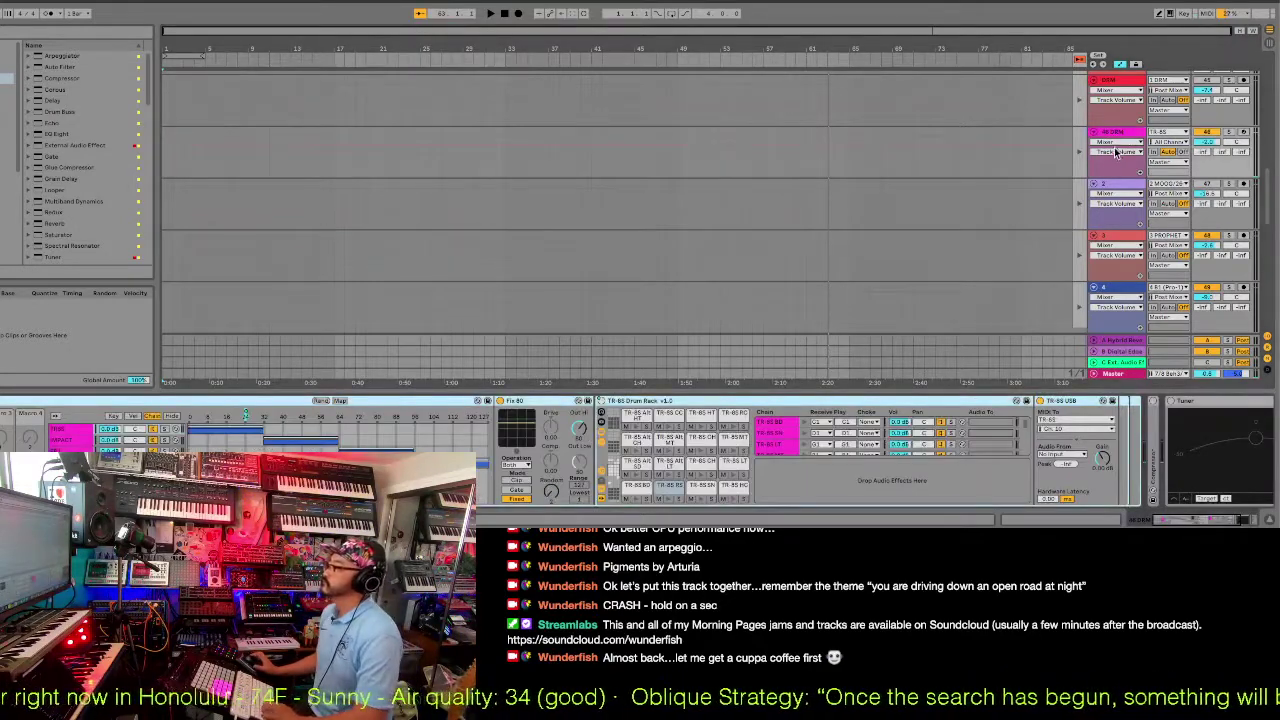
# Select the Session clips in scenes 1 to 3 from the DRM track through the vocoder track and place them at the Arrangement's bar 1.
pyautogui.press('Tab')
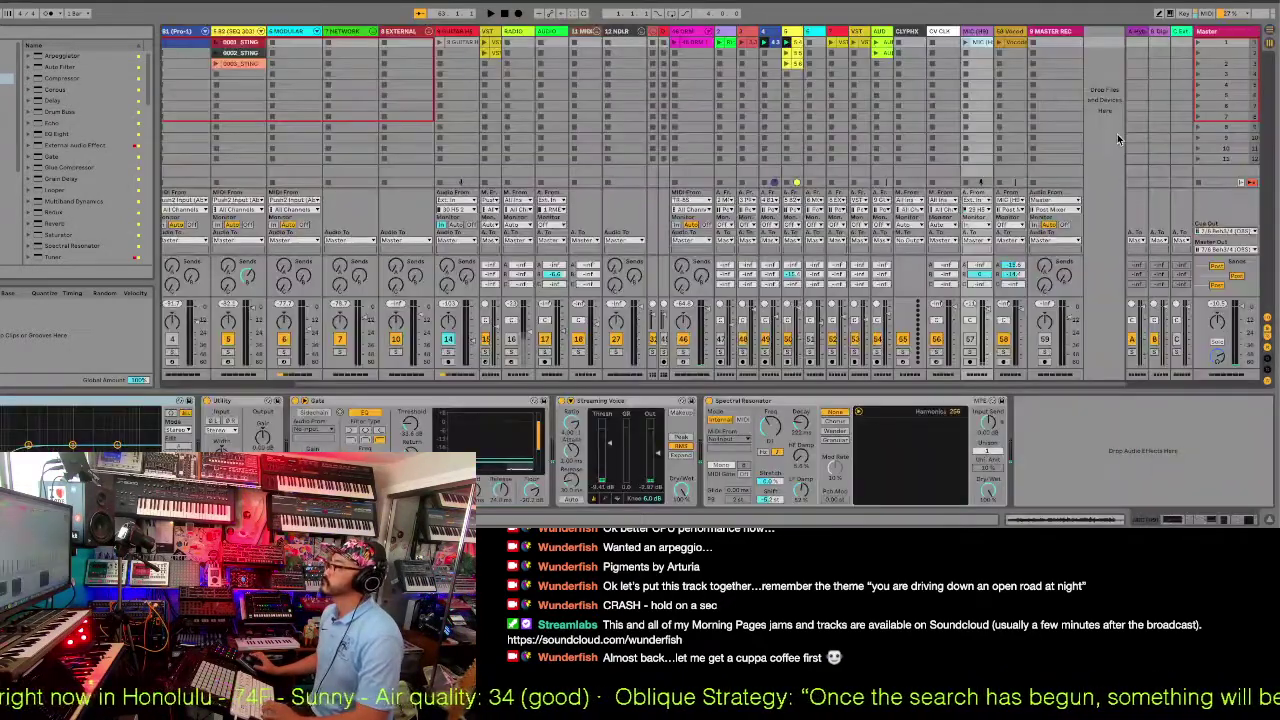
pyautogui.click(701, 49)
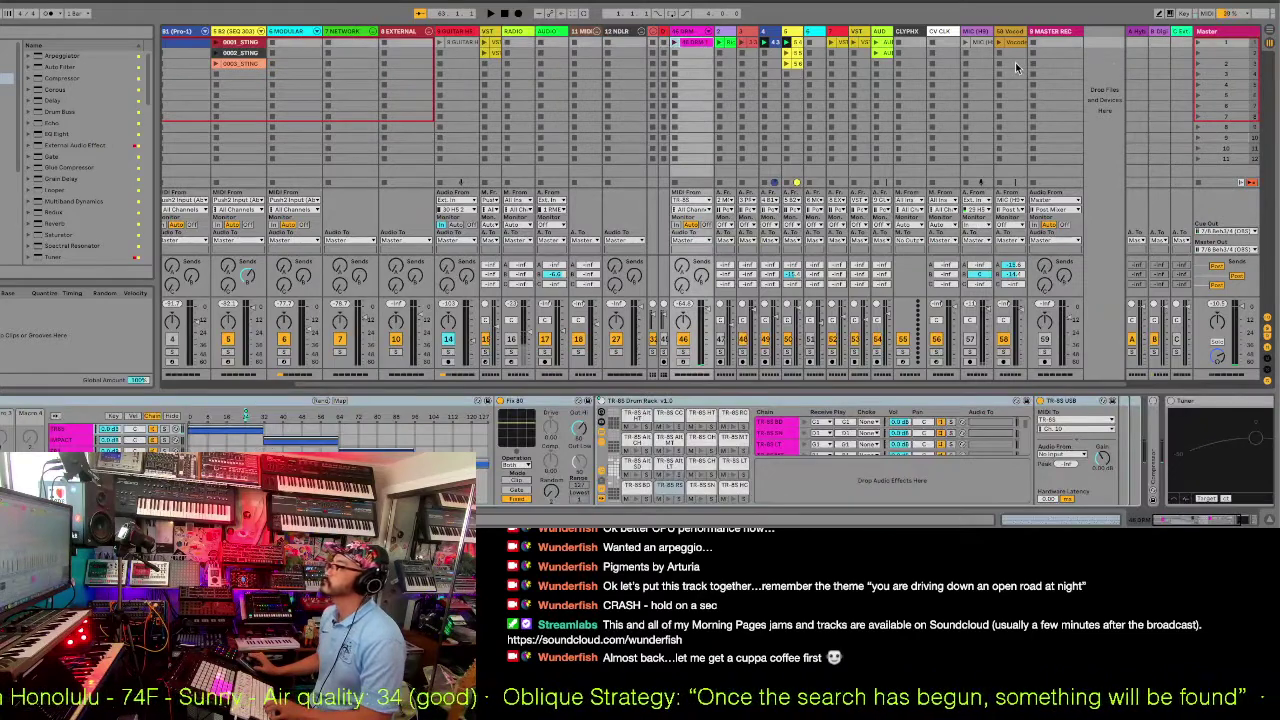
pyautogui.moveTo(1015, 62); pyautogui.dragTo(680, 40)
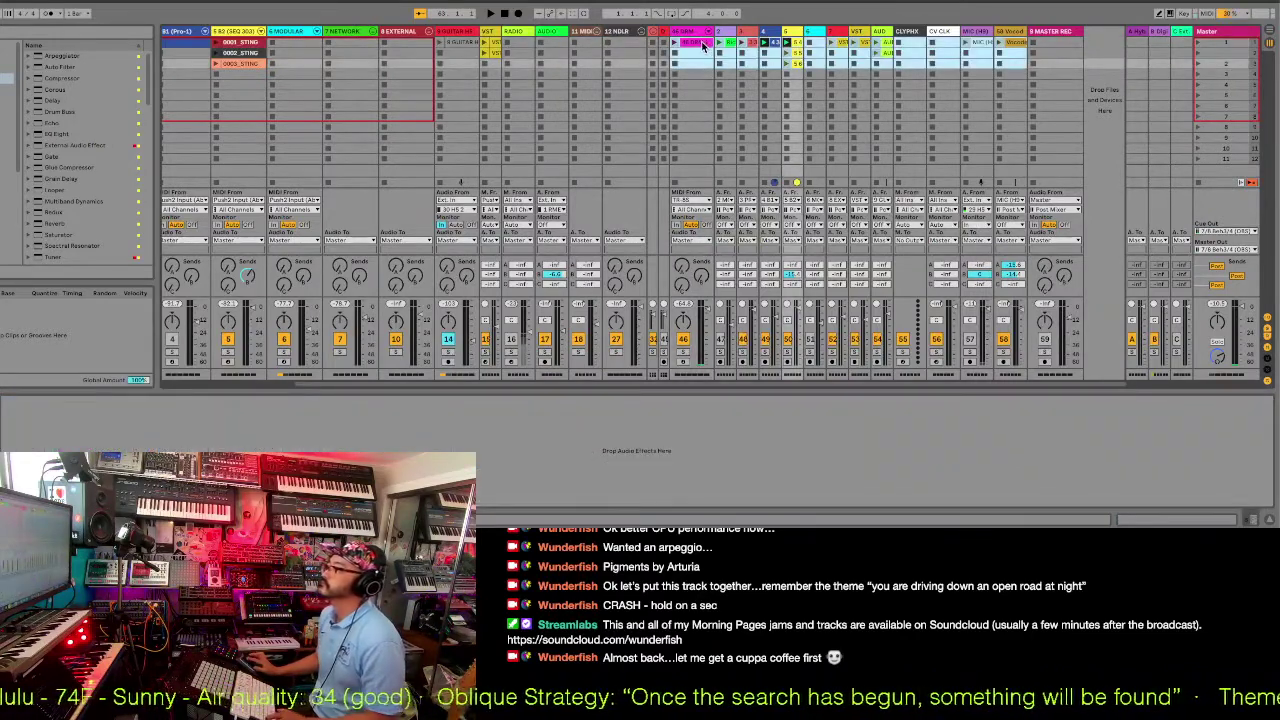
pyautogui.press('Tab')
pyautogui.moveTo(703, 46); pyautogui.dragTo(165, 168)
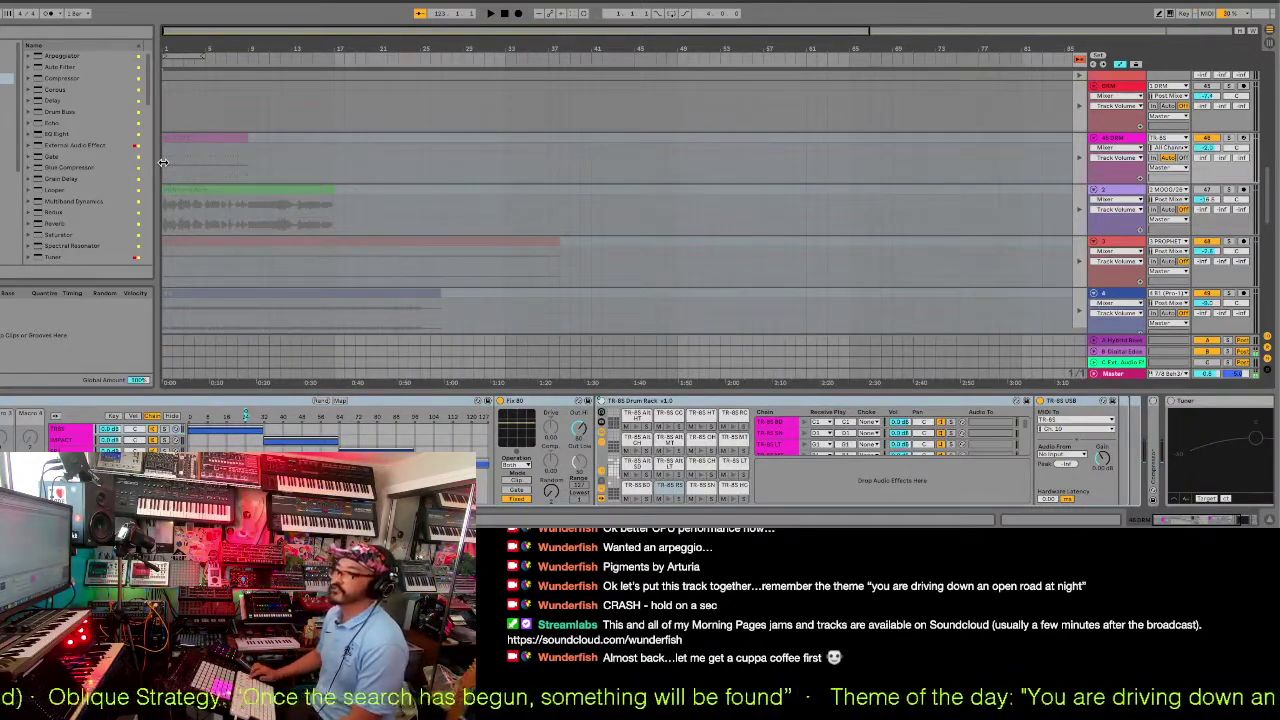
# Play the arrangement from bar 1 with its clips re-enabled, soloing the drum track first and track 2 after it.
pyautogui.click(1228, 138)
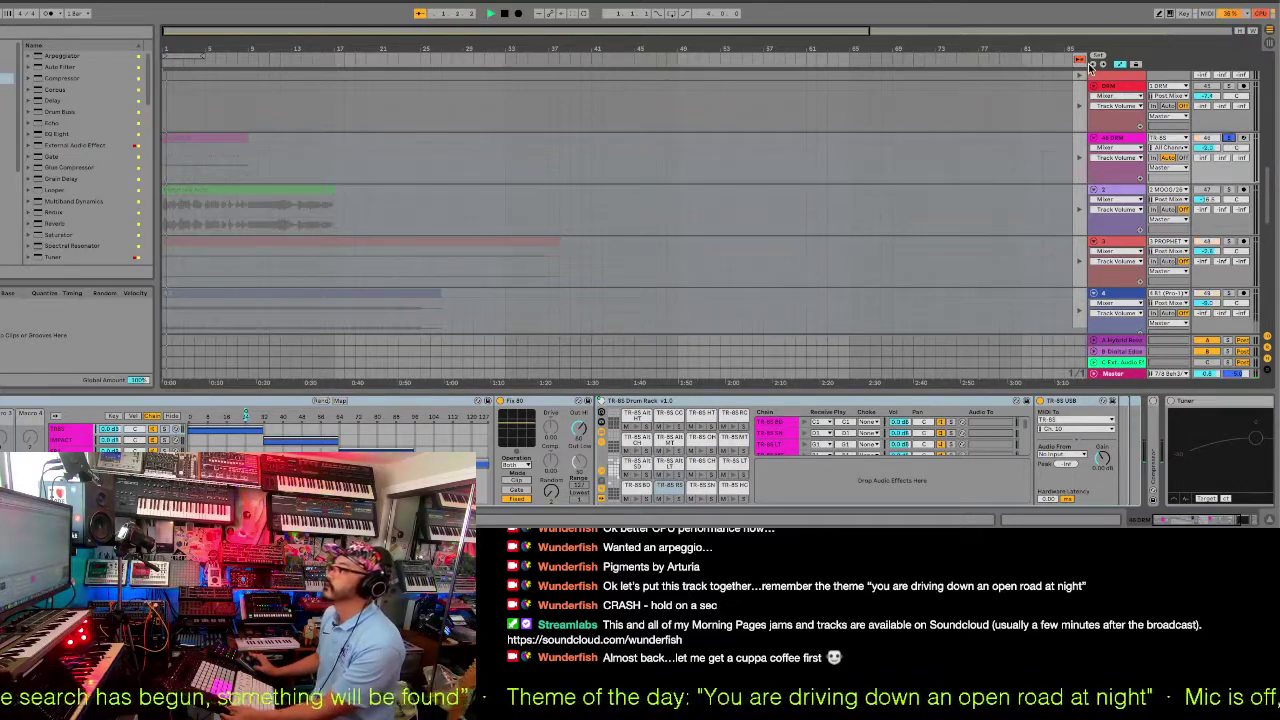
pyautogui.click(1080, 62)
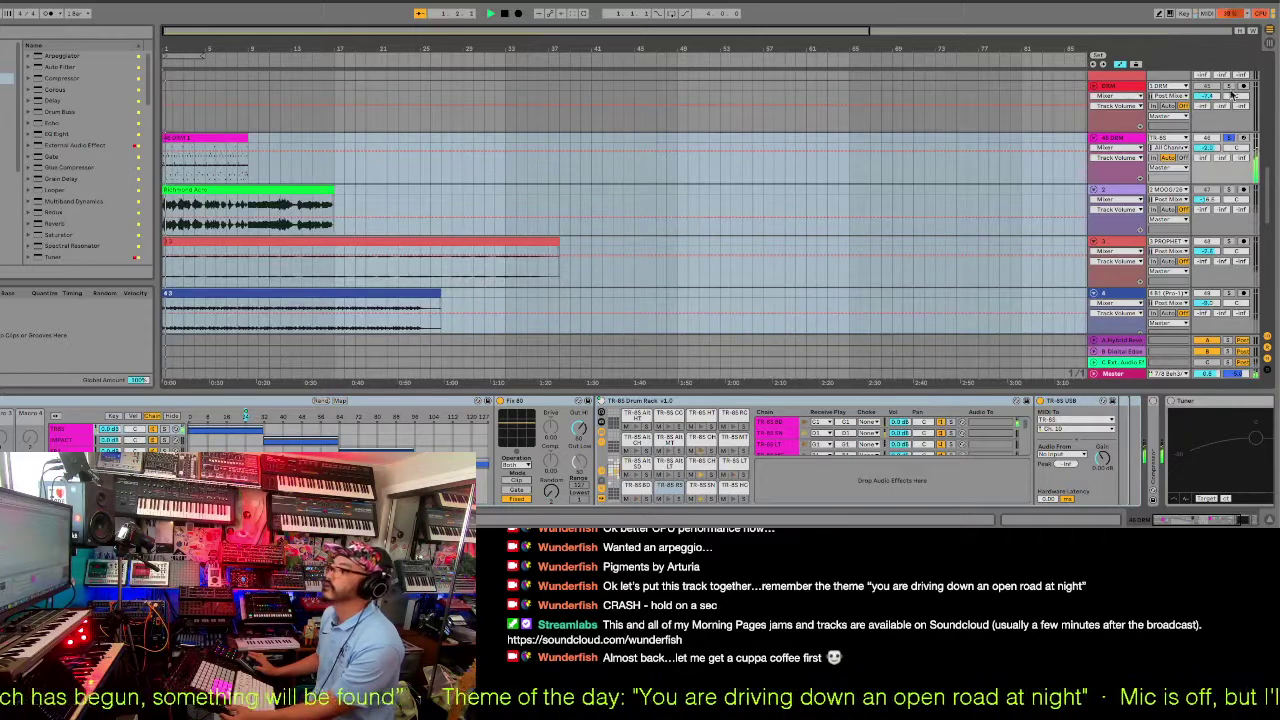
pyautogui.click(1228, 190)
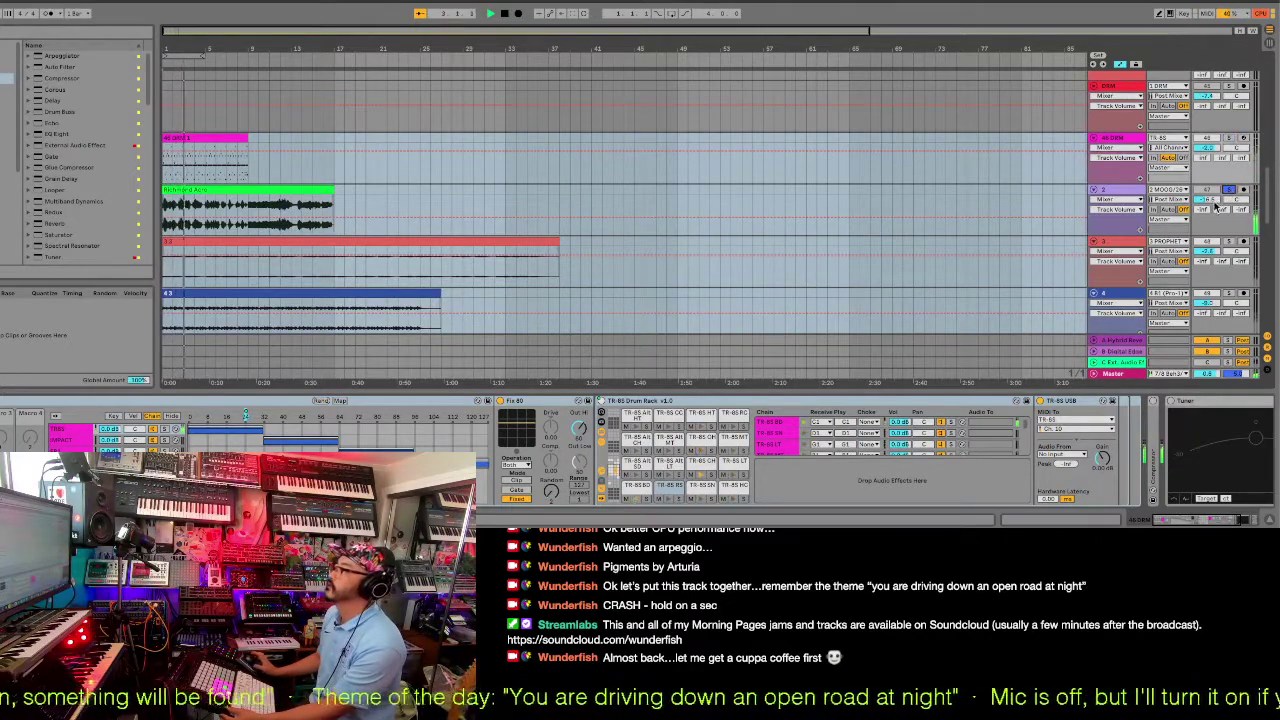
# Add EQ Eight to track 2 and roll off the lowest frequencies with its first band.
pyautogui.click(1137, 197)
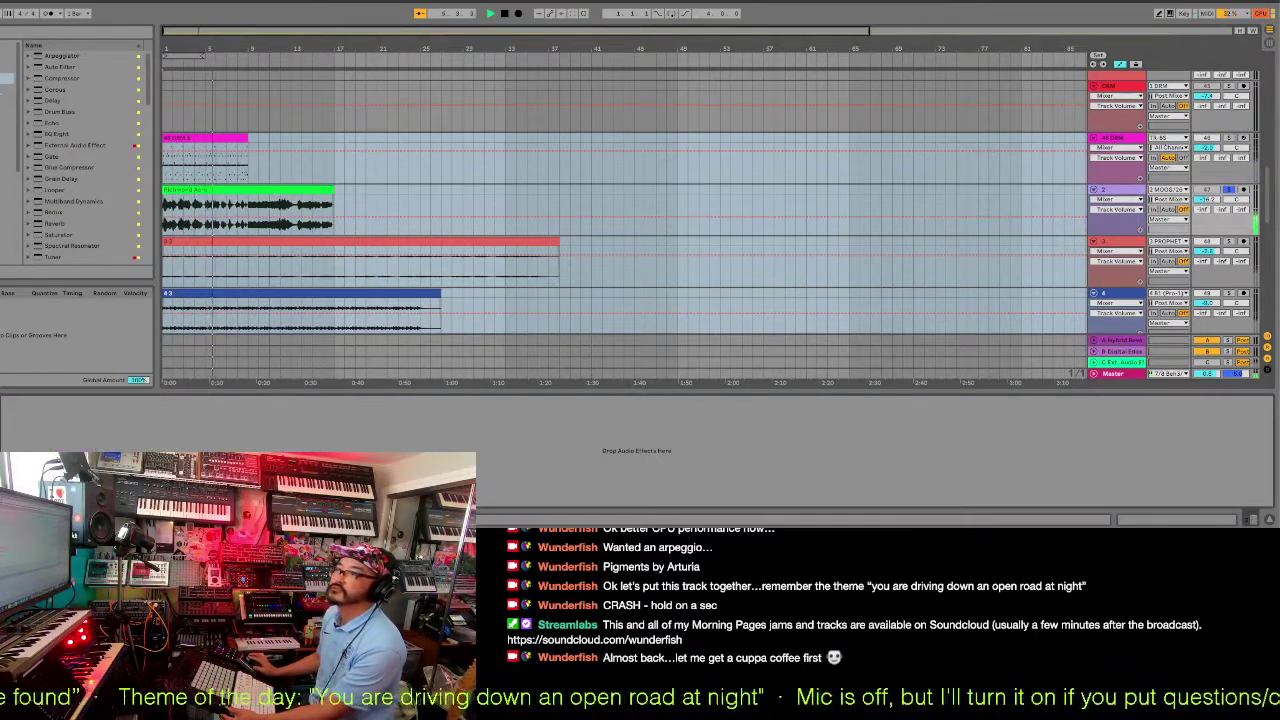
pyautogui.click(67, 134)
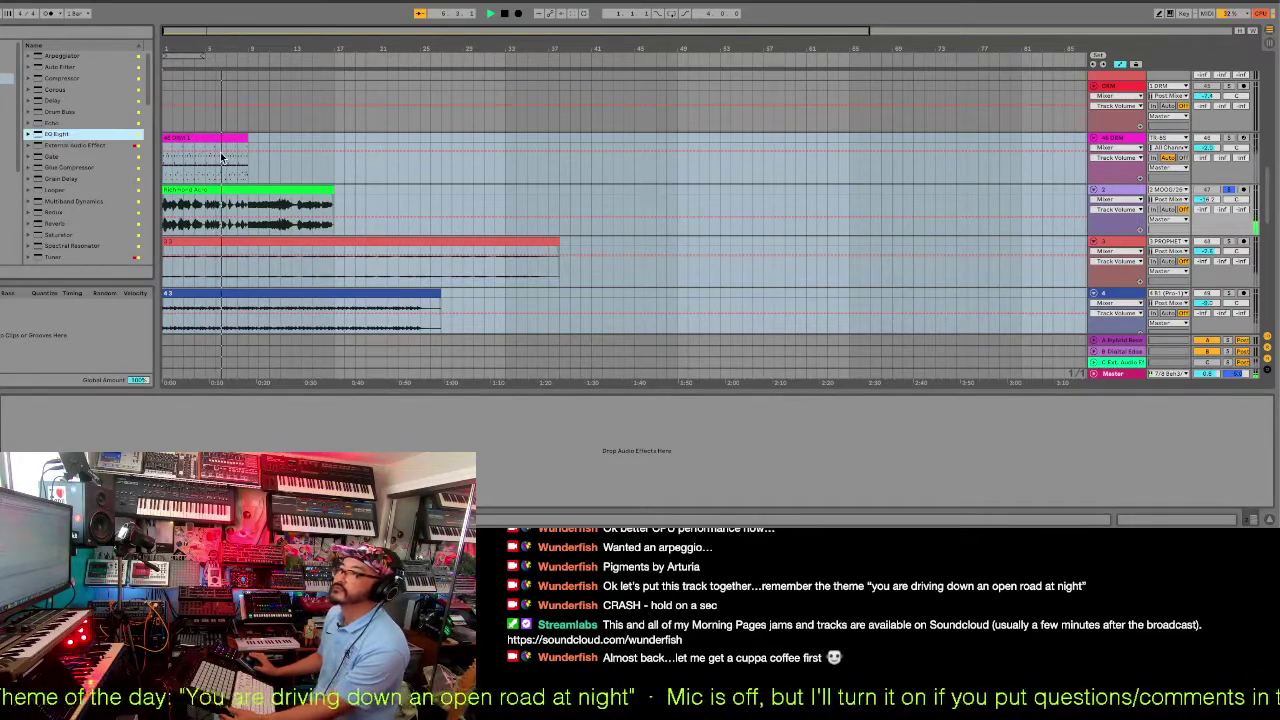
pyautogui.press('Return')
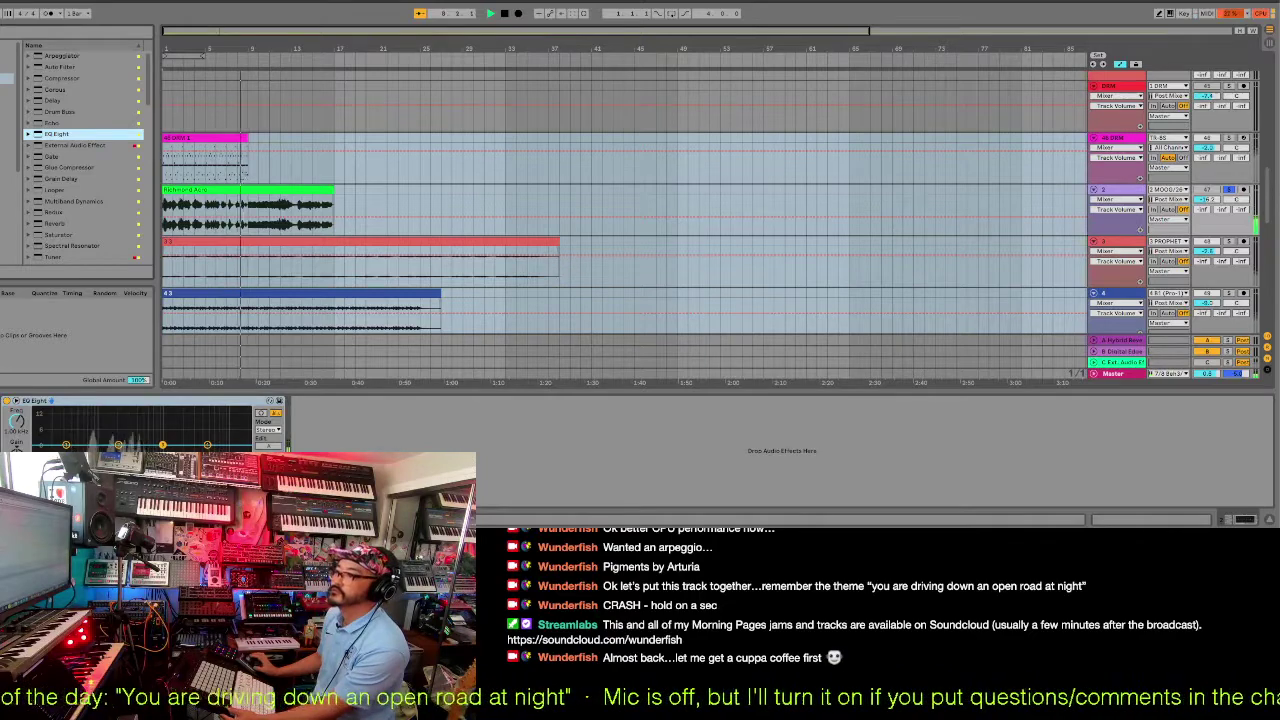
pyautogui.moveTo(66, 444); pyautogui.dragTo(53, 441)
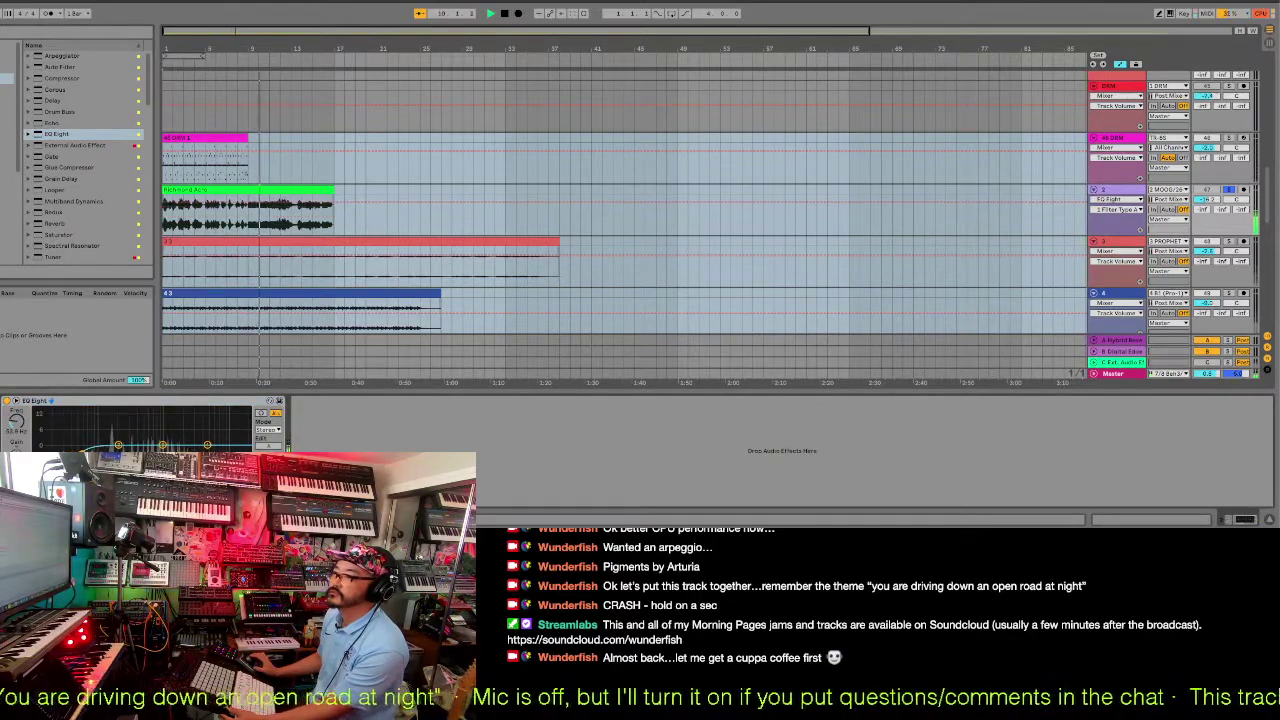
# Find RX 7 Spectral De-noise among the VST plug-ins and tag it with the FX collection.
pyautogui.scroll(-15, 114, 151)
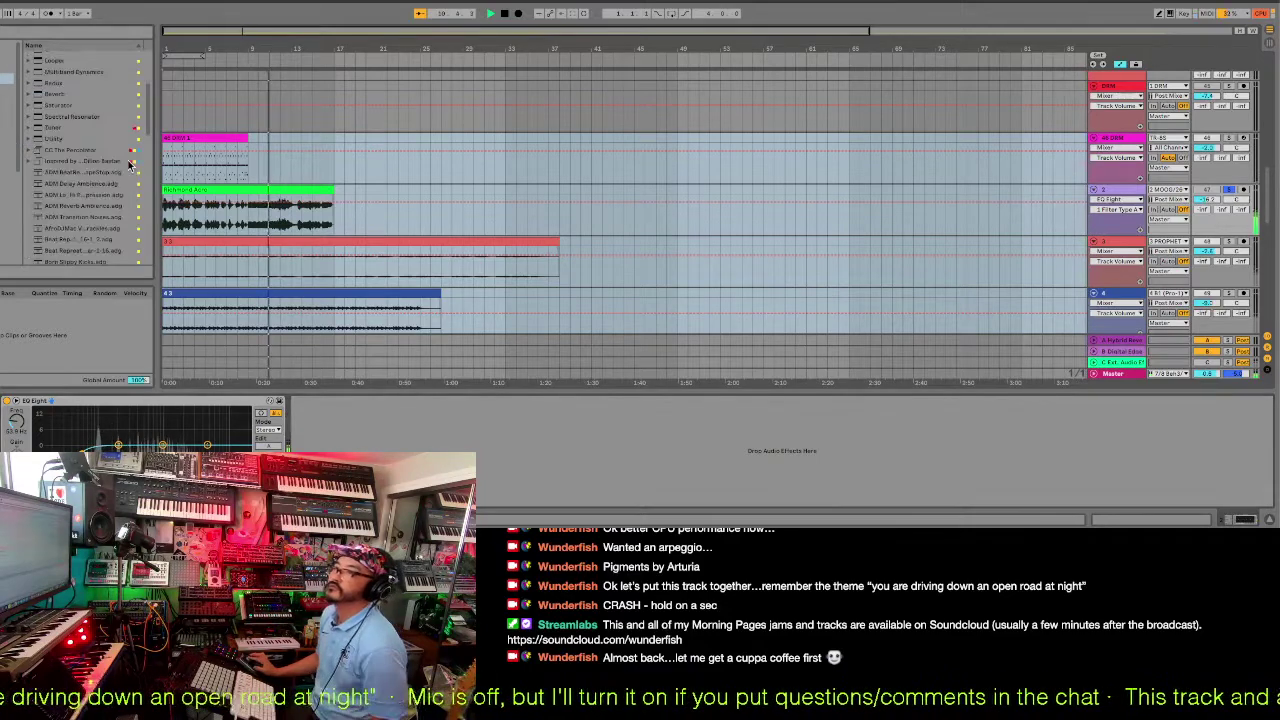
pyautogui.scroll(5, 128, 165)
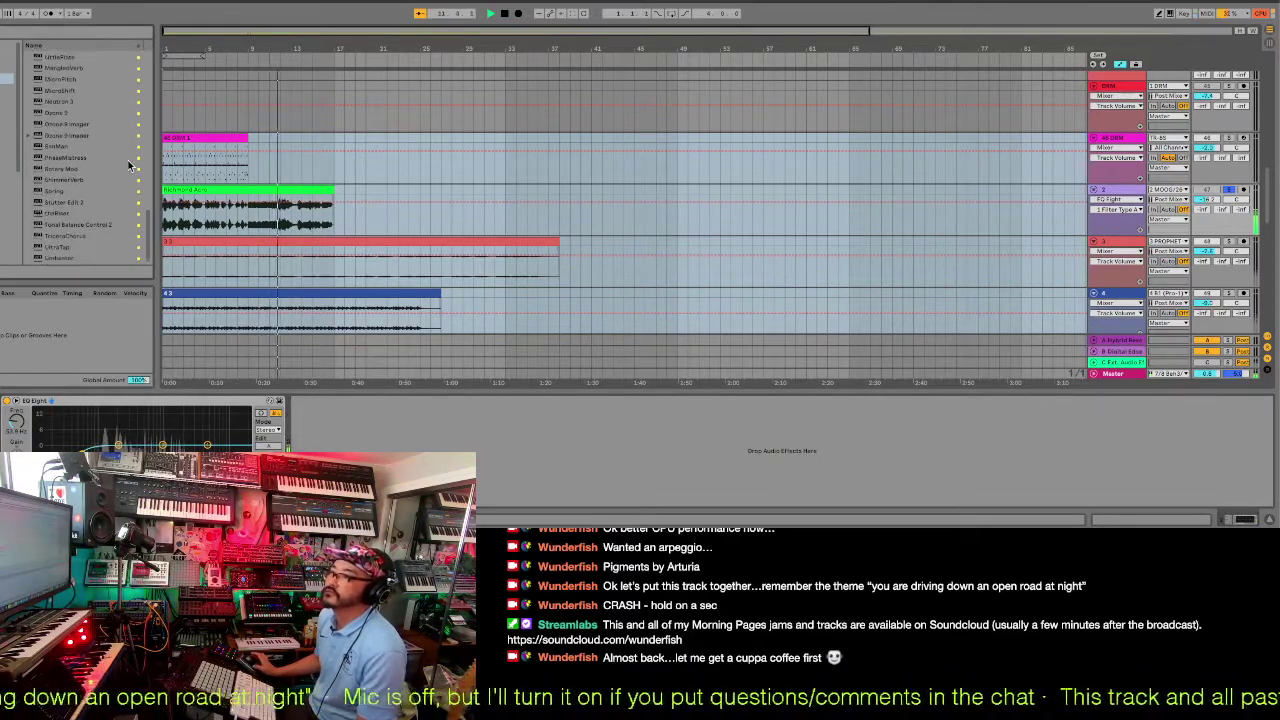
pyautogui.scroll(-3, 128, 165)
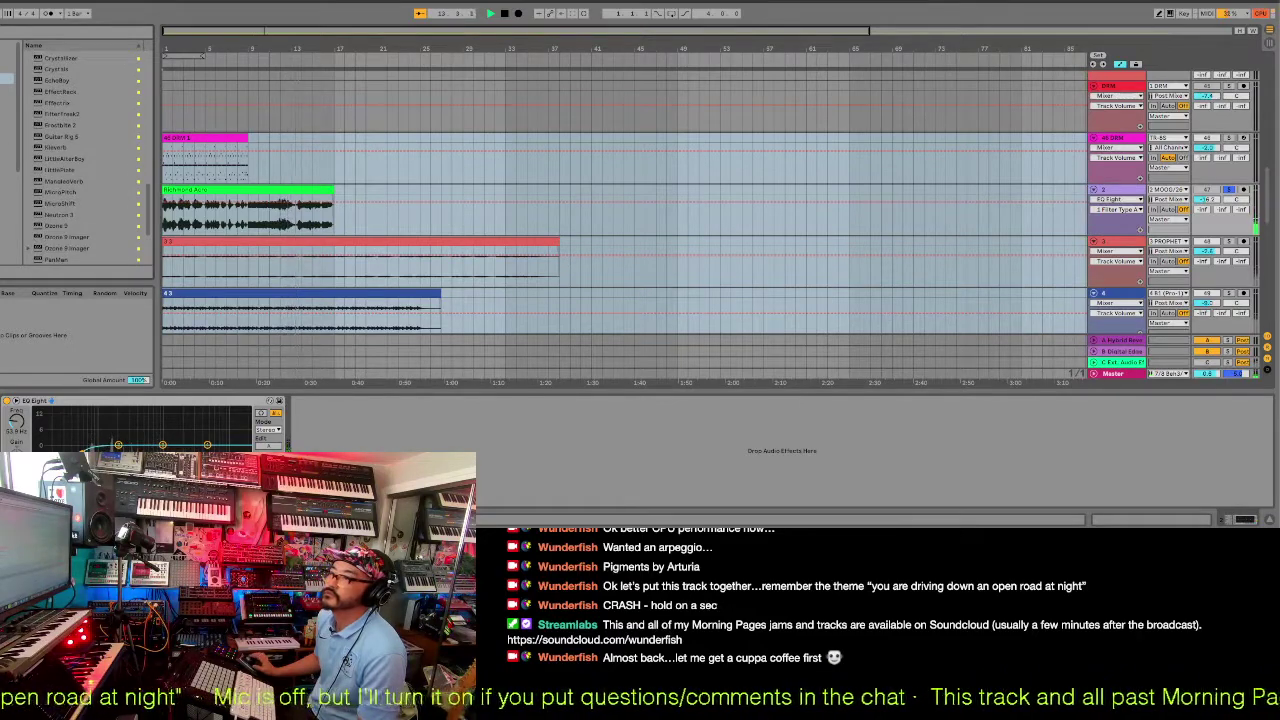
pyautogui.scroll(10, 37, 133)
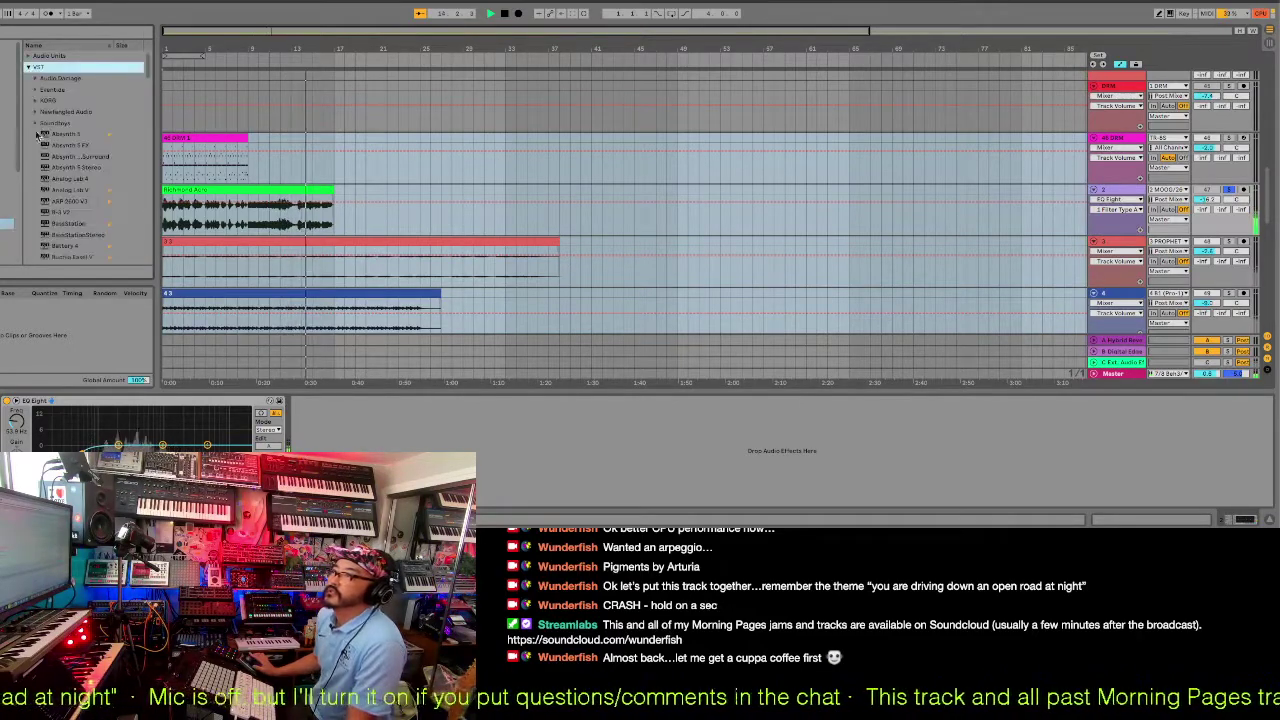
pyautogui.scroll(-15, 38, 160)
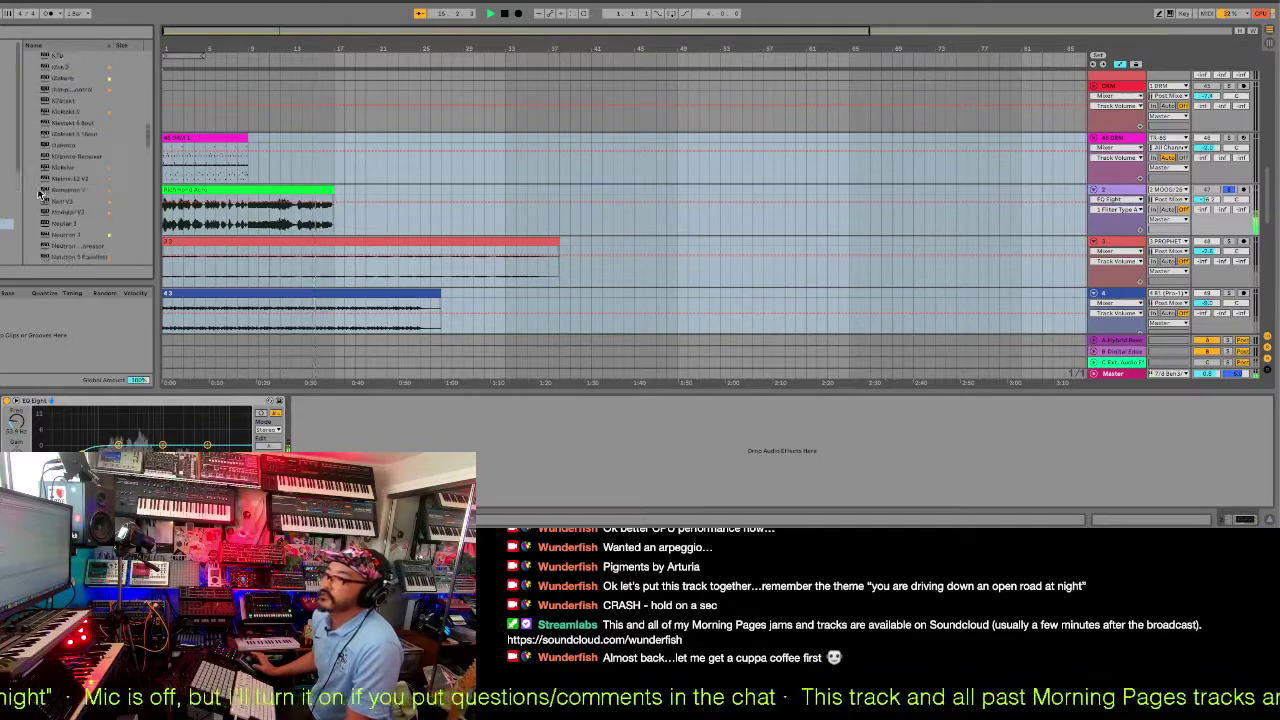
pyautogui.scroll(-10, 40, 195)
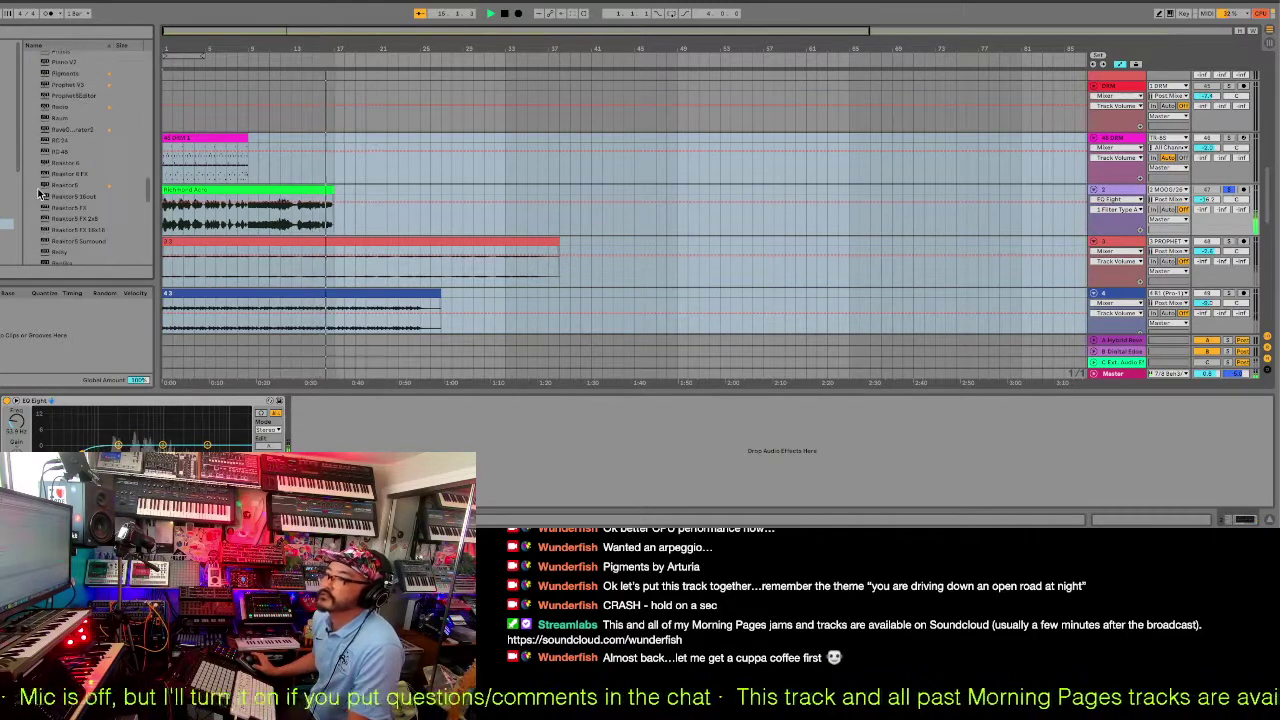
pyautogui.scroll(-5, 40, 195)
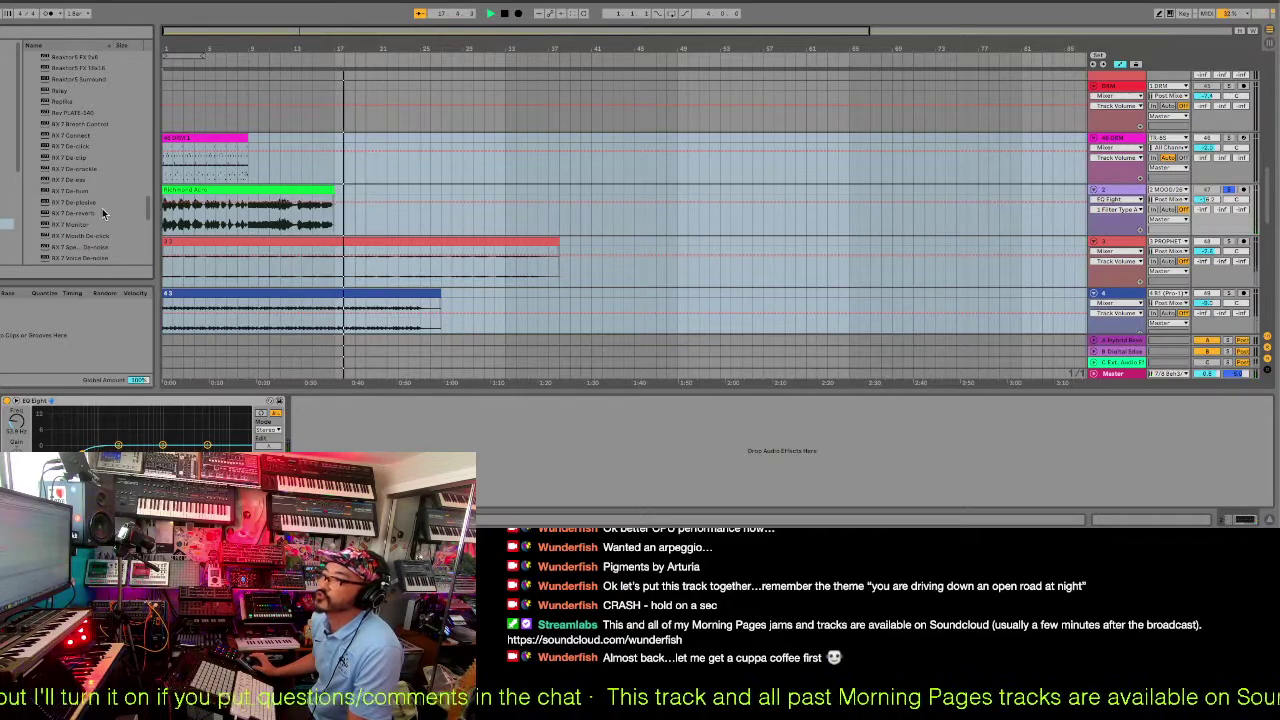
pyautogui.scroll(-2, 102, 208)
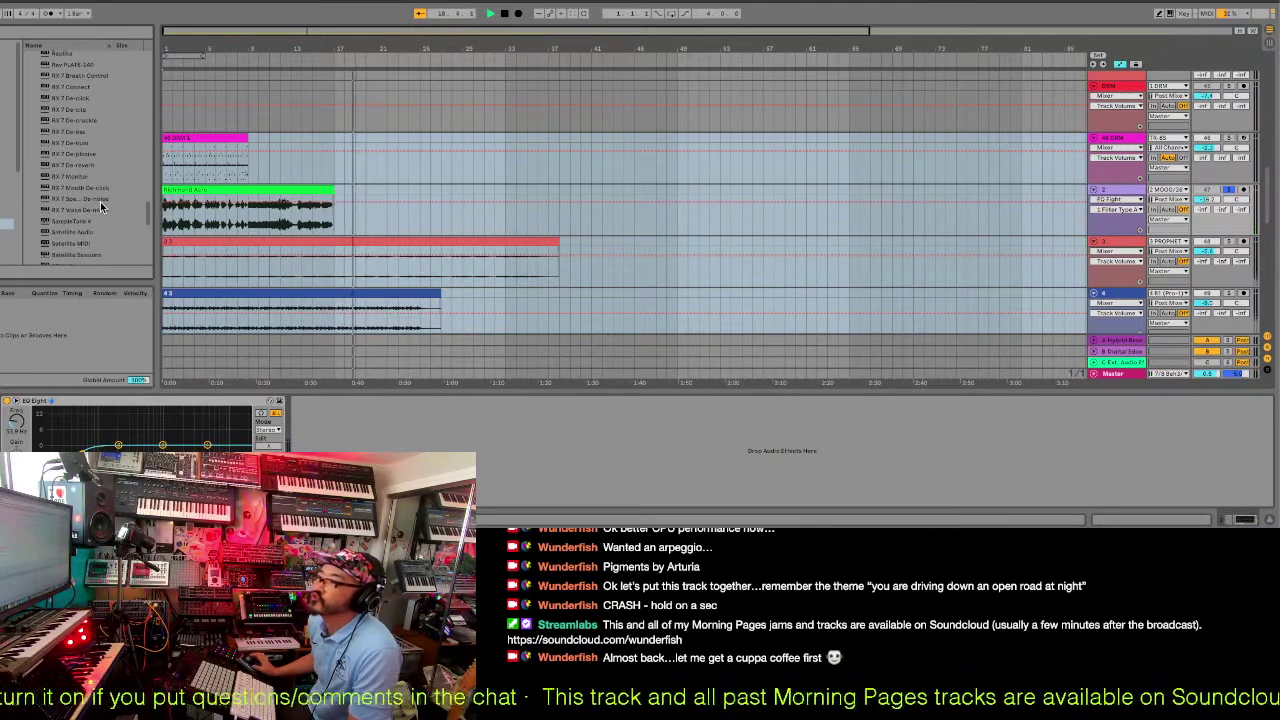
pyautogui.rightClick(101, 204)
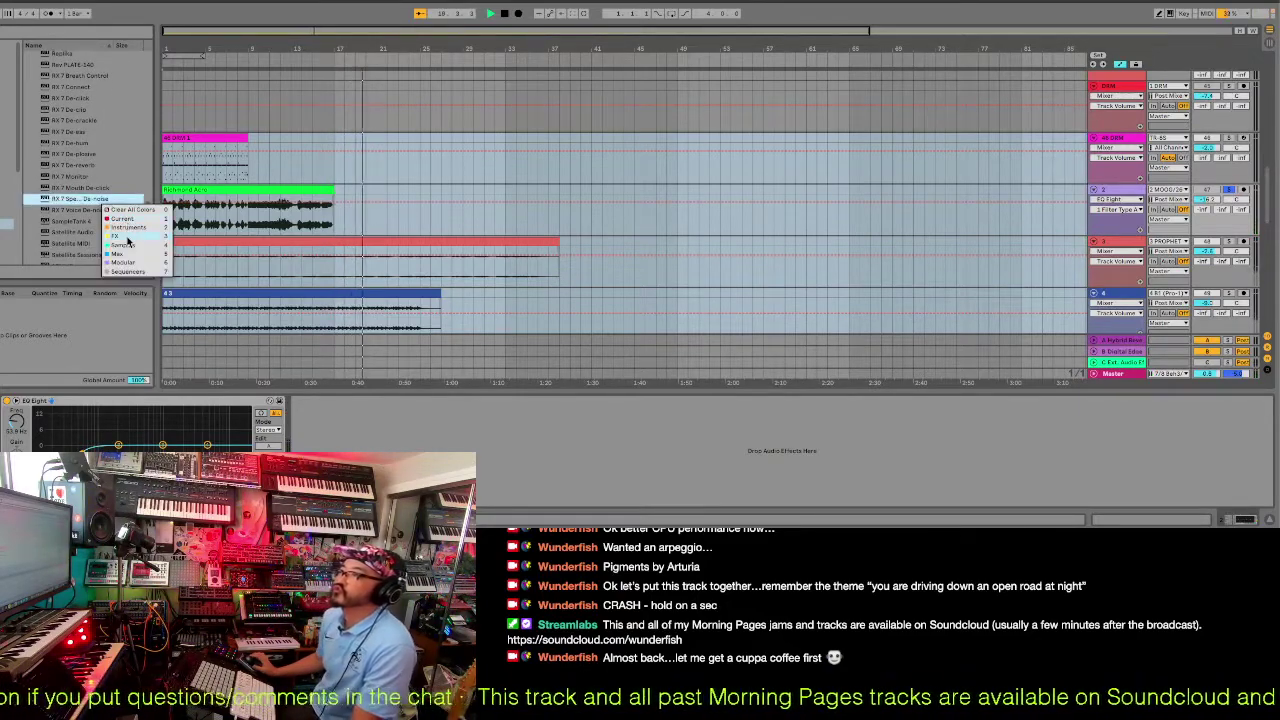
pyautogui.click(86, 200)
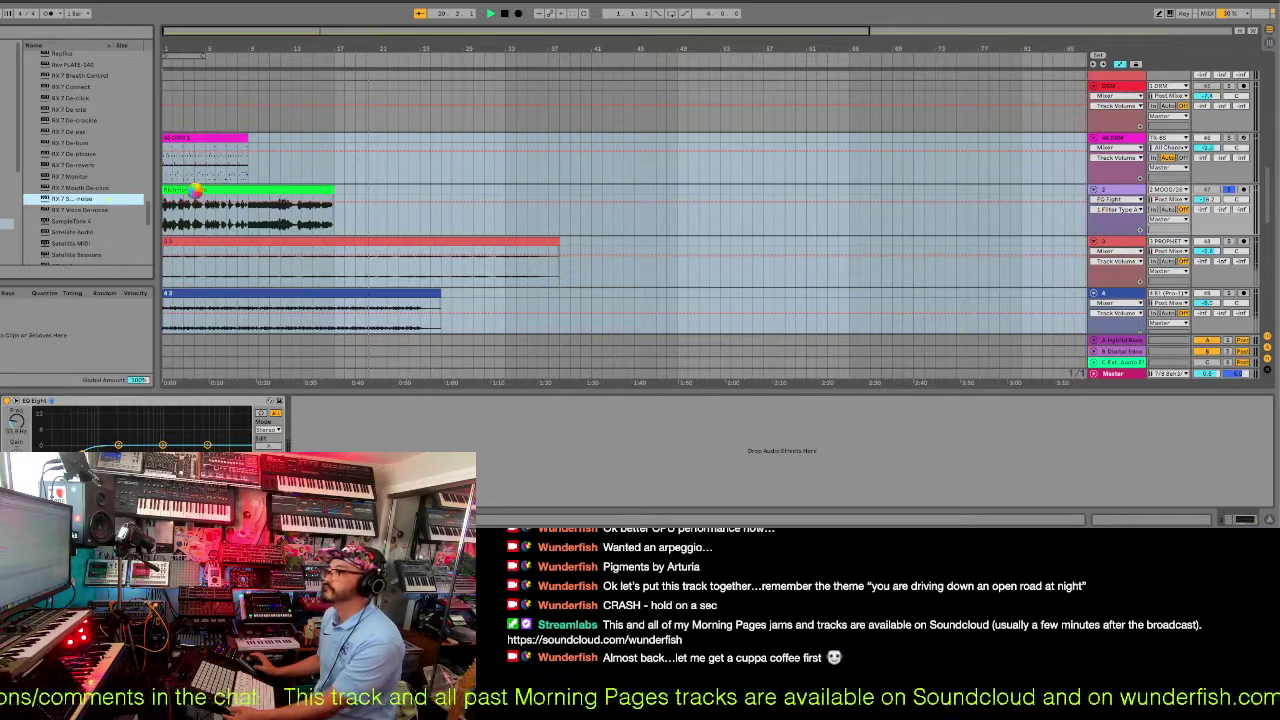
# Load RX 7 Spectral De-noise onto track 2 and replay the sample with the plug-in window moved off the clips.
pyautogui.moveTo(195, 190); pyautogui.dragTo(196, 190)
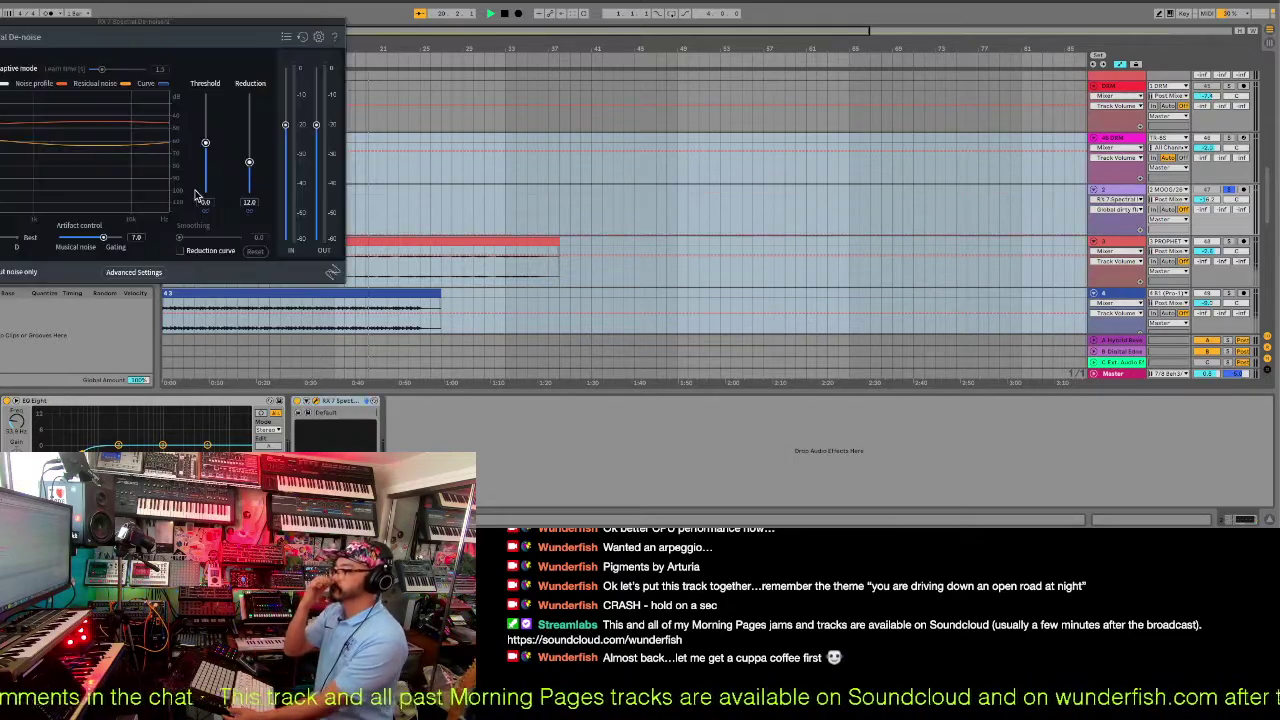
pyautogui.press('space')
pyautogui.moveTo(198, 27); pyautogui.dragTo(721, 54)
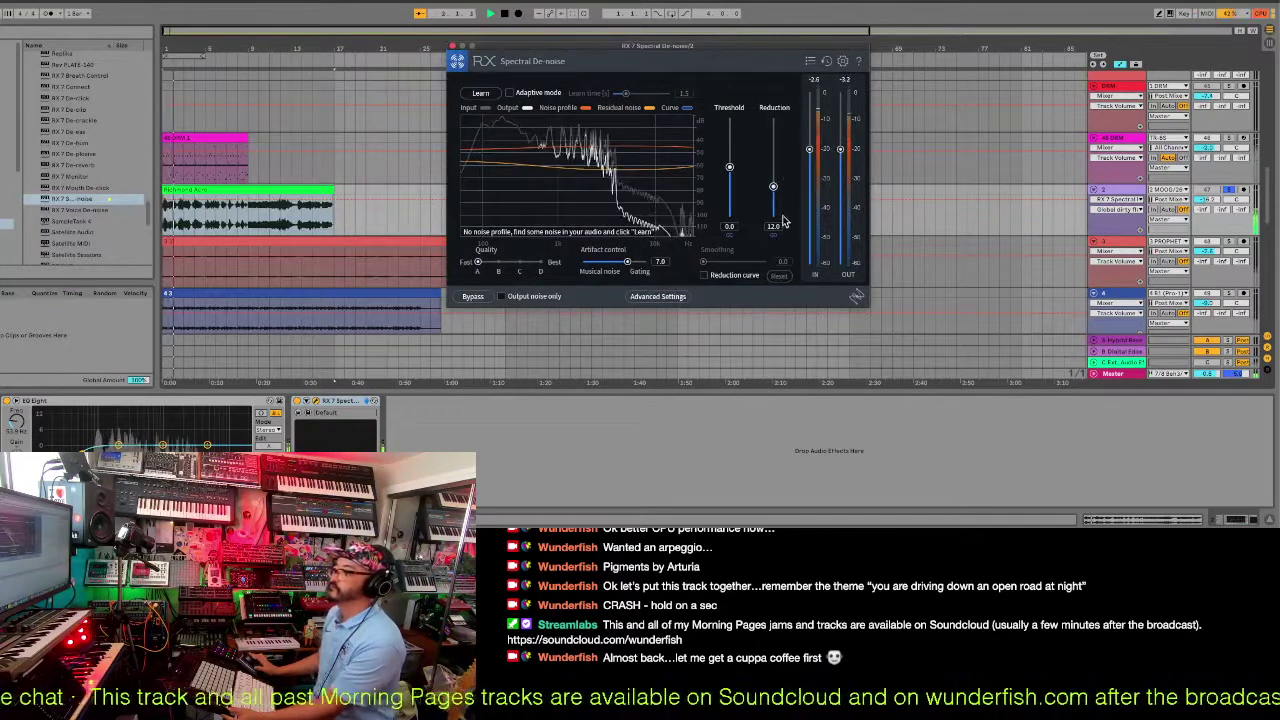
# Set Spectral De-noise's threshold to 2.1 and reduction to 16.9, and close the plug-in window.
pyautogui.moveTo(773, 186); pyautogui.dragTo(729, 150)
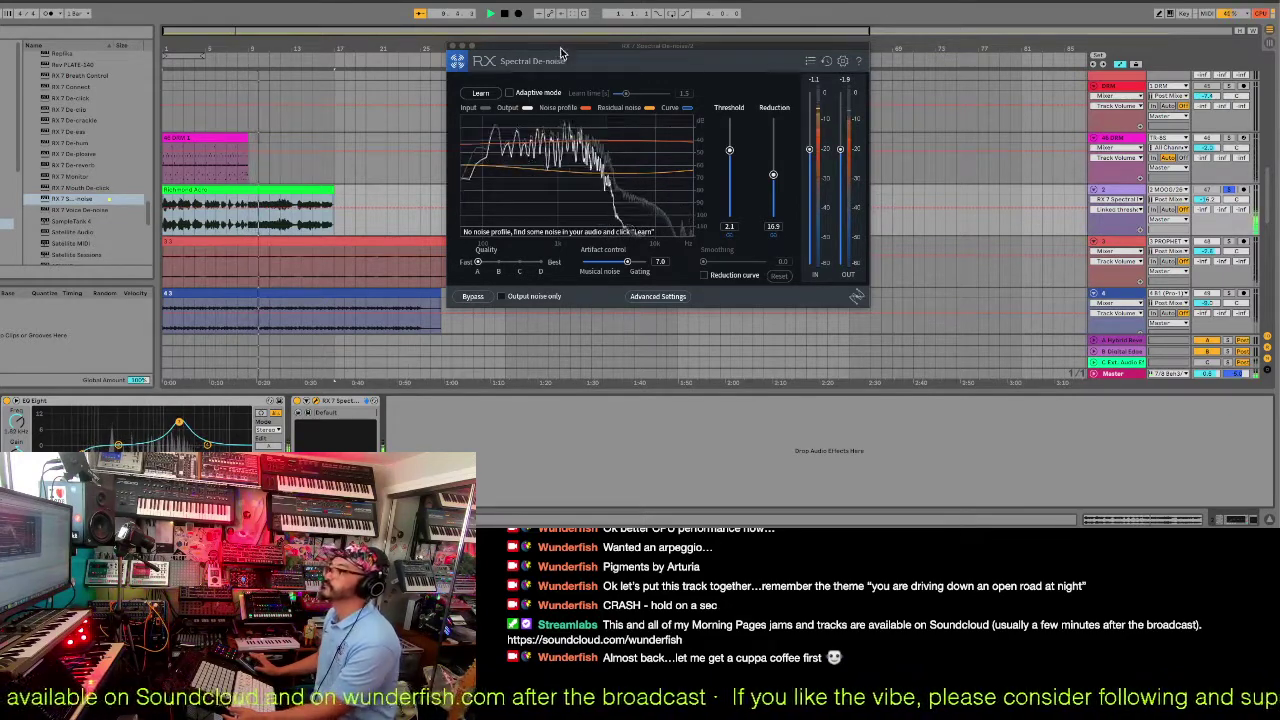
pyautogui.moveTo(558, 57); pyautogui.dragTo(756, 116)
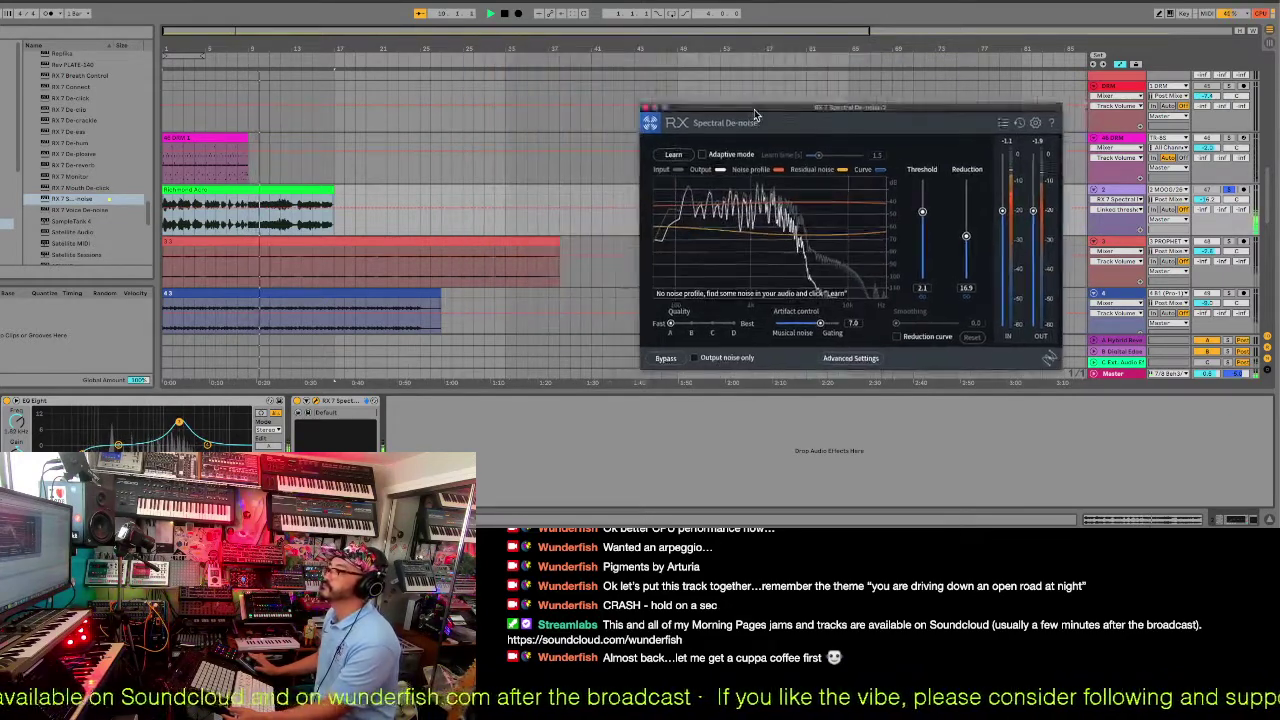
pyautogui.click(651, 109)
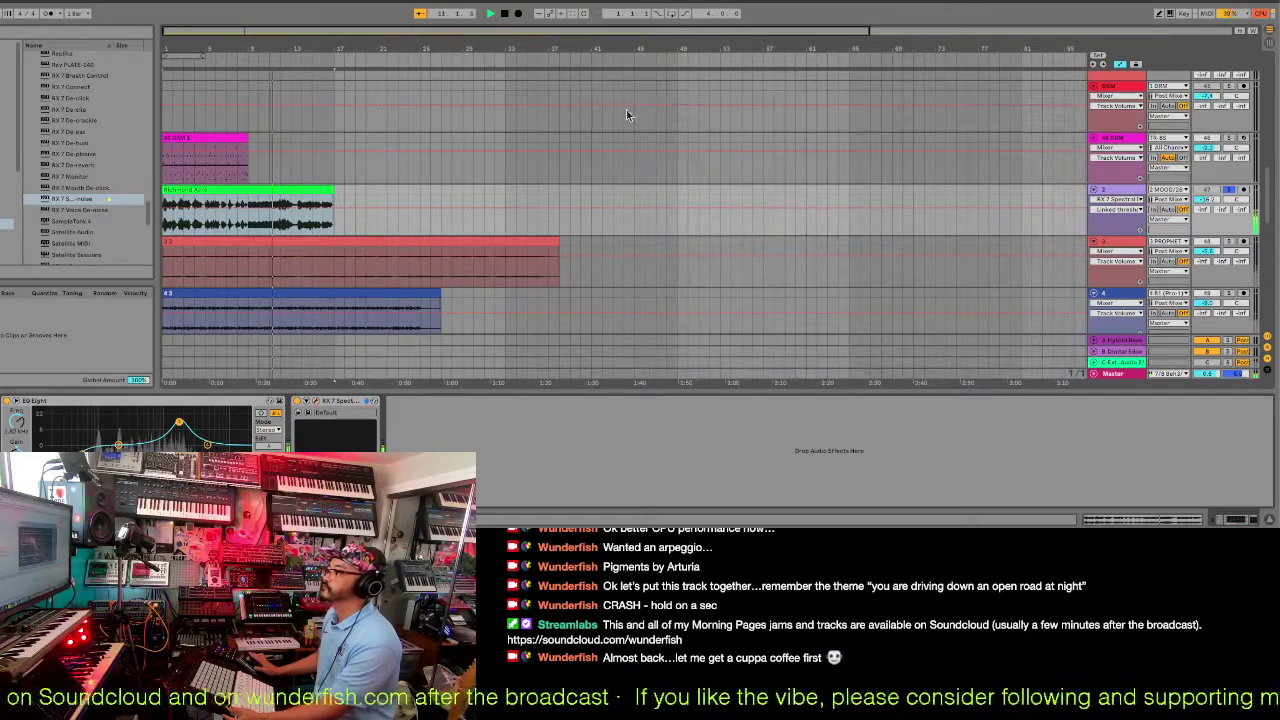
# Switch the solo to track 3 while the arrangement plays.
pyautogui.click(1230, 243)
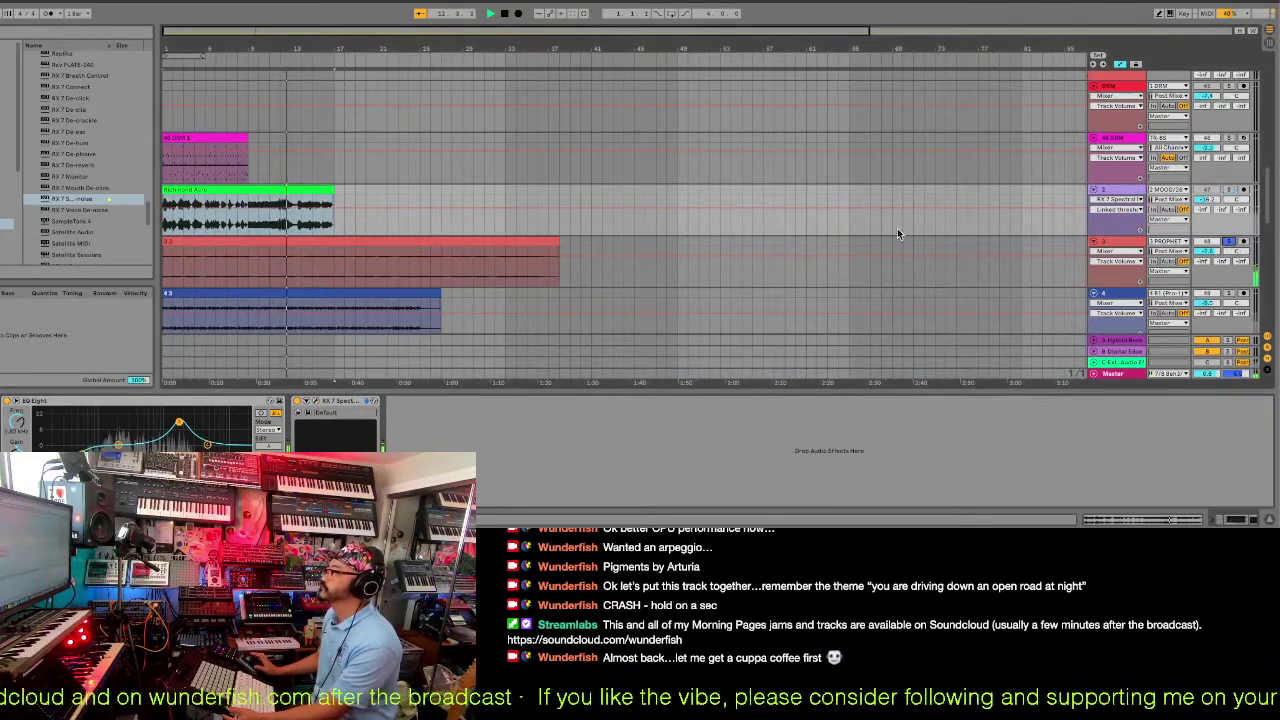
# Rename the clip on track 3 as a Prophet 6 Lead part and switch the solo to track 4.
pyautogui.click(453, 240)
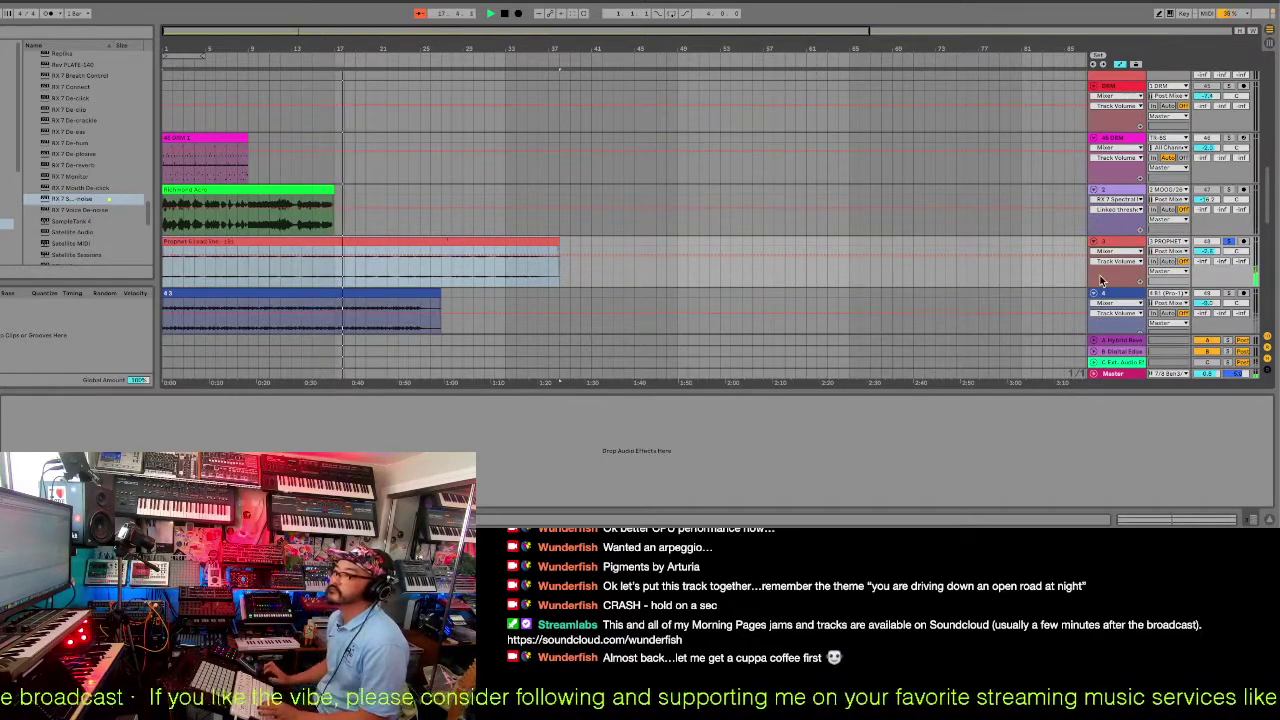
pyautogui.click(1233, 295)
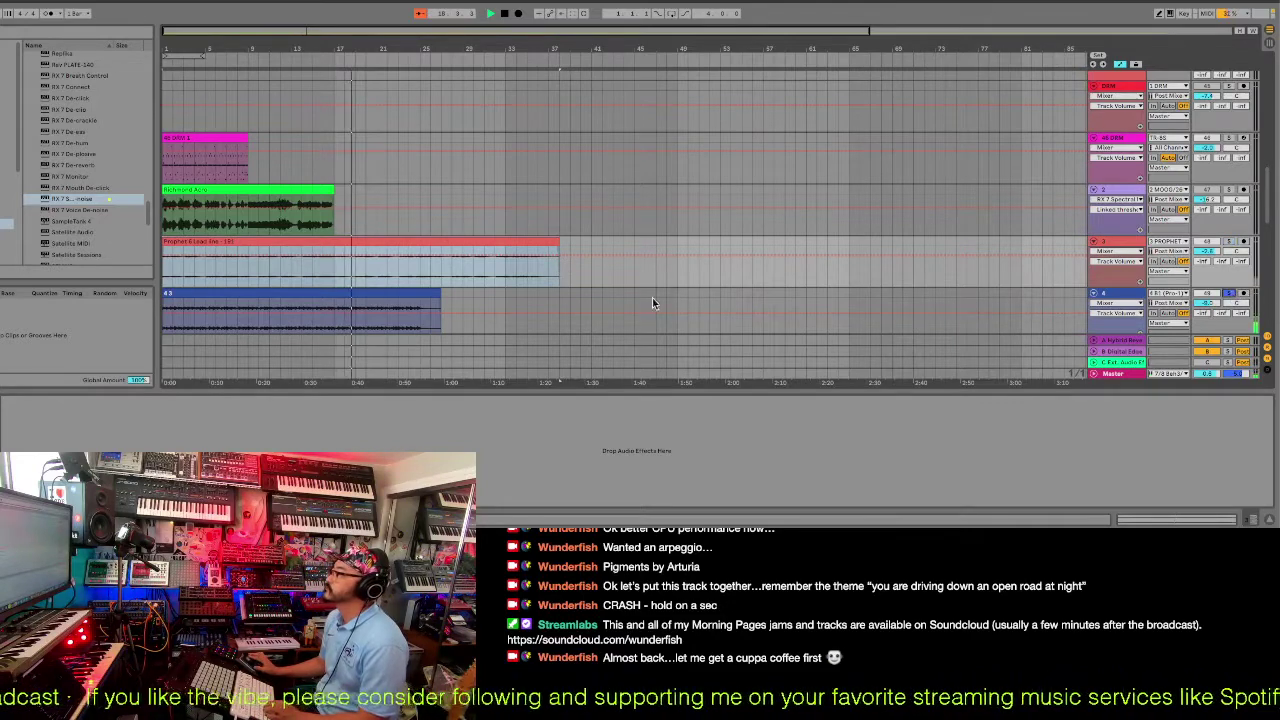
# Rename the clip on track 4 as Pro1 Bass (no filter sweep).
pyautogui.click(386, 292)
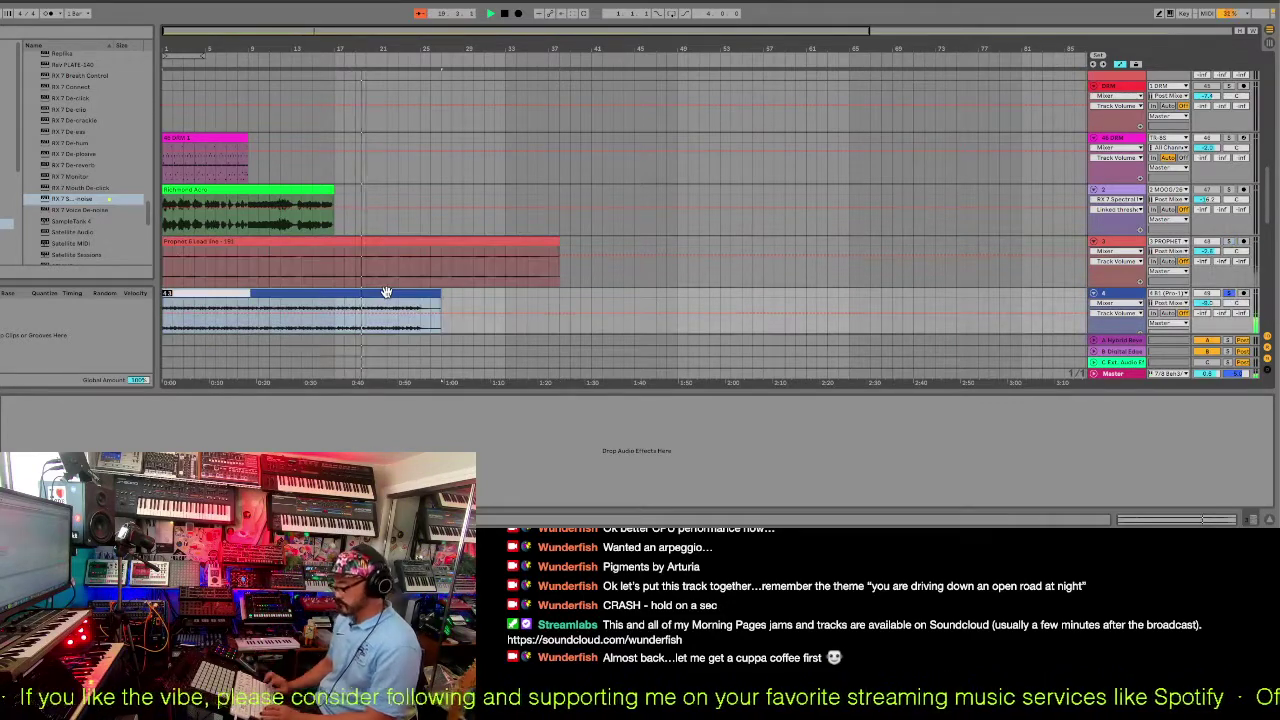
pyautogui.write('Proli')
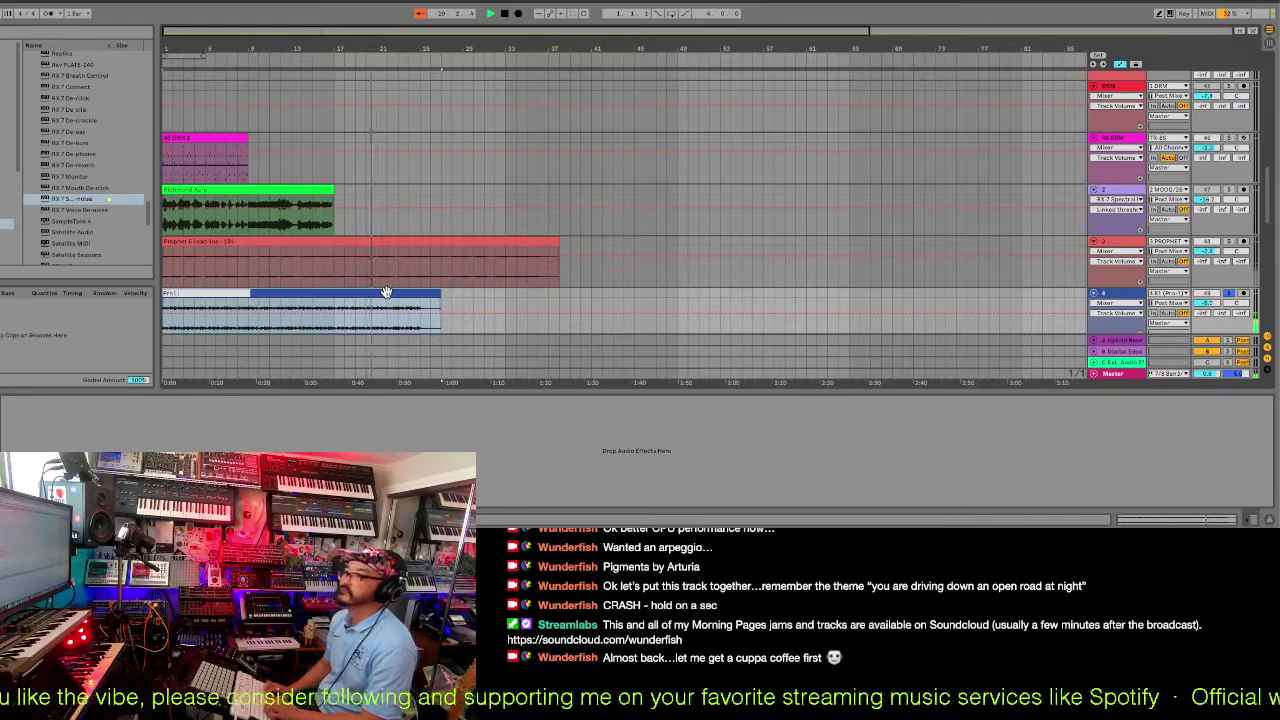
pyautogui.write(' Ver')
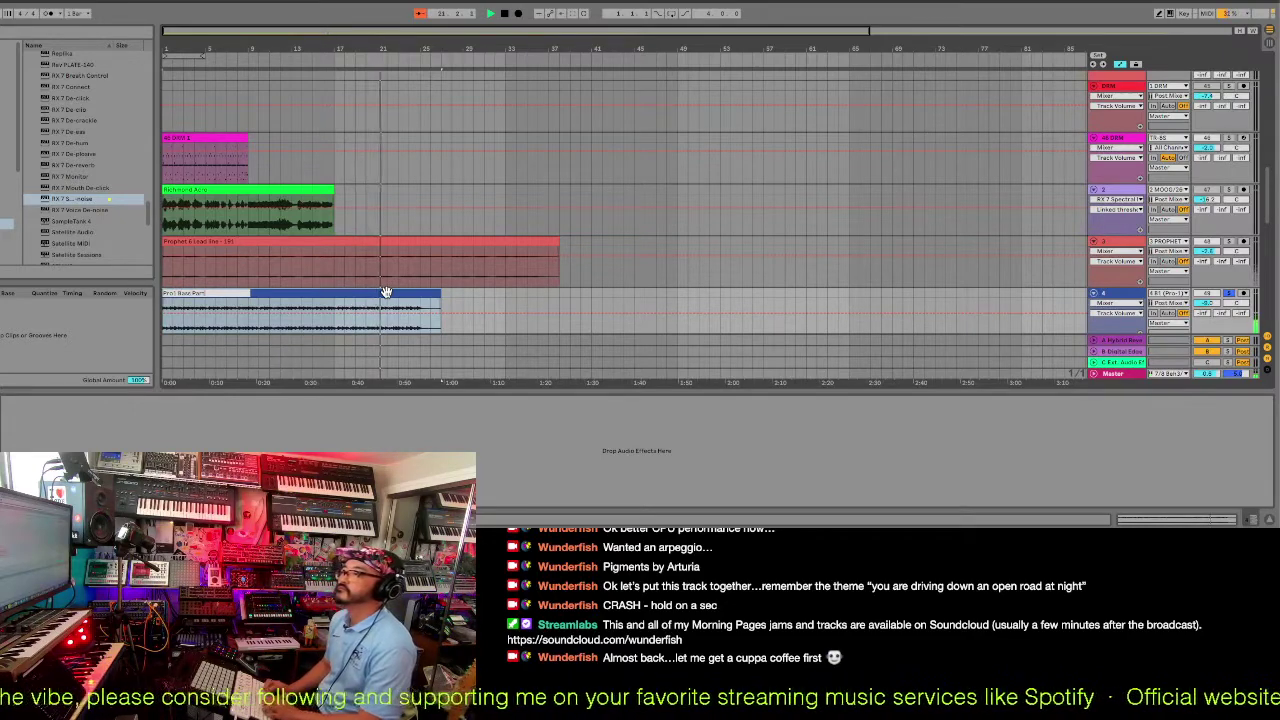
pyautogui.write(' (n')
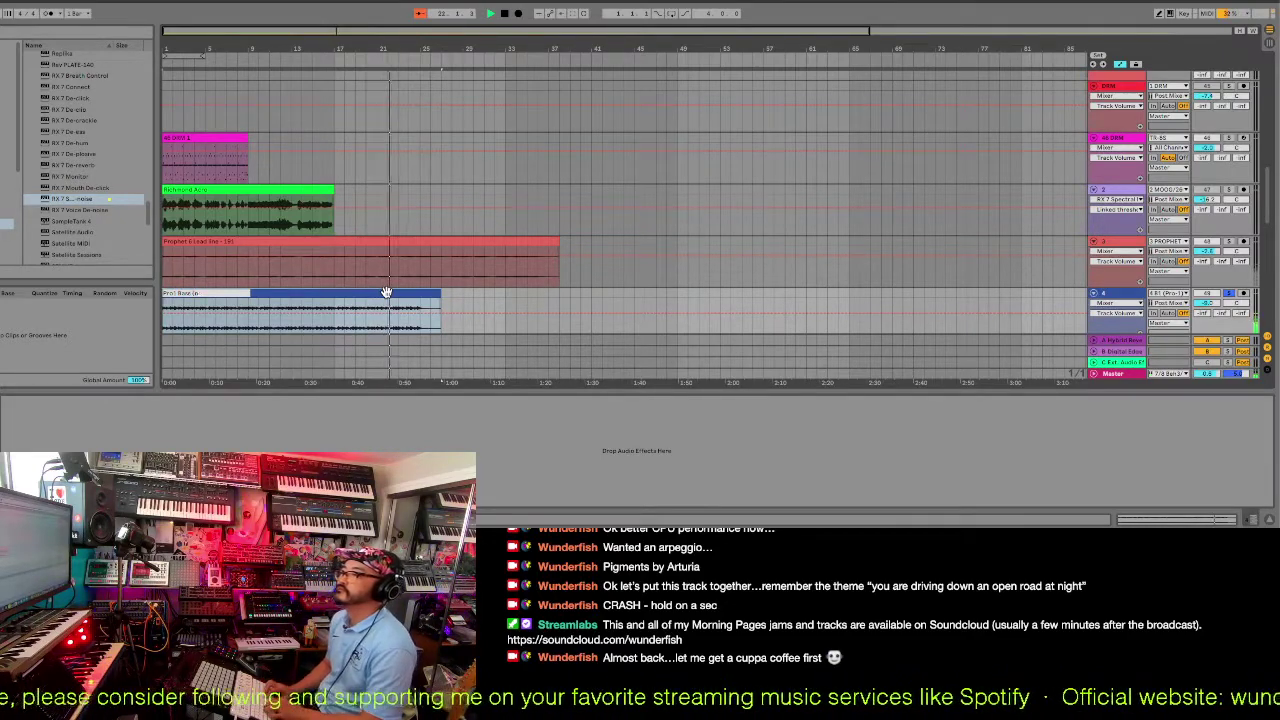
pyautogui.write('o filter')
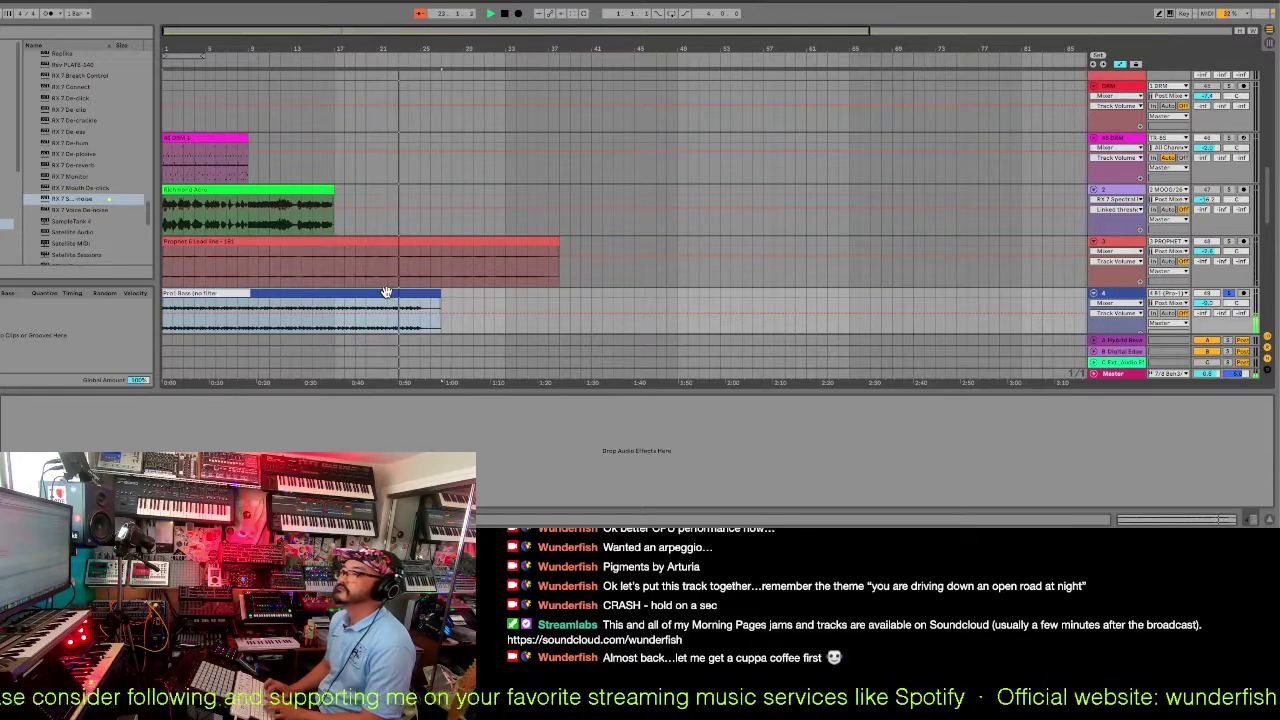
pyautogui.write(' sweep)')
pyautogui.press('Return')
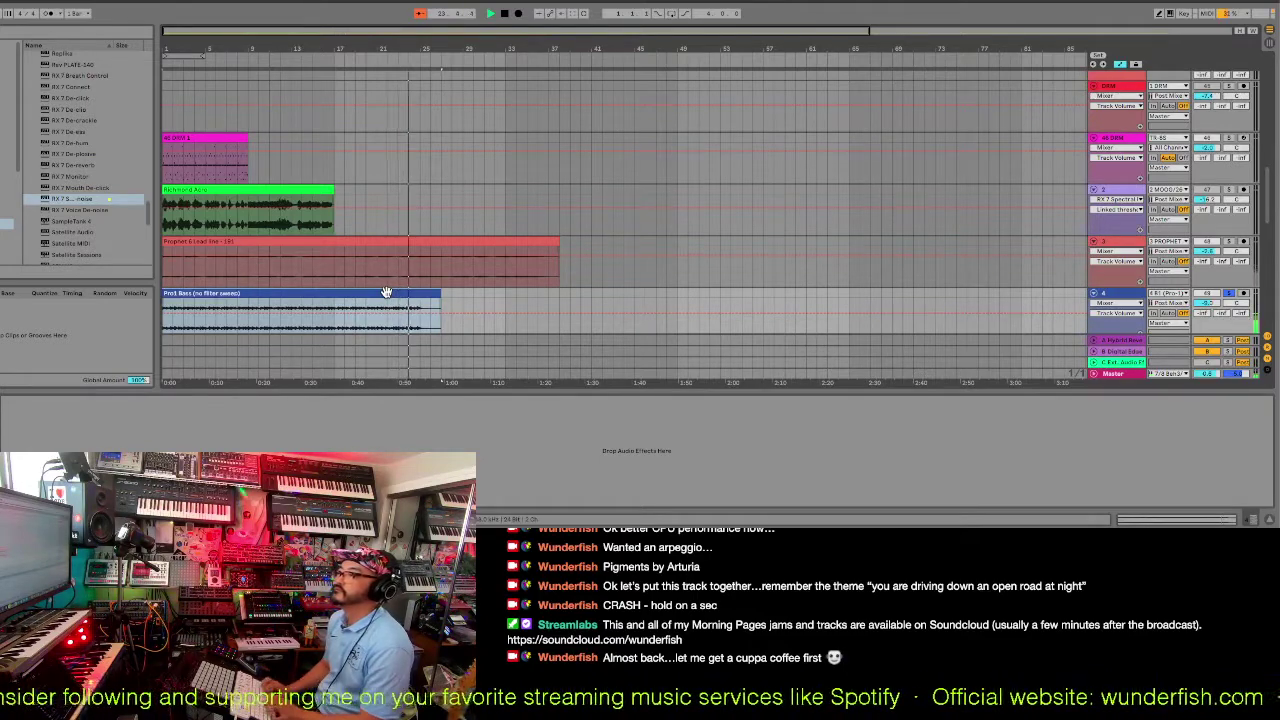
# Solo track 5 during playback from the start and rename its three clips Acid 1, Acid 2 and Acid 3.
pyautogui.scroll(-2, 386, 292)
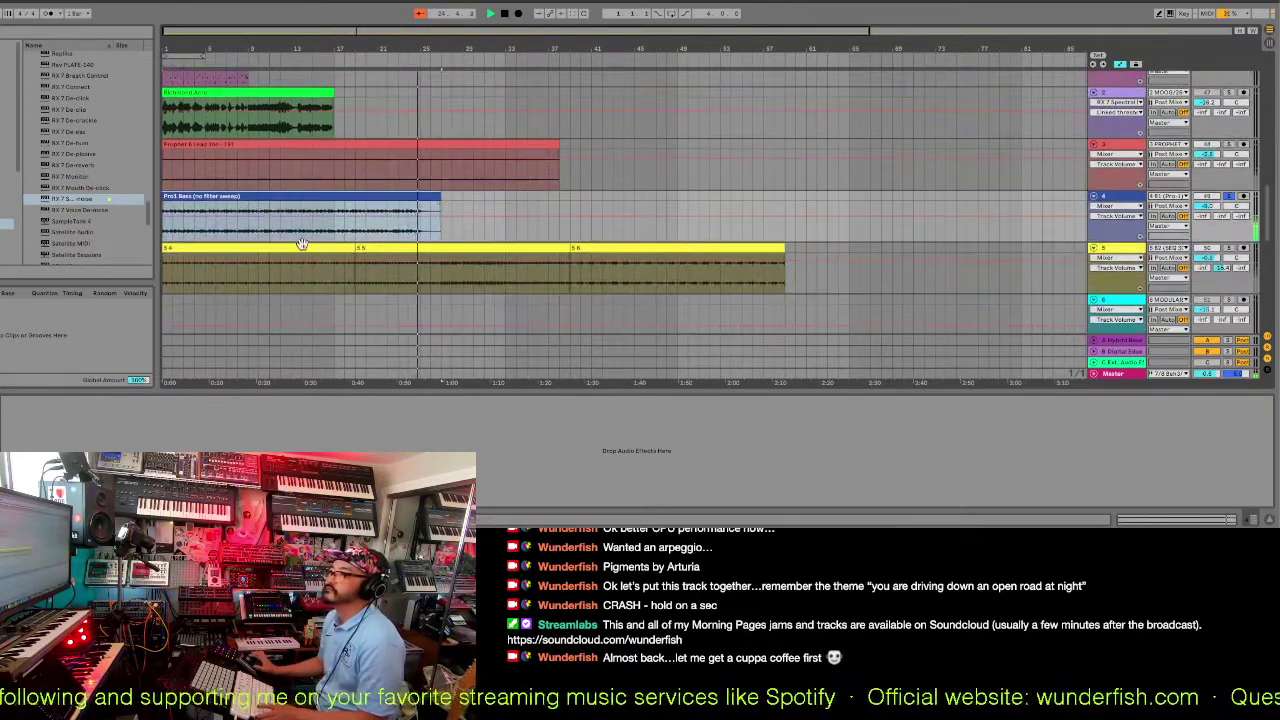
pyautogui.click(301, 244)
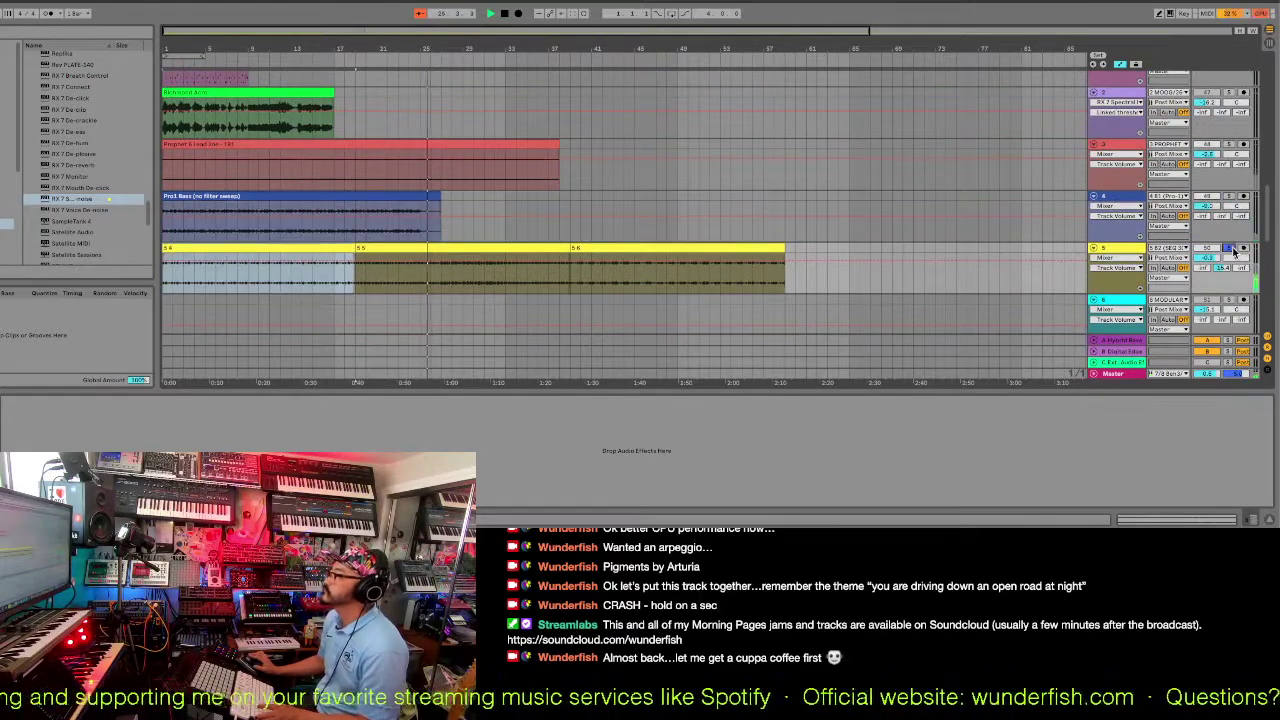
pyautogui.press('space')
pyautogui.press('space')
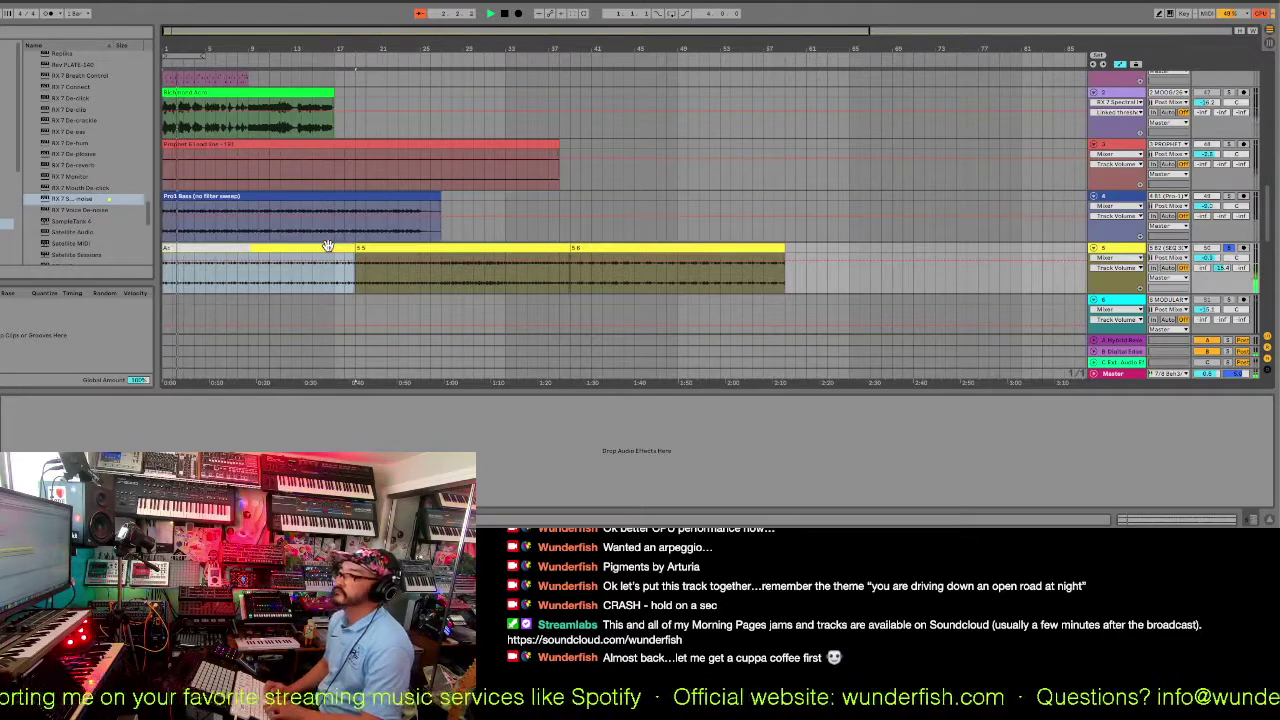
pyautogui.press('Right')
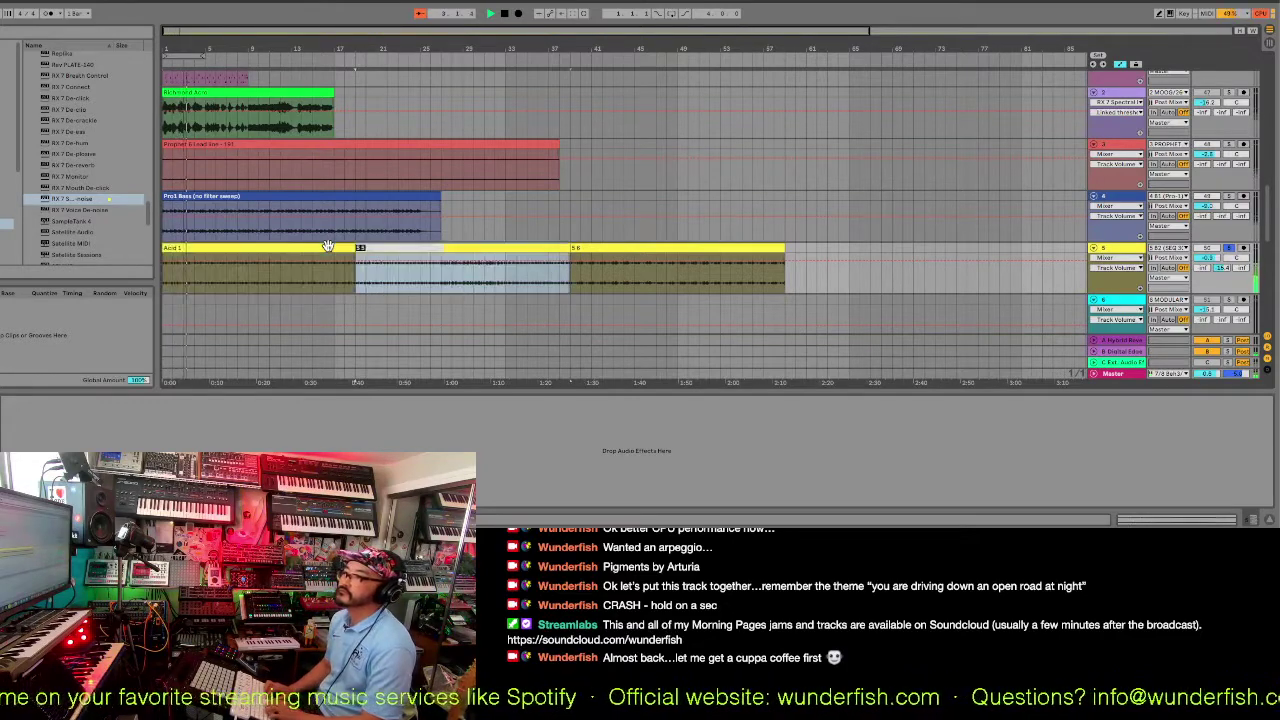
pyautogui.write('Acid 2')
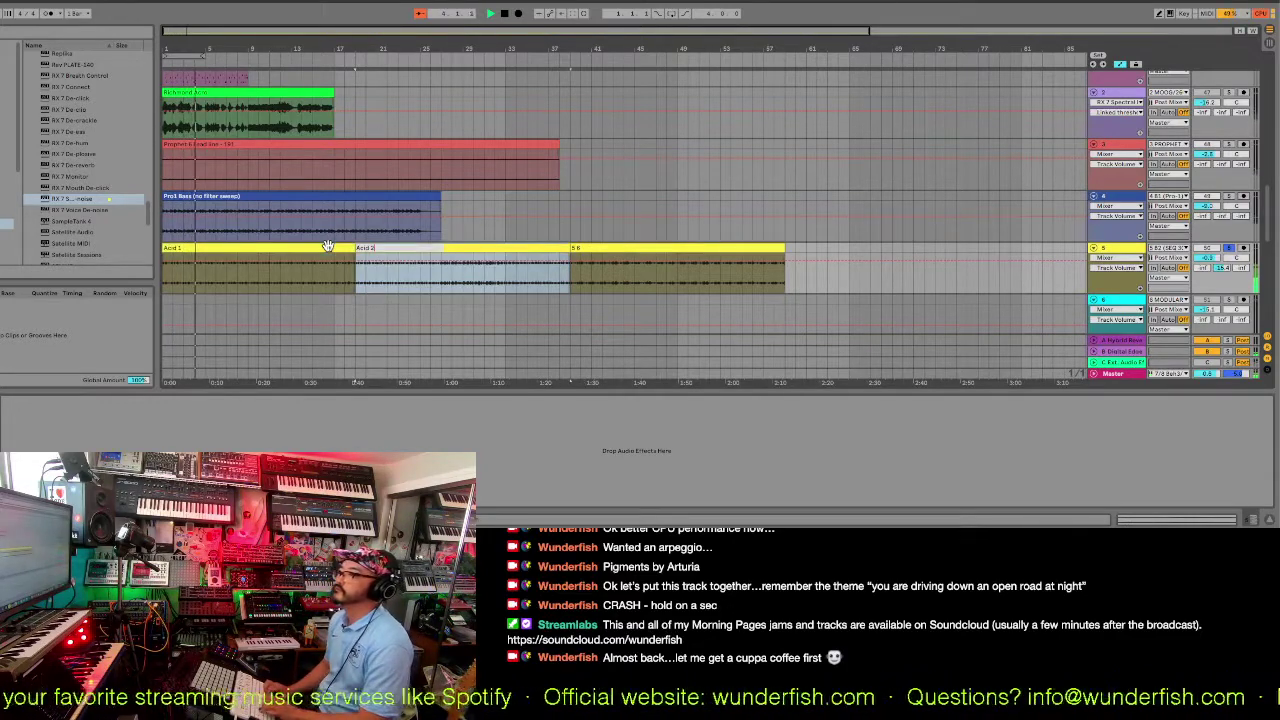
pyautogui.press('Tab')
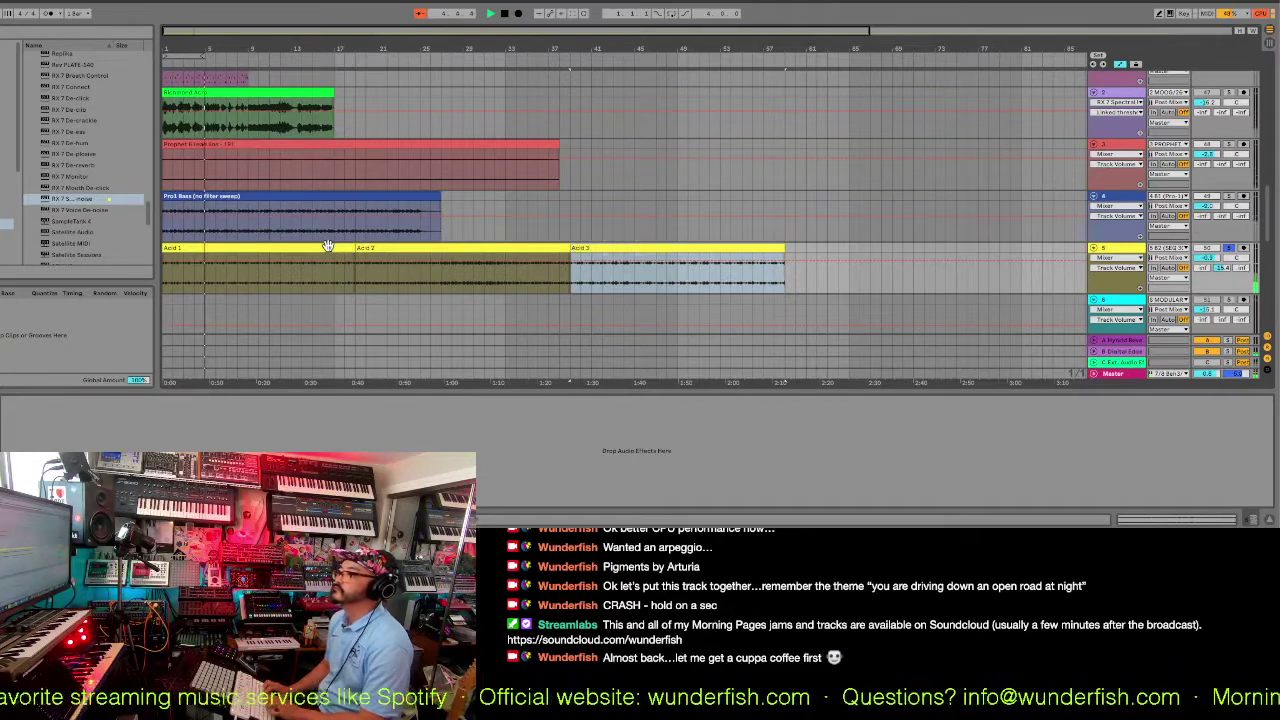
# Colour the Acid 2 clip magenta and the Acid 3 clip teal.
pyautogui.click(373, 249)
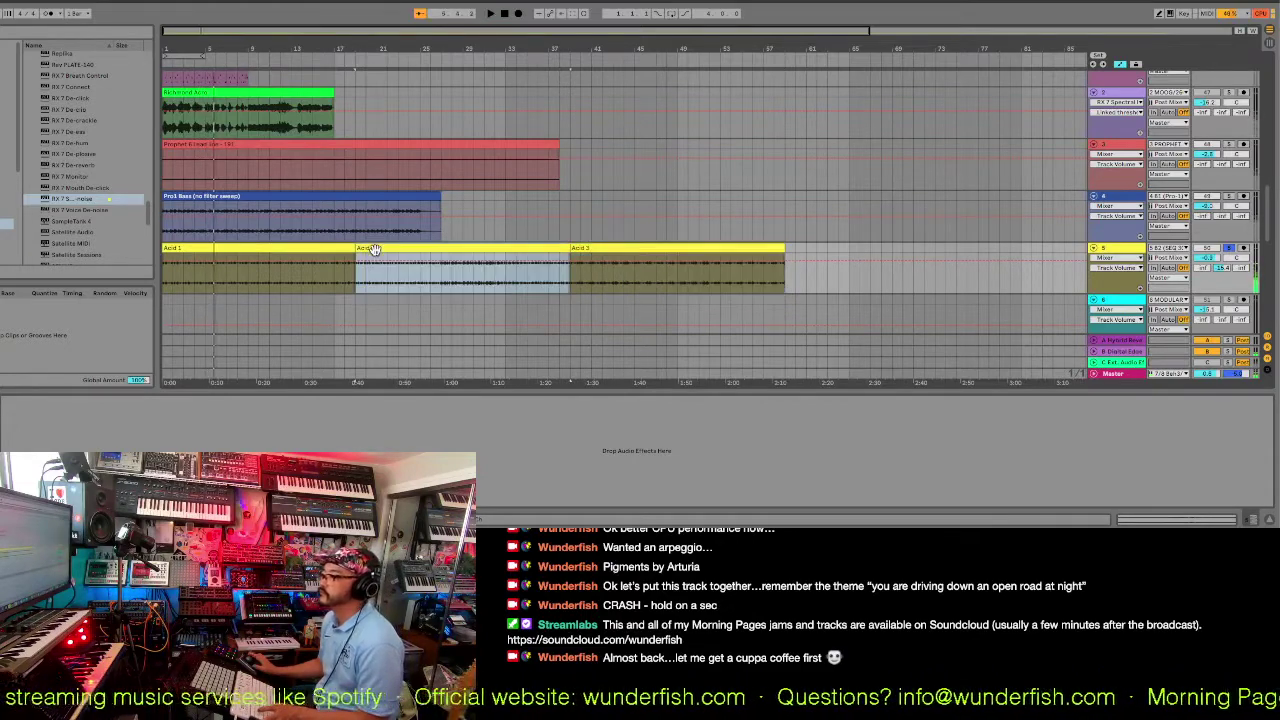
pyautogui.rightClick(375, 250)
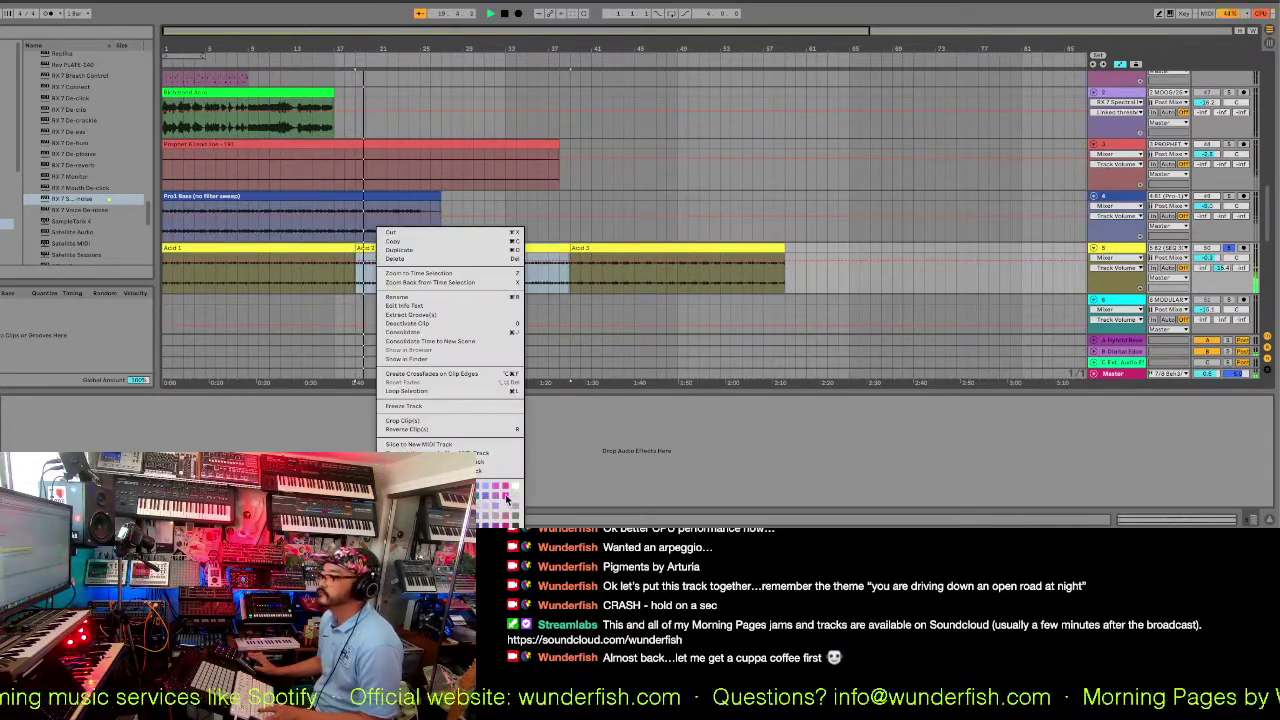
pyautogui.click(504, 495)
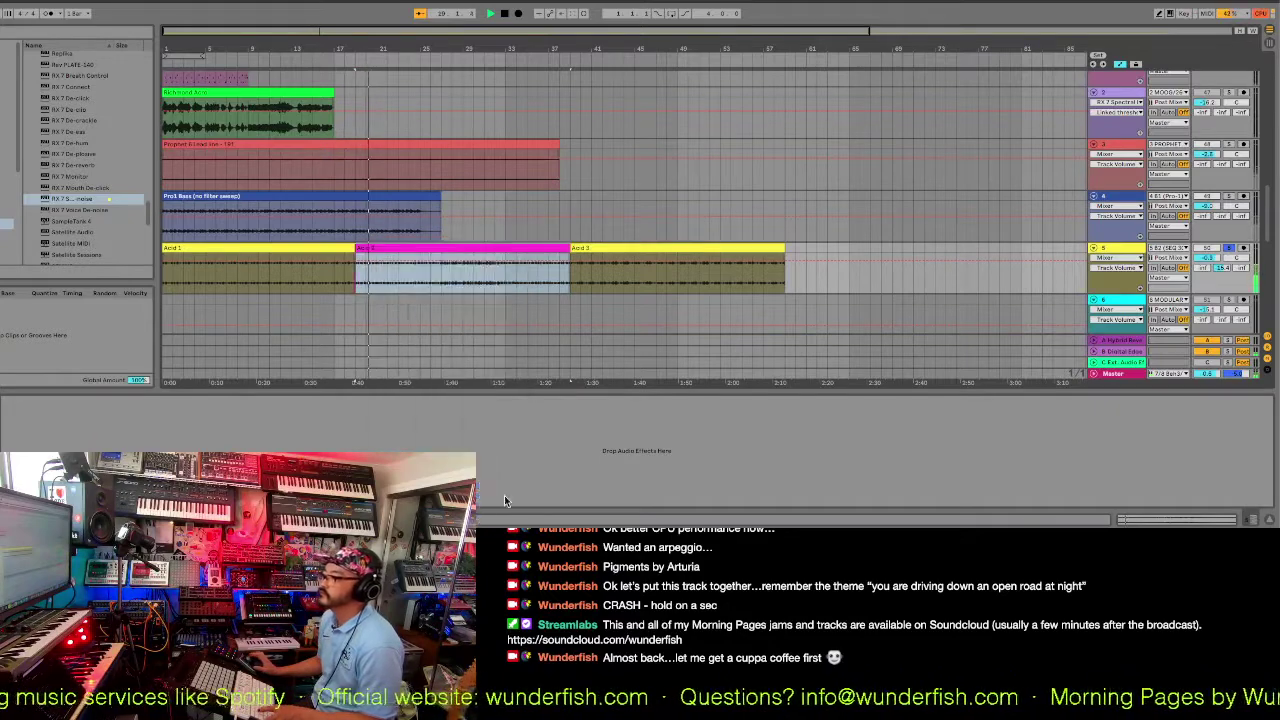
pyautogui.click(615, 249)
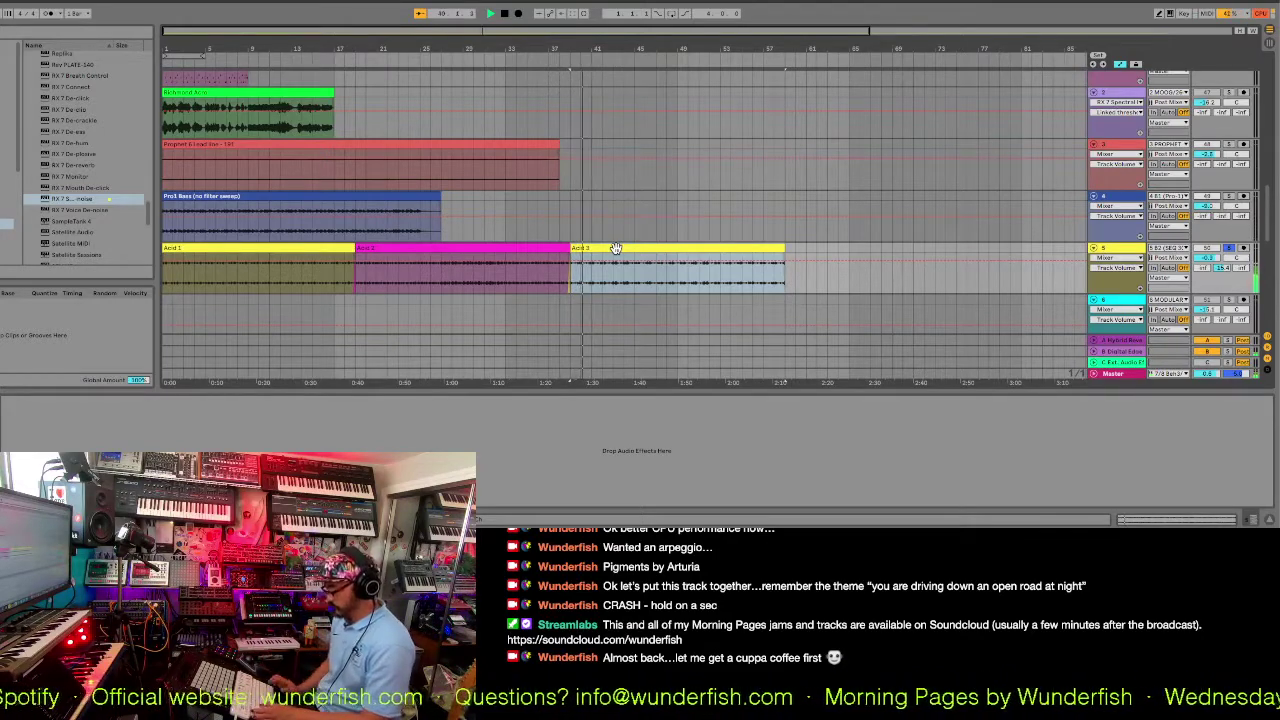
pyautogui.rightClick(617, 246)
pyautogui.click(684, 496)
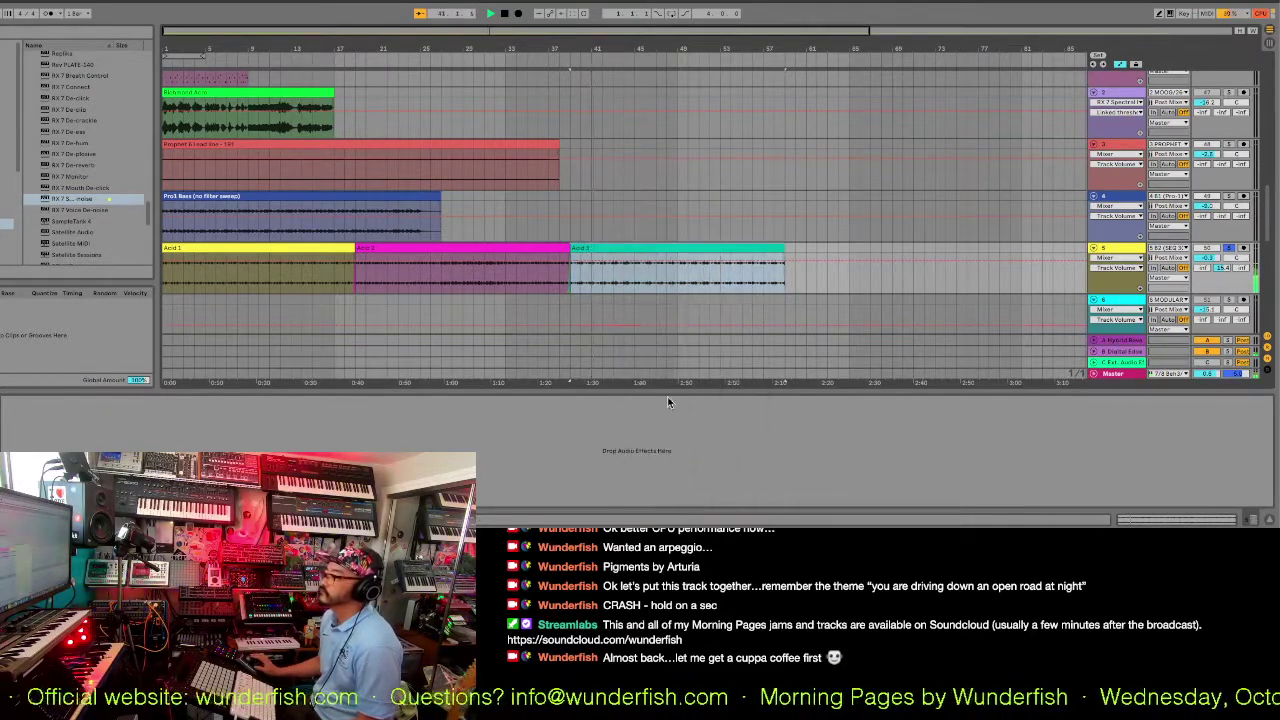
# Move the longer VST clip from track 7 to a soloed track 6 and rename it Arpeggio.
pyautogui.scroll(-3, 686, 270)
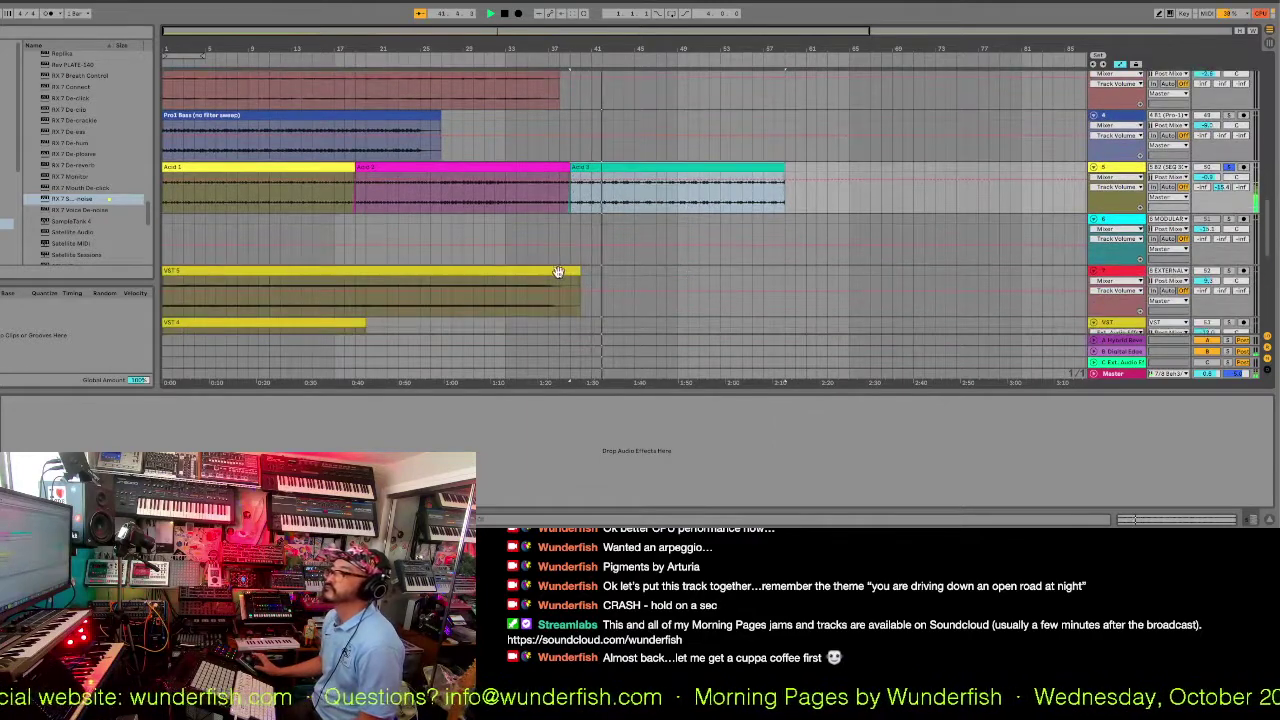
pyautogui.moveTo(557, 267); pyautogui.dragTo(556, 245)
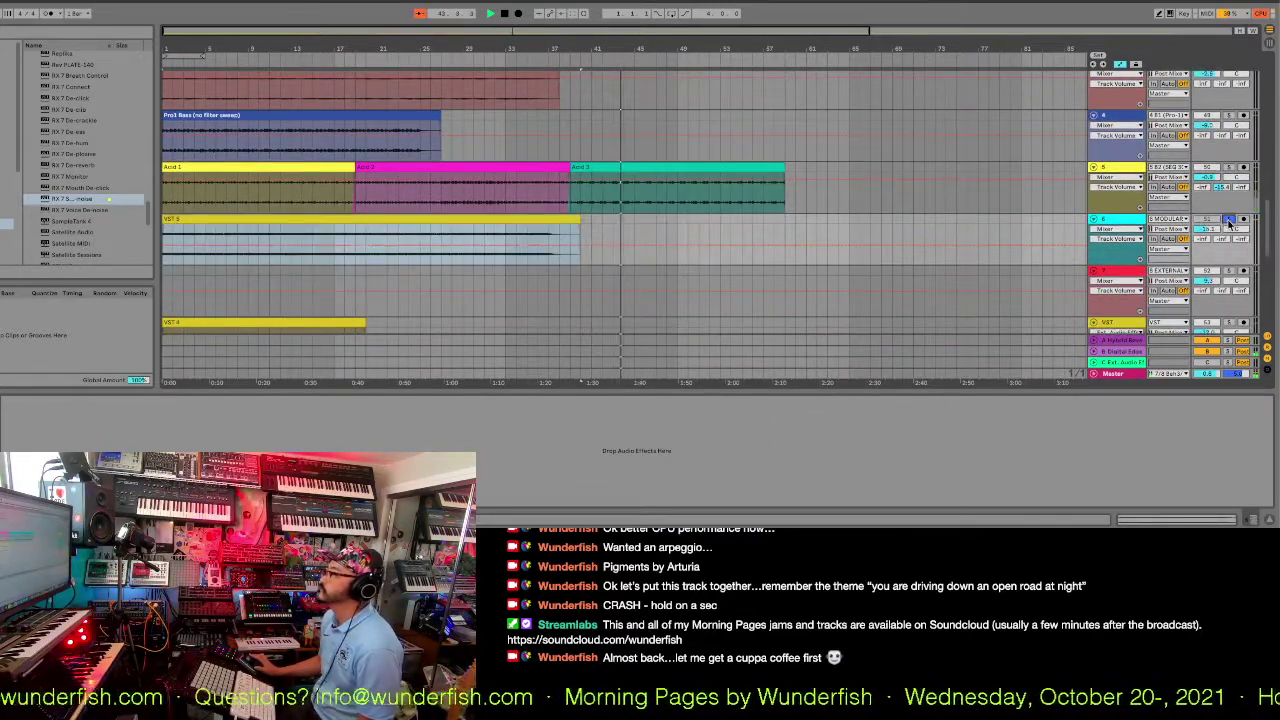
pyautogui.press('space')
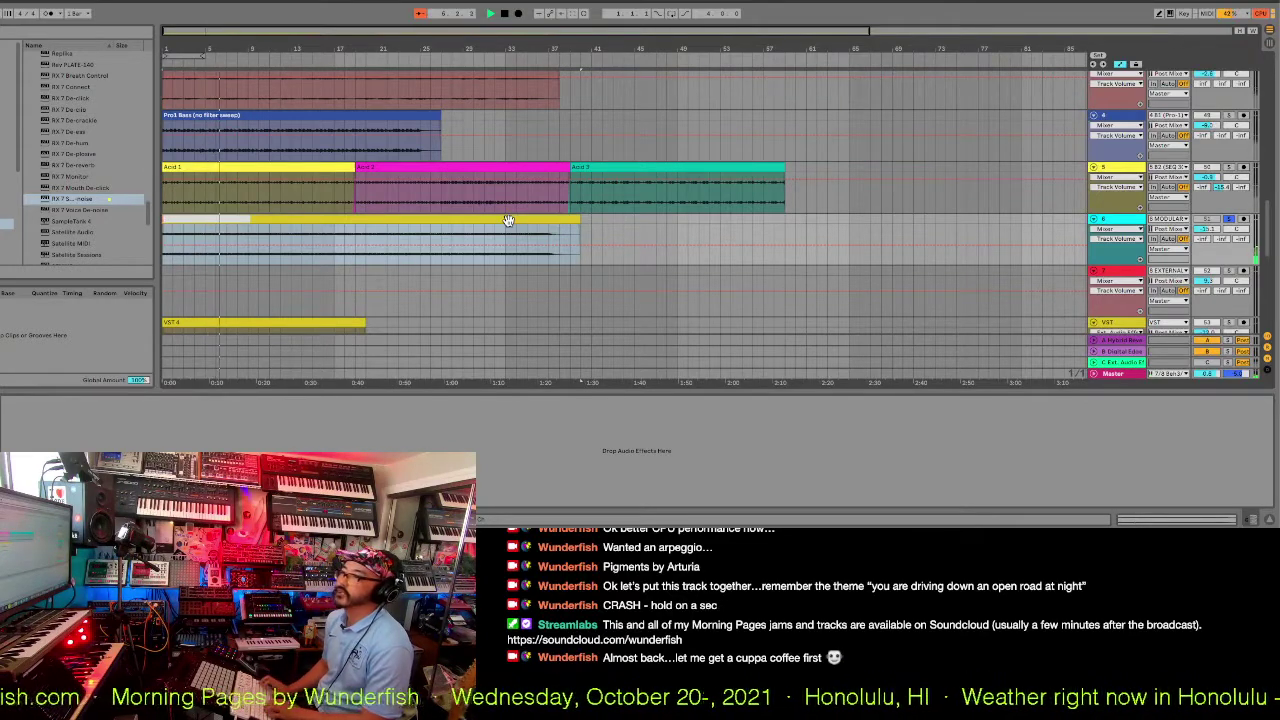
pyautogui.write('eggio')
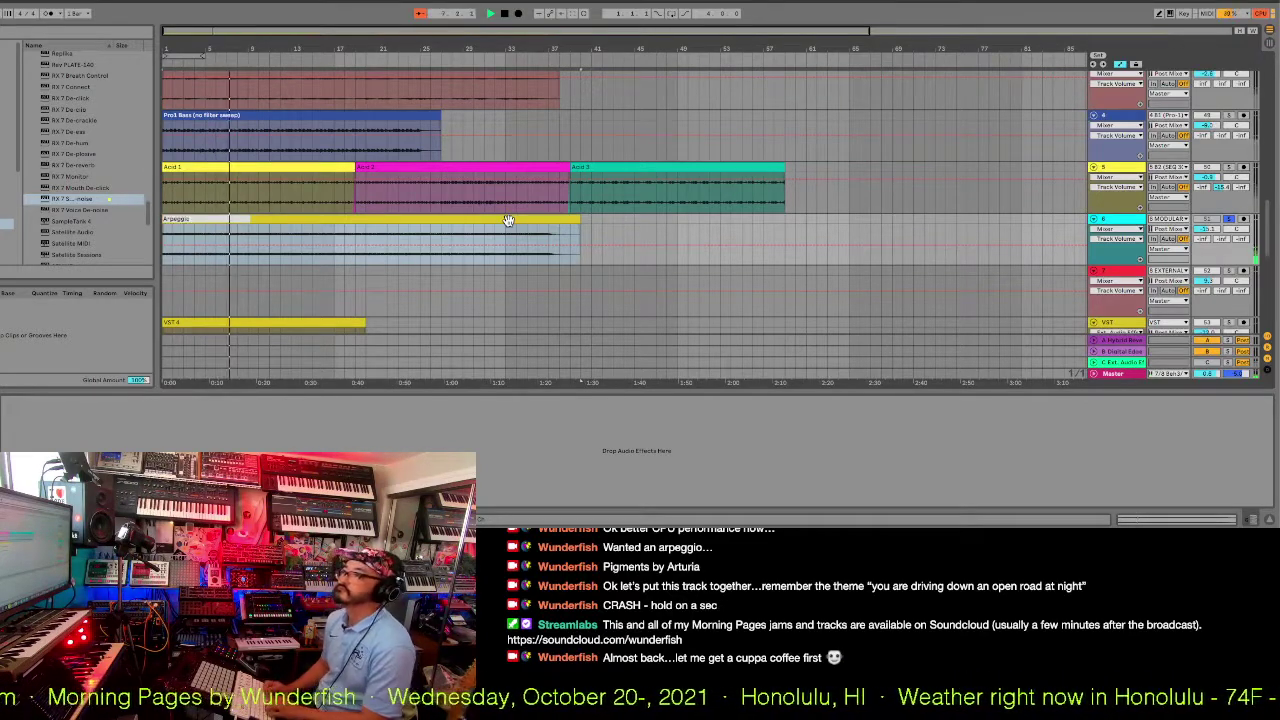
pyautogui.press('Return')
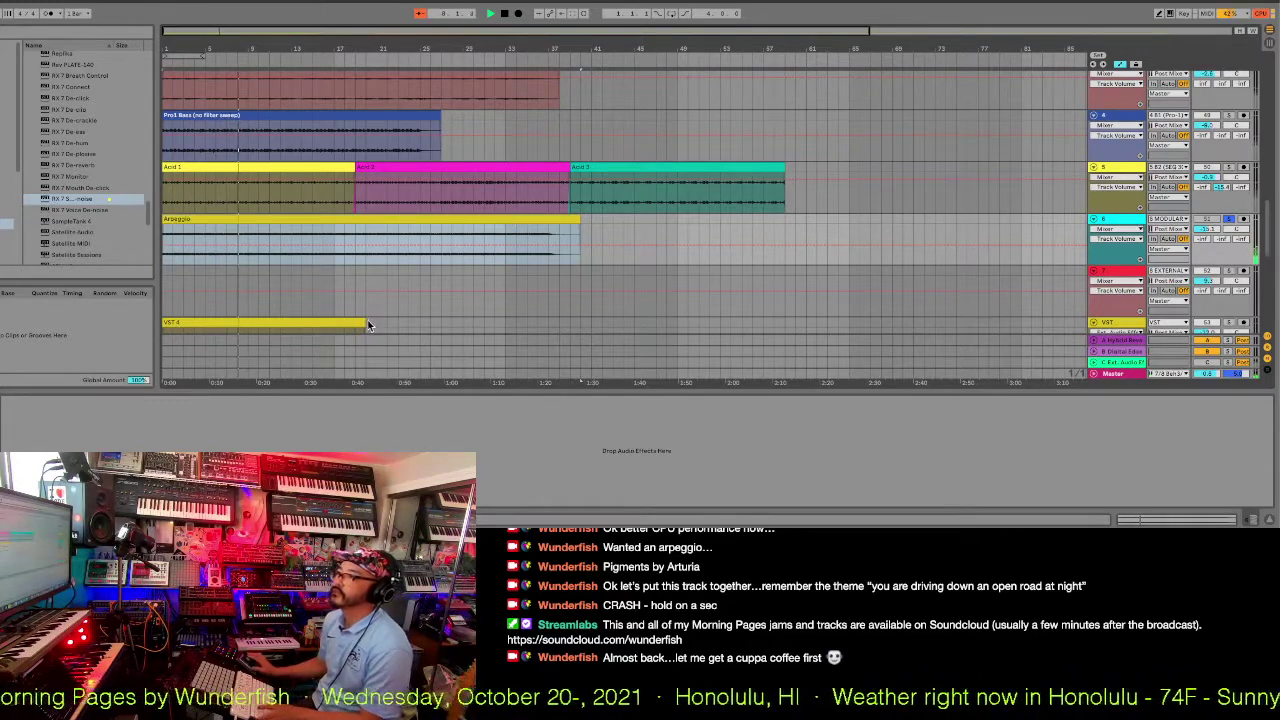
# Move the VST 4 clip from the VST track to a soloed track 7 and rename it Pads.
pyautogui.moveTo(367, 325); pyautogui.dragTo(291, 297)
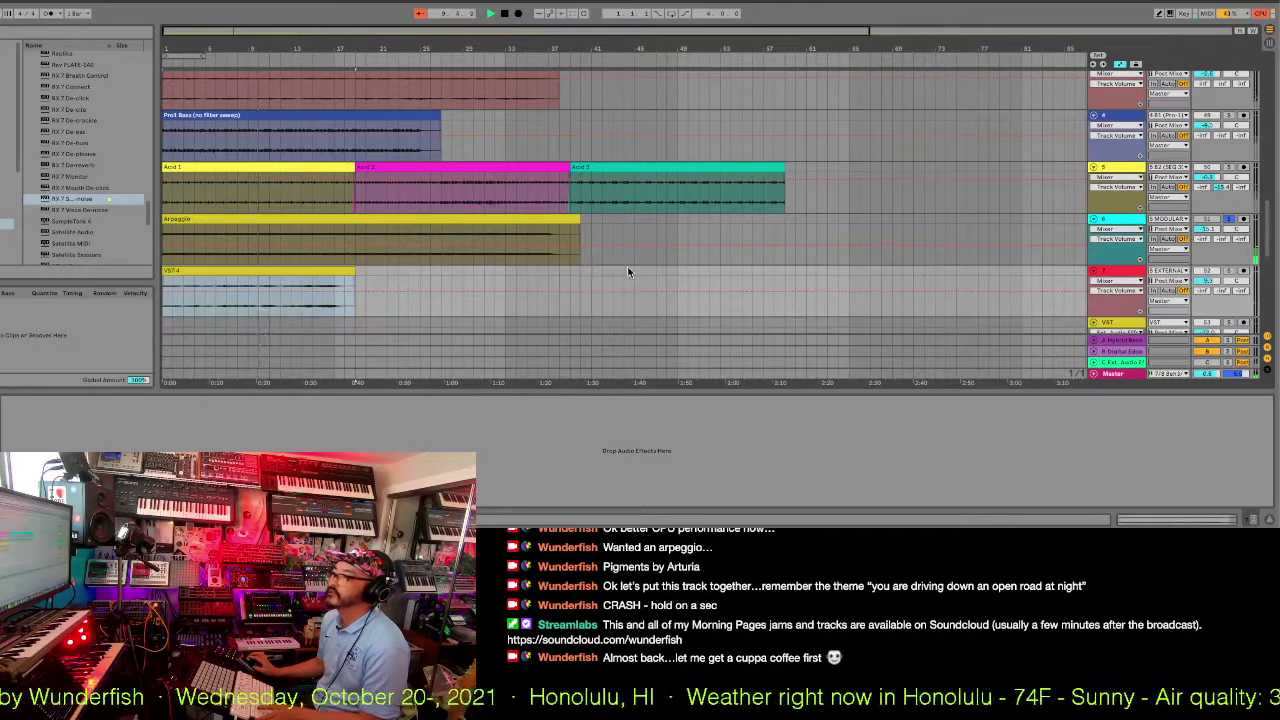
pyautogui.click(1230, 271)
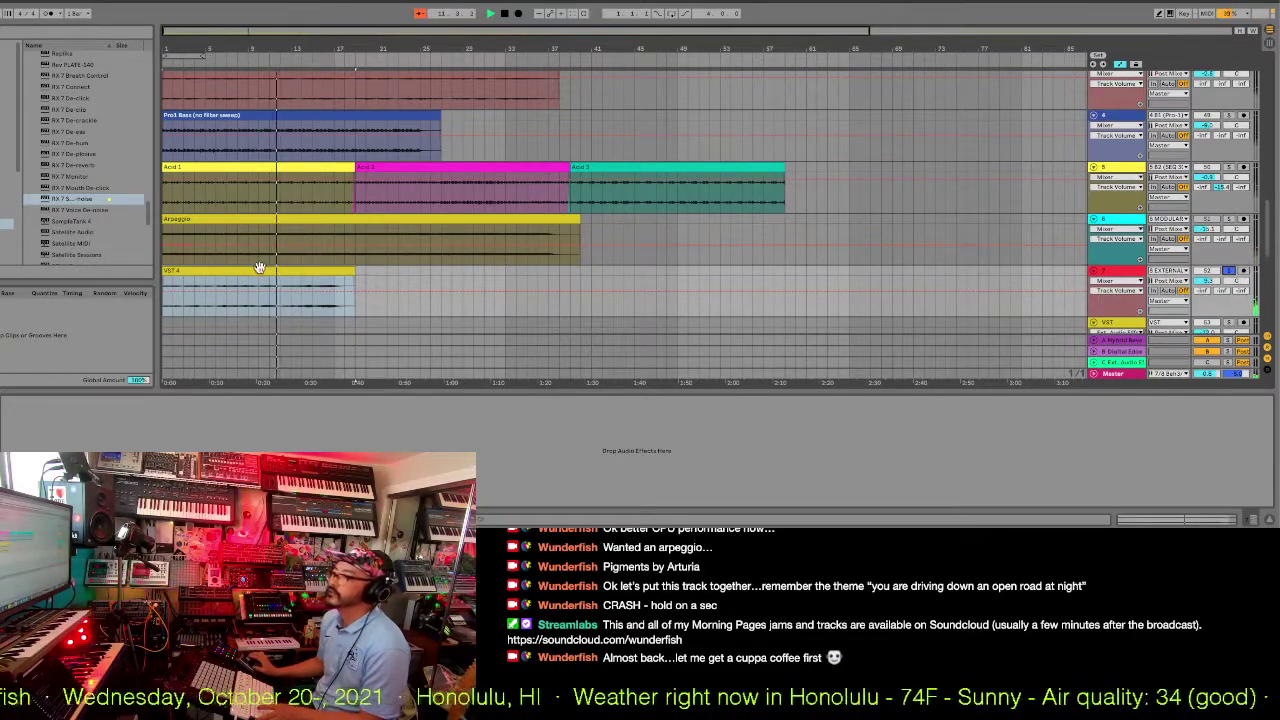
pyautogui.hotkey('ctrl', 'r')
pyautogui.write('Pa')
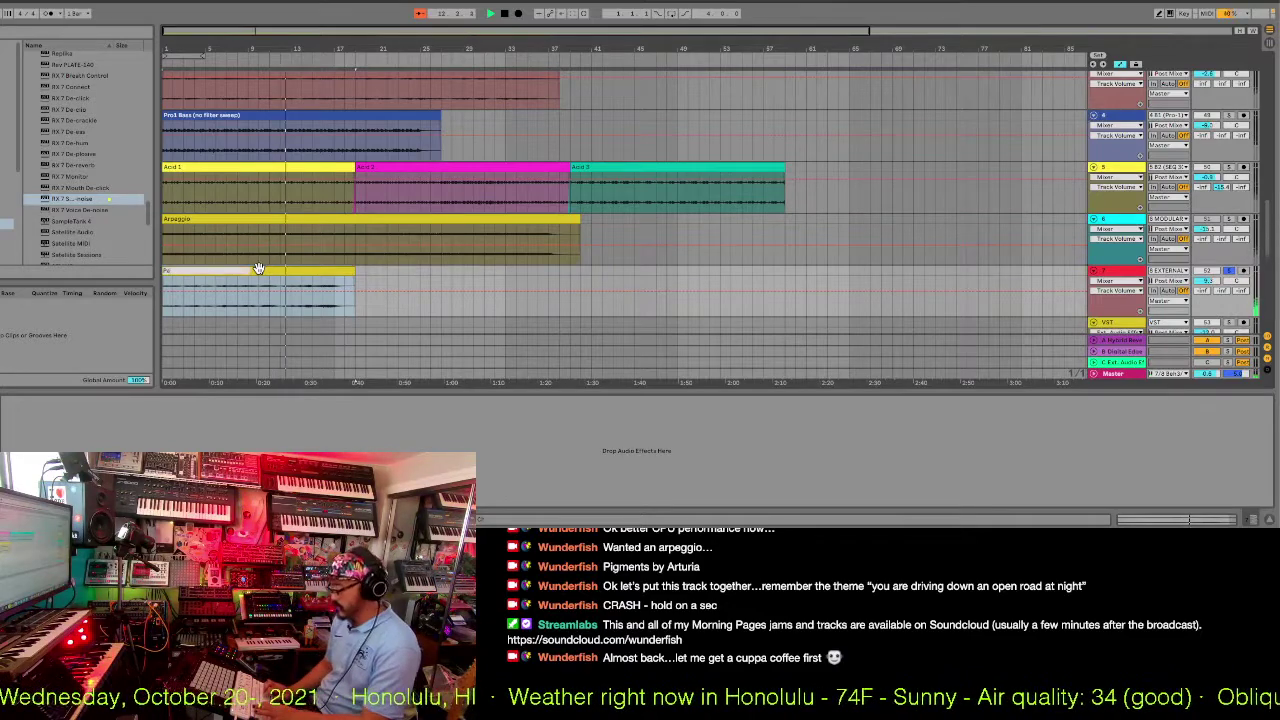
pyautogui.write('ds')
pyautogui.press('Return')
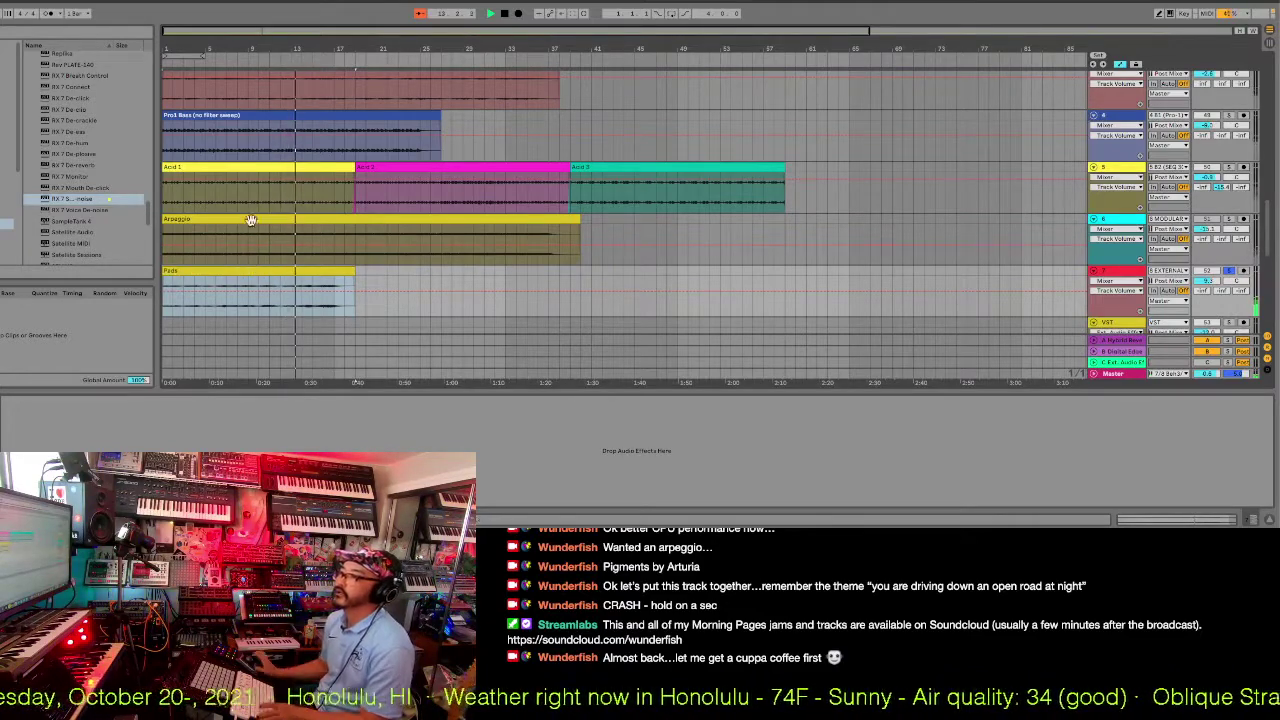
# Colour the Pads clip on track 7 cyan, leaving the Arpeggio clip's colour as it is.
pyautogui.click(250, 220)
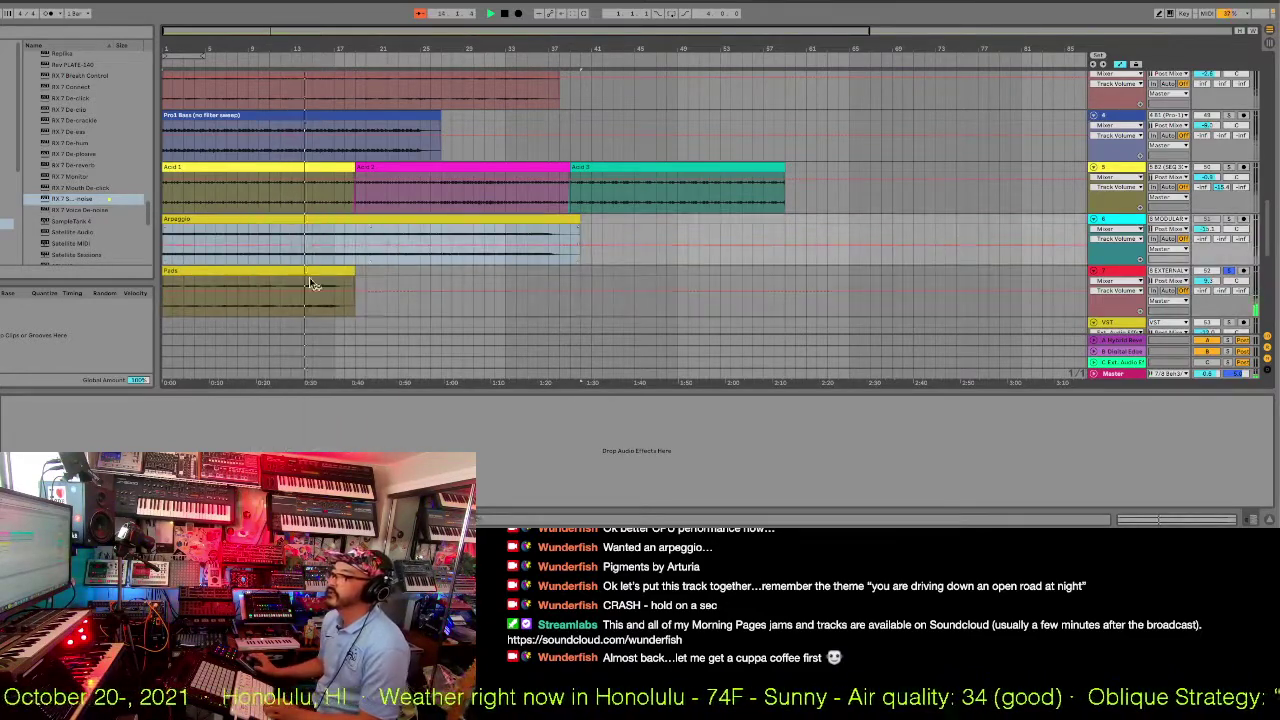
pyautogui.rightClick(298, 223)
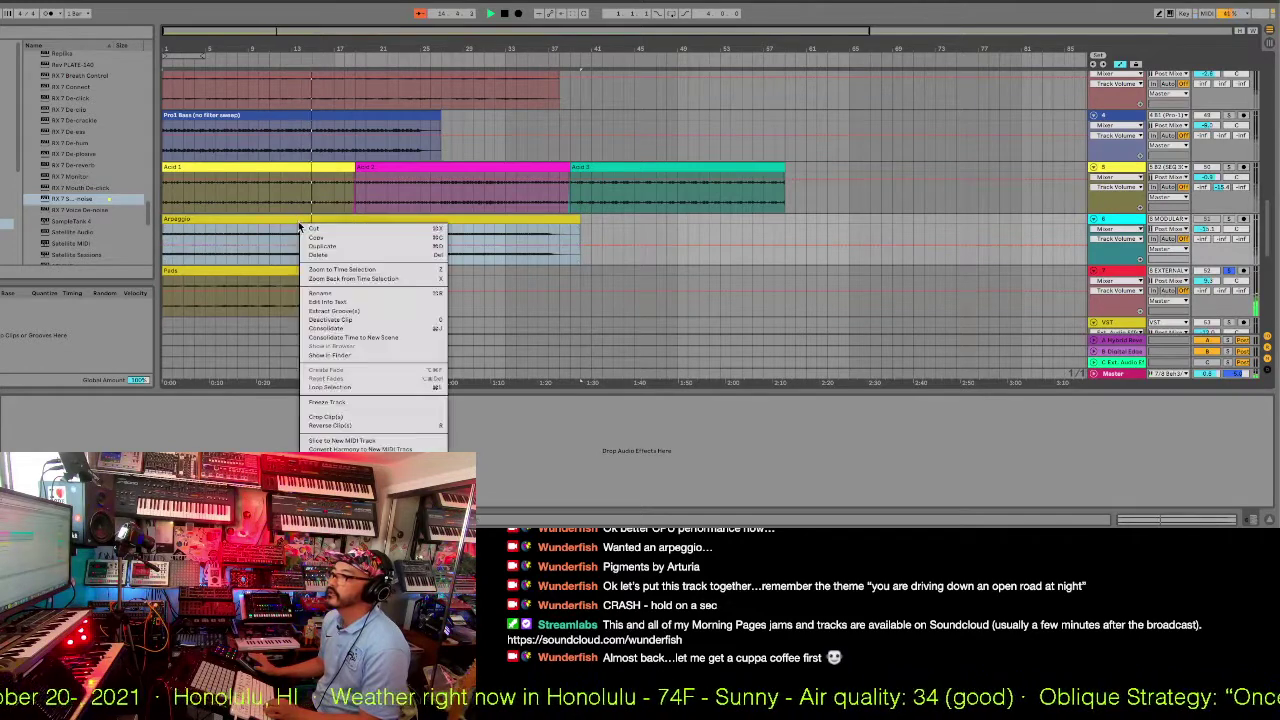
pyautogui.click(241, 272)
pyautogui.click(241, 272)
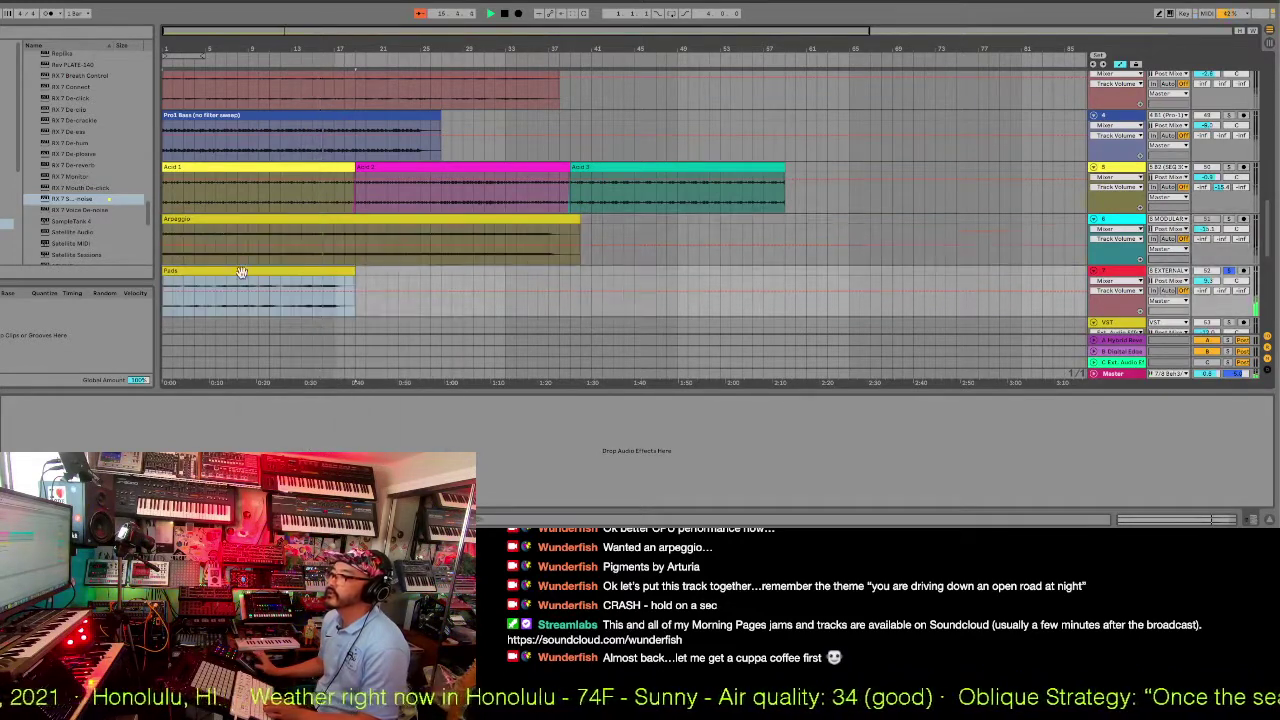
pyautogui.rightClick(241, 272)
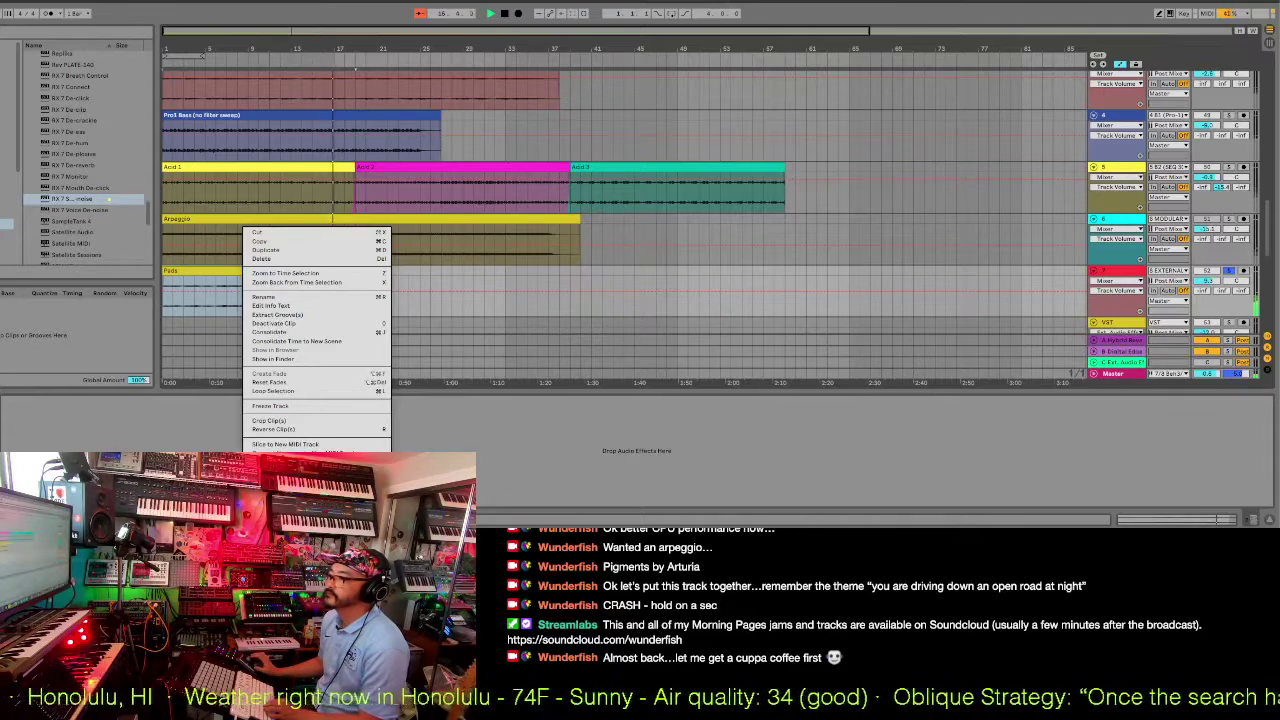
pyautogui.press('Escape')
# Select the first clip on the AUD track, switch the solo to that track and play from the start.
pyautogui.scroll(-5, 331, 285)
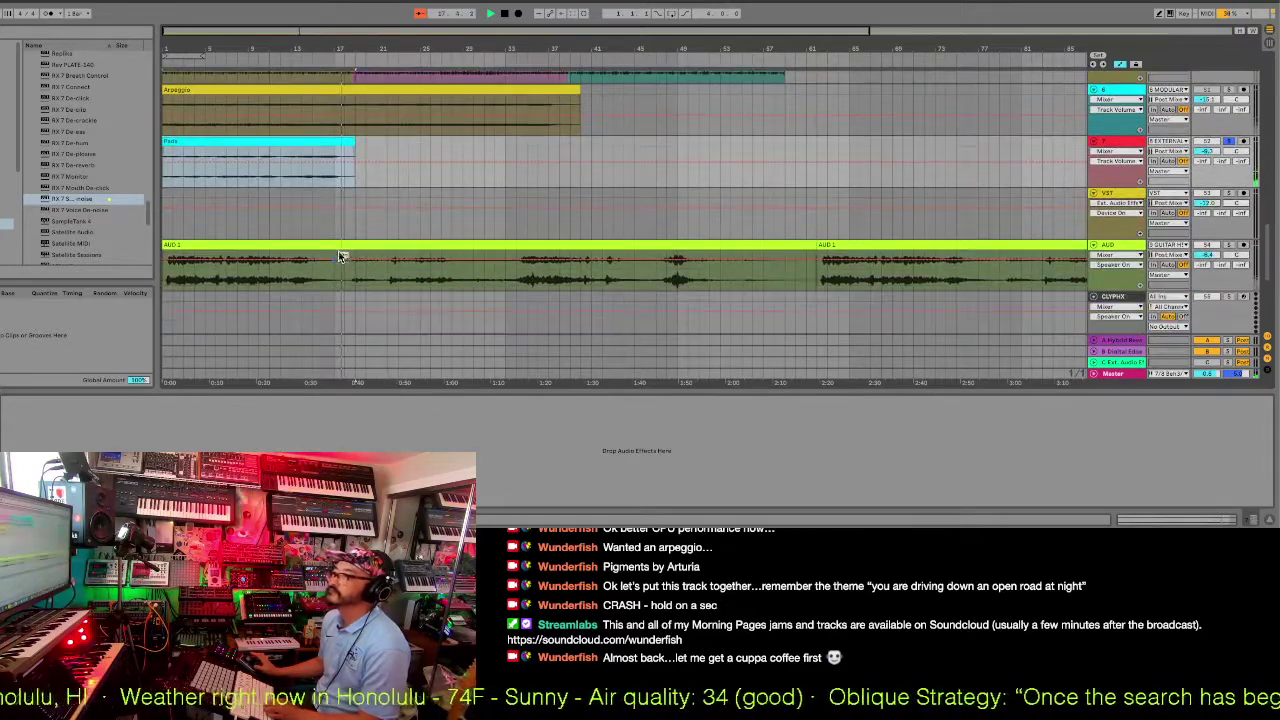
pyautogui.click(338, 256)
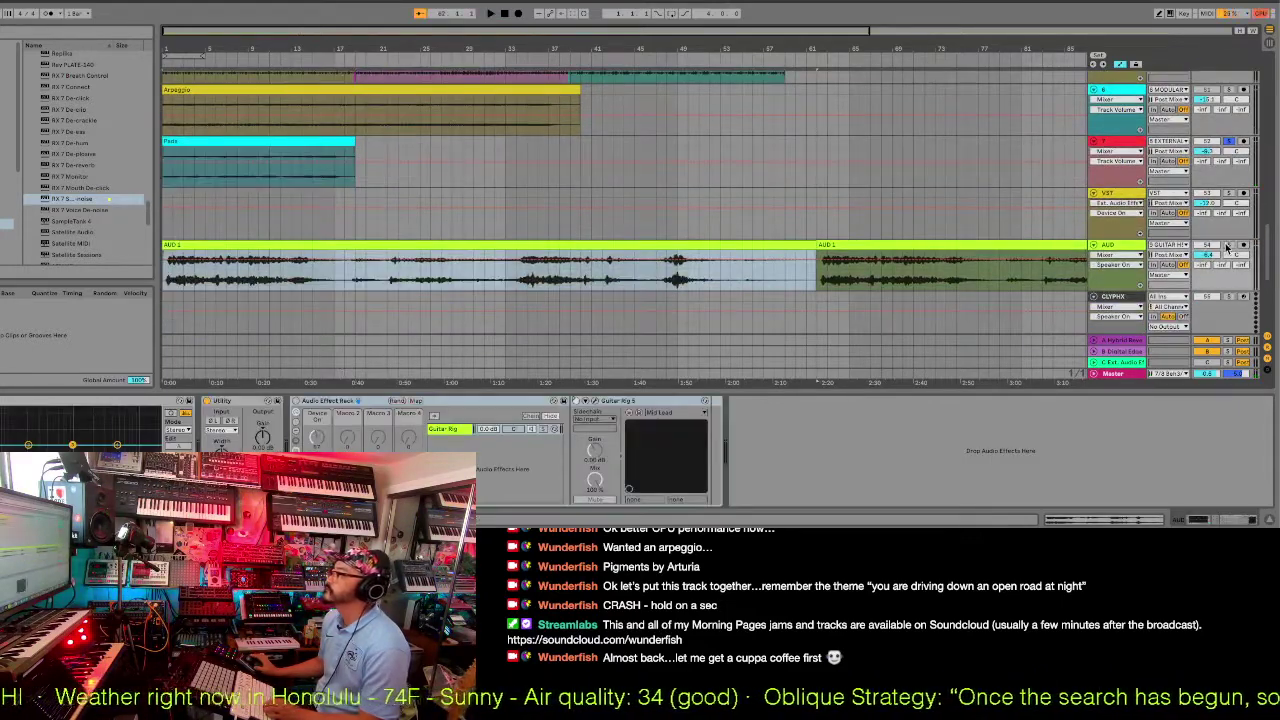
pyautogui.press('space')
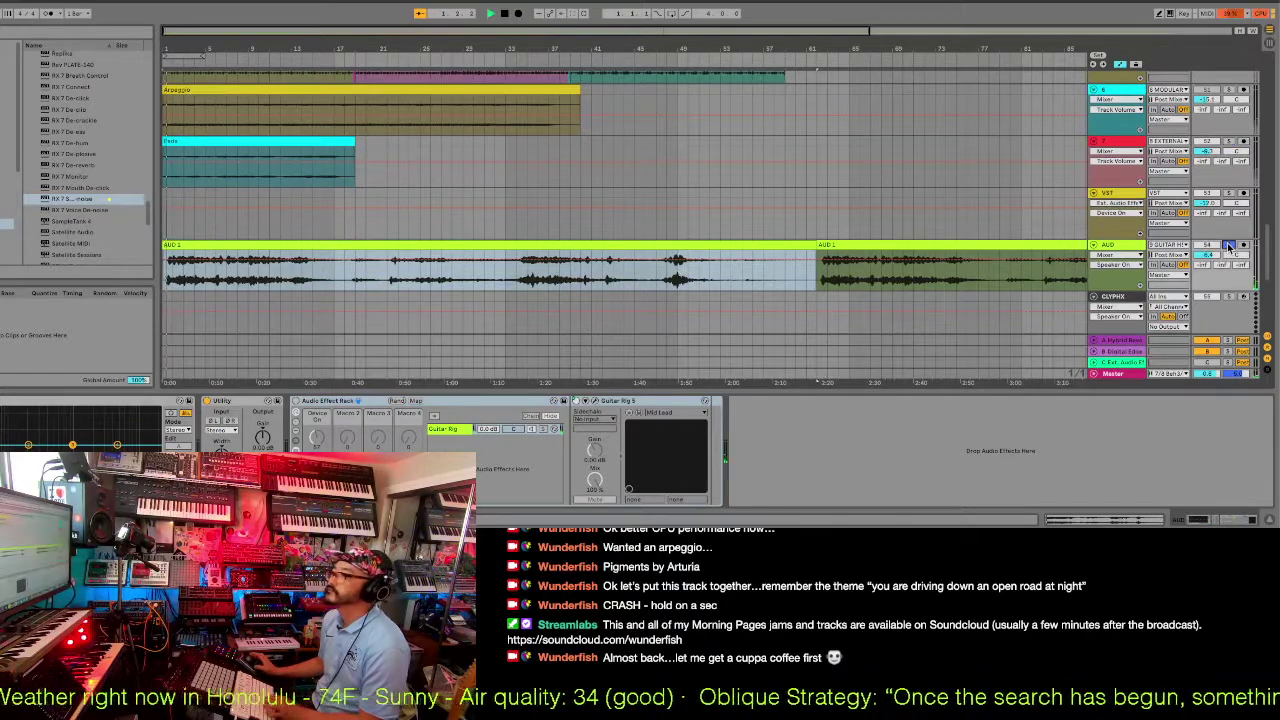
# Move the first AUD clip up to the VST track, rename it Guitar and play from the start.
pyautogui.press('space')
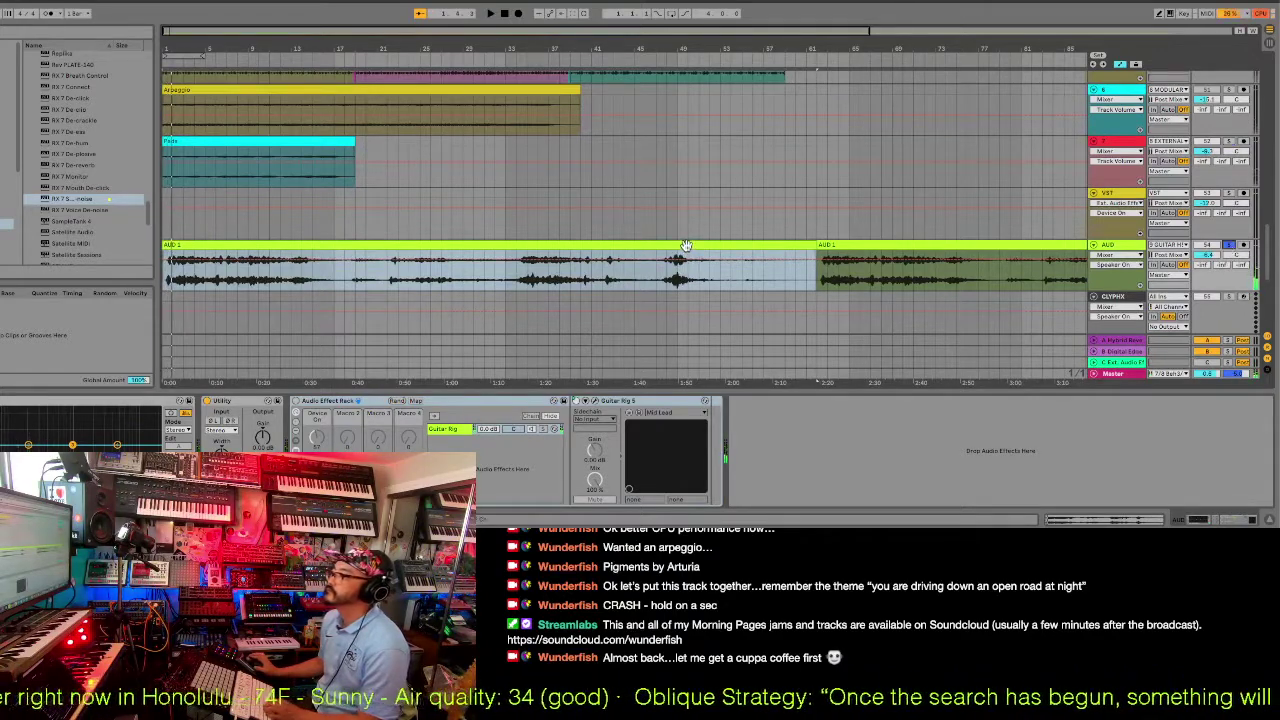
pyautogui.moveTo(686, 245); pyautogui.dragTo(687, 231)
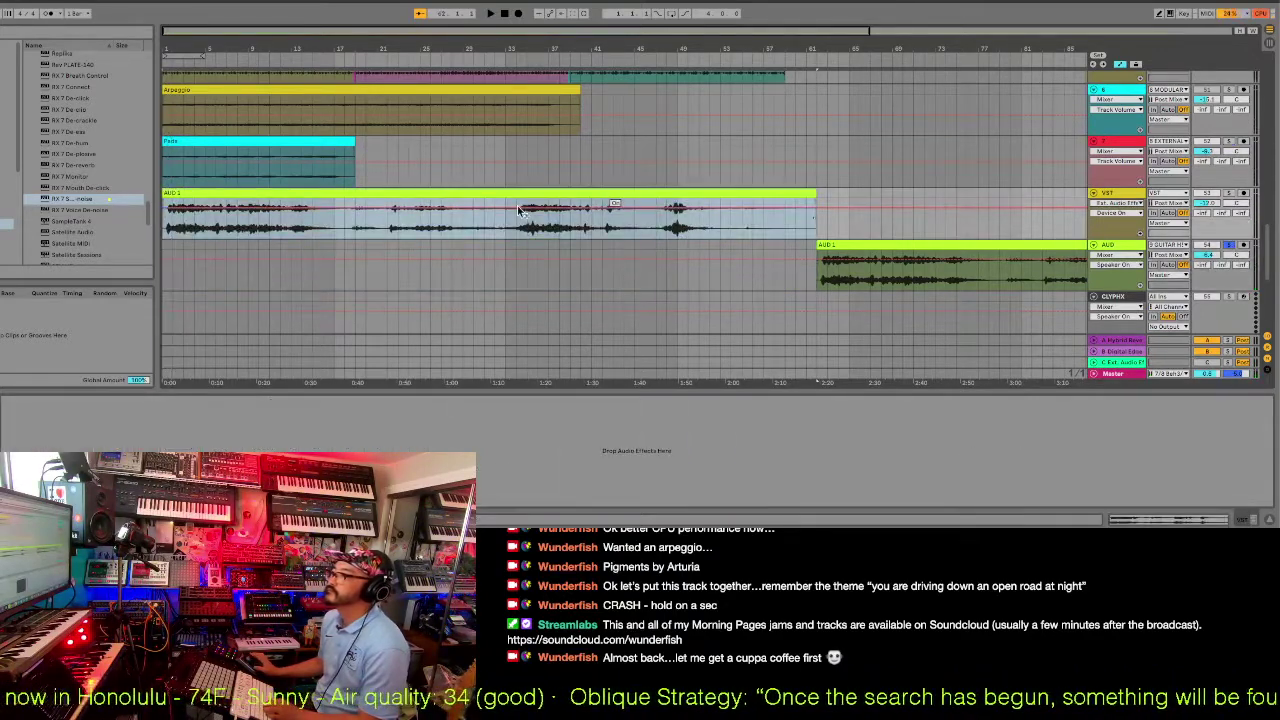
pyautogui.press('space')
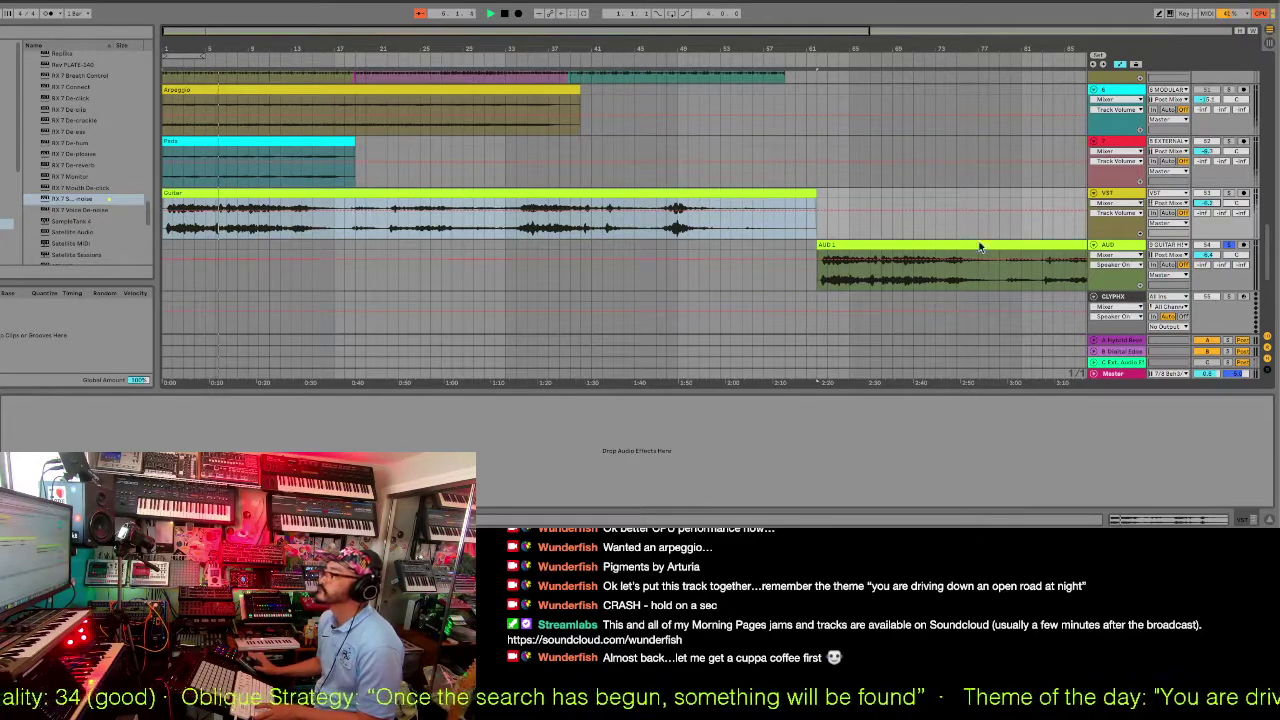
# Delete the remaining AUD 1 clip from the AUD track.
pyautogui.press('-')
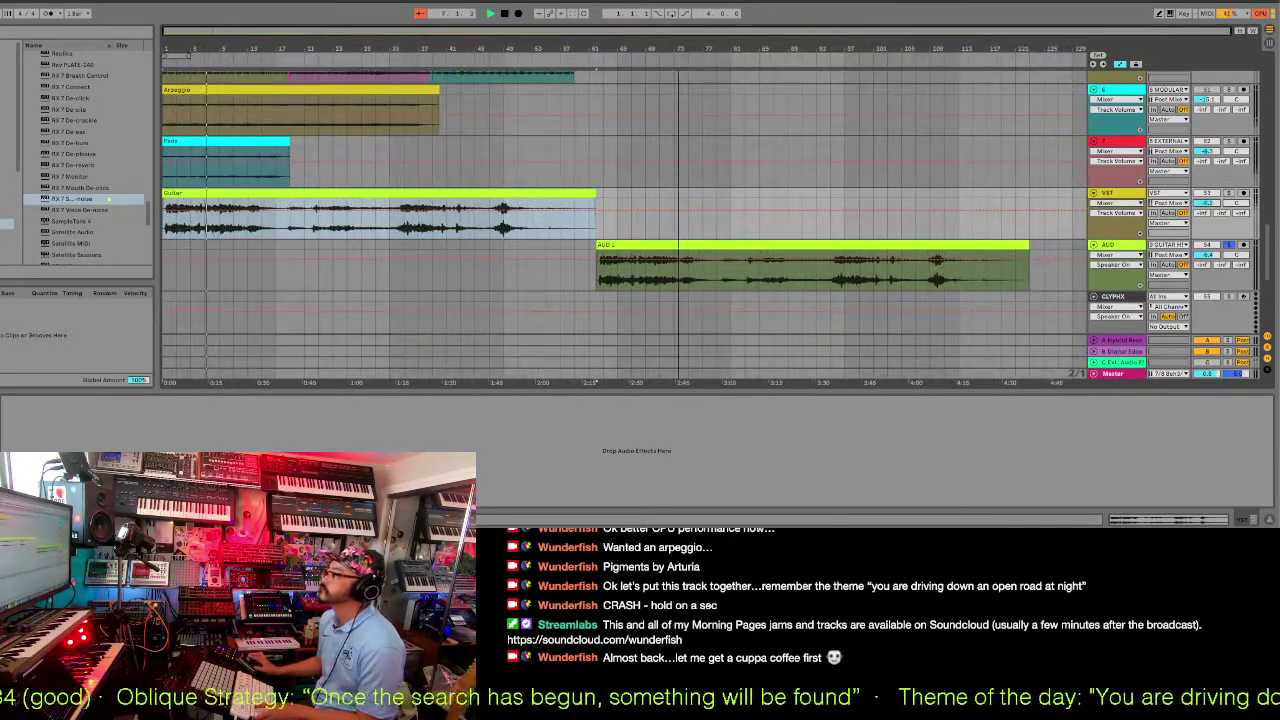
pyautogui.click(725, 244)
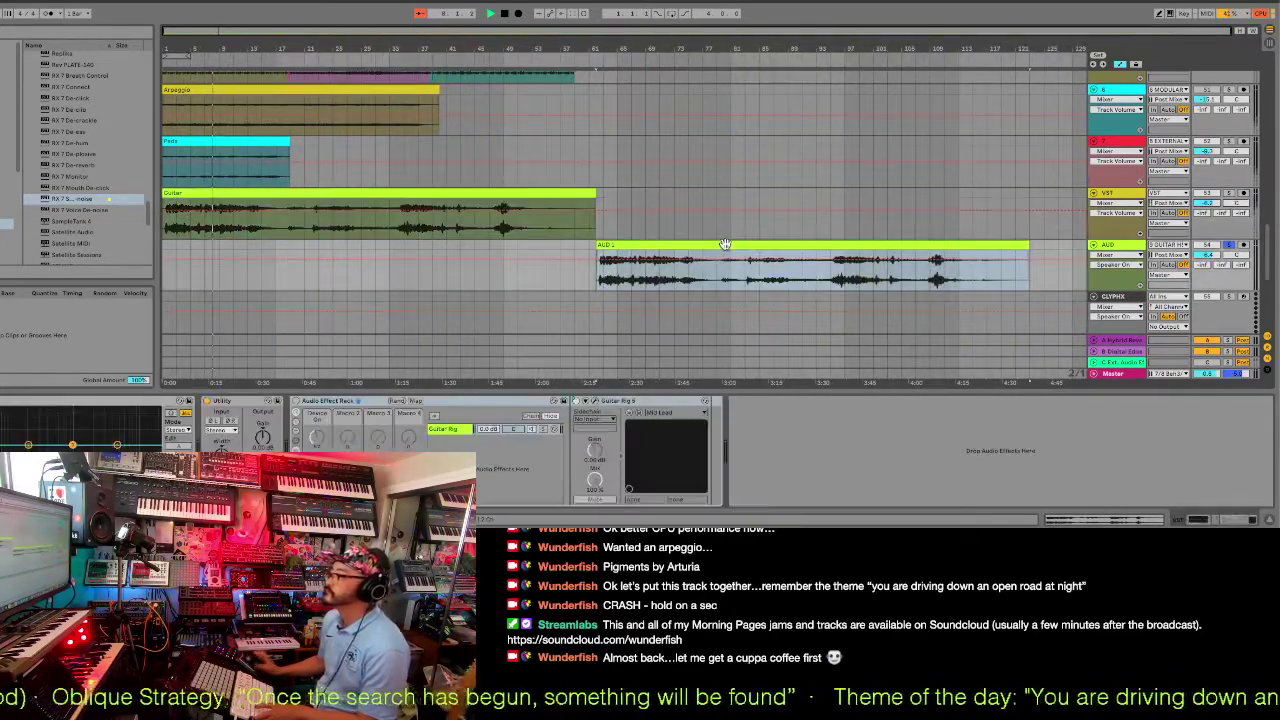
pyautogui.press('Delete')
# Copy the Vocoded VOX clip up to the AUD track, starting at bar 1, and raise that track's Digital Edge send.
pyautogui.scroll(-10, 421, 250)
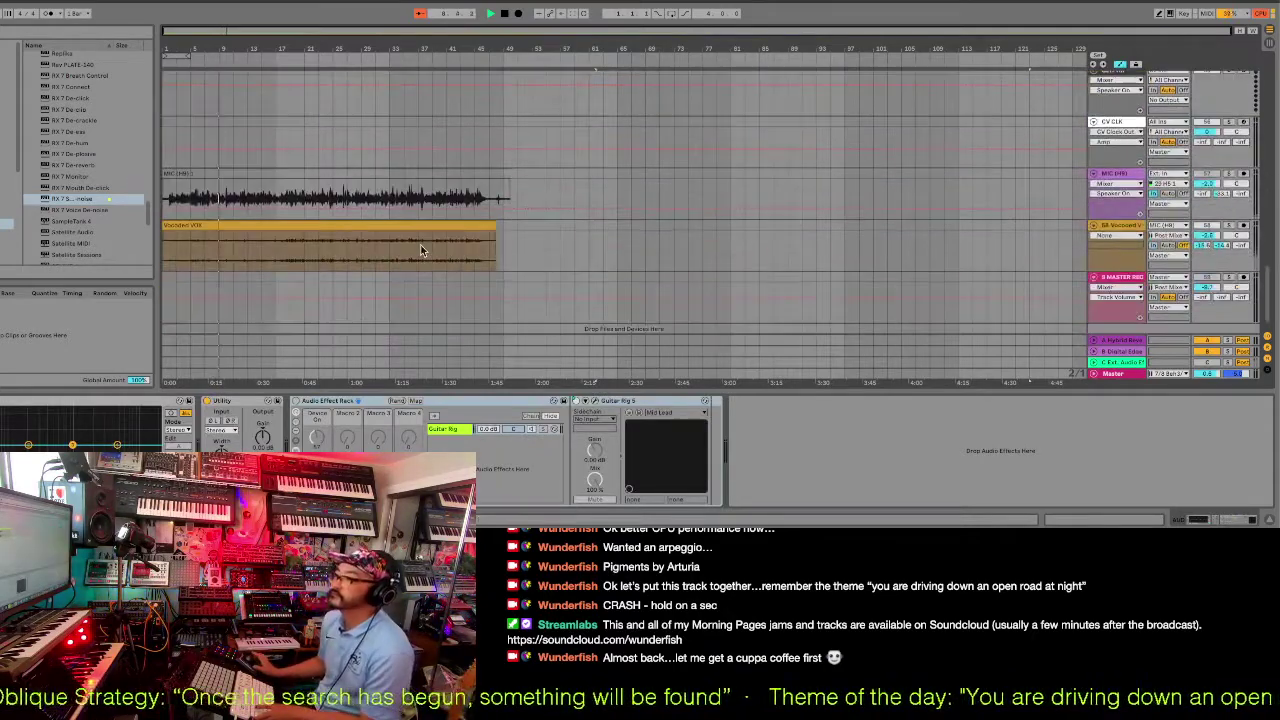
pyautogui.click(334, 222)
pyautogui.moveTo(337, 159); pyautogui.dragTo(303, 109)
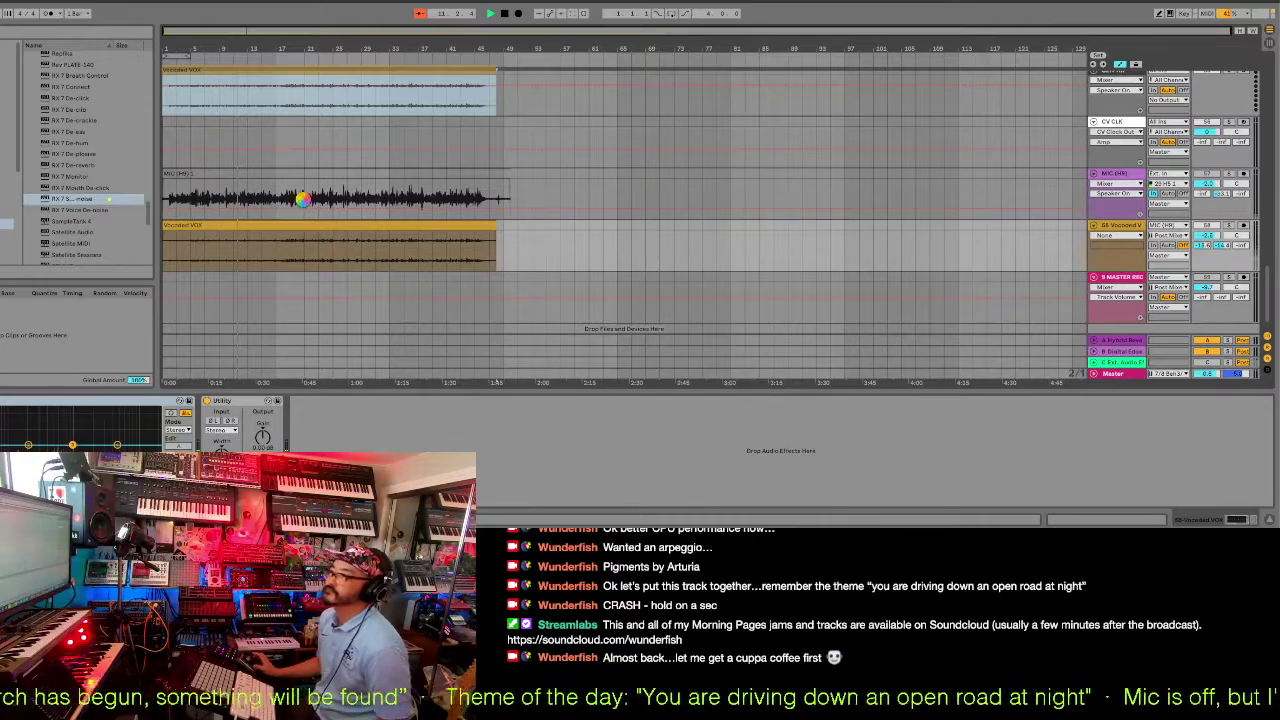
pyautogui.scroll(5, 303, 199)
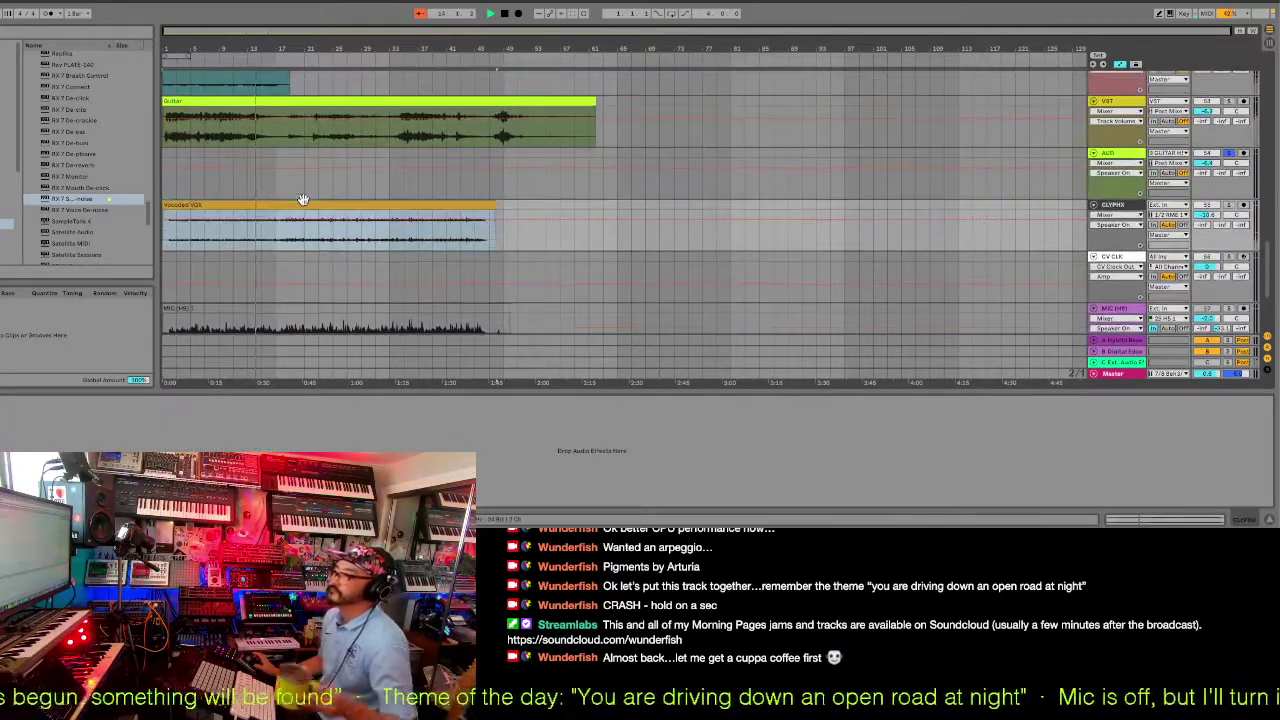
pyautogui.moveTo(305, 196); pyautogui.dragTo(308, 194)
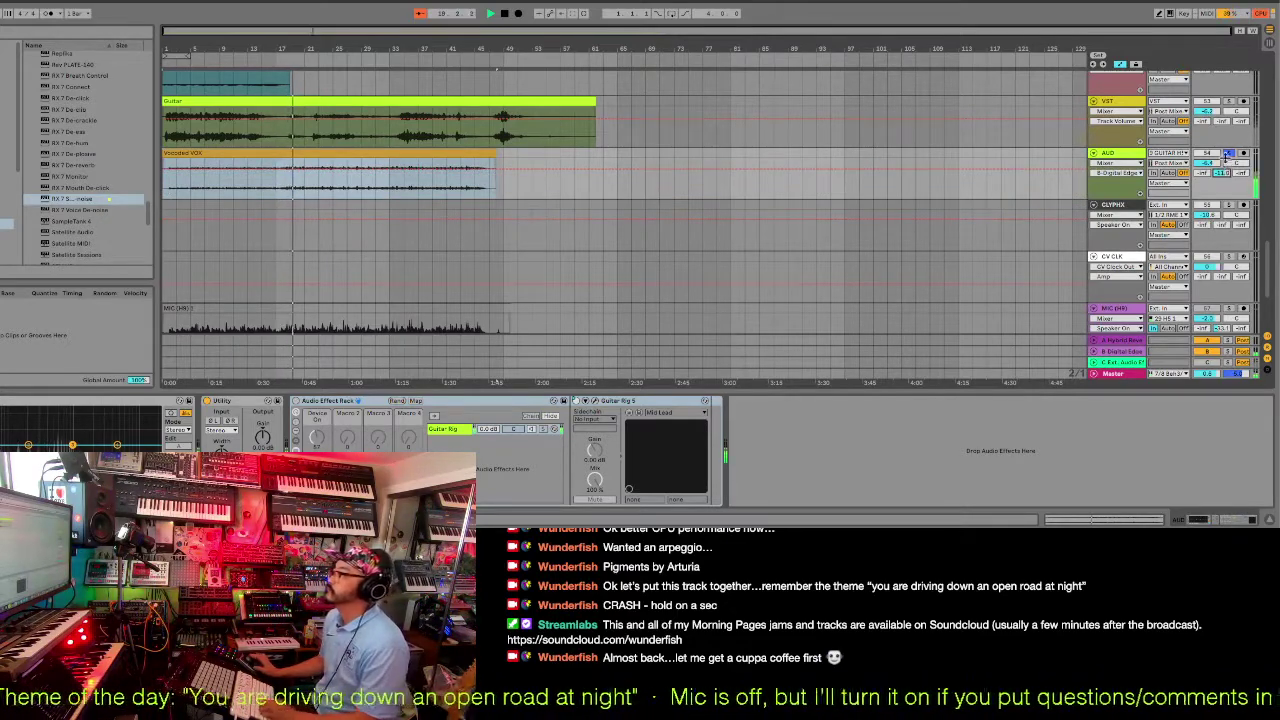
# Stop playback and duplicate the magenta drum clip twice, placing the copies end to end after the original.
pyautogui.scroll(10, 749, 190)
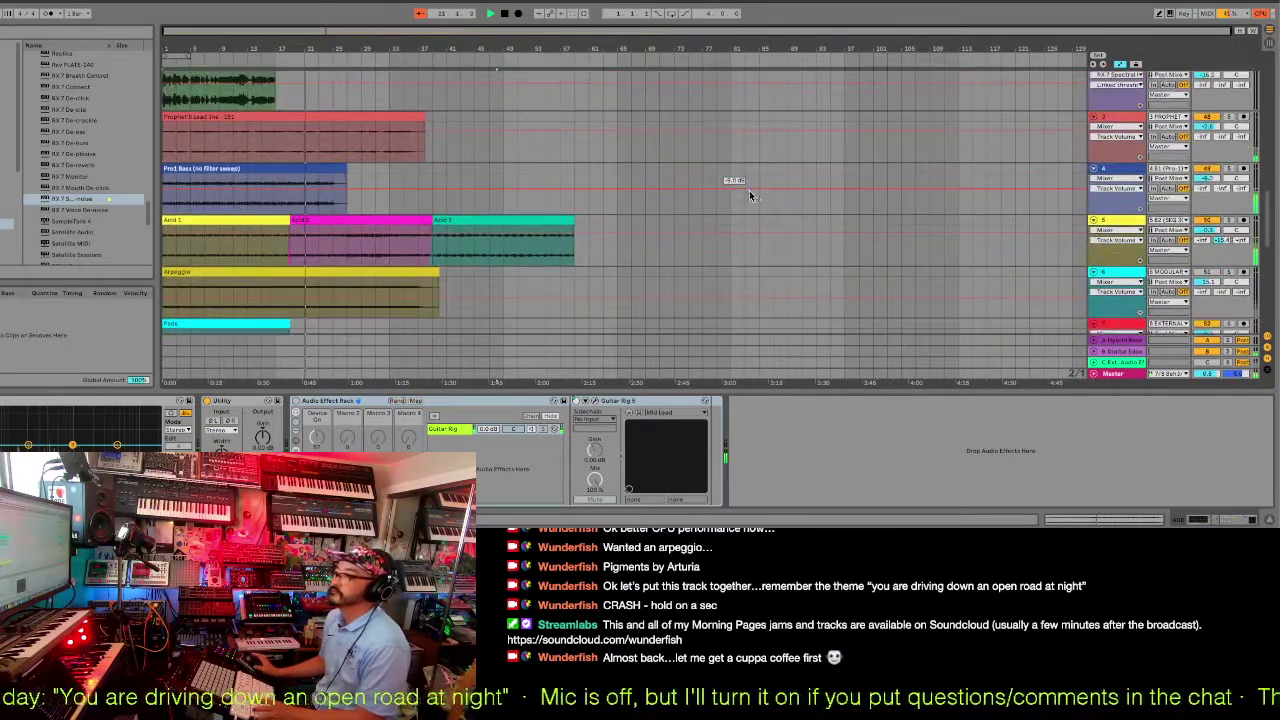
pyautogui.scroll(5, 750, 195)
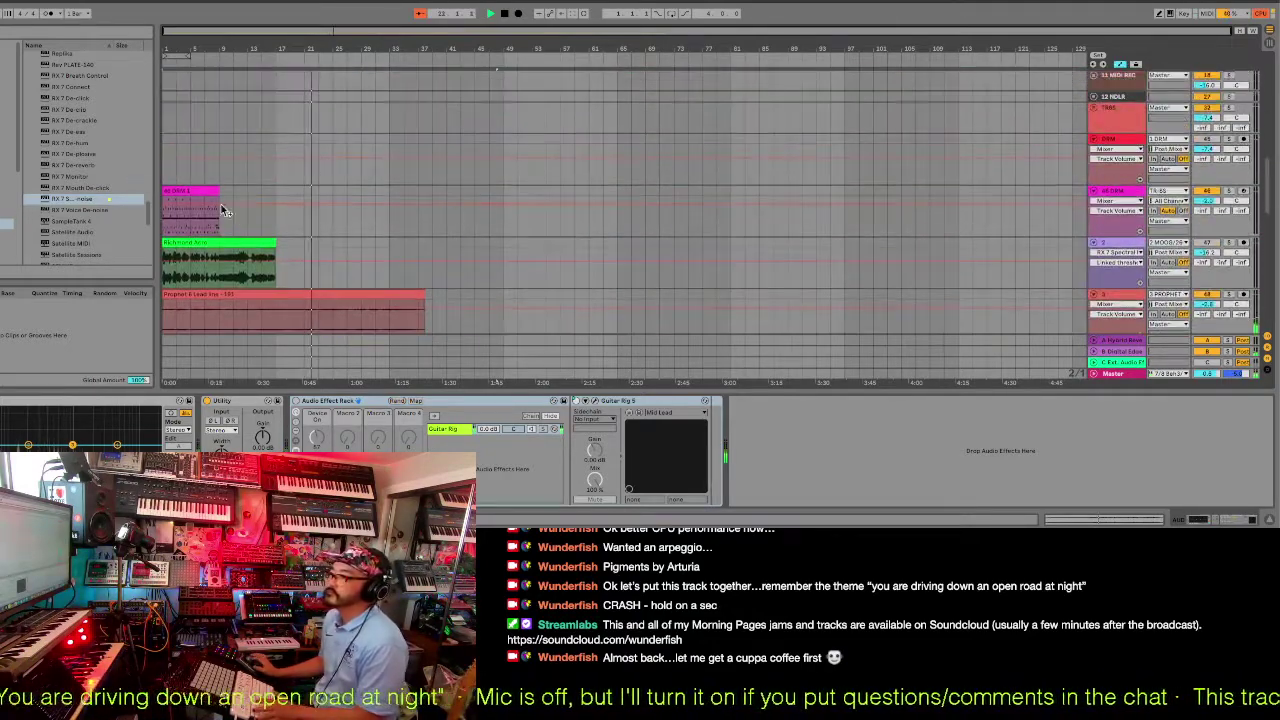
pyautogui.press('space')
pyautogui.click(204, 191)
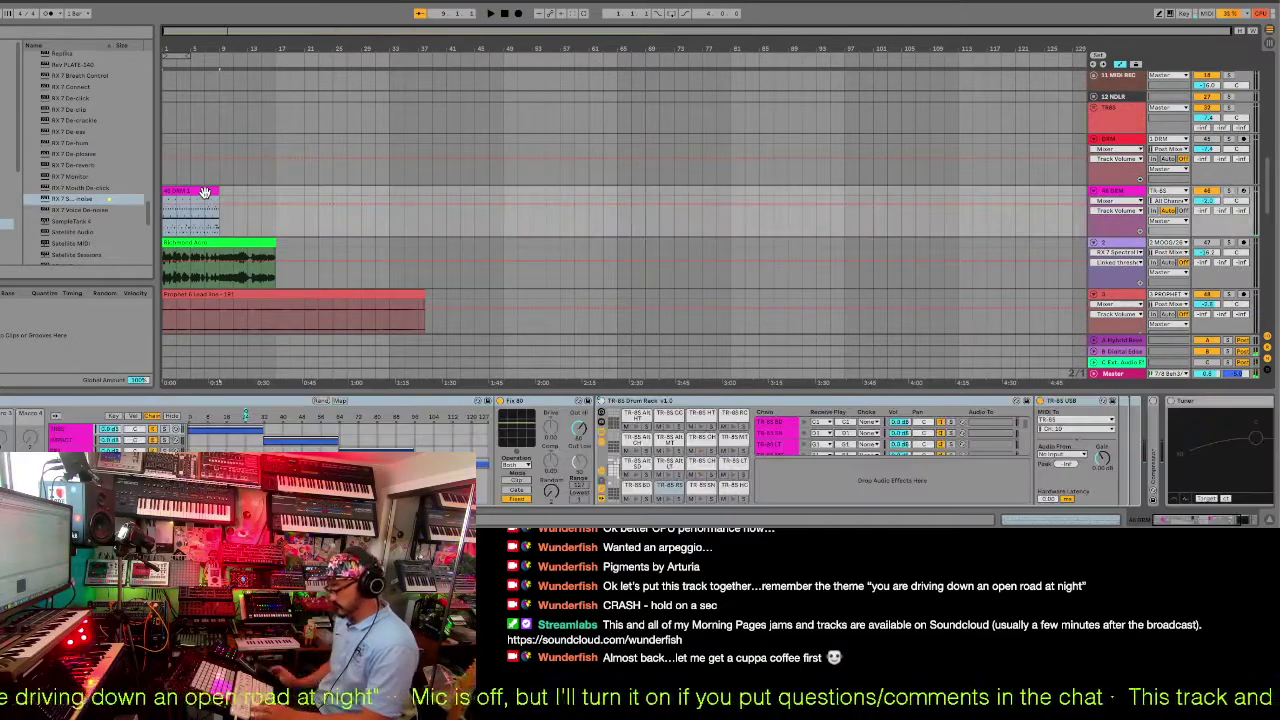
pyautogui.hotkey('ctrl', 'd')
pyautogui.hotkey('ctrl', 'd')
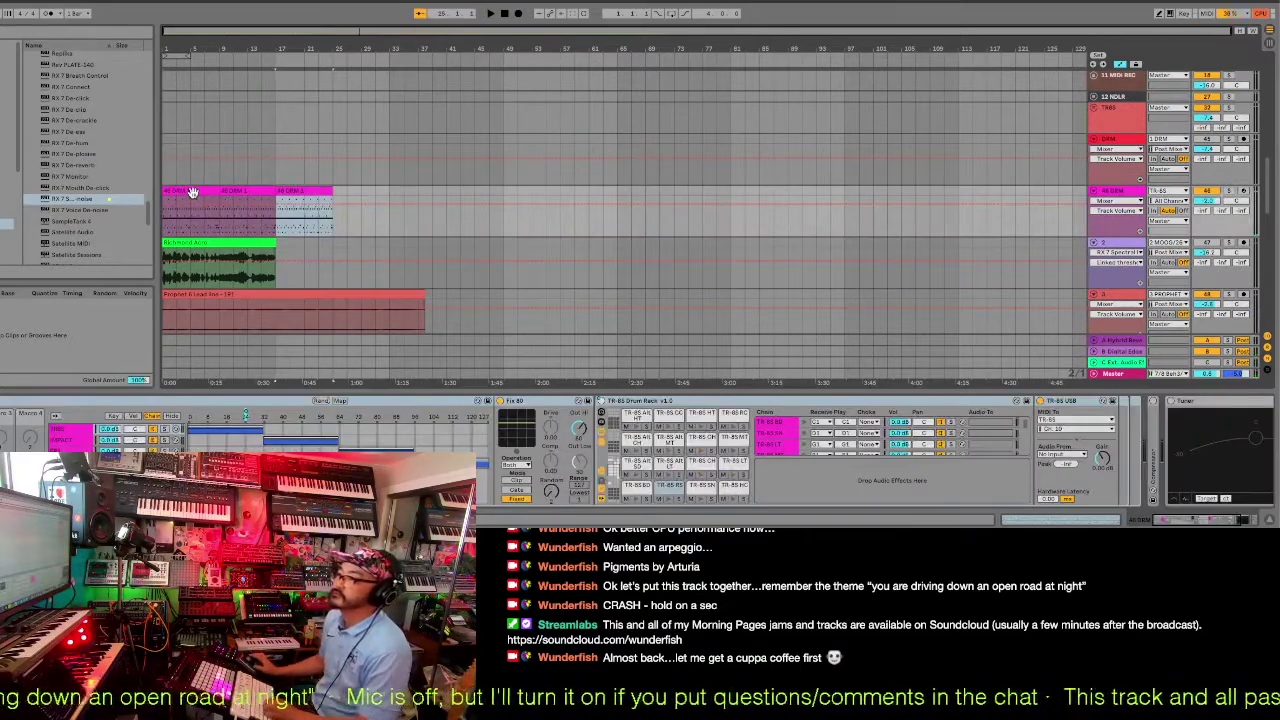
# Shift the whole arrangement to start at bar 9, and return the green clip on track 2 to bar 1.
pyautogui.hotkey('ctrl', 'a')
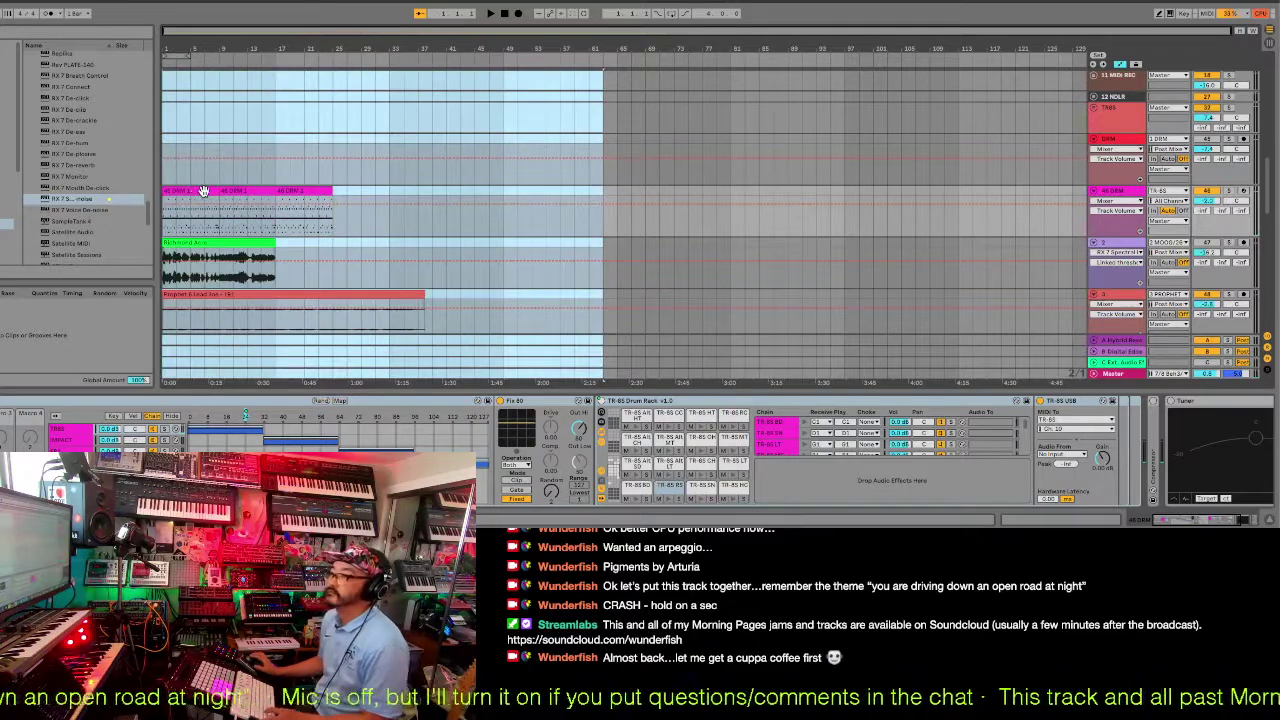
pyautogui.moveTo(204, 191); pyautogui.dragTo(245, 192)
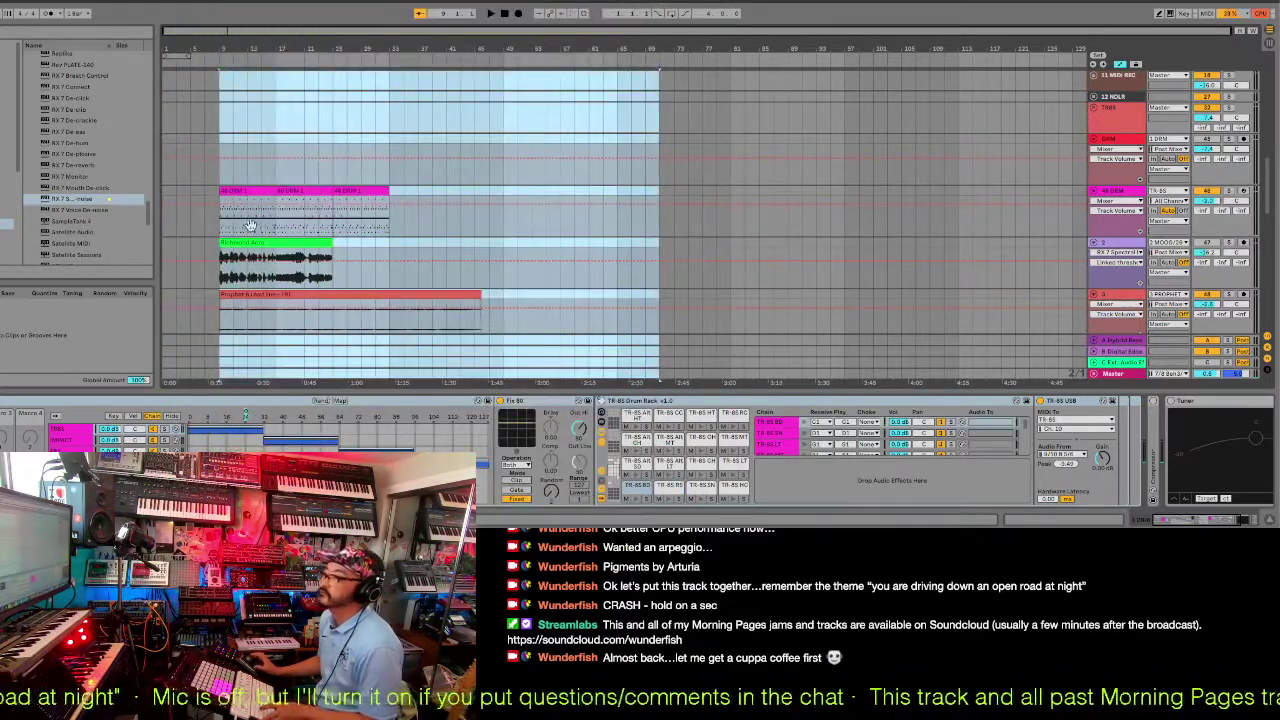
pyautogui.click(250, 225)
pyautogui.click(250, 247)
pyautogui.moveTo(250, 247); pyautogui.dragTo(200, 258)
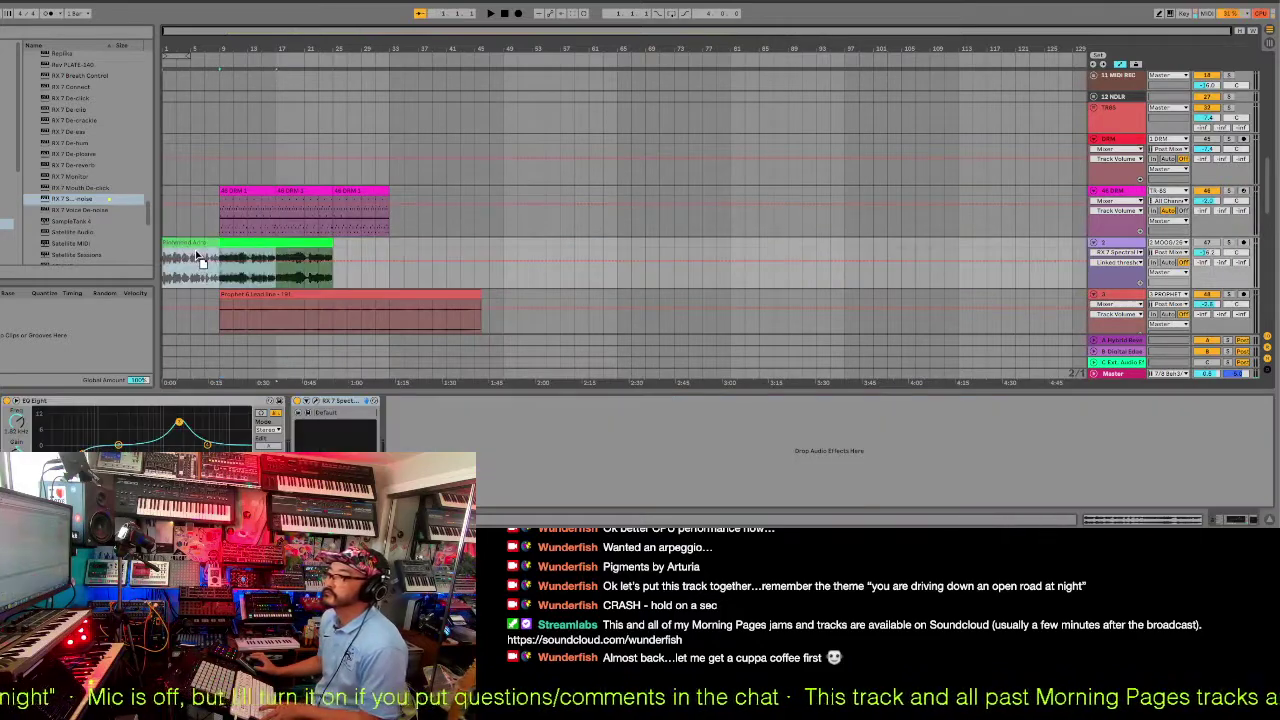
pyautogui.moveTo(333, 251); pyautogui.dragTo(288, 251)
# Play from the start and check each track's clips and mixer settings down to the MIC track.
pyautogui.press('space')
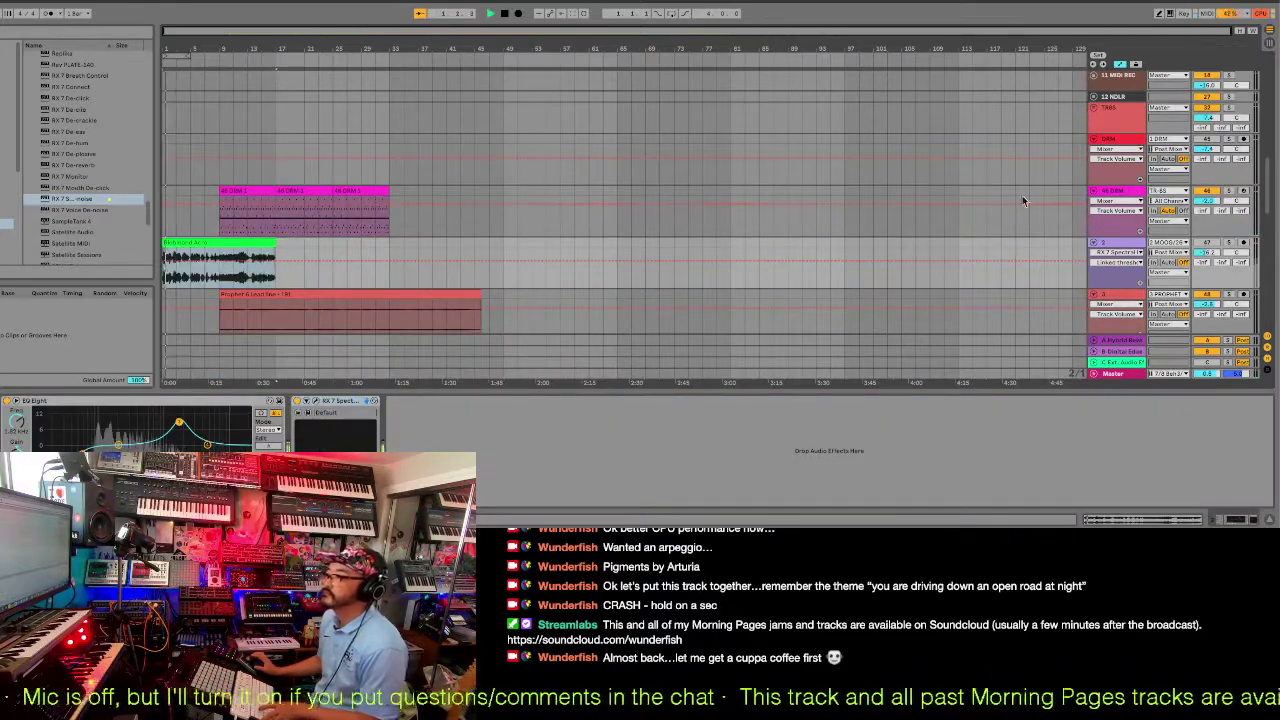
pyautogui.scroll(-2, 1209, 247)
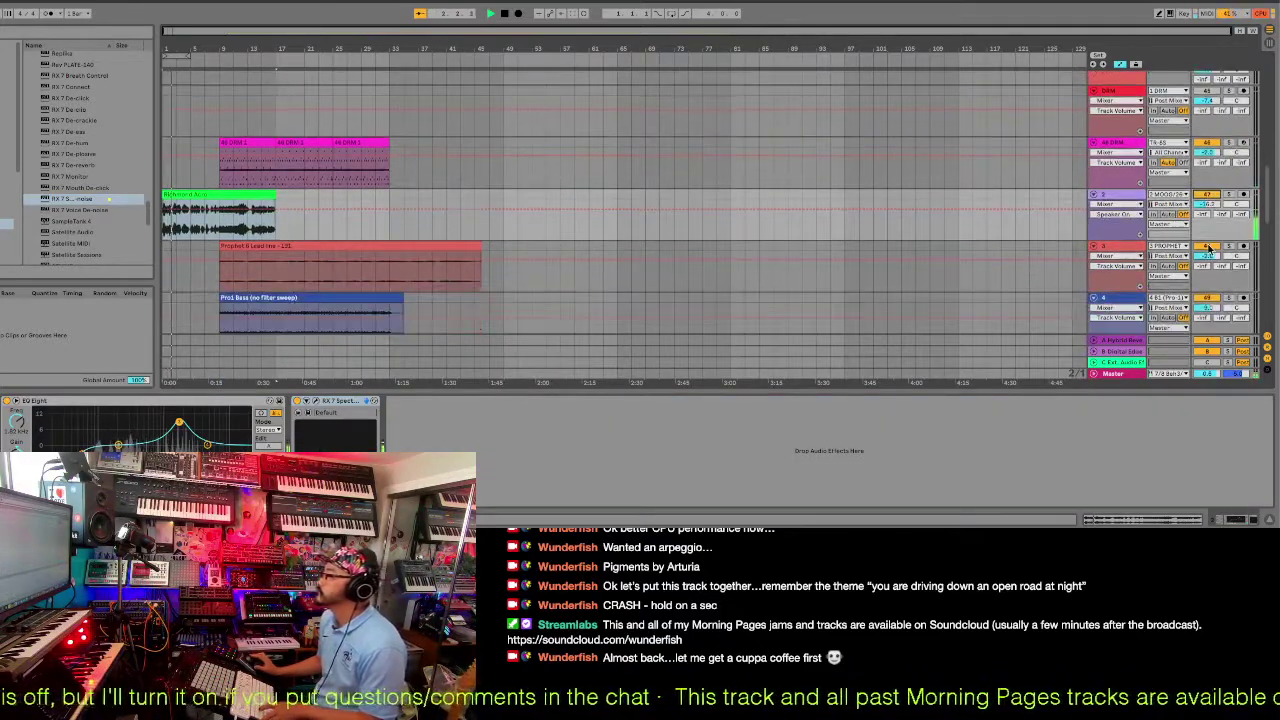
pyautogui.scroll(-9, 1209, 247)
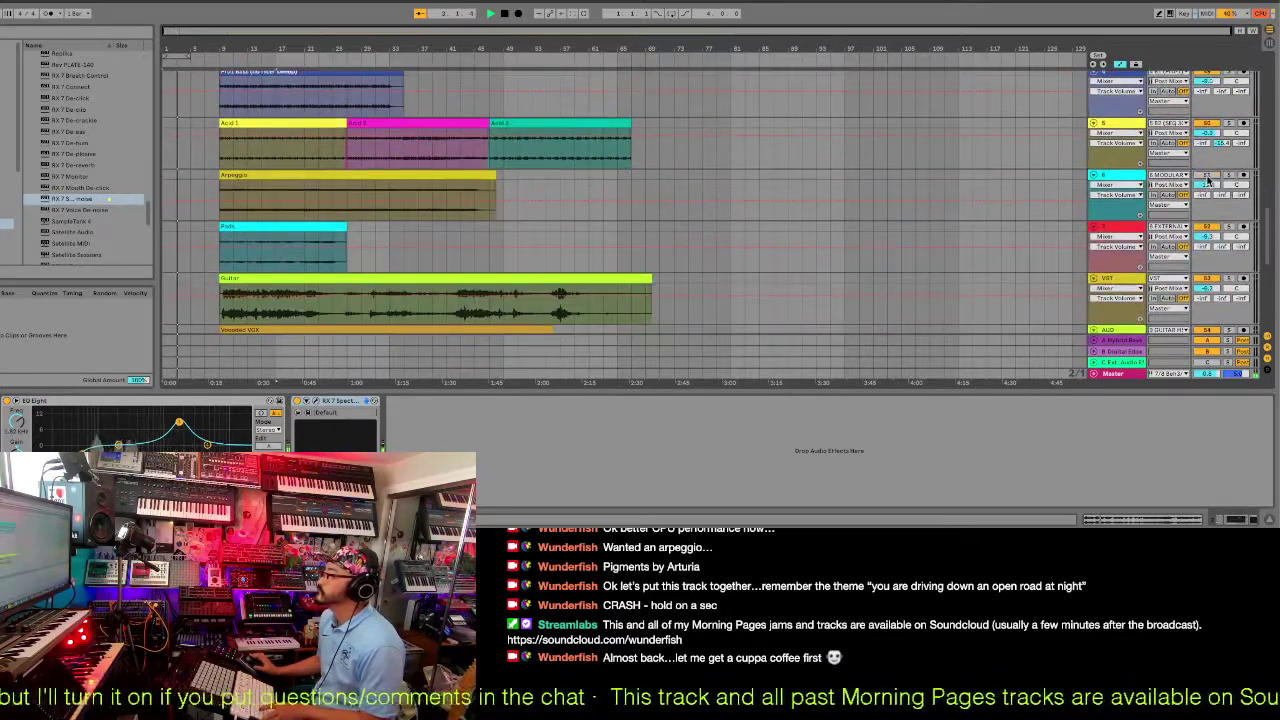
pyautogui.scroll(-5, 1236, 273)
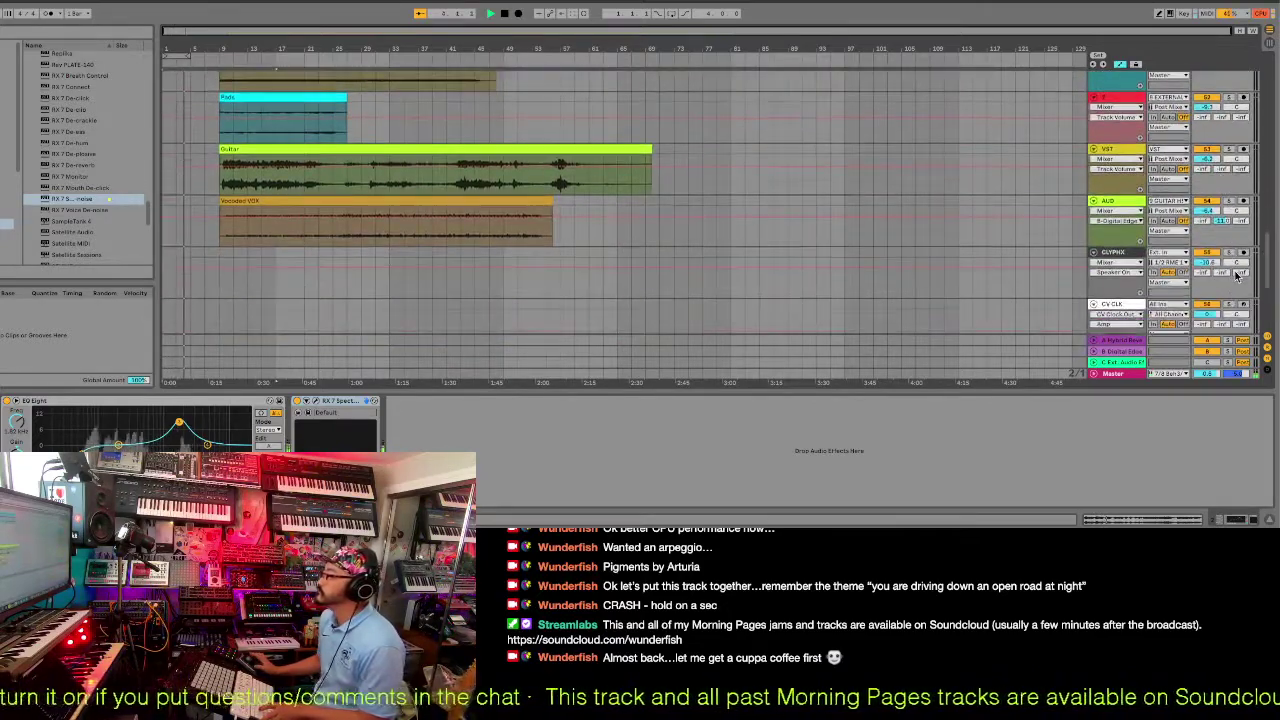
pyautogui.scroll(-3, 1230, 278)
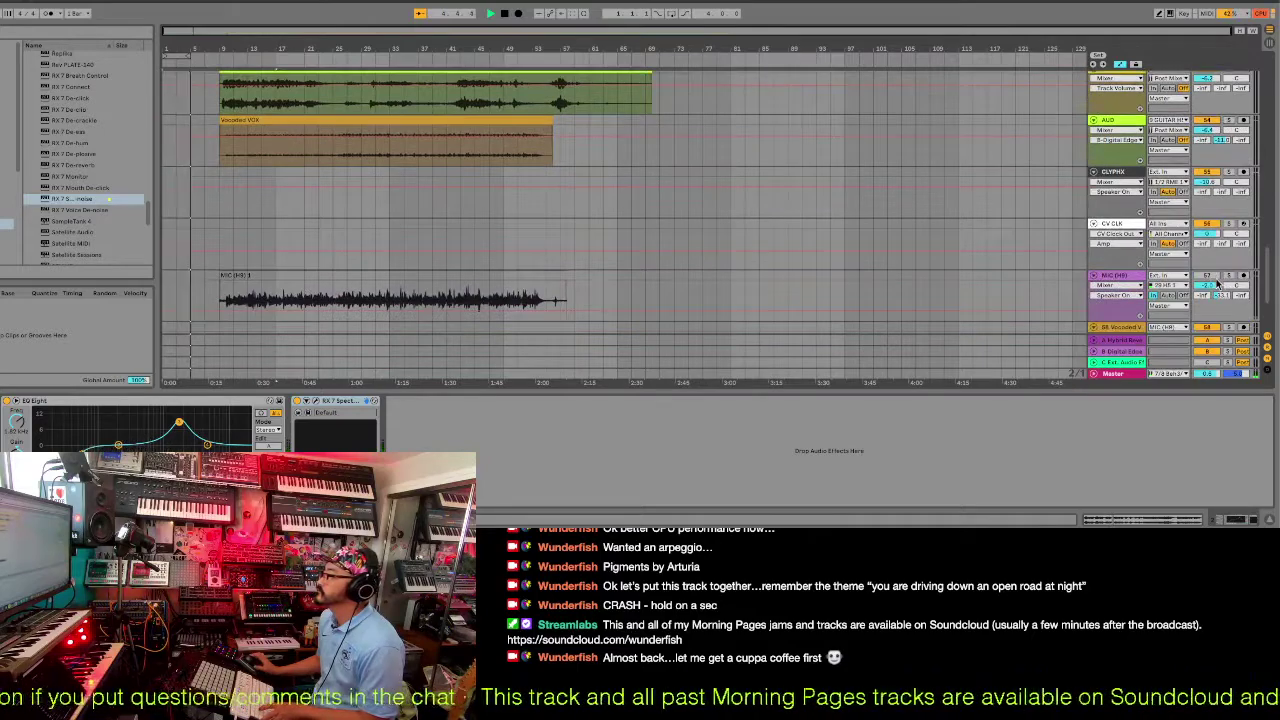
pyautogui.scroll(15, 1217, 285)
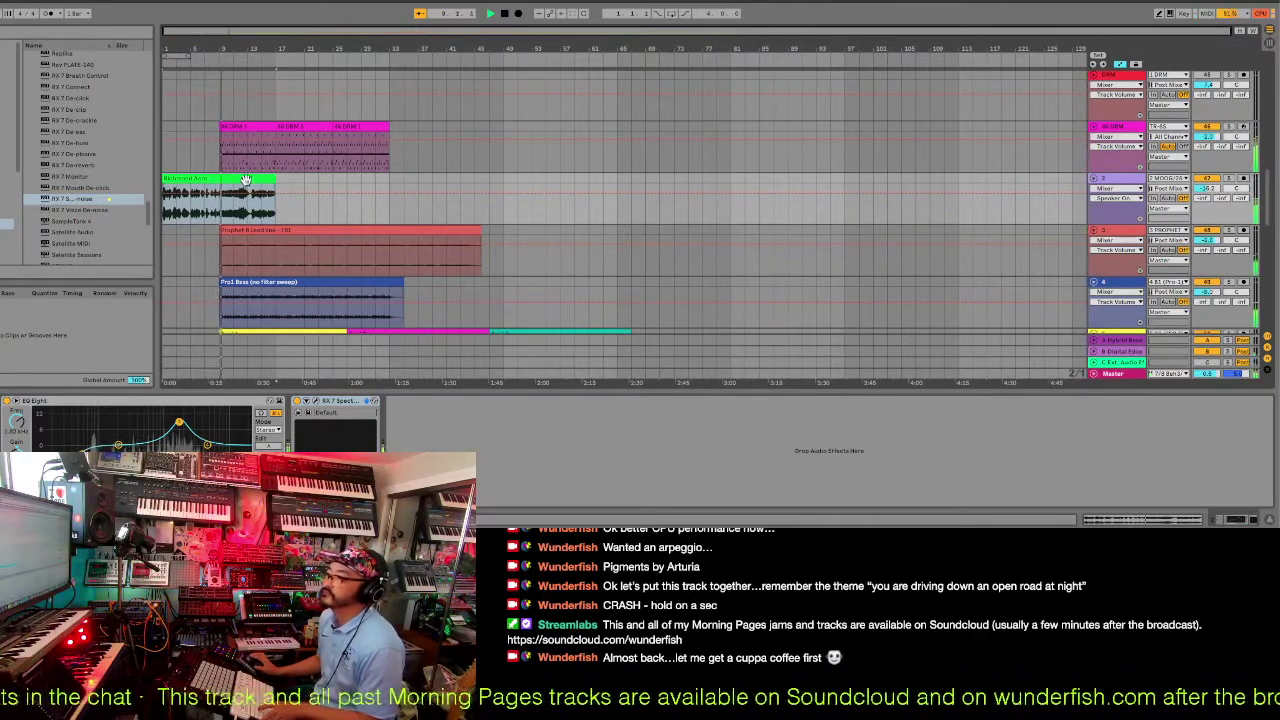
# Select the Prophet lead clip on track 3 and audition the arrangement from bar 9.
pyautogui.moveTo(312, 229); pyautogui.dragTo(263, 243)
pyautogui.moveTo(351, 235)
pyautogui.mouseDown()
pyautogui.moveTo(389, 240)
pyautogui.moveTo(374, 237)
pyautogui.mouseUp()
pyautogui.press('space')
pyautogui.press('space')
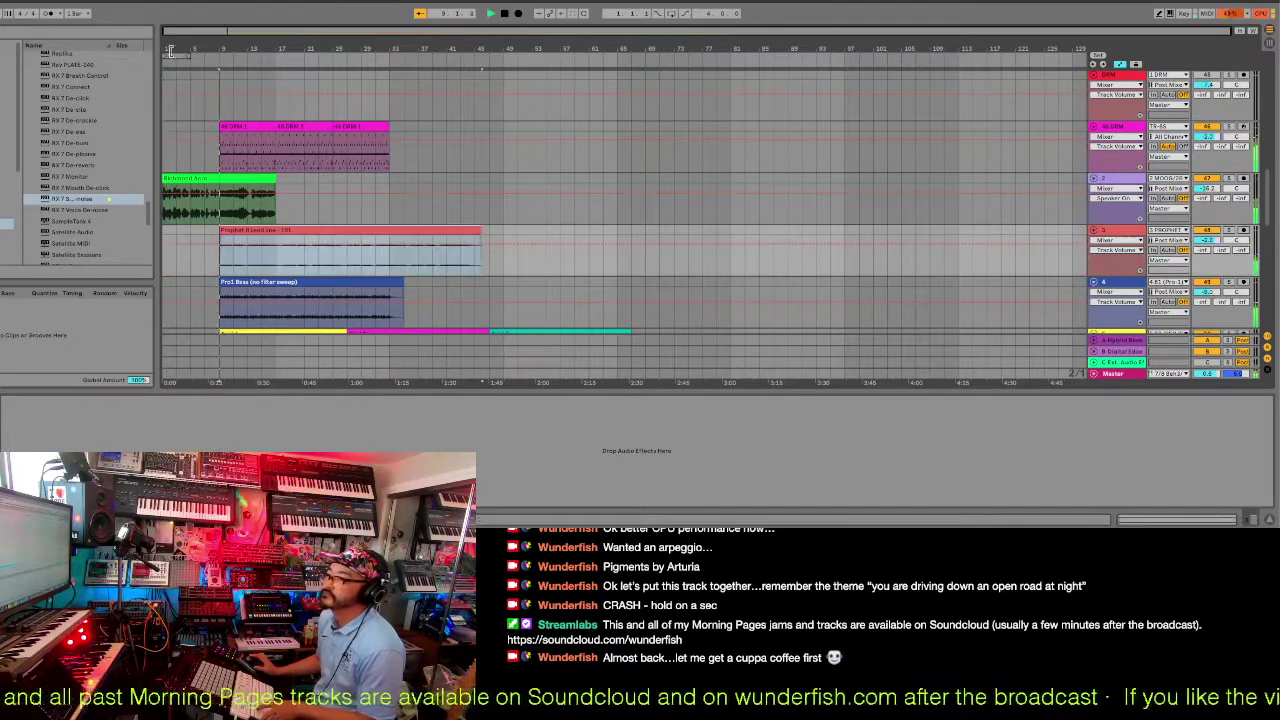
pyautogui.press('space')
# Trim about 1.5 bars off the start of the green clip on track 2 and move it back to bar 1.
pyautogui.moveTo(172, 50); pyautogui.dragTo(205, 115)
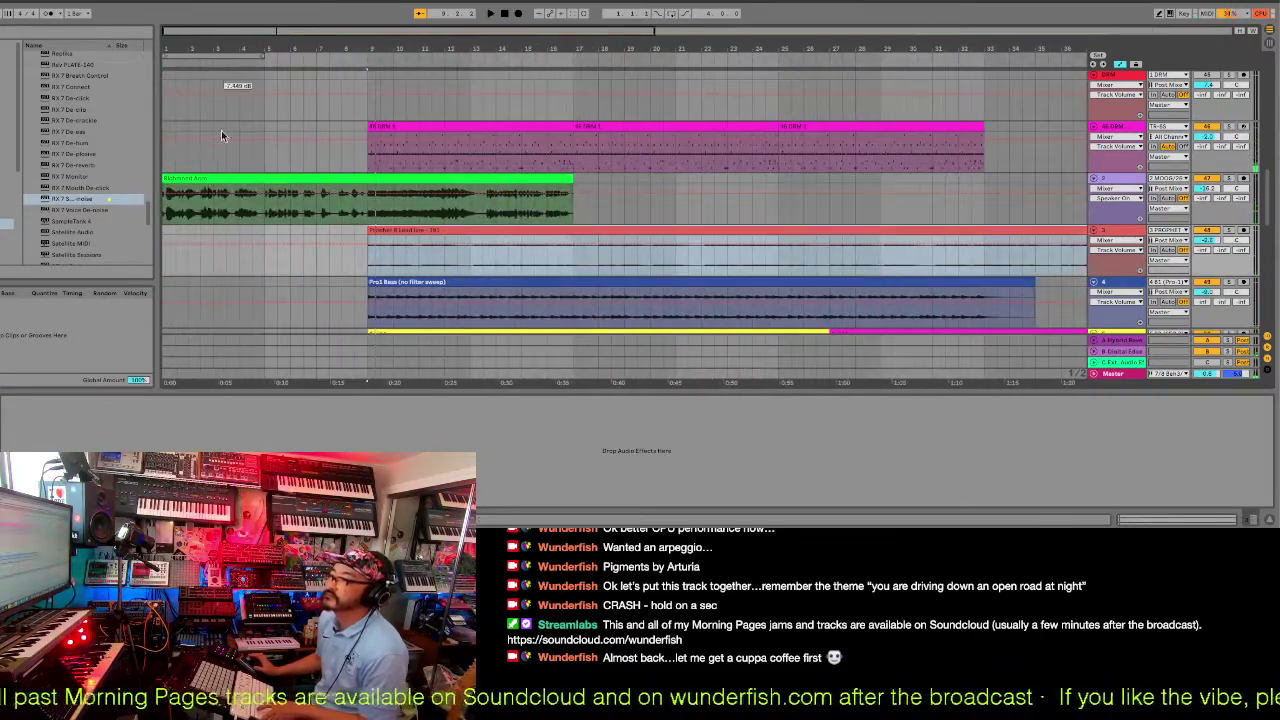
pyautogui.click(214, 181)
pyautogui.press('space')
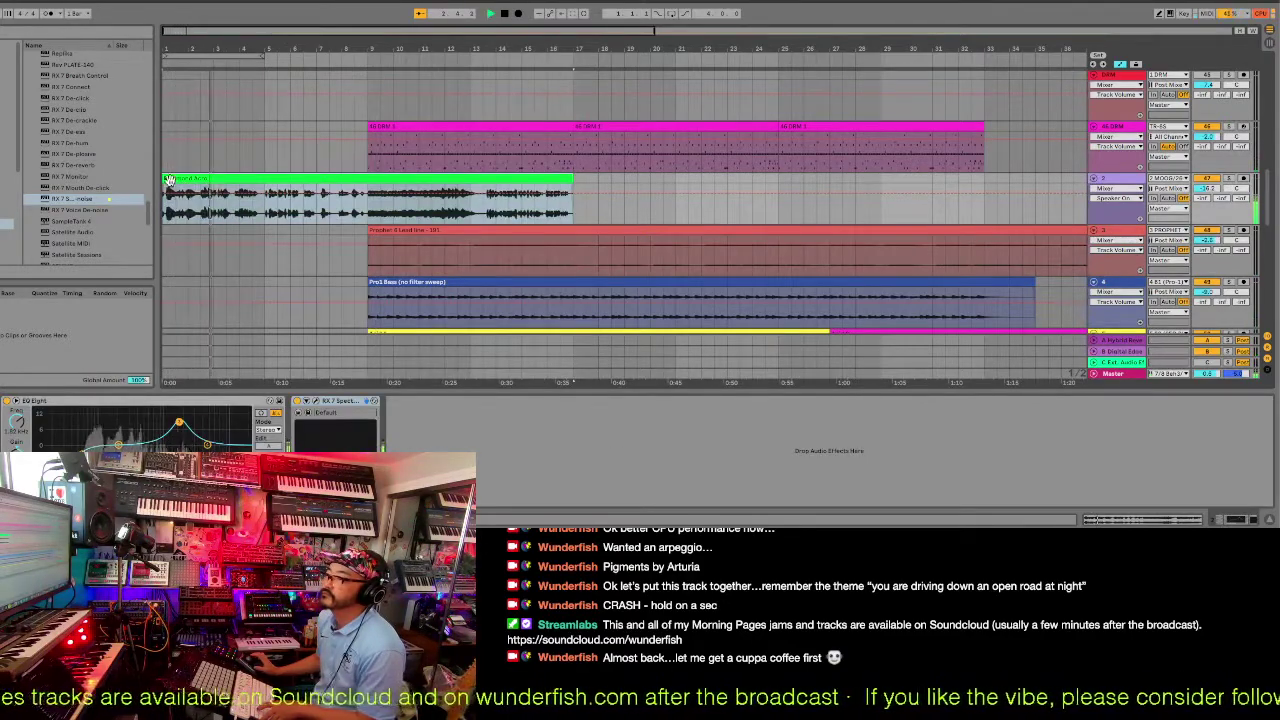
pyautogui.moveTo(164, 185); pyautogui.dragTo(200, 185)
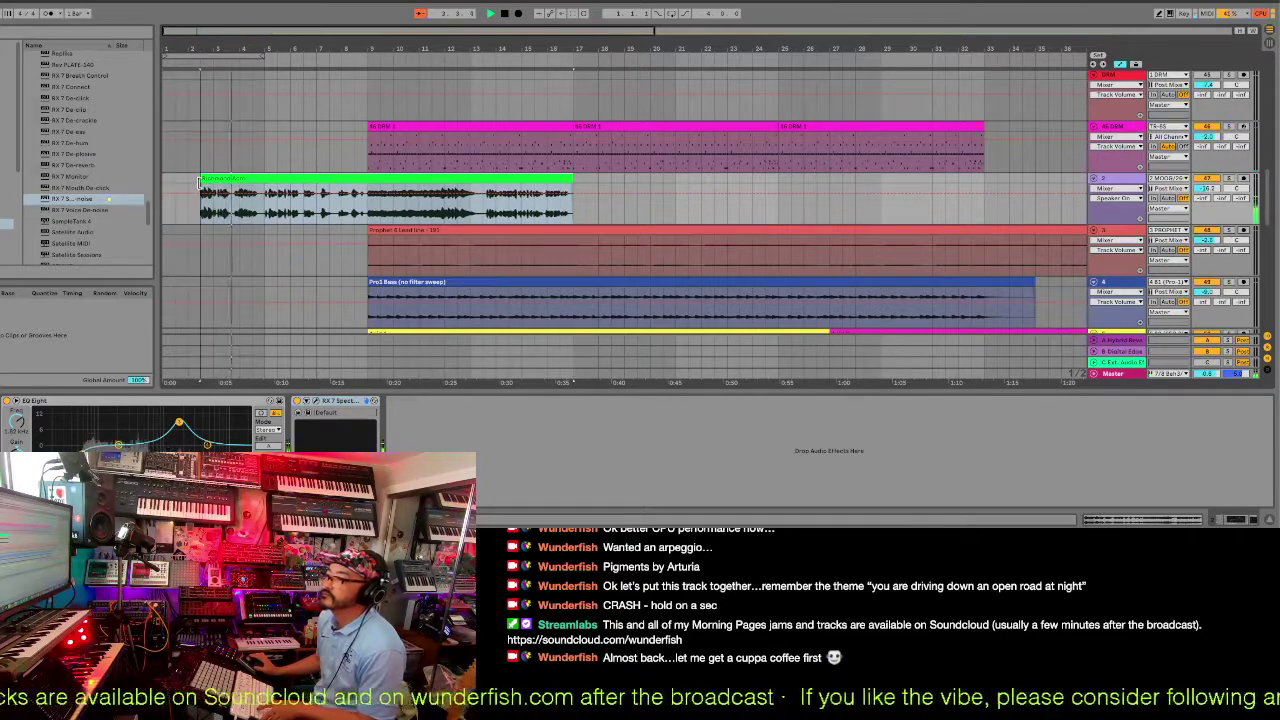
pyautogui.hotkey('ctrl', 'z')
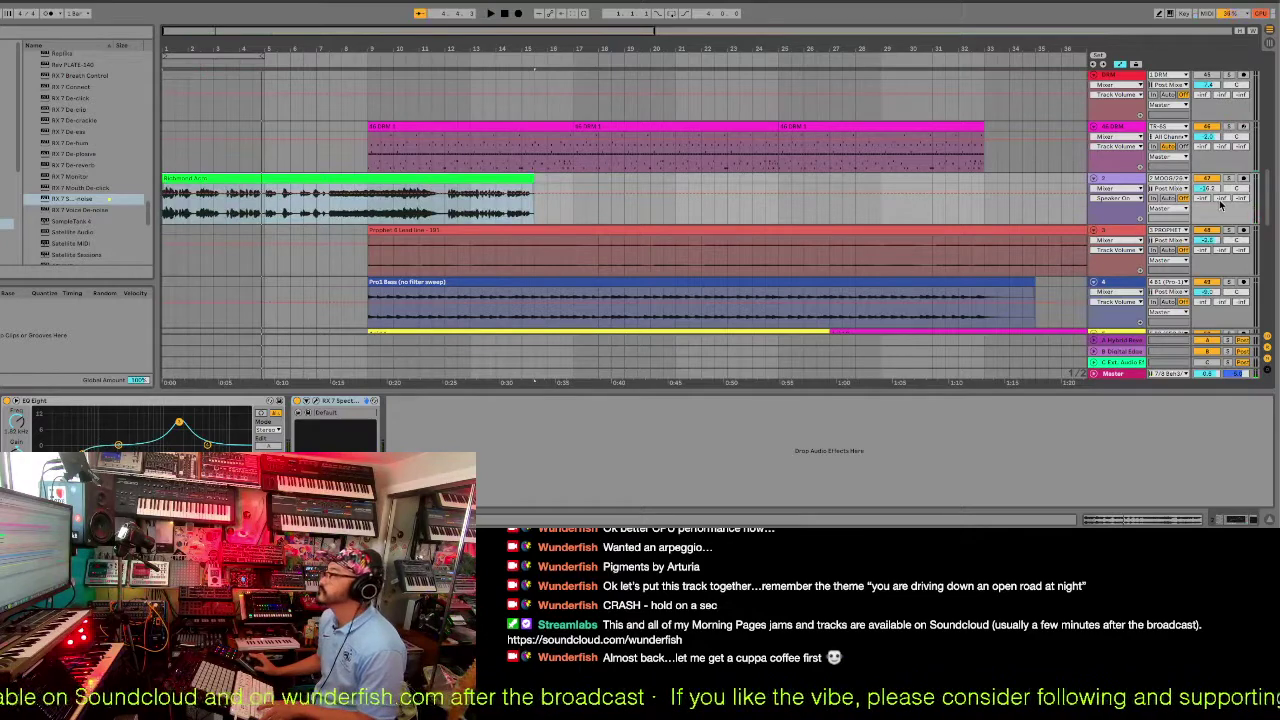
# Raise track 2's send to the Digital Edge return and audition the intro.
pyautogui.click(1220, 200)
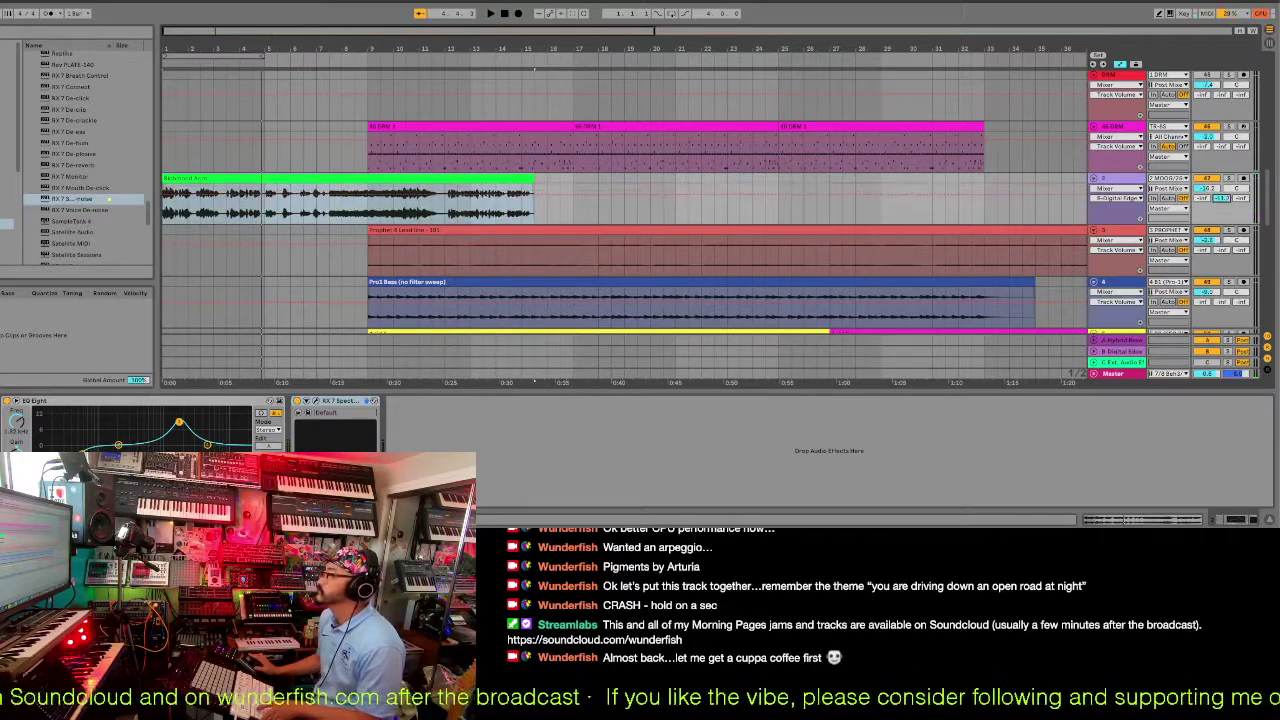
pyautogui.press('space')
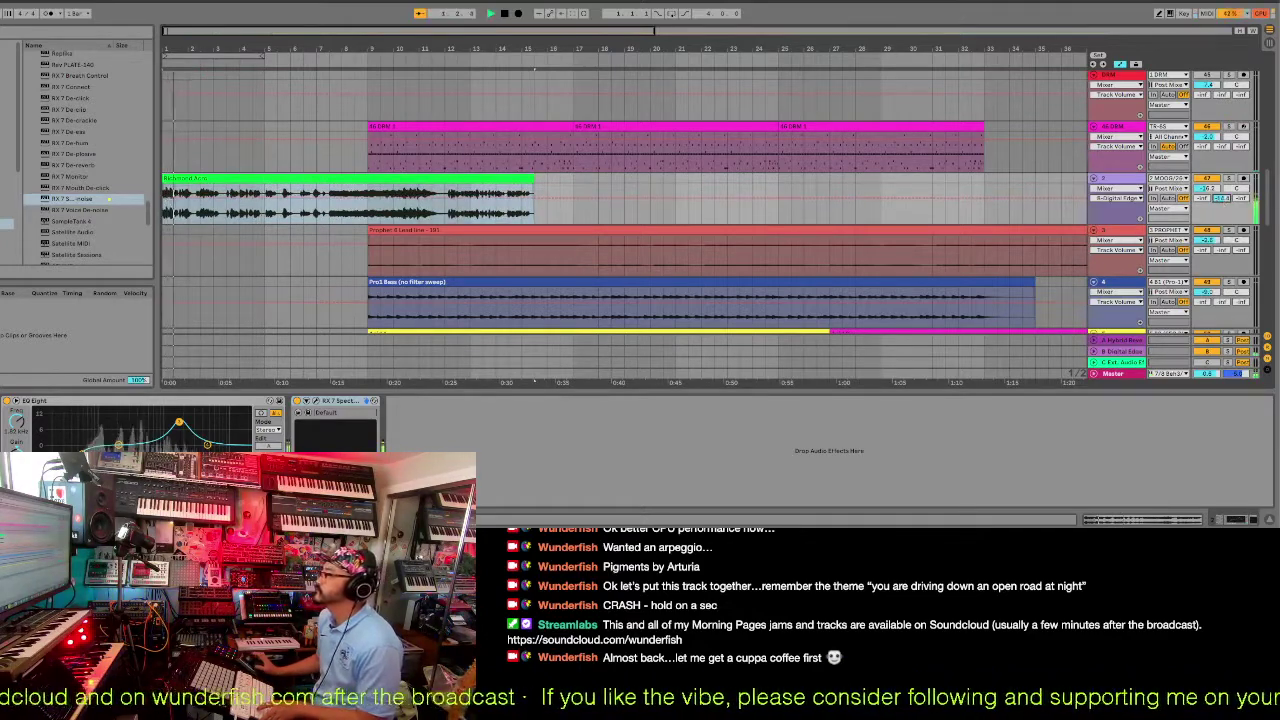
pyautogui.press('space')
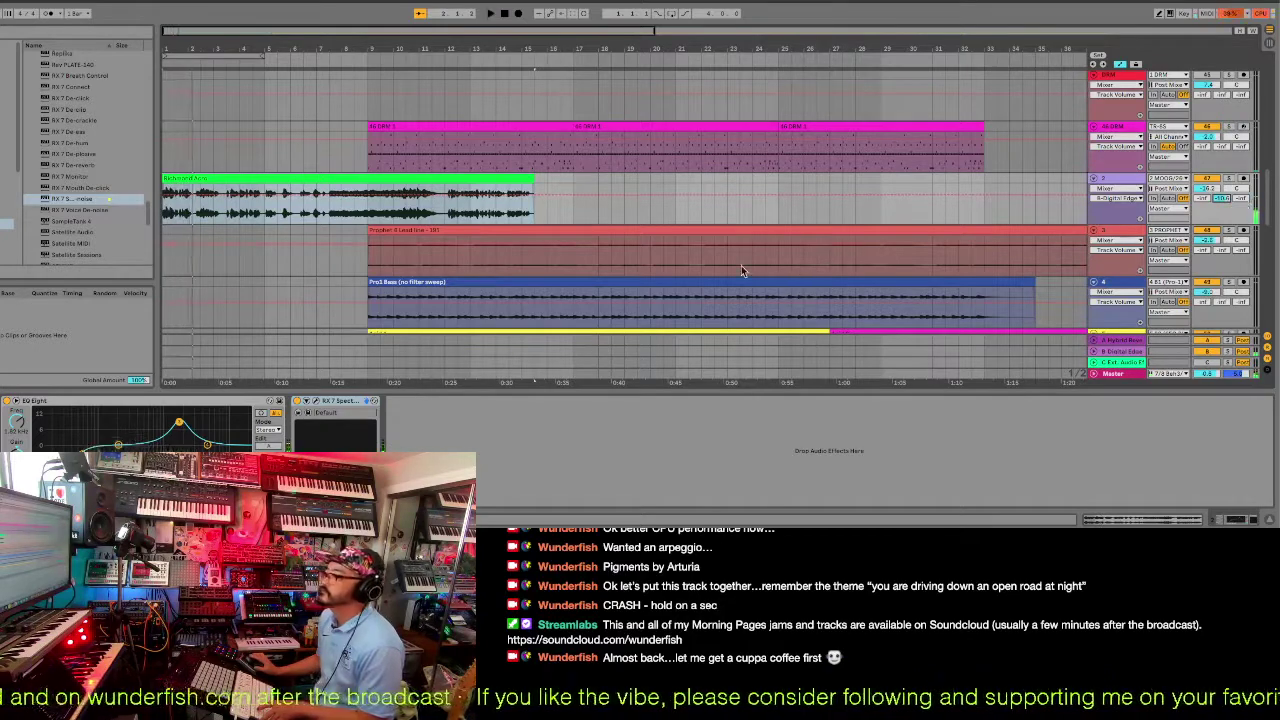
# Move the Arpeggio clip on track 6 and the Guitar clip on the VST track to bar 1, auditioning from the start.
pyautogui.scroll(-3, 741, 265)
pyautogui.scroll(-2, 657, 225)
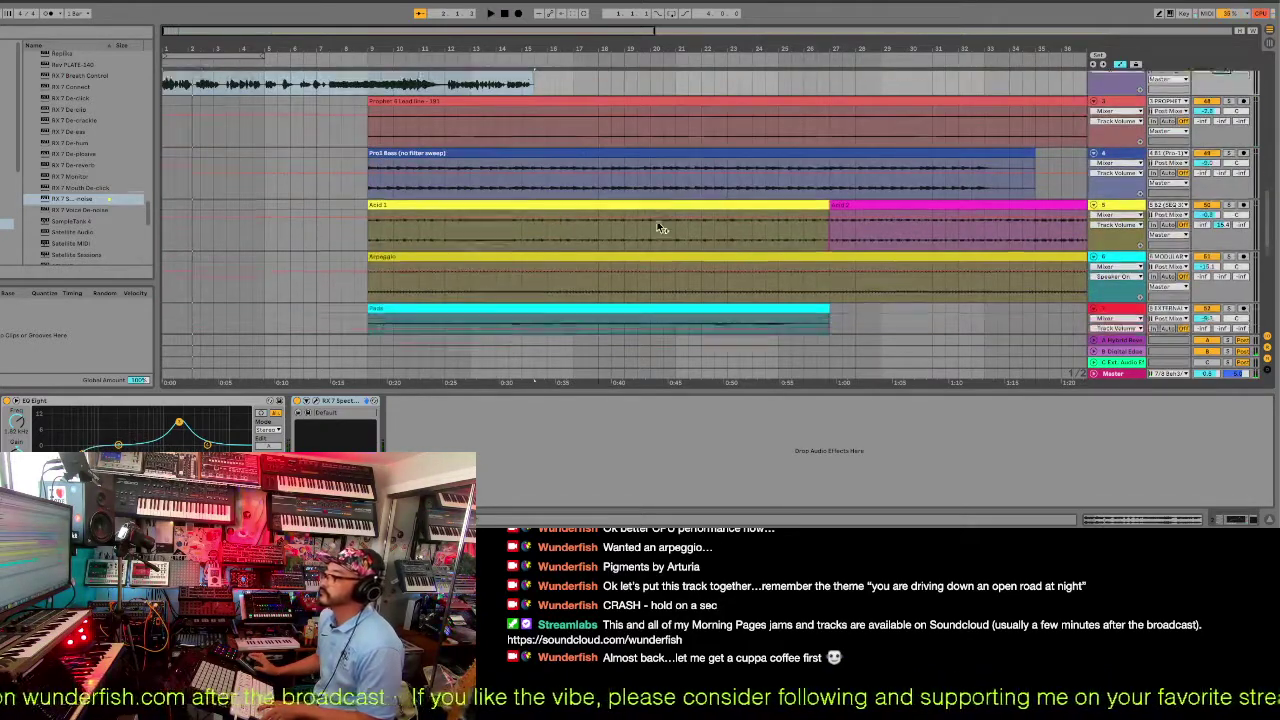
pyautogui.moveTo(657, 210); pyautogui.dragTo(427, 222)
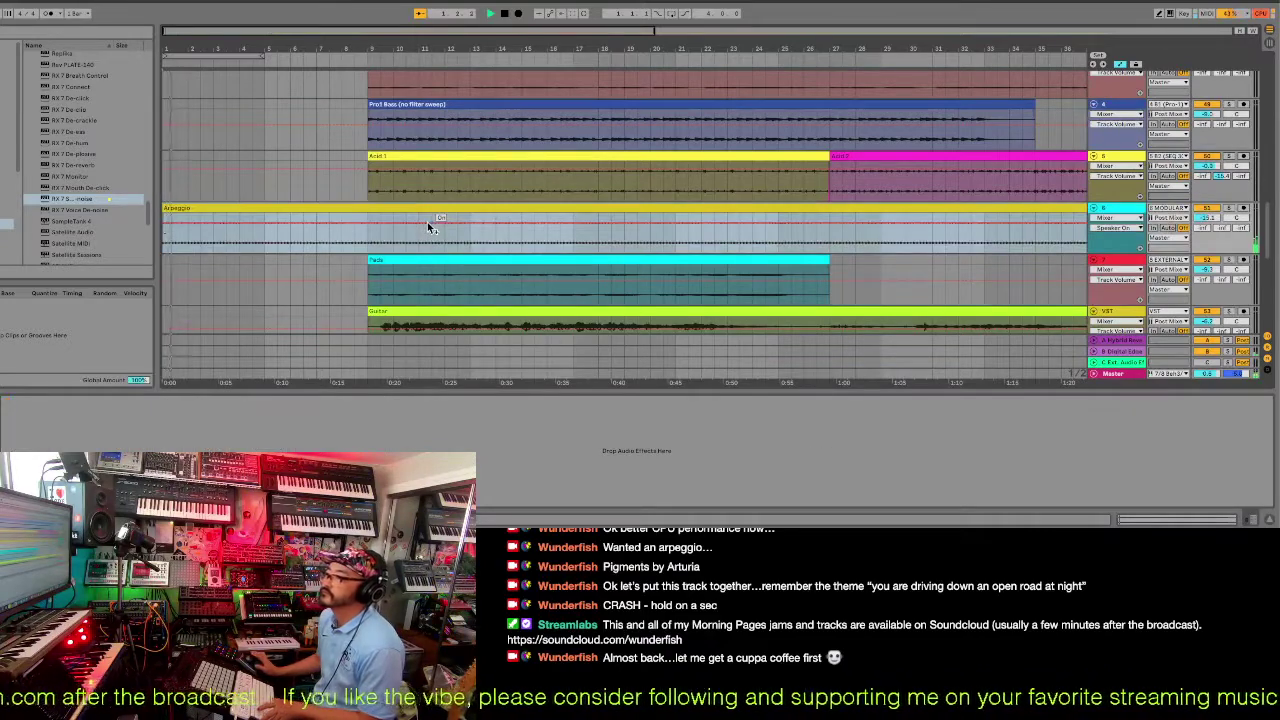
pyautogui.scroll(-2, 427, 222)
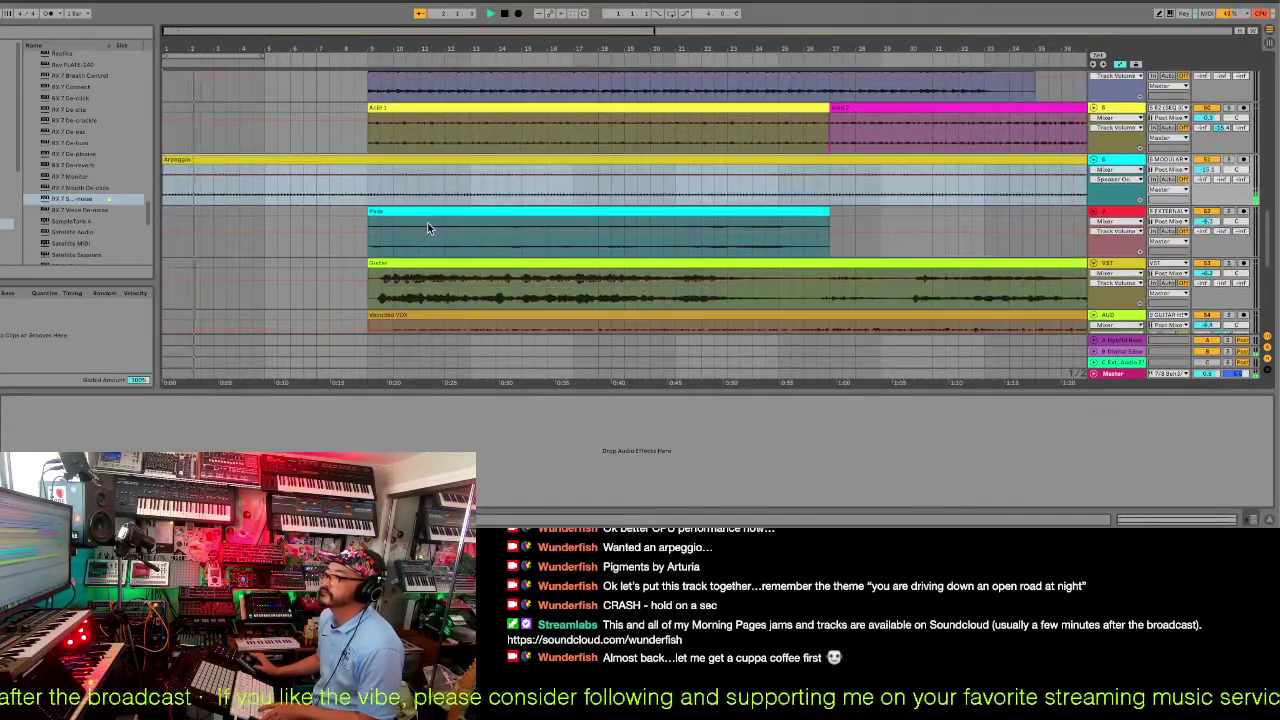
pyautogui.moveTo(432, 262); pyautogui.dragTo(193, 283)
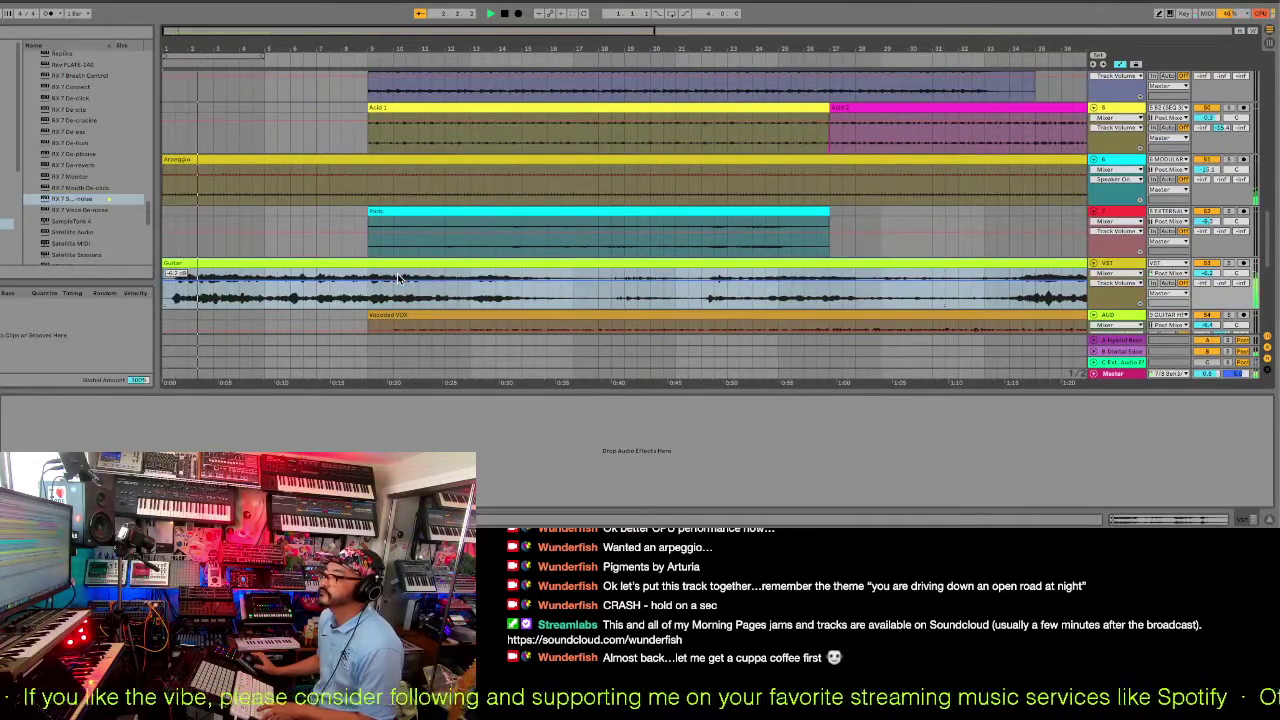
pyautogui.scroll(-2, 397, 273)
pyautogui.scroll(8, 437, 276)
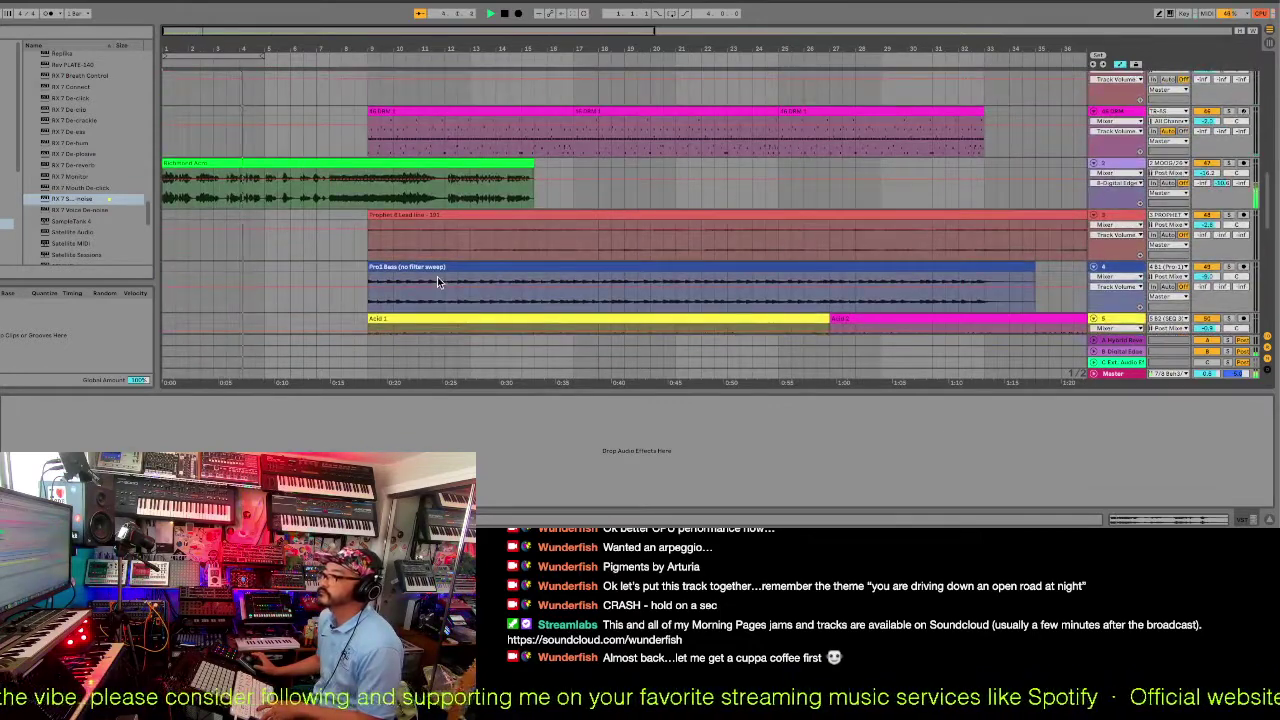
# Add EQ Eight to the VST track that holds the Guitar clip and play the arrangement.
pyautogui.scroll(-4, 437, 276)
pyautogui.scroll(-4, 437, 276)
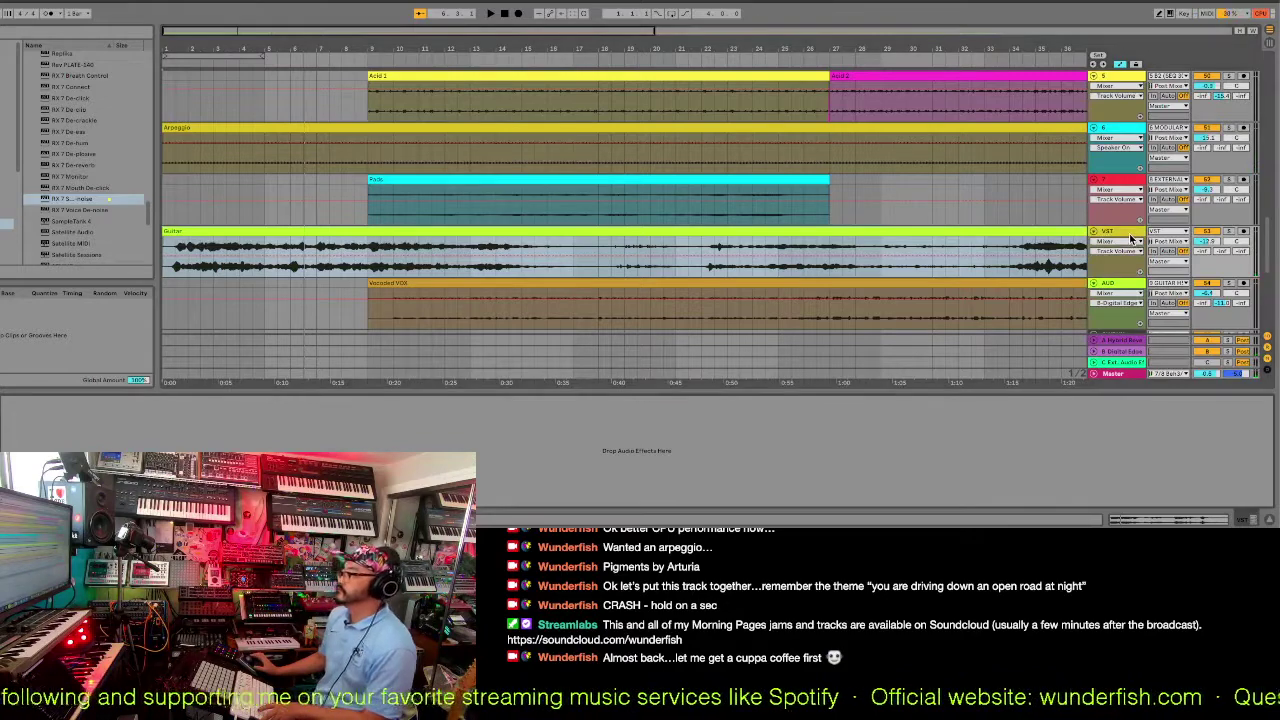
pyautogui.click(7, 78)
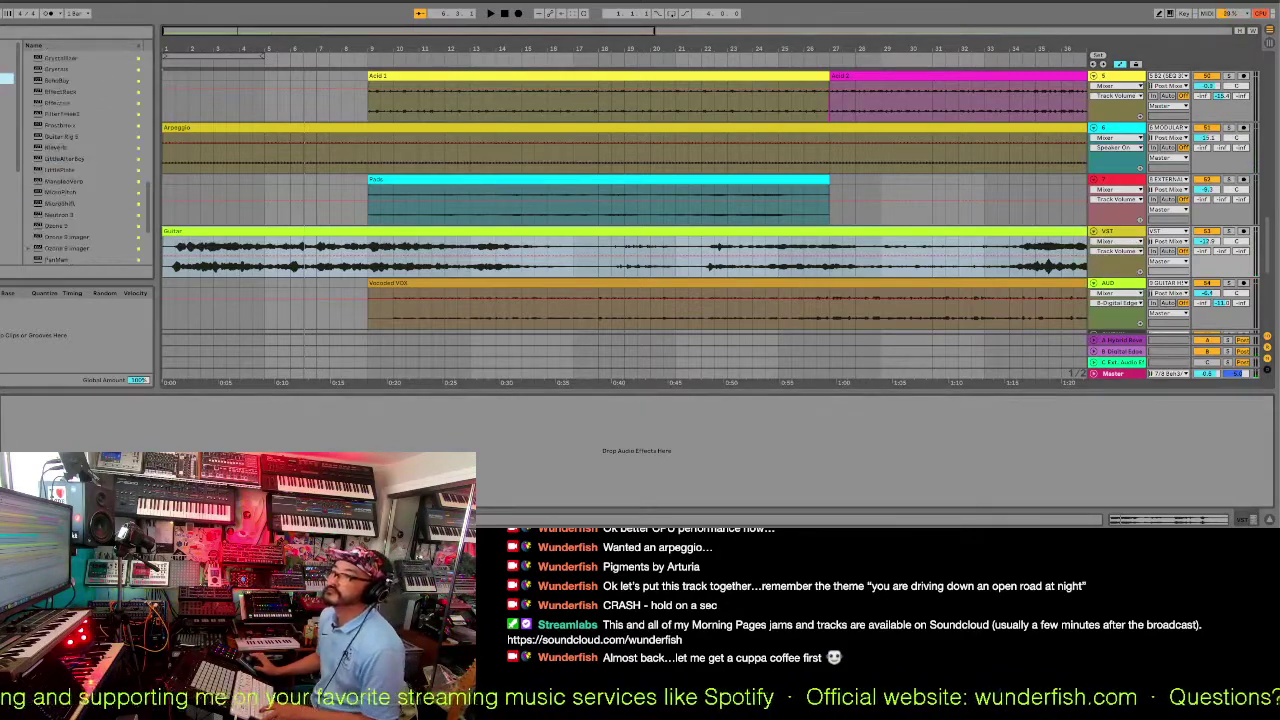
pyautogui.scroll(15, 69, 74)
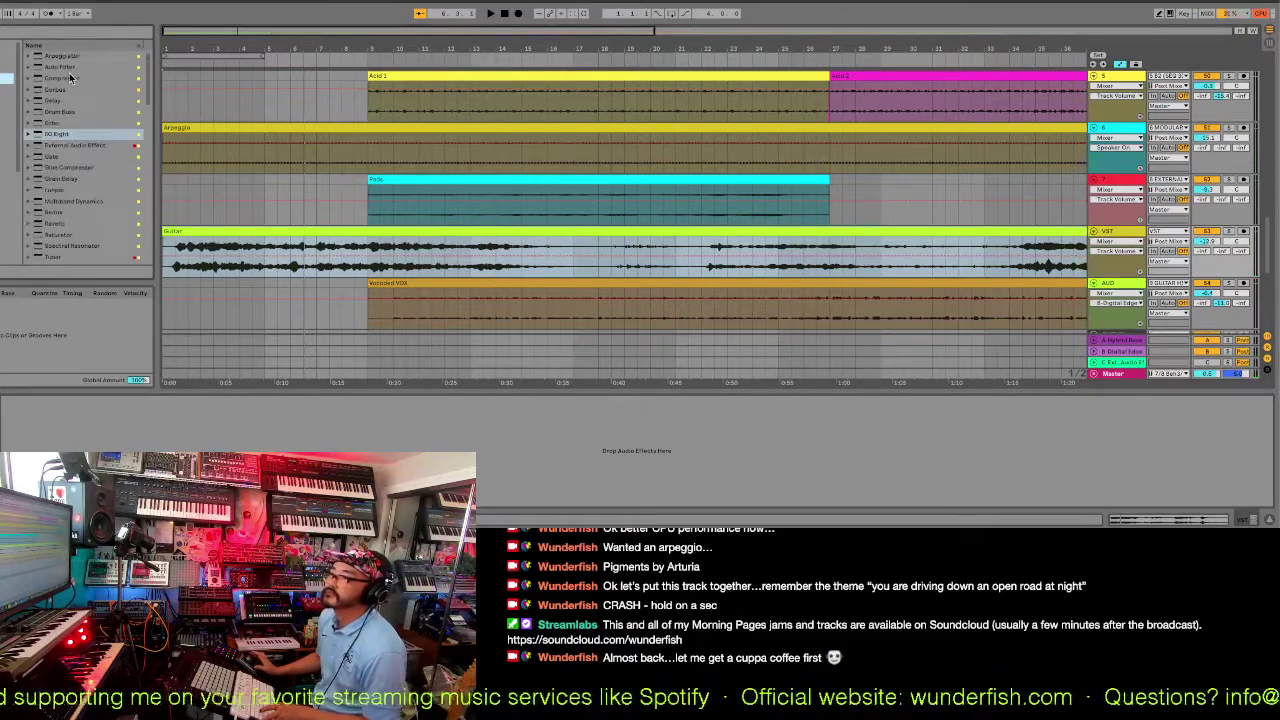
pyautogui.click(62, 133)
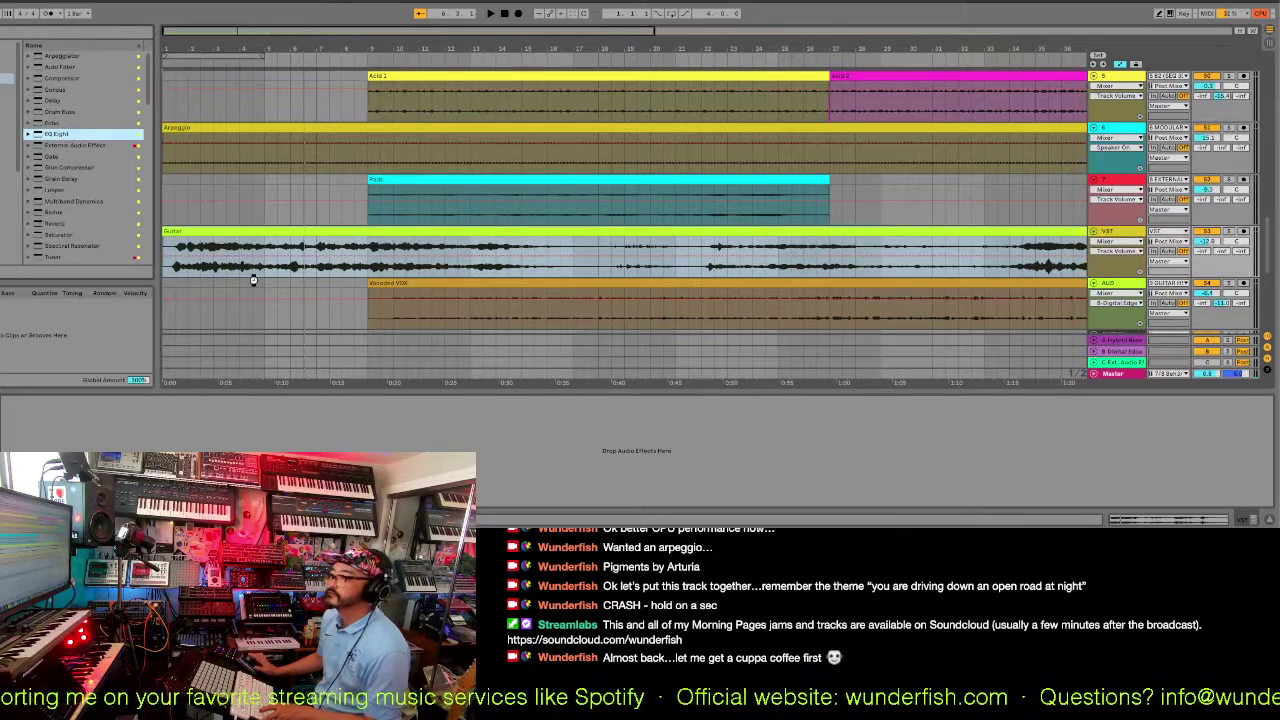
pyautogui.press('Return')
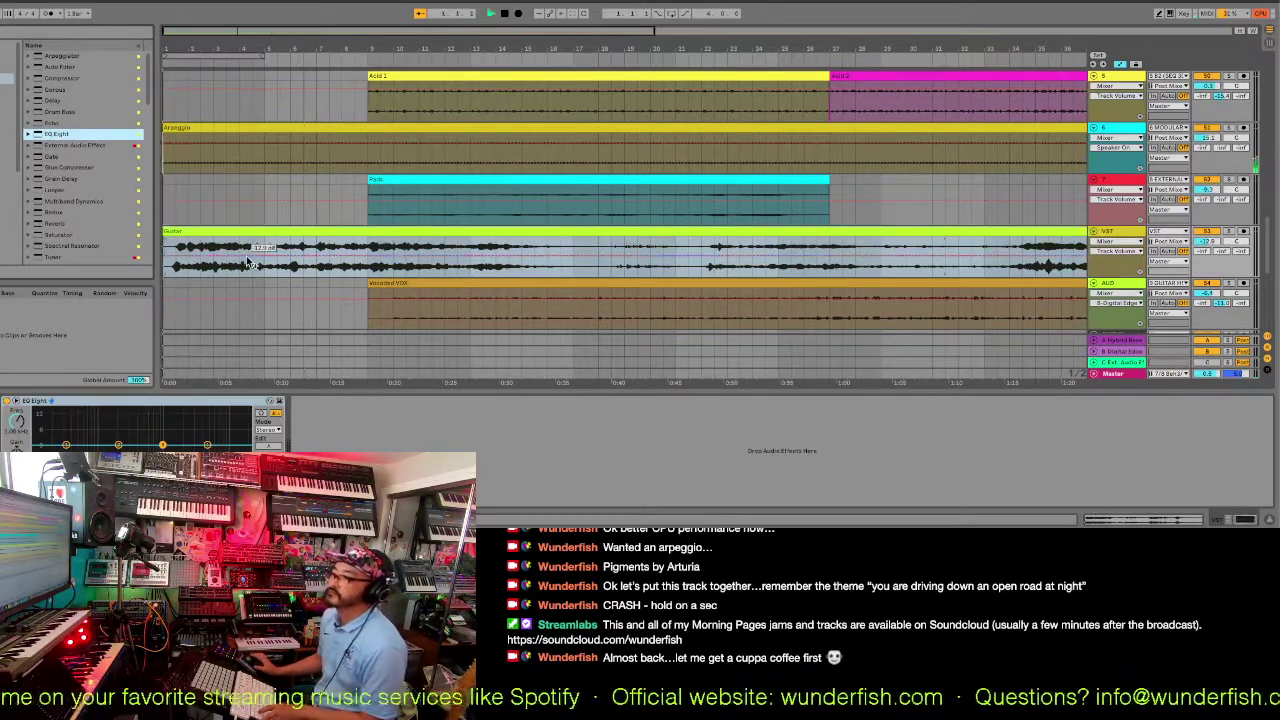
pyautogui.press('space')
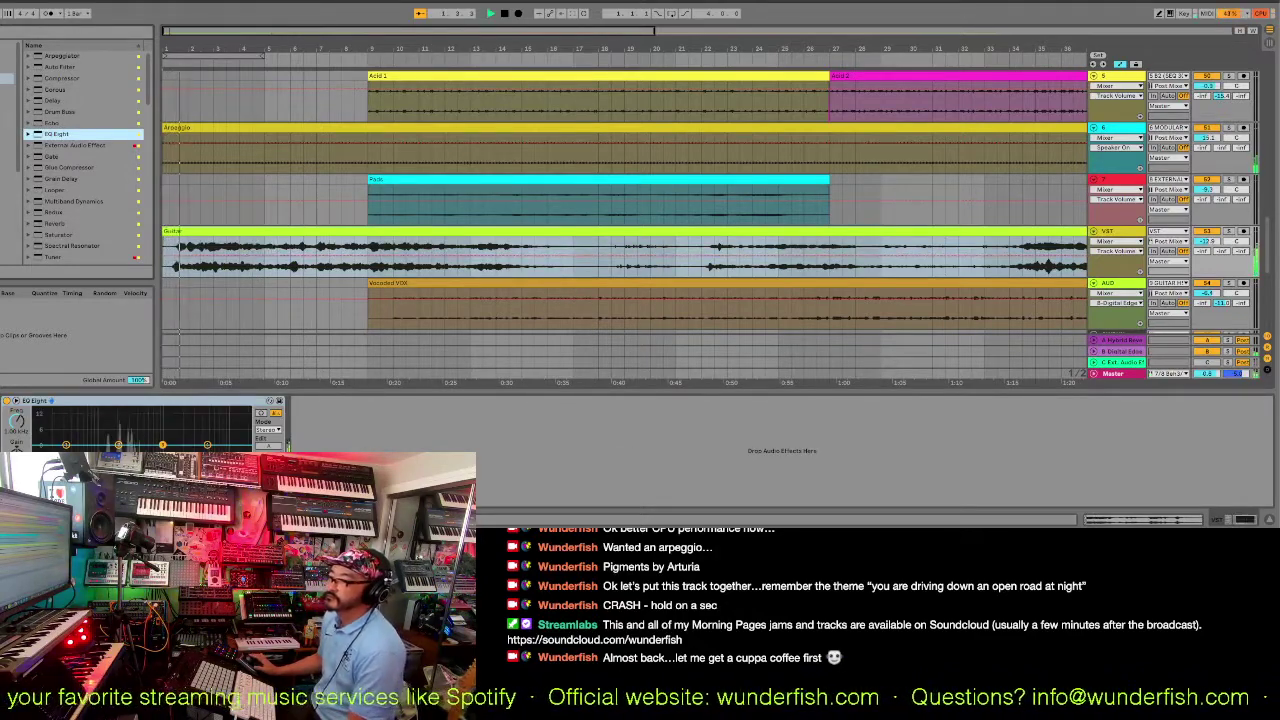
# Shape the guitar's EQ Eight with a raised low-cut filter and a boosted high shelf.
pyautogui.click(40, 422)
pyautogui.click(45, 438)
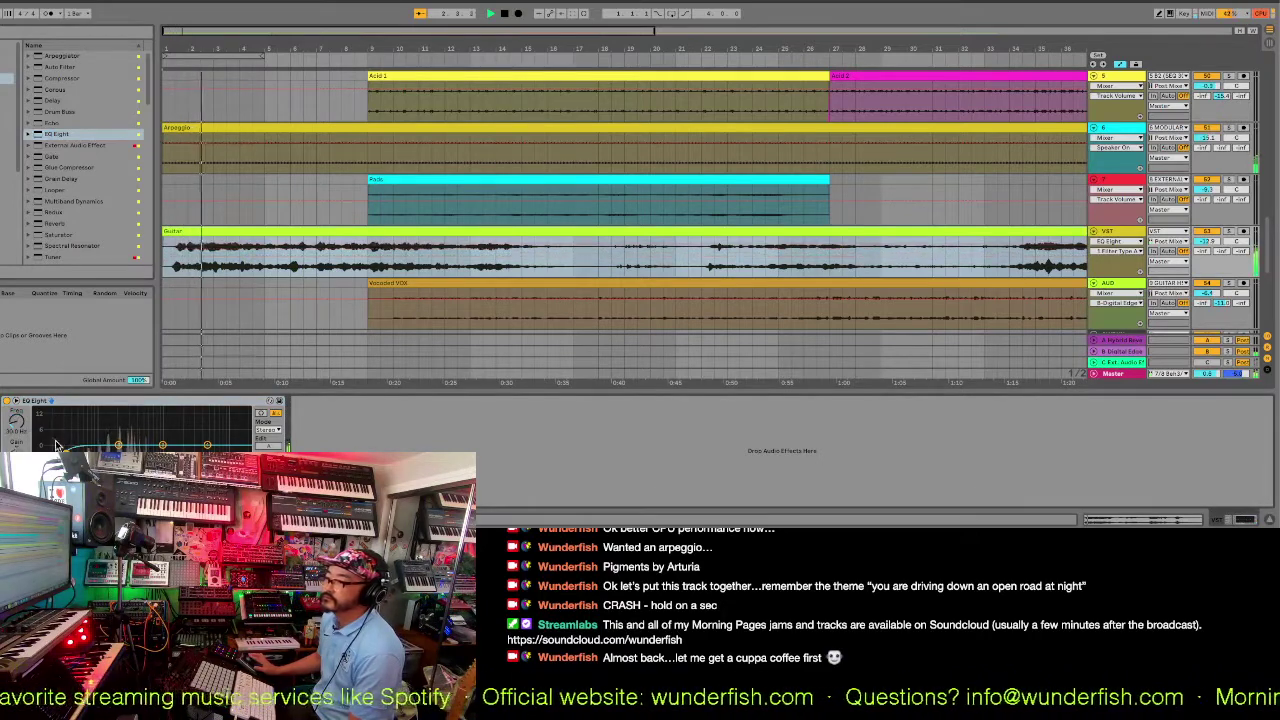
pyautogui.moveTo(85, 444); pyautogui.dragTo(94, 444)
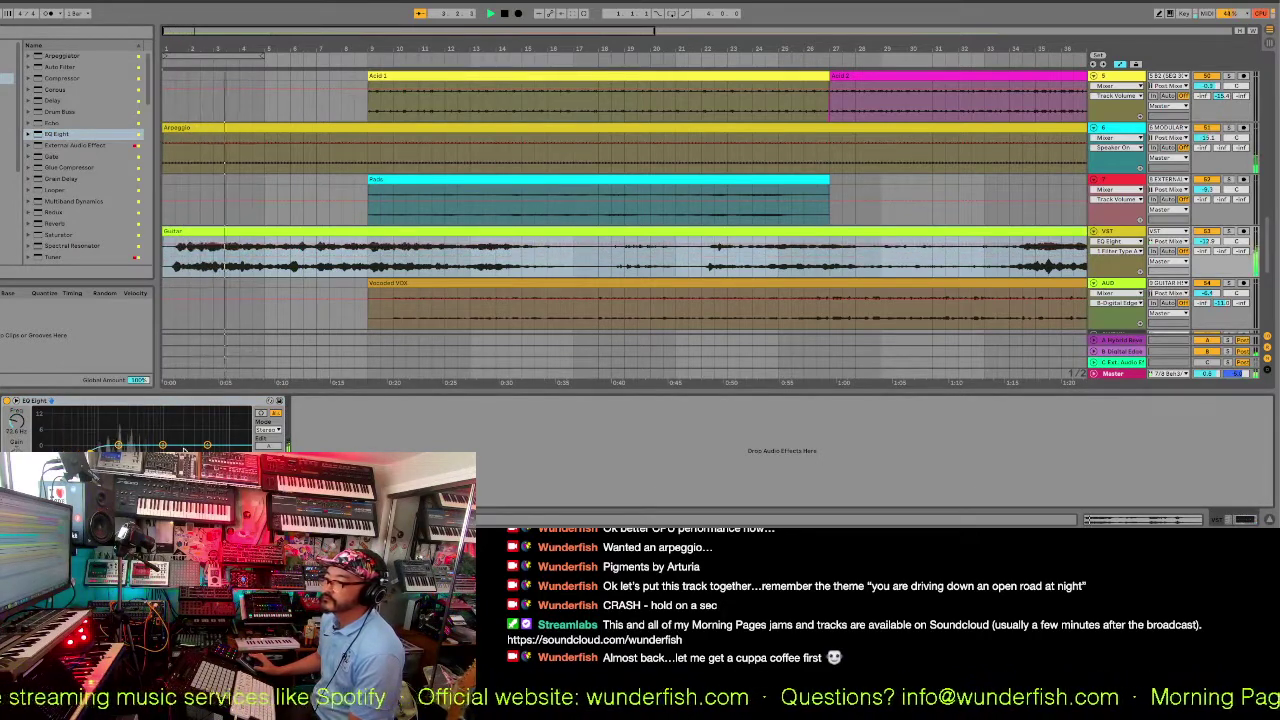
pyautogui.moveTo(207, 444); pyautogui.dragTo(156, 420)
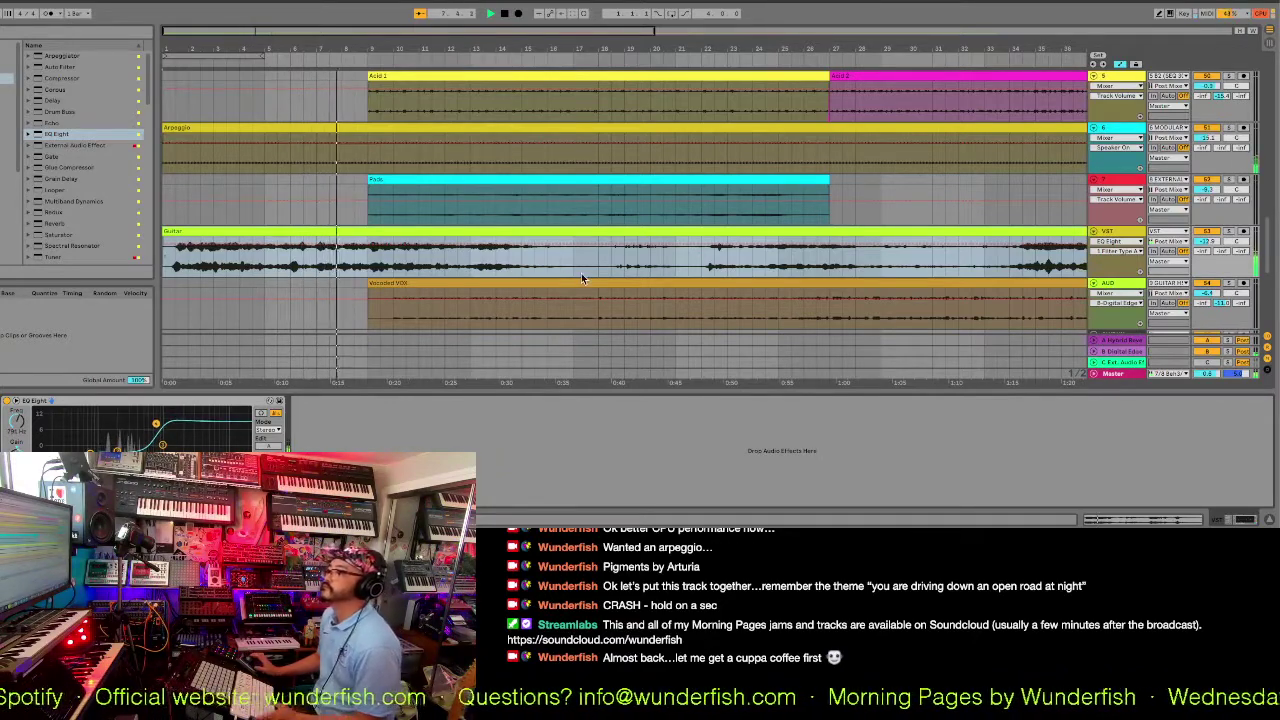
# Move the Prophet lead clip on track 3 about half a bar earlier, ahead of bar 9.
pyautogui.scroll(5, 581, 273)
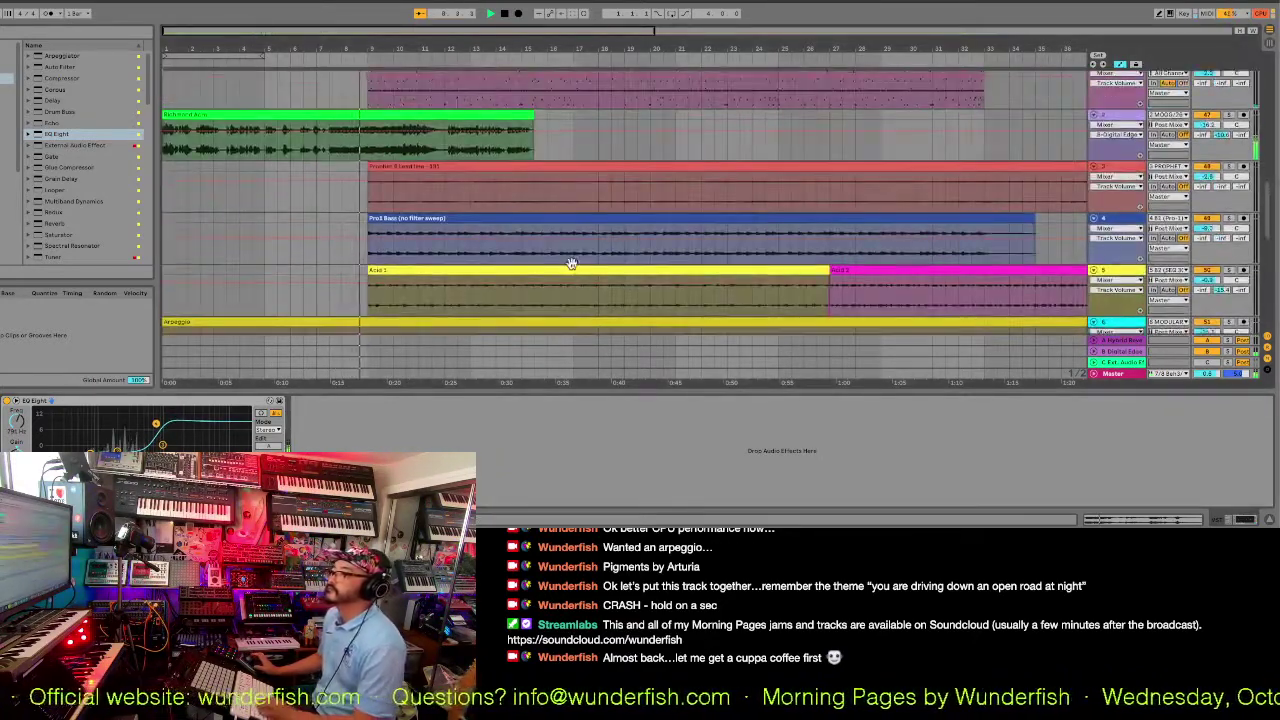
pyautogui.scroll(1, 470, 184)
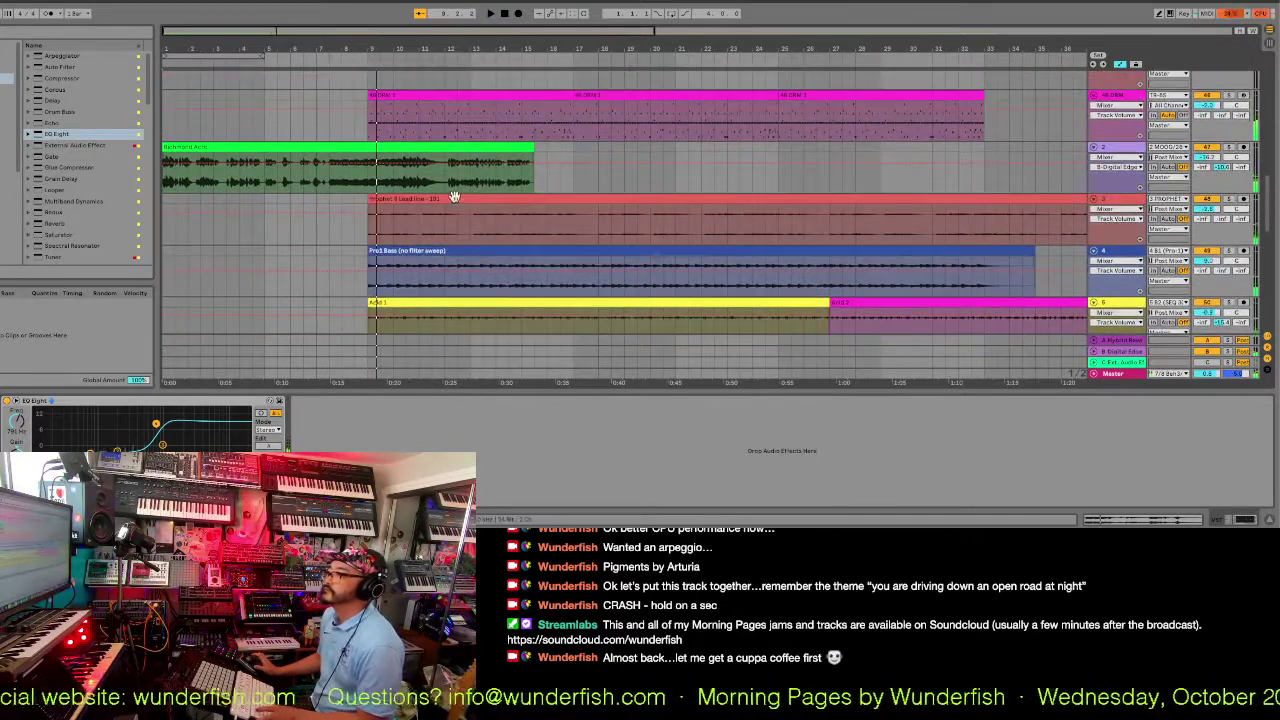
pyautogui.moveTo(449, 200); pyautogui.dragTo(435, 206)
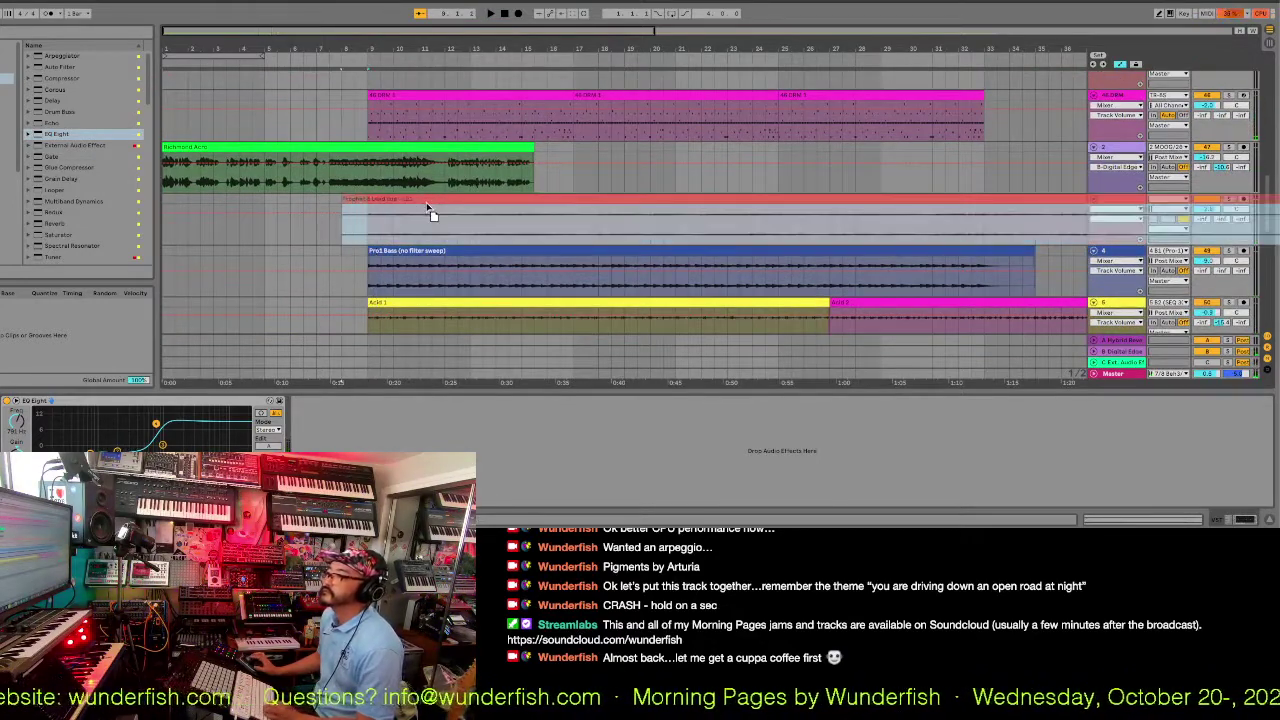
# Split the green clip on track 2 at bar 12 and trim the first part's end back to about bar 7.5.
pyautogui.click(436, 153)
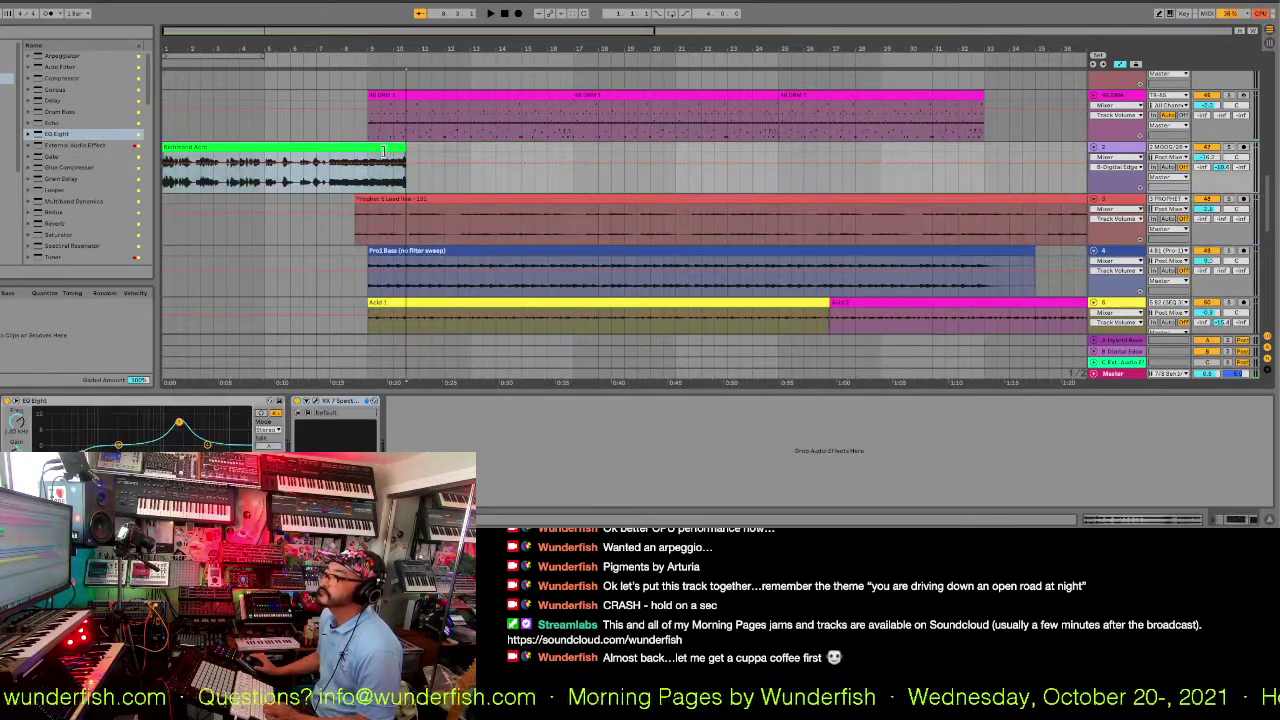
pyautogui.moveTo(534, 165)
pyautogui.mouseDown()
pyautogui.moveTo(494, 168)
pyautogui.moveTo(554, 171)
pyautogui.mouseUp()
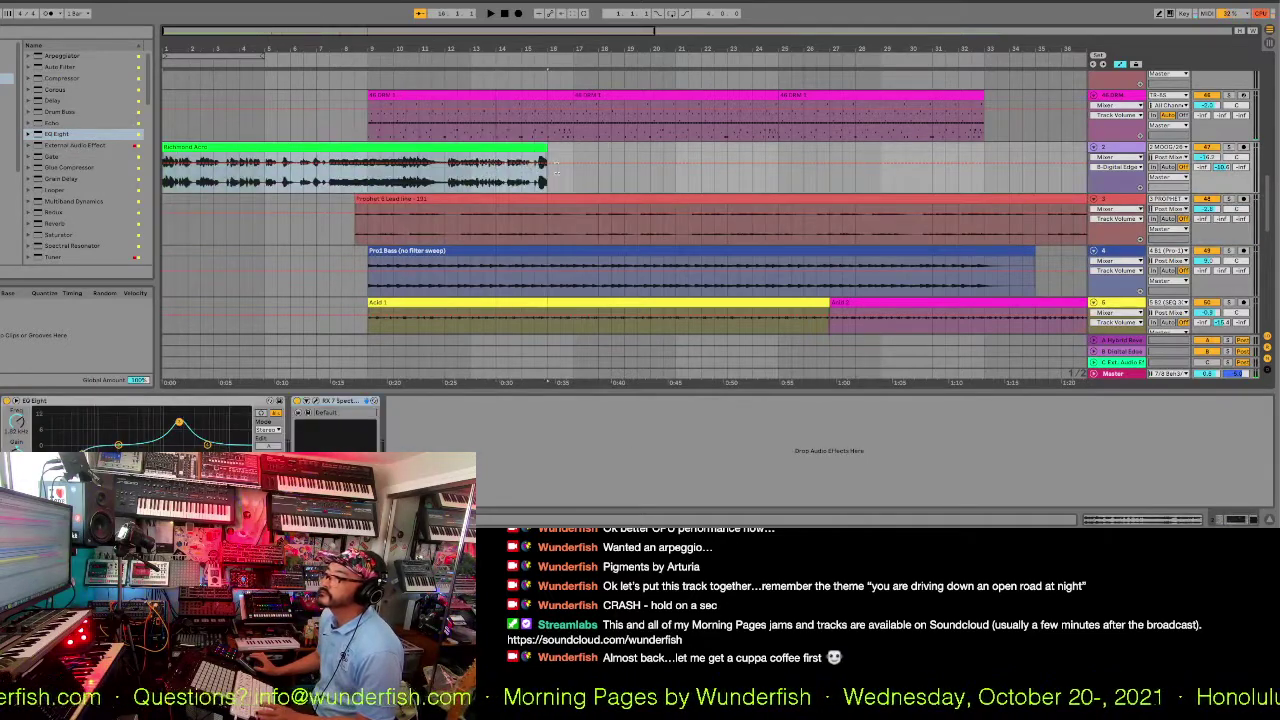
pyautogui.click(445, 177)
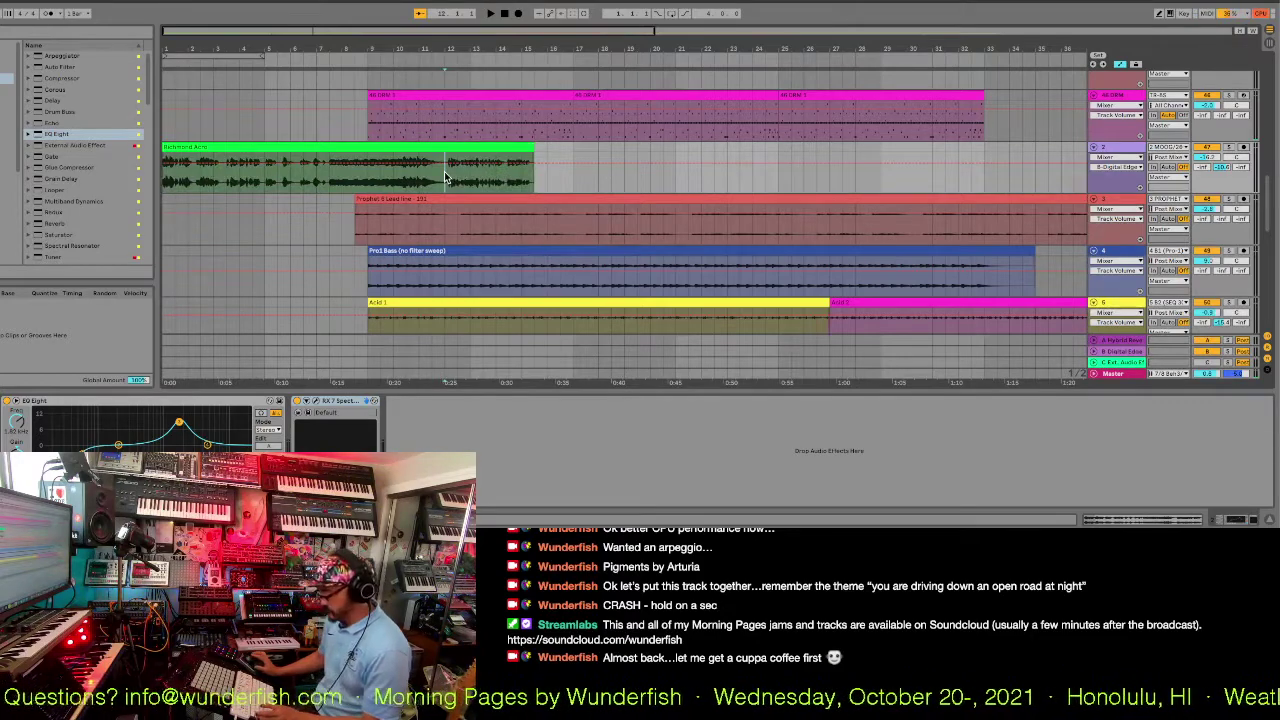
pyautogui.hotkey('ctrl', 'e')
pyautogui.moveTo(445, 150); pyautogui.dragTo(367, 158)
# Try the Vocoded VOX clip on the AUD track at bar 5 and audition the arrangement from there.
pyautogui.scroll(-5, 406, 292)
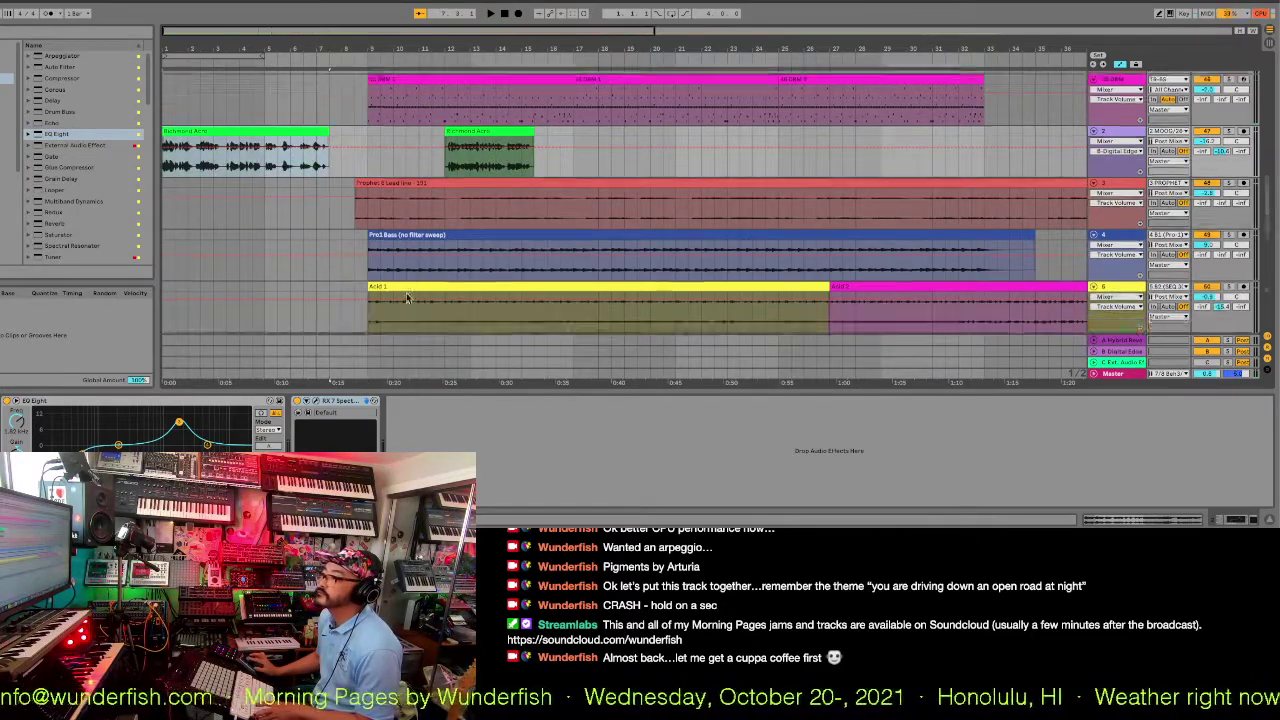
pyautogui.scroll(-4, 406, 292)
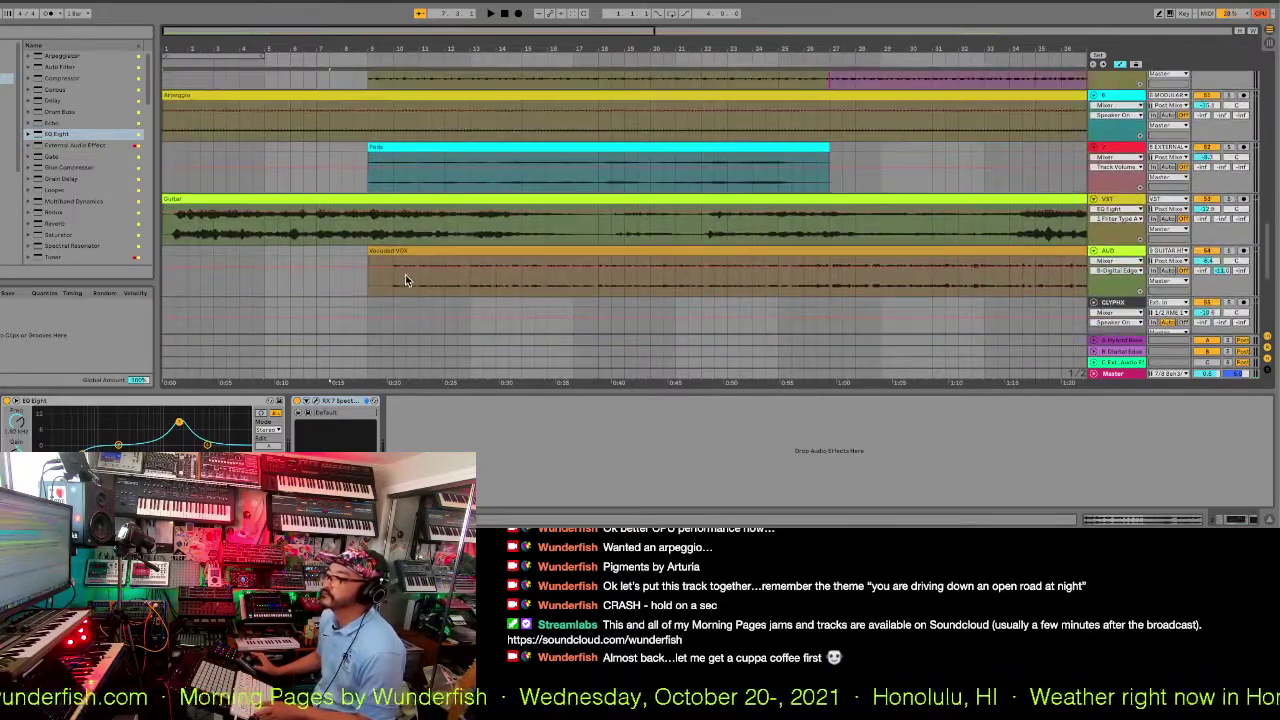
pyautogui.moveTo(420, 251); pyautogui.dragTo(320, 258)
pyautogui.press('space')
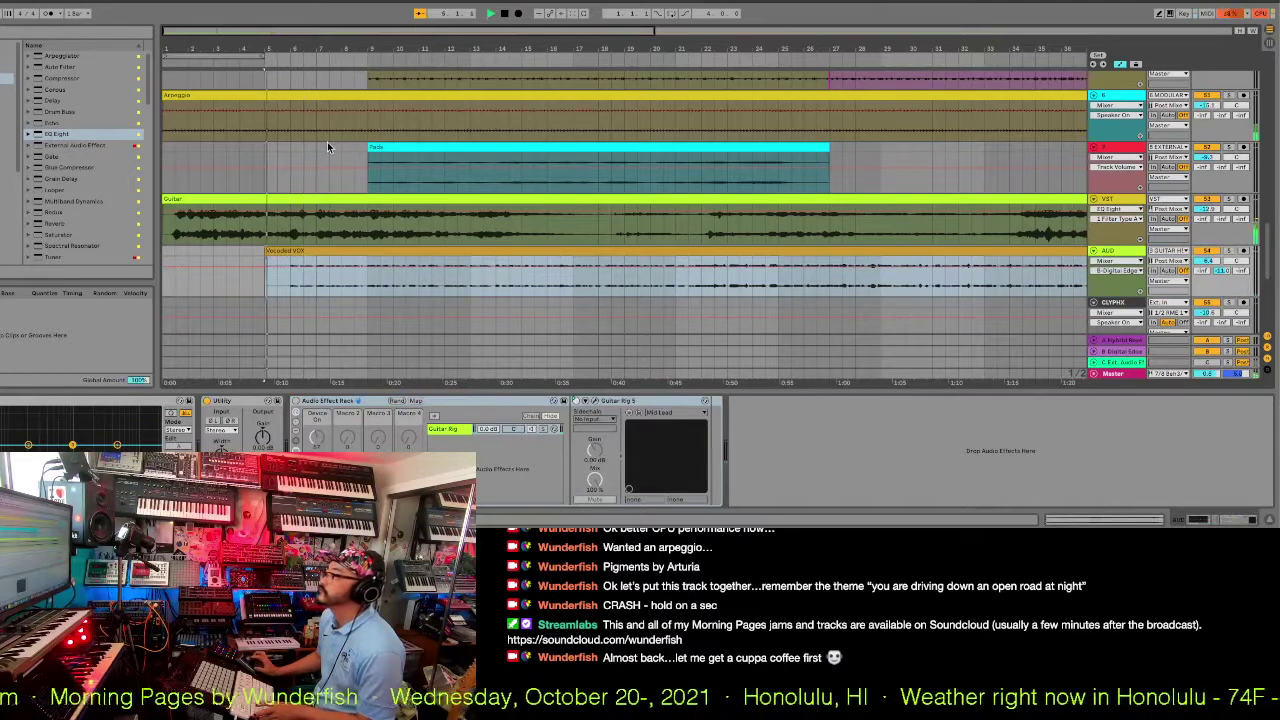
pyautogui.scroll(5, 327, 142)
pyautogui.scroll(2, 327, 142)
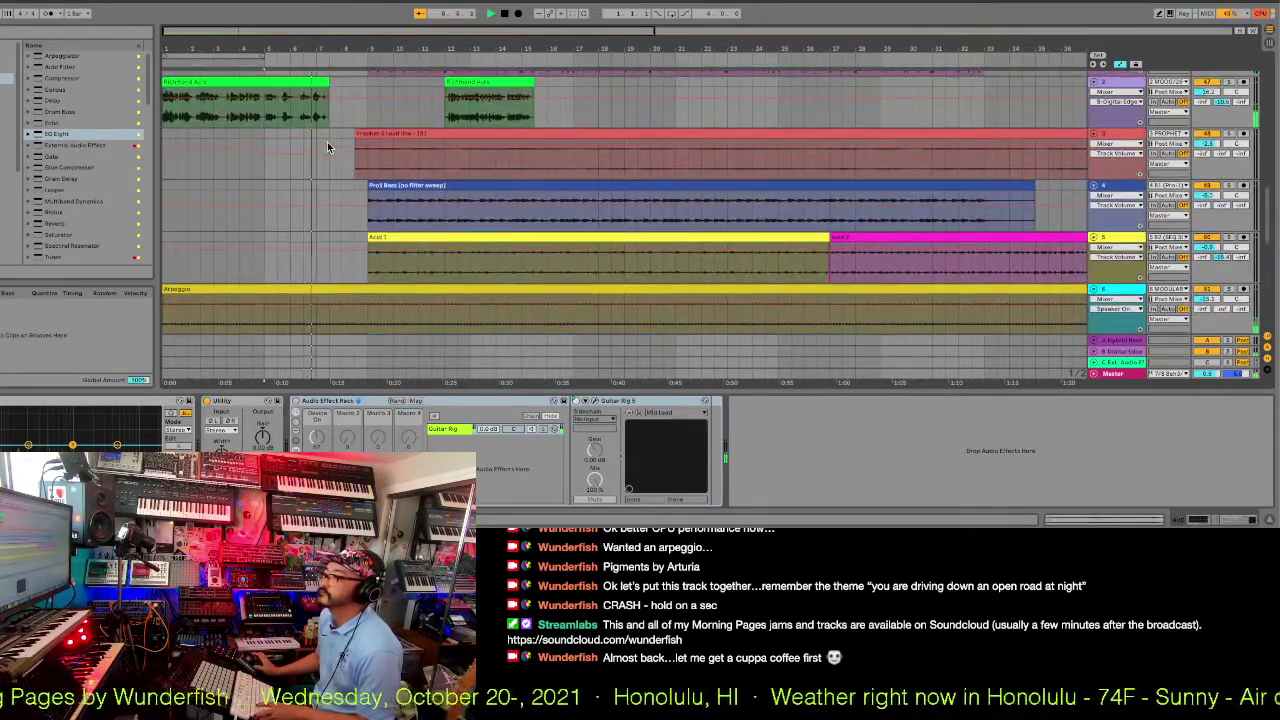
# Move the Vocoded VOX clip to bar 3 and audition the arrangement from there.
pyautogui.scroll(-3, 327, 141)
pyautogui.scroll(-4, 335, 259)
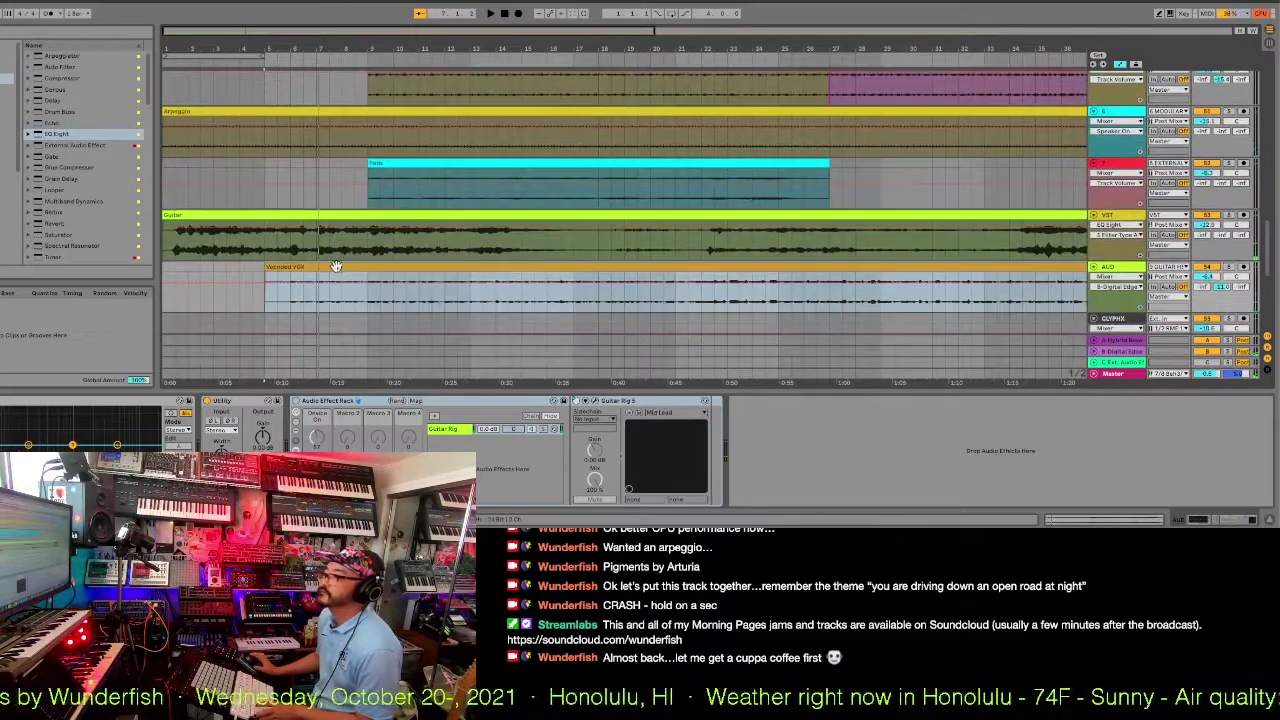
pyautogui.moveTo(336, 261)
pyautogui.mouseDown()
pyautogui.moveTo(274, 267)
pyautogui.moveTo(278, 280)
pyautogui.moveTo(283, 270)
pyautogui.mouseUp()
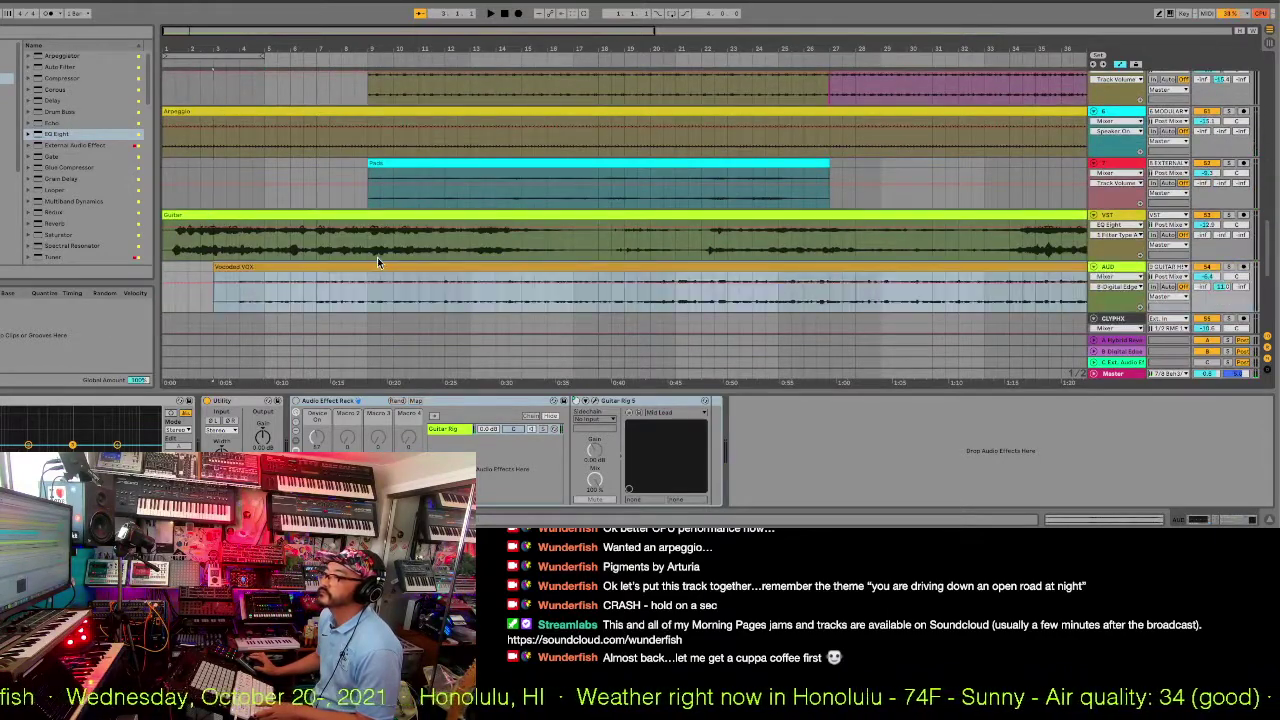
pyautogui.press('space')
# Move the bass clip on track 4 to start at bar 5 and play from that point.
pyautogui.scroll(7, 377, 257)
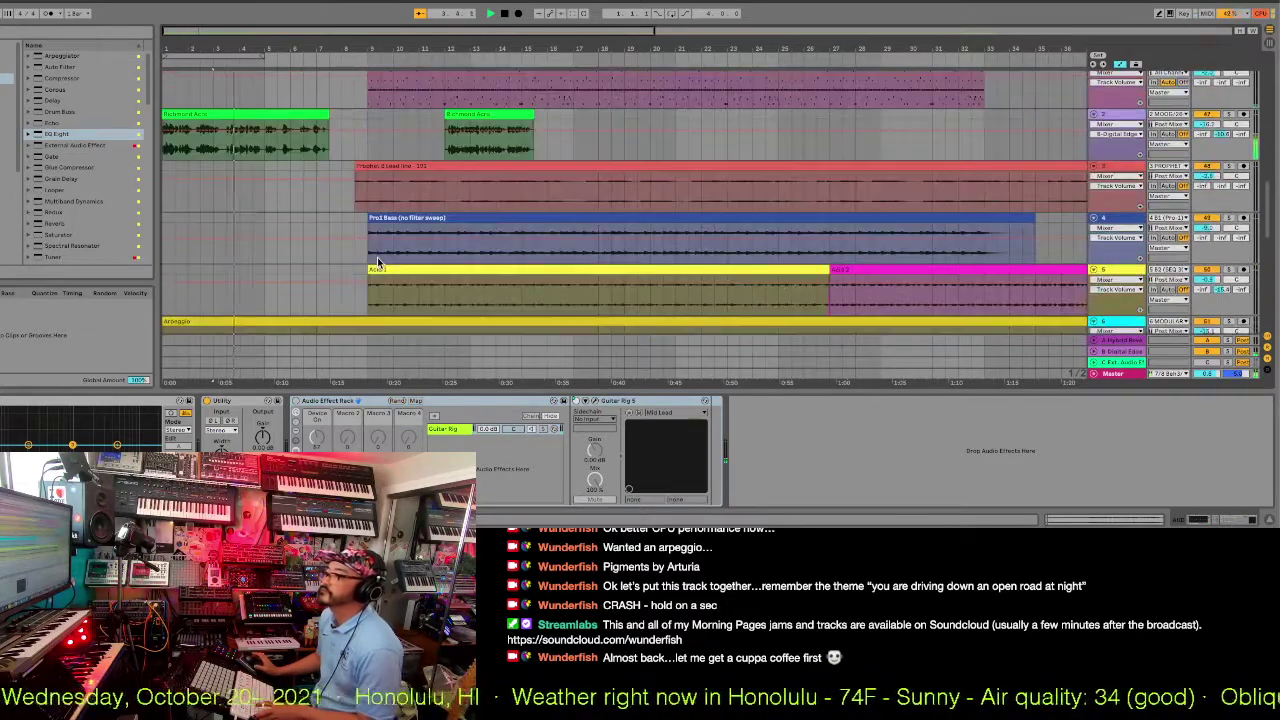
pyautogui.scroll(2, 378, 262)
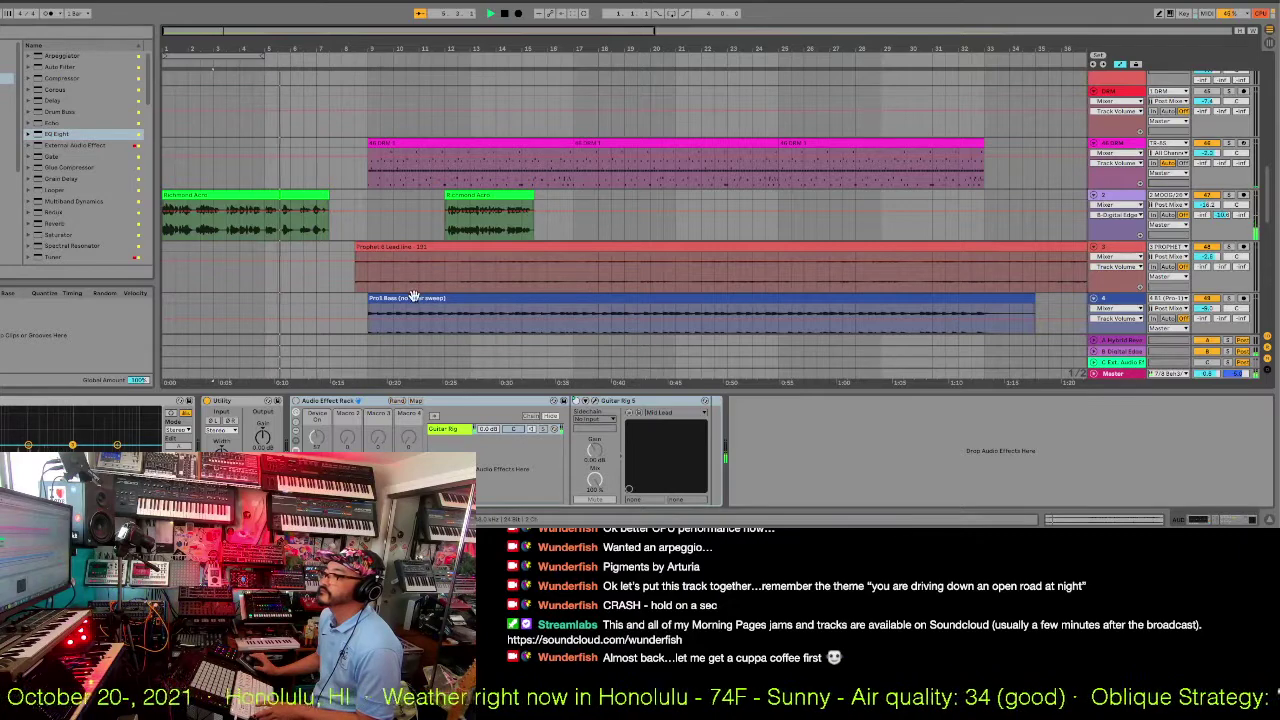
pyautogui.moveTo(416, 312); pyautogui.dragTo(312, 312)
pyautogui.click(256, 60)
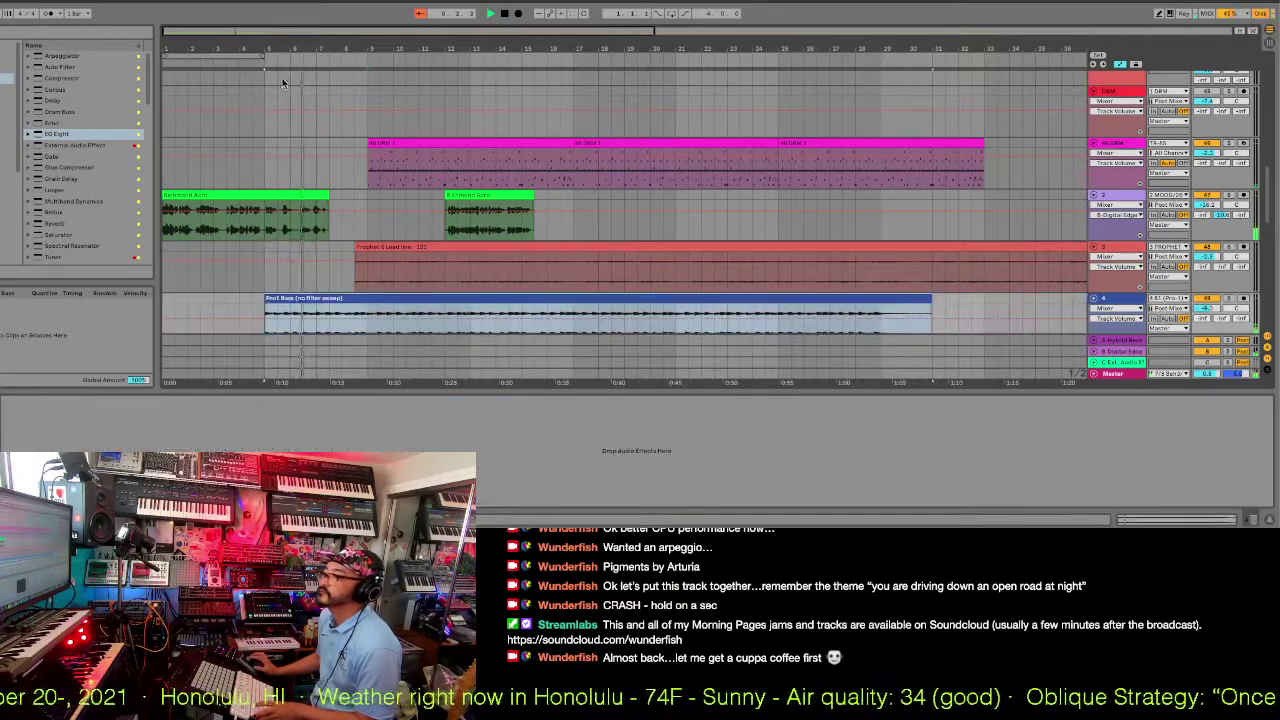
# Deactivate the BD, SD, HC and LT notes in the drum clip at bar 9, leaving the hi-hat notes active.
pyautogui.click(442, 141)
pyautogui.hotkey('shift', 'Tab')
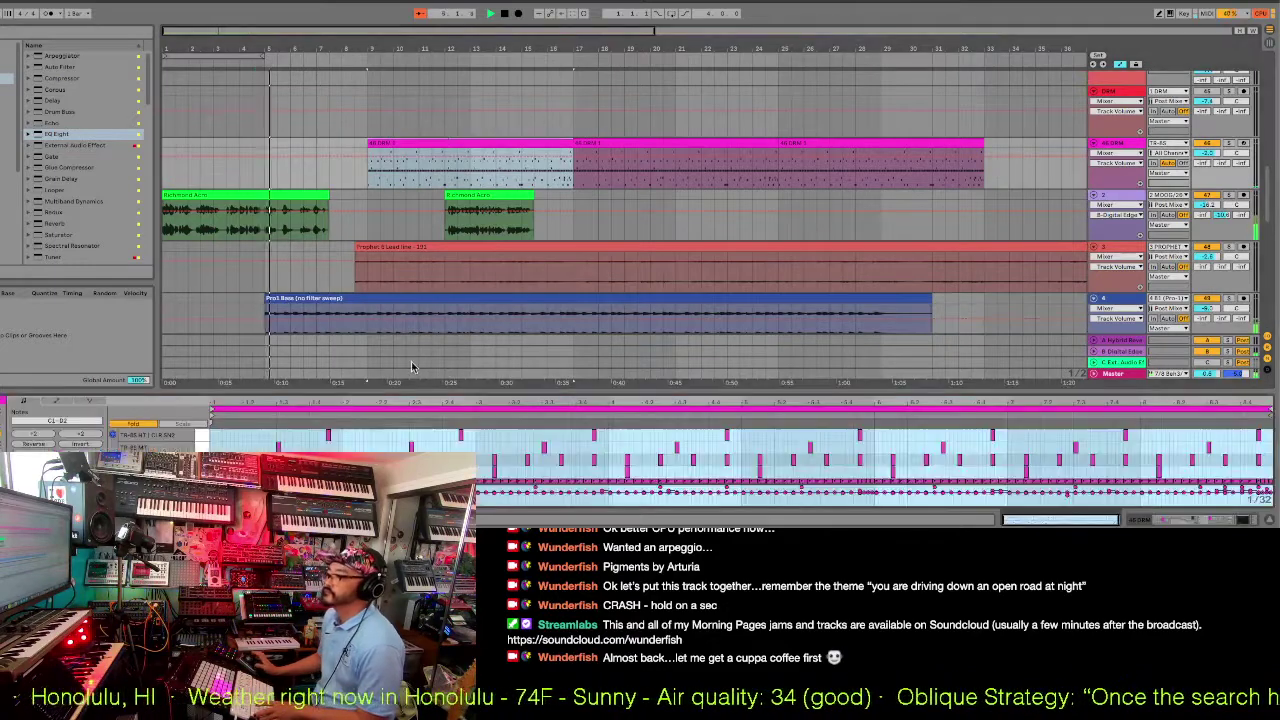
pyautogui.moveTo(404, 384); pyautogui.dragTo(207, 72)
pyautogui.click(205, 176)
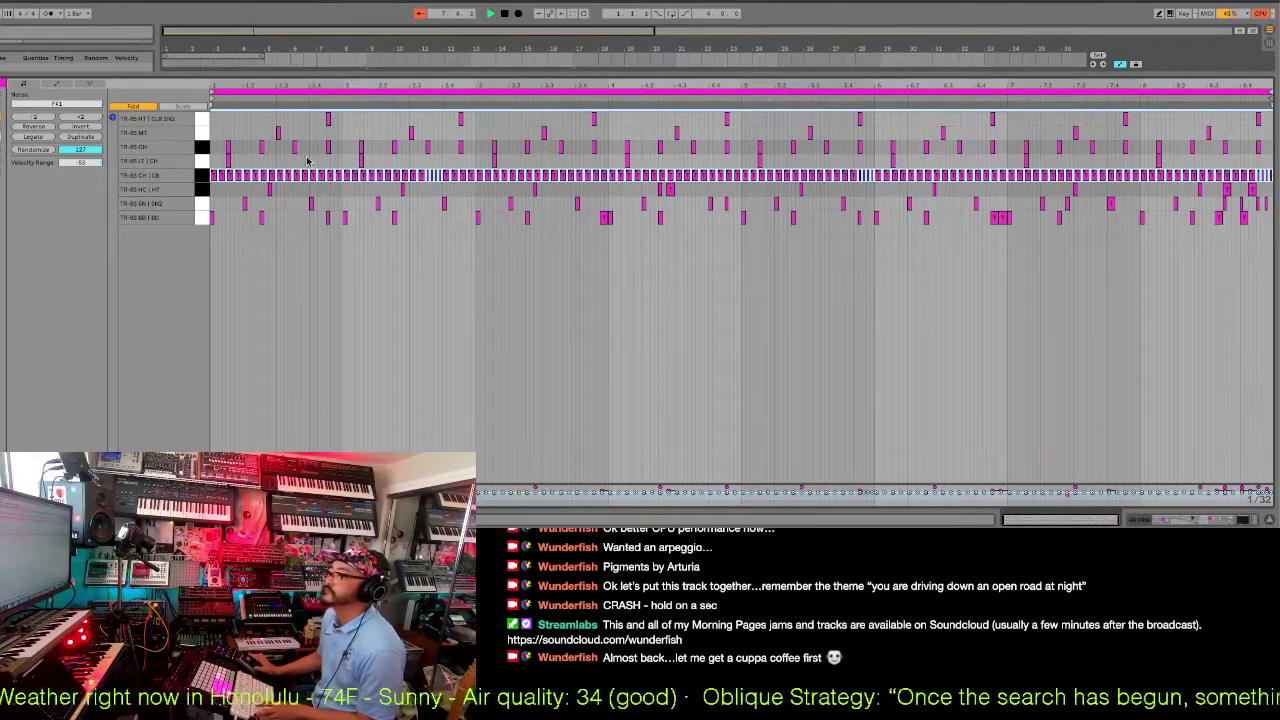
pyautogui.click(199, 222)
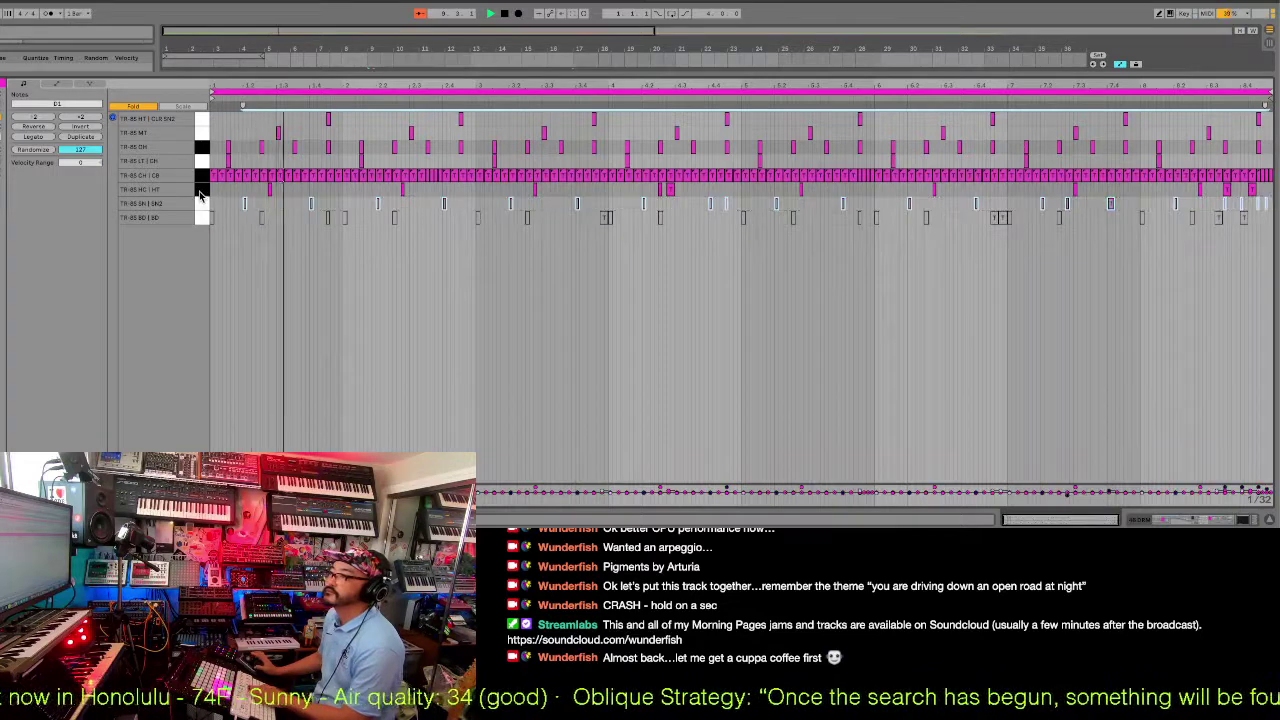
pyautogui.click(205, 175)
pyautogui.click(203, 148)
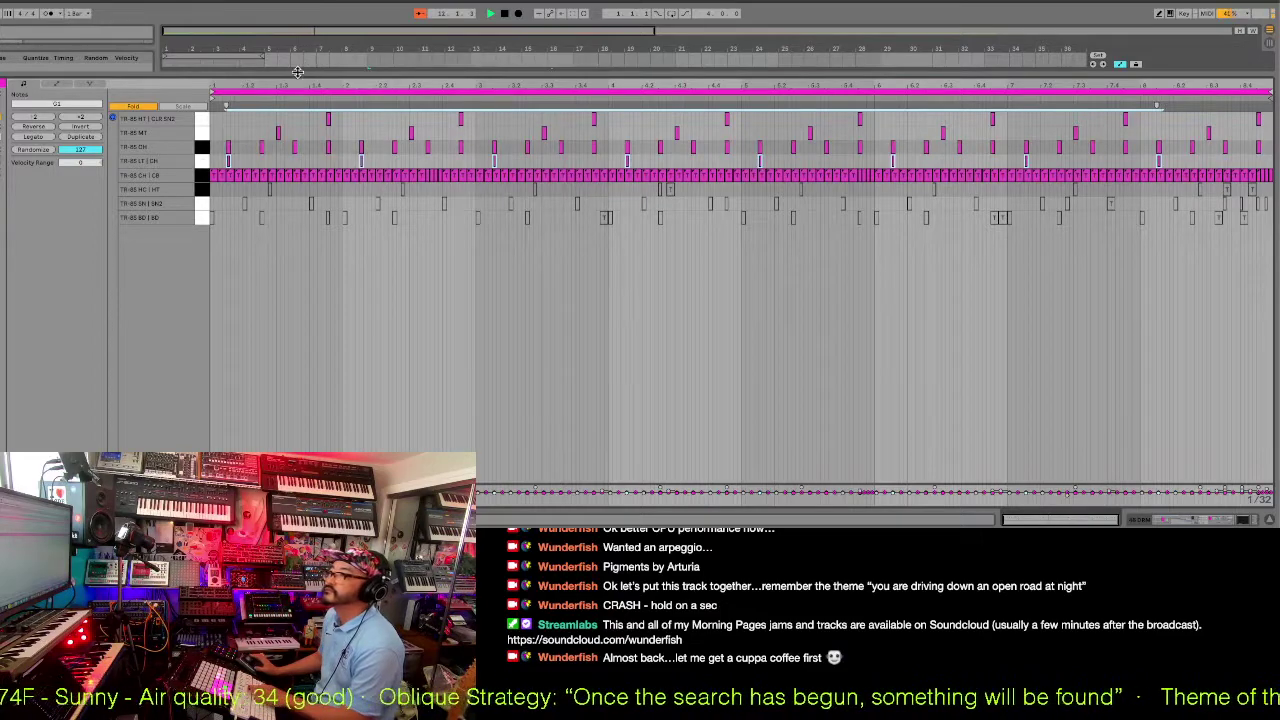
# Restore the arrangement view's height and move the edited drum clip from bar 9 to bar 5.
pyautogui.moveTo(250, 72); pyautogui.dragTo(268, 390)
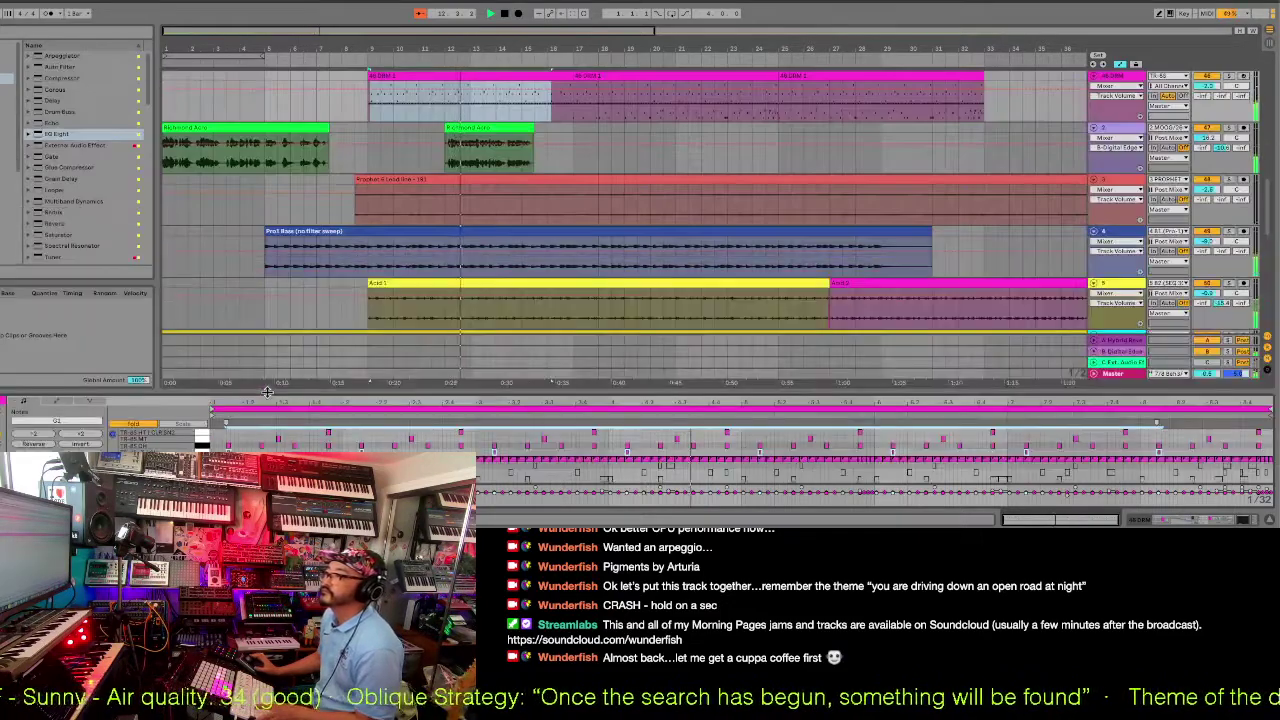
pyautogui.click(412, 76)
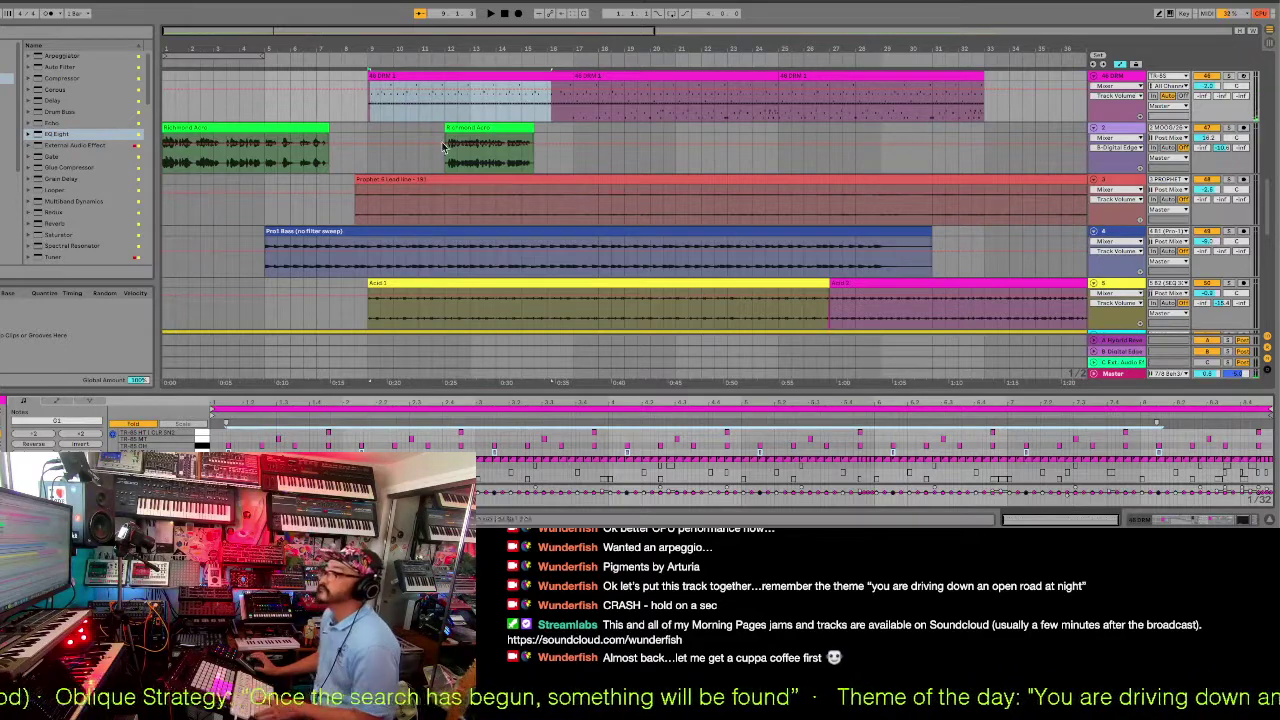
pyautogui.moveTo(441, 77); pyautogui.dragTo(355, 90)
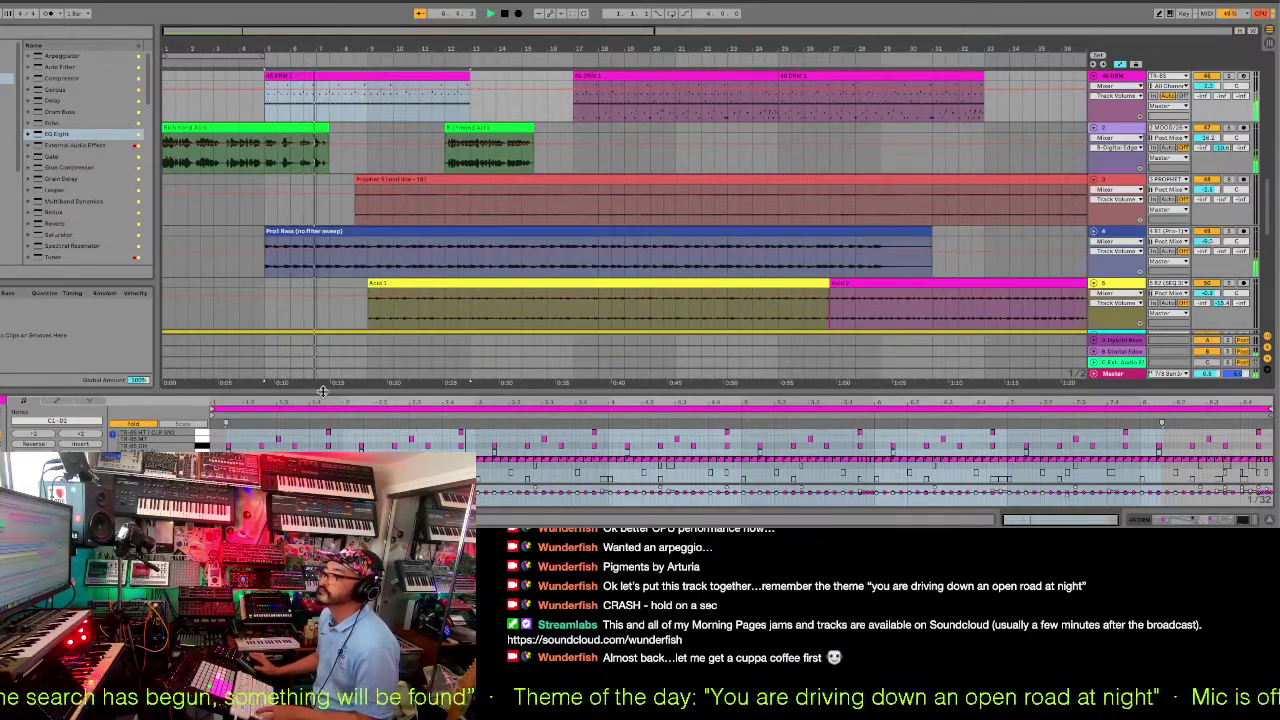
# Deactivate the OH notes in the drum clip at bar 5 and place the arrangement cursor at bar 9 in that clip.
pyautogui.moveTo(300, 390); pyautogui.dragTo(260, 220)
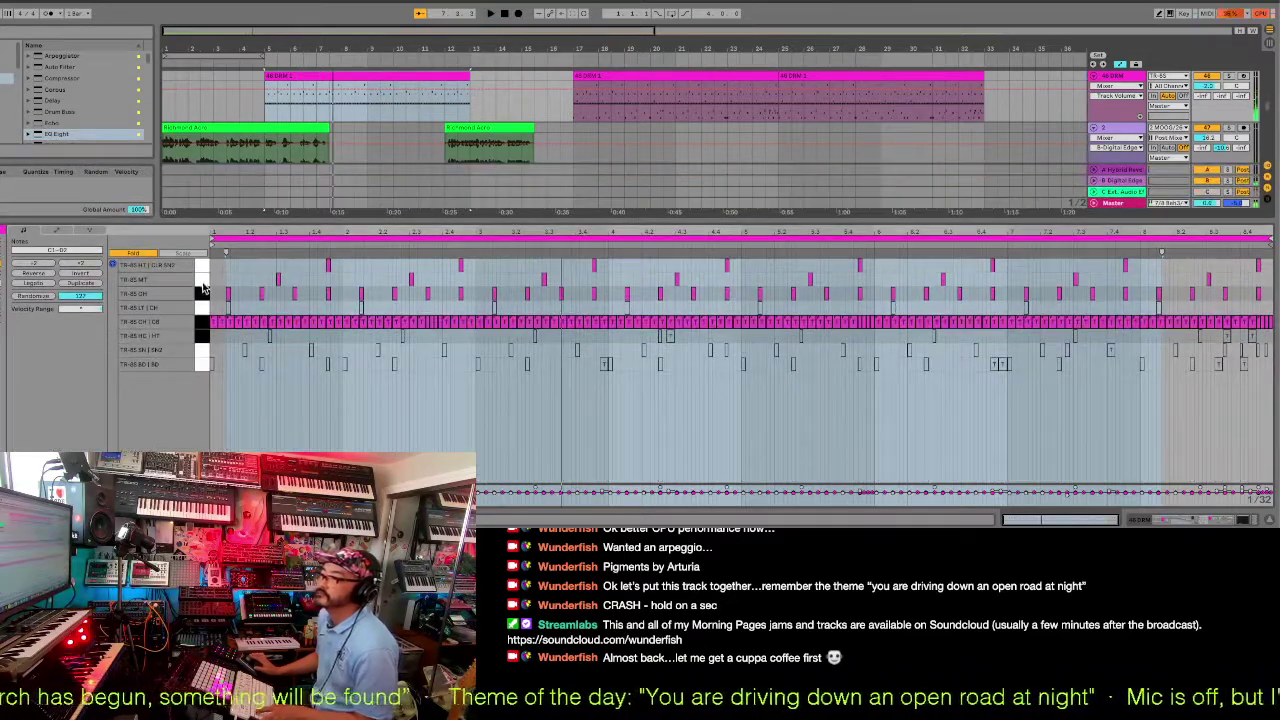
pyautogui.click(205, 291)
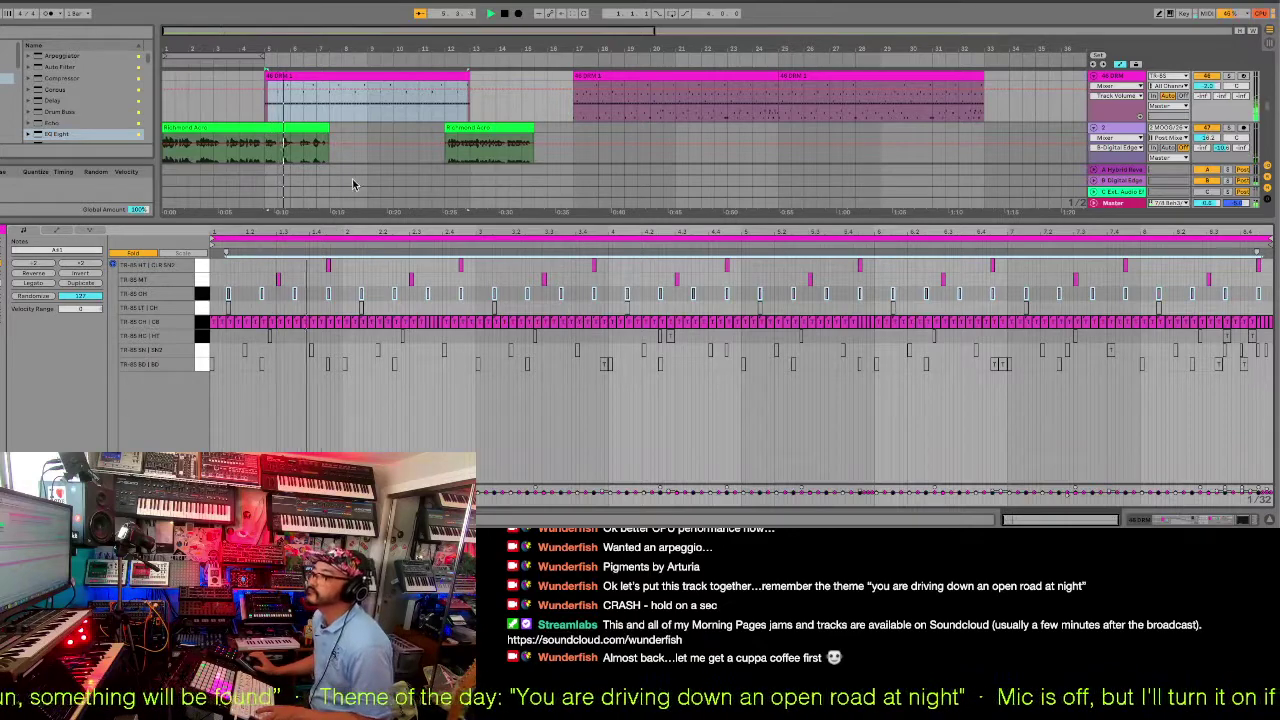
pyautogui.moveTo(354, 220); pyautogui.dragTo(356, 291)
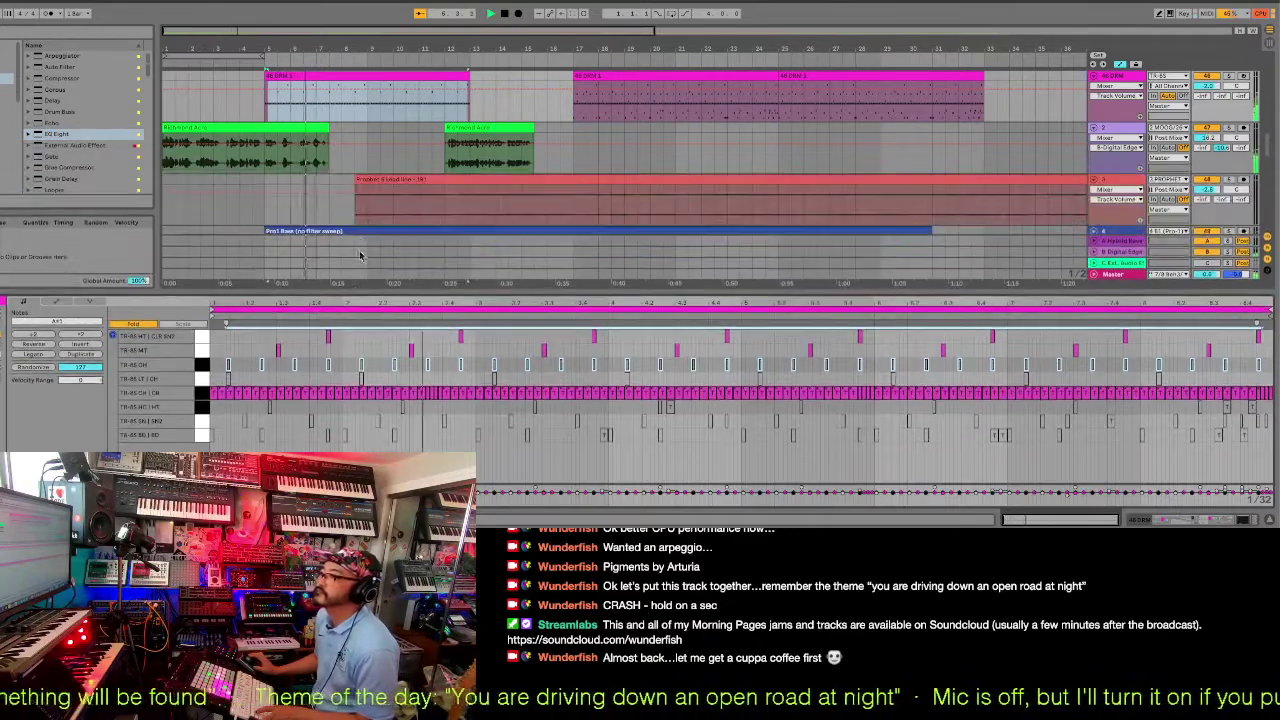
pyautogui.click(367, 115)
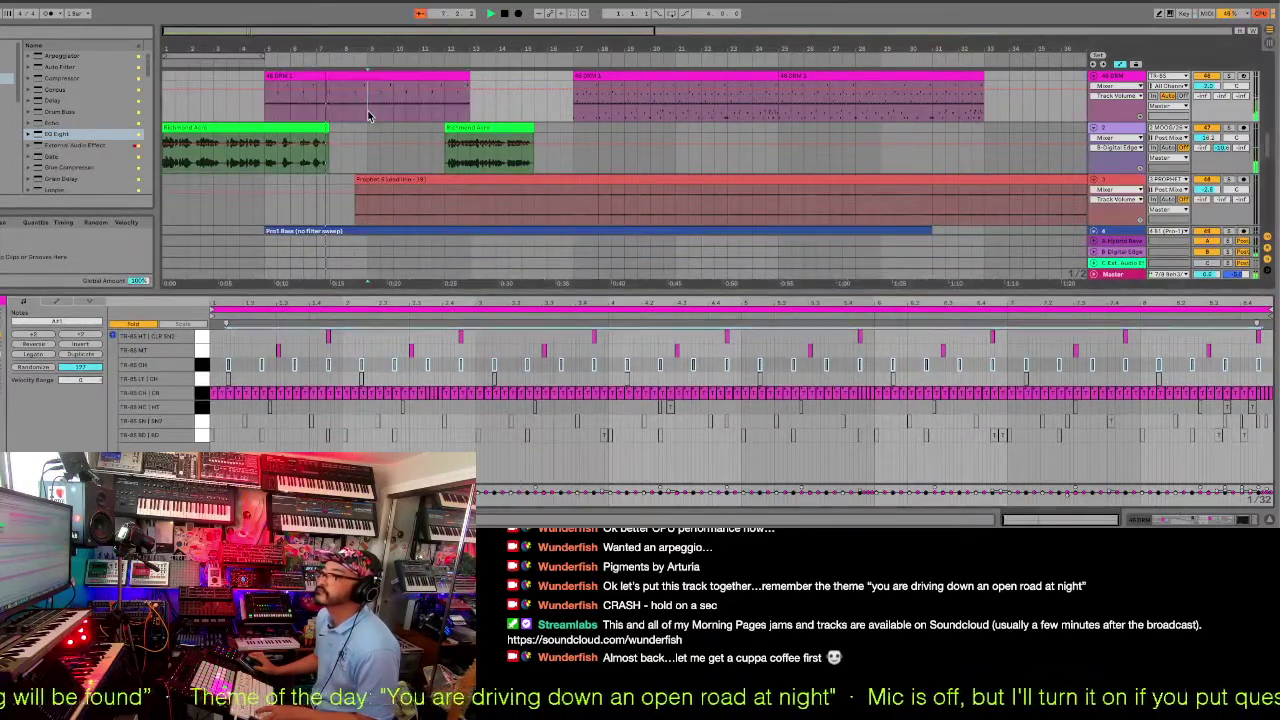
# Split the drum clip at bar 9 and reactivate the OH notes in the part after the split.
pyautogui.hotkey('ctrl', 'e')
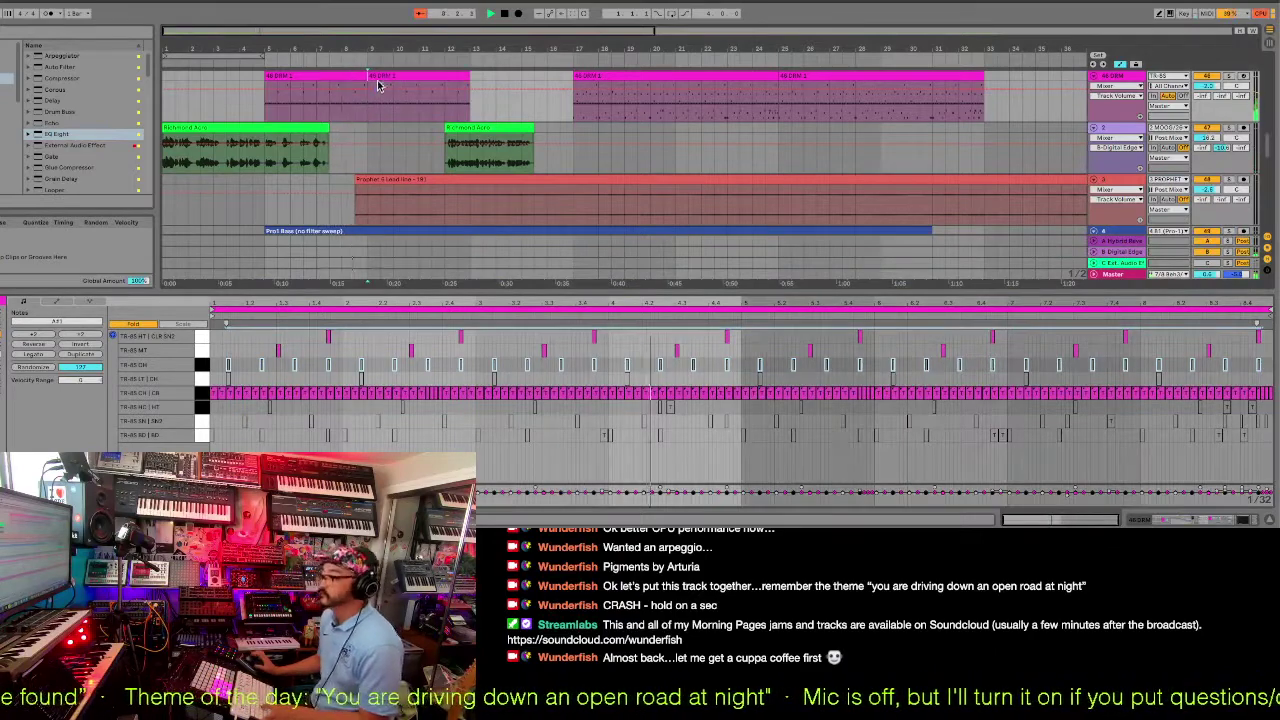
pyautogui.click(378, 85)
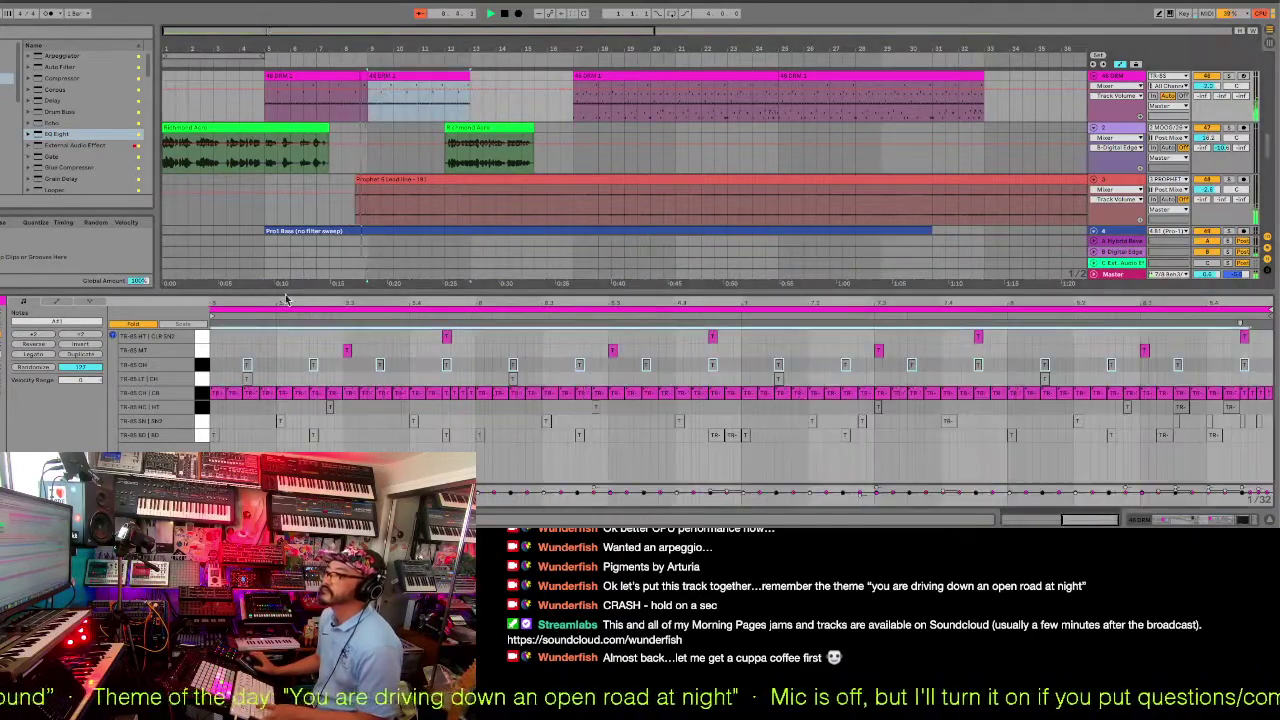
pyautogui.click(203, 366)
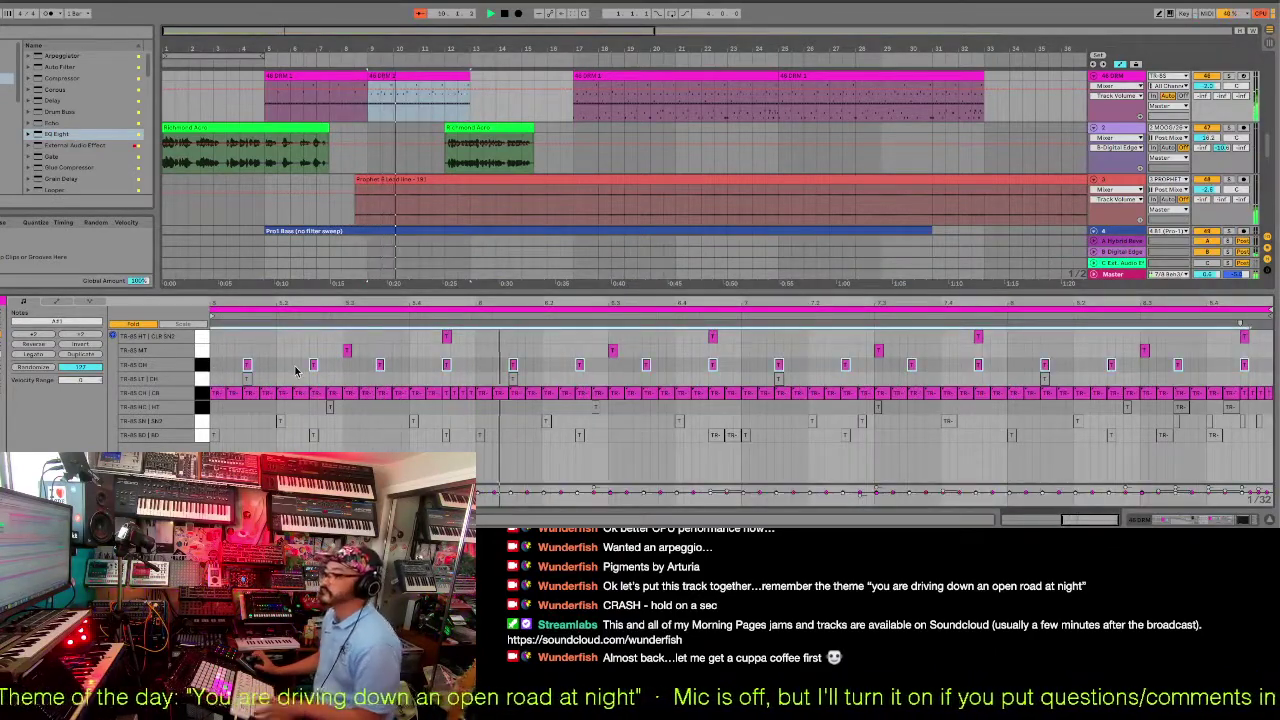
# Move the full drum clip from bar 17 so that it starts at bar 13.
pyautogui.click(591, 77)
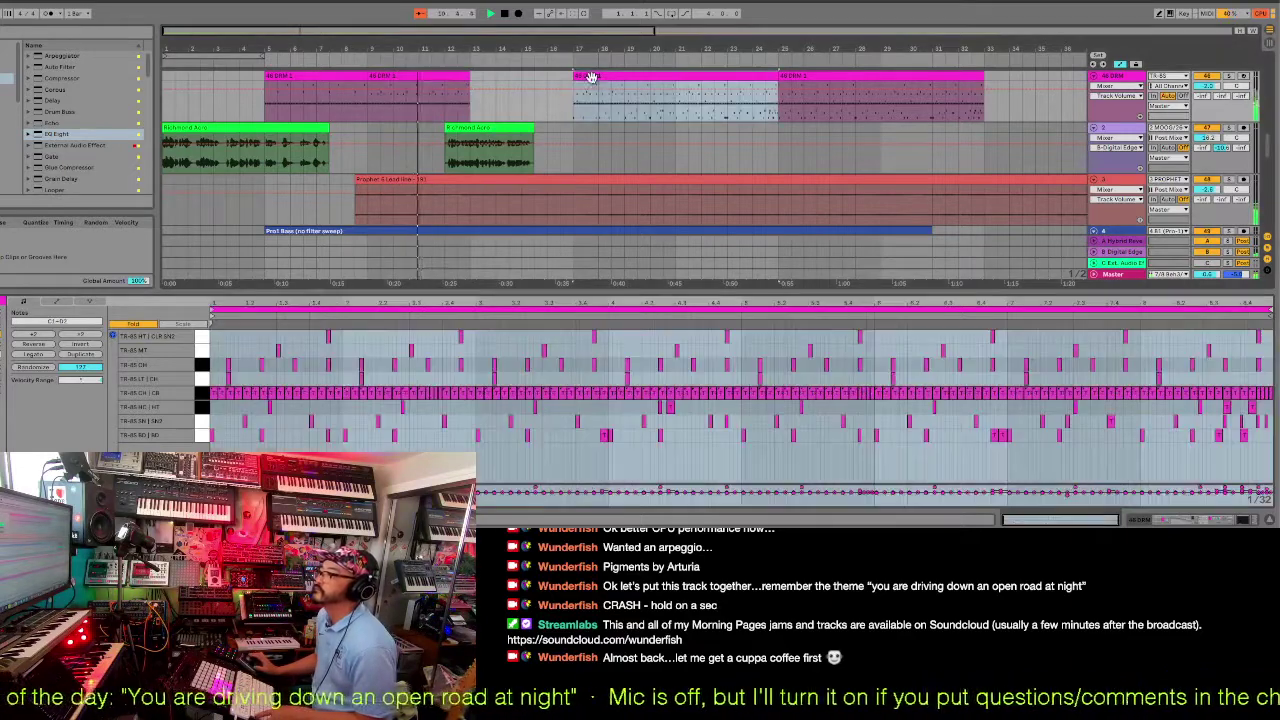
pyautogui.moveTo(591, 77); pyautogui.dragTo(497, 100)
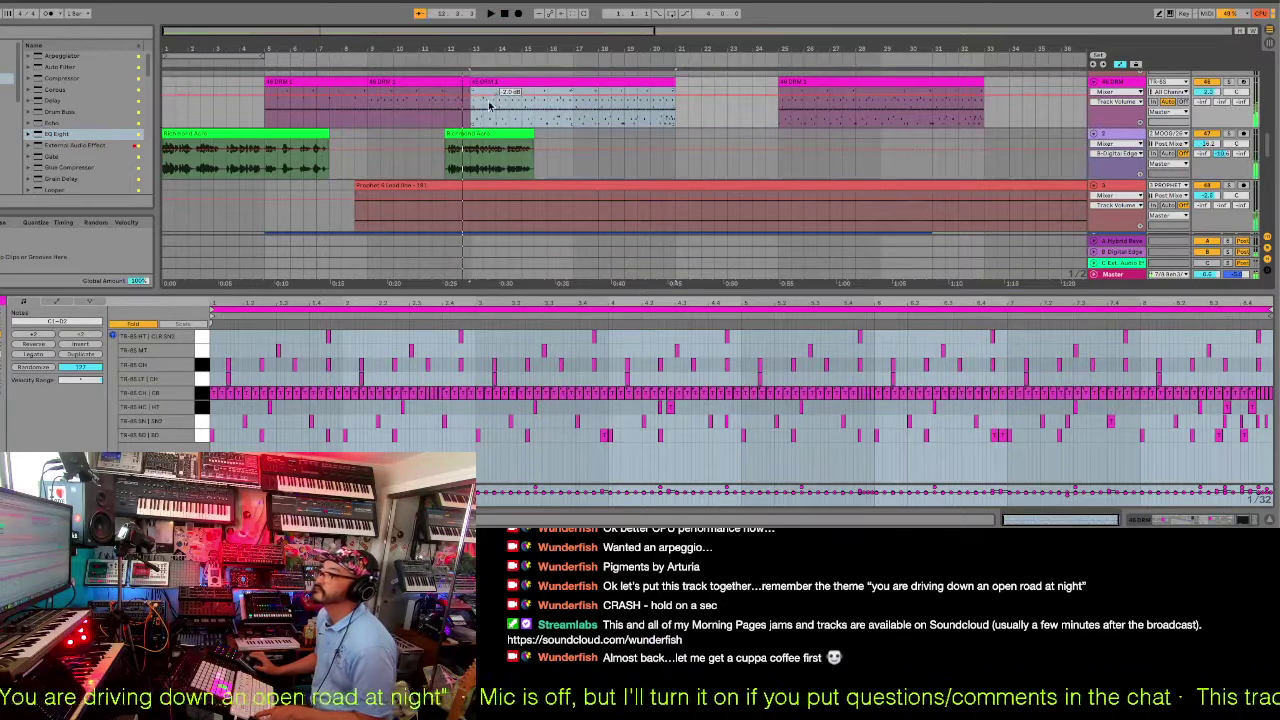
# Split off the last half bar before bar 13, reactivate its snare notes, add two extra snare hits for a fill, and audition it.
pyautogui.click(457, 121)
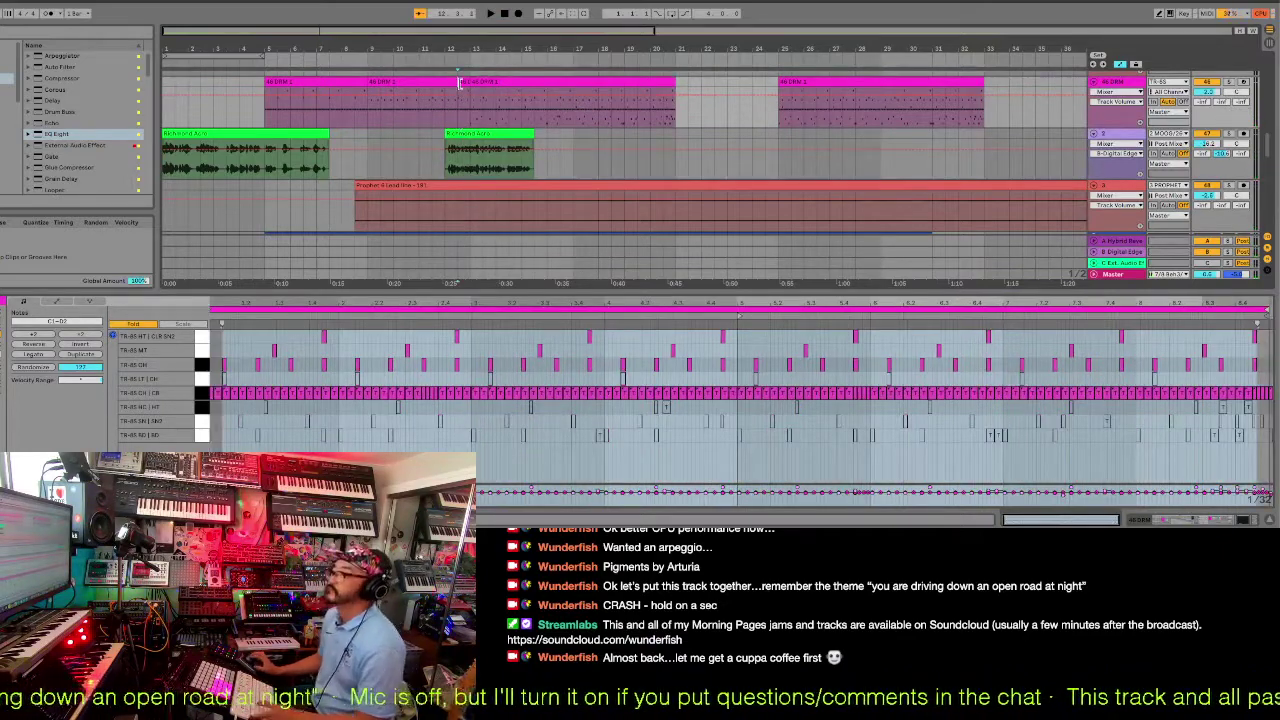
pyautogui.moveTo(461, 90); pyautogui.dragTo(470, 90)
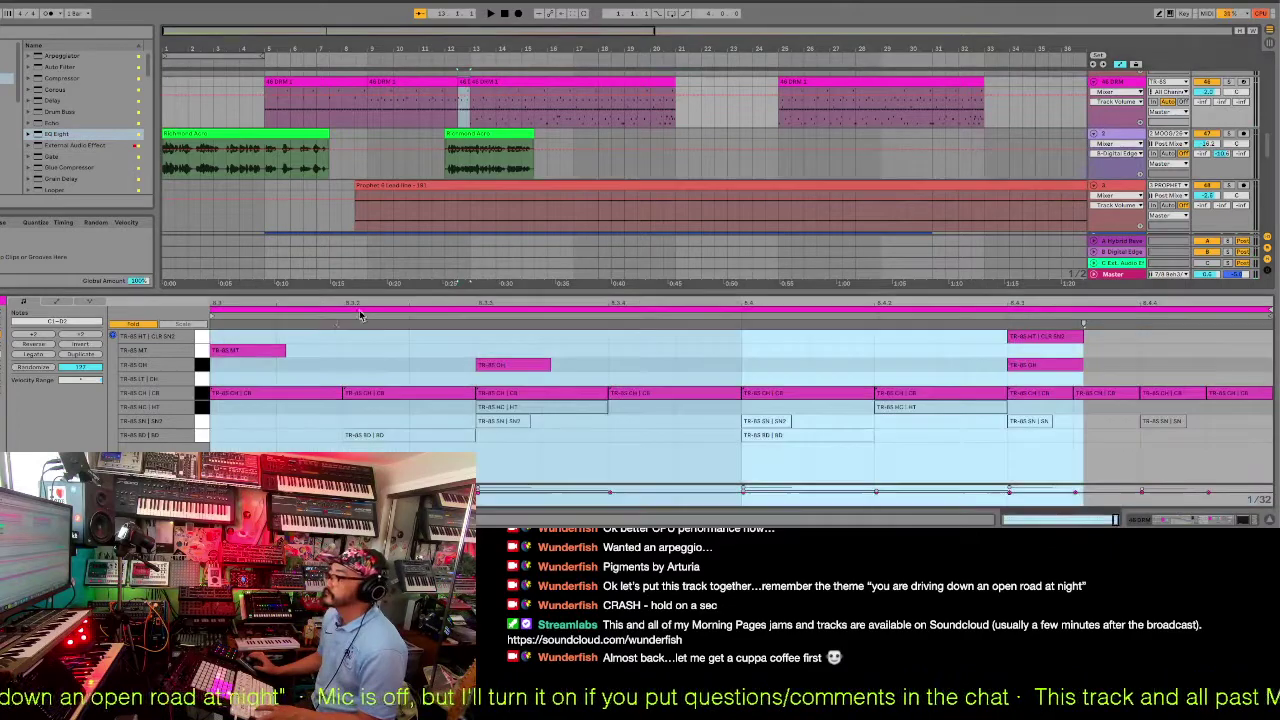
pyautogui.click(203, 420)
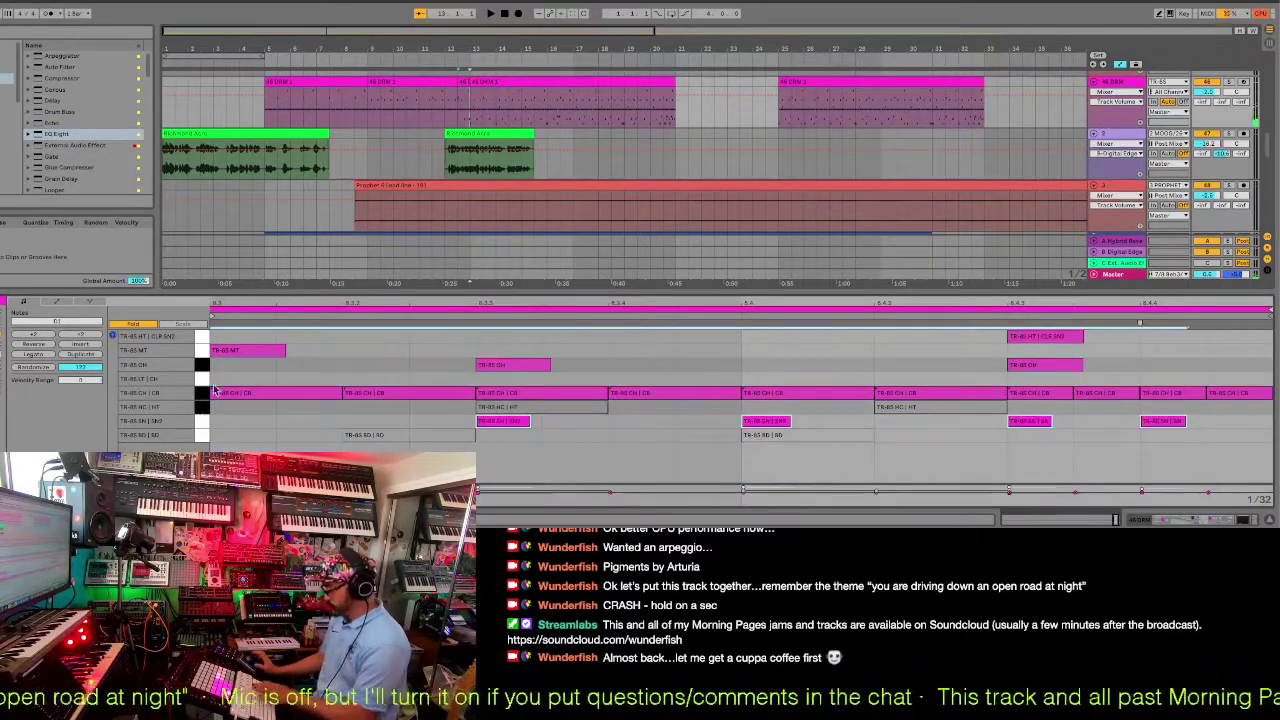
pyautogui.doubleClick(1220, 424)
pyautogui.doubleClick(1094, 424)
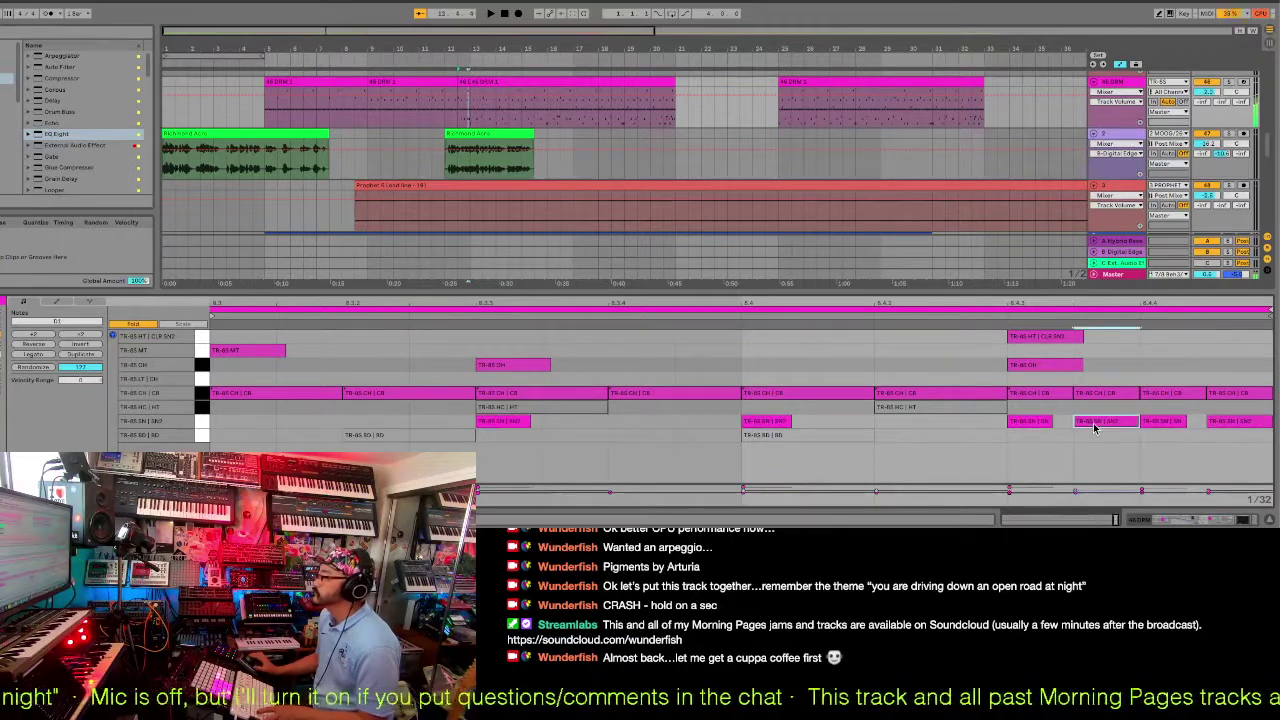
pyautogui.click(445, 57)
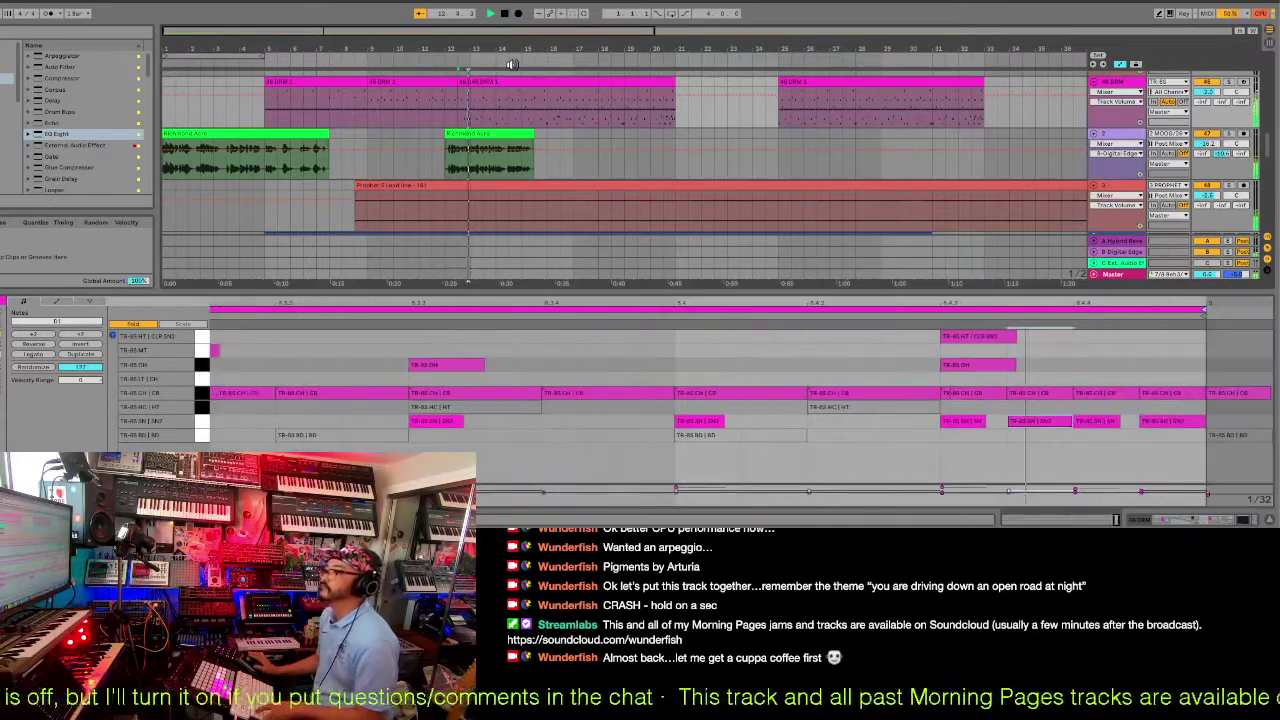
# Move the second vocal clip on track 2 to start at bar 21.
pyautogui.moveTo(495, 133); pyautogui.dragTo(716, 123)
pyautogui.click(653, 80)
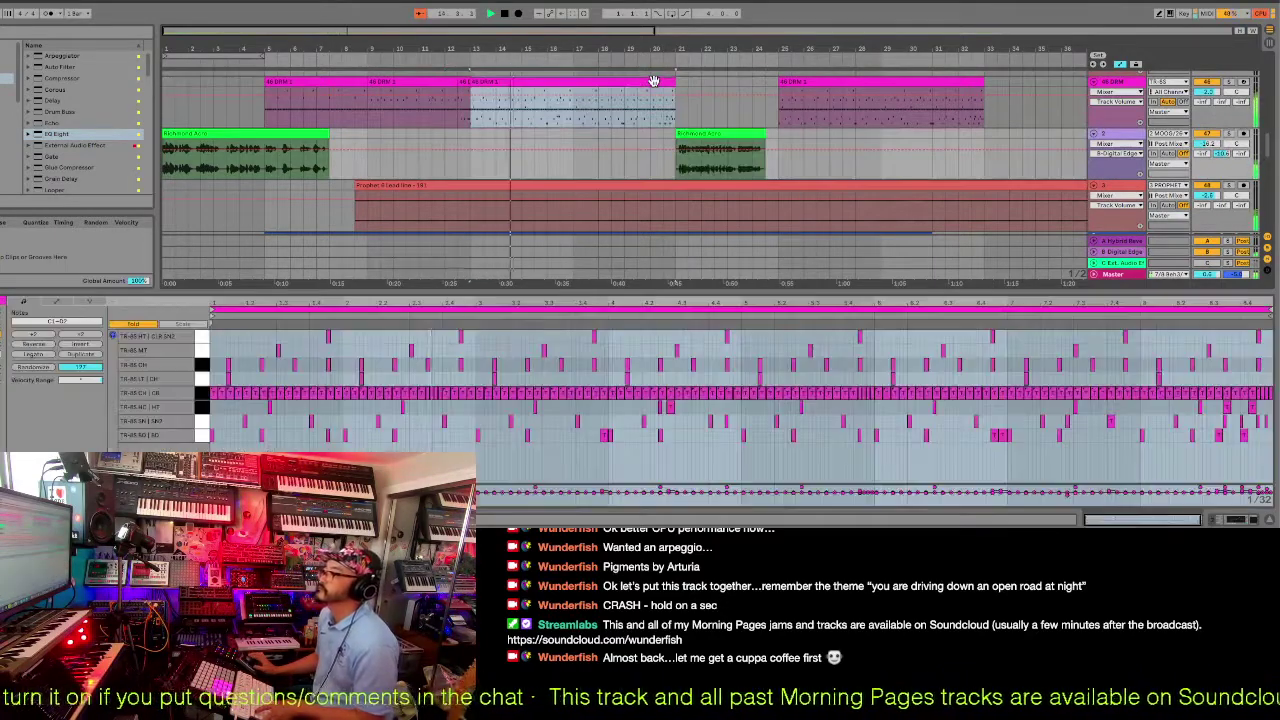
pyautogui.click(385, 366)
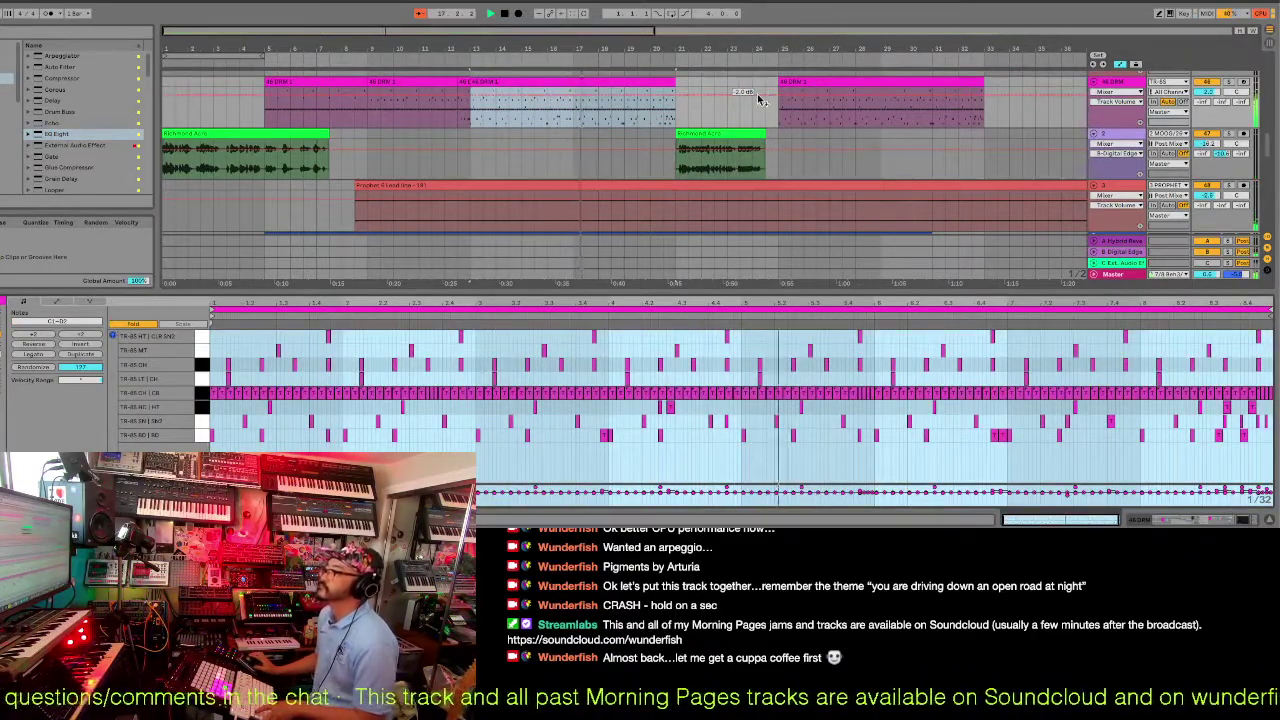
# Move the last drum clip to bar 21 and add a CC crash note at its very start.
pyautogui.click(815, 90)
pyautogui.moveTo(742, 100); pyautogui.dragTo(727, 93)
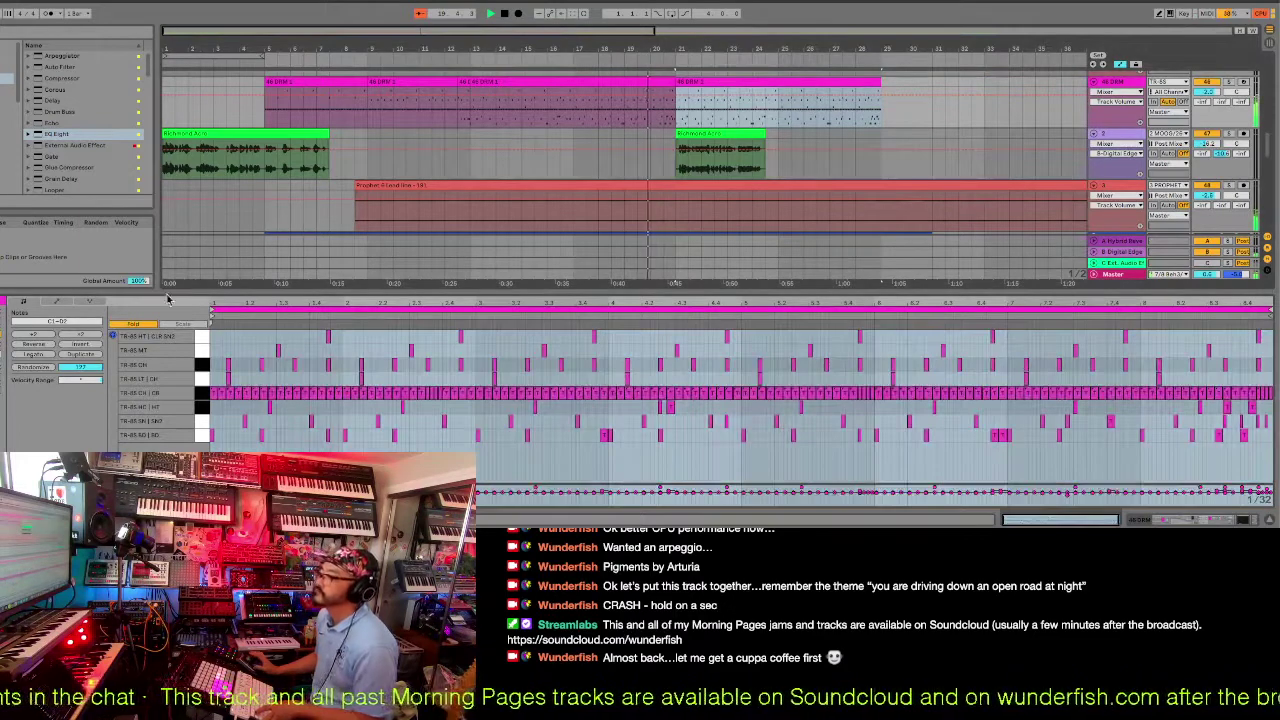
pyautogui.click(132, 324)
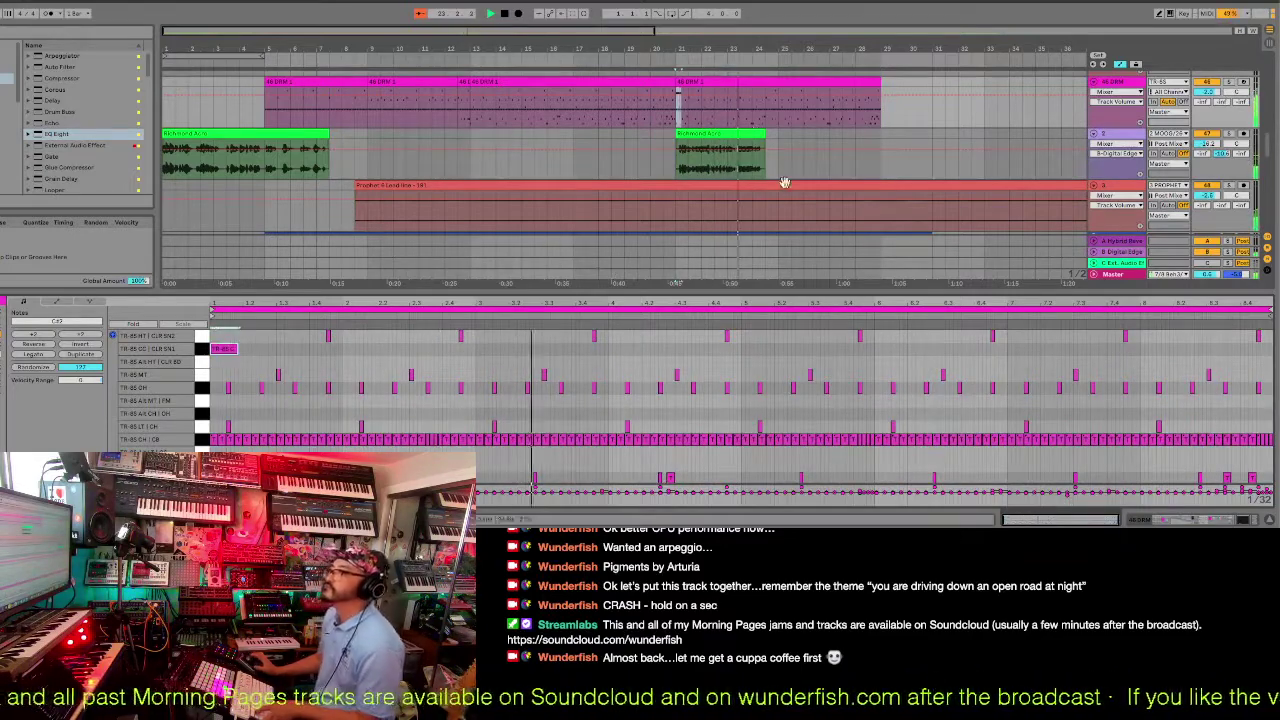
# Move the second vocal clip to bar 29 and listen to the arrangement.
pyautogui.moveTo(751, 133); pyautogui.dragTo(955, 133)
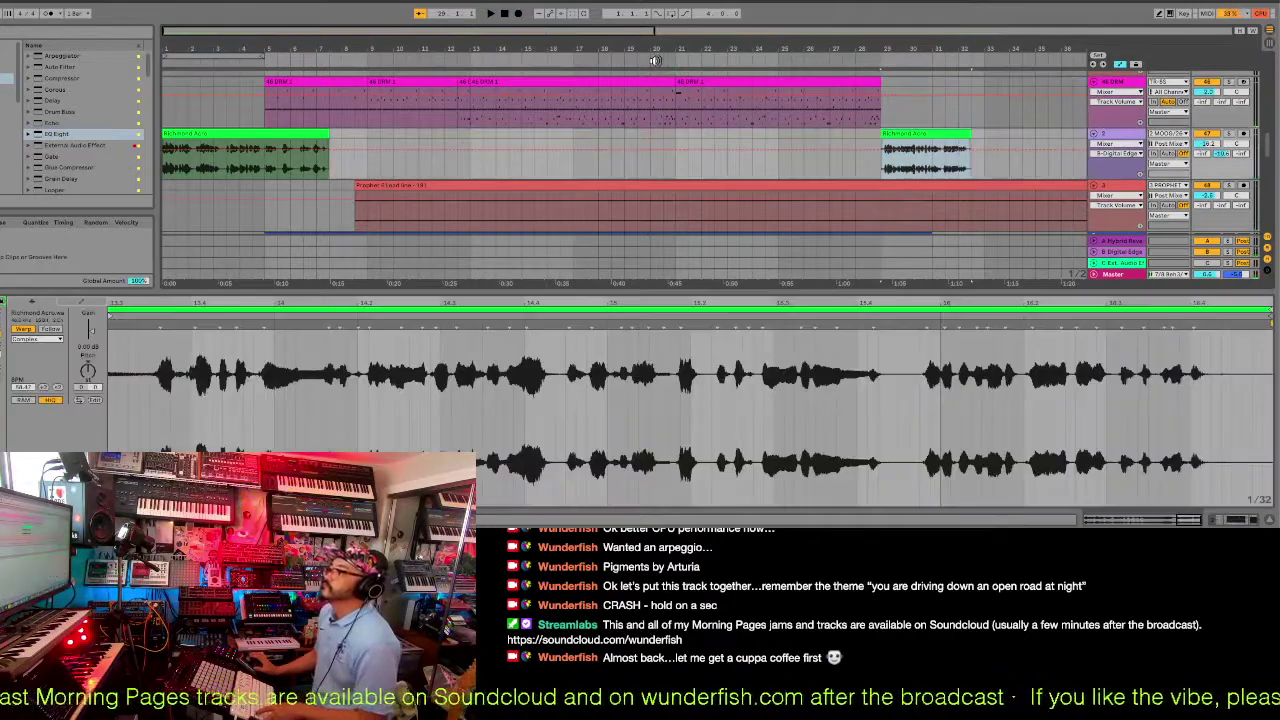
pyautogui.click(306, 60)
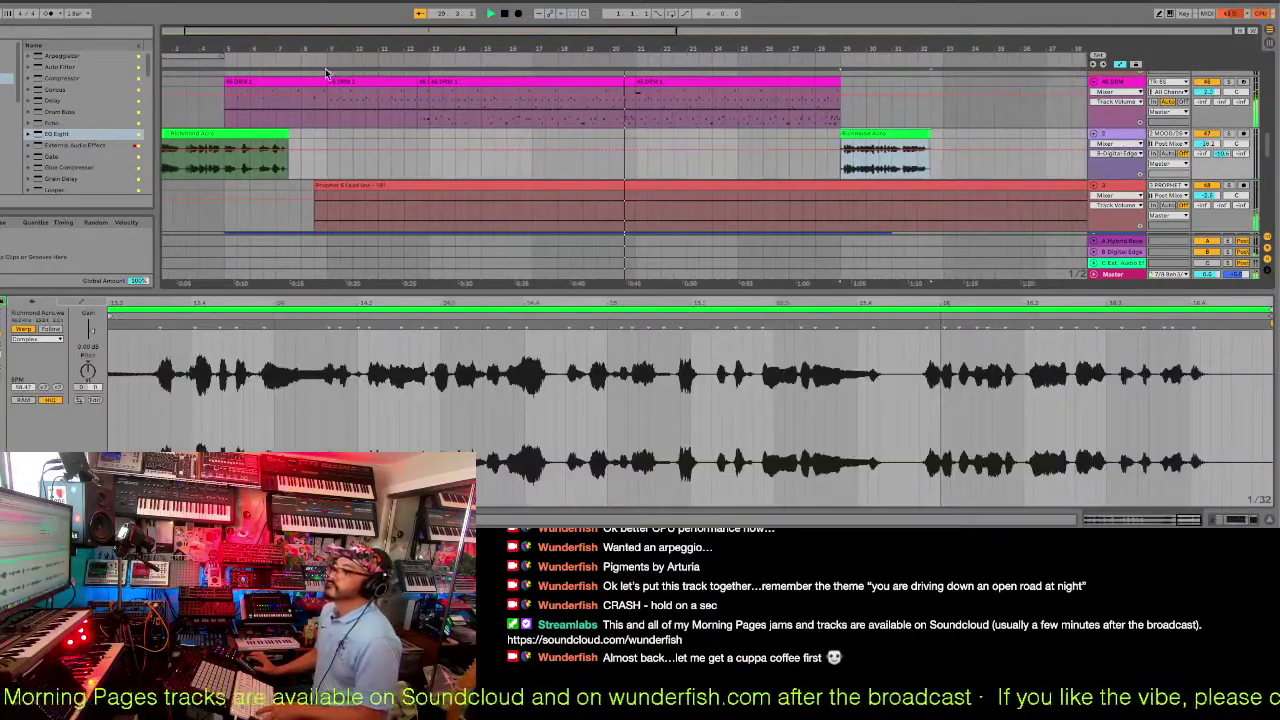
# Move the Acid 1 clip to start at bar 5 and adjust track 5's Digital Edge send level during playback.
pyautogui.scroll(-2, 412, 193)
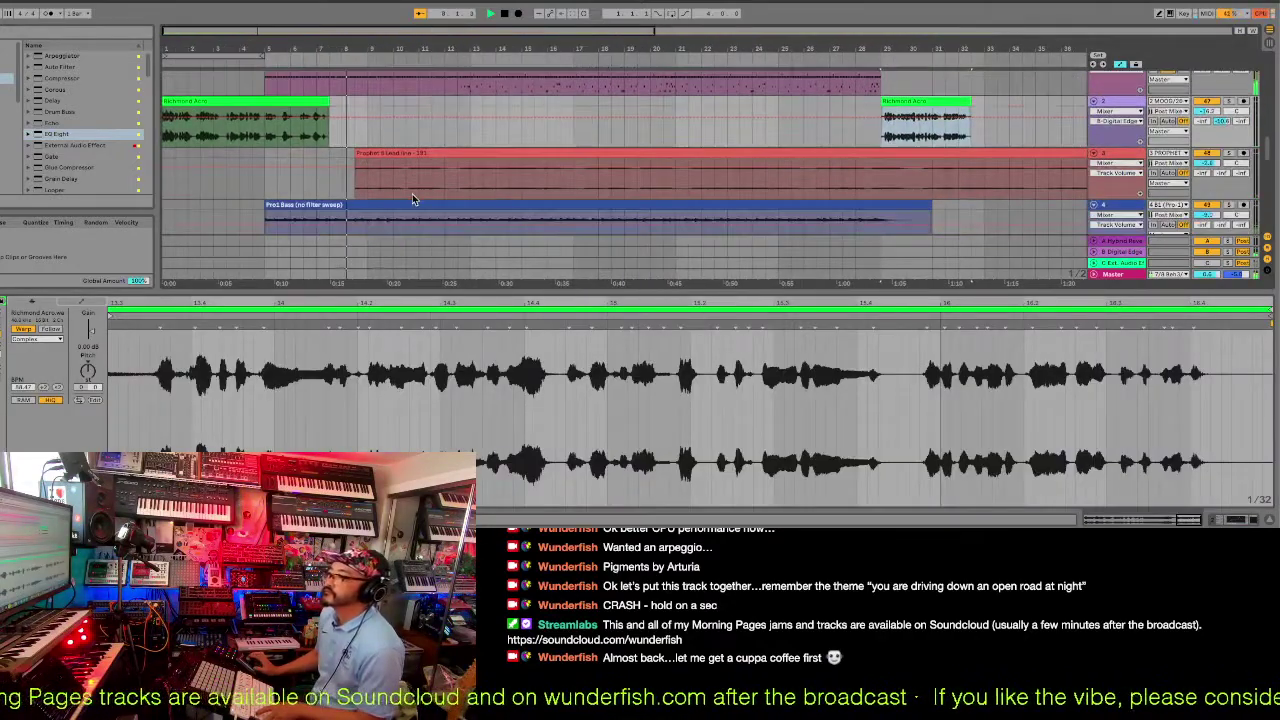
pyautogui.moveTo(471, 295); pyautogui.dragTo(487, 322)
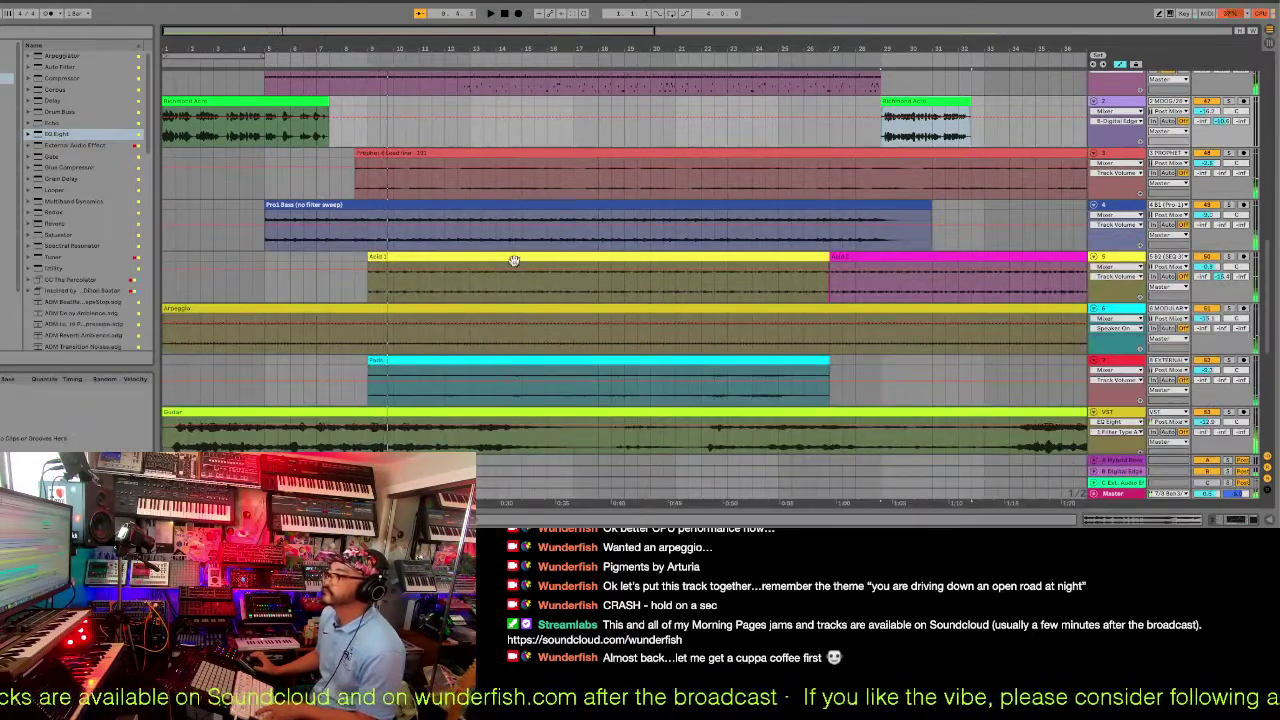
pyautogui.moveTo(513, 260); pyautogui.dragTo(413, 266)
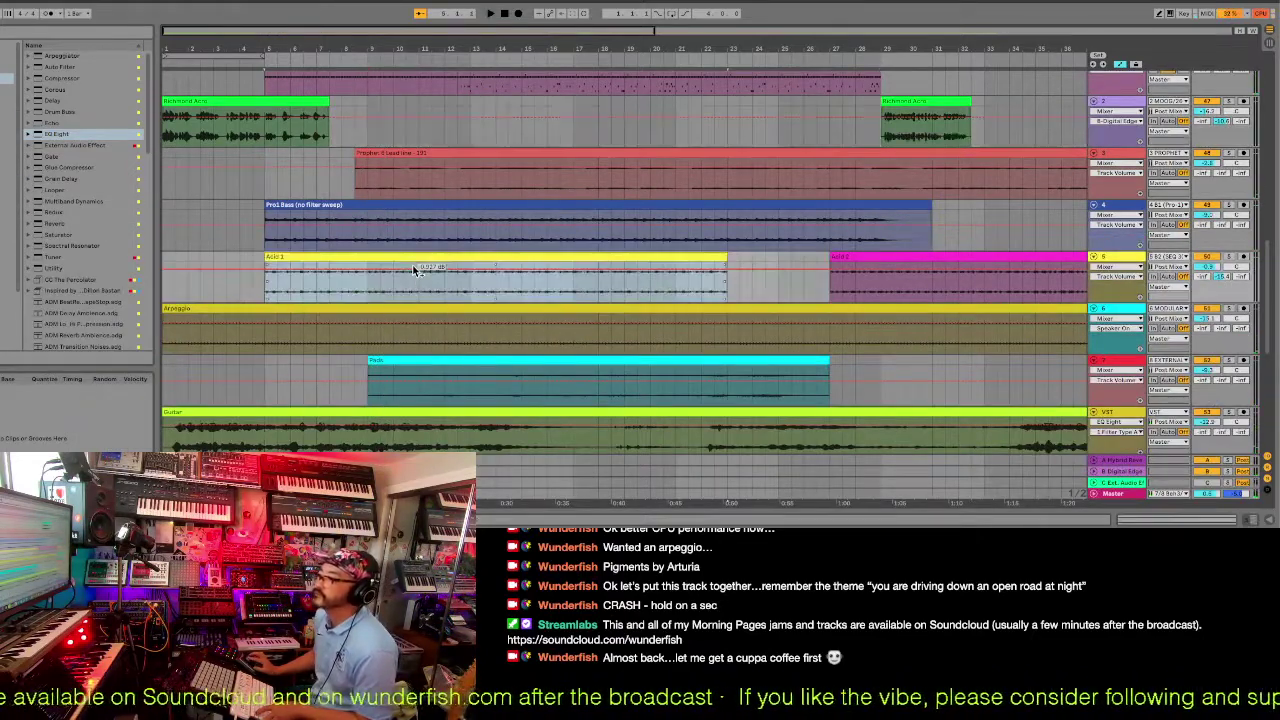
pyautogui.press('space')
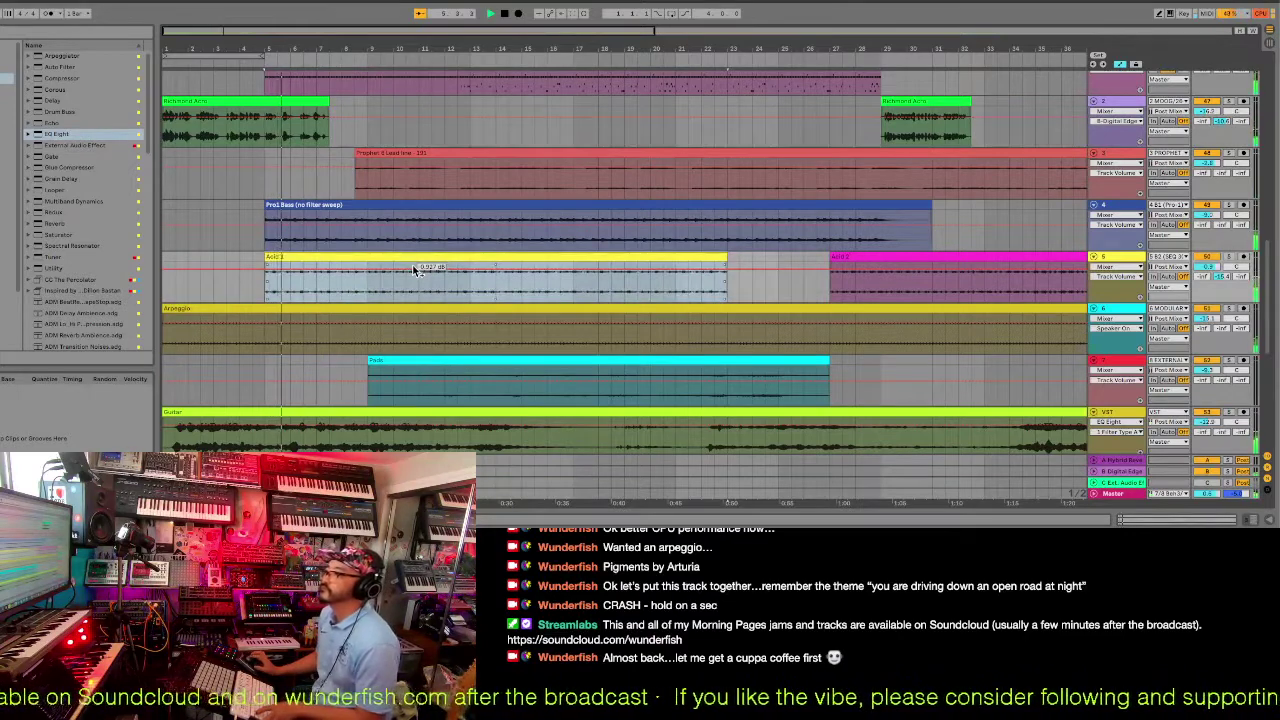
pyautogui.click(1222, 278)
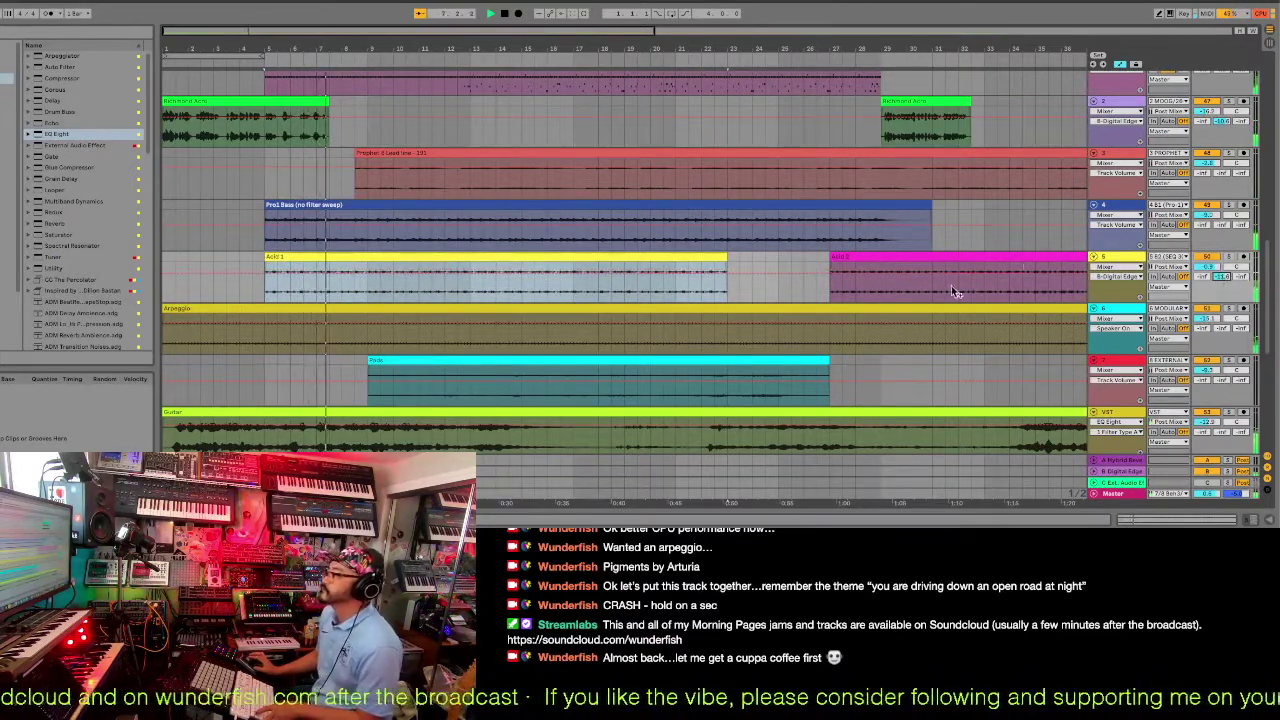
# Shift the Pads clip to about bar 22 and move the last drum clip to start at bar 25.
pyautogui.moveTo(749, 360); pyautogui.dragTo(948, 376)
pyautogui.scroll(3, 812, 356)
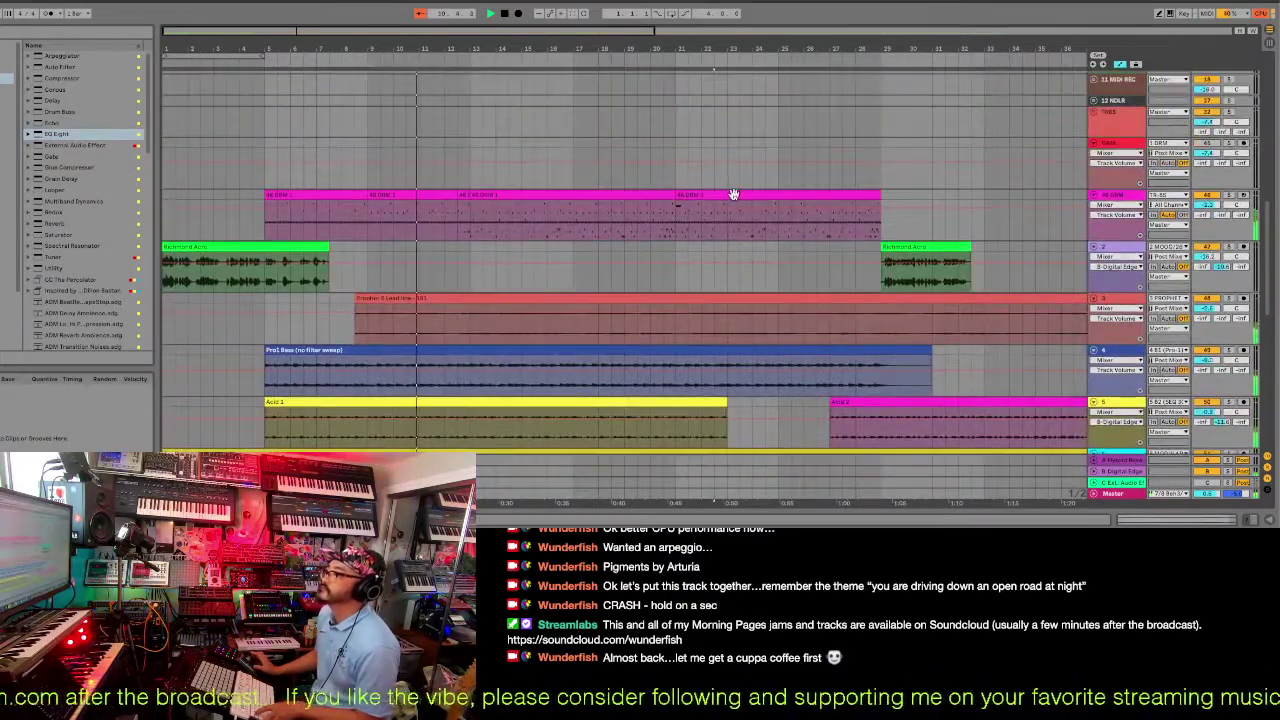
pyautogui.click(876, 222)
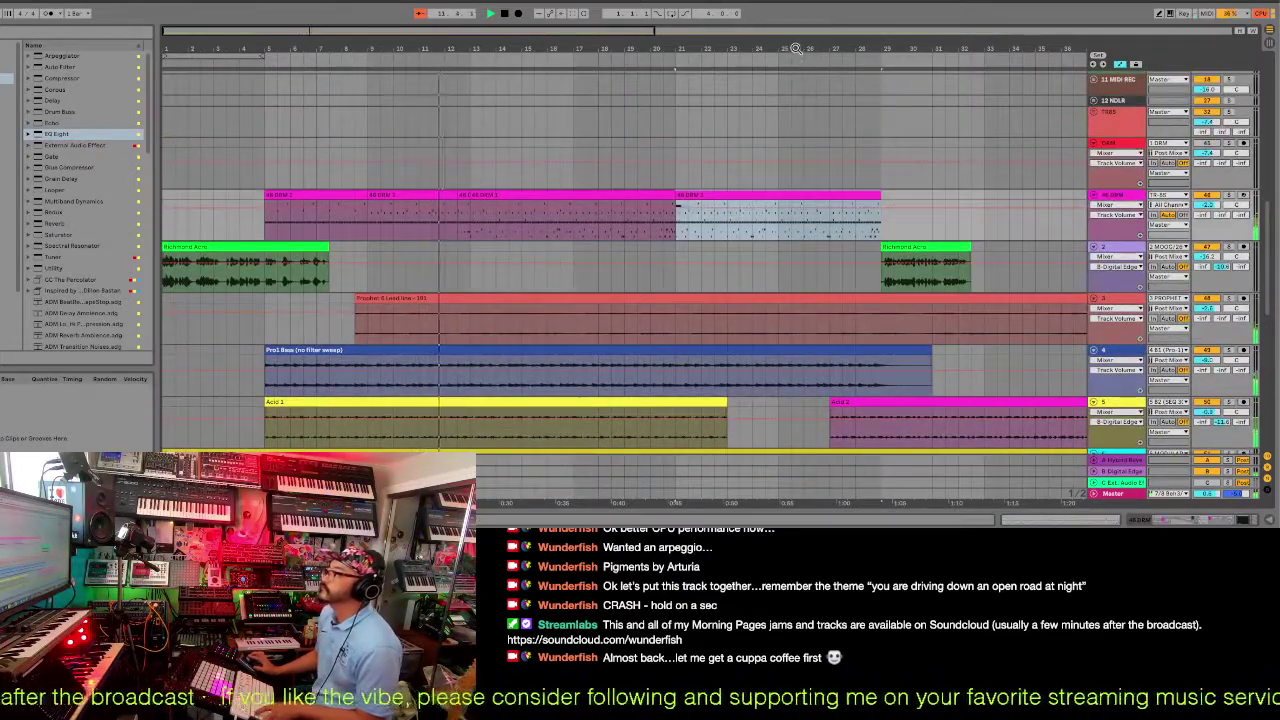
pyautogui.moveTo(796, 64); pyautogui.dragTo(590, 161)
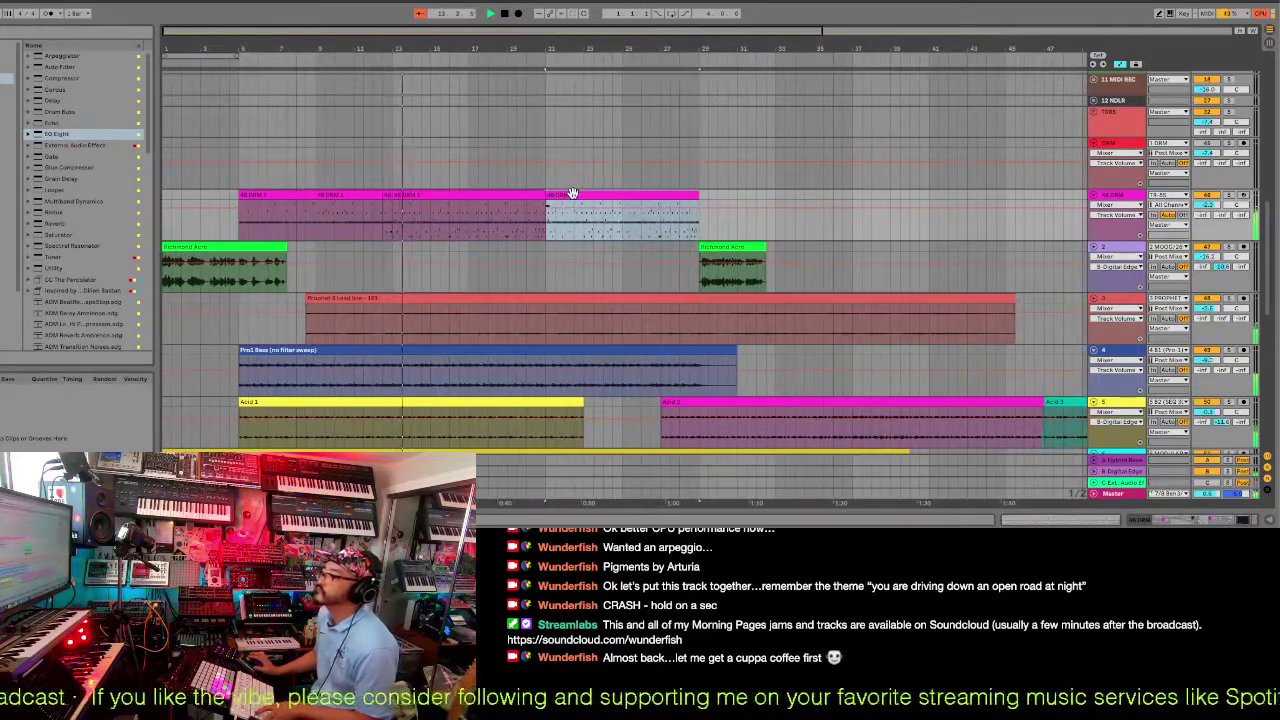
pyautogui.moveTo(572, 193); pyautogui.dragTo(658, 215)
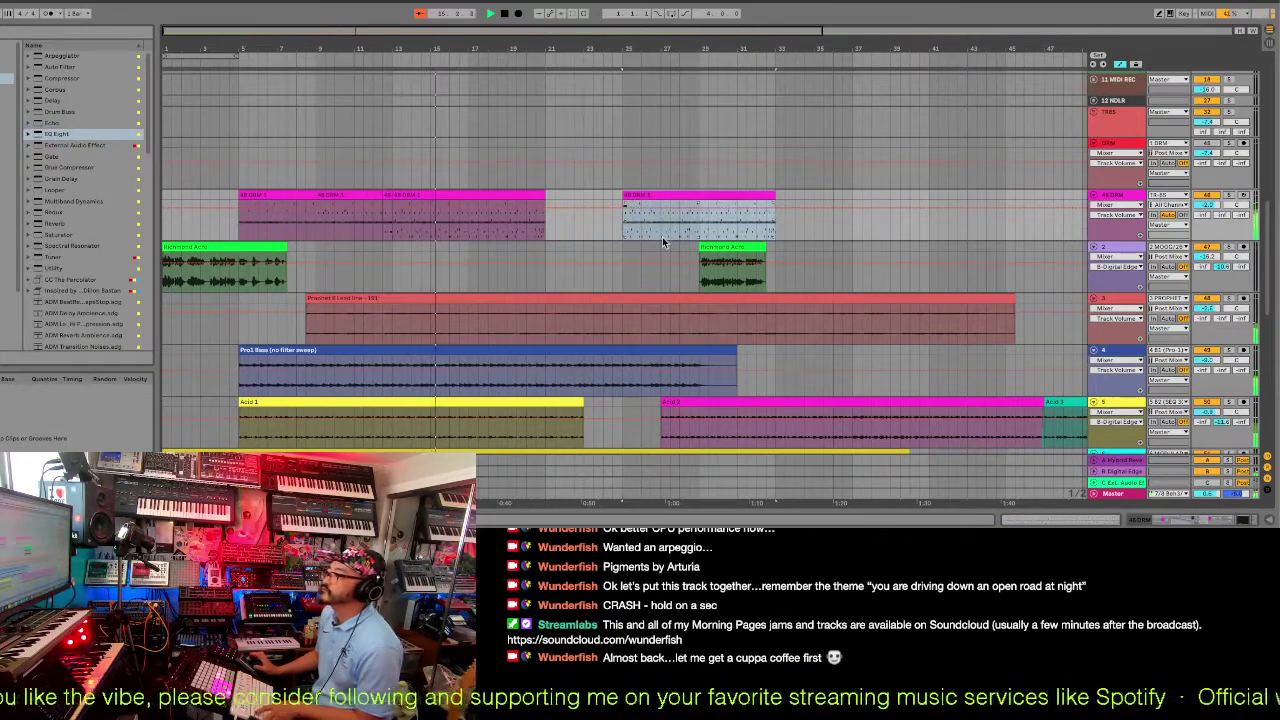
# Move the Pads clip on track 7 to start at bar 21.
pyautogui.scroll(-5, 662, 237)
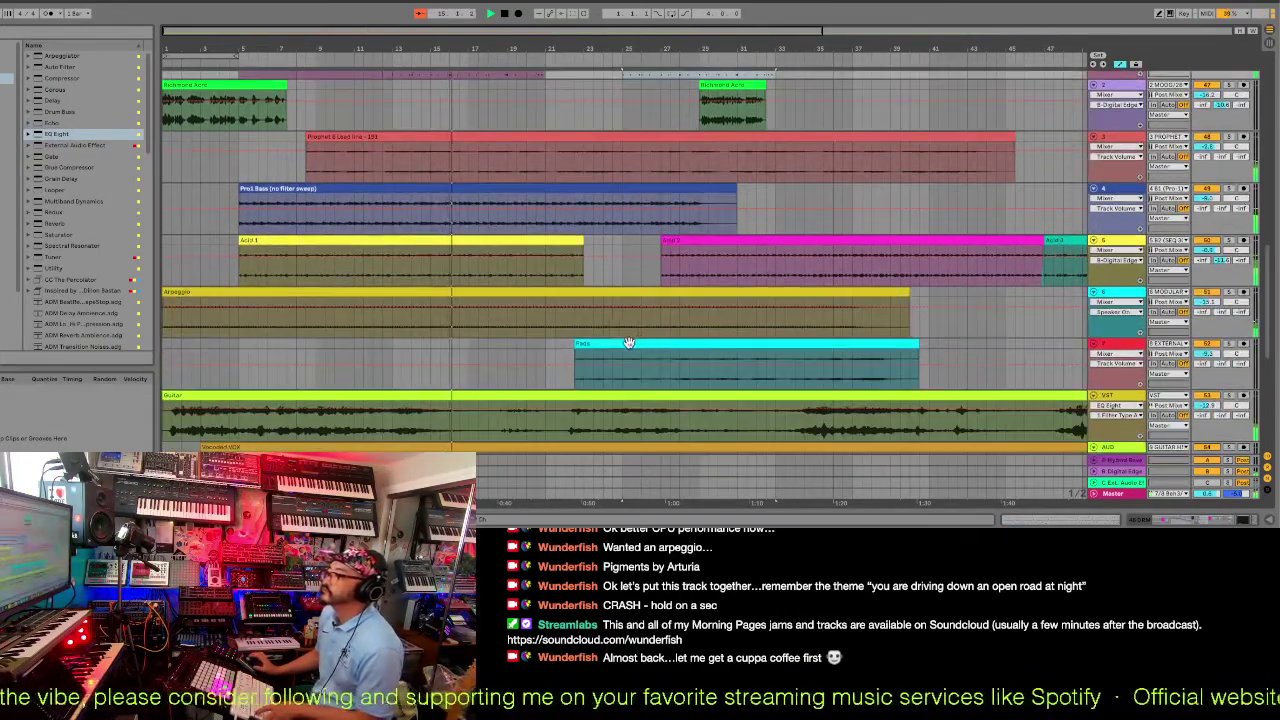
pyautogui.moveTo(629, 343)
pyautogui.mouseDown()
pyautogui.moveTo(617, 349)
pyautogui.moveTo(636, 345)
pyautogui.mouseUp()
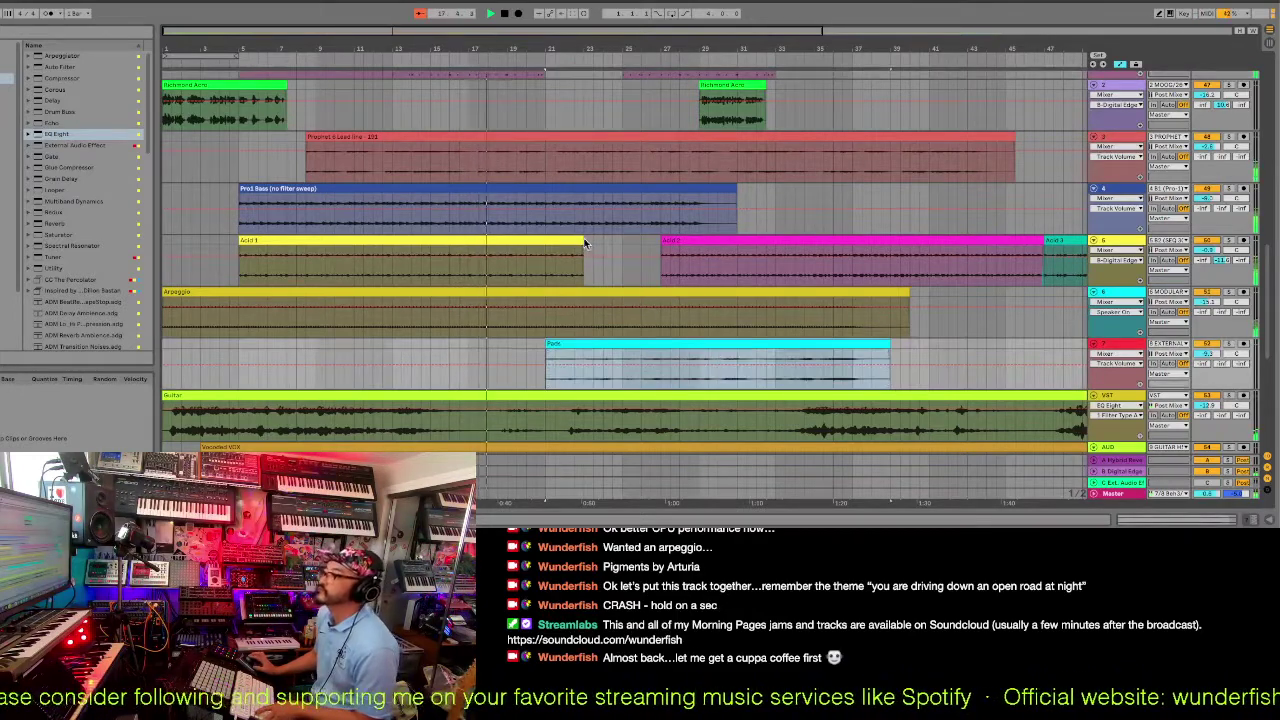
# Trim the Acid 1 clip to end at bar 21 and automate a Digital Edge send swell around its end.
pyautogui.moveTo(580, 240); pyautogui.dragTo(545, 246)
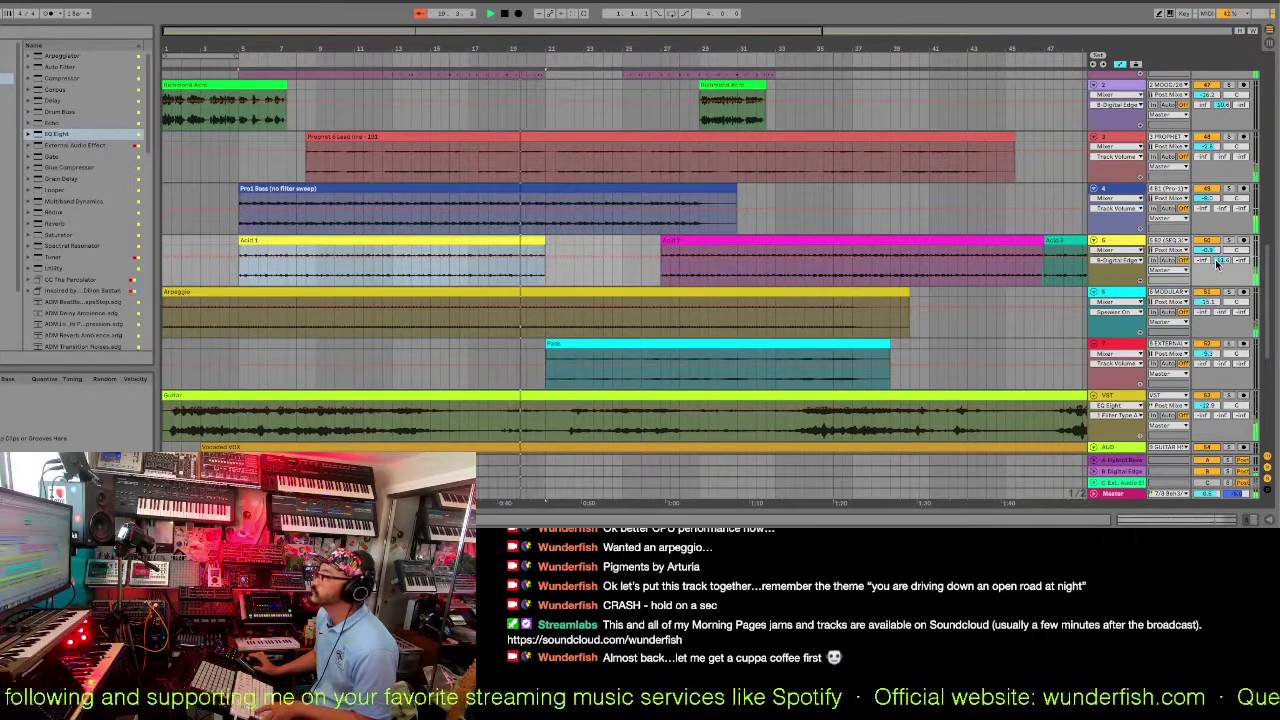
pyautogui.click(555, 252)
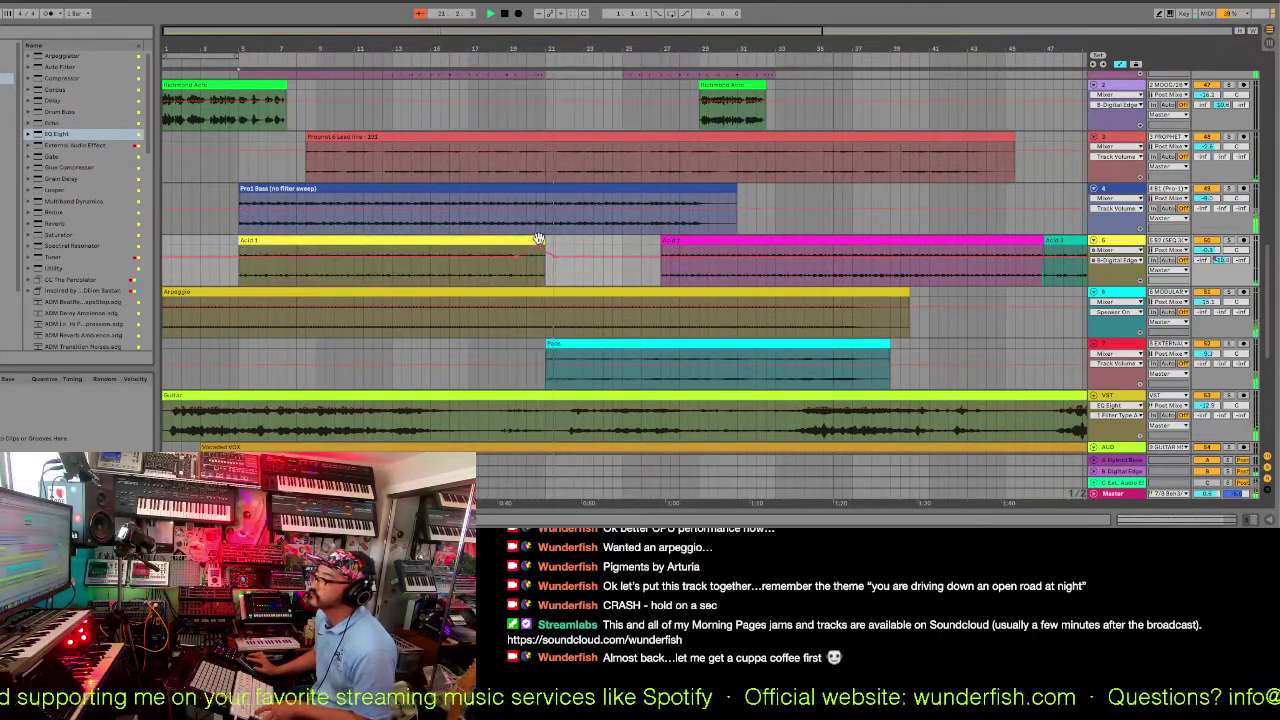
# Move the second vocal clip back to bar 21 and consolidate it into a new clip.
pyautogui.scroll(1, 690, 275)
pyautogui.scroll(4, 693, 272)
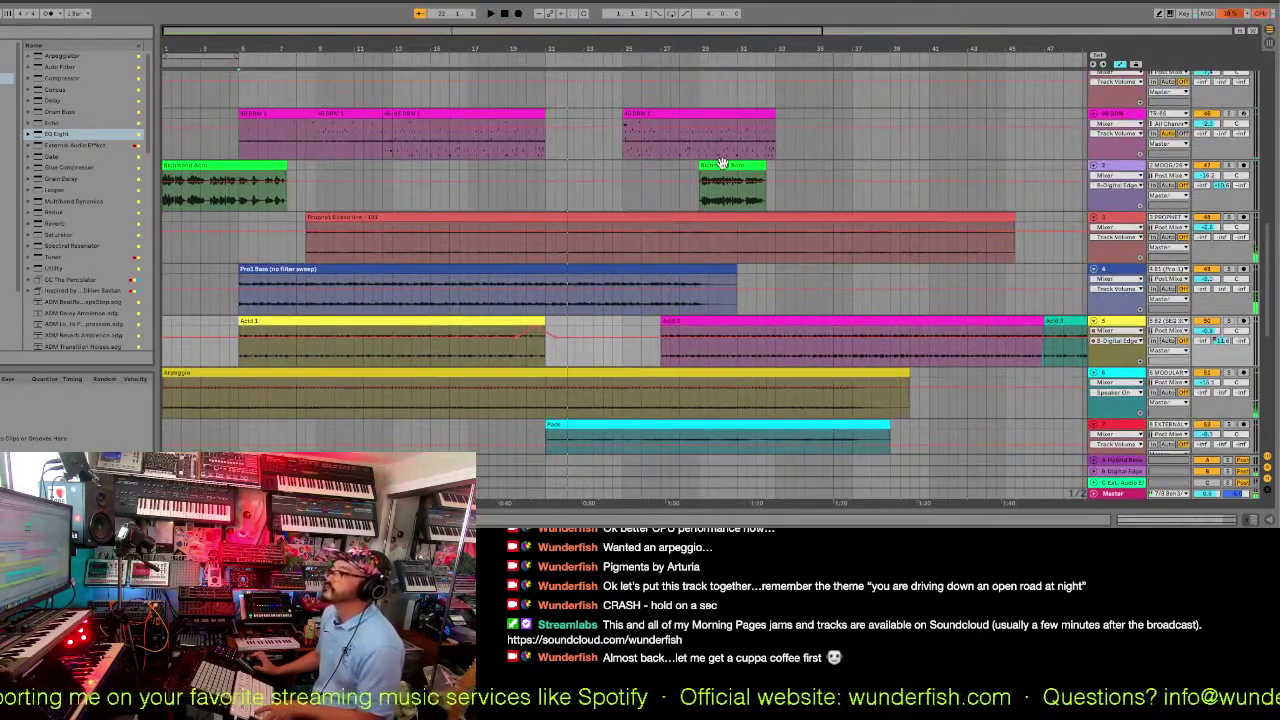
pyautogui.moveTo(722, 185)
pyautogui.mouseDown()
pyautogui.moveTo(582, 185)
pyautogui.moveTo(569, 172)
pyautogui.mouseUp()
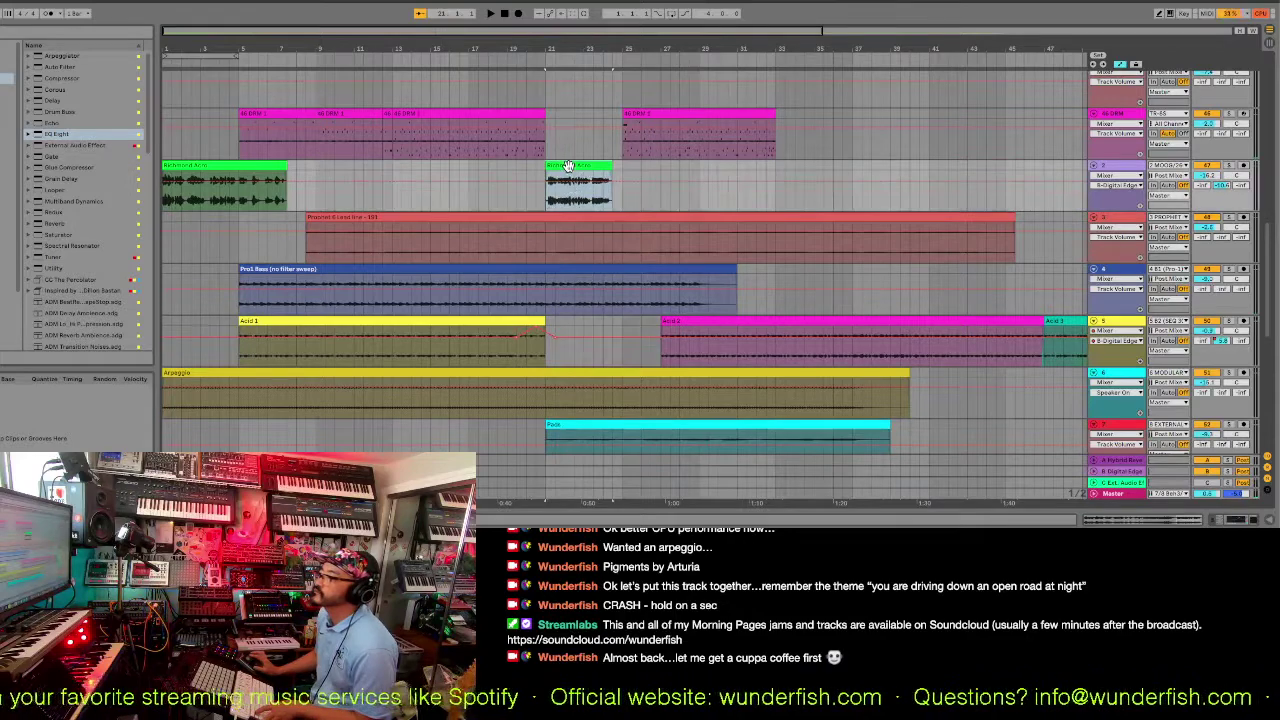
pyautogui.rightClick(569, 170)
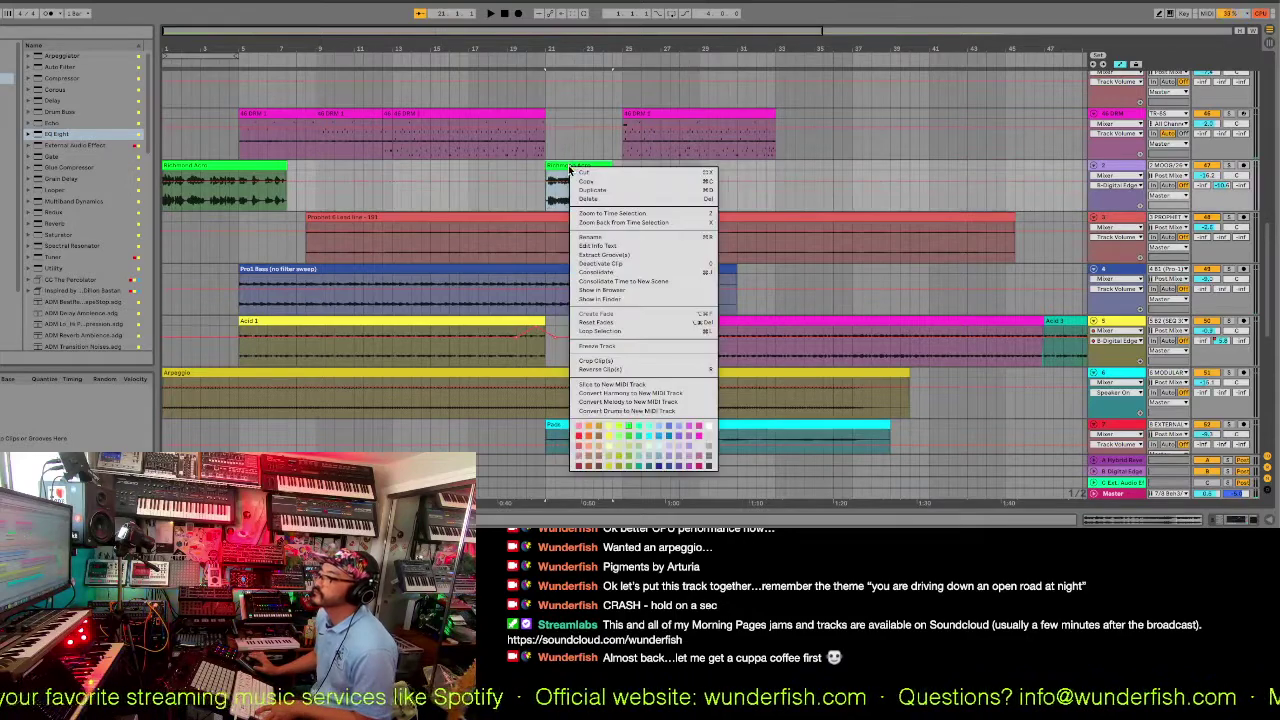
pyautogui.click(628, 273)
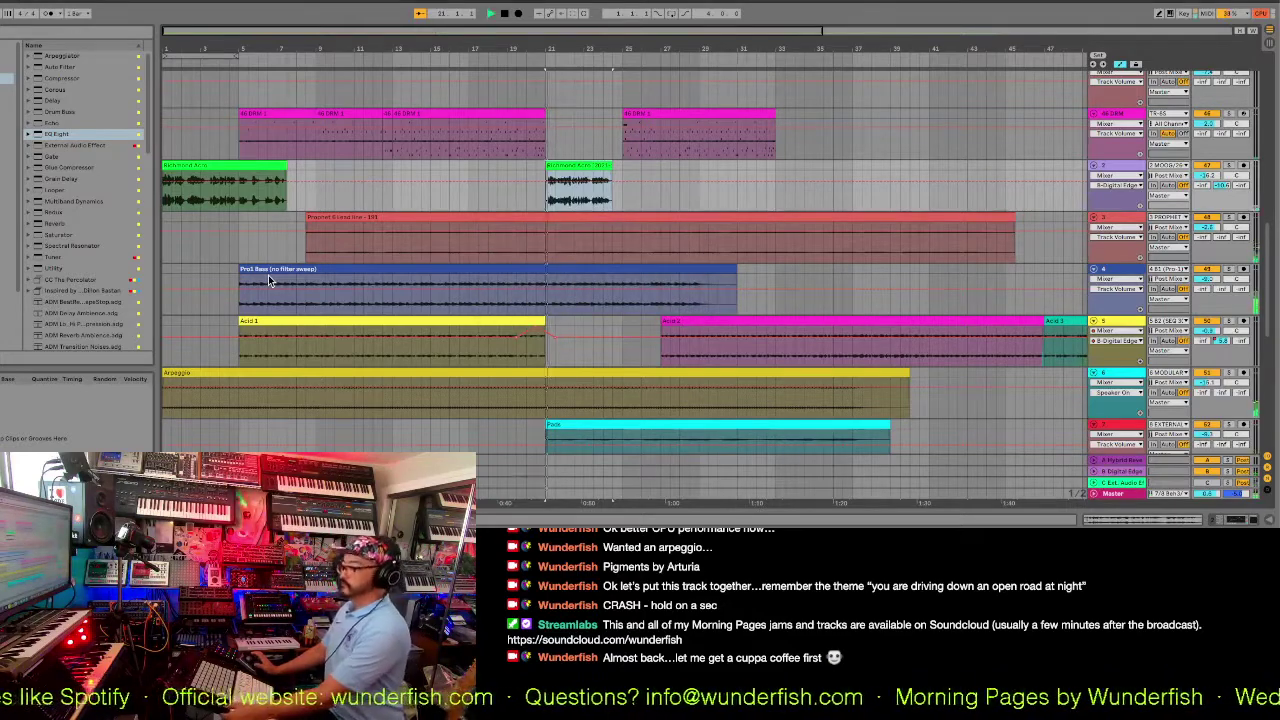
# Open the consolidated vocal clip's details and extend the clip to end at bar 25.
pyautogui.doubleClick(597, 163)
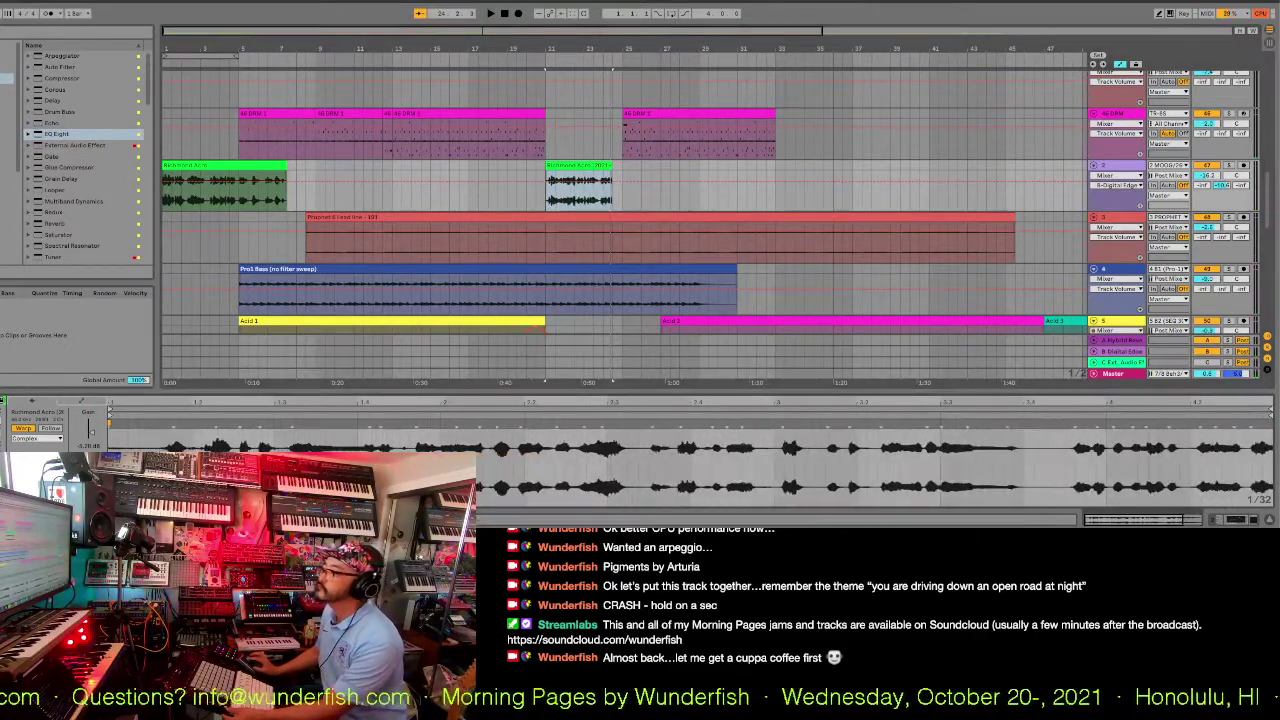
pyautogui.moveTo(610, 165); pyautogui.dragTo(661, 168)
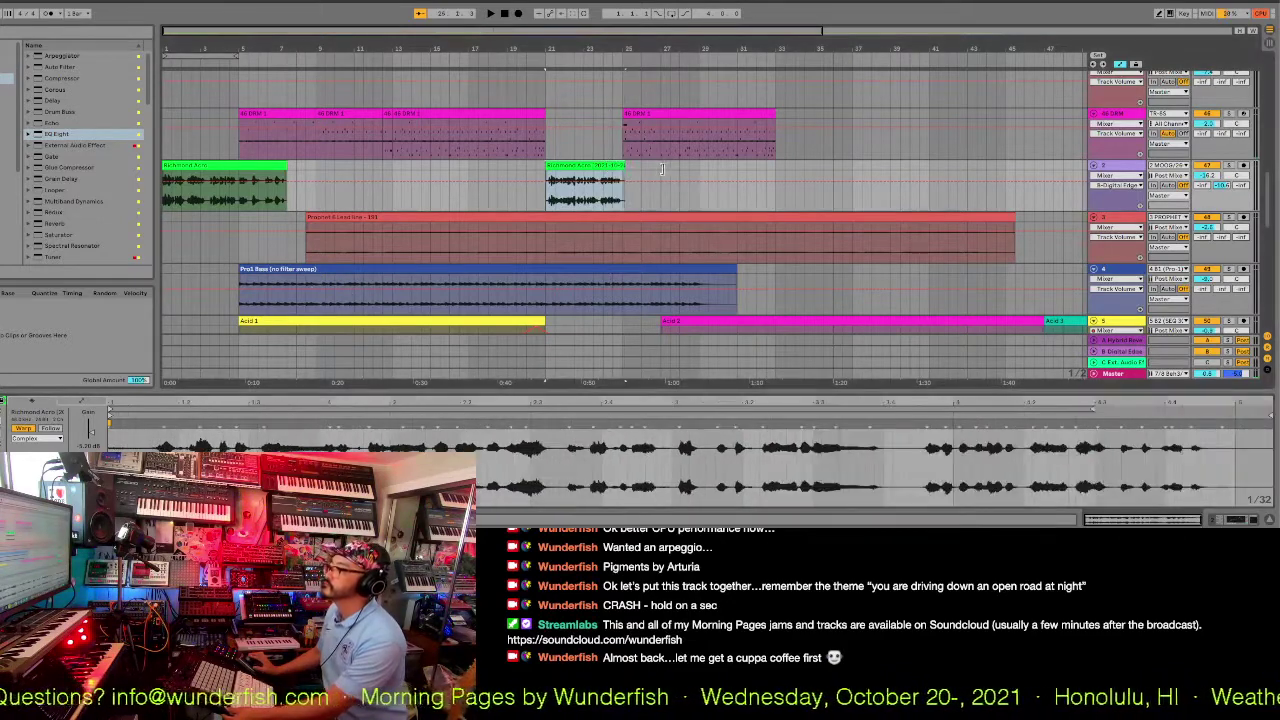
# Play the breakdown and raise the gain of the vocal clip that starts at bar 21.
pyautogui.click(565, 62)
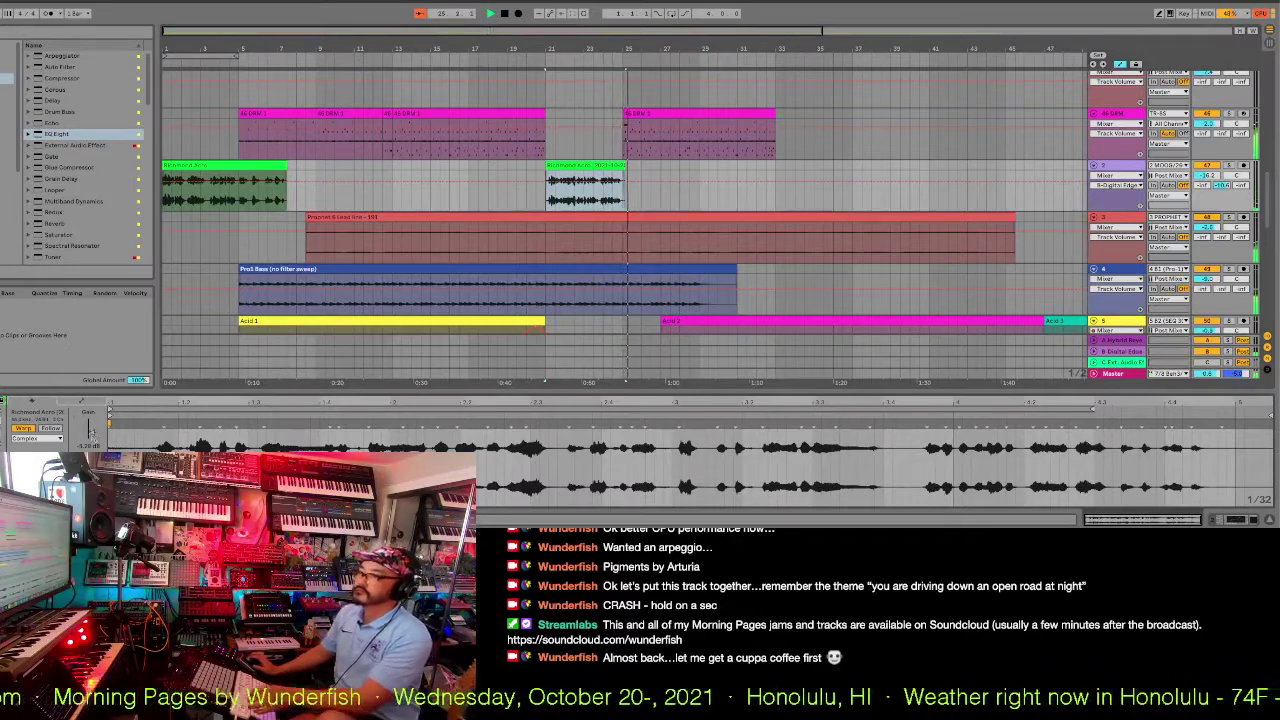
pyautogui.moveTo(88, 432); pyautogui.dragTo(88, 426)
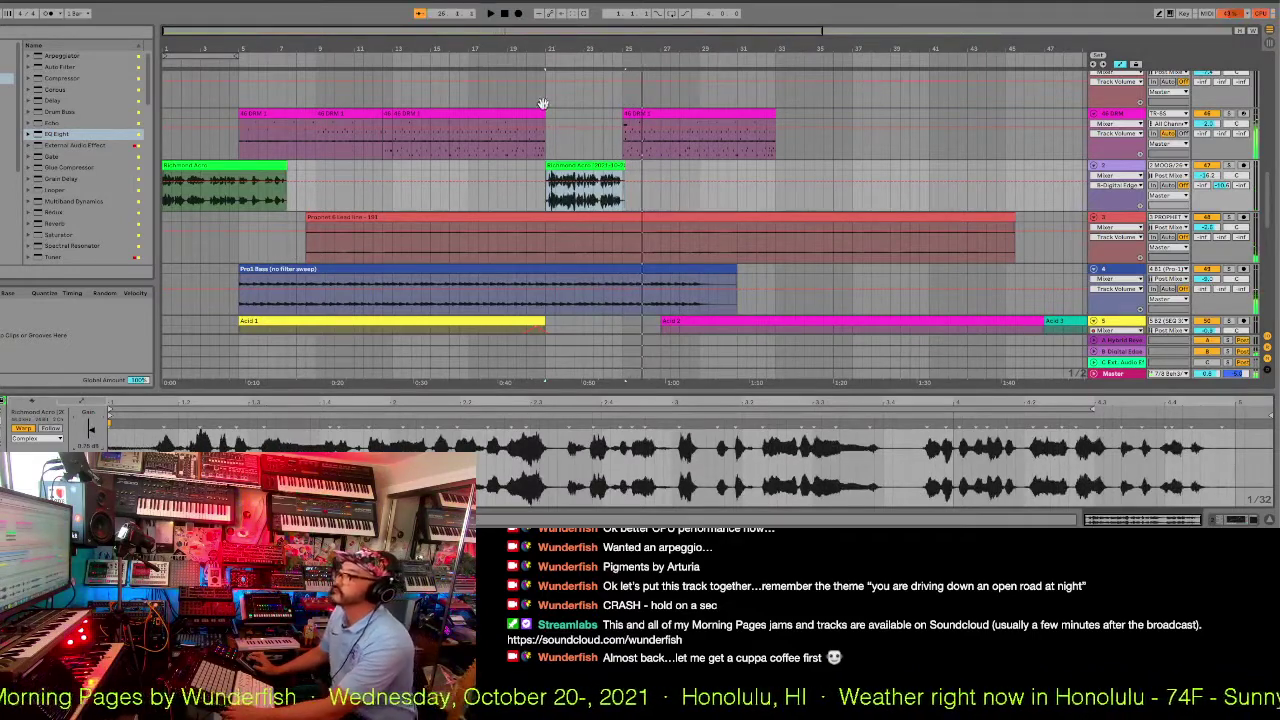
# Move the drum clip that follows the vocal breakdown to start at bar 26.
pyautogui.moveTo(540, 65); pyautogui.dragTo(540, 130)
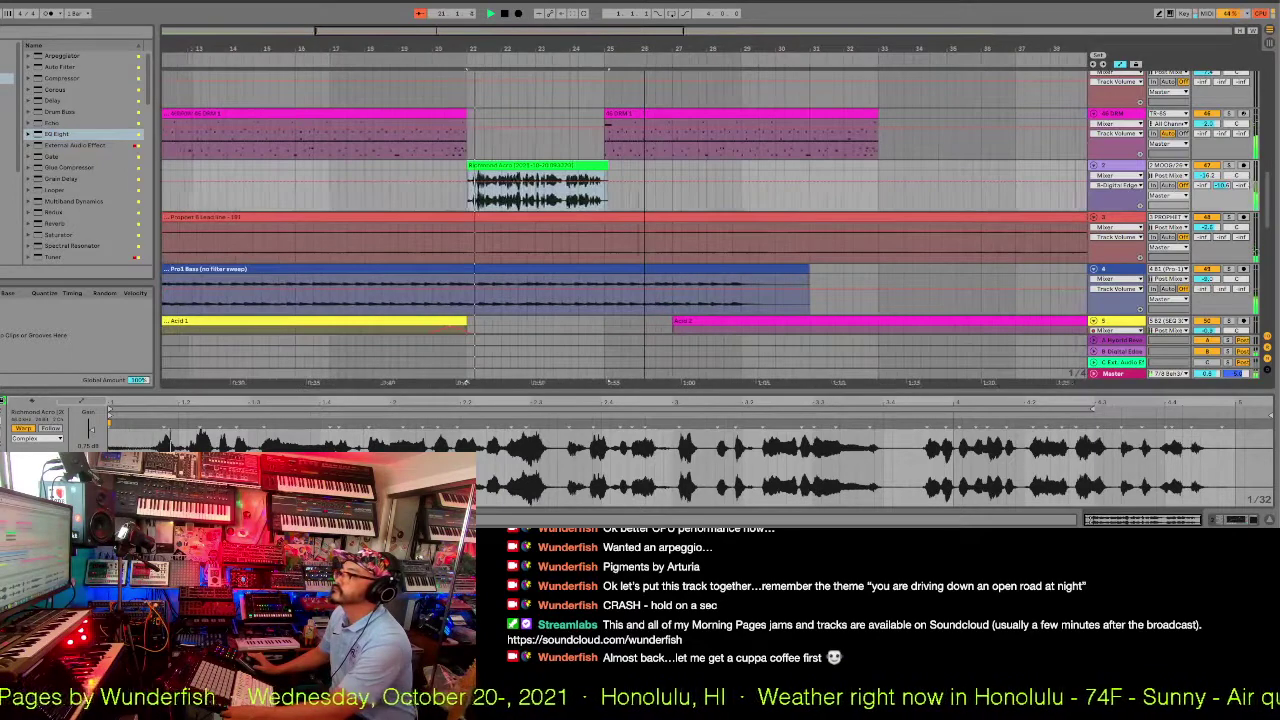
pyautogui.click(665, 118)
pyautogui.moveTo(665, 118); pyautogui.dragTo(699, 118)
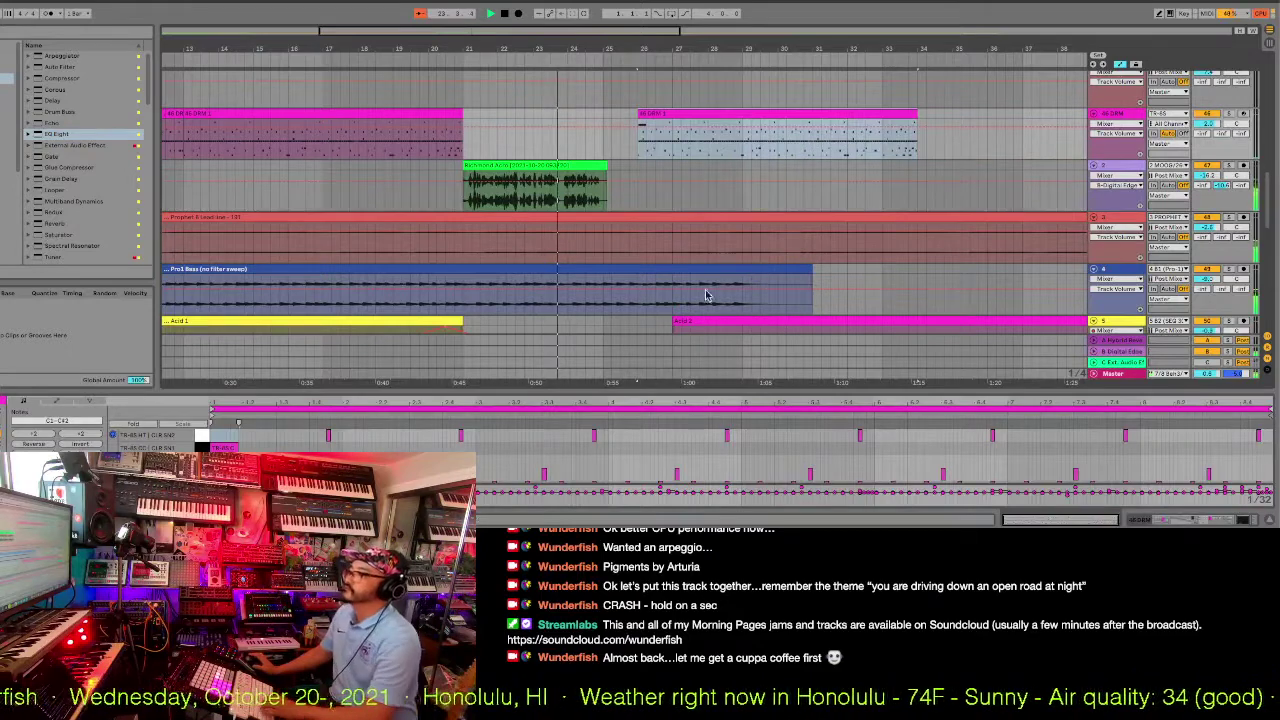
# Split the Pro1 Bass clip at bar 21 and delete the part after the split.
pyautogui.click(461, 305)
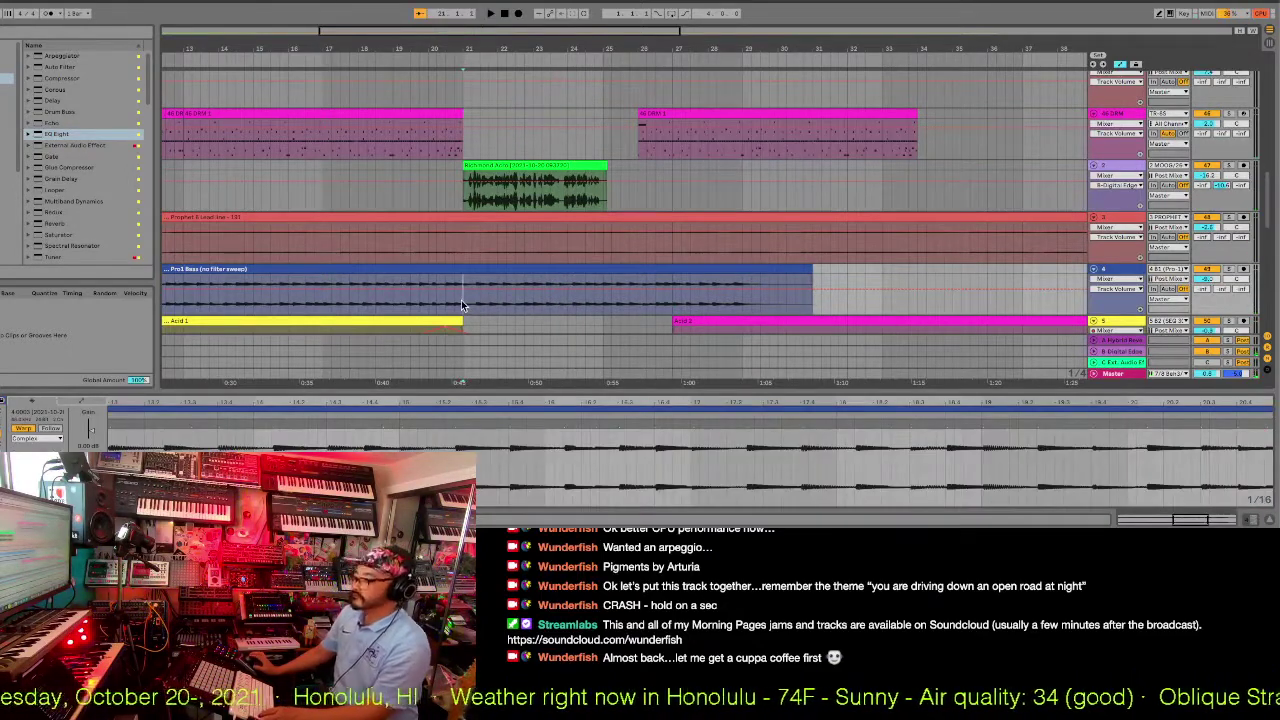
pyautogui.hotkey('ctrl', 'e')
pyautogui.moveTo(492, 268); pyautogui.dragTo(620, 280)
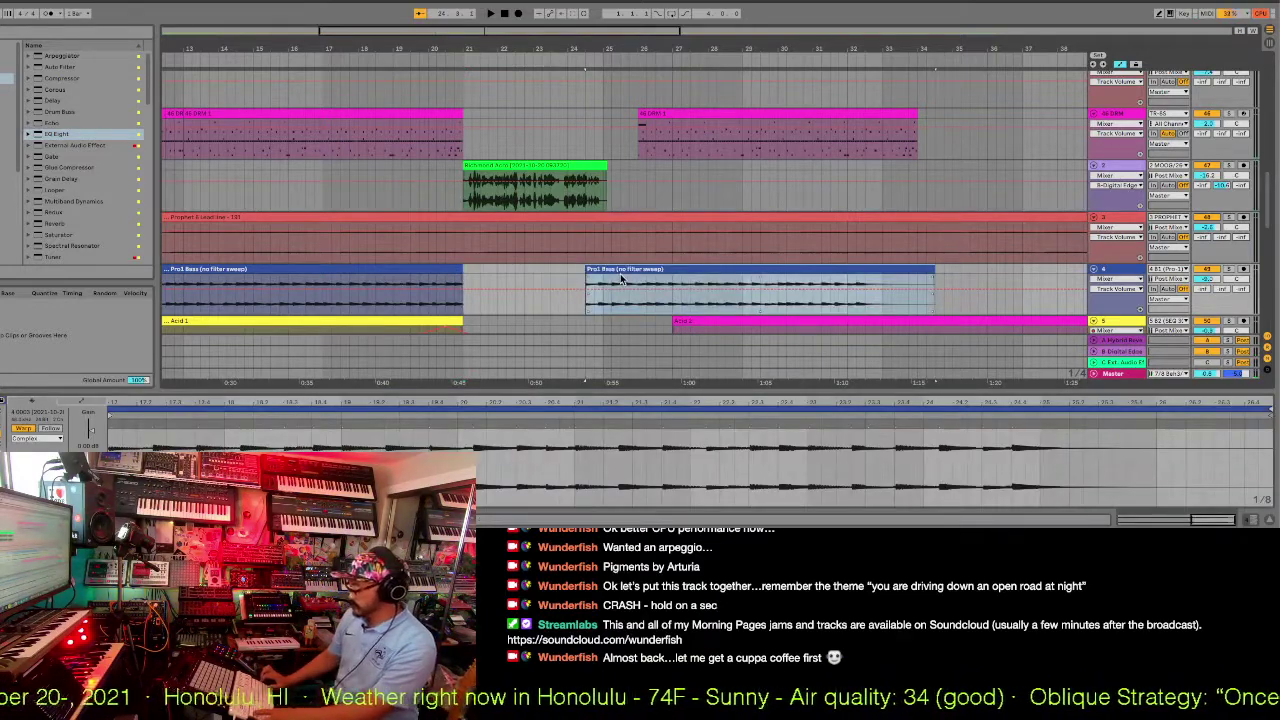
pyautogui.press('Delete')
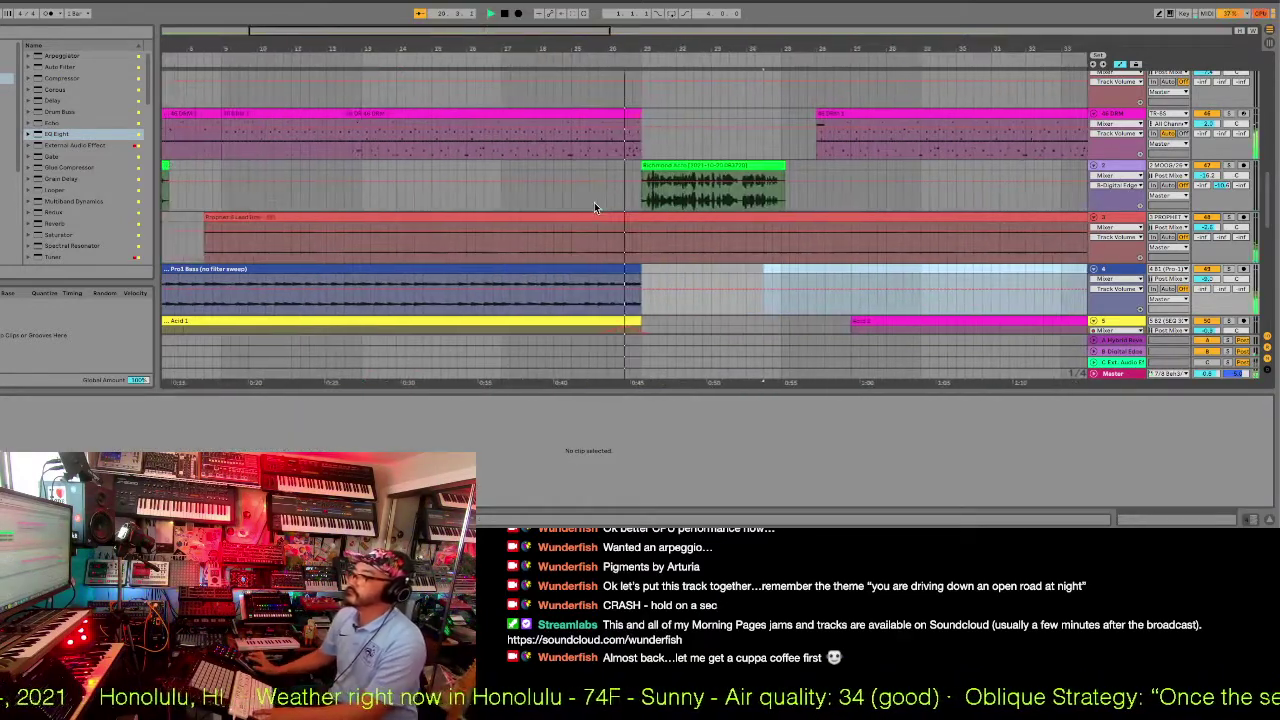
# Deactivate the section of the Arpeggio clip between bars 21 and 27.
pyautogui.scroll(-2, 667, 295)
pyautogui.scroll(-3, 667, 295)
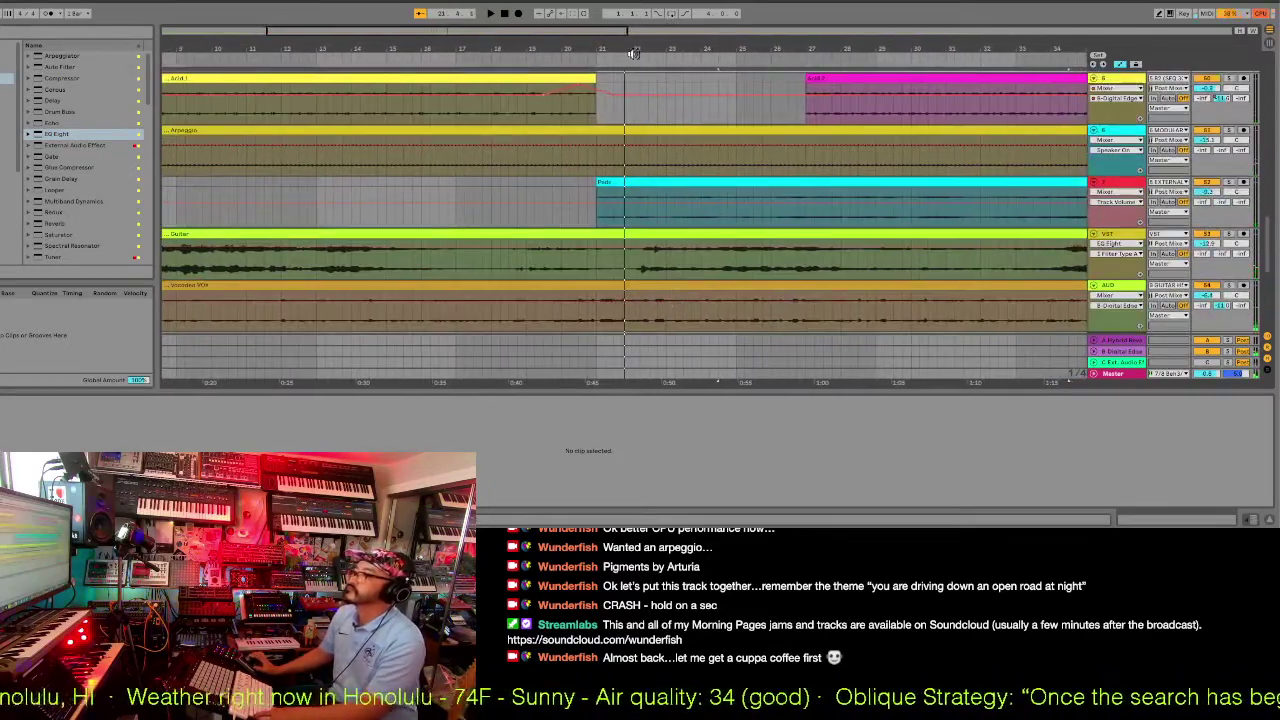
pyautogui.press('-')
pyautogui.press('-')
pyautogui.press('-')
pyautogui.press('-')
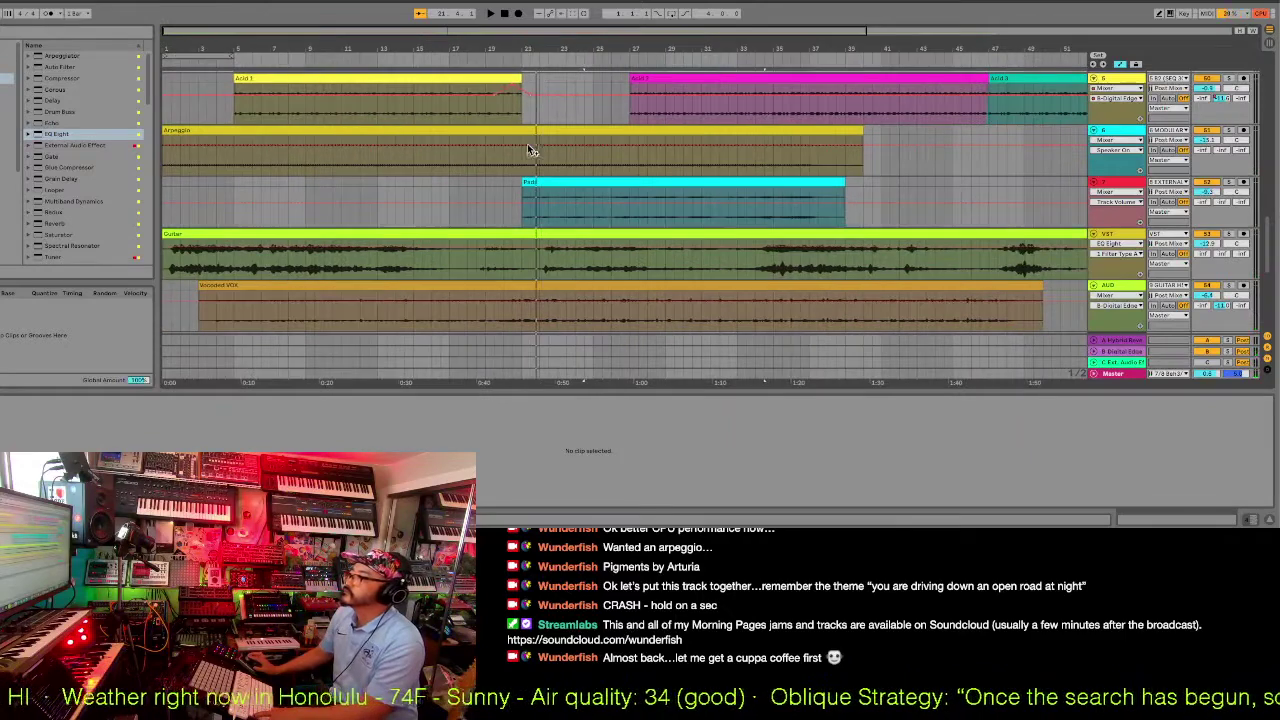
pyautogui.moveTo(522, 153); pyautogui.dragTo(631, 163)
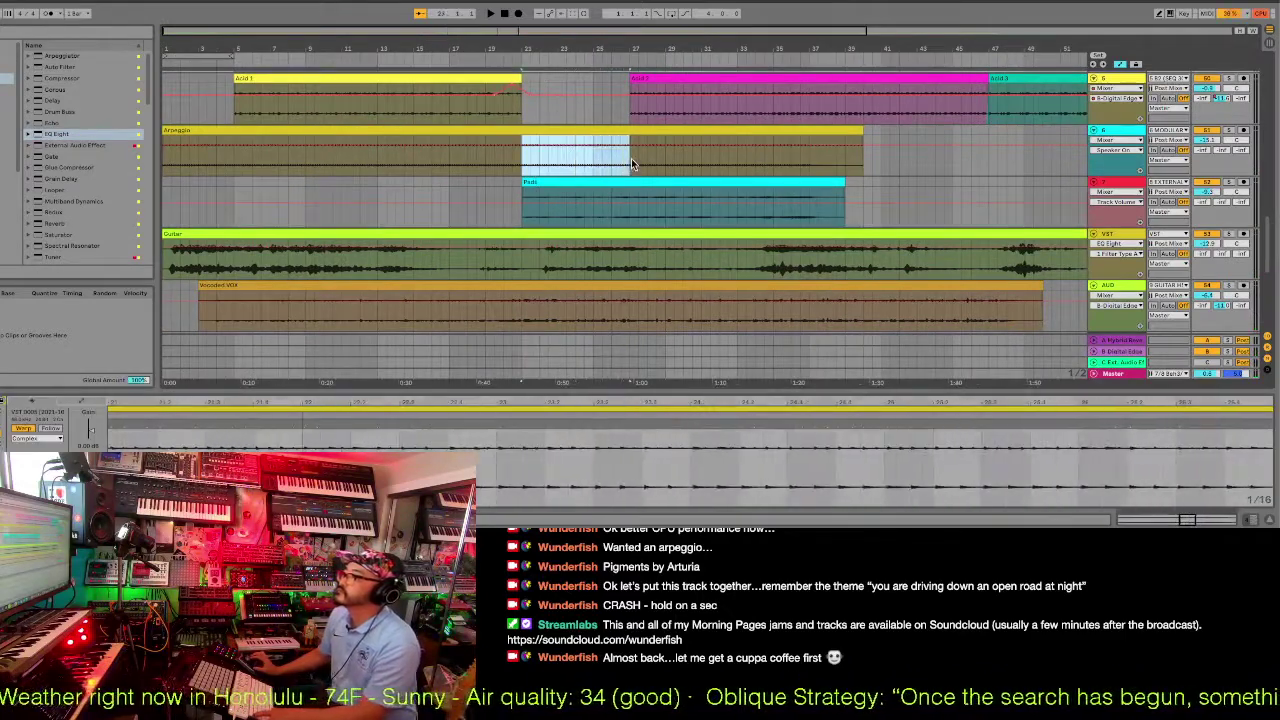
pyautogui.press('0')
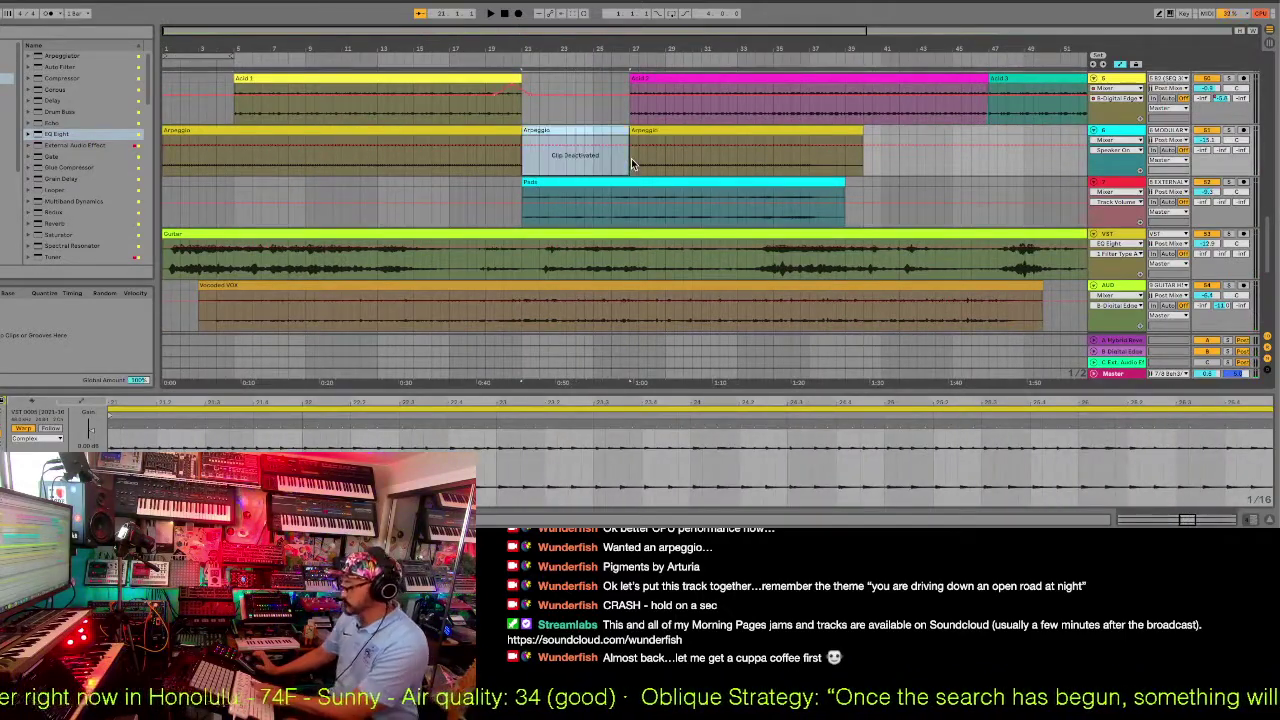
# Play the transition into the breakdown and raise the gain of the Pads clip.
pyautogui.click(501, 58)
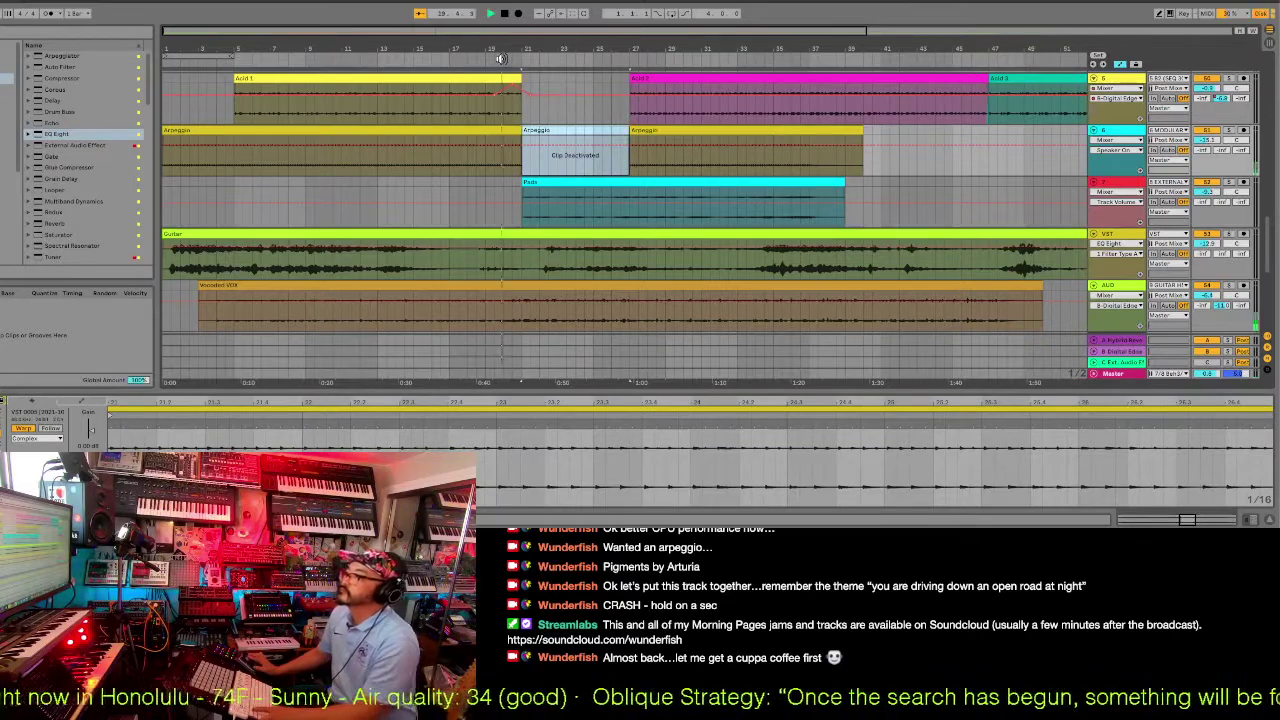
pyautogui.click(600, 182)
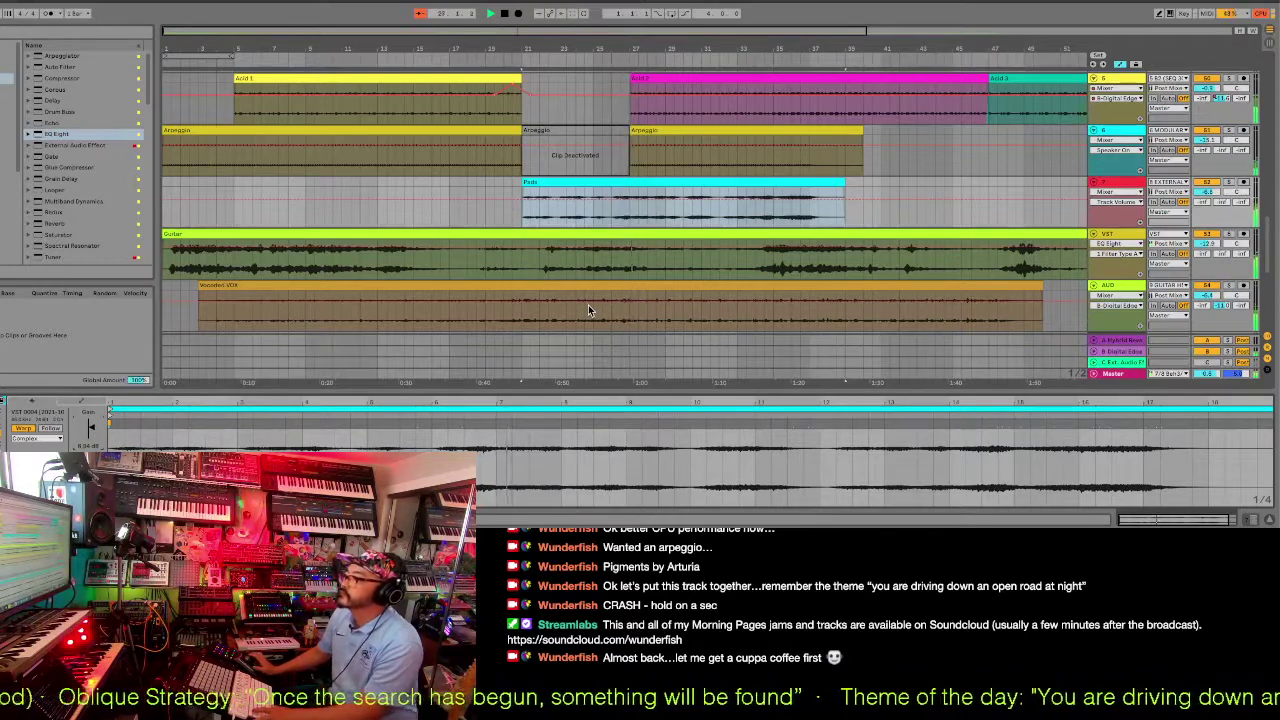
# Replay the breakdown and examine which clips play in it, from the drum track through to the mic and master tracks.
pyautogui.scroll(1, 589, 305)
pyautogui.scroll(10, 589, 303)
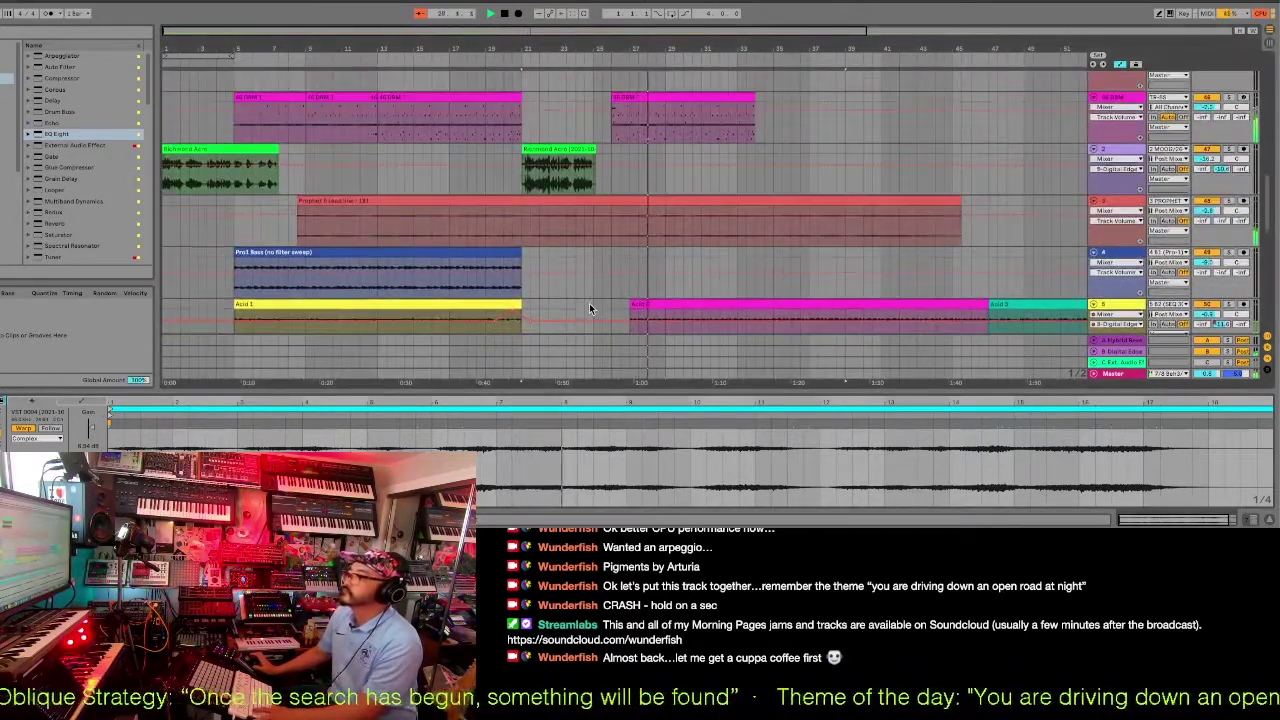
pyautogui.press('space')
pyautogui.scroll(-8, 627, 190)
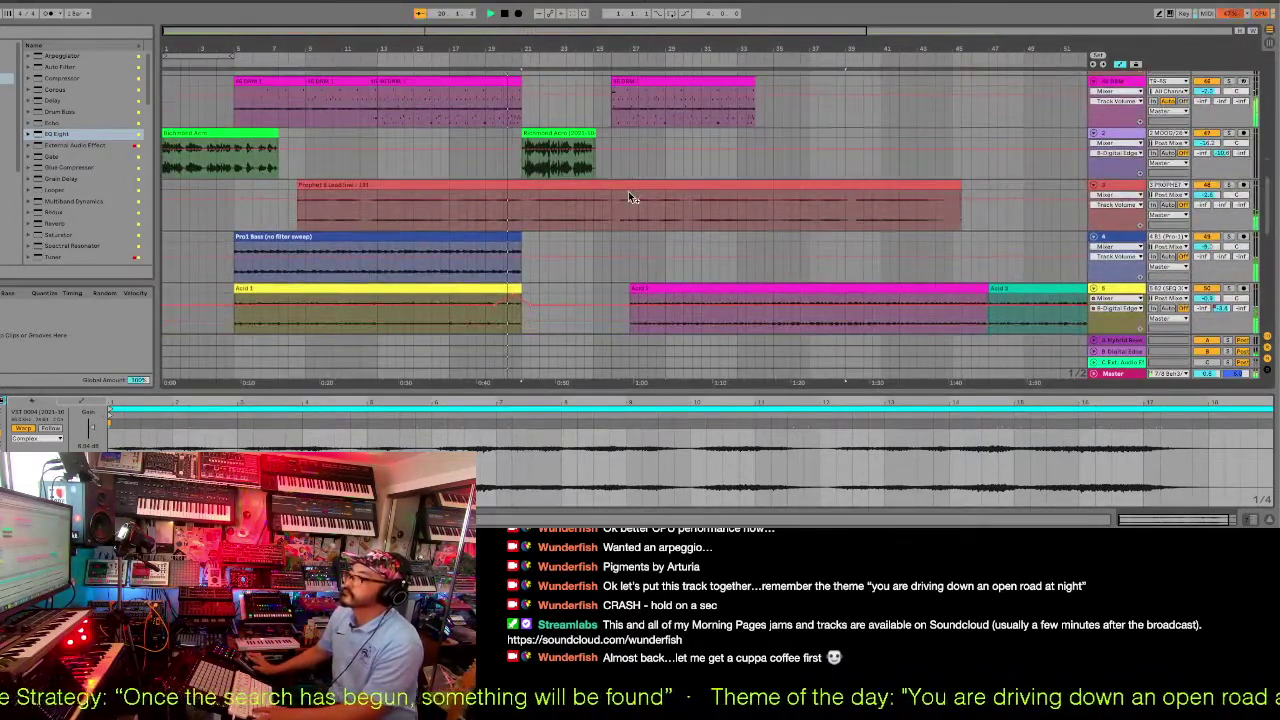
pyautogui.scroll(-4, 627, 190)
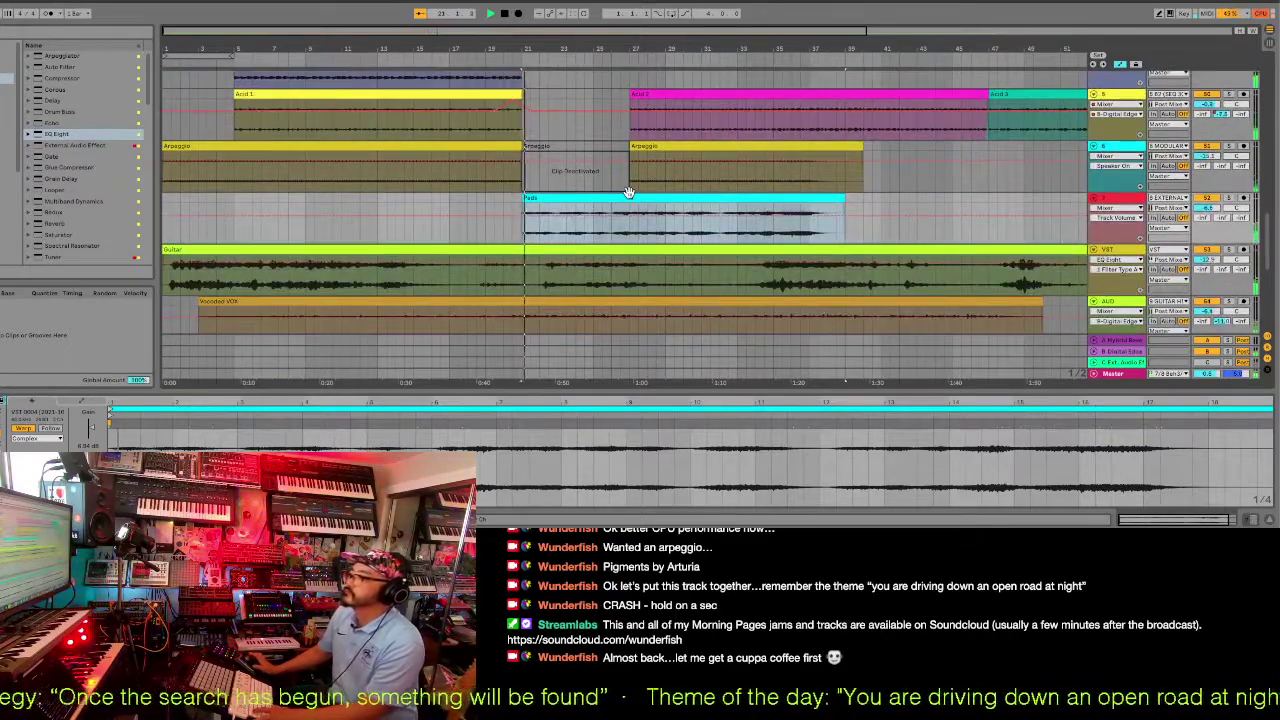
pyautogui.scroll(-5, 628, 192)
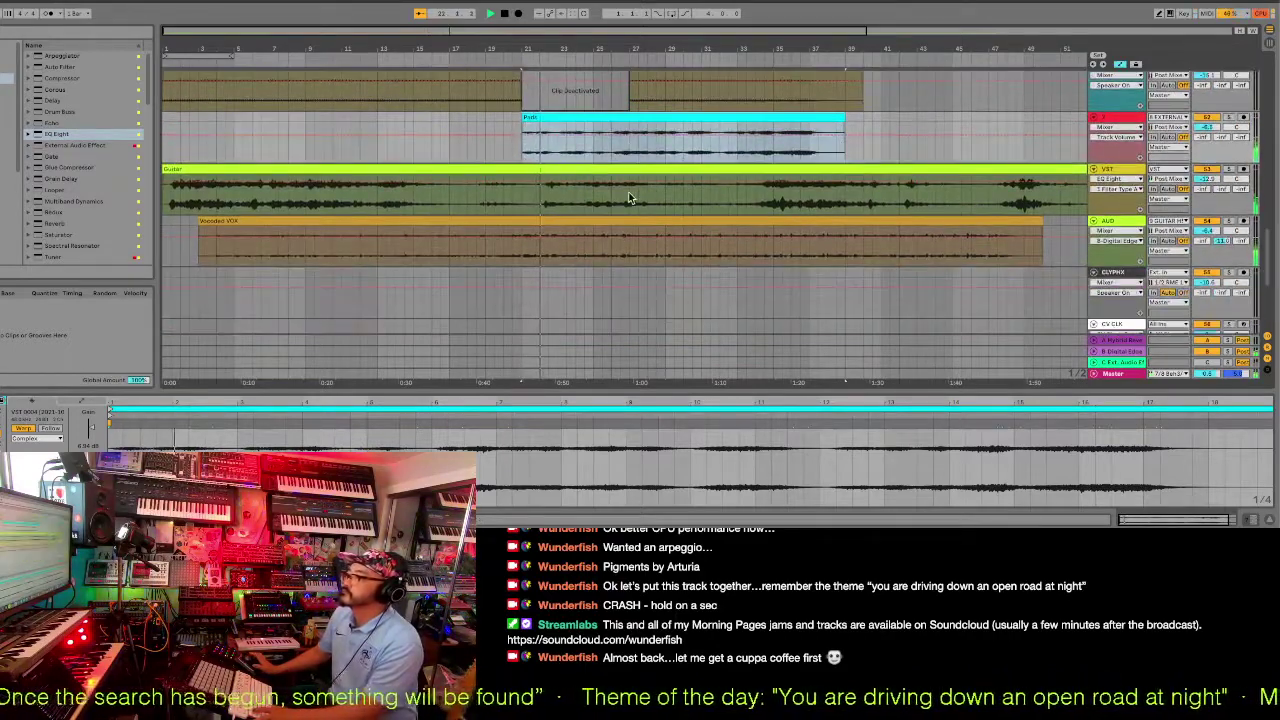
pyautogui.scroll(-10, 628, 197)
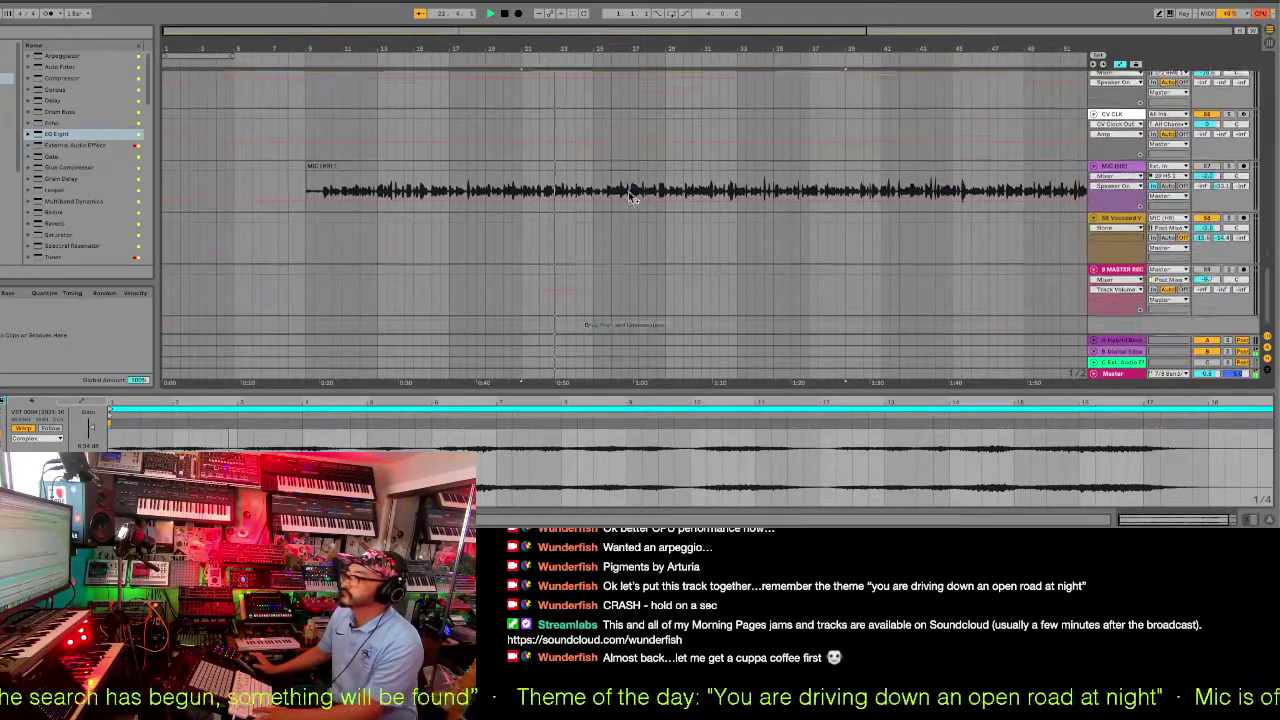
pyautogui.scroll(9, 628, 197)
pyautogui.scroll(12, 628, 197)
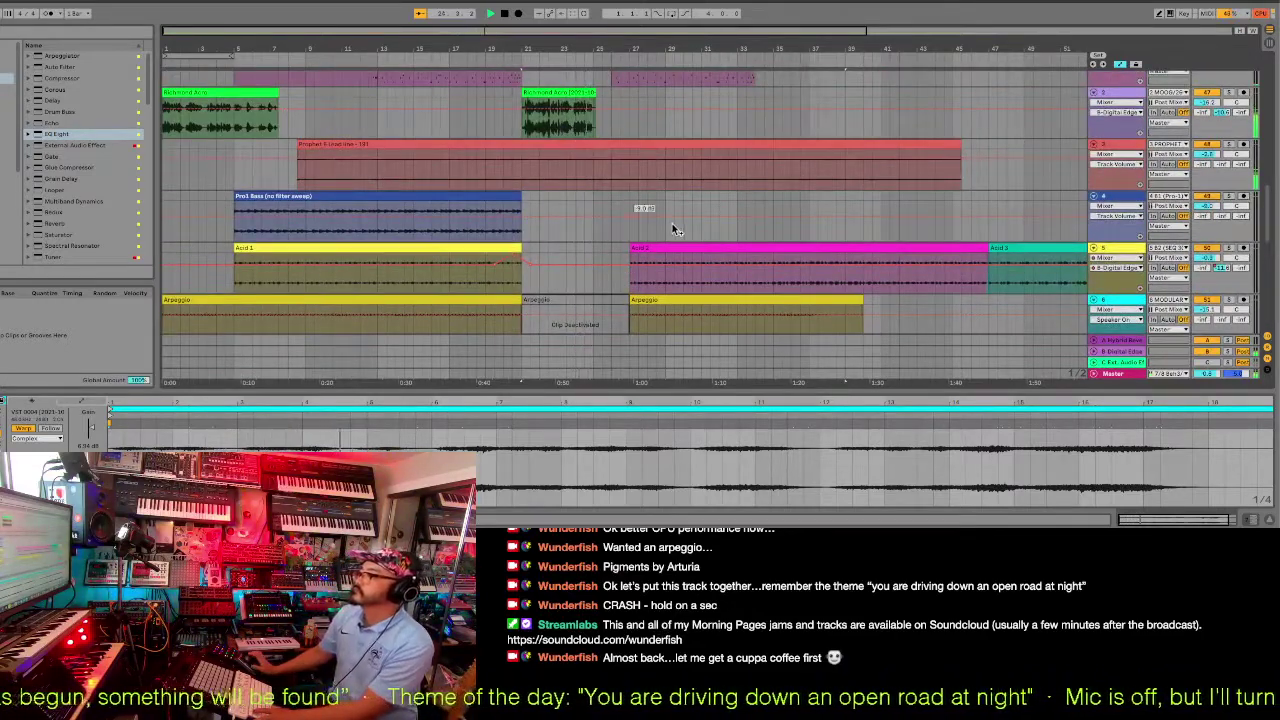
# Move the Acid 2 clip to start at bar 26 and the drum clip after the breakdown to start at bar 27.
pyautogui.moveTo(668, 246); pyautogui.dragTo(650, 251)
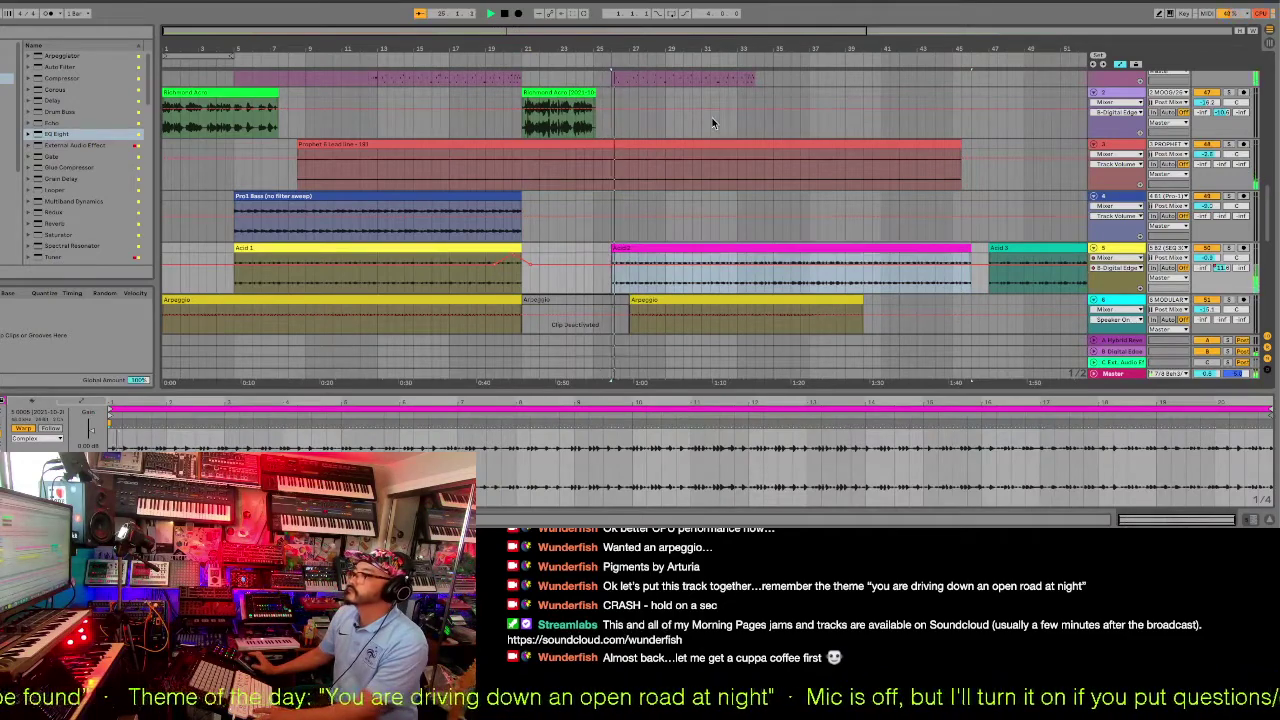
pyautogui.scroll(2, 641, 117)
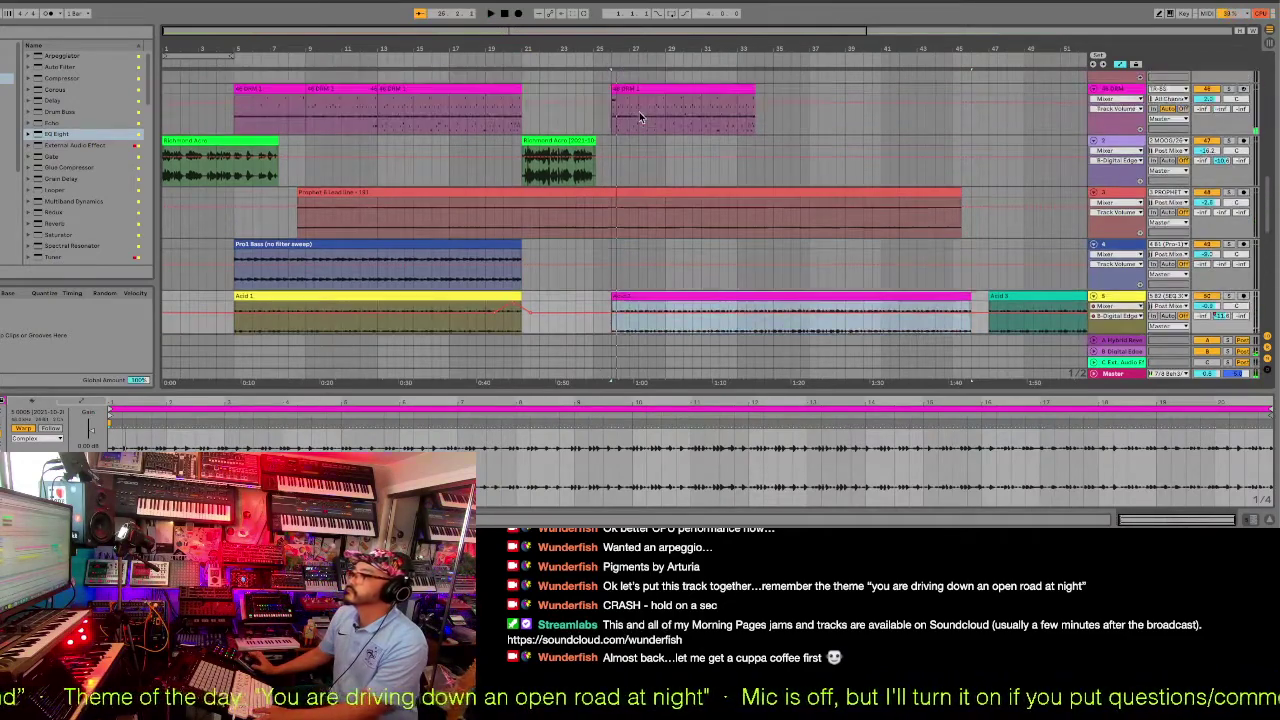
pyautogui.click(634, 87)
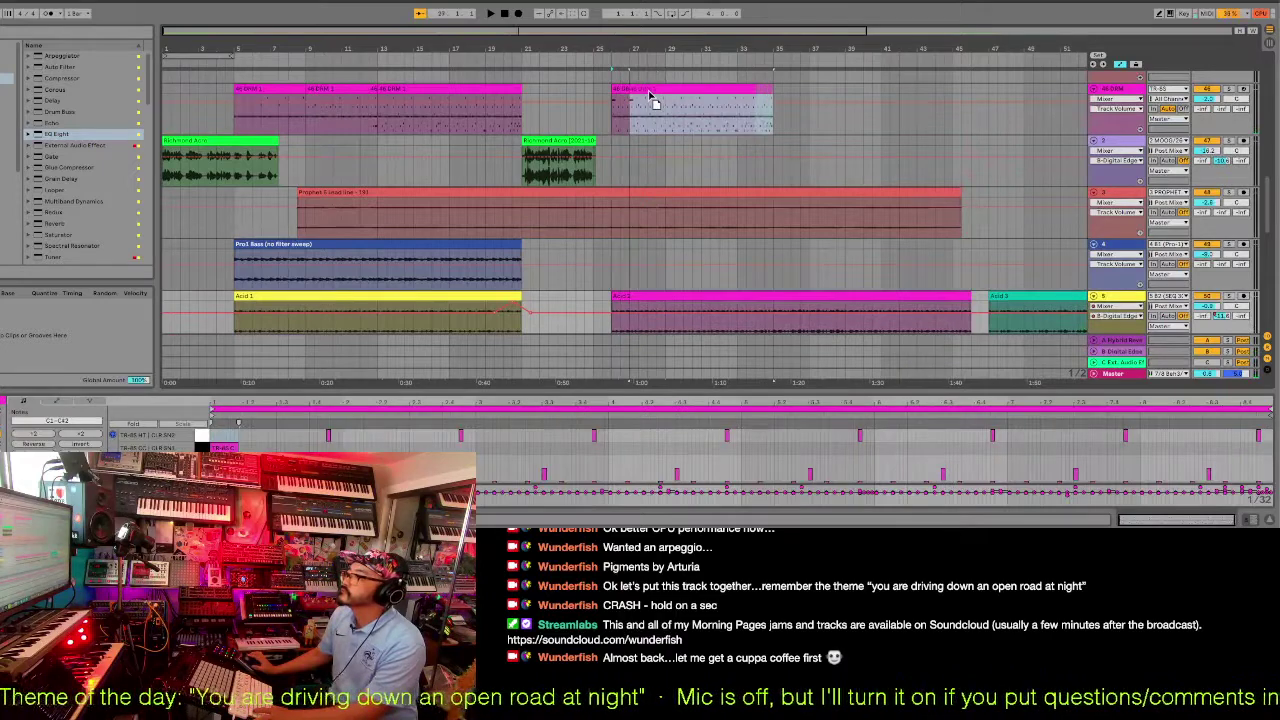
pyautogui.click(612, 80)
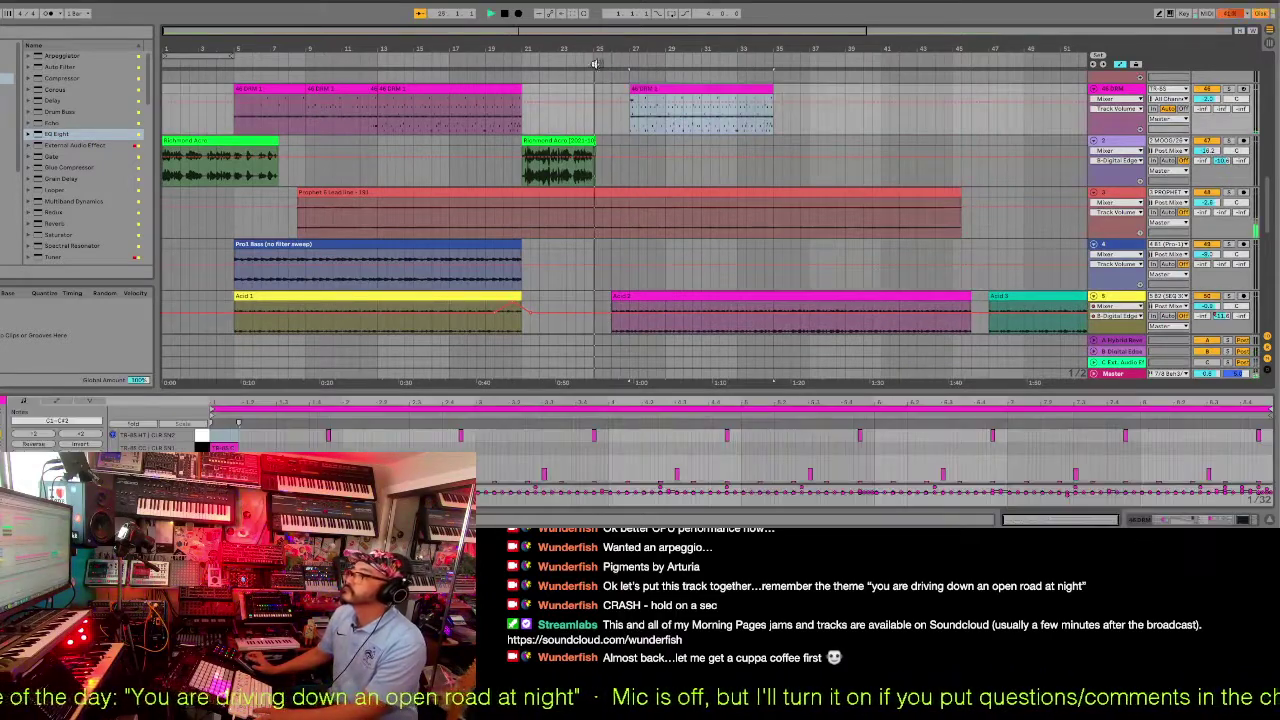
# Move the Acid 2 clip to start at bar 25, directly after the vocal clip.
pyautogui.press('space')
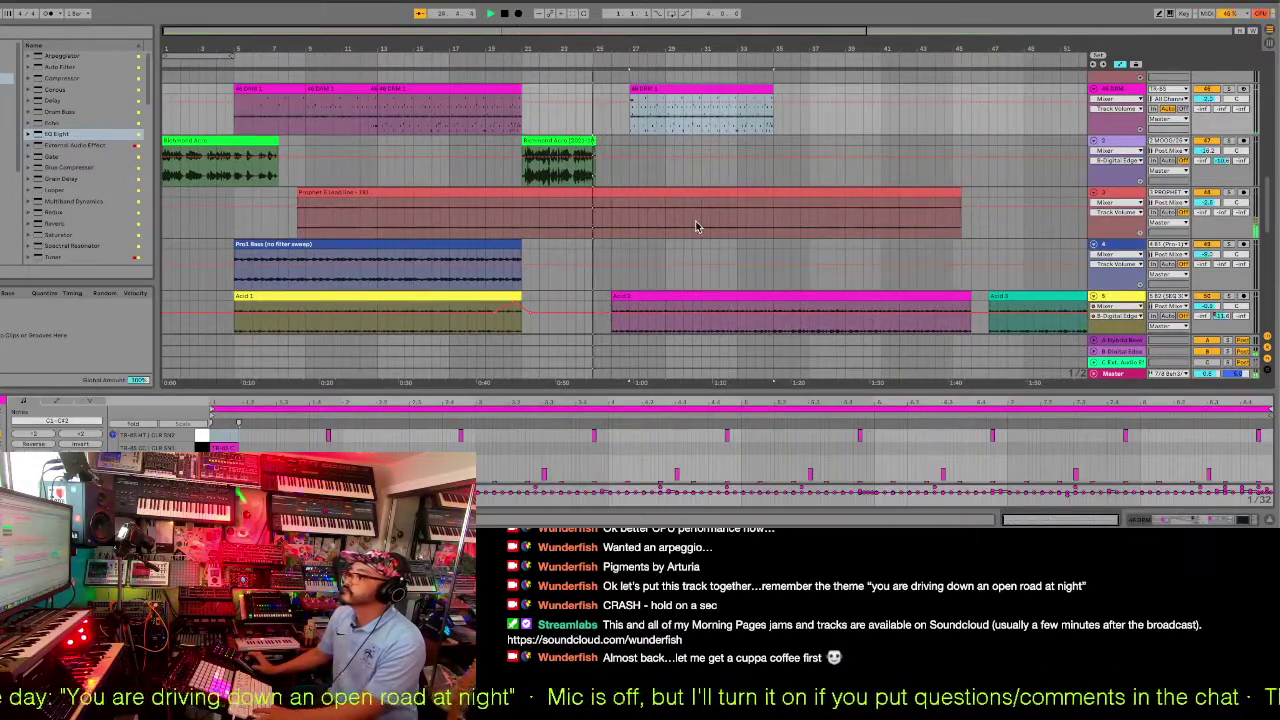
pyautogui.moveTo(678, 295); pyautogui.dragTo(666, 303)
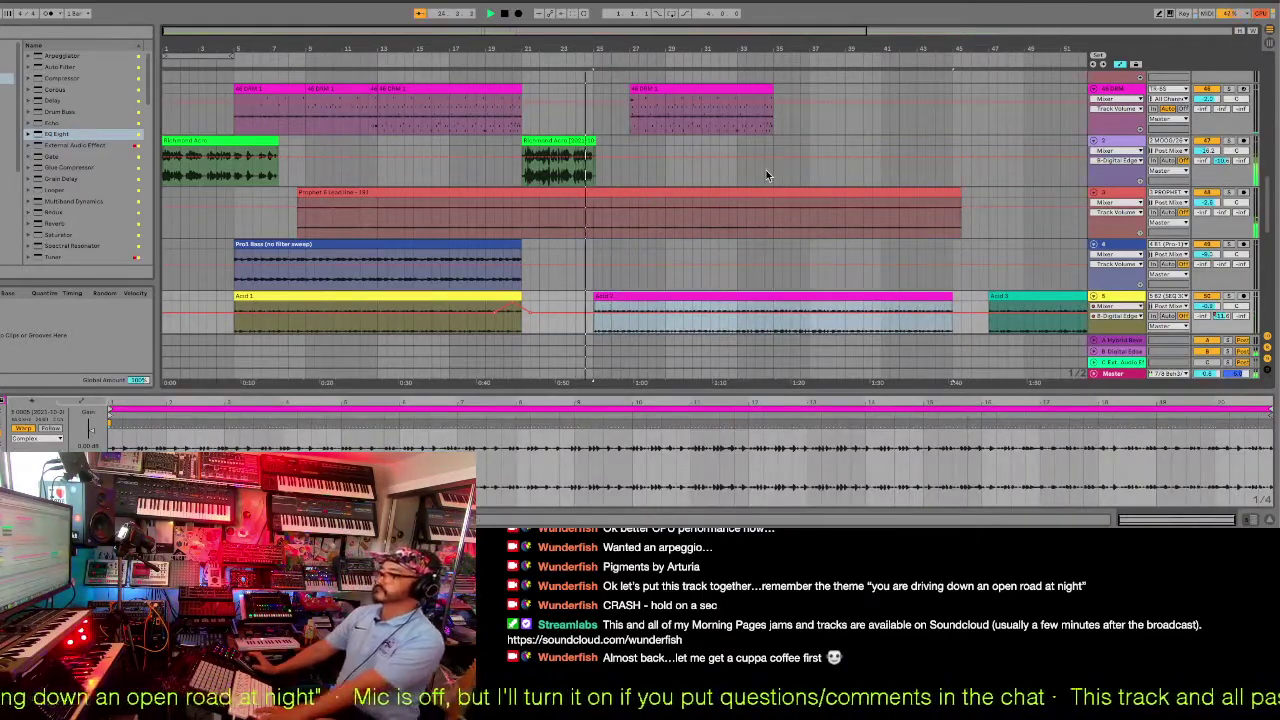
# Deactivate the section of the Pads clip between bars 25 and 27.
pyautogui.scroll(-3, 766, 170)
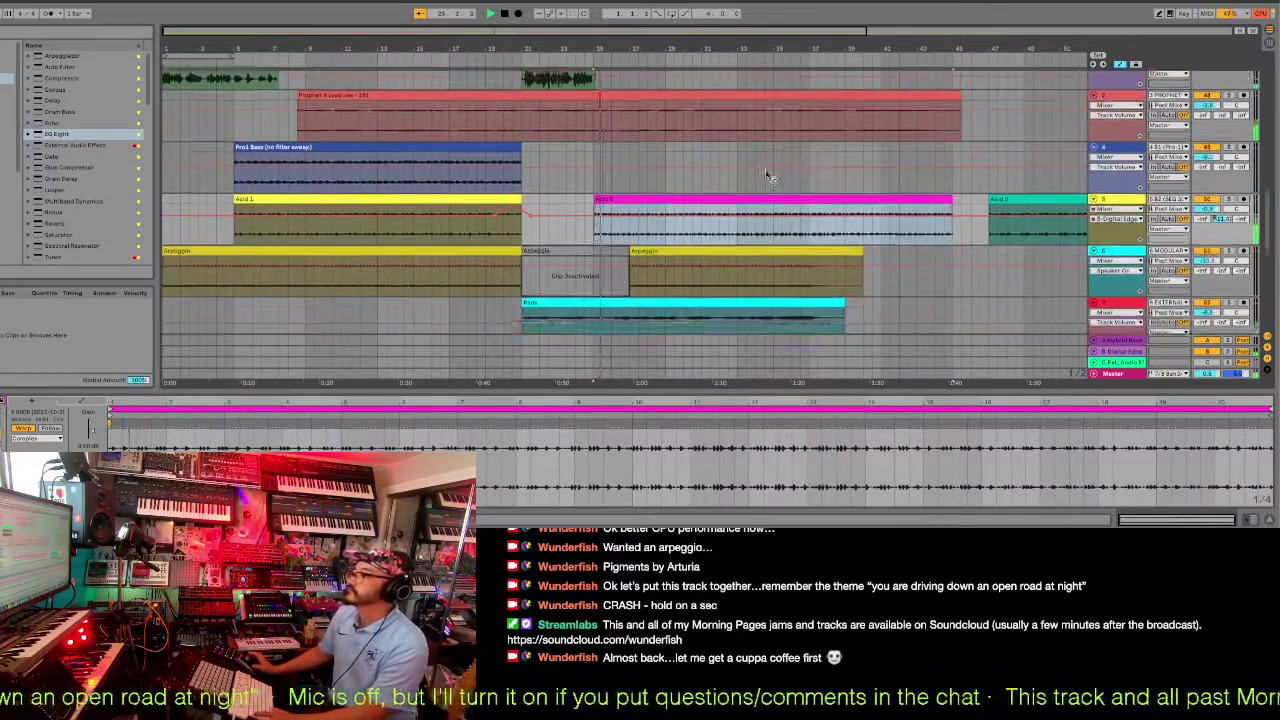
pyautogui.scroll(-1, 769, 176)
pyautogui.scroll(-2, 640, 255)
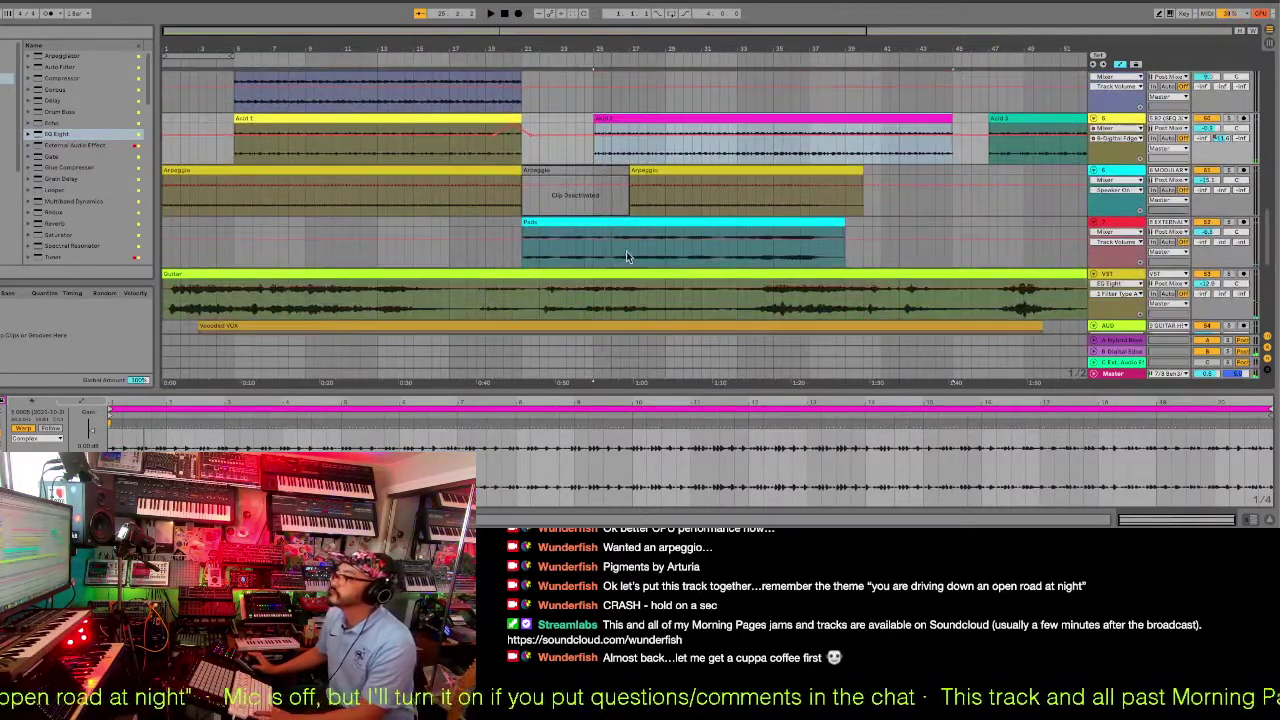
pyautogui.moveTo(593, 253); pyautogui.dragTo(629, 256)
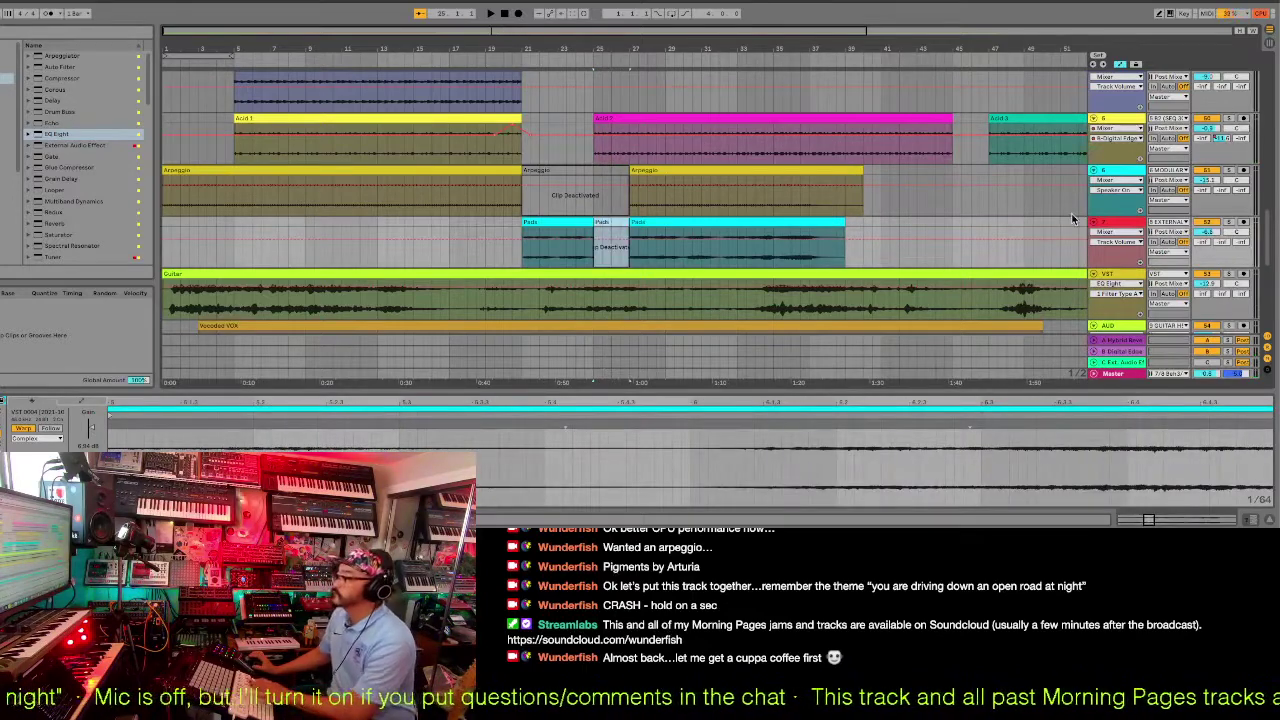
# Automate a Digital Edge send swell on the Pads track that peaks at bar 25, and play the result.
pyautogui.click(934, 247)
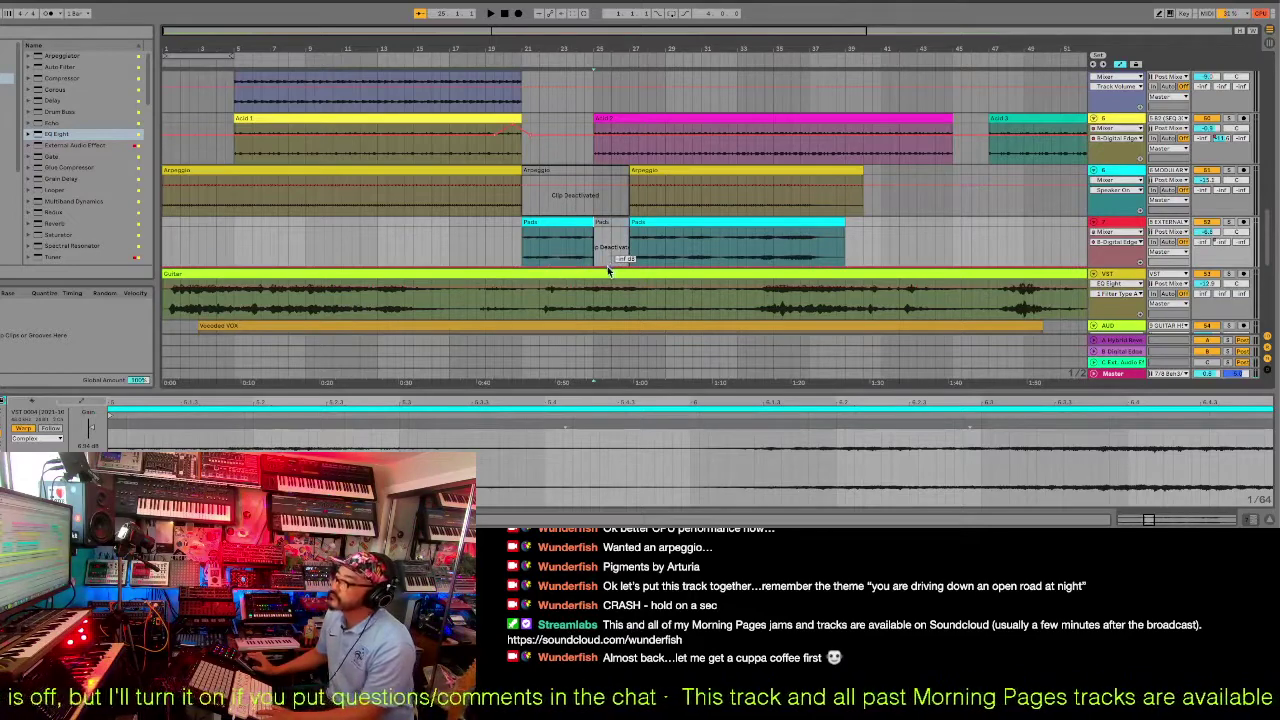
pyautogui.moveTo(594, 264); pyautogui.dragTo(603, 231)
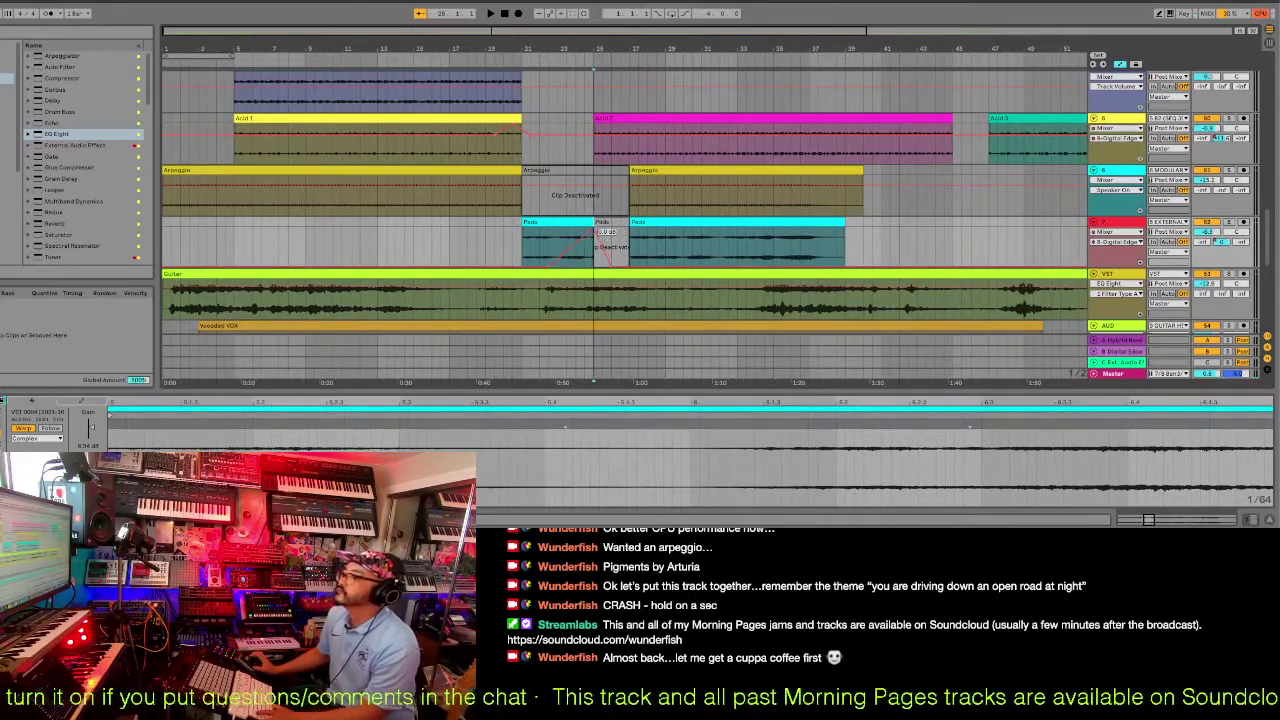
pyautogui.press('space')
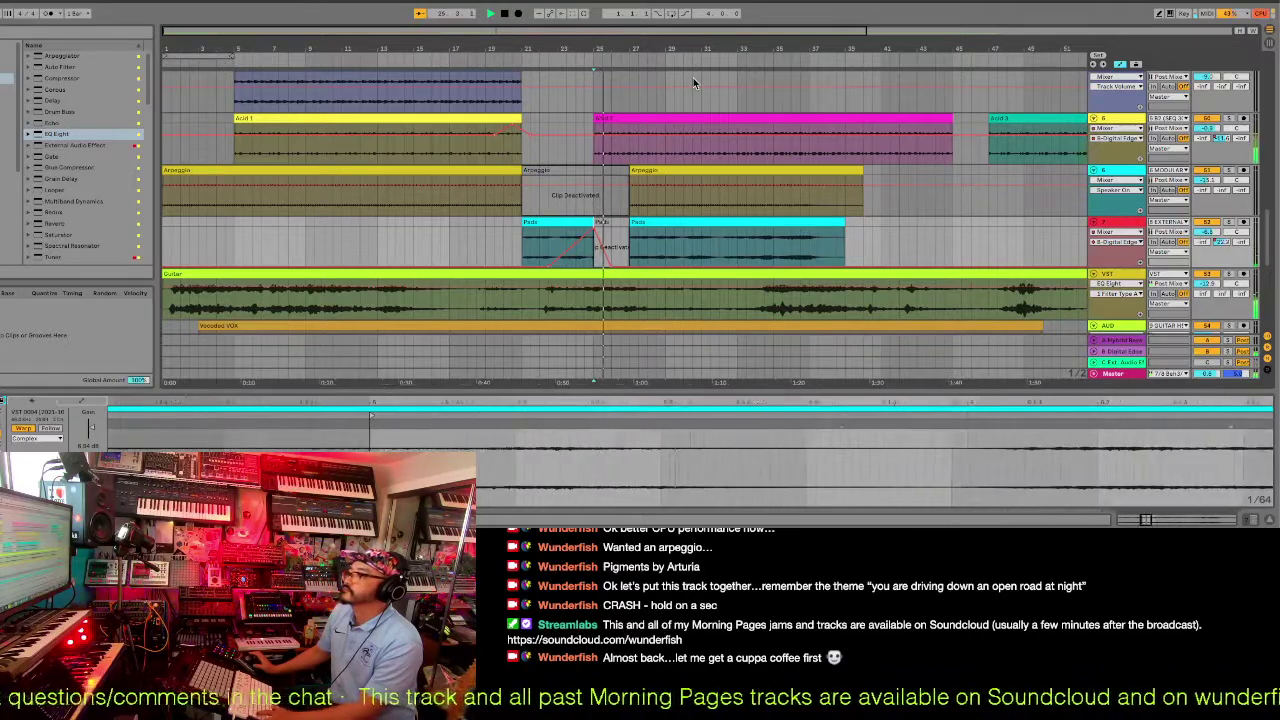
# Deactivate the Prophet 6 lead line between bars 25 and 27 and automate a Digital Edge send swell peaking around bar 25.
pyautogui.scroll(3, 693, 77)
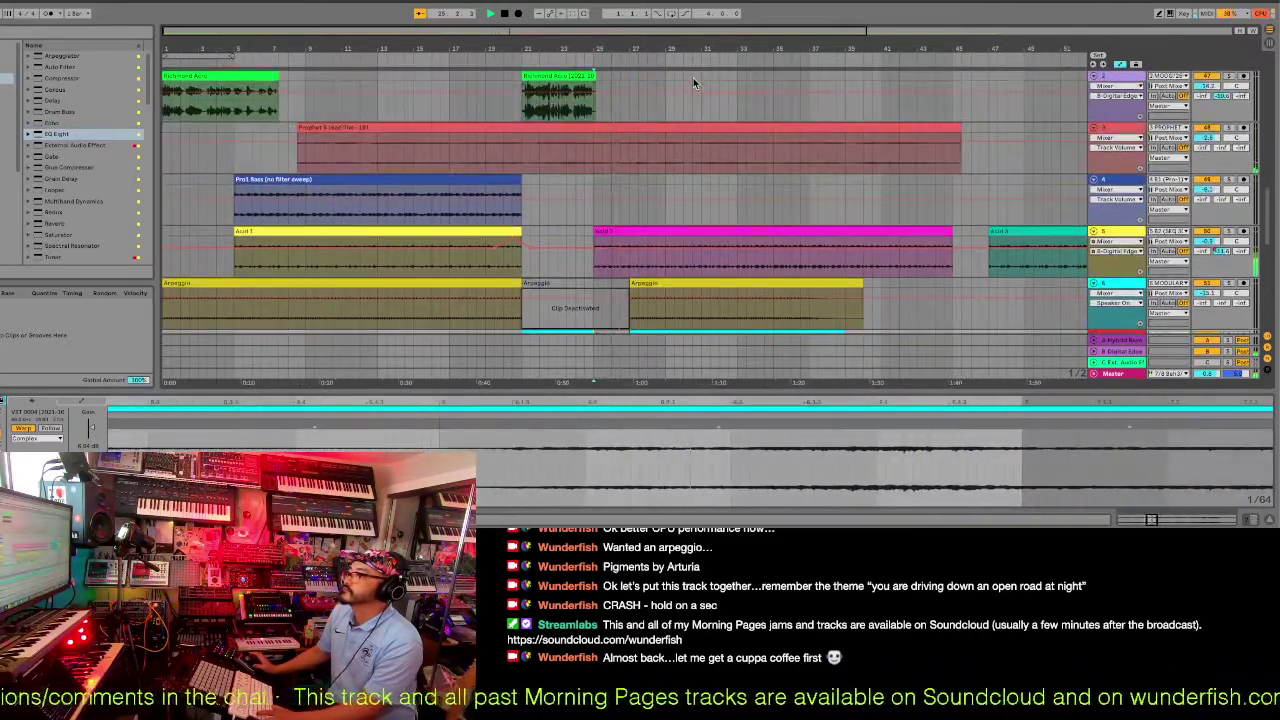
pyautogui.click(593, 152)
pyautogui.moveTo(595, 152); pyautogui.dragTo(627, 157)
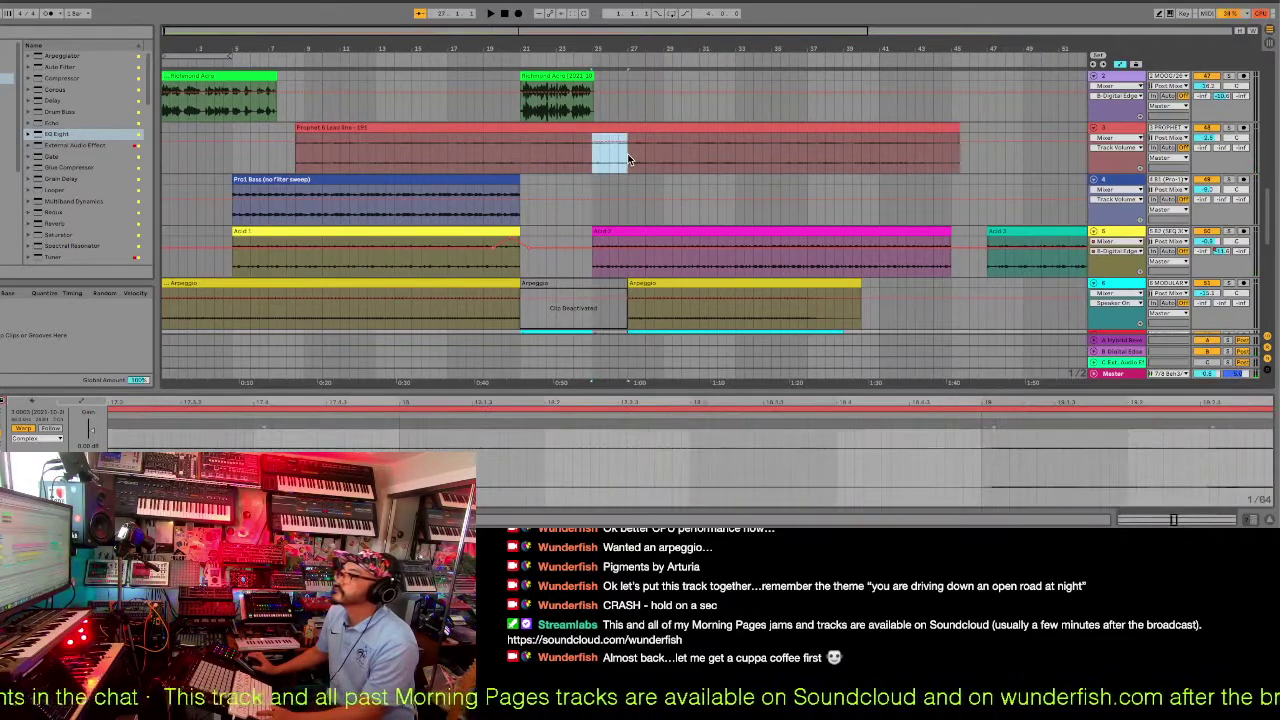
pyautogui.press('0')
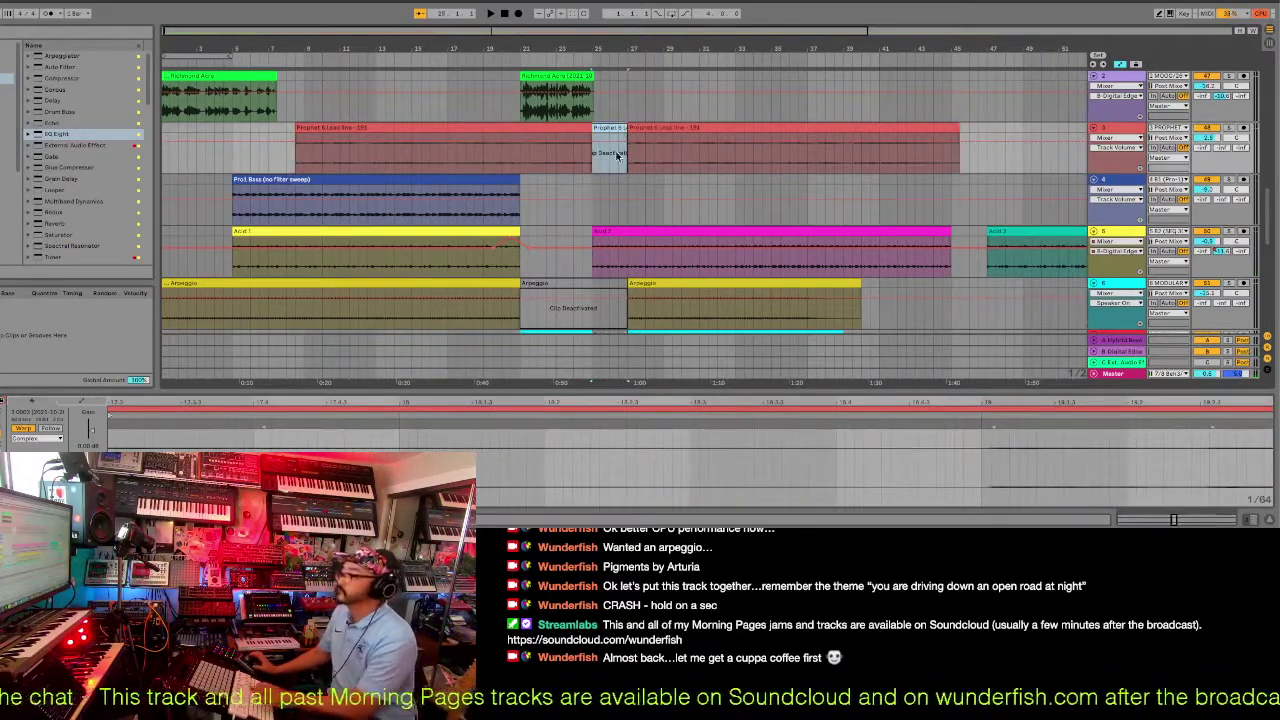
pyautogui.click(1225, 150)
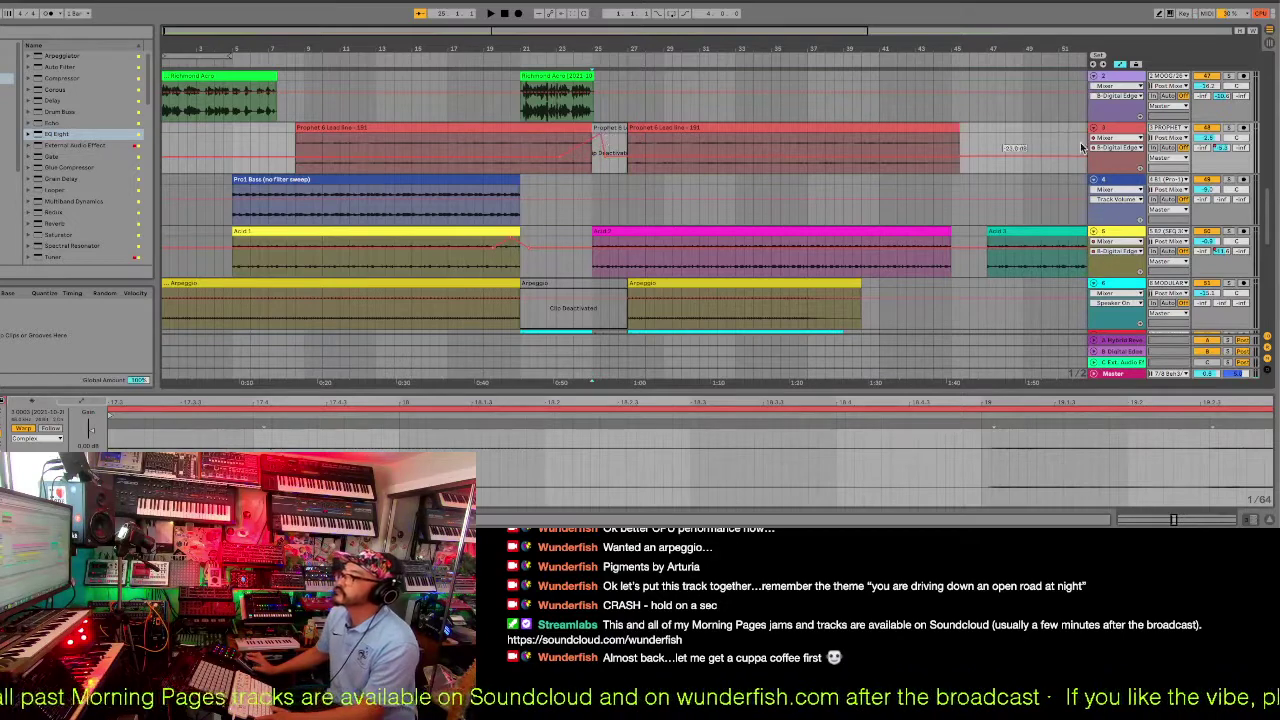
# Play the transition from bar 25 with the Prophet 6 track soloed, and continue listening with all tracks unsoloed.
pyautogui.click(1230, 128)
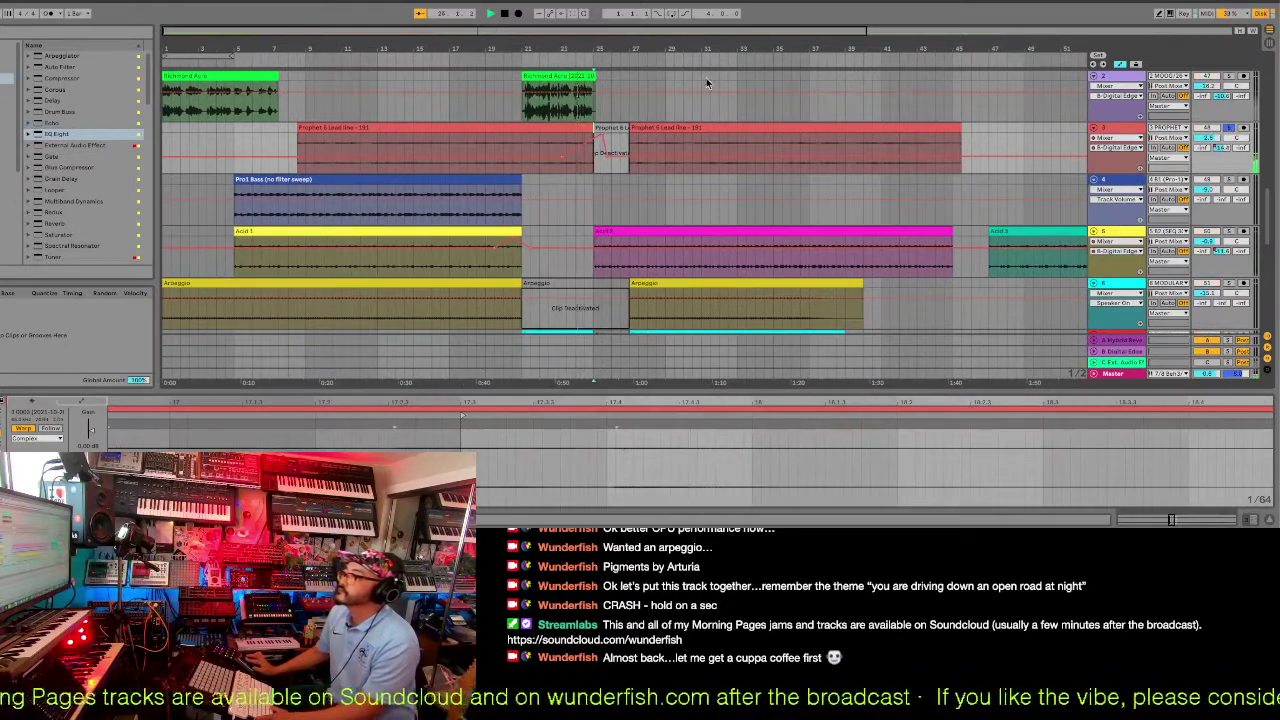
pyautogui.click(1229, 129)
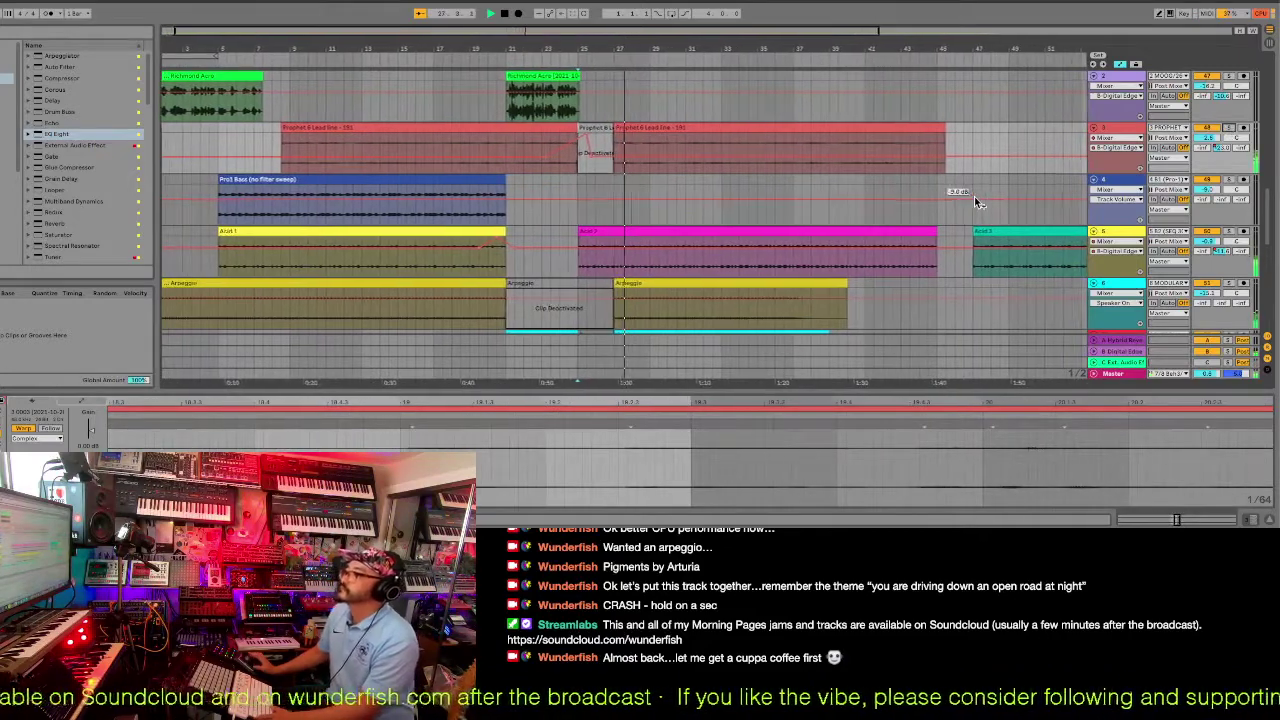
pyautogui.scroll(-4, 975, 197)
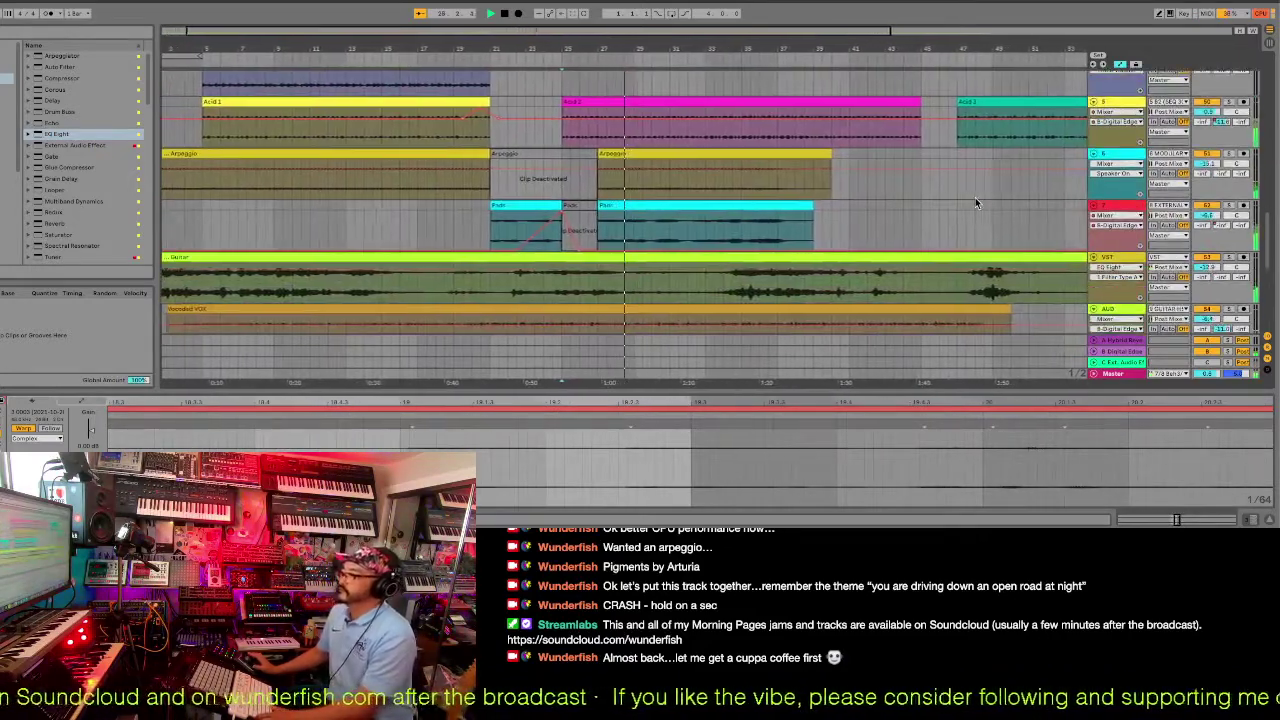
pyautogui.scroll(-5, 975, 201)
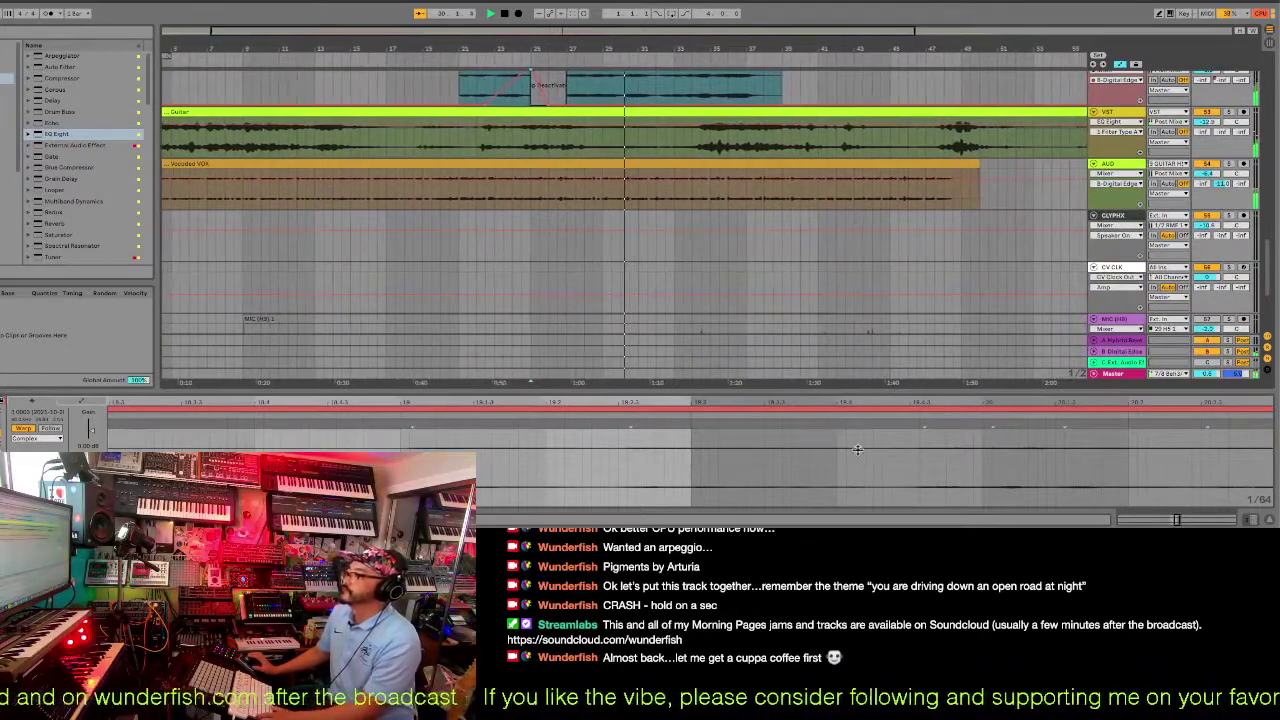
pyautogui.scroll(3, 821, 271)
pyautogui.scroll(8, 821, 271)
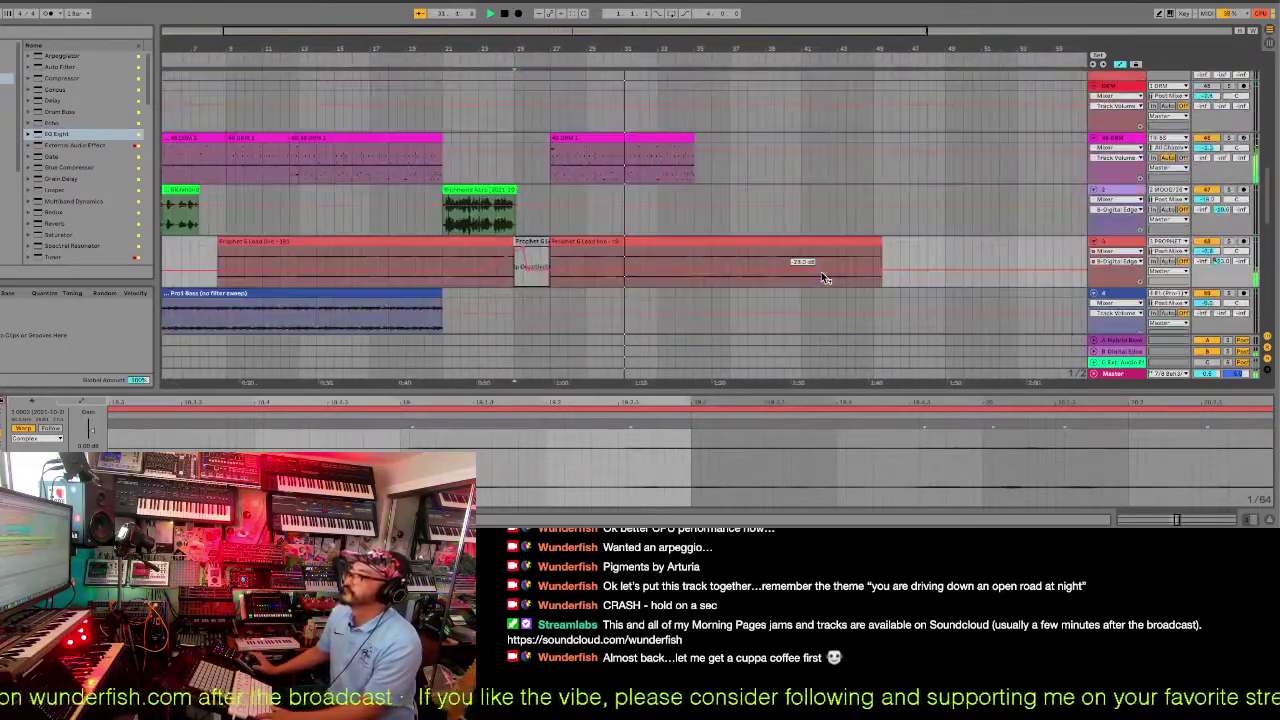
# Copy the half-bar drum fill before bar 13 on the 46 DRM track to just before bar 27.
pyautogui.click(287, 139)
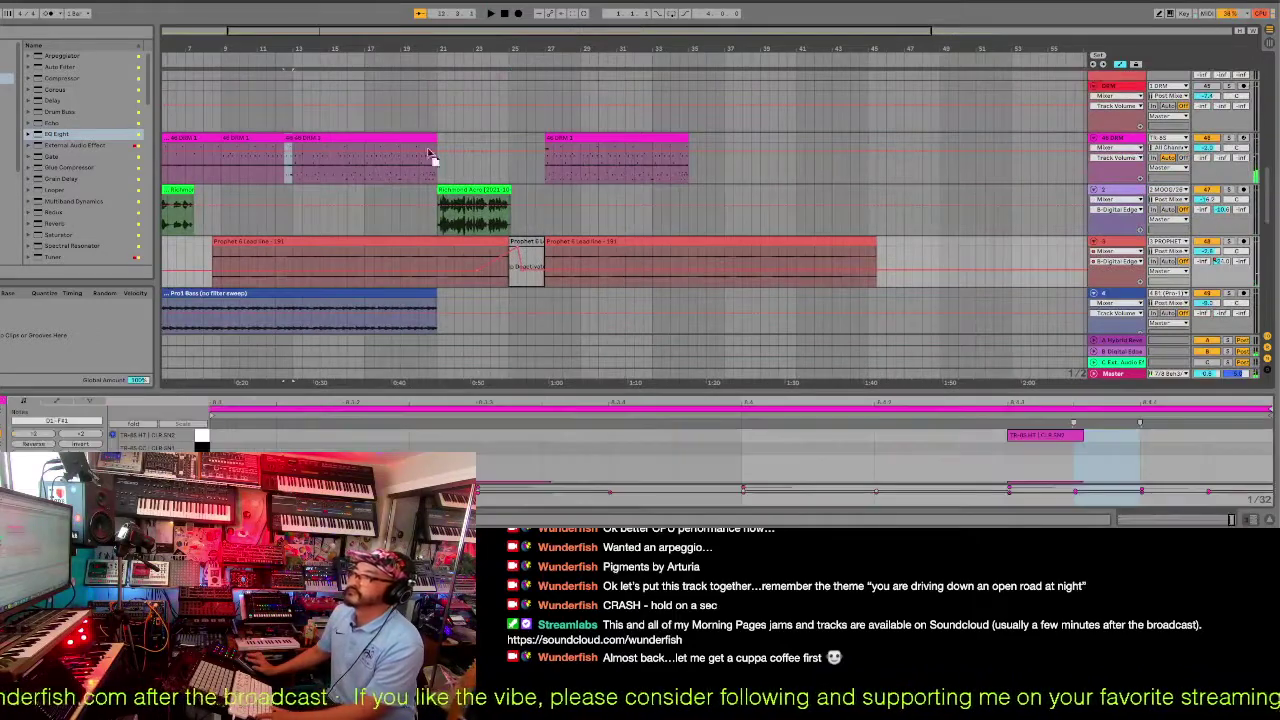
pyautogui.click(538, 159)
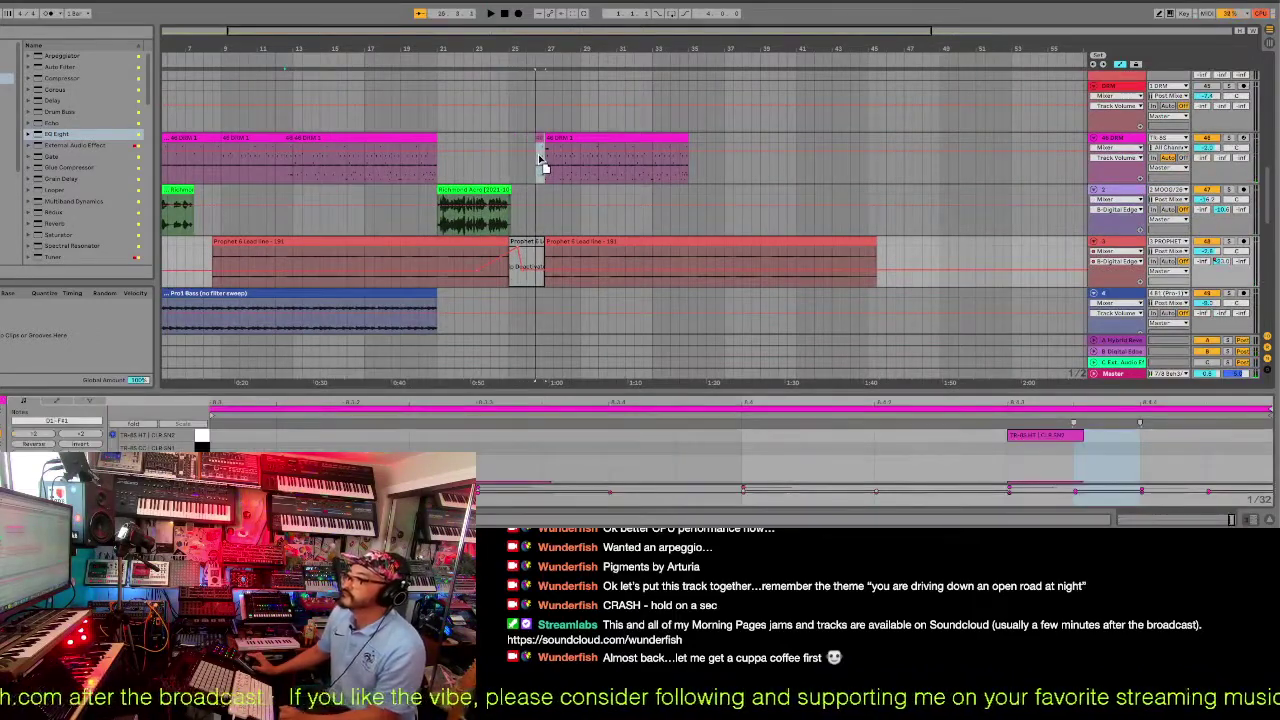
pyautogui.click(539, 157)
pyautogui.click(539, 140)
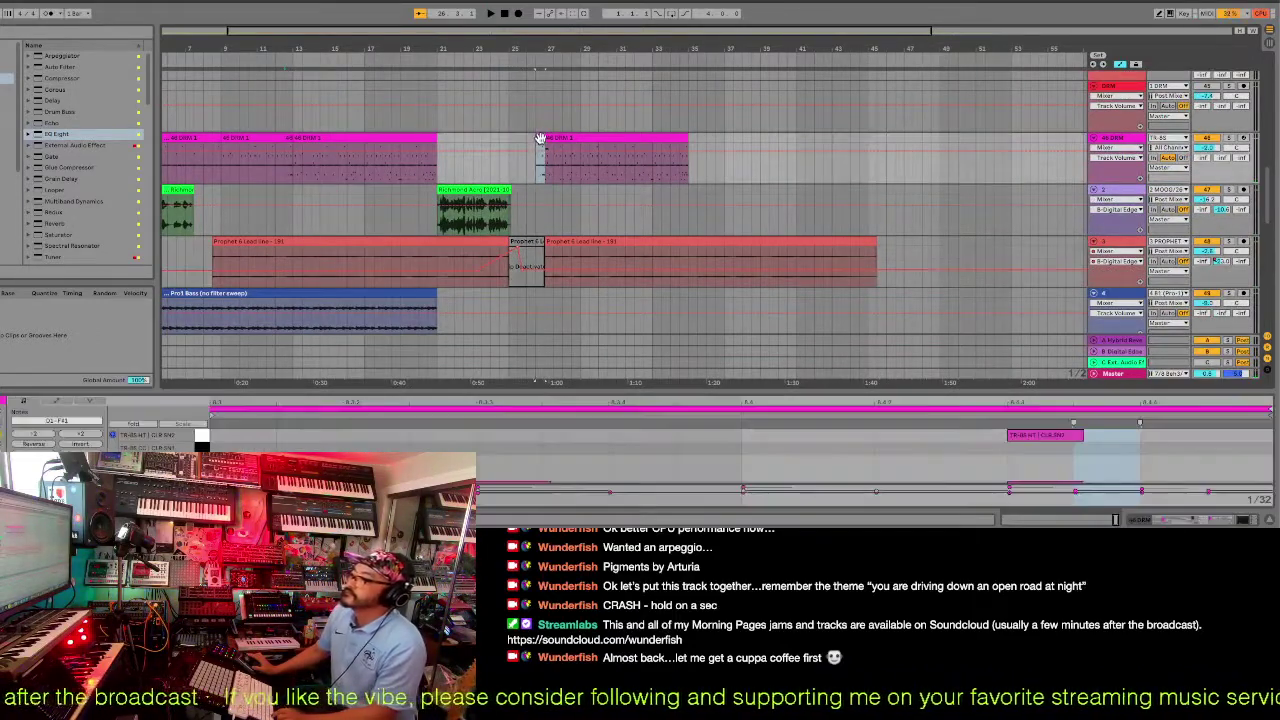
# Deactivate the open hi-hat, mid tom, high tom and closed hi-hat notes in the copied fill, and play the result.
pyautogui.moveTo(540, 387); pyautogui.dragTo(553, 156)
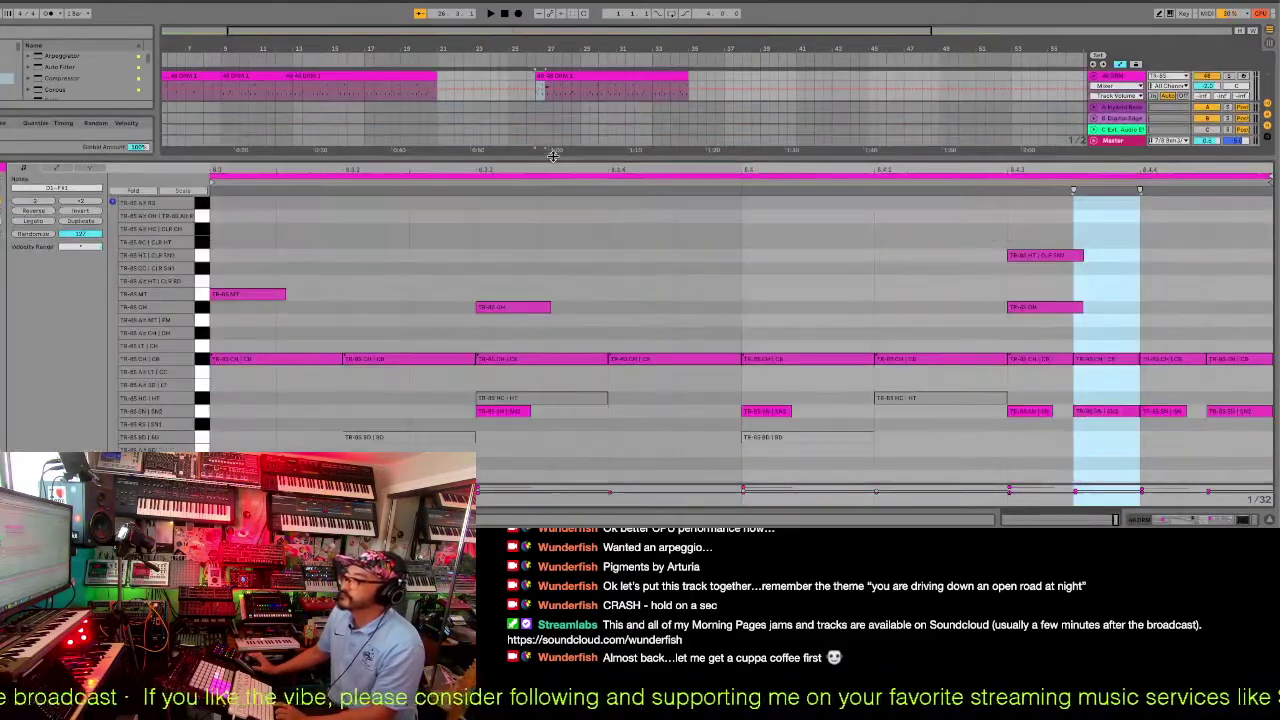
pyautogui.click(198, 314)
pyautogui.press('0')
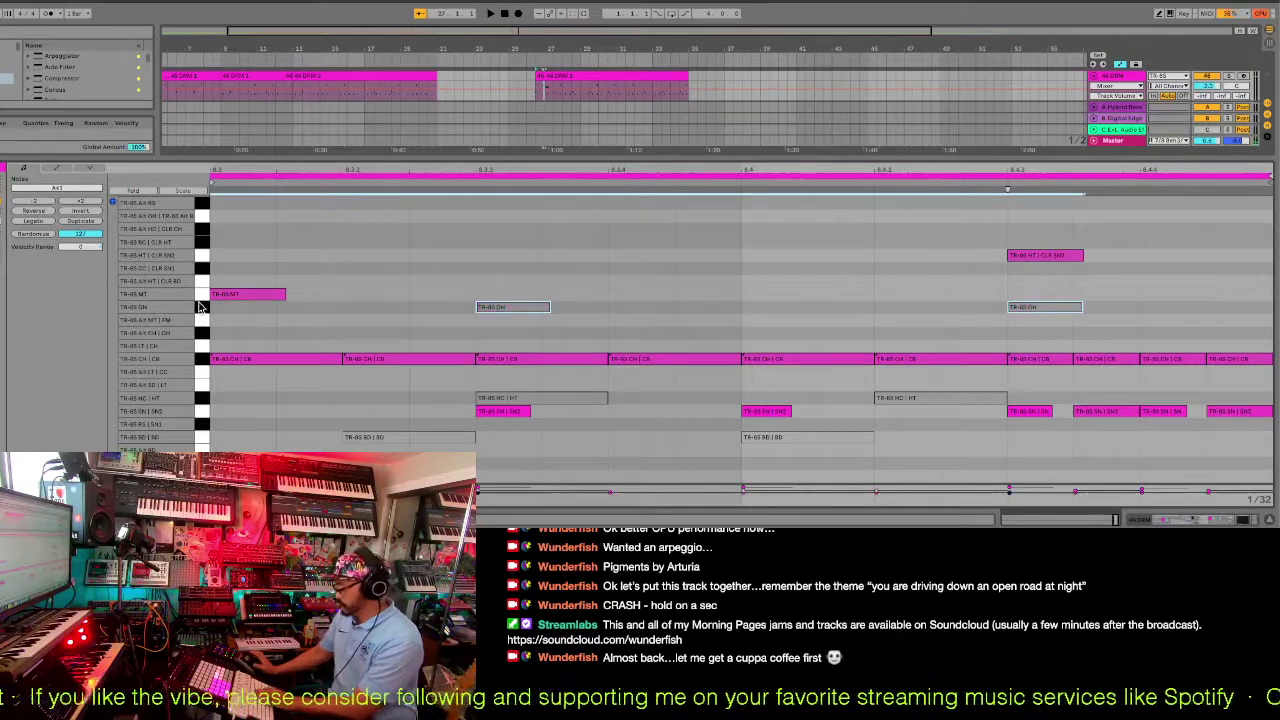
pyautogui.click(199, 296)
pyautogui.press('0')
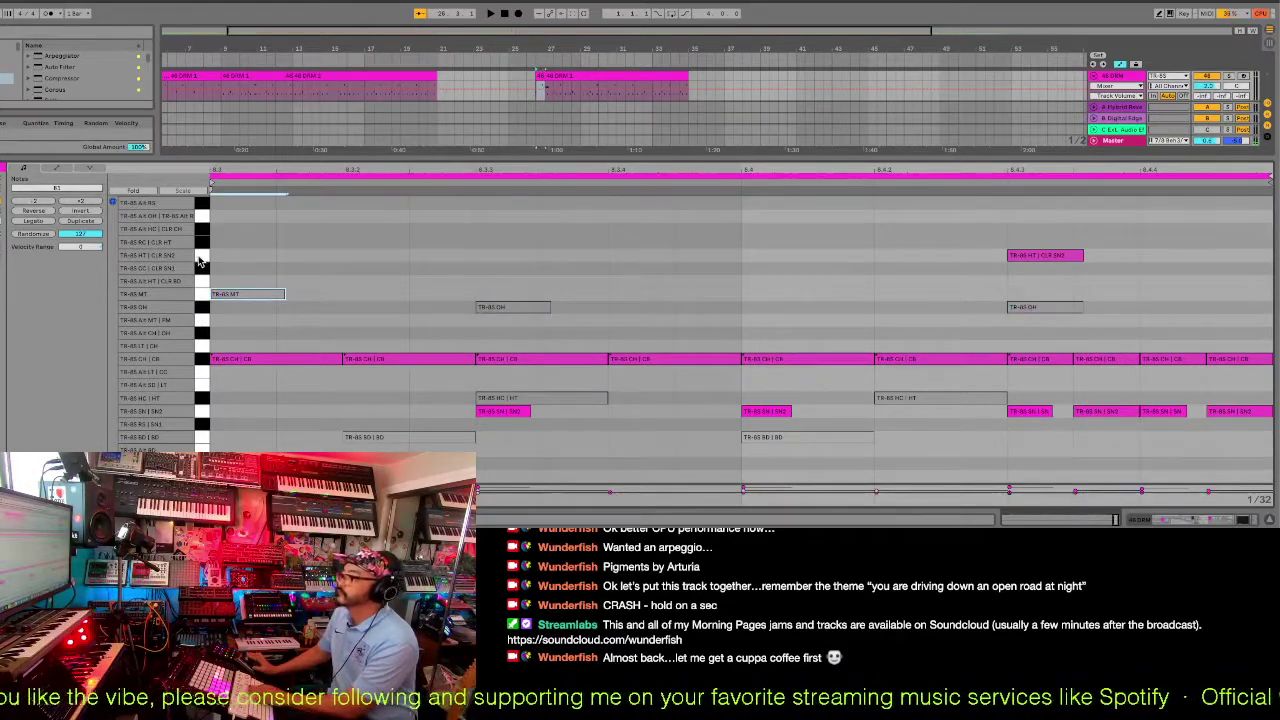
pyautogui.click(198, 257)
pyautogui.press('0')
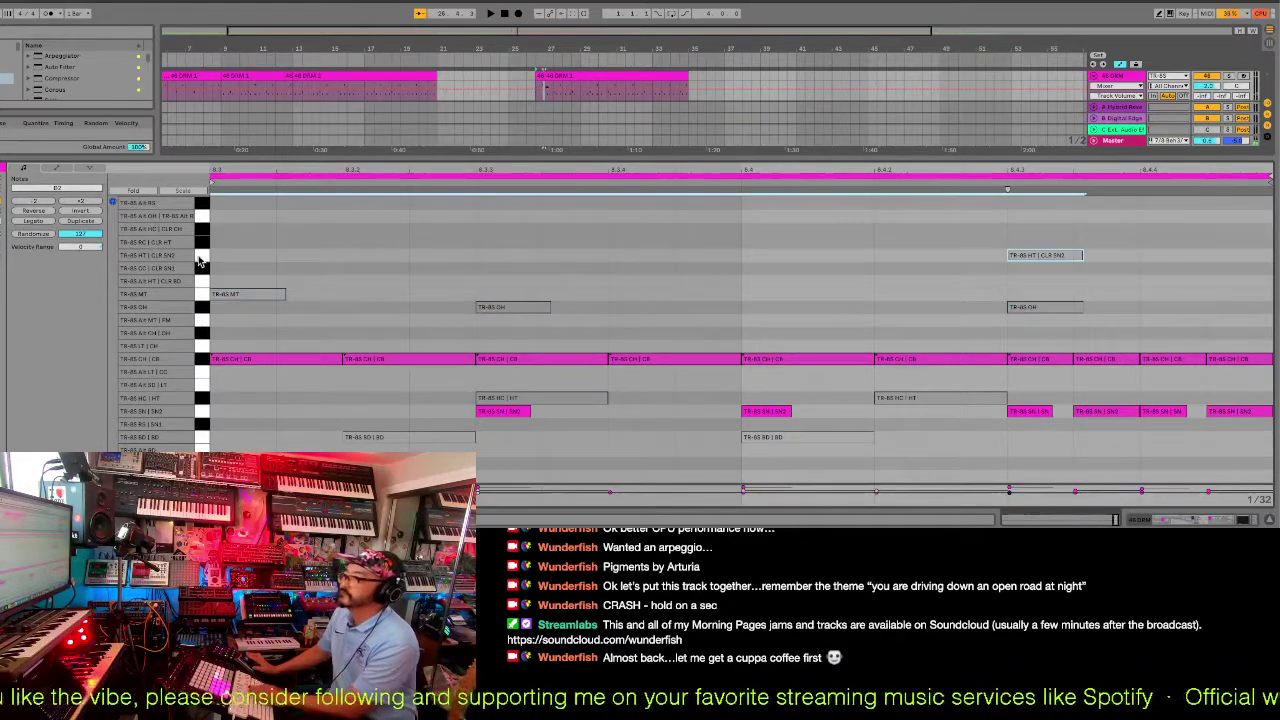
pyautogui.click(198, 363)
pyautogui.press('0')
pyautogui.click(525, 63)
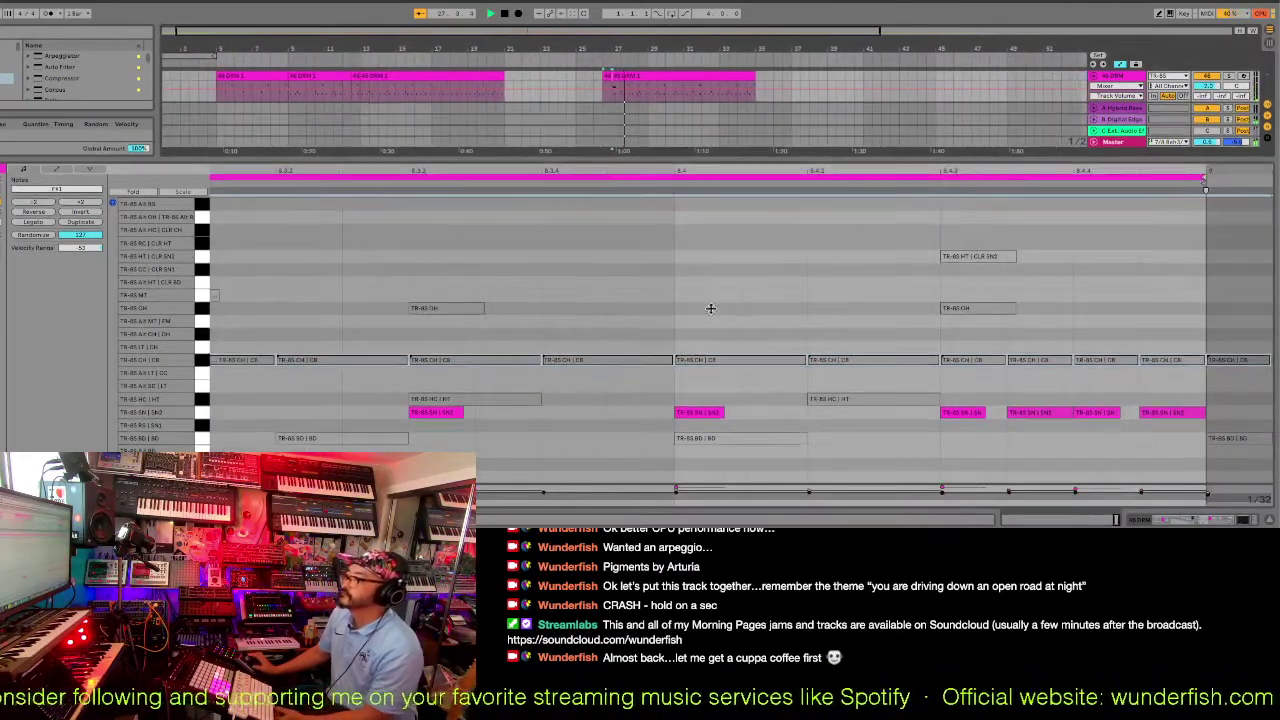
# Shrink the clip editor and duplicate the drum clip that starts at bar 27 so the copy starts at bar 35.
pyautogui.moveTo(722, 160); pyautogui.dragTo(702, 372)
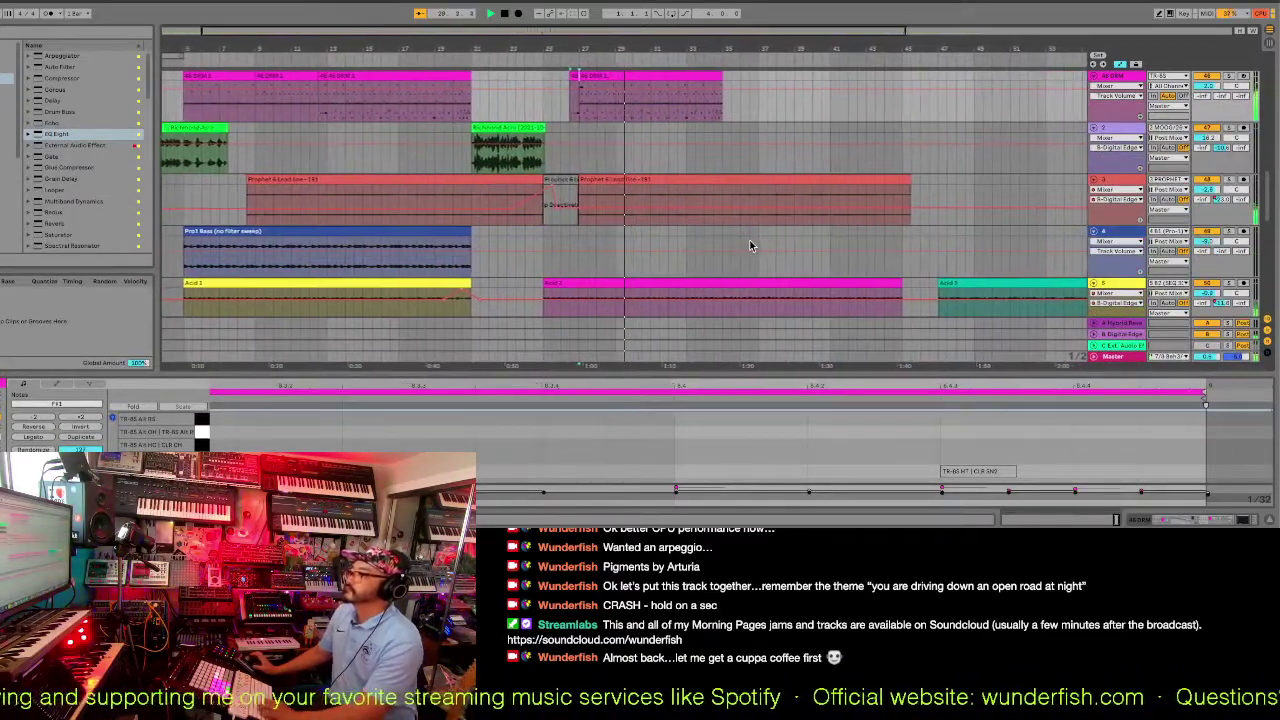
pyautogui.click(679, 77)
pyautogui.hotkey('ctrl', 'd')
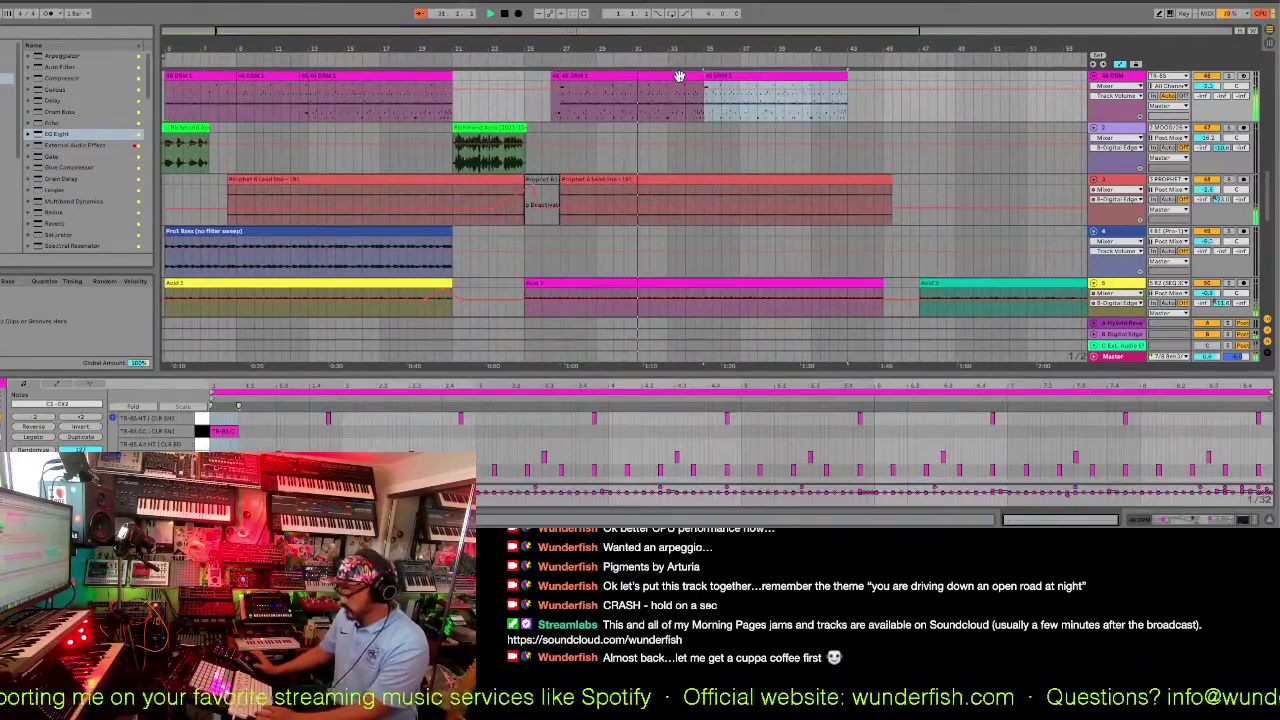
# Move the Acid 3 clip to start at bar 43 over the end of Acid 2, and trim its end to bar 49.
pyautogui.scroll(-2, 750, 173)
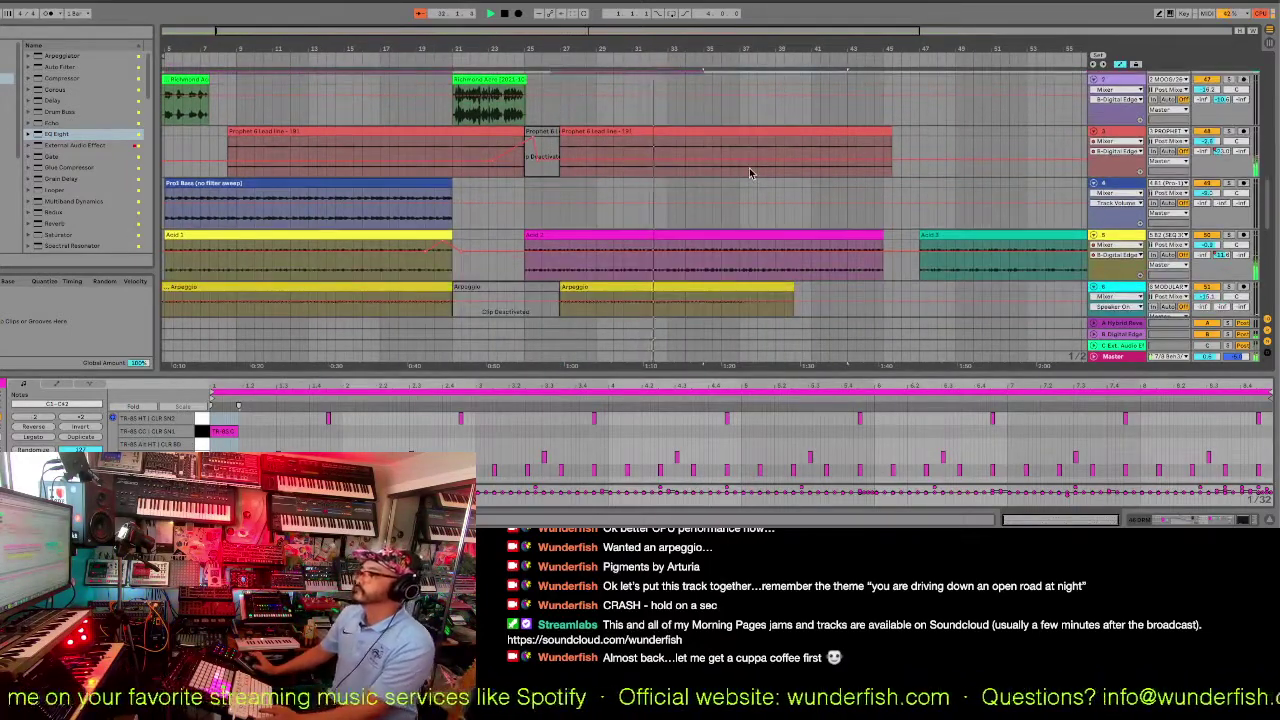
pyautogui.scroll(-3, 750, 173)
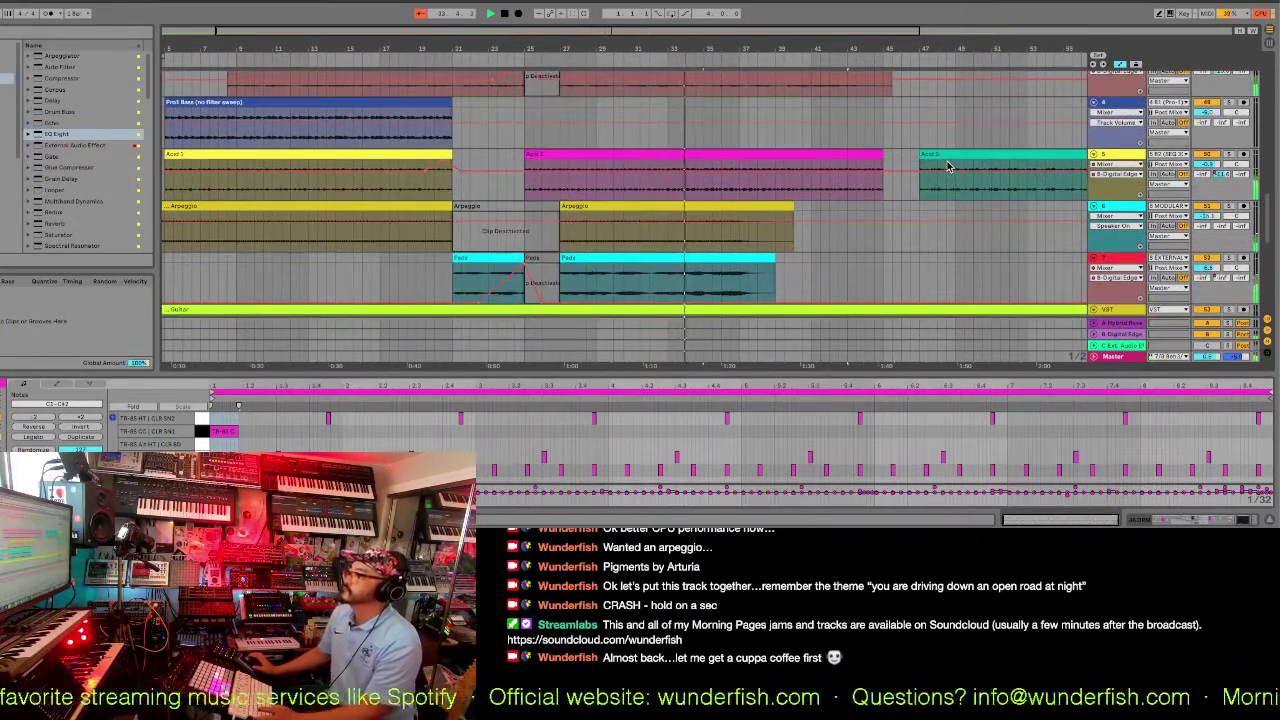
pyautogui.scroll(3, 948, 166)
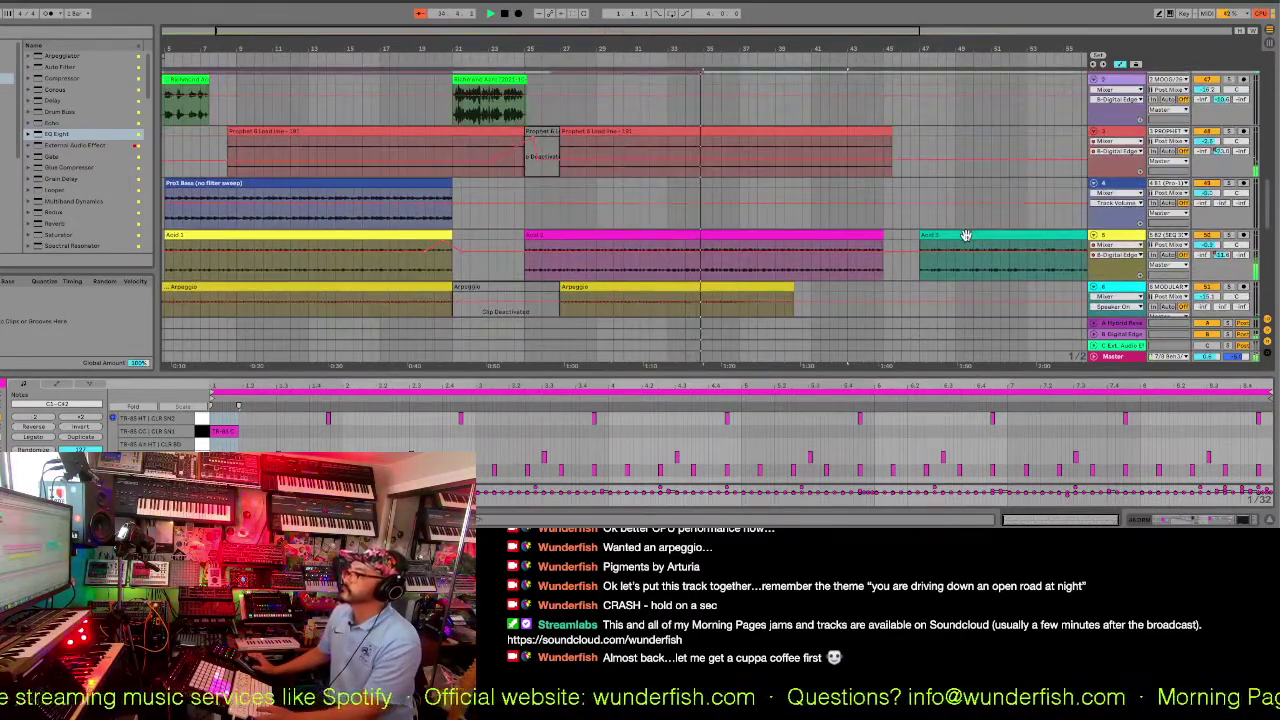
pyautogui.click(965, 235)
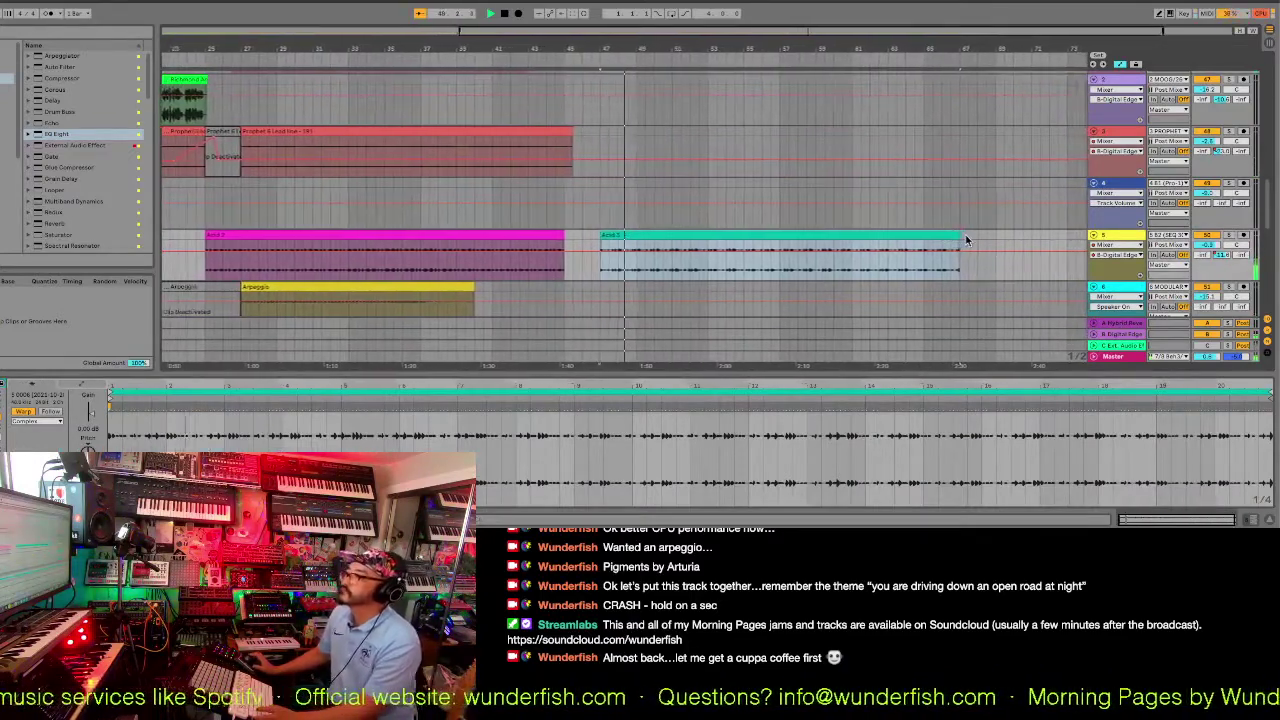
pyautogui.moveTo(930, 237); pyautogui.dragTo(966, 240)
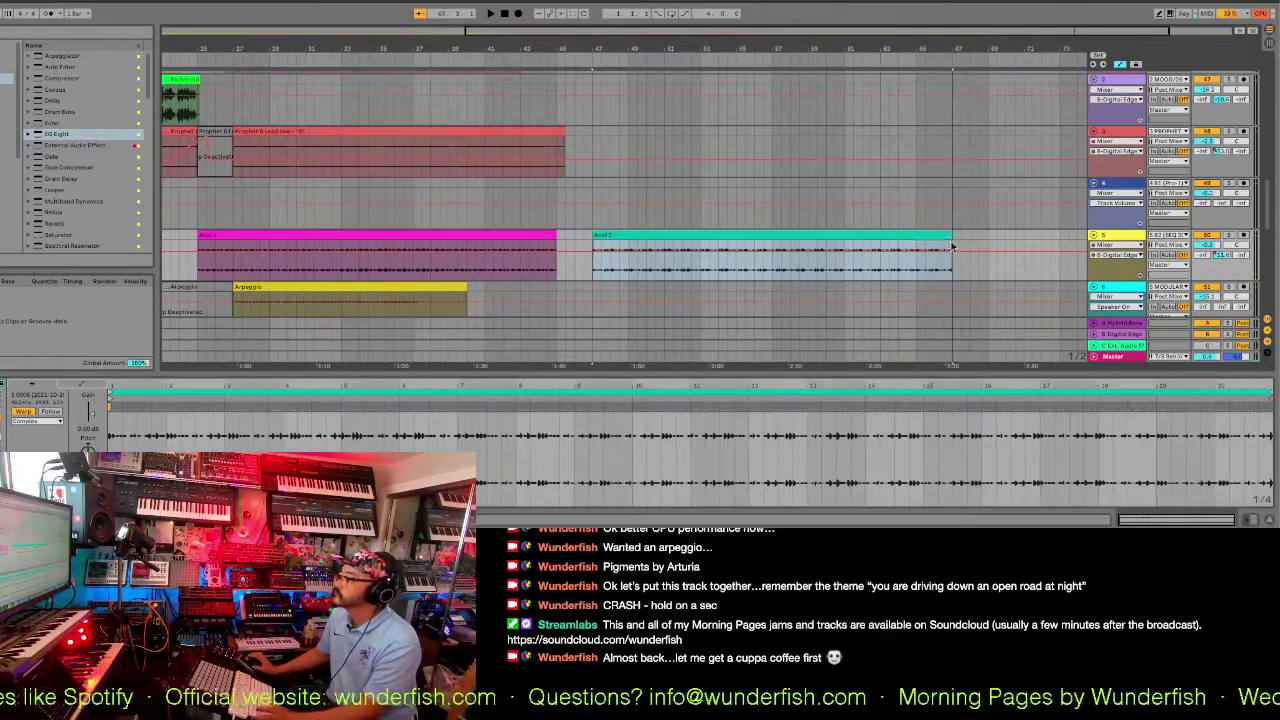
pyautogui.moveTo(868, 234); pyautogui.dragTo(835, 242)
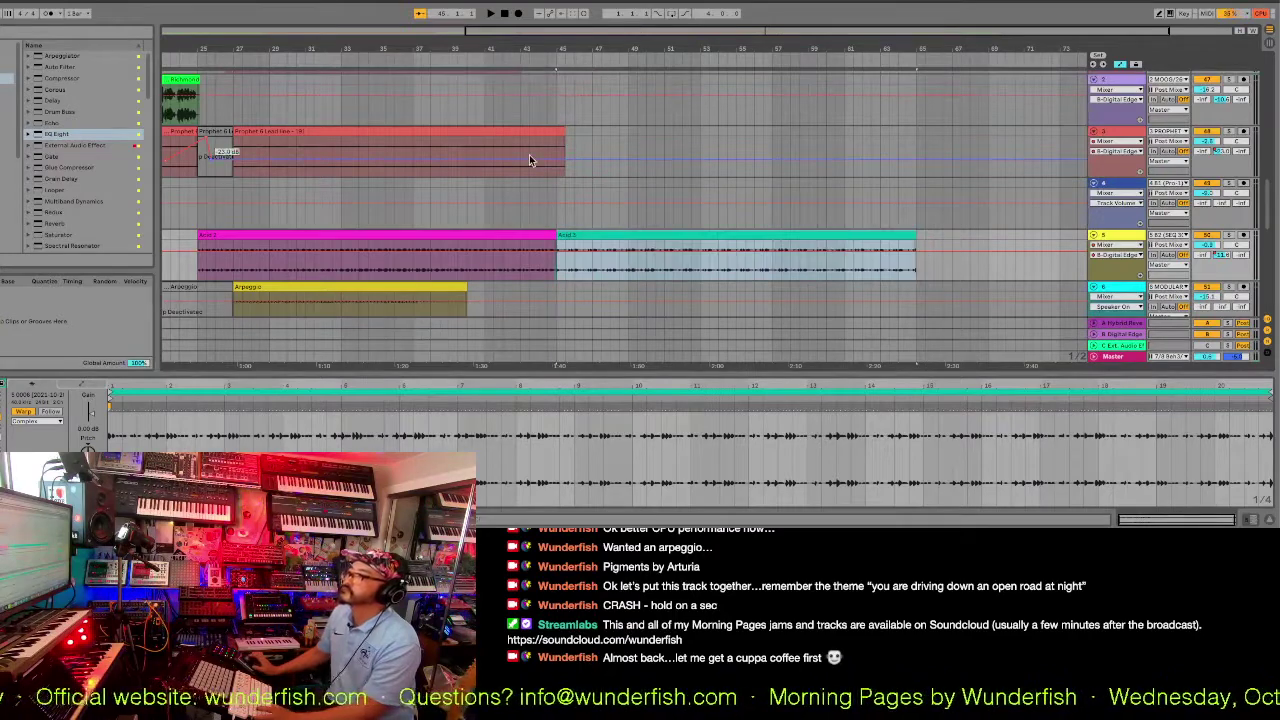
pyautogui.scroll(2, 529, 154)
pyautogui.click(505, 64)
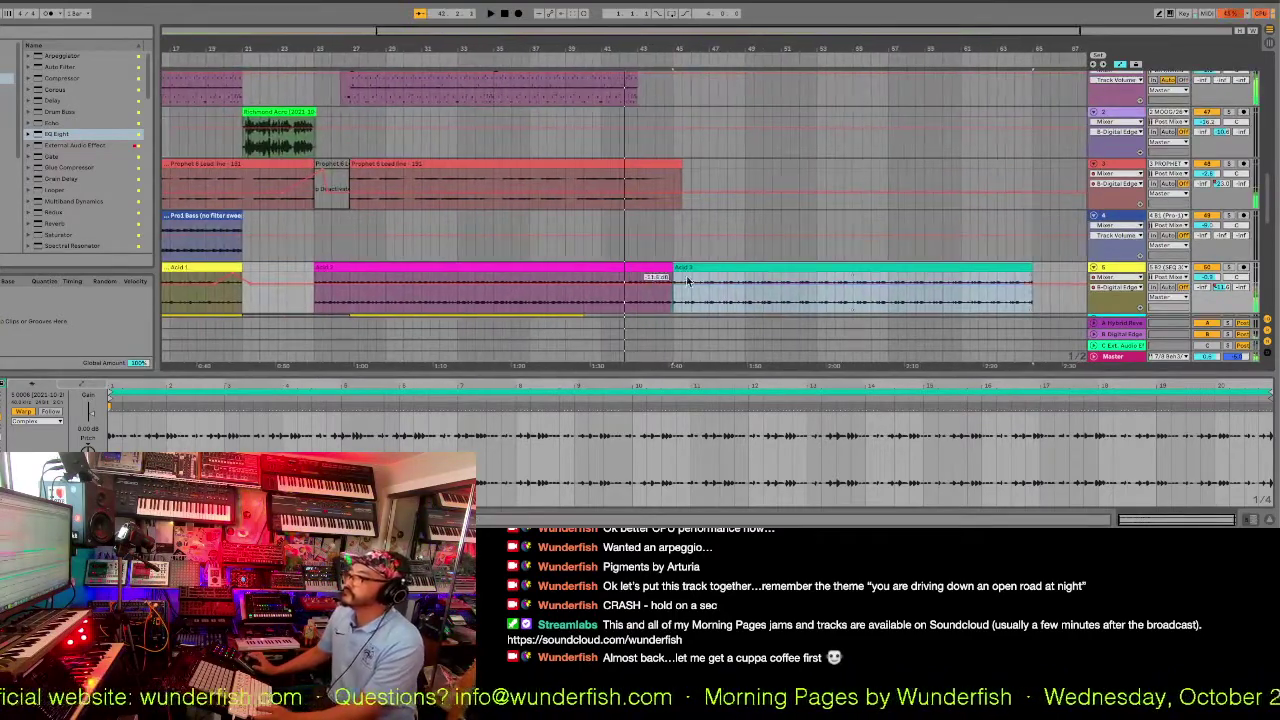
pyautogui.moveTo(698, 277); pyautogui.dragTo(662, 278)
pyautogui.click(613, 63)
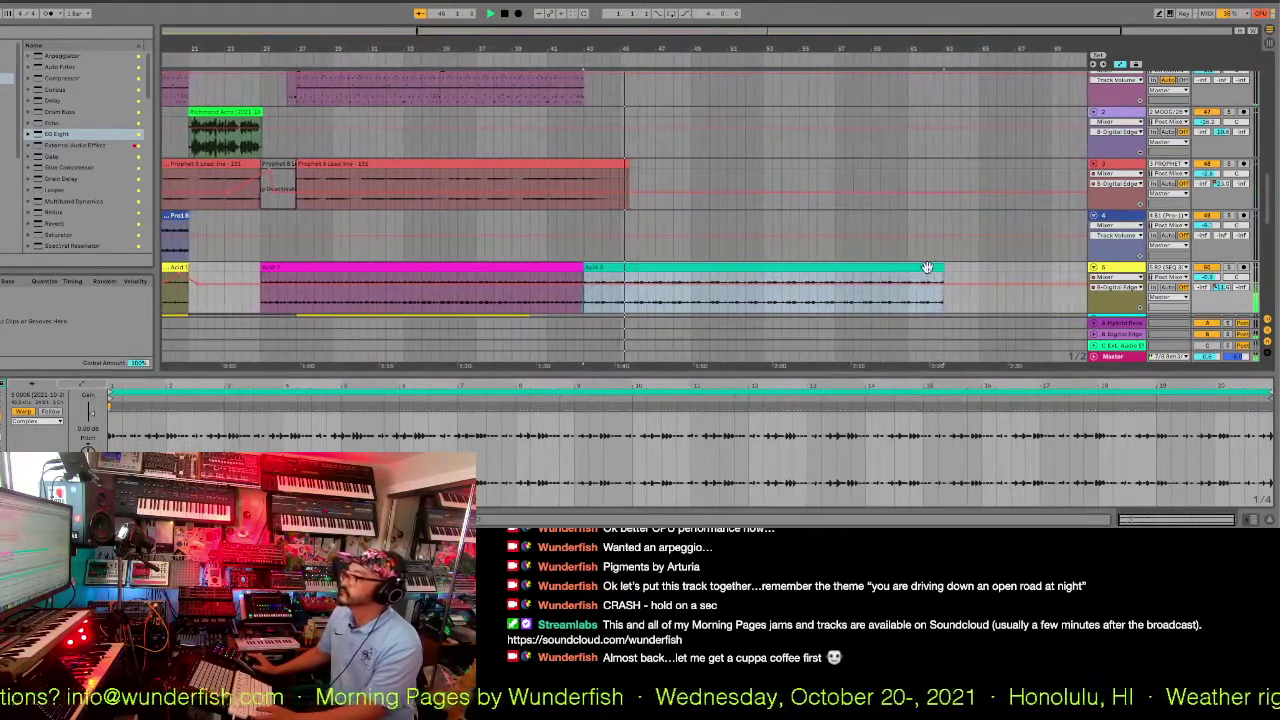
pyautogui.moveTo(795, 270); pyautogui.dragTo(690, 283)
# Split the Guitar clip at bar 47 and lower the second part's gain to -7.25 dB.
pyautogui.scroll(-5, 712, 288)
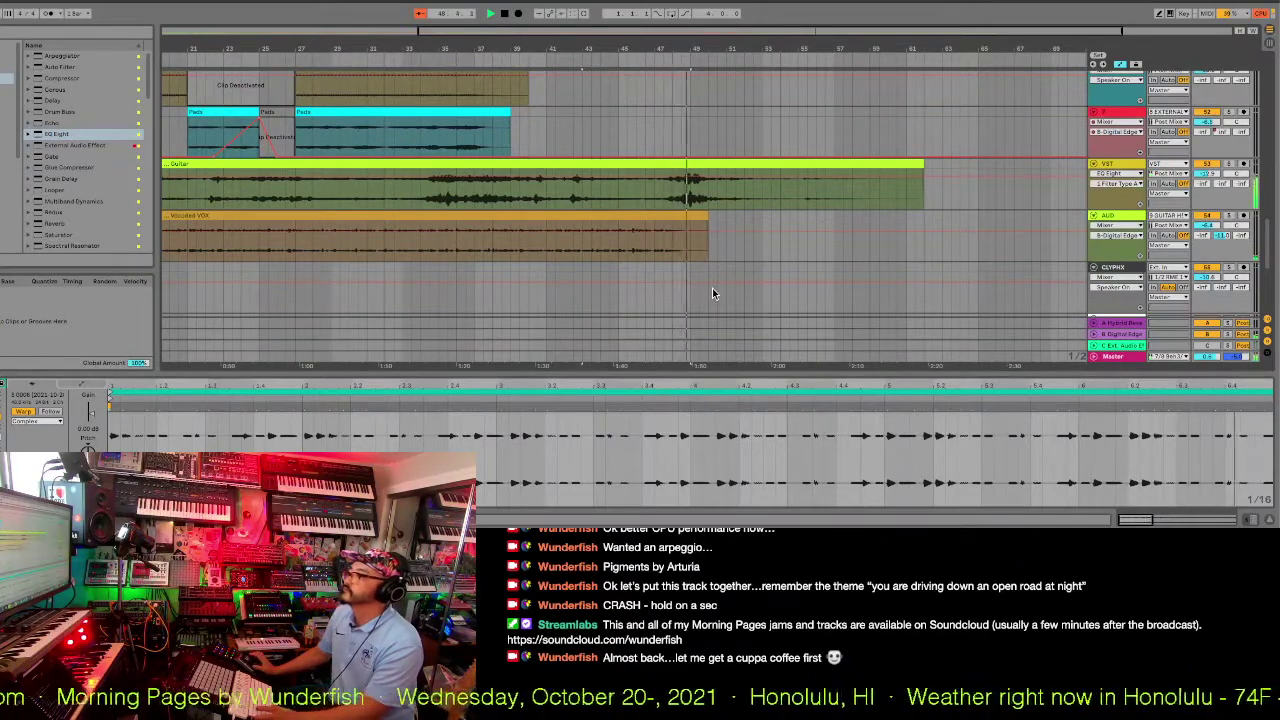
pyautogui.click(654, 197)
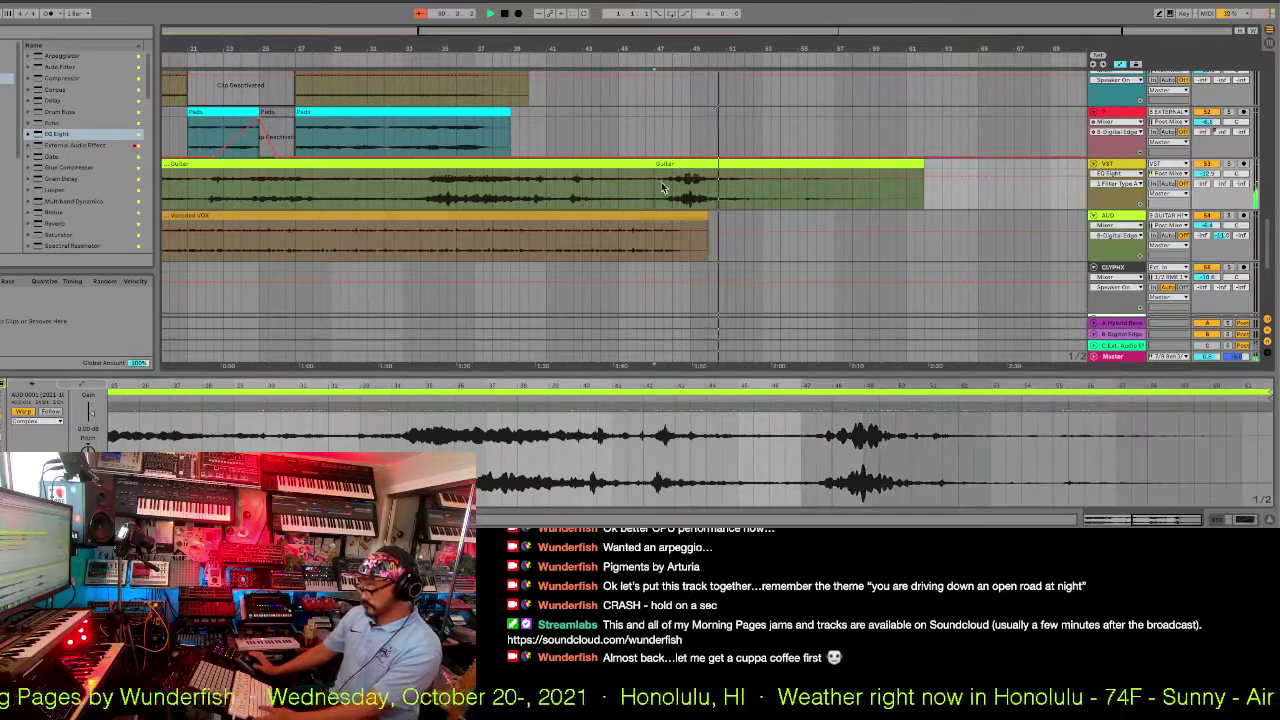
pyautogui.click(672, 173)
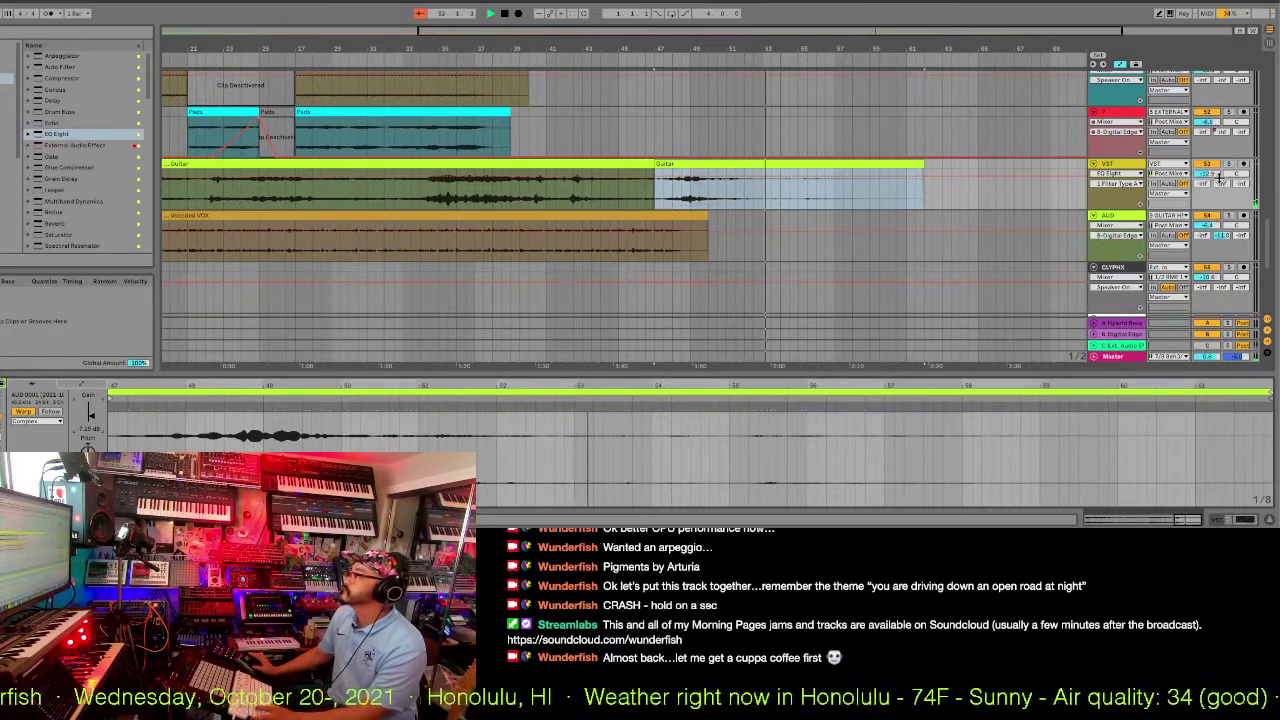
# Automate the acid track's Digital Edge send to rise through the end of Acid 2 and fall just after bar 49.
pyautogui.scroll(2, 504, 113)
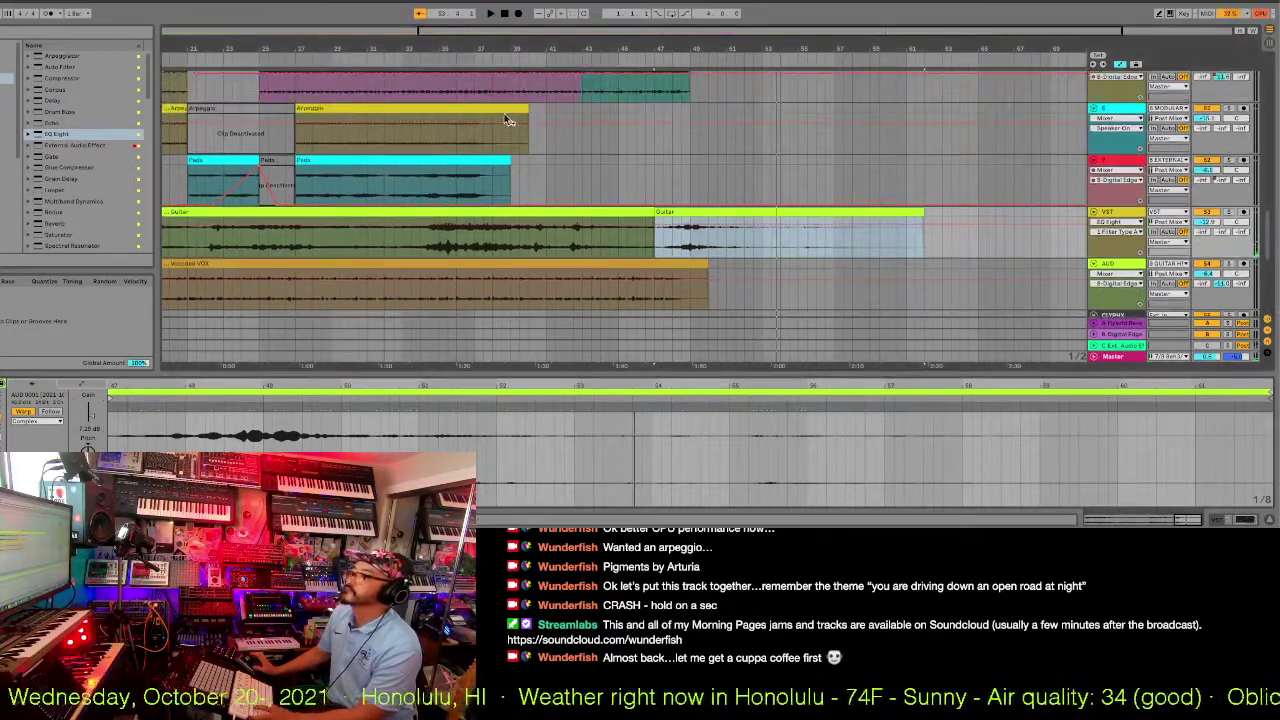
pyautogui.scroll(5, 558, 216)
pyautogui.hscroll(-5, 558, 216)
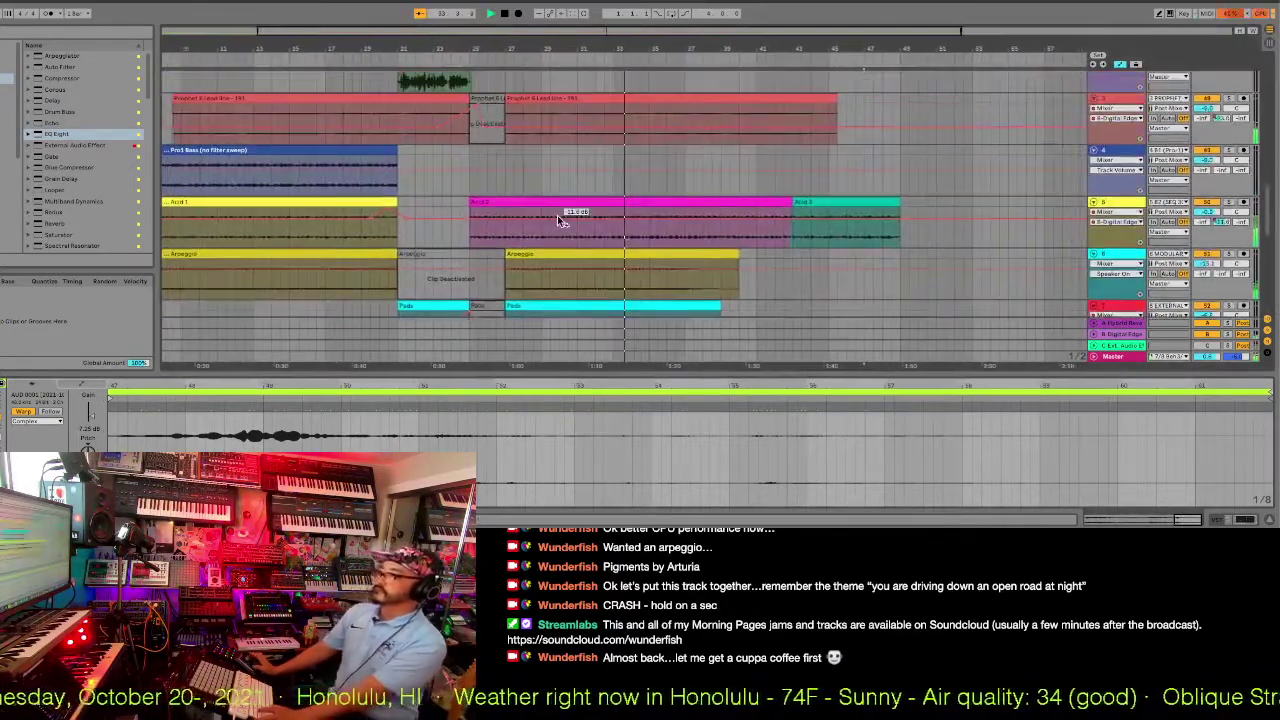
pyautogui.scroll(-6, 557, 215)
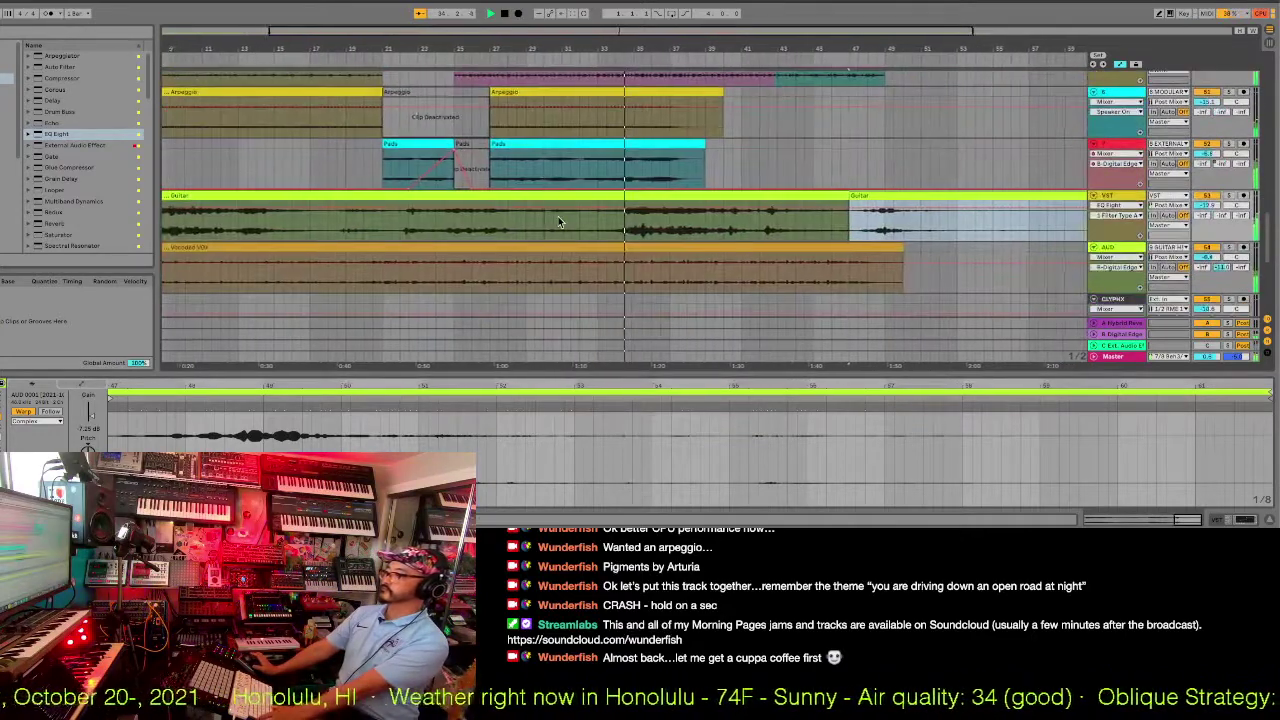
pyautogui.scroll(1, 622, 208)
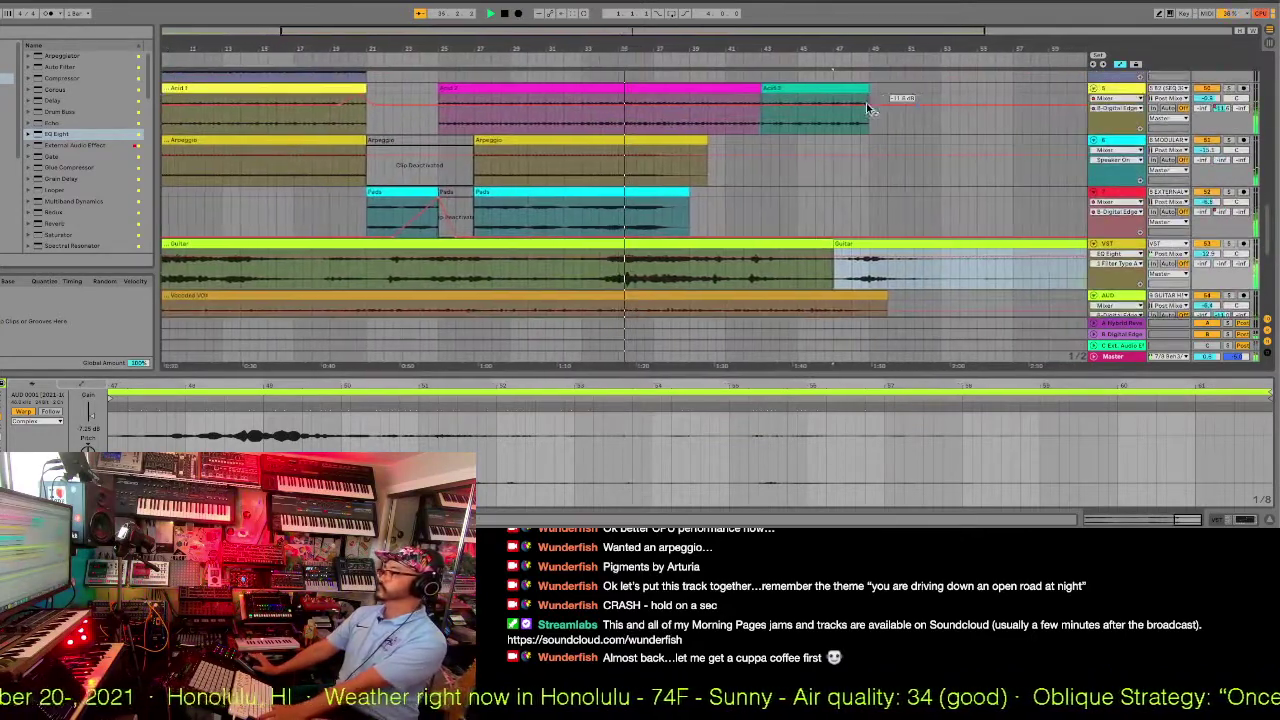
pyautogui.click(821, 102)
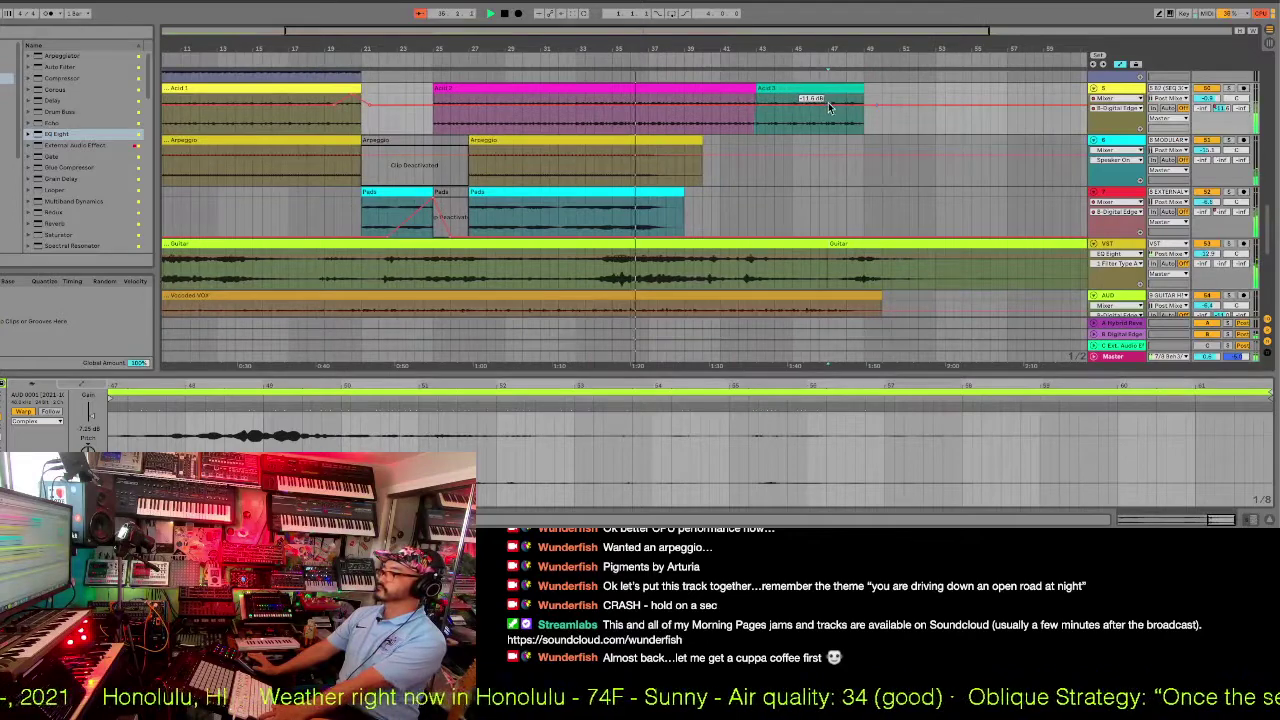
pyautogui.click(868, 102)
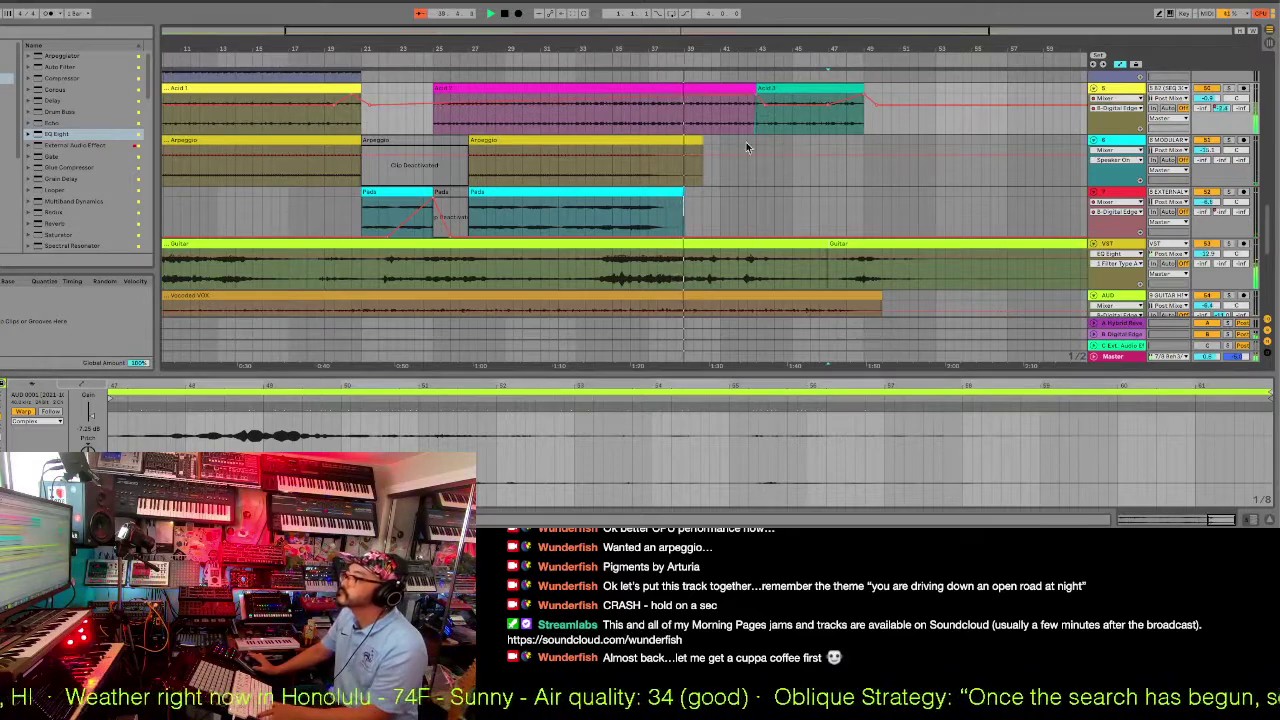
pyautogui.moveTo(657, 95); pyautogui.dragTo(657, 104)
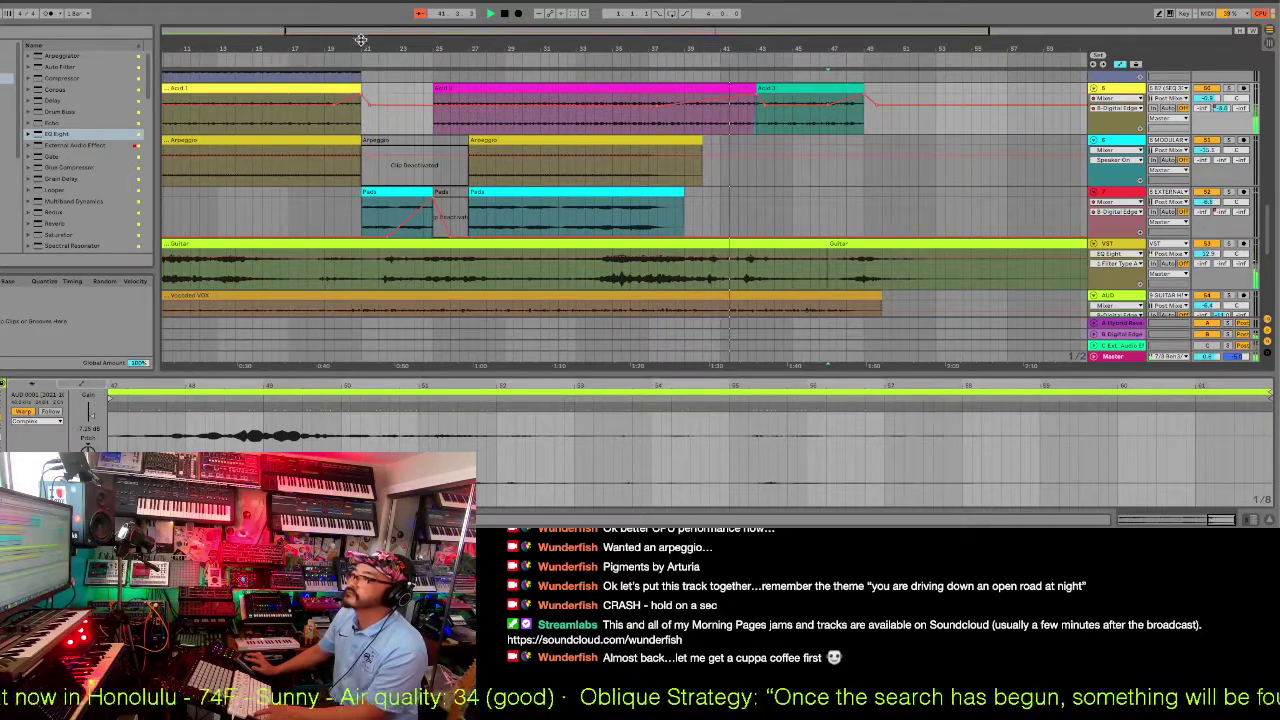
pyautogui.moveTo(360, 40); pyautogui.dragTo(360, 36)
pyautogui.scroll(4, 471, 167)
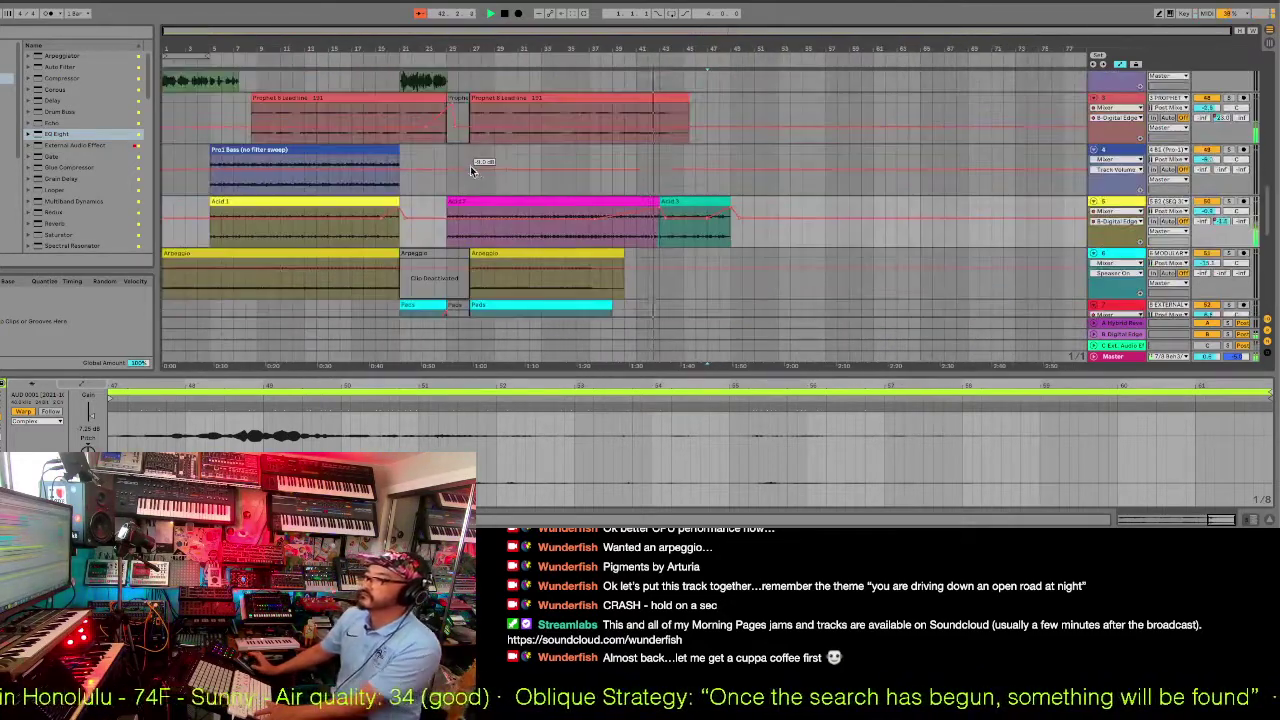
pyautogui.scroll(3, 471, 167)
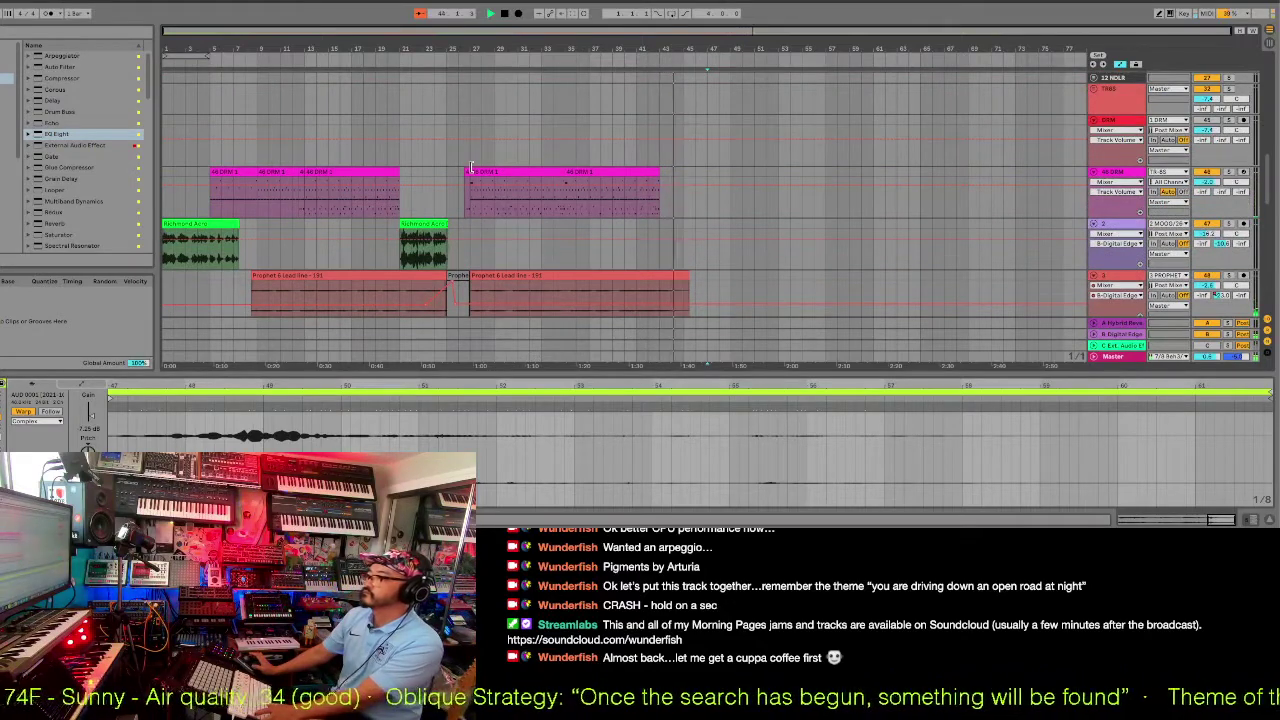
# Copy the first bar of the 48 DRM clip at bar 35 to bar 43 as a separate one-bar clip.
pyautogui.click(567, 192)
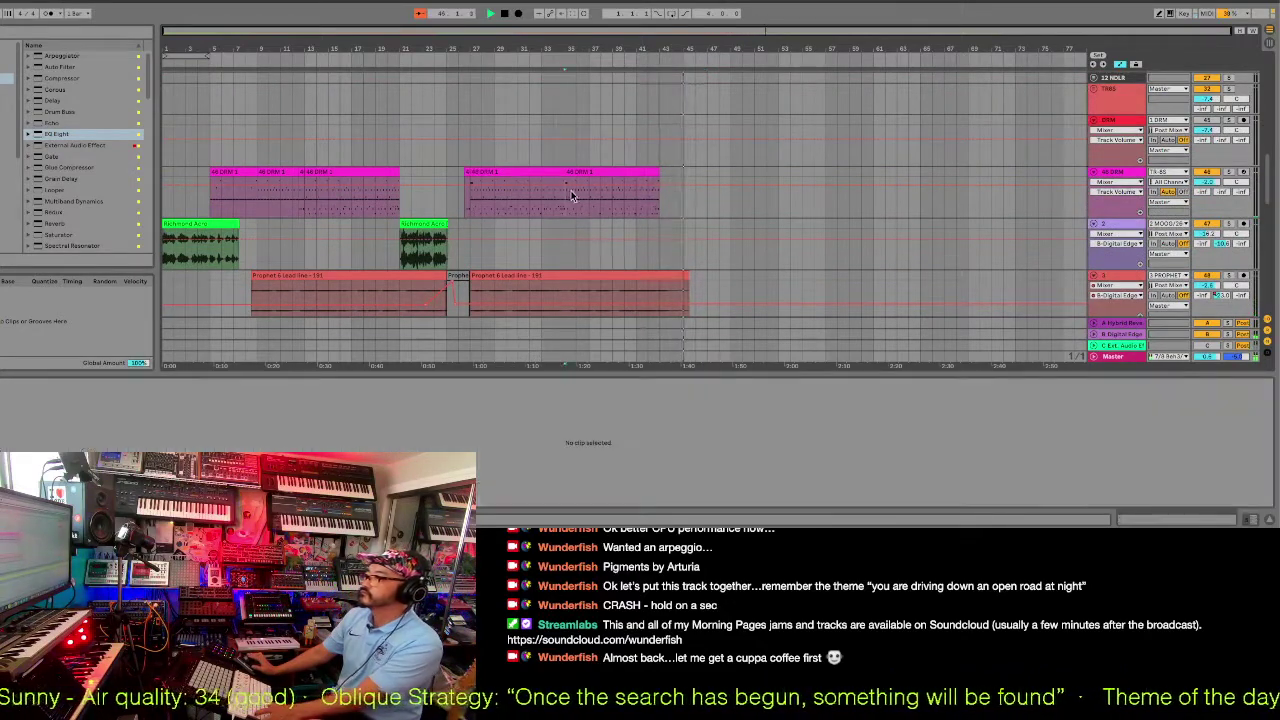
pyautogui.moveTo(573, 197)
pyautogui.mouseDown()
pyautogui.moveTo(667, 205)
pyautogui.moveTo(663, 192)
pyautogui.mouseUp()
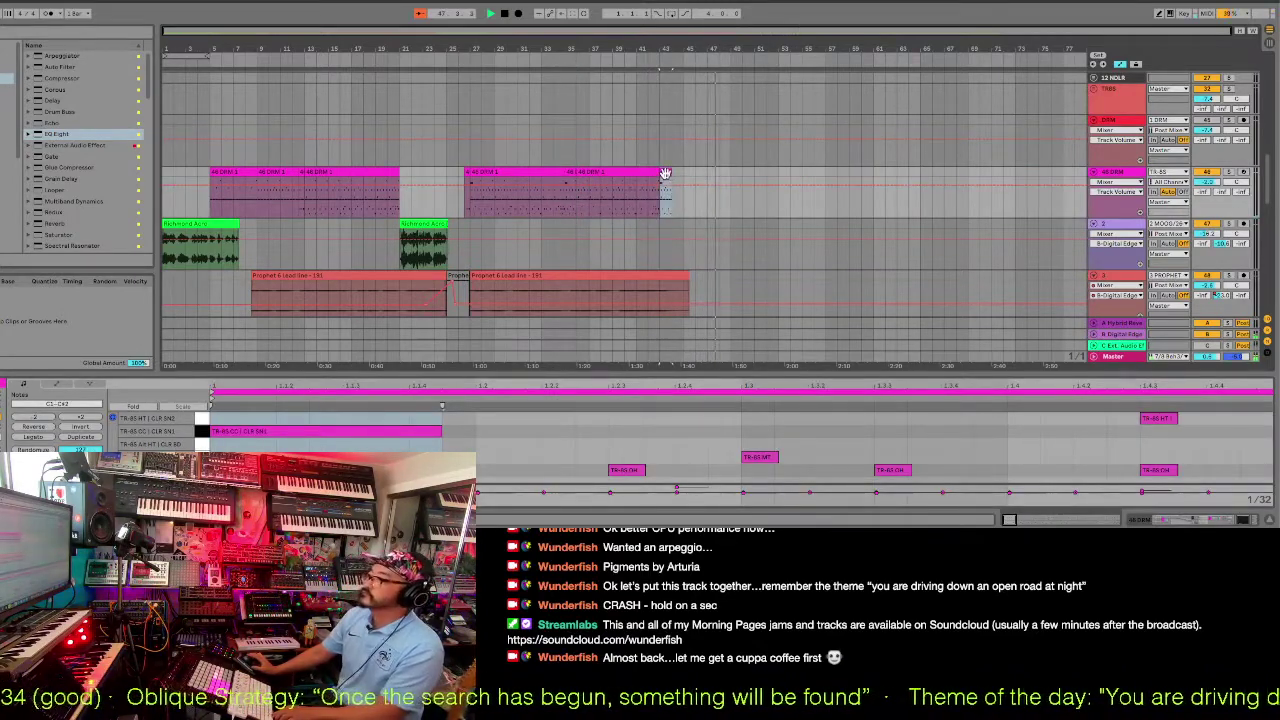
pyautogui.hotkey('ctrl', 'e')
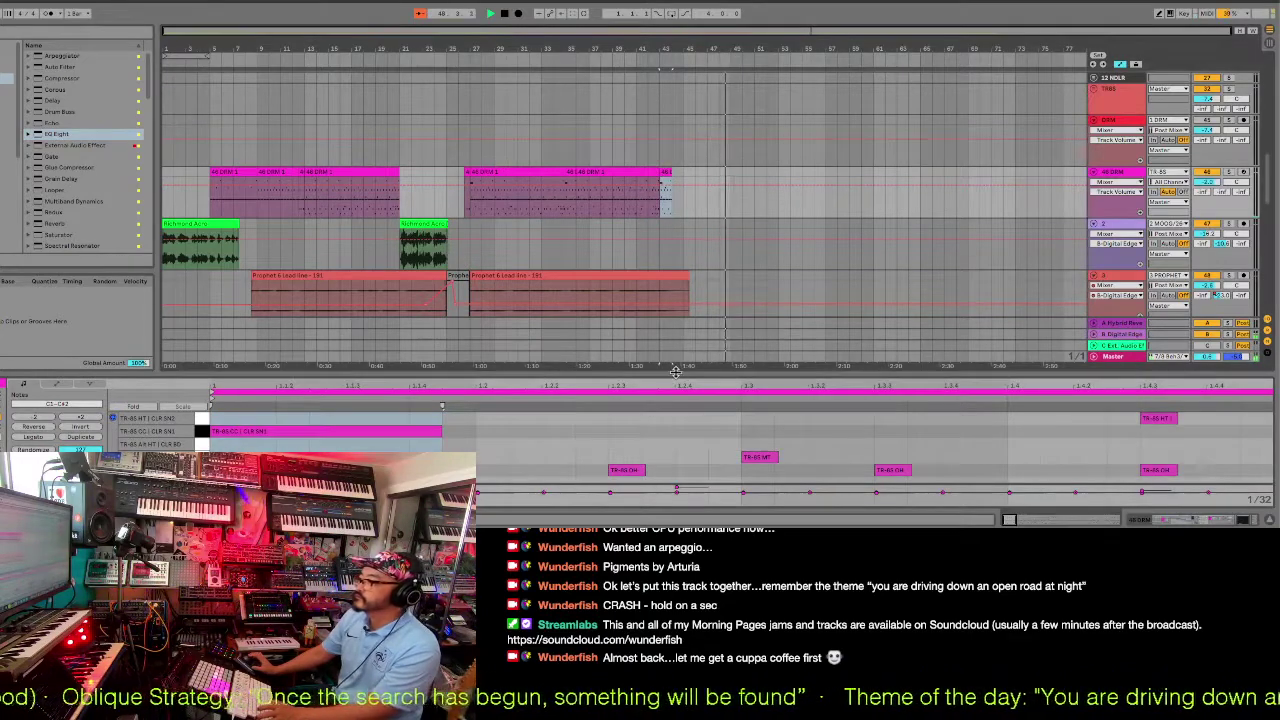
# In the one-bar drum clip at bar 43, deactivate every note except the long CC | CLR SN1 note.
pyautogui.moveTo(676, 375); pyautogui.dragTo(431, 150)
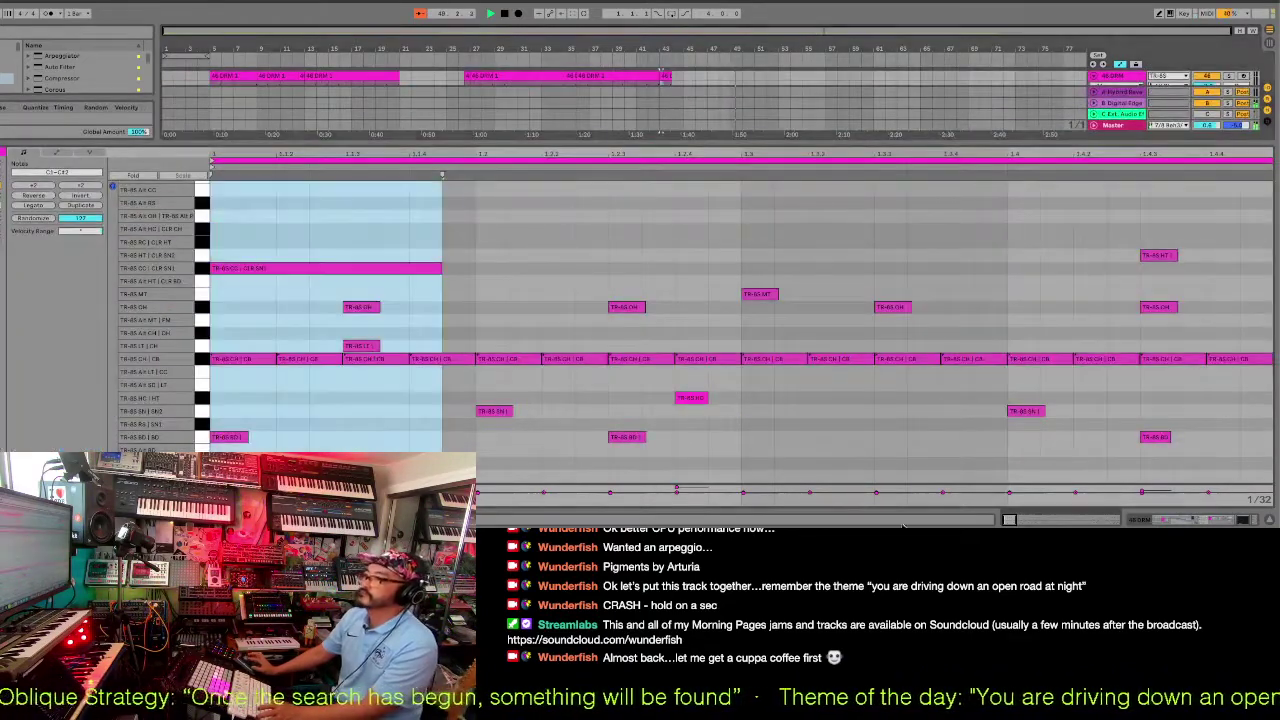
pyautogui.moveTo(300, 290); pyautogui.dragTo(1209, 484)
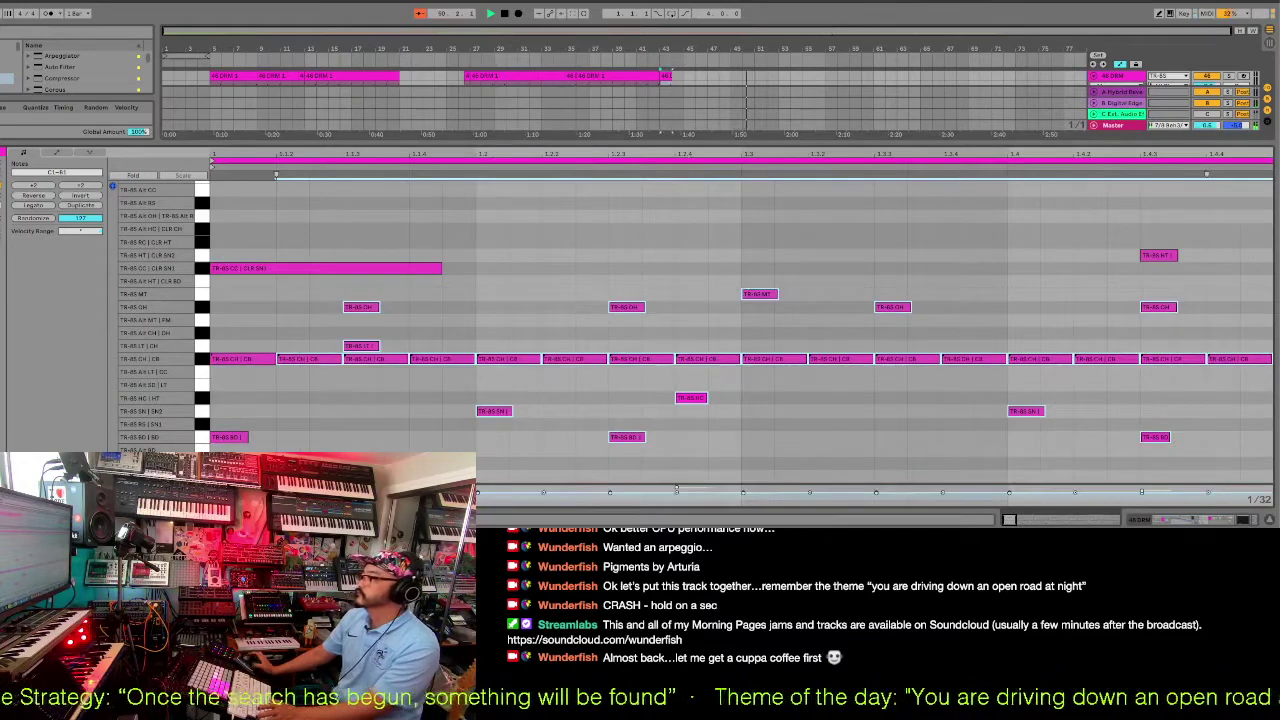
pyautogui.click(1209, 484)
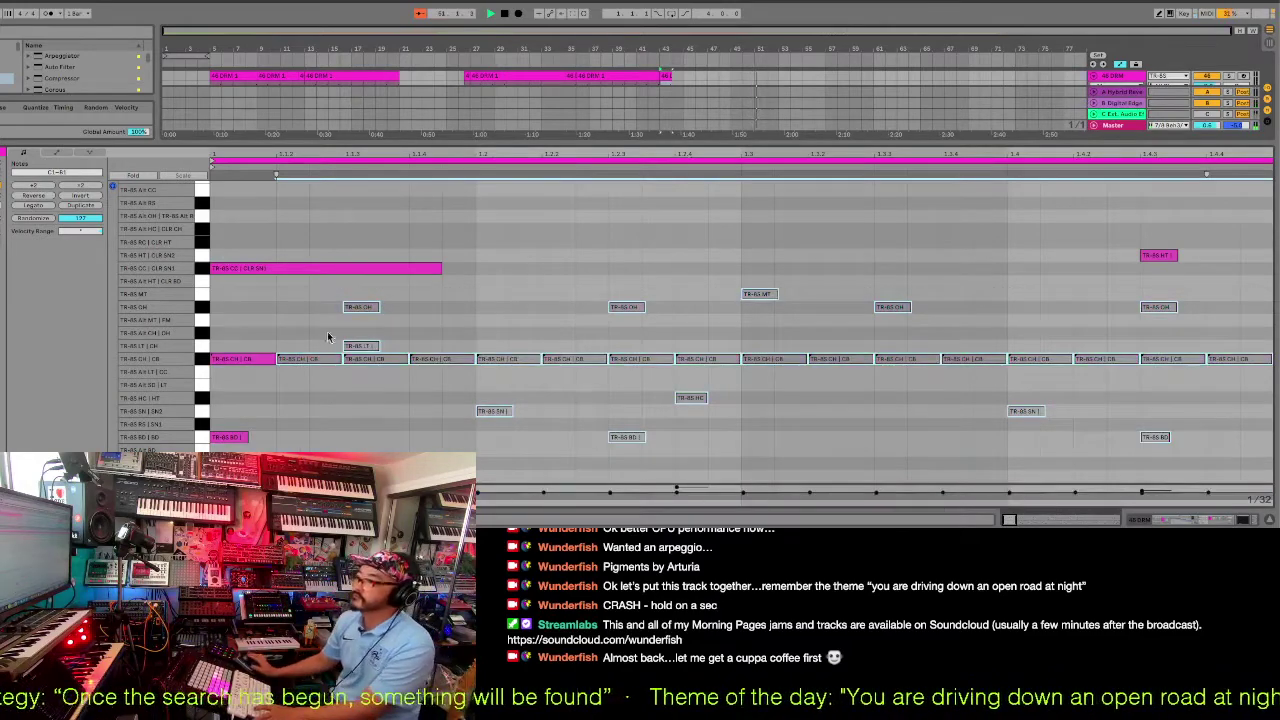
pyautogui.click(248, 358)
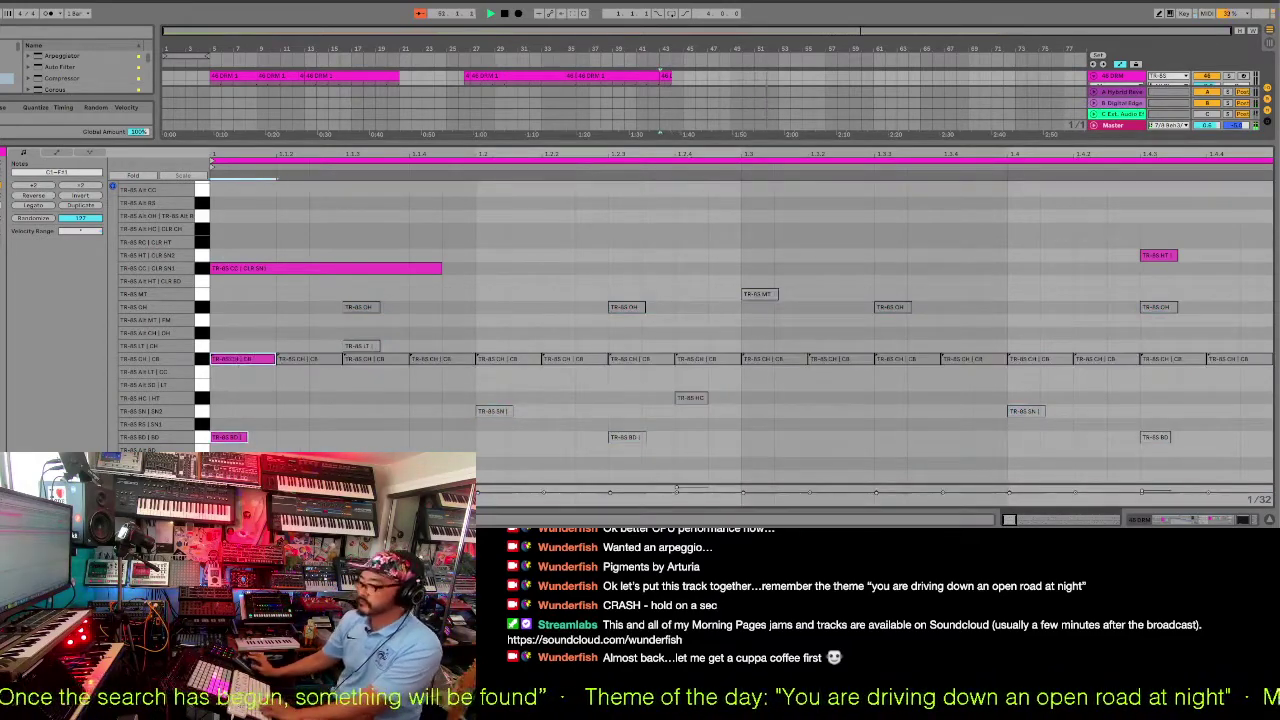
pyautogui.click(1168, 258)
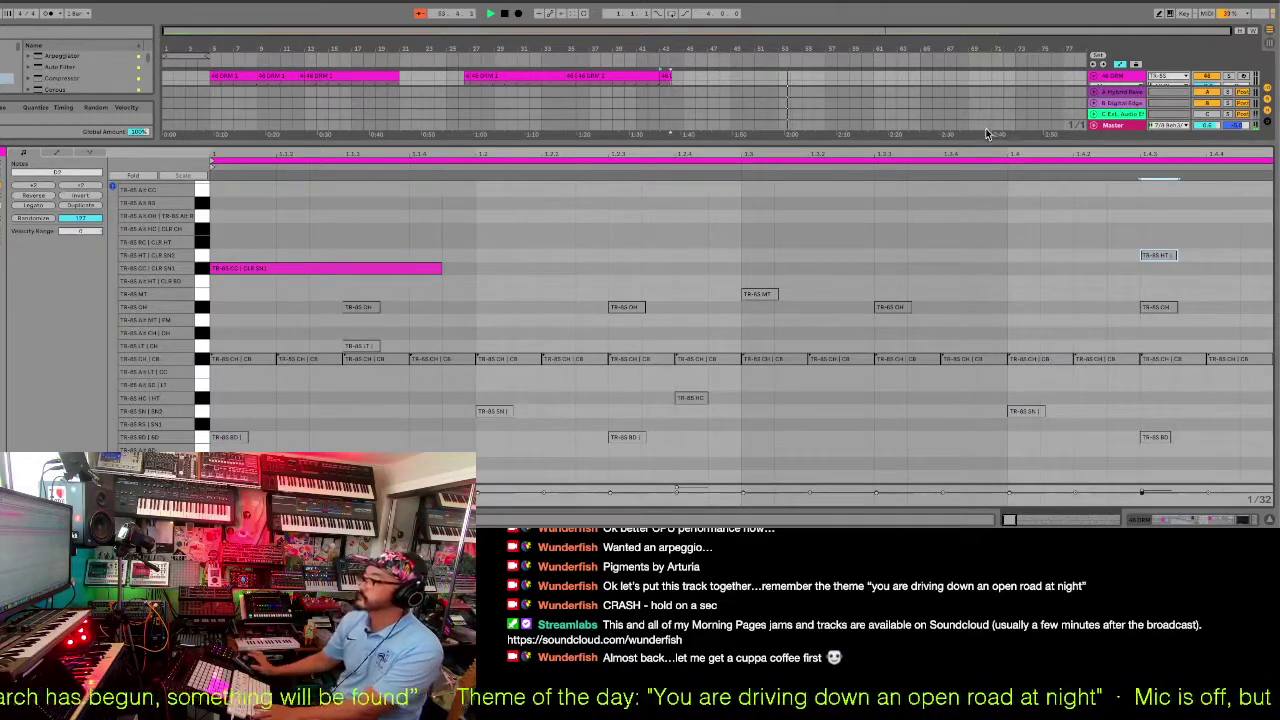
pyautogui.moveTo(983, 140); pyautogui.dragTo(930, 392)
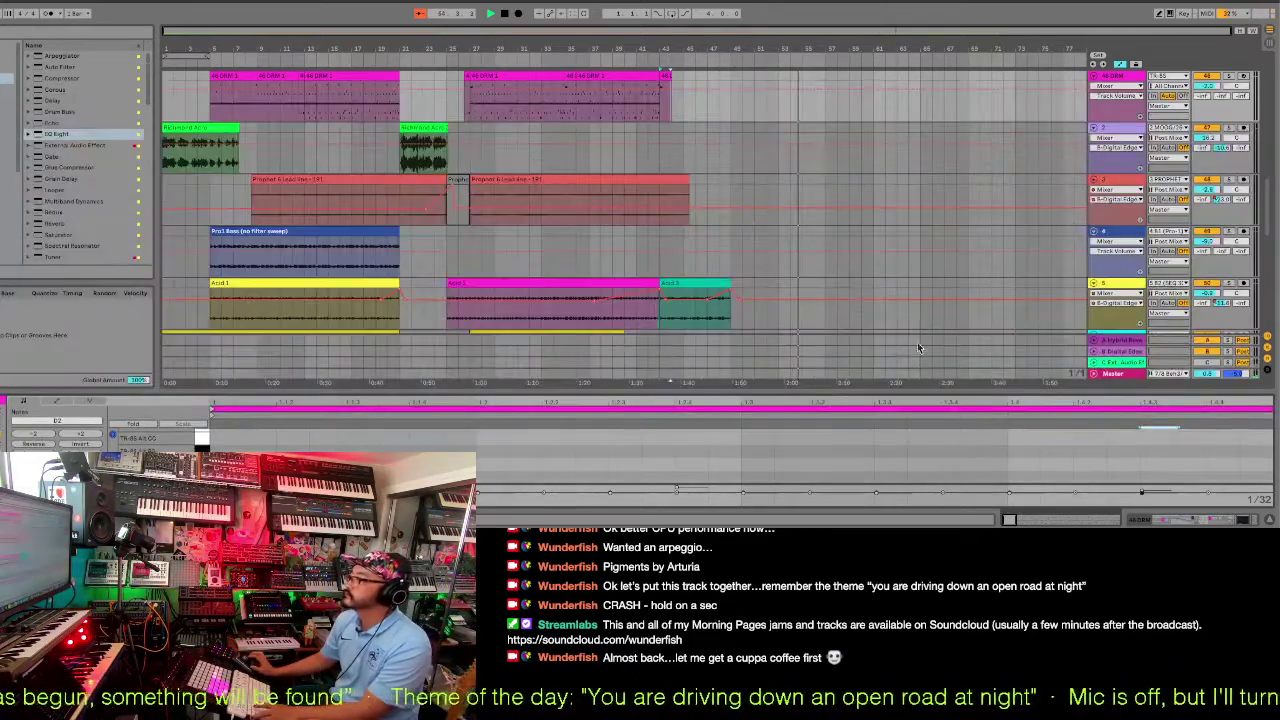
# Duplicate the Pro1 Bass clip to bar 27 and automate the track's Digital Edge send to peak at bar 43 and fall by about bar 45.
pyautogui.scroll(-5, 868, 263)
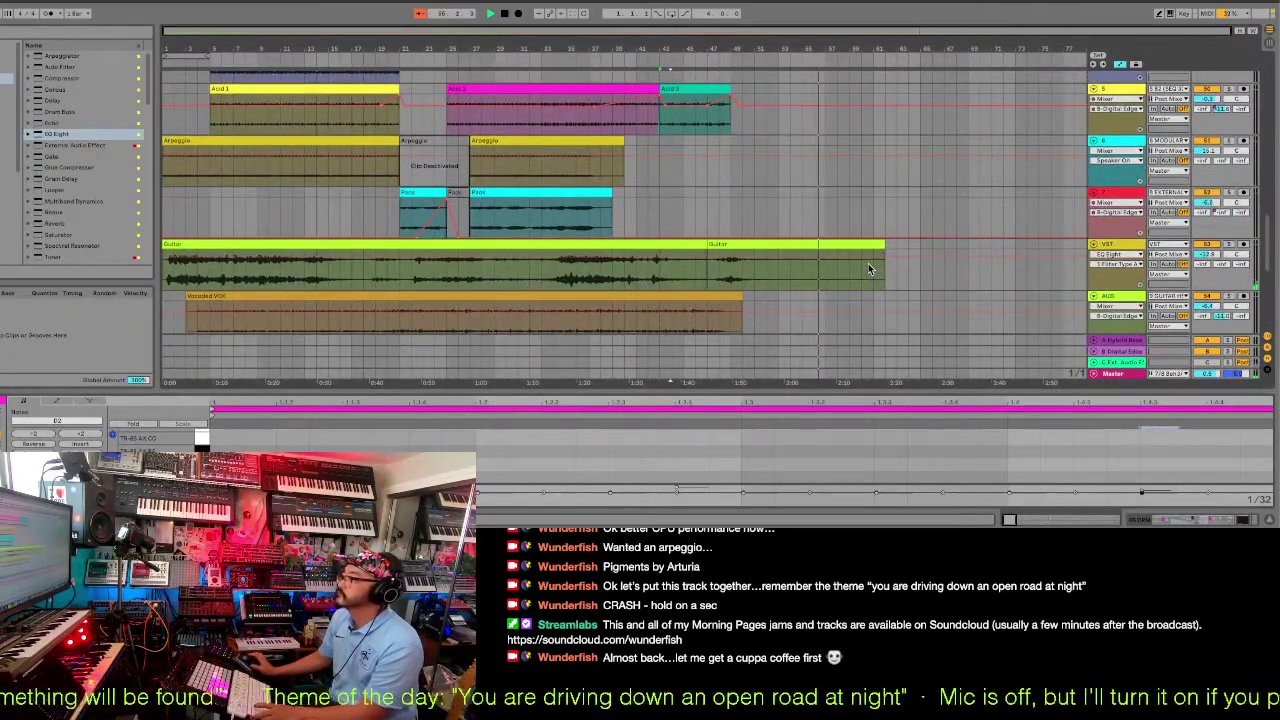
pyautogui.scroll(3, 868, 263)
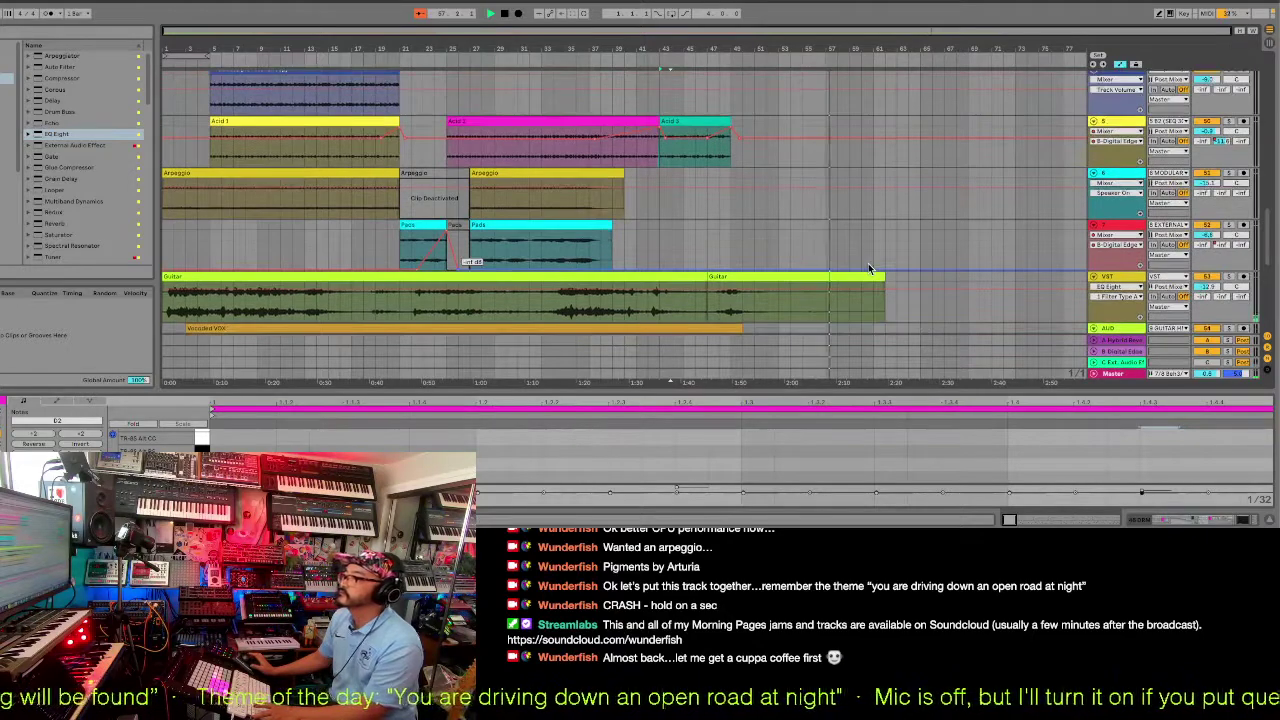
pyautogui.scroll(3, 869, 268)
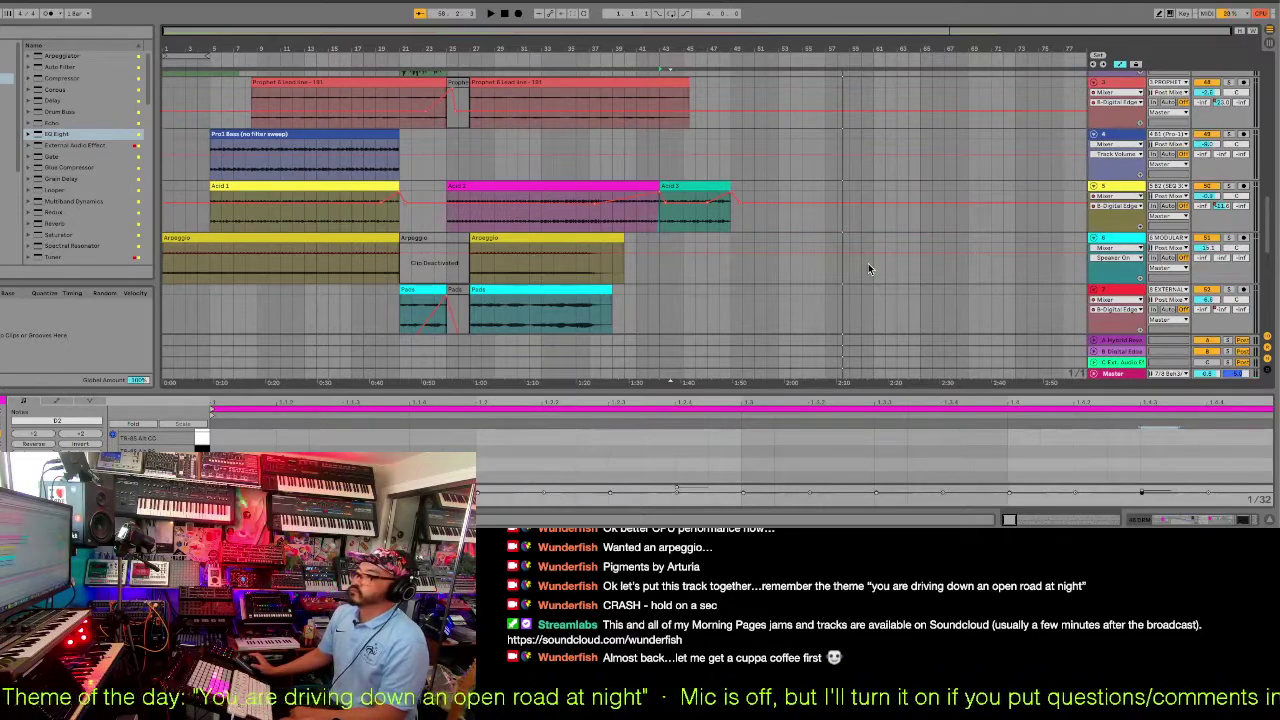
pyautogui.scroll(2, 868, 268)
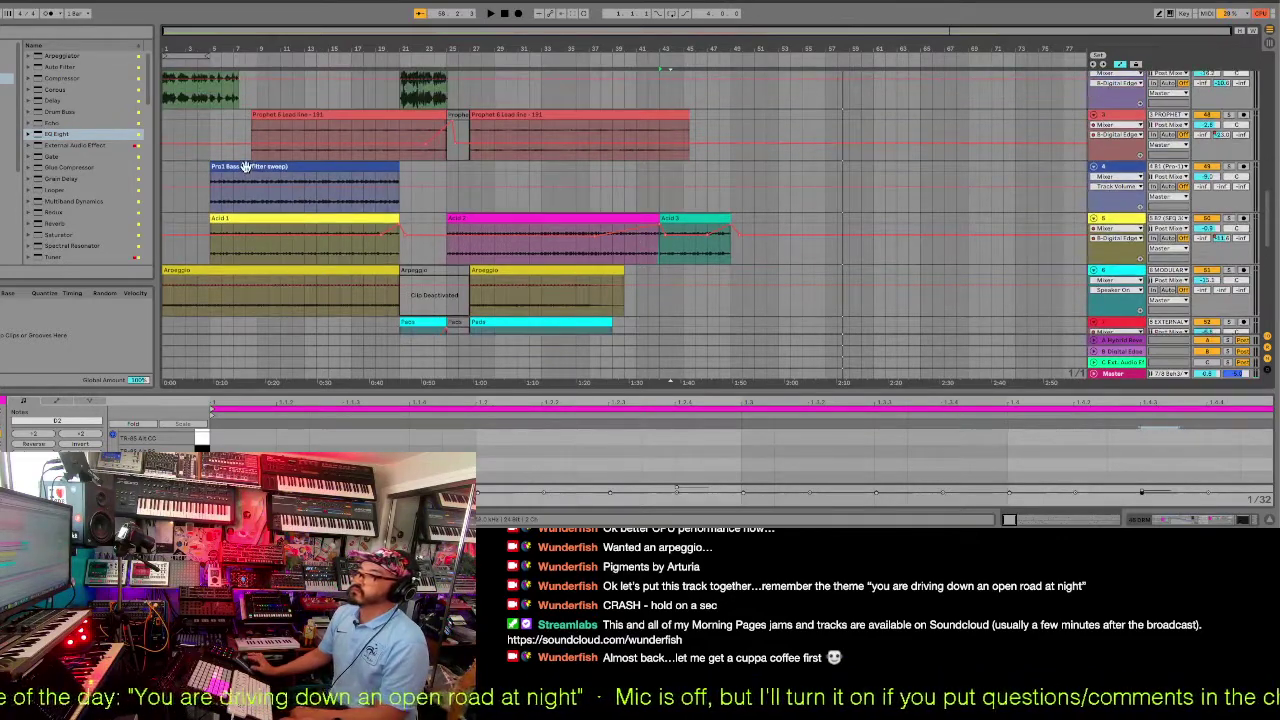
pyautogui.moveTo(245, 167); pyautogui.dragTo(508, 196)
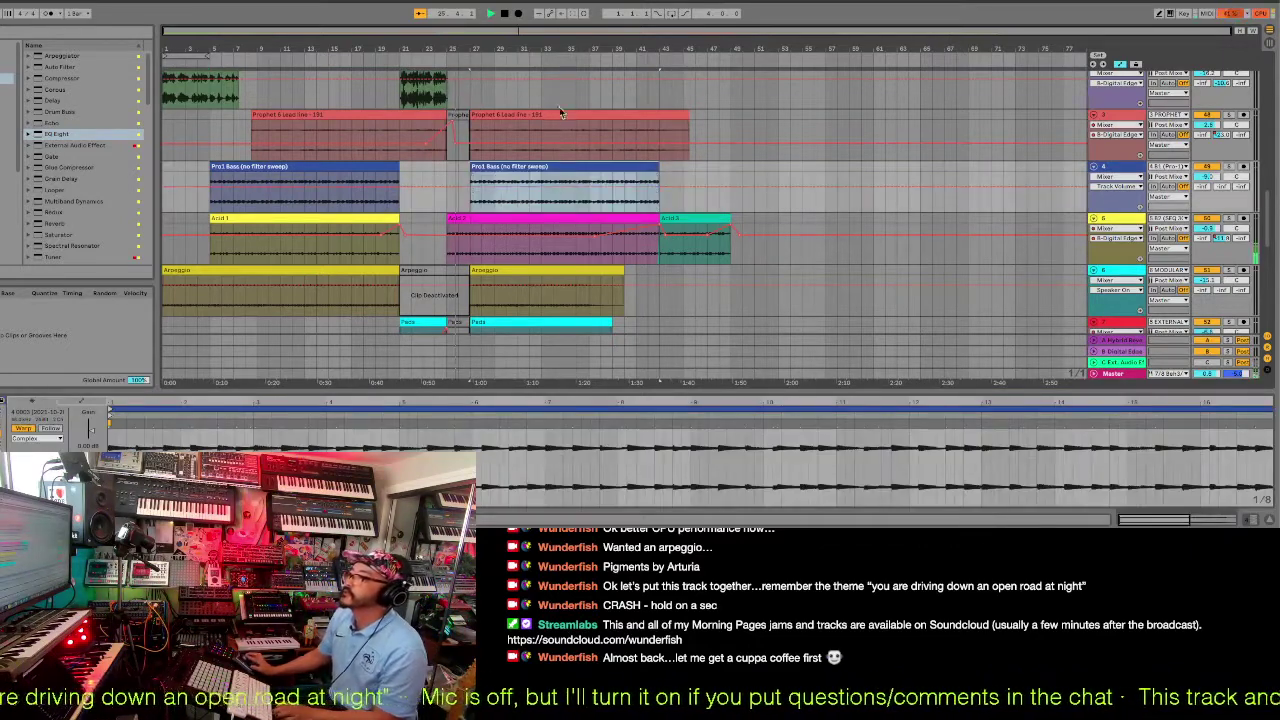
pyautogui.scroll(3, 606, 157)
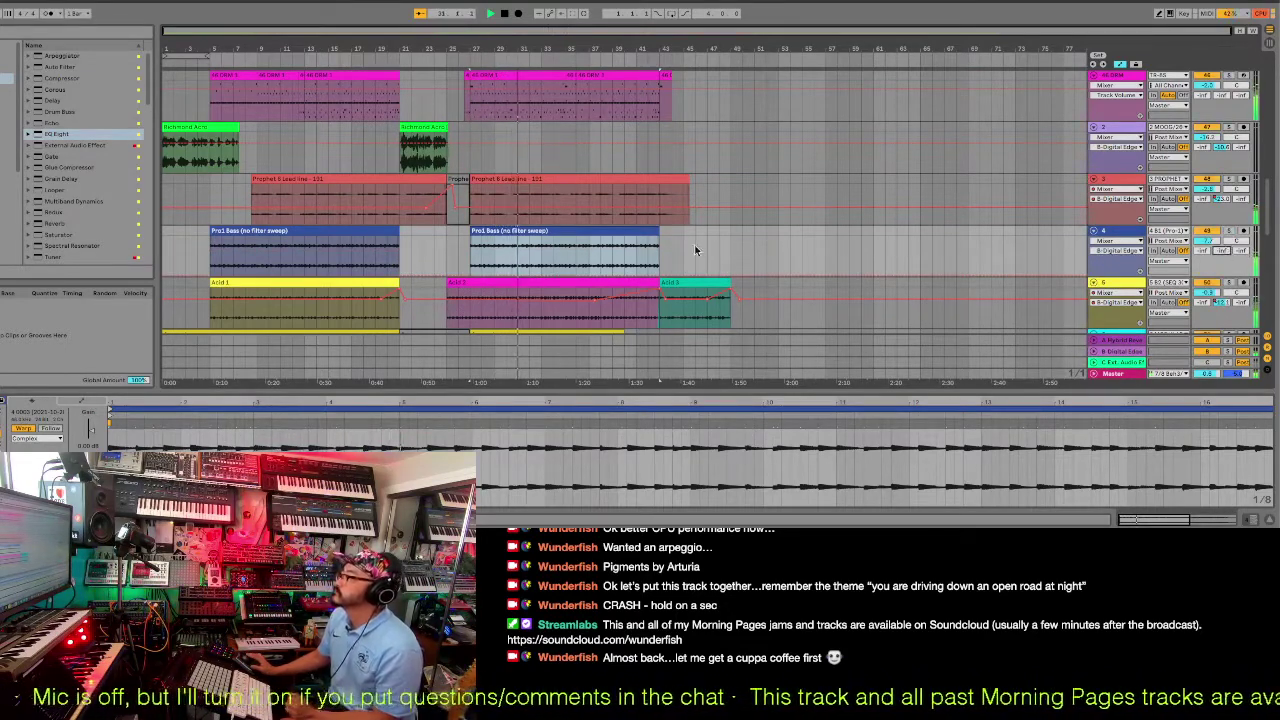
pyautogui.click(640, 278)
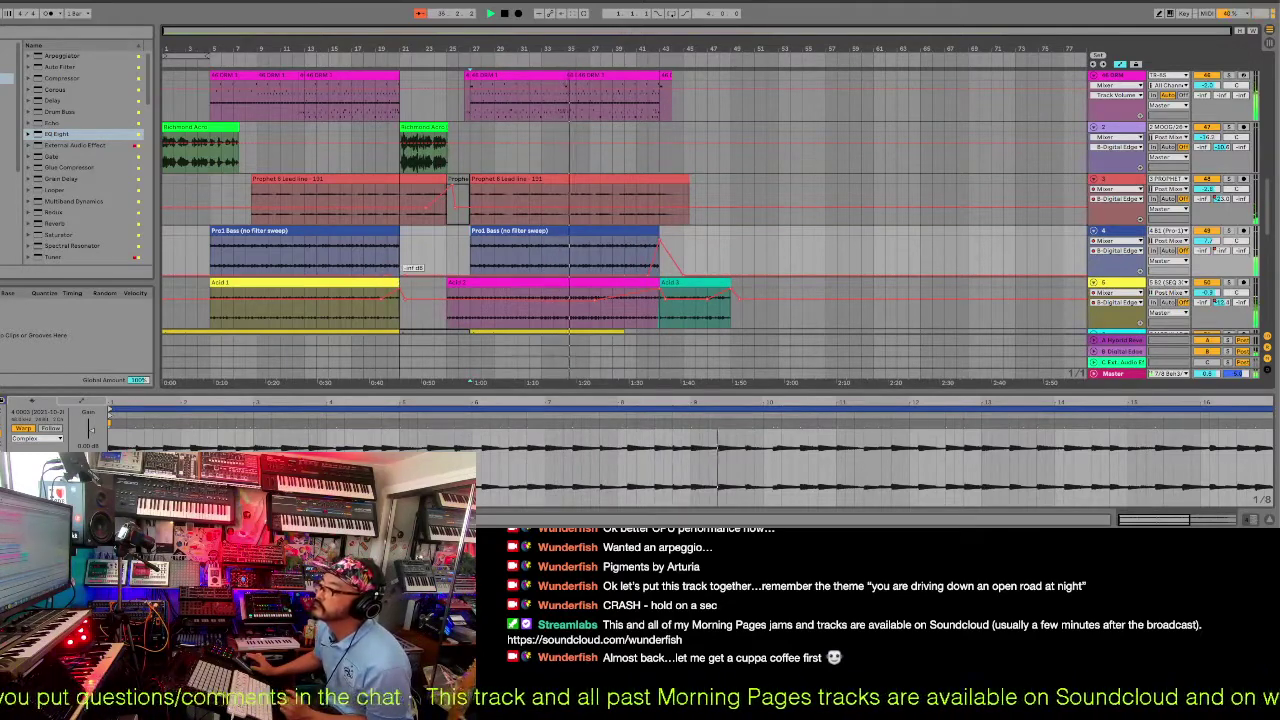
# Lower the Guitar track's volume to -14.9 dB and show volume automation on the Guitar and Vocoded VOX tracks.
pyautogui.scroll(-6, 581, 232)
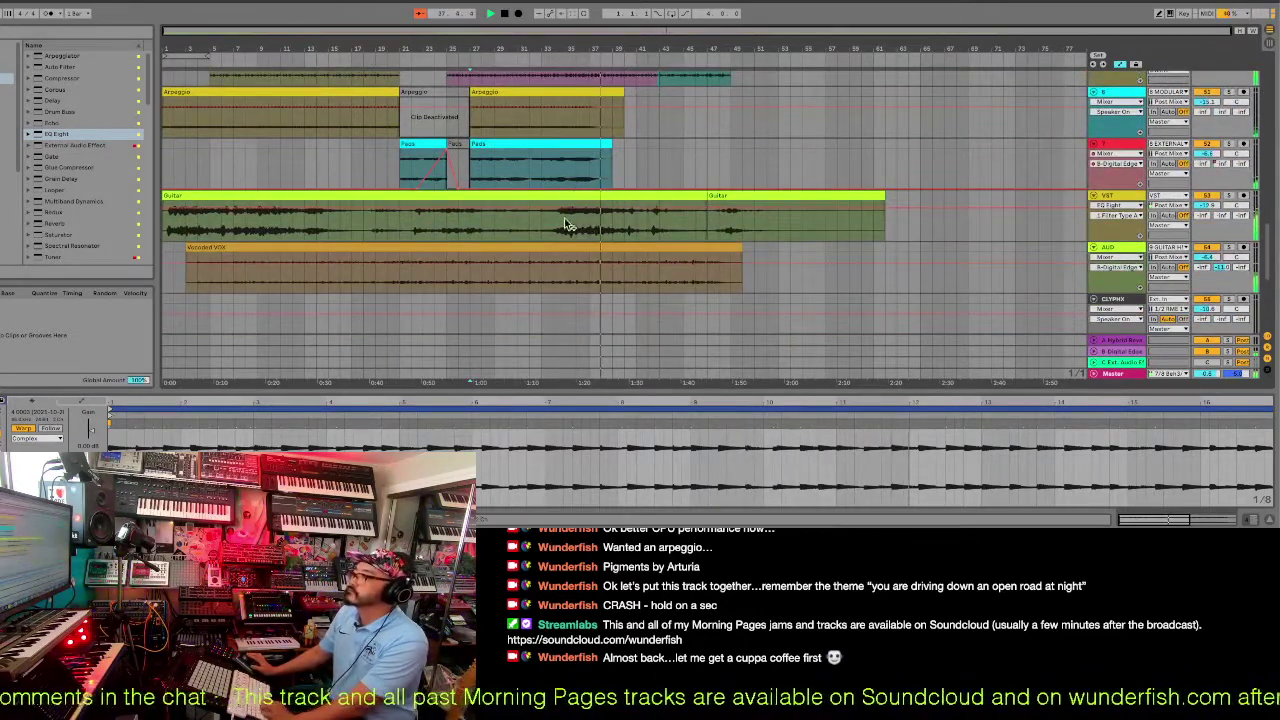
pyautogui.moveTo(549, 220); pyautogui.dragTo(1027, 221)
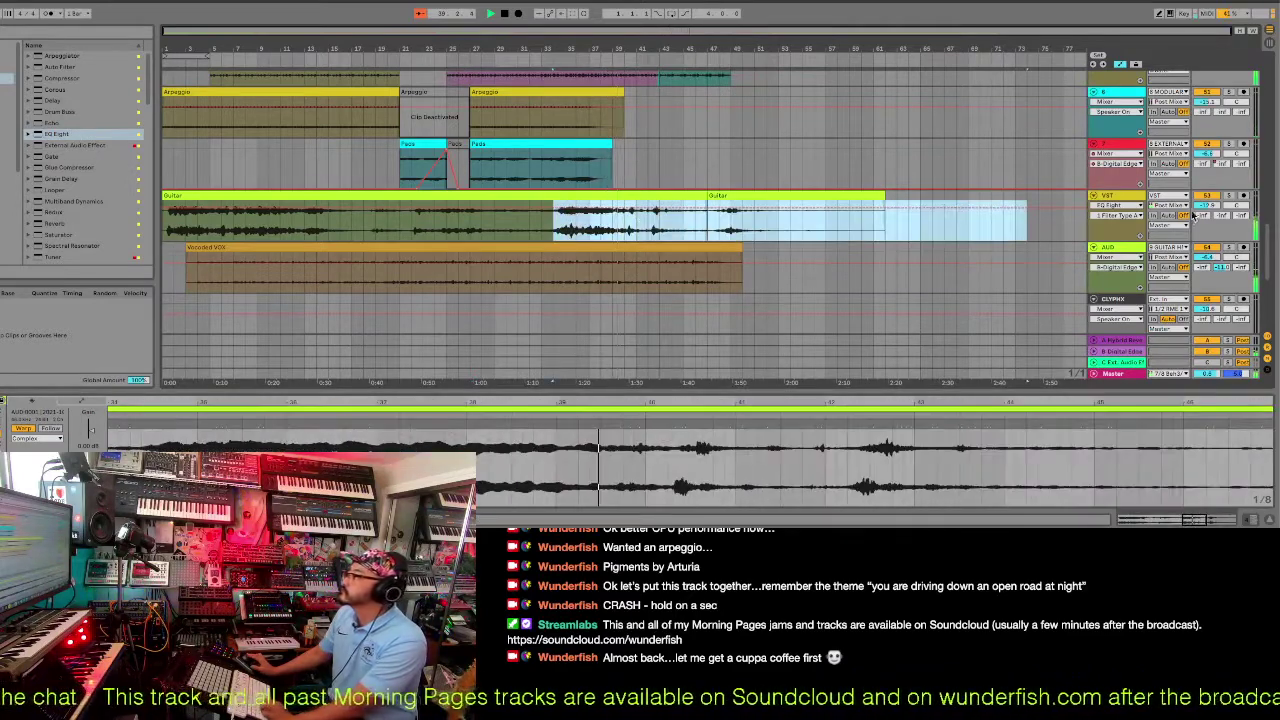
pyautogui.click(1192, 214)
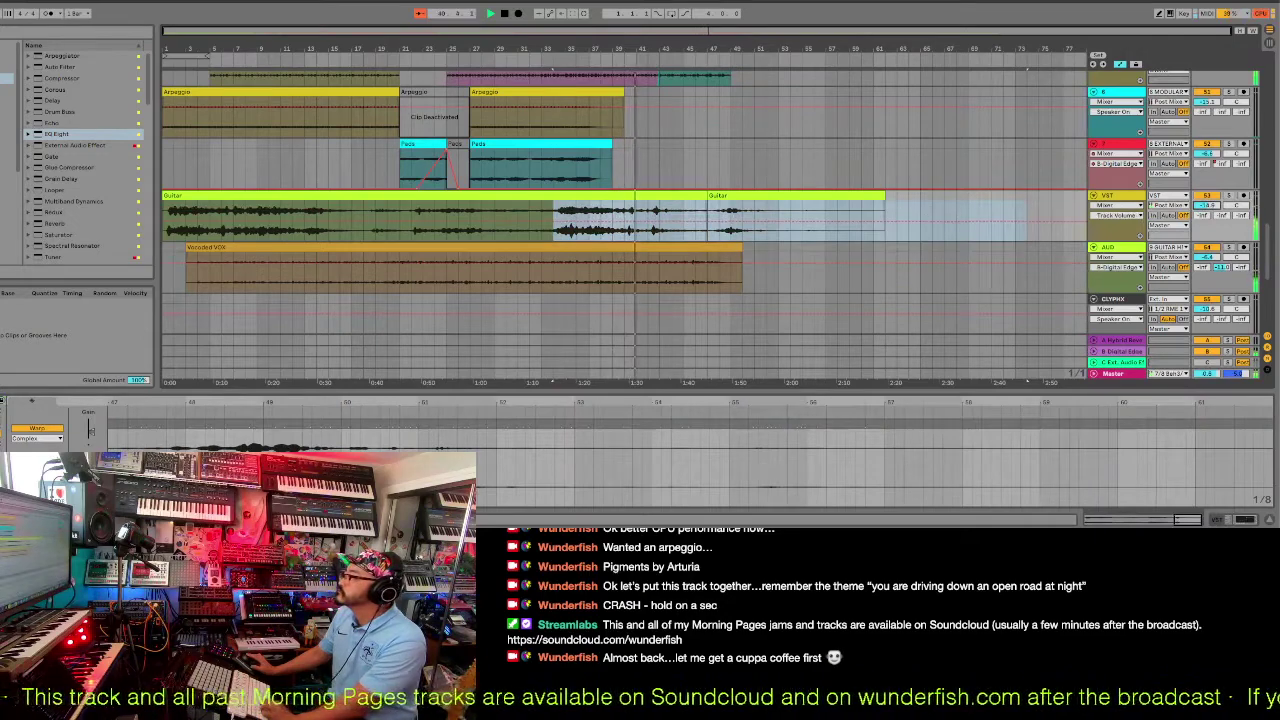
pyautogui.click(686, 201)
pyautogui.click(1192, 264)
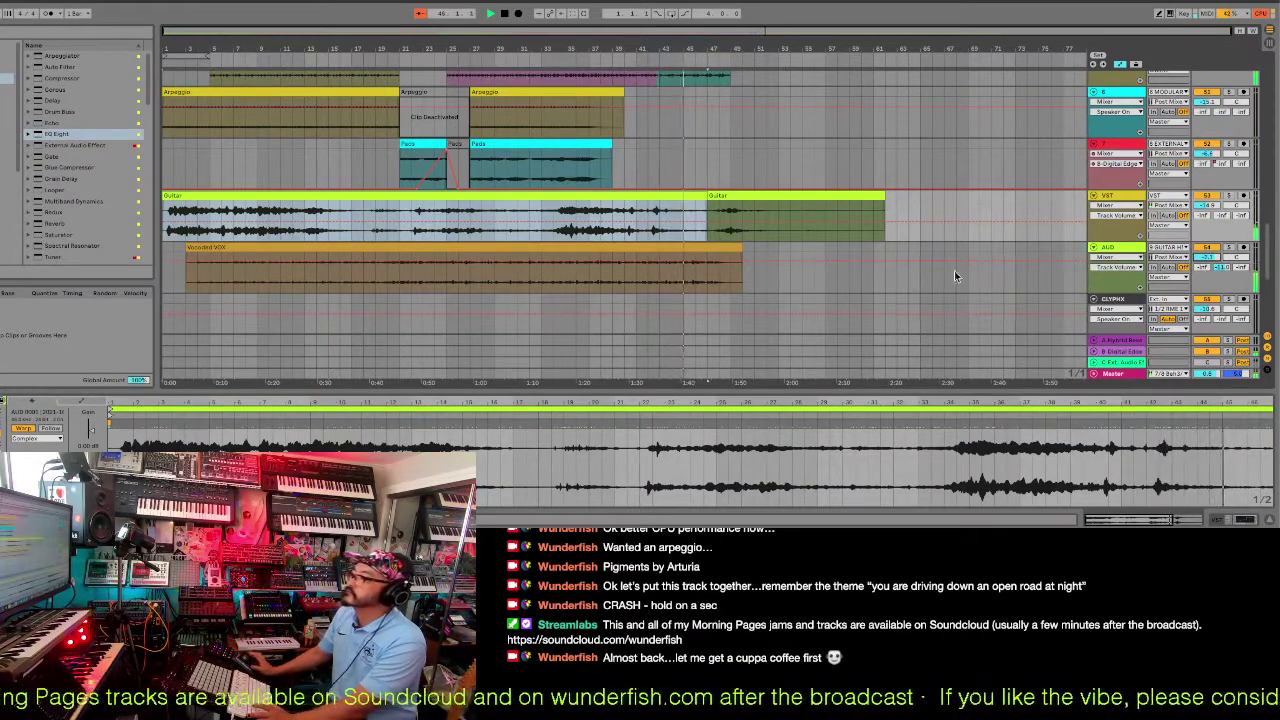
pyautogui.scroll(2, 880, 270)
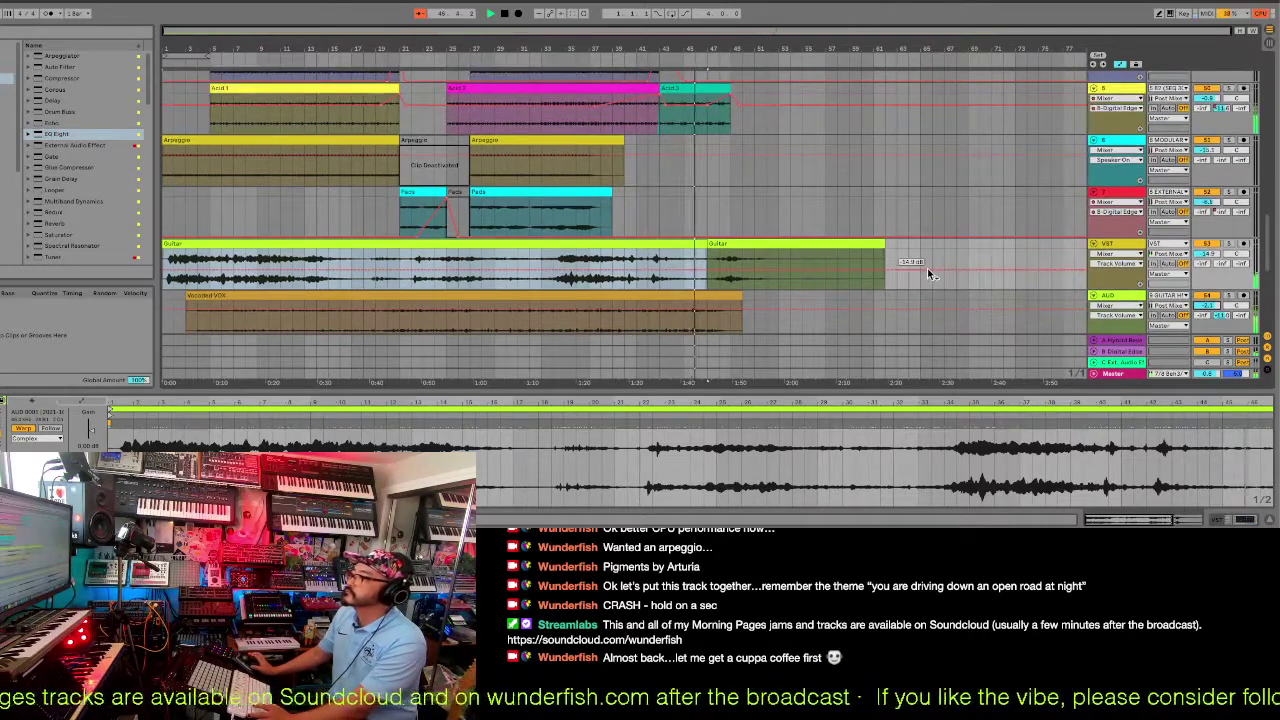
pyautogui.click(1119, 298)
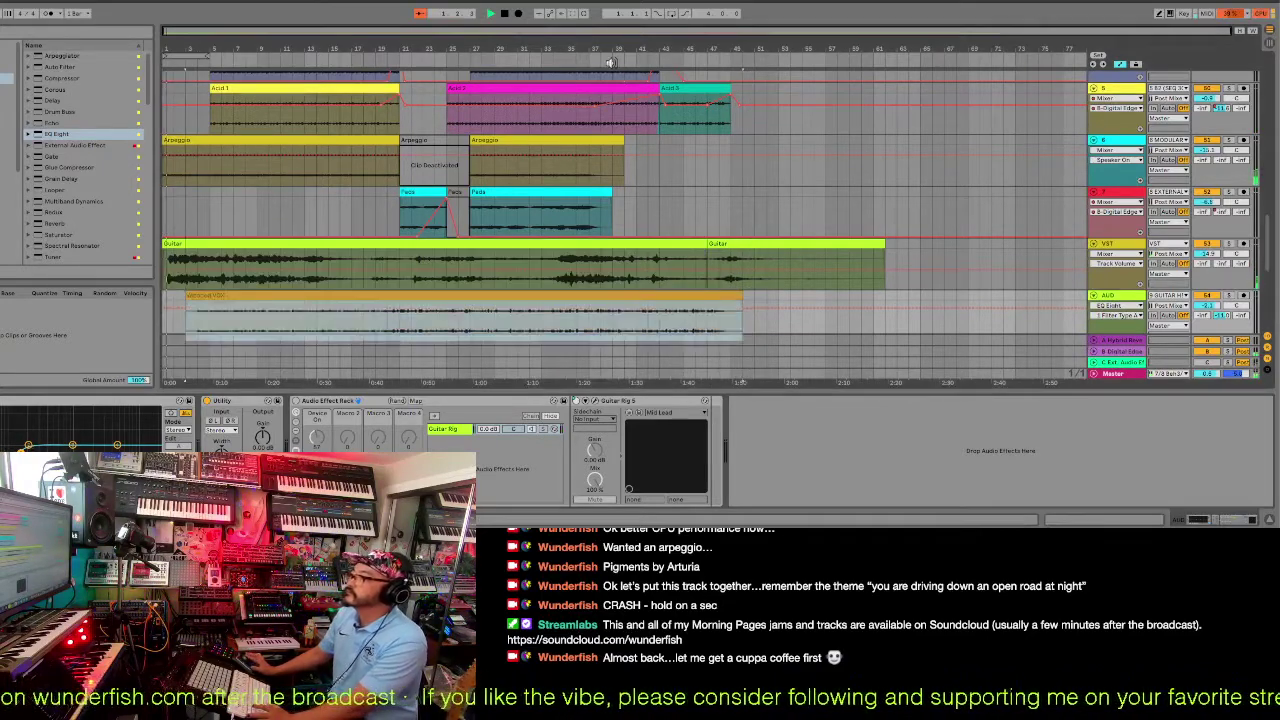
pyautogui.click(610, 62)
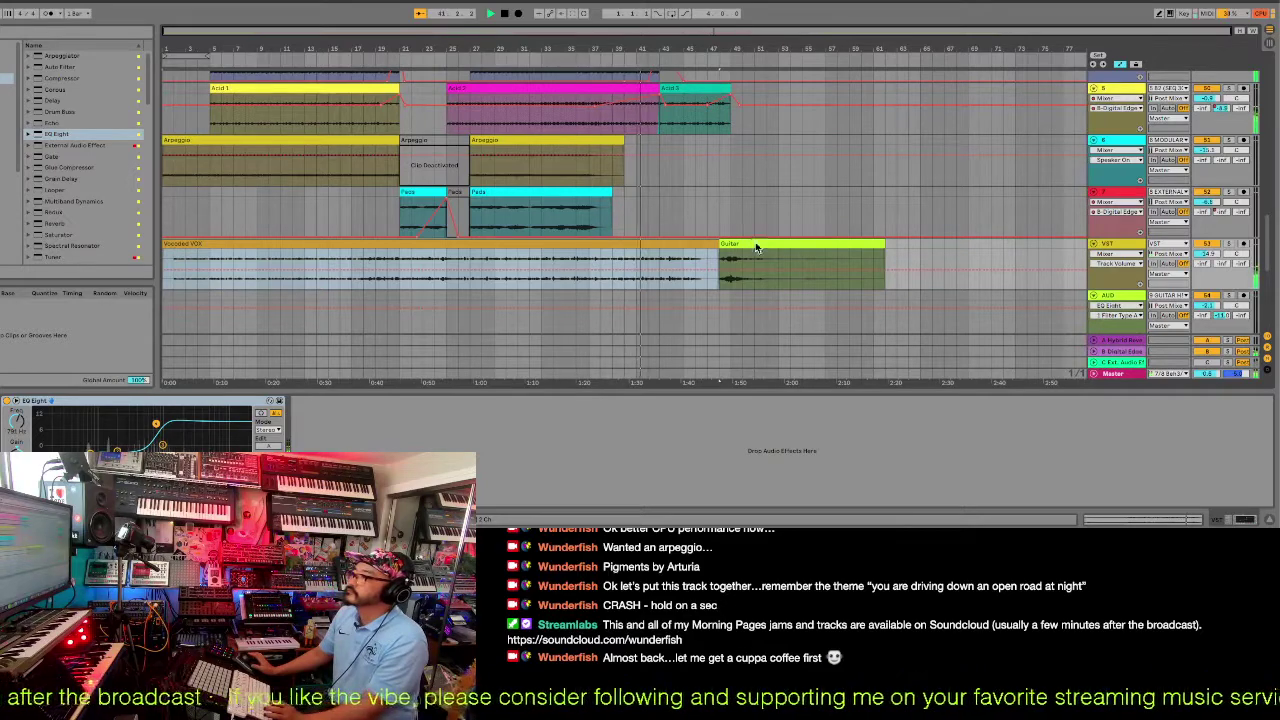
pyautogui.scroll(2, 756, 247)
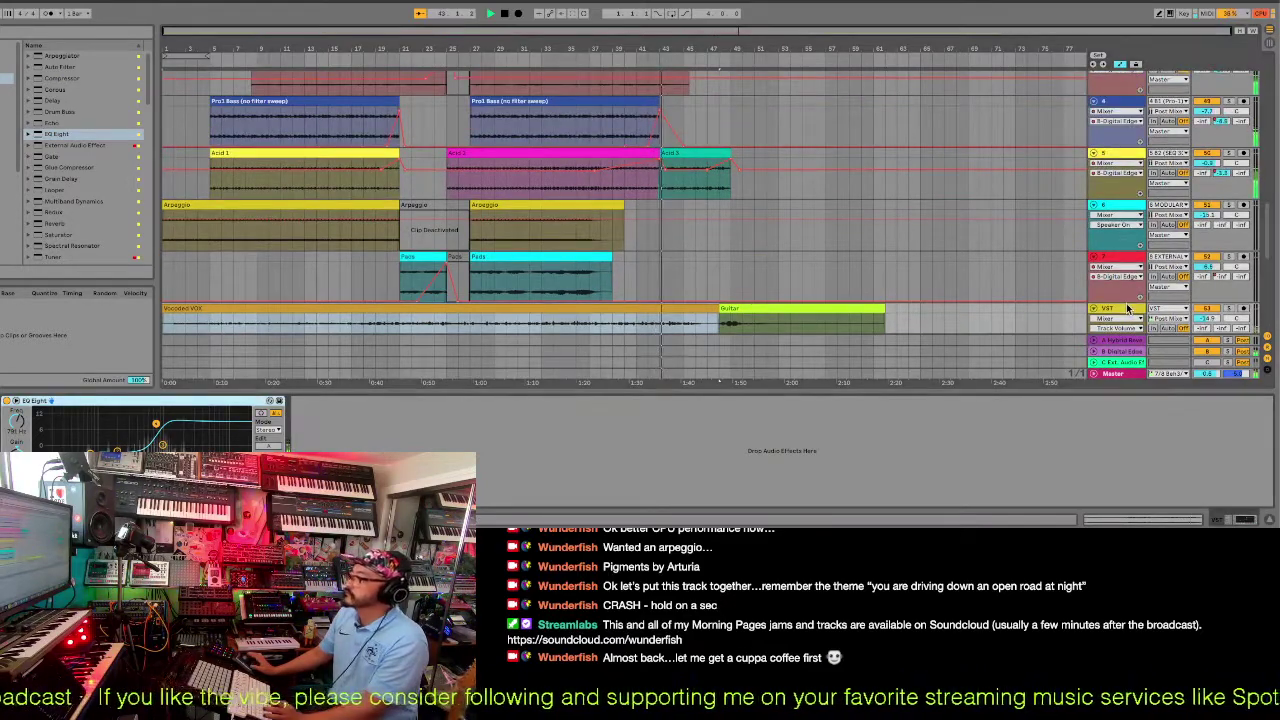
pyautogui.scroll(-3, 1127, 308)
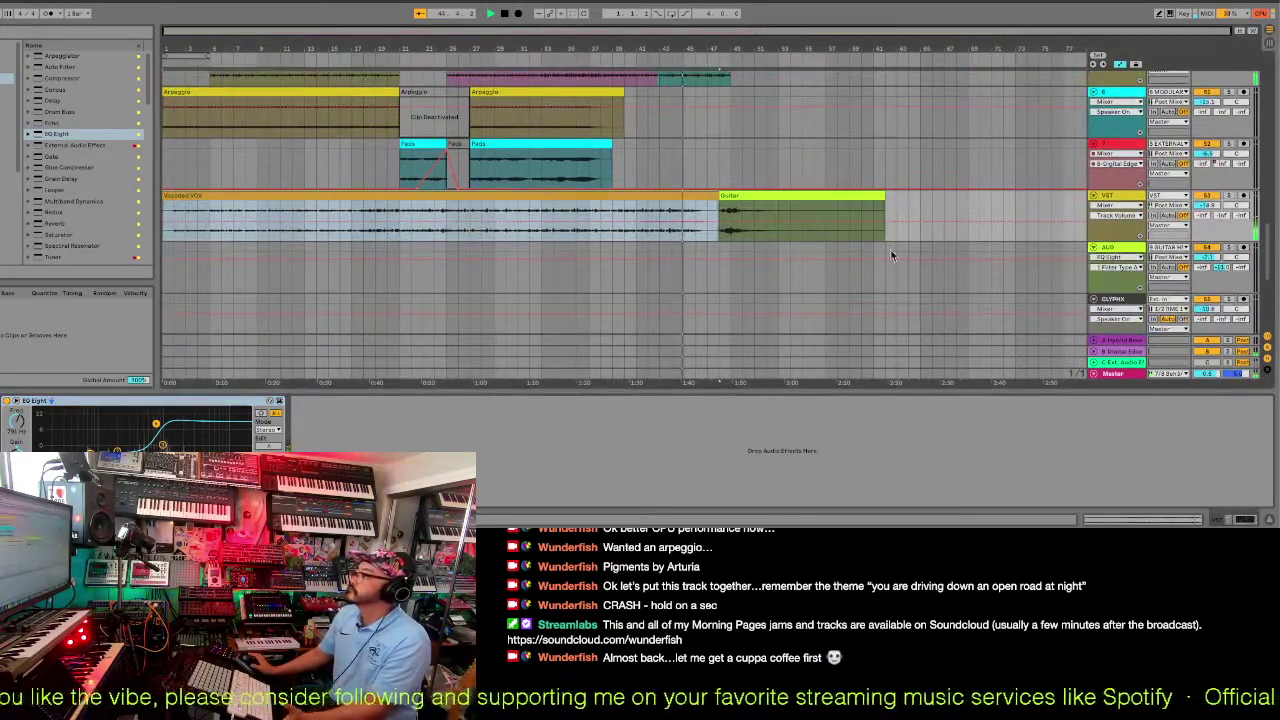
pyautogui.scroll(1, 792, 203)
pyautogui.scroll(3, 792, 203)
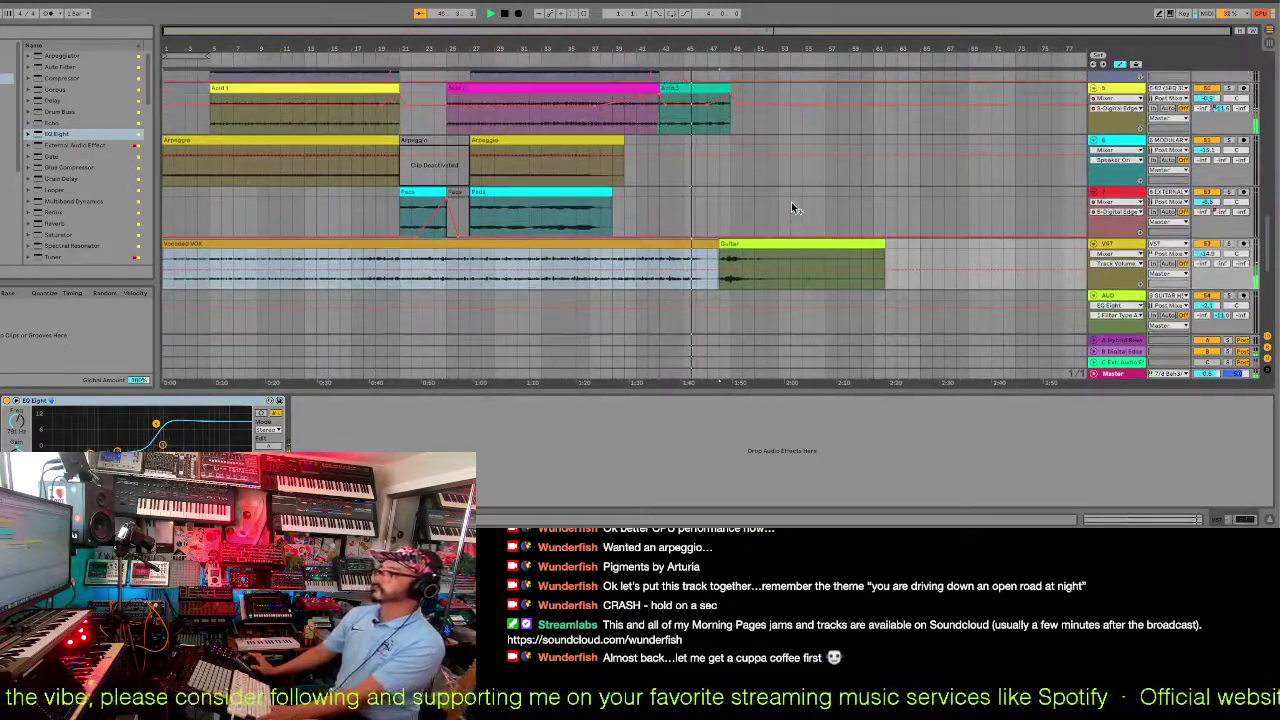
pyautogui.scroll(-5, 792, 203)
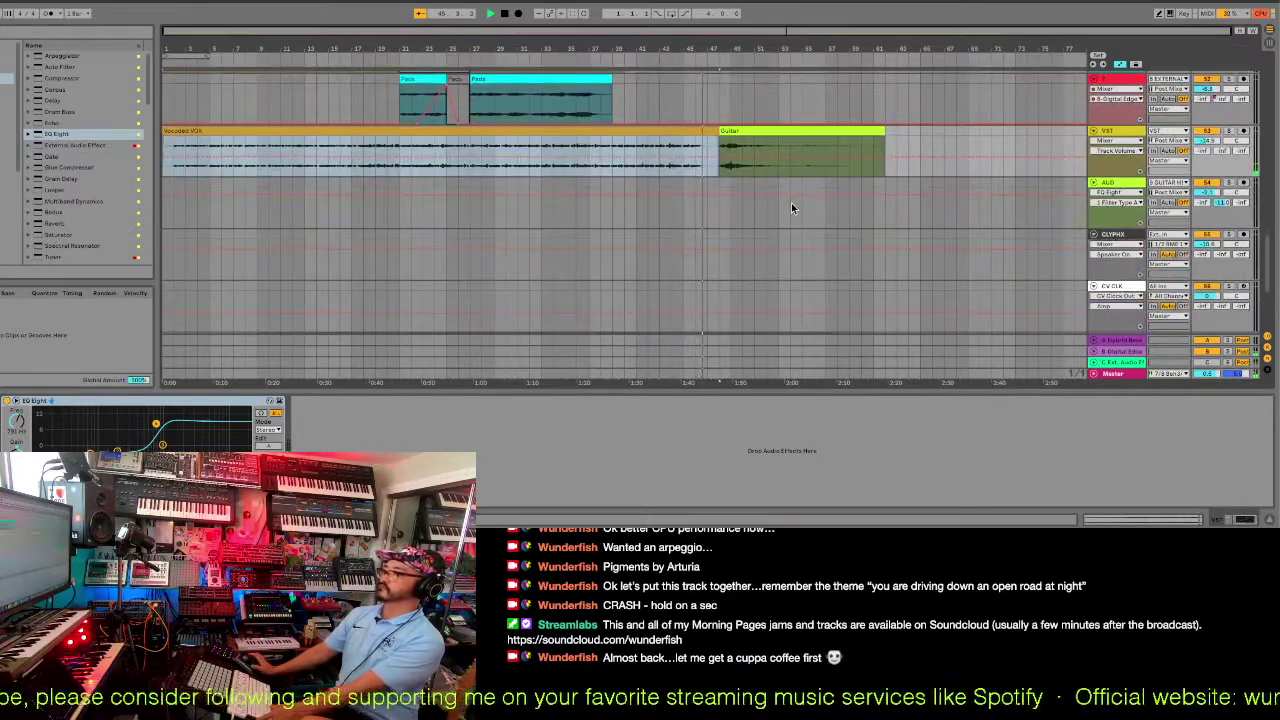
pyautogui.hotkey('ctrl', 'z')
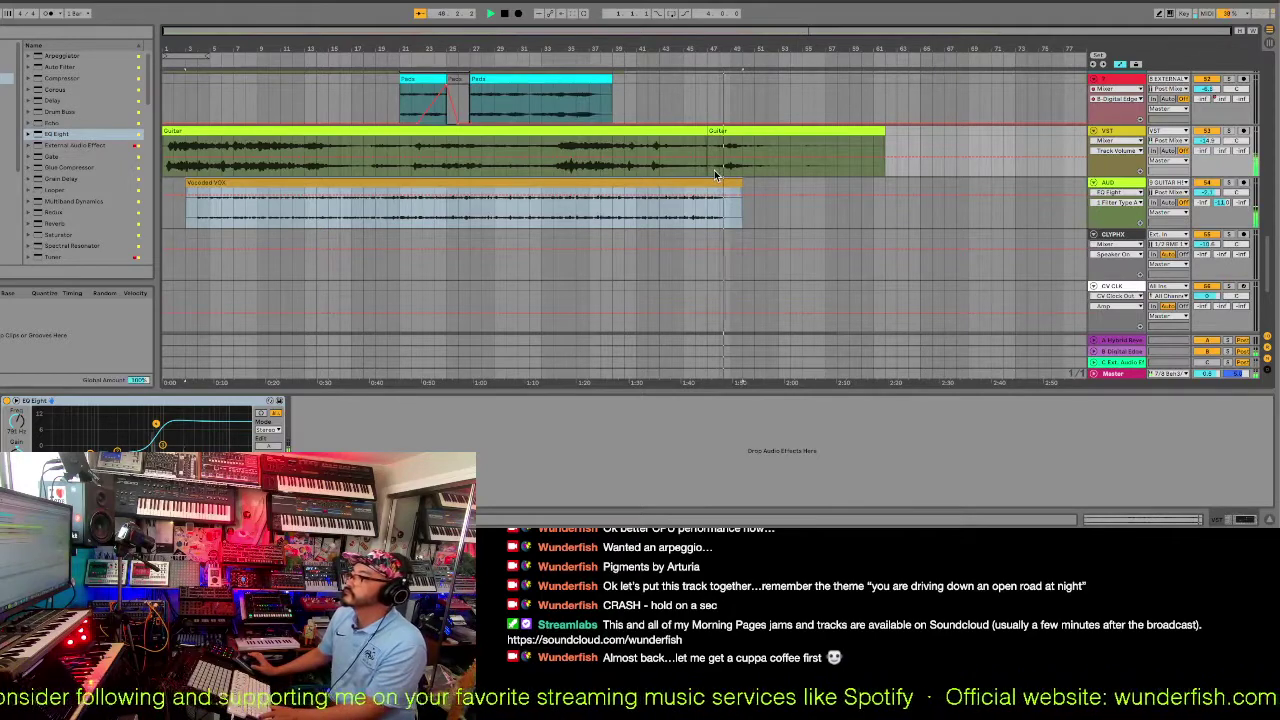
# Play from bar 27, raise the EQ Eight low cut on the Vocoded VOX track, and adjust that track's volume.
pyautogui.click(1117, 186)
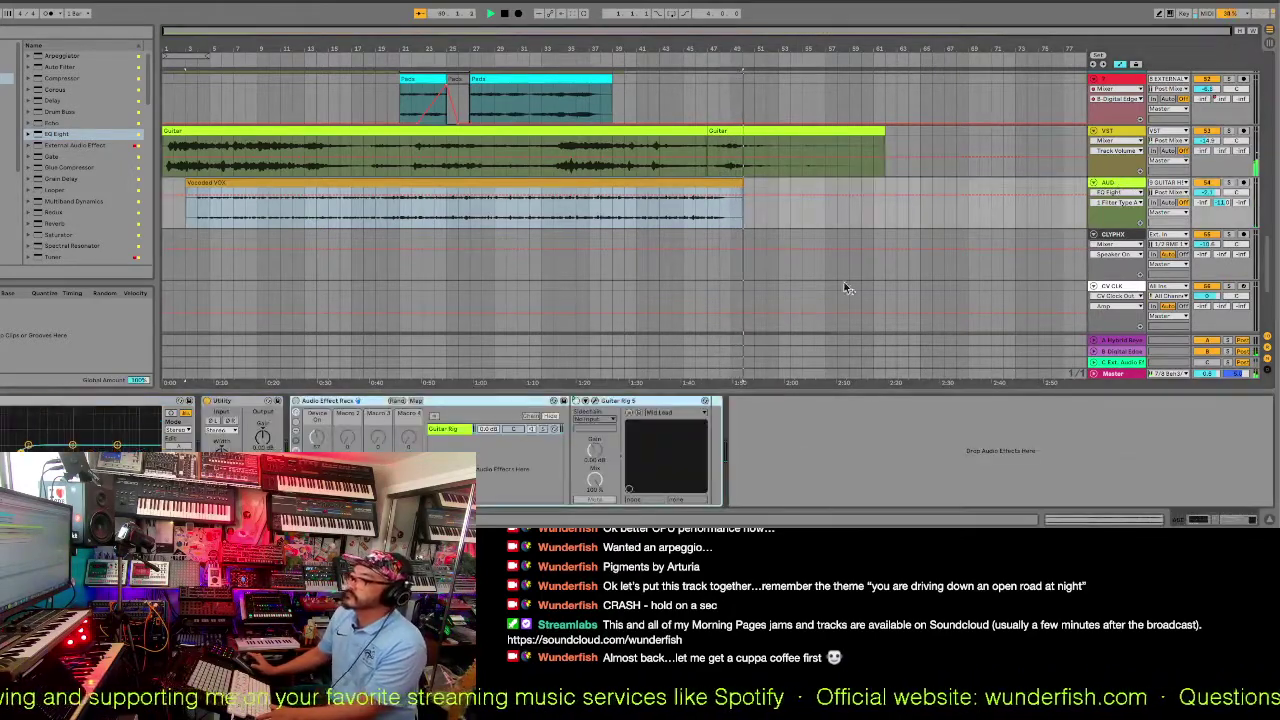
pyautogui.click(477, 61)
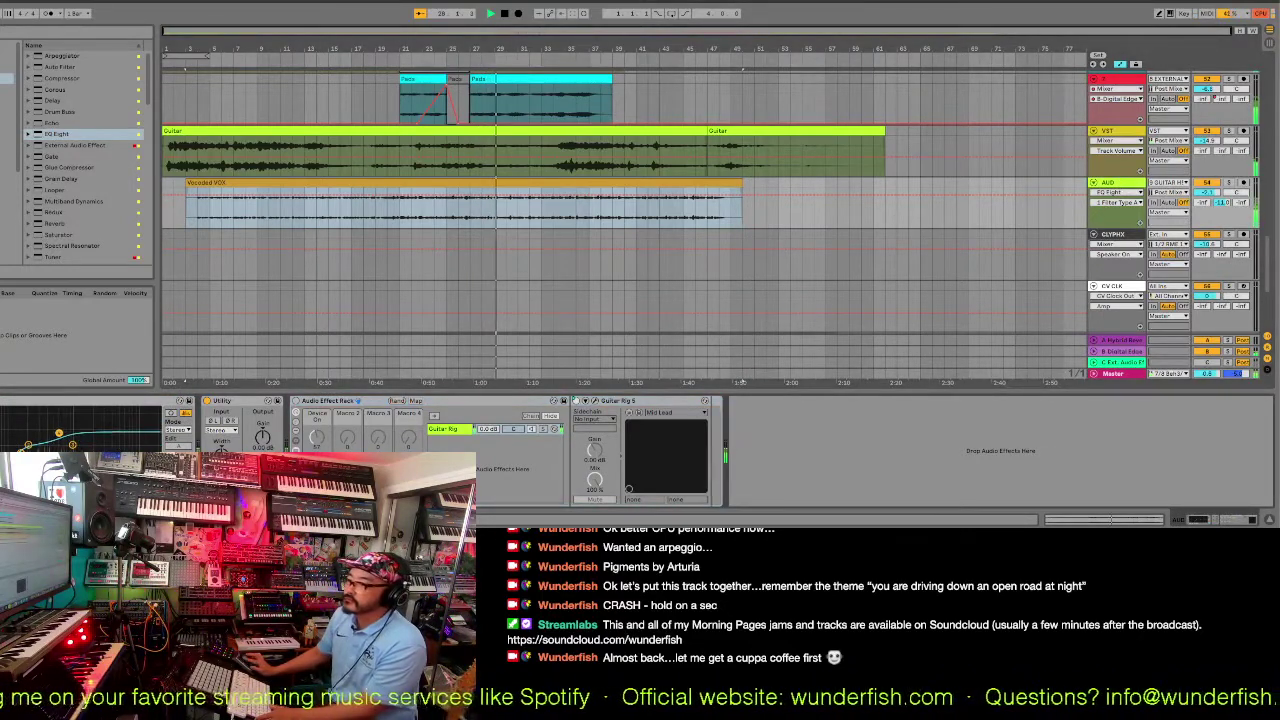
pyautogui.scroll(5, 376, 156)
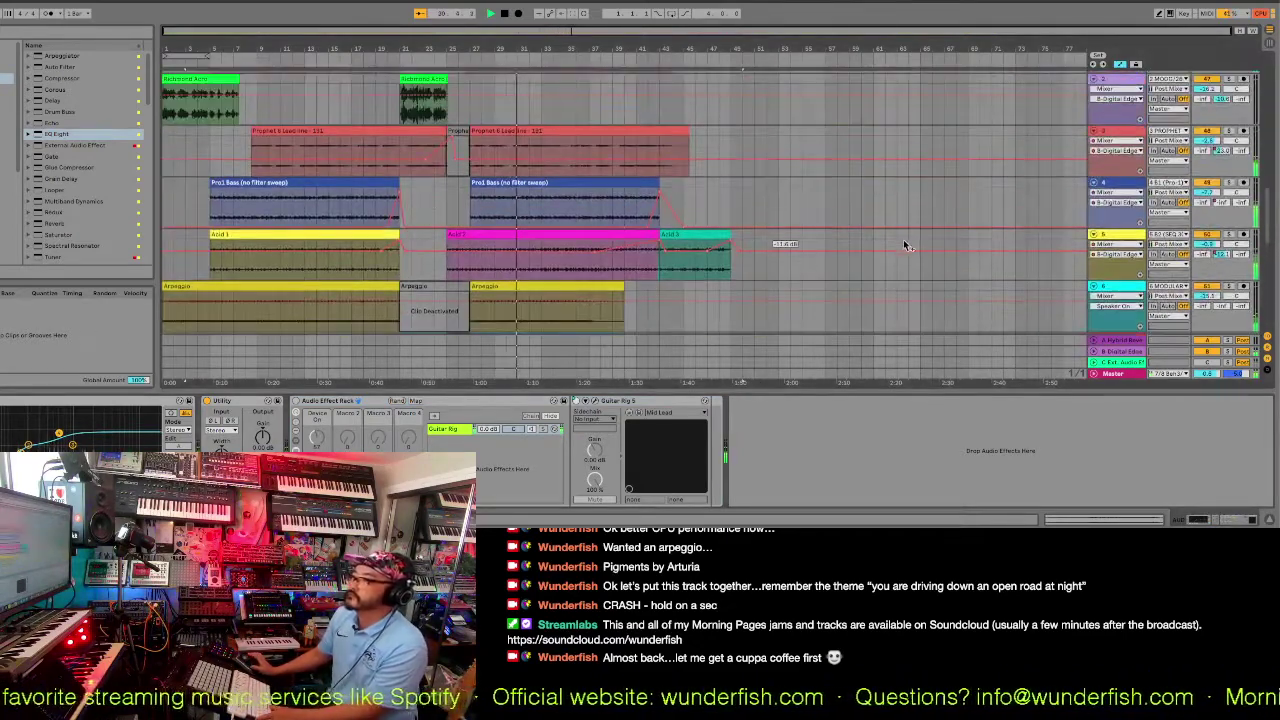
pyautogui.scroll(-5, 900, 240)
pyautogui.scroll(-1, 897, 240)
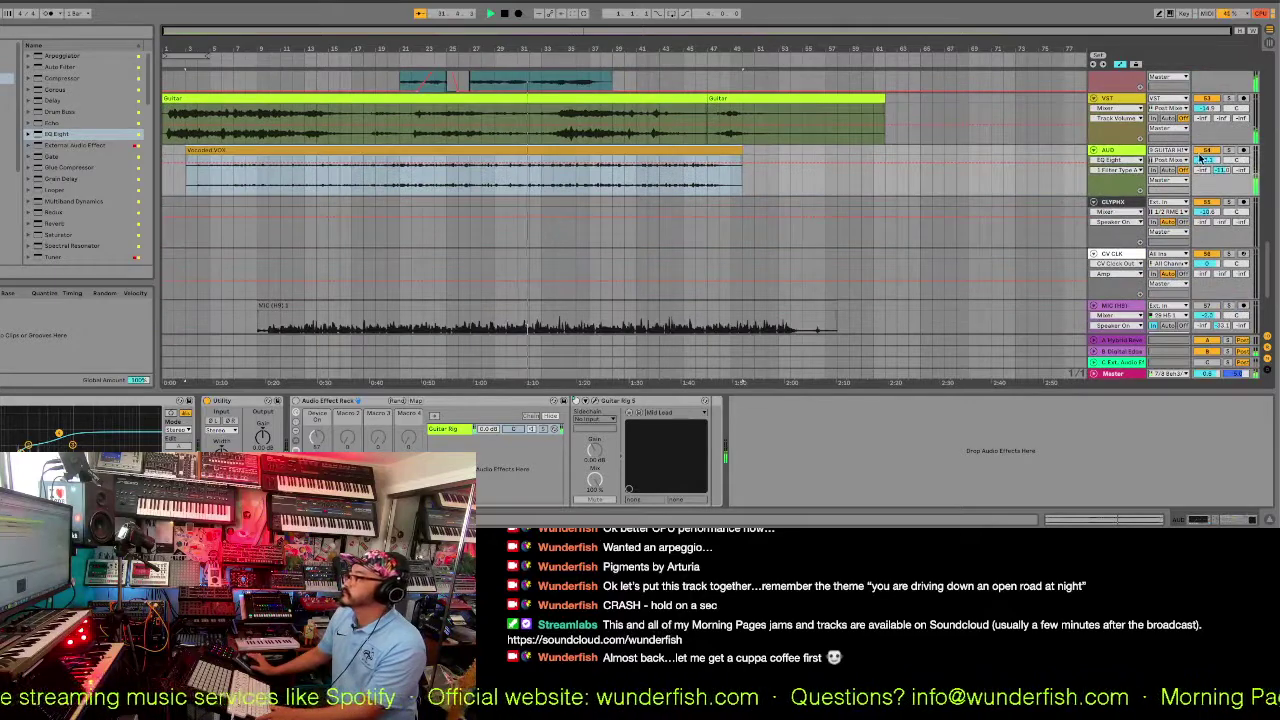
pyautogui.click(1137, 152)
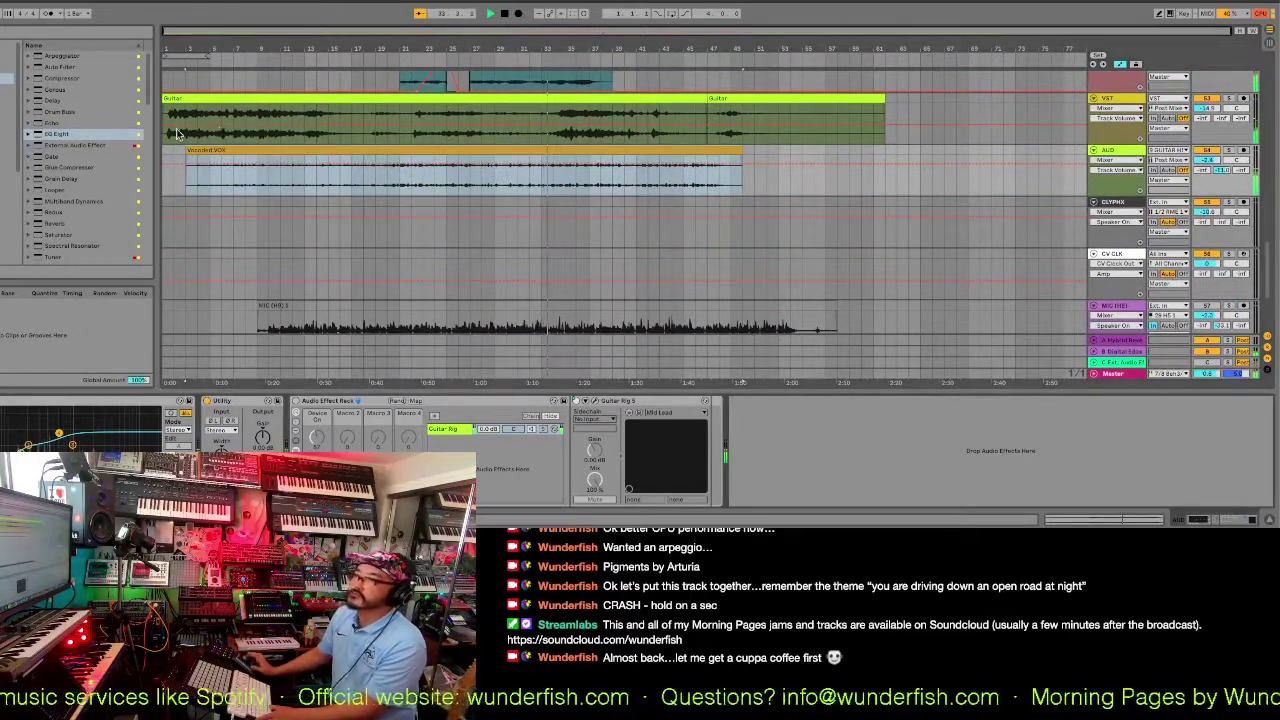
pyautogui.scroll(-1, 377, 193)
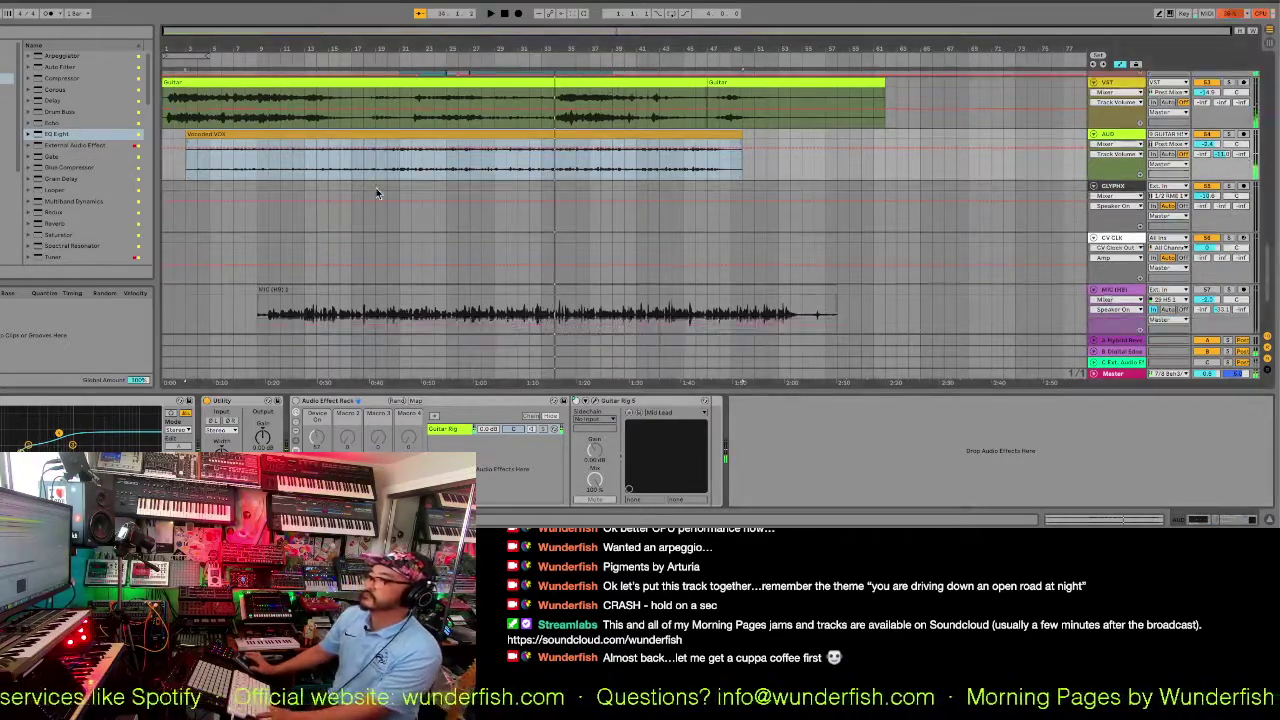
pyautogui.scroll(8, 377, 193)
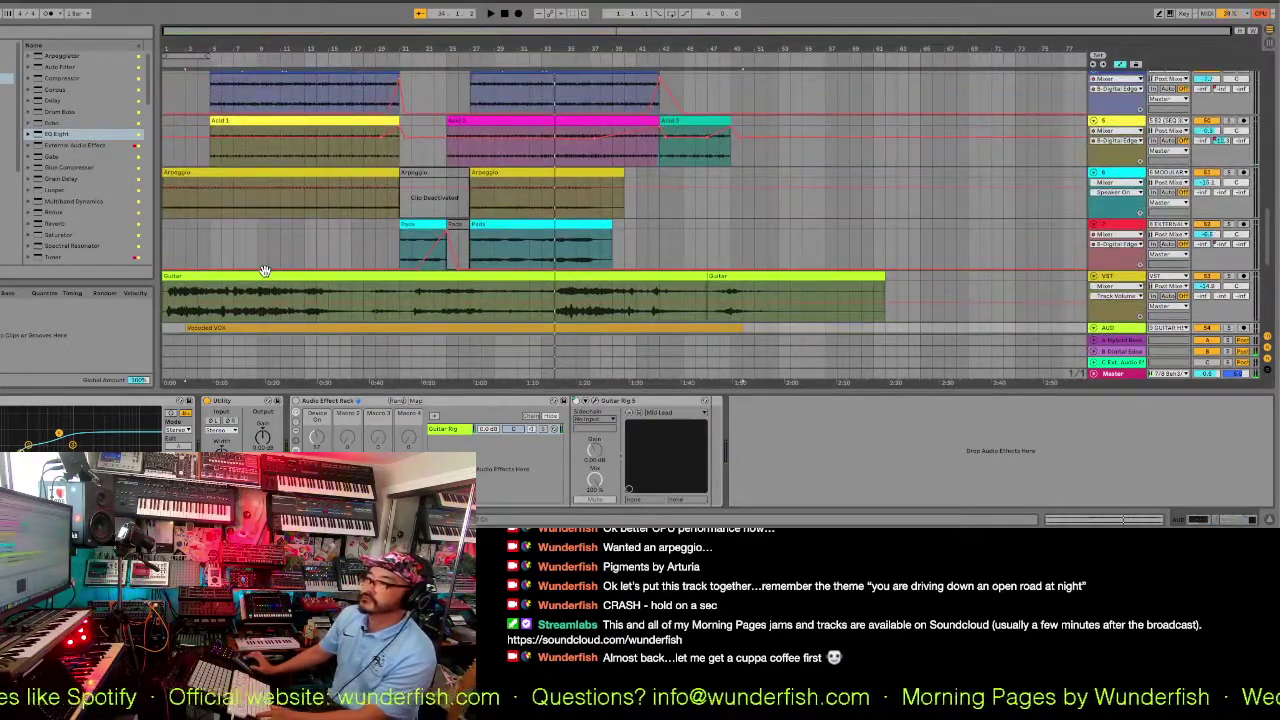
# Split off the tail of the opening Richmond clip at bar 5, move it to bar 43, and play the ending.
pyautogui.scroll(6, 264, 270)
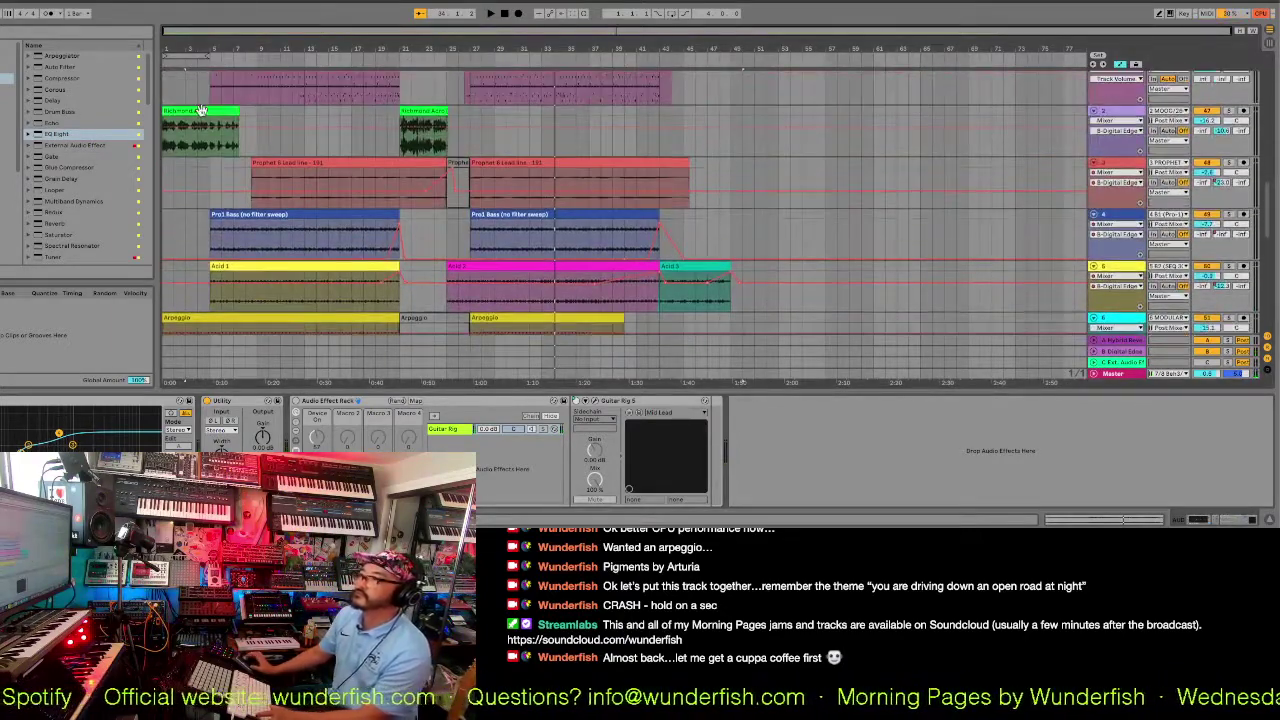
pyautogui.click(201, 112)
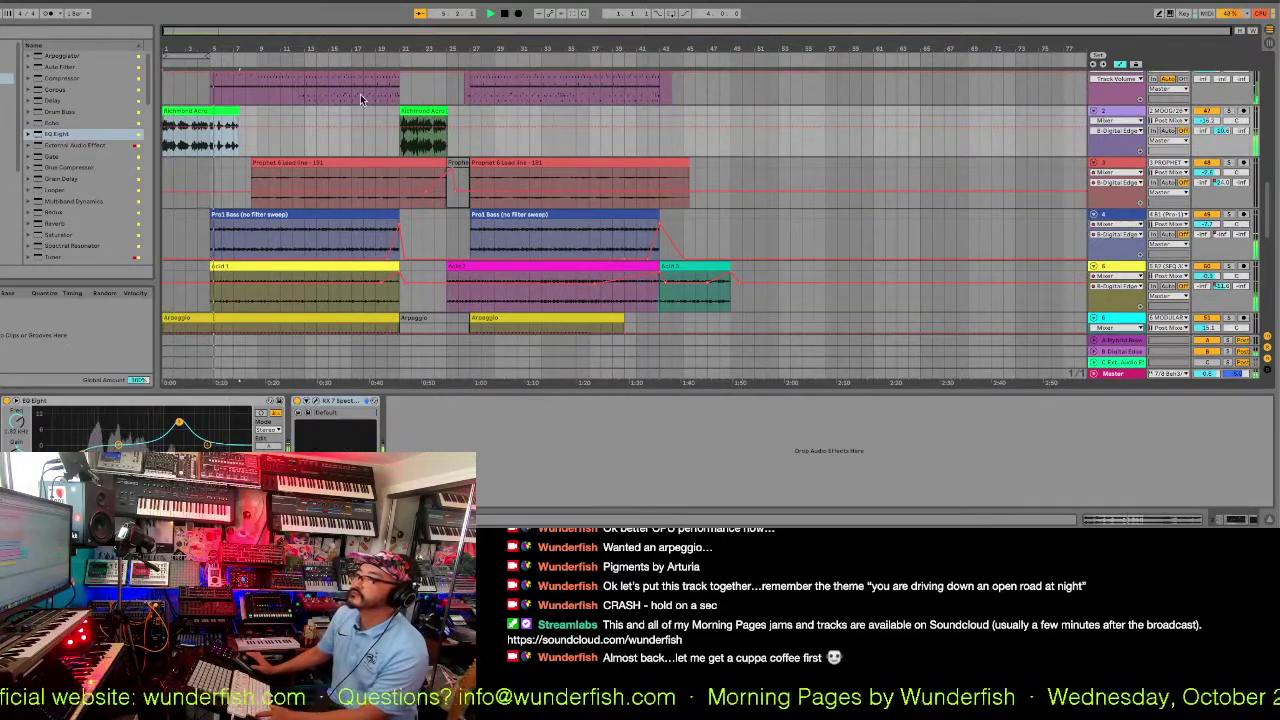
pyautogui.click(424, 112)
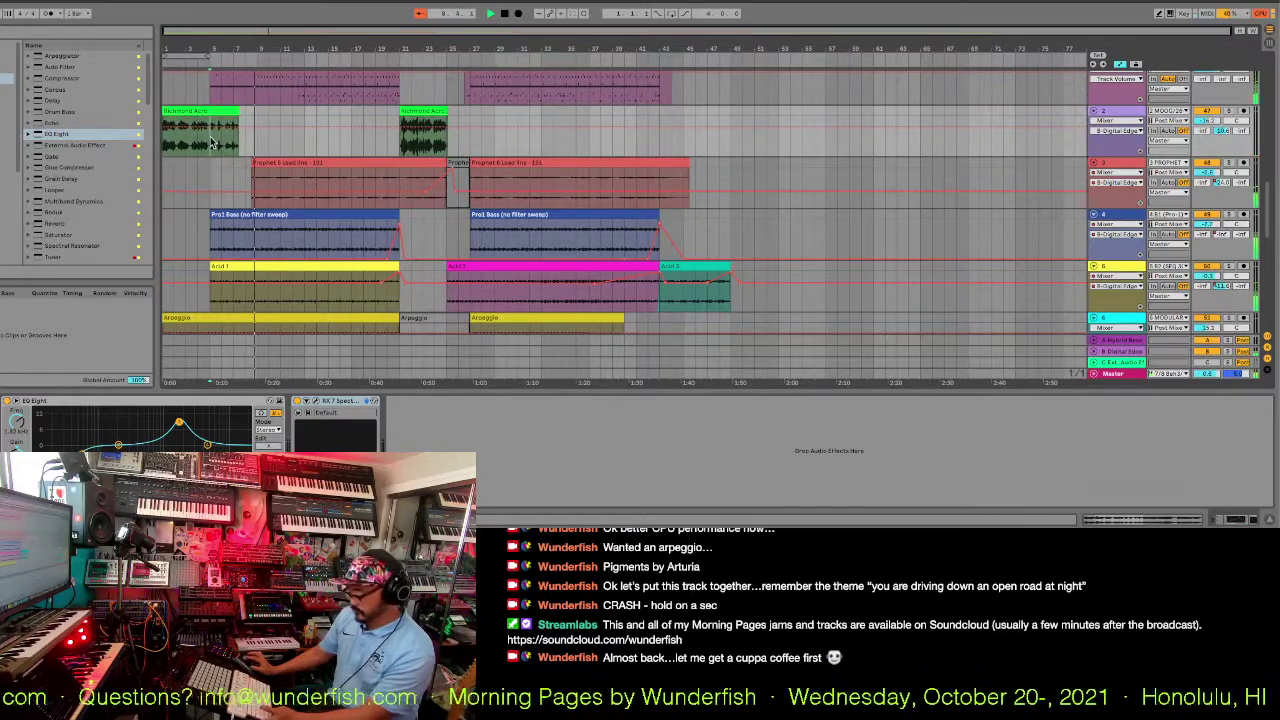
pyautogui.moveTo(214, 138); pyautogui.dragTo(676, 130)
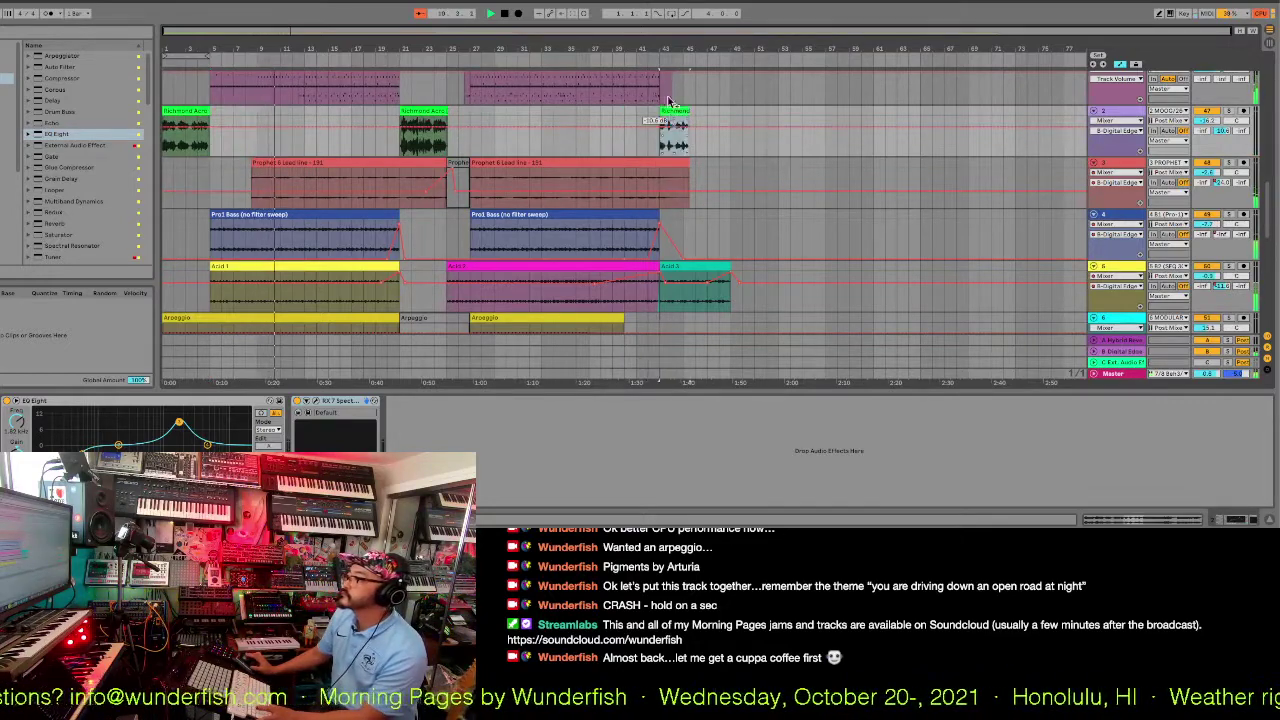
pyautogui.click(652, 62)
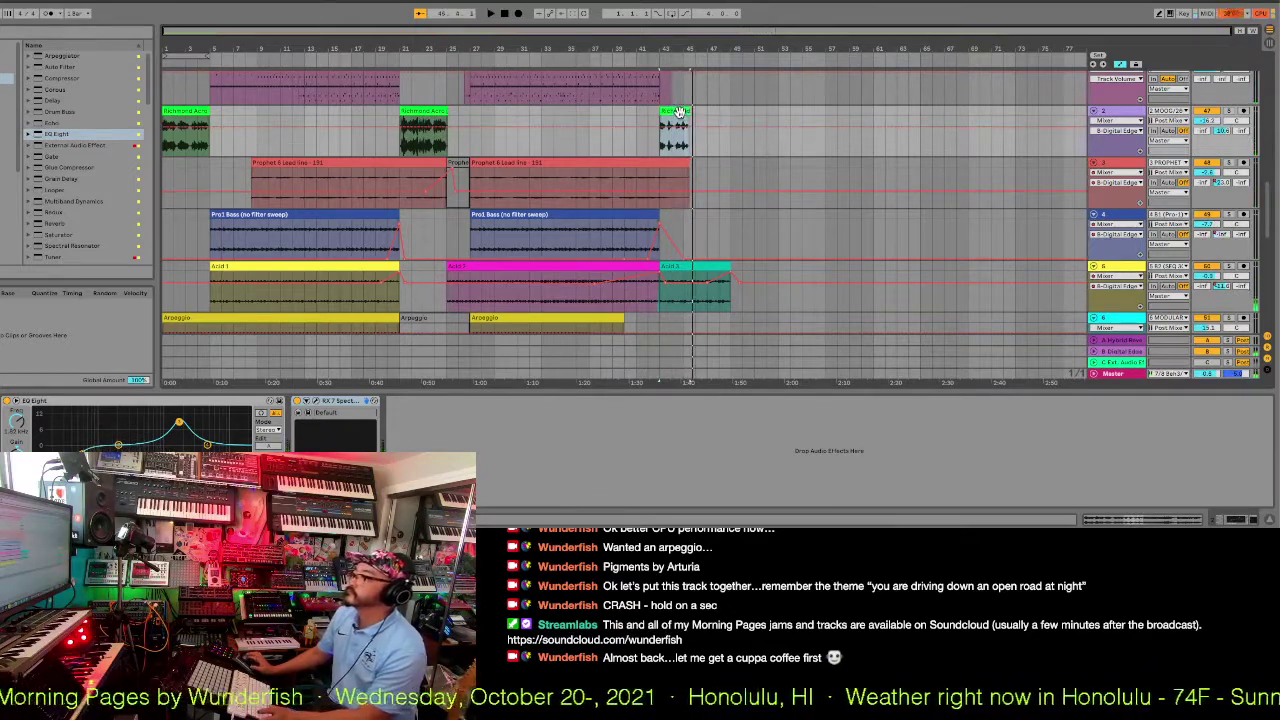
# Move the short Richmond clip from the ending at bar 43 to bar 50, past the last acid clip.
pyautogui.moveTo(684, 118); pyautogui.dragTo(757, 122)
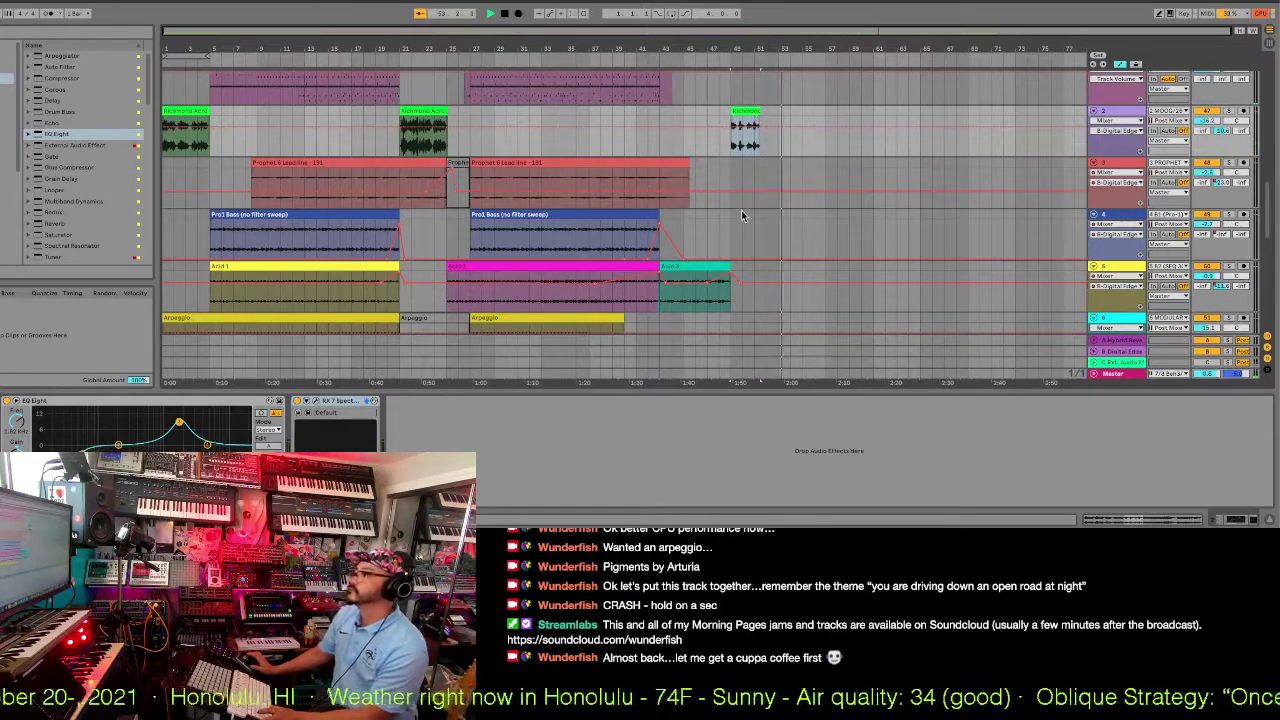
pyautogui.scroll(-5, 778, 255)
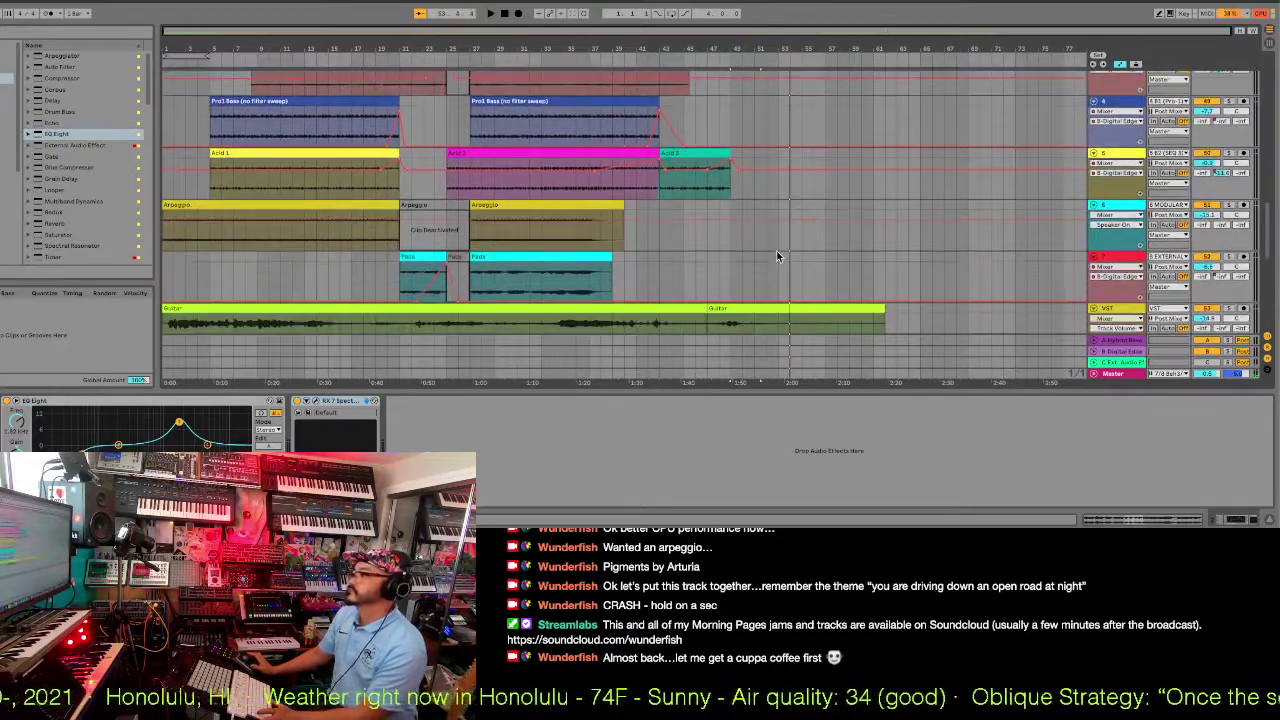
pyautogui.scroll(8, 776, 255)
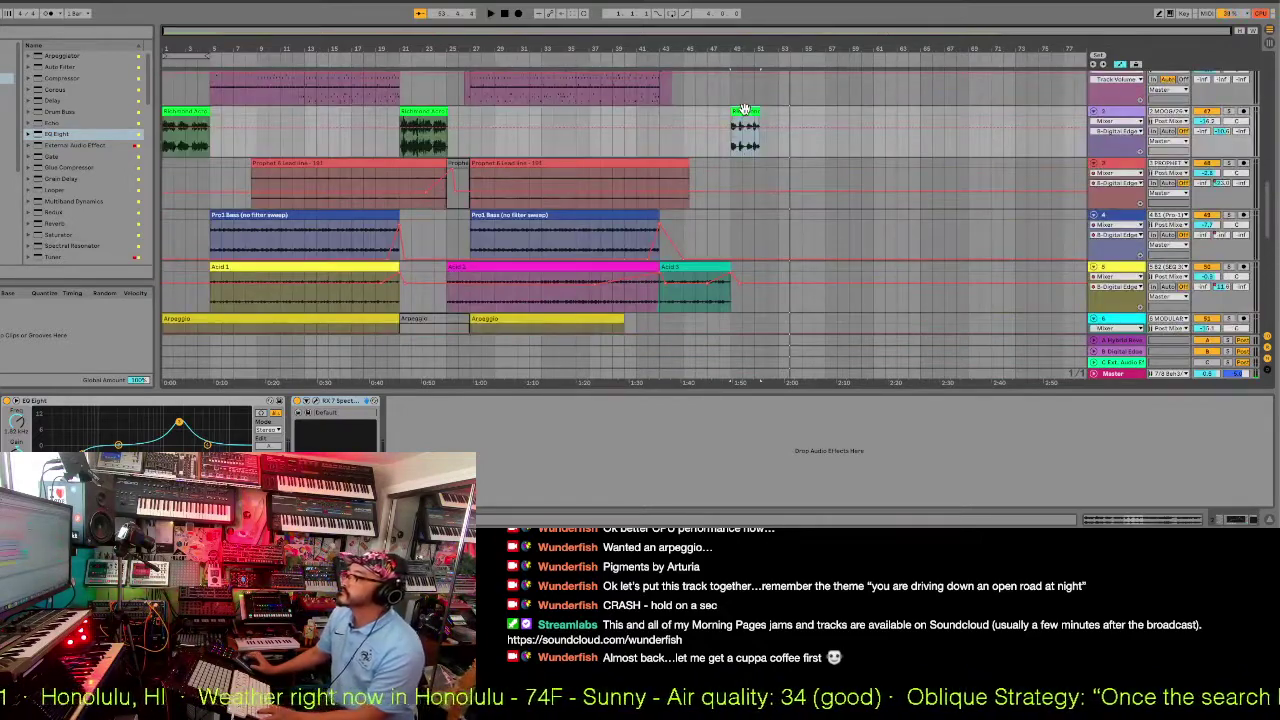
pyautogui.moveTo(747, 108); pyautogui.dragTo(757, 108)
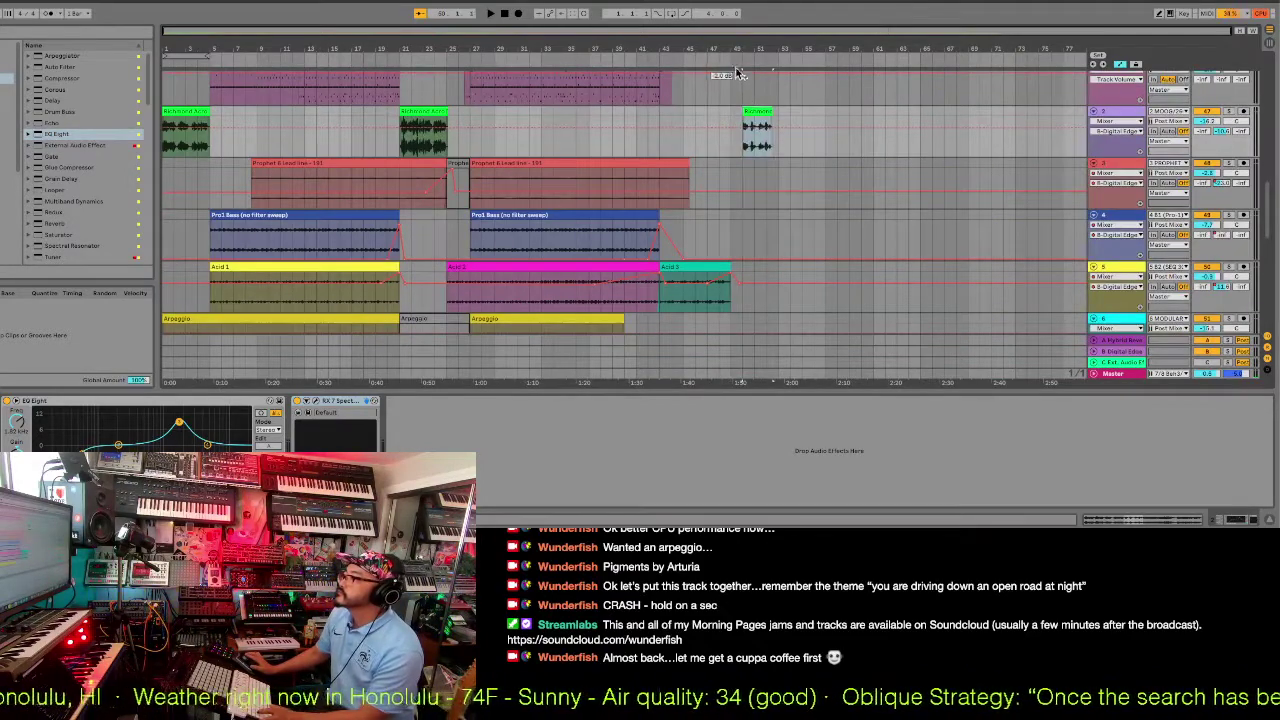
pyautogui.moveTo(772, 110)
pyautogui.mouseDown()
pyautogui.moveTo(790, 110)
pyautogui.moveTo(772, 112)
pyautogui.mouseUp()
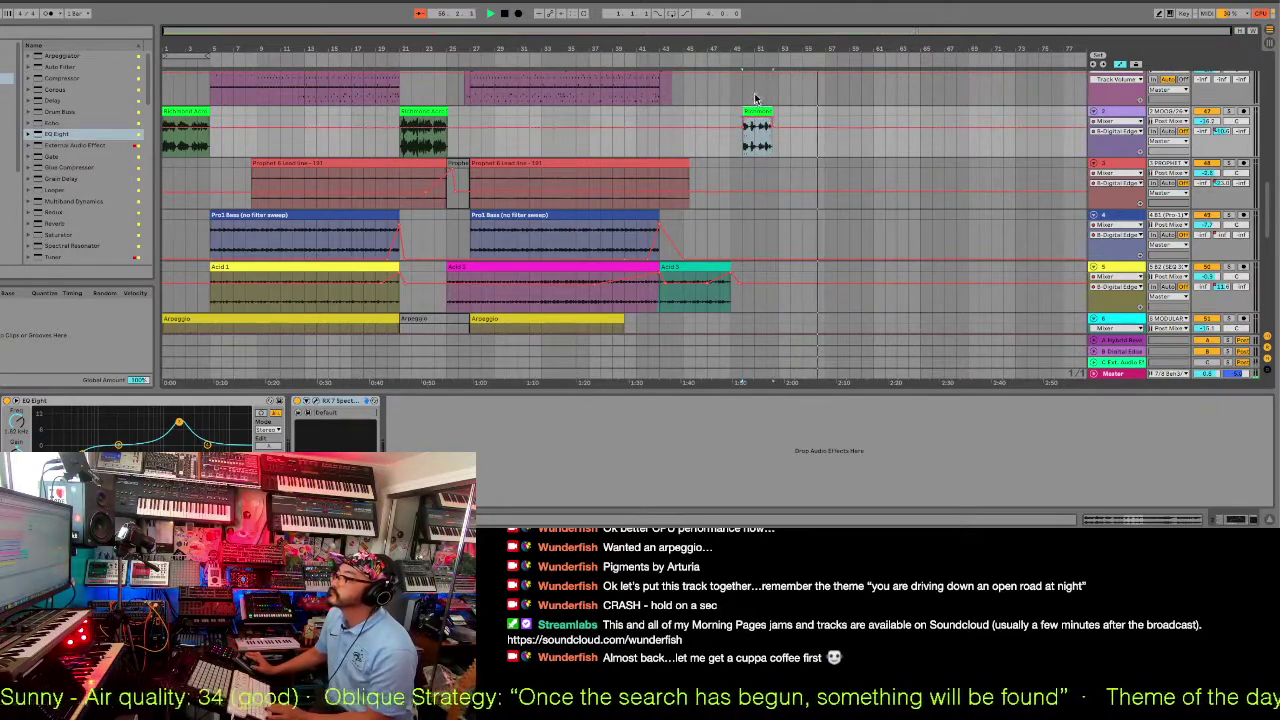
# Play the ending from bar 50 and examine the waveform of the moved Richmond clip.
pyautogui.click(740, 55)
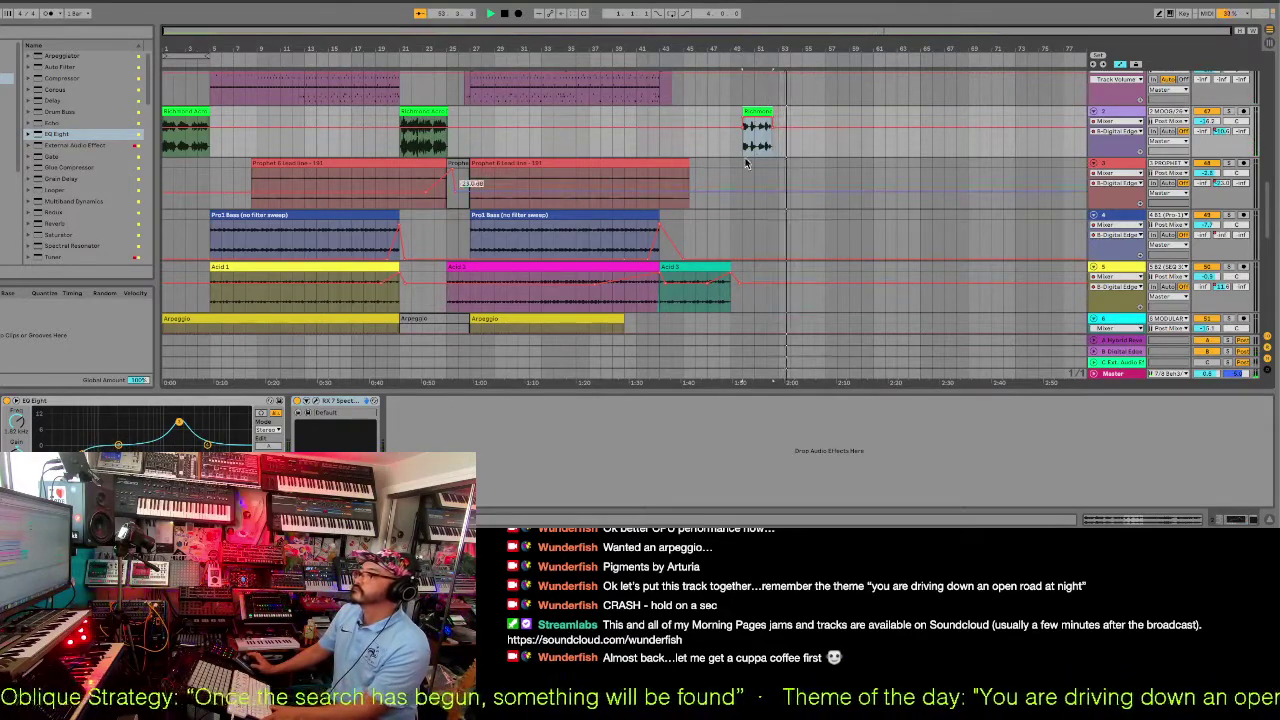
pyautogui.click(747, 112)
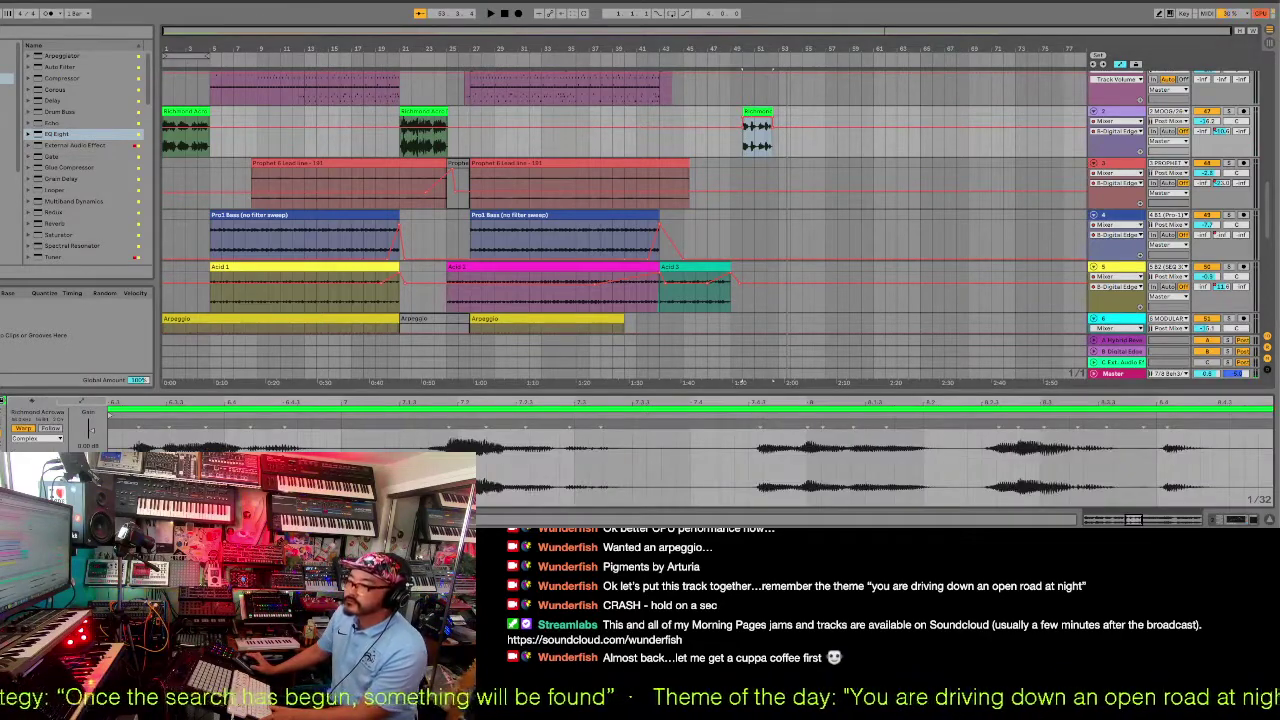
pyautogui.press('space')
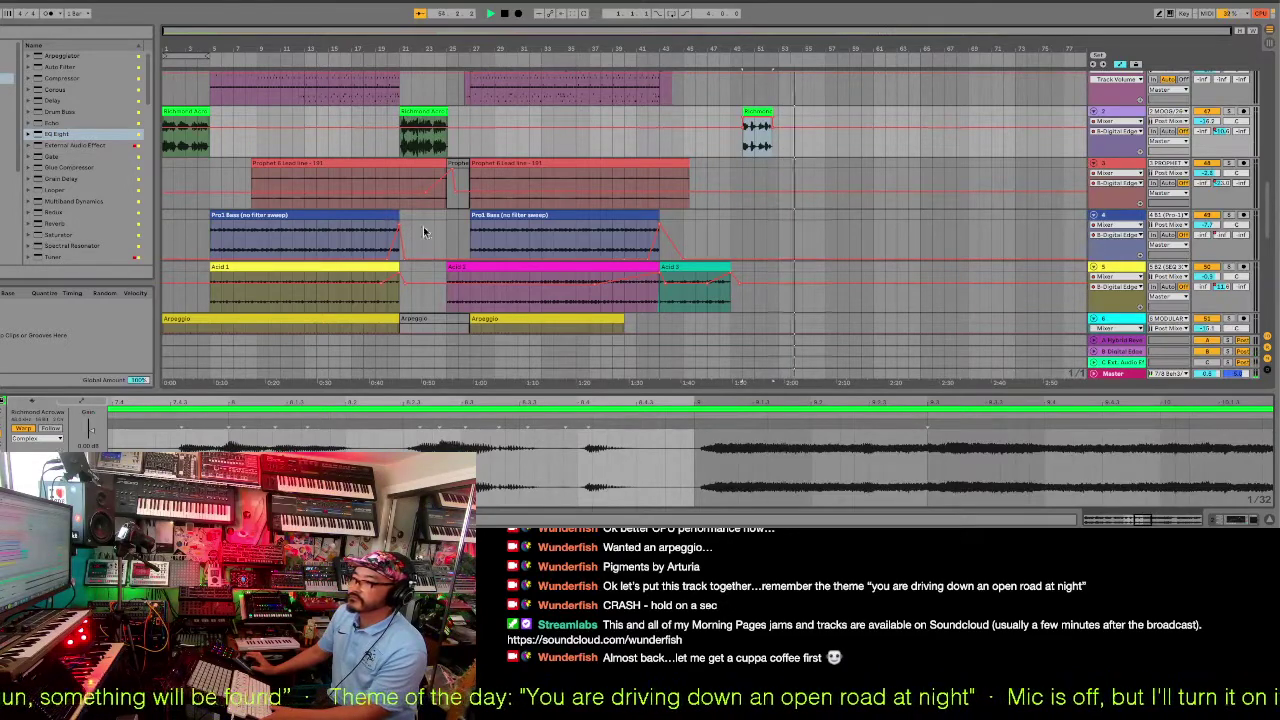
pyautogui.click(377, 161)
pyautogui.press('space')
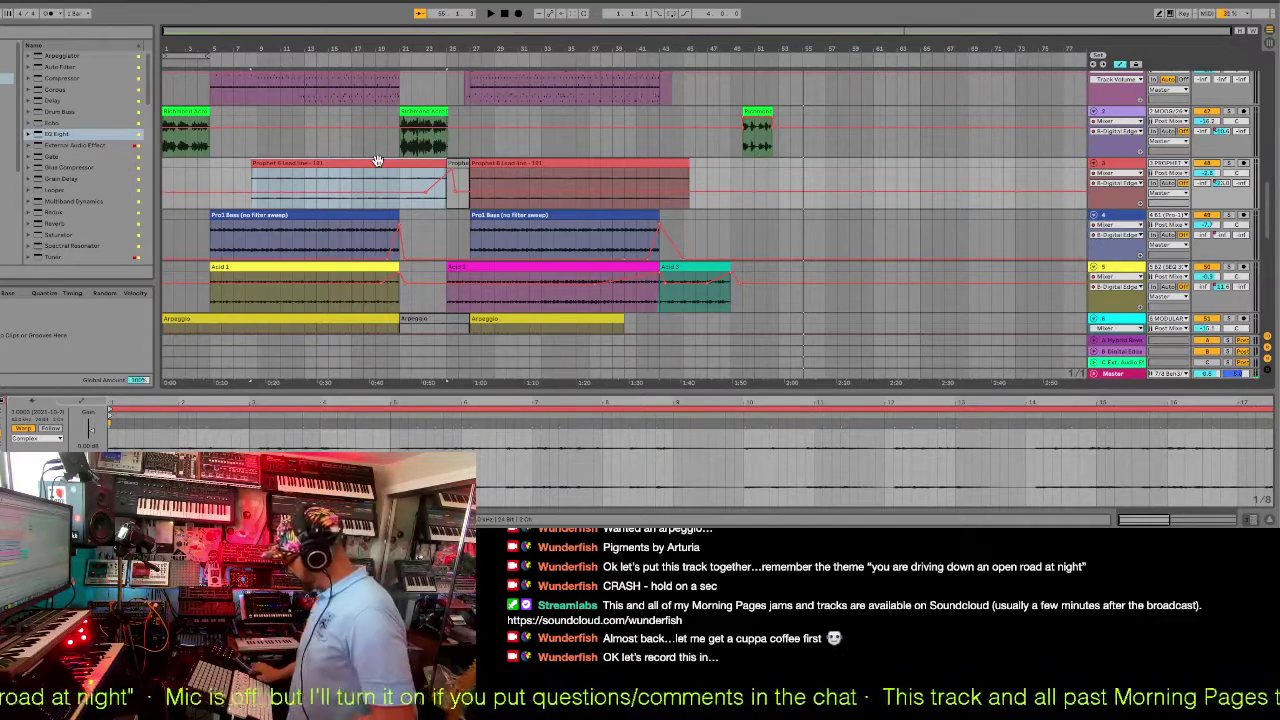
# Return to the song start, arm the MASTER REC track, and start recording the full arrangement from bar 1.
pyautogui.click(505, 15)
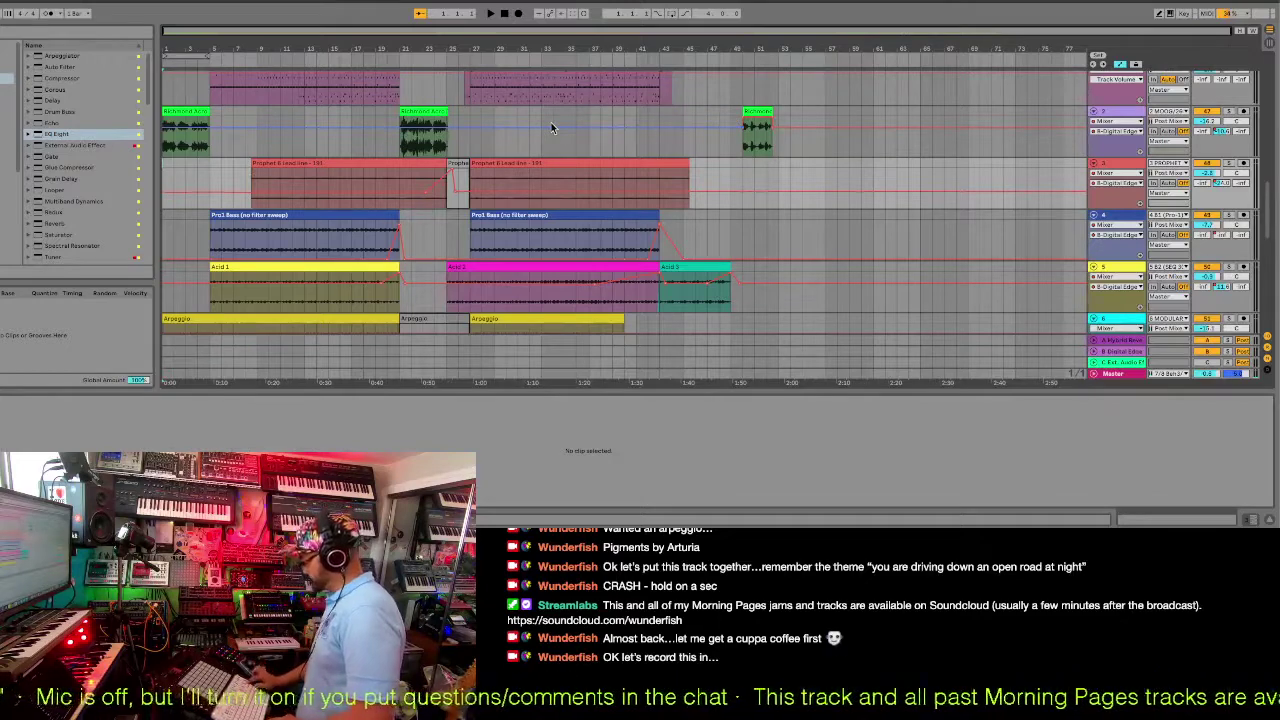
pyautogui.scroll(-8, 551, 122)
pyautogui.scroll(-5, 552, 127)
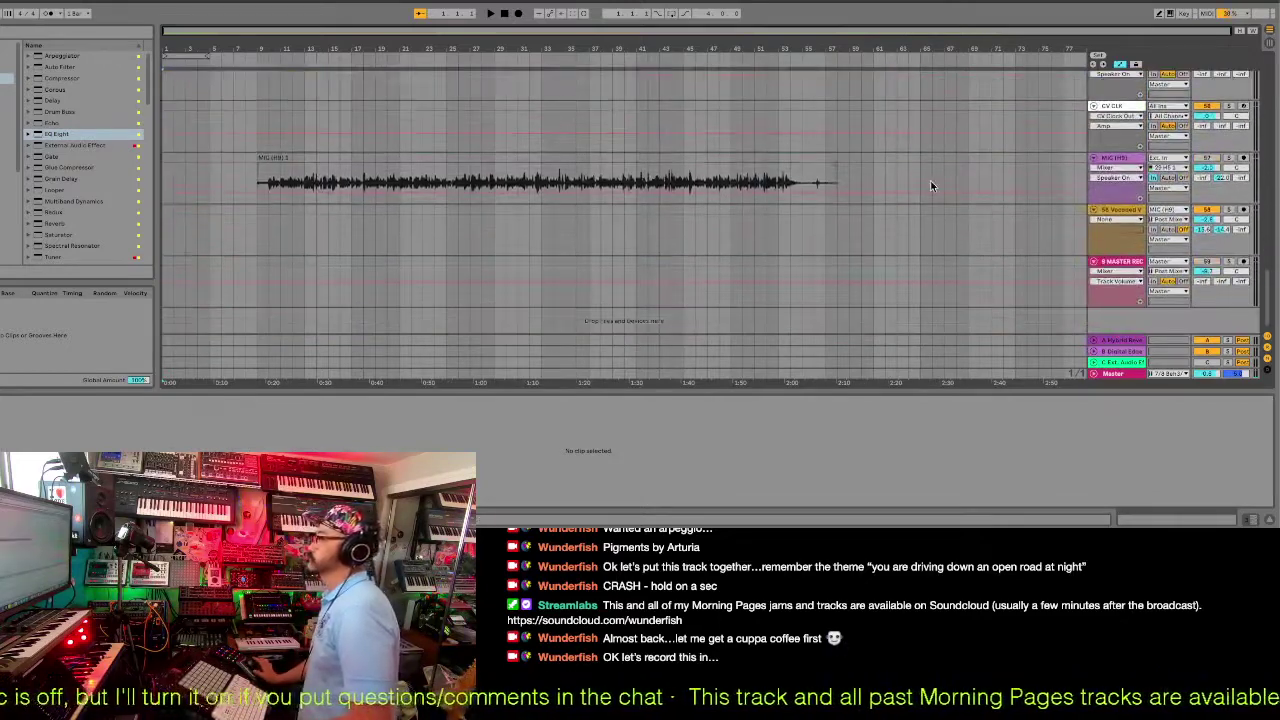
pyautogui.click(1243, 262)
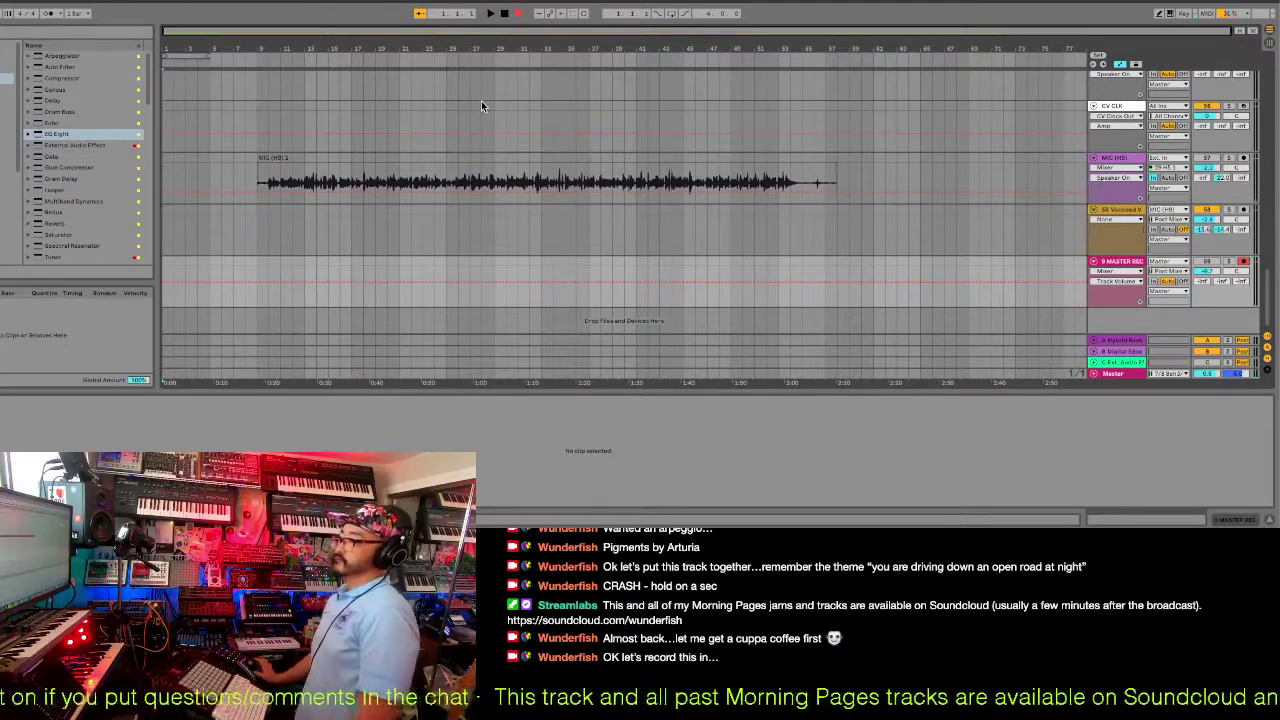
pyautogui.scroll(10, 481, 104)
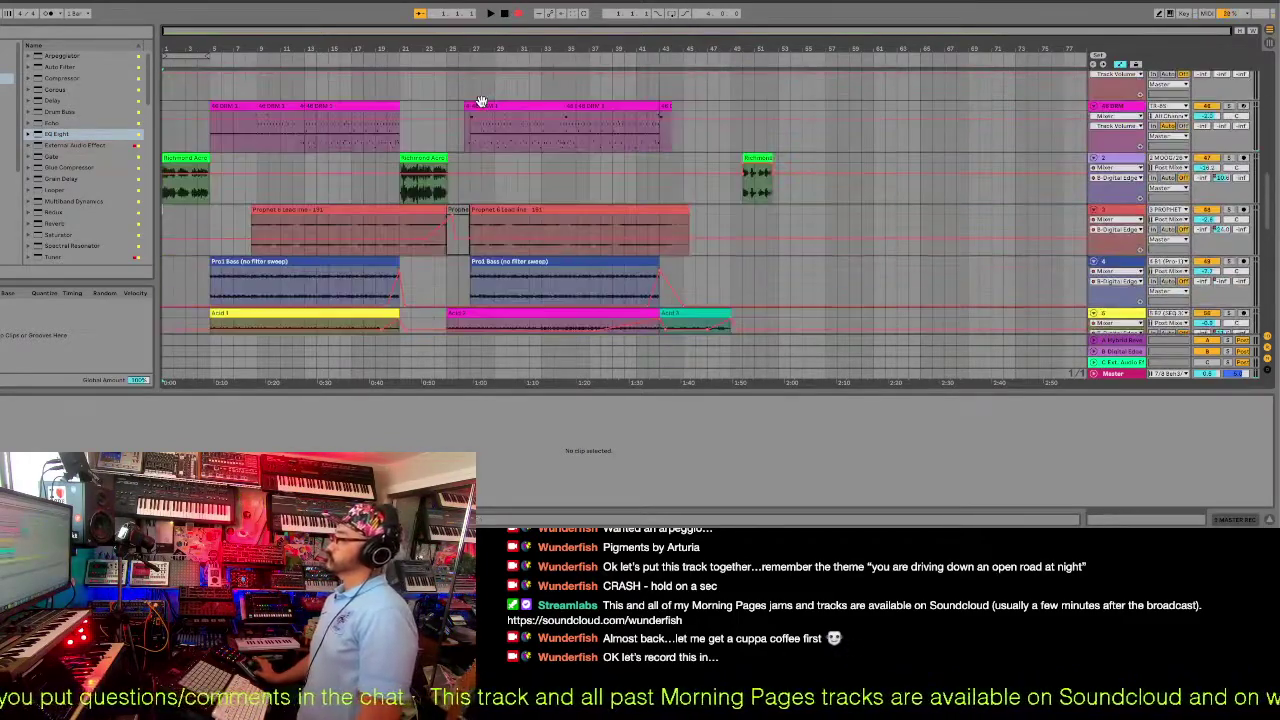
pyautogui.scroll(-2, 481, 102)
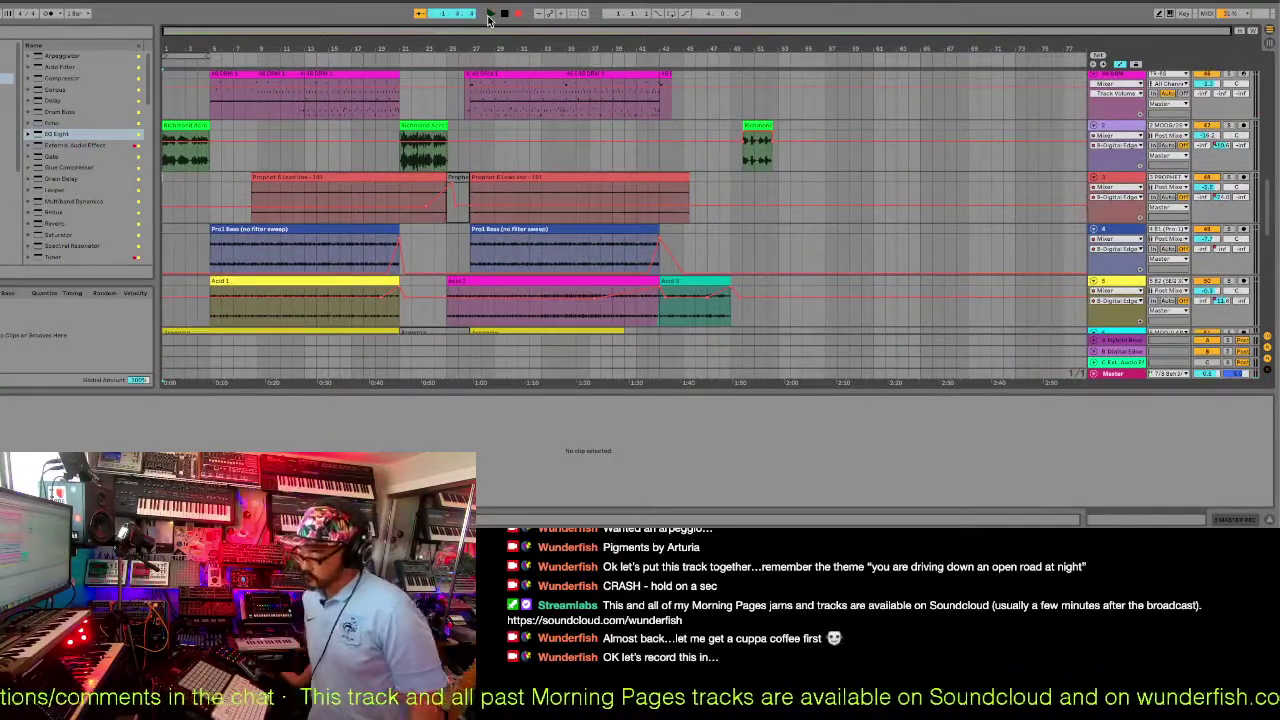
pyautogui.click(488, 16)
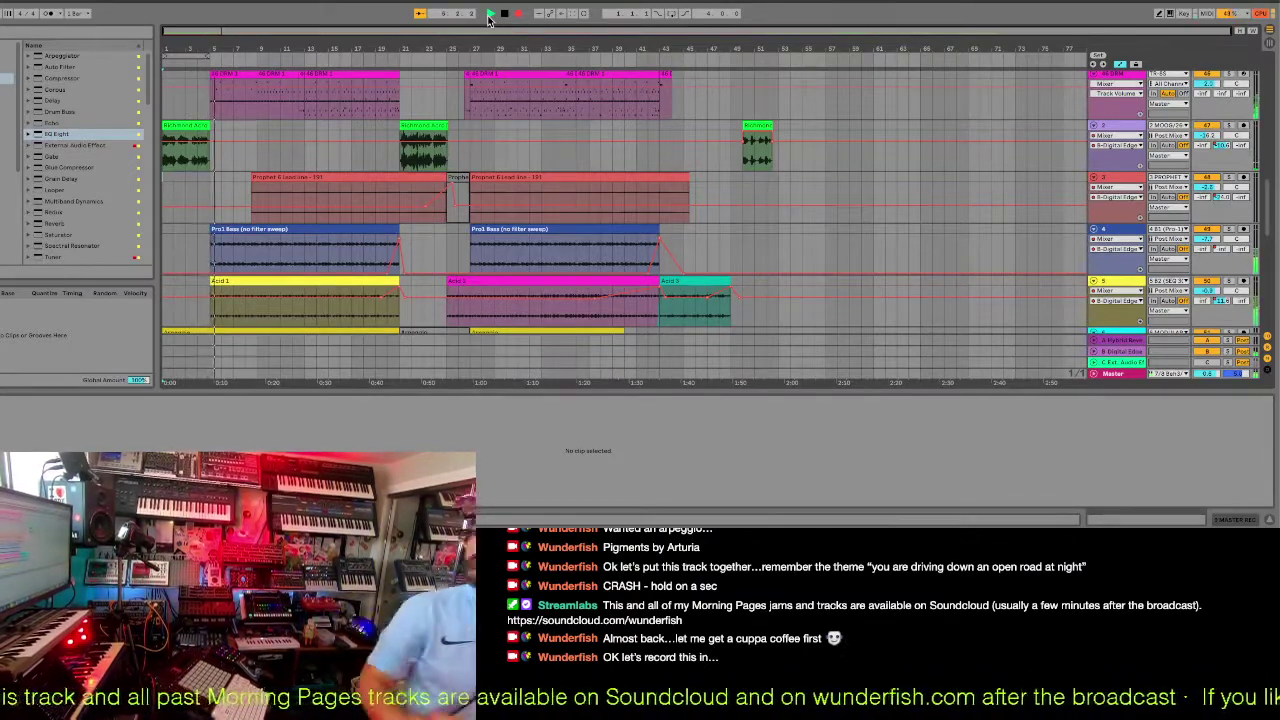
pyautogui.scroll(-5, 631, 206)
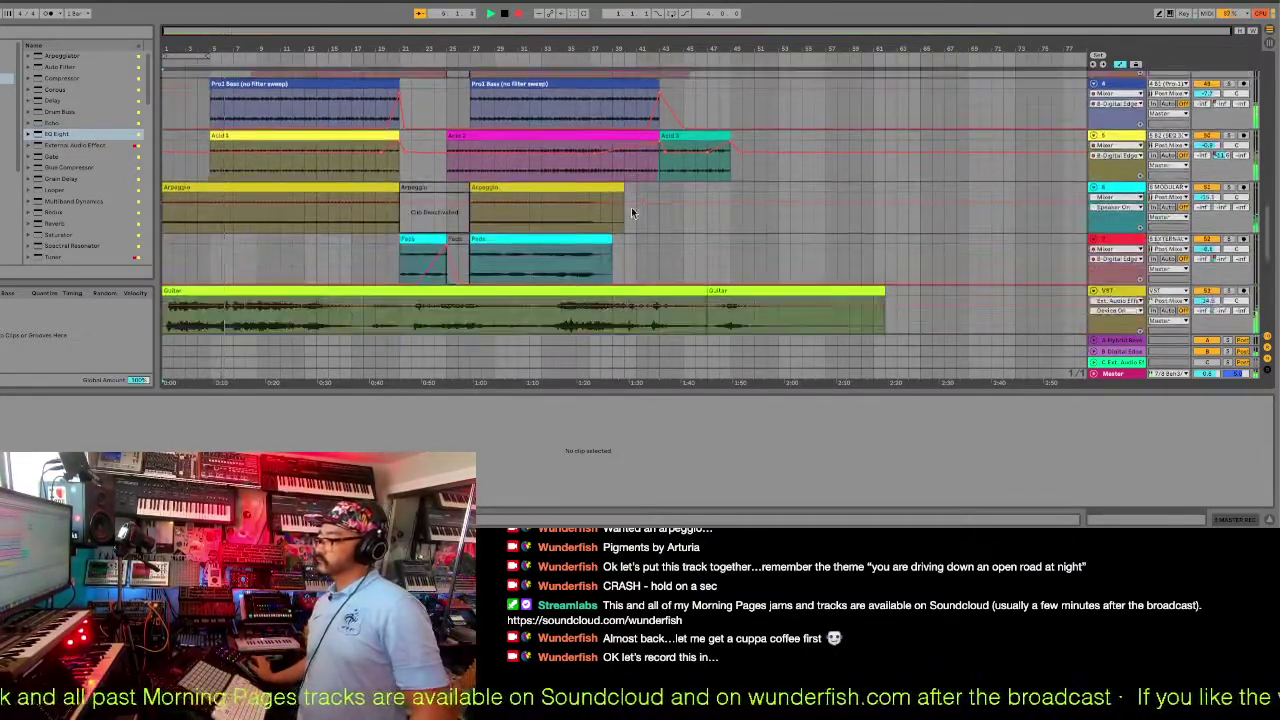
pyautogui.scroll(-3, 631, 207)
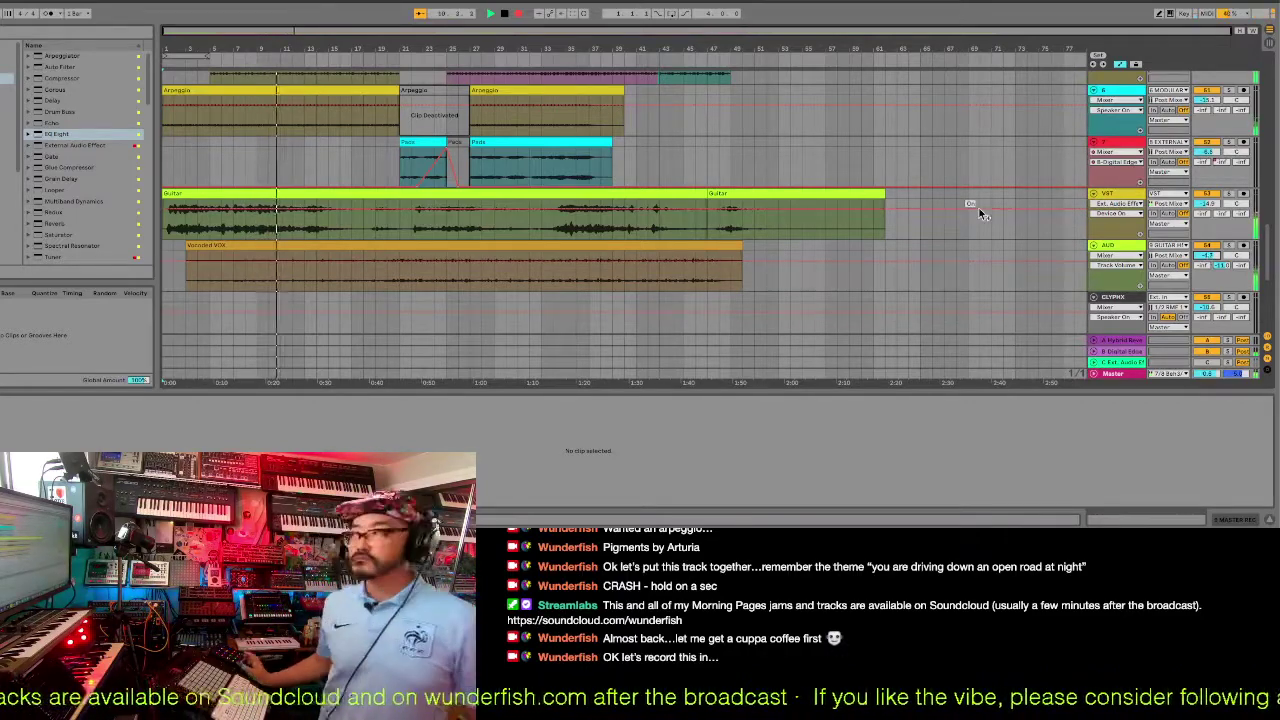
pyautogui.scroll(4, 979, 210)
pyautogui.scroll(1, 979, 212)
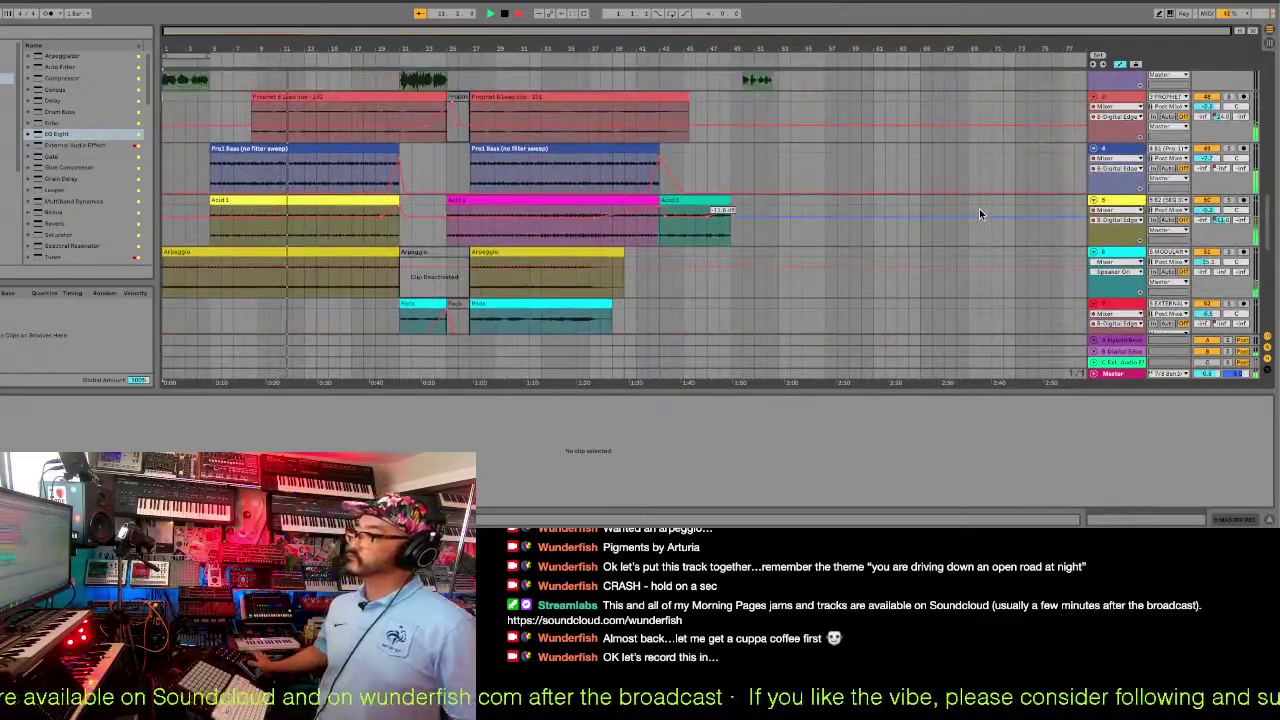